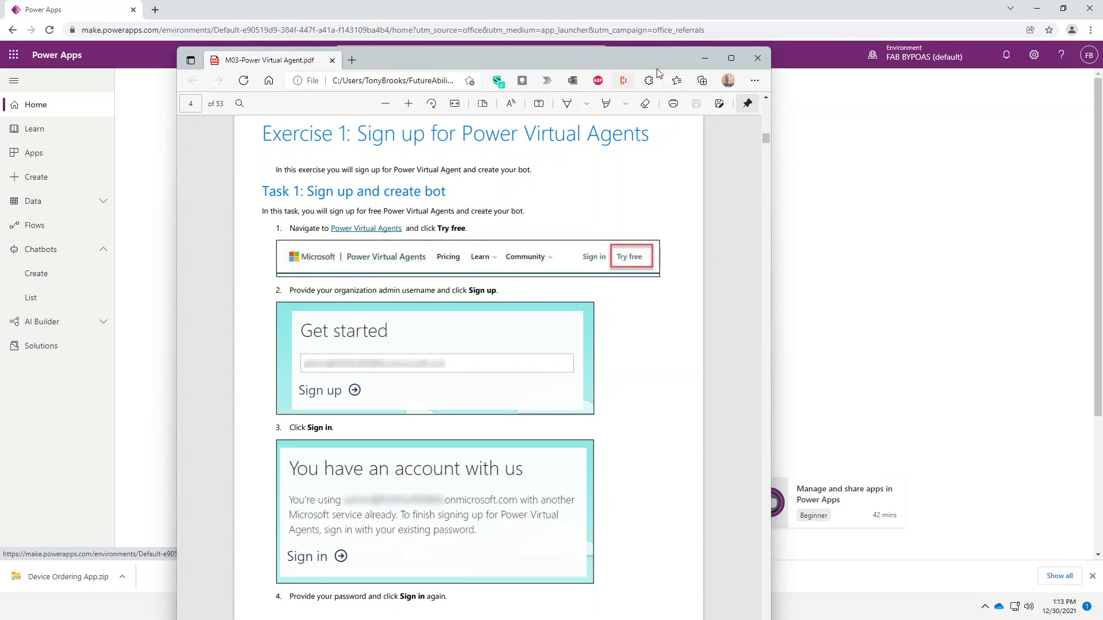
Step: Put the PDF lab guide out of the way and start a new chatbot from the Chatbots creation page
{"action": "left_click_drag", "start_coordinate": [639, 59], "coordinate": [885, 619]}
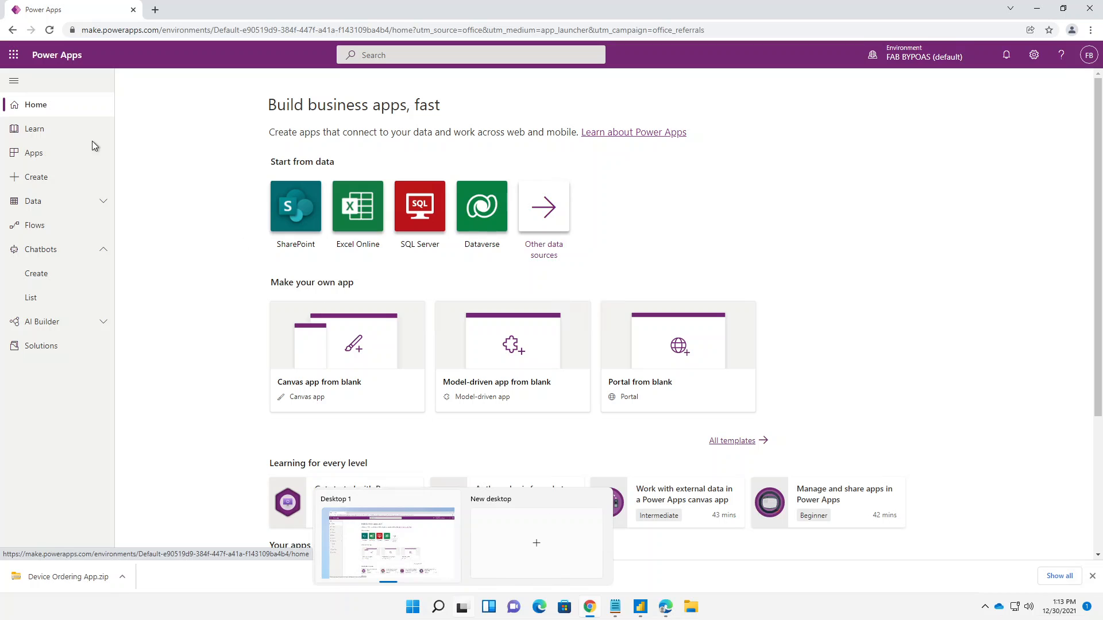
{"action": "left_click", "coordinate": [48, 275]}
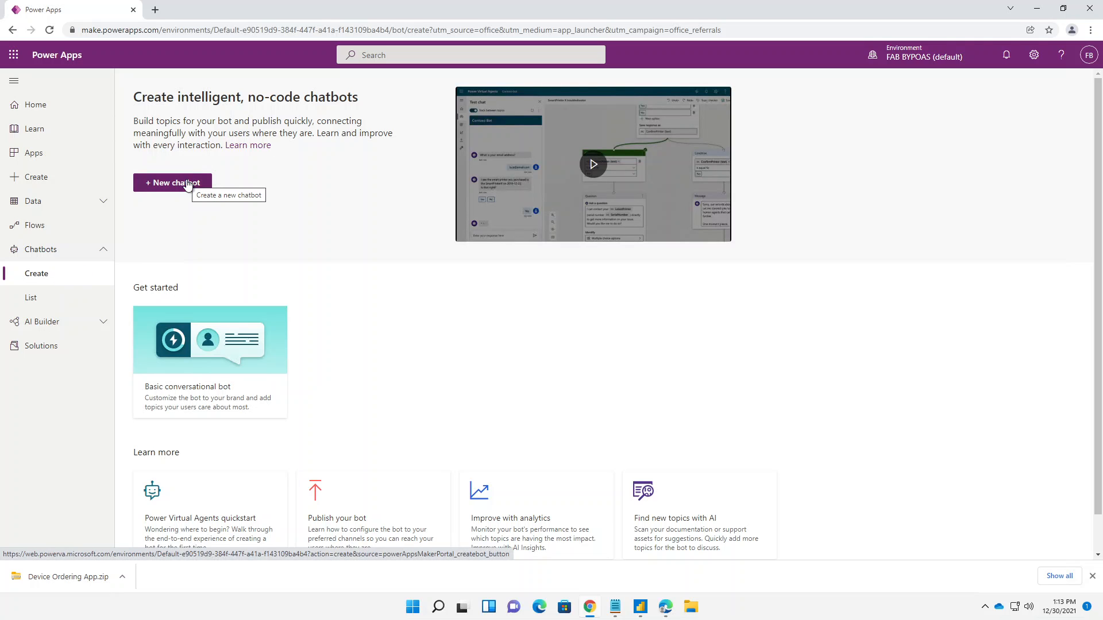
{"action": "left_click", "coordinate": [187, 184]}
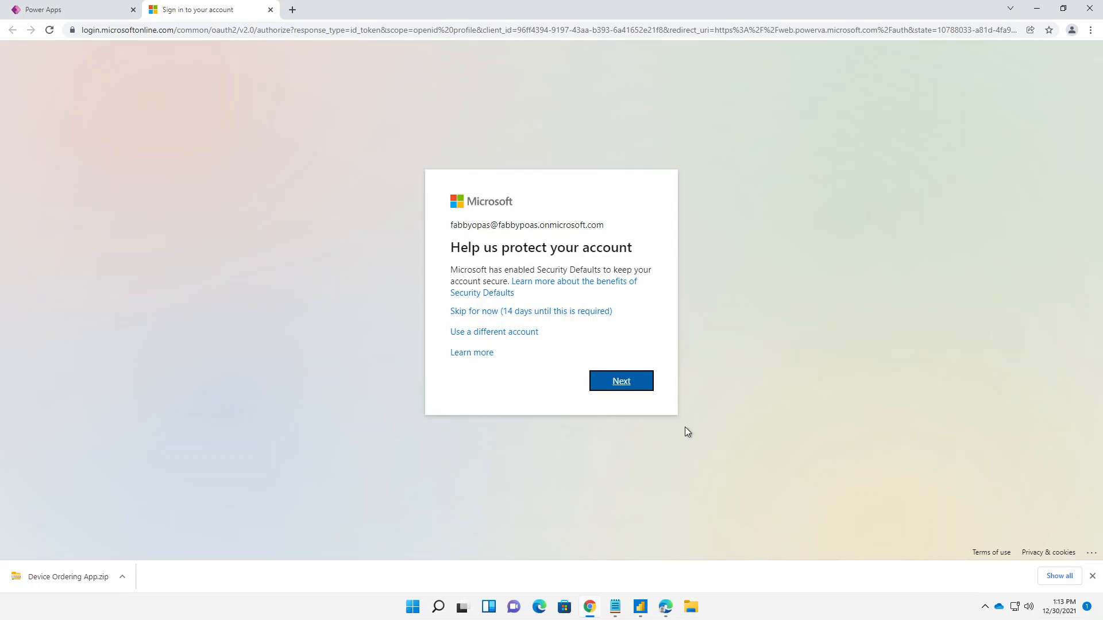
Step: Finish signing in, skipping the account protection setup and staying signed in, and start the Power Virtual Agents free trial
{"action": "left_click", "coordinate": [529, 313]}
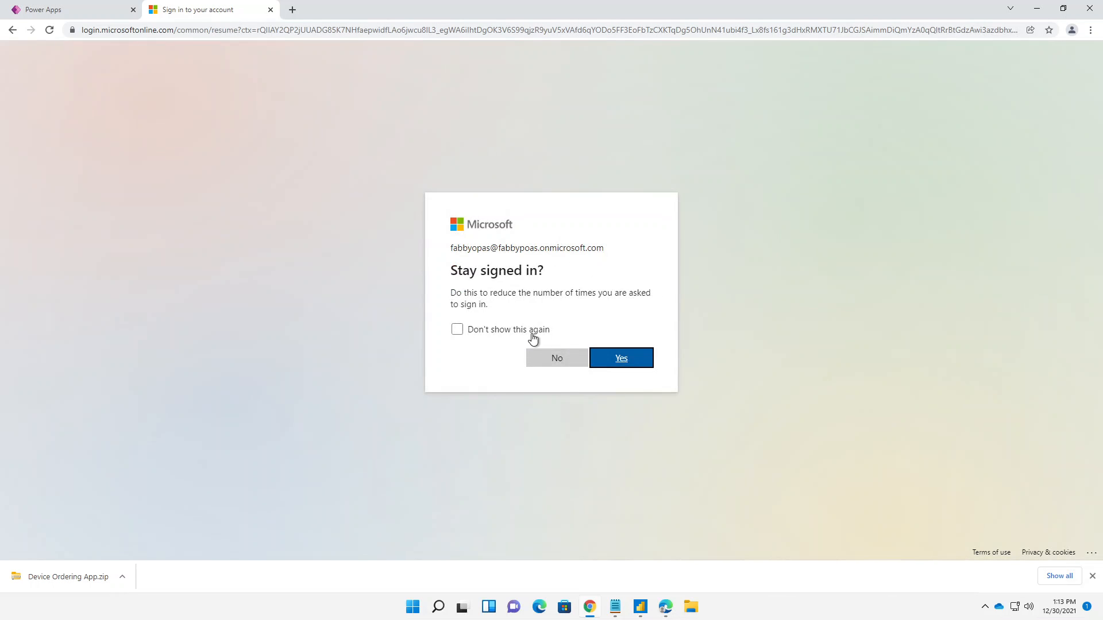
{"action": "left_click", "coordinate": [532, 335]}
{"action": "left_click", "coordinate": [613, 362]}
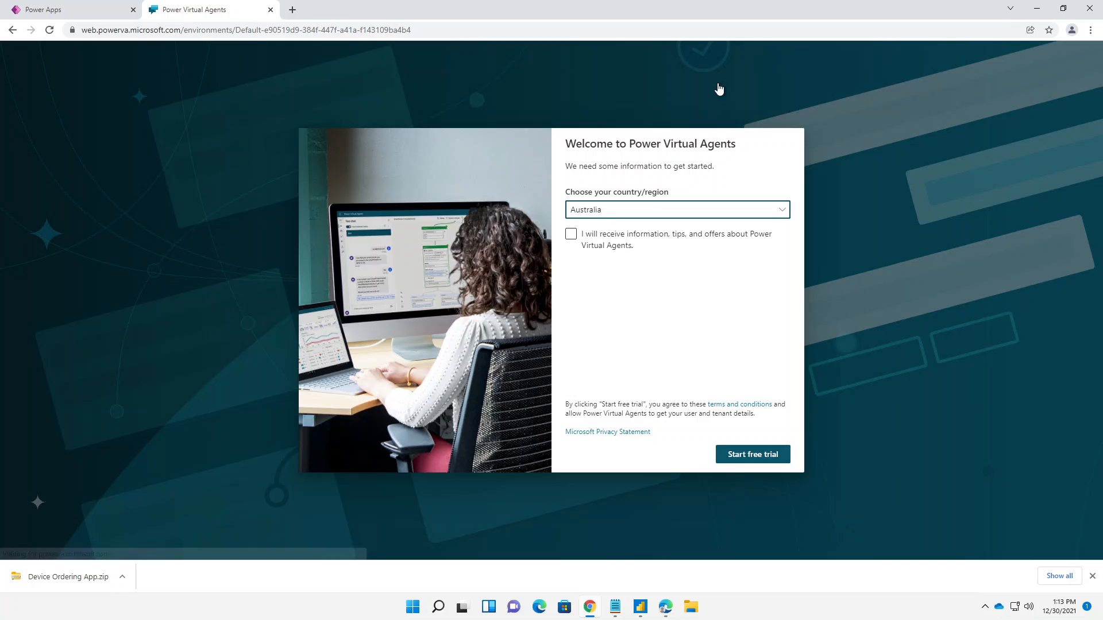
{"action": "left_click", "coordinate": [757, 454]}
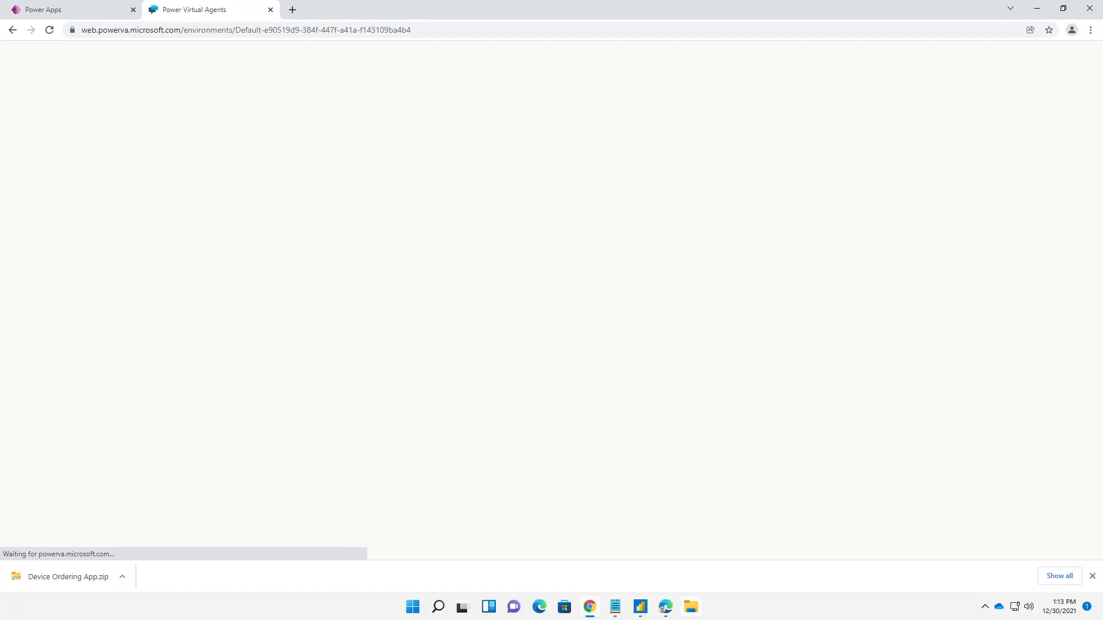
Step: Review the sign-up and bot creation instructions in the M03-Power Virtual Agent PDF, and return to the chatbot creation form
{"action": "left_click_drag", "start_coordinate": [568, 619], "coordinate": [653, 38]}
{"action": "scroll", "coordinate": [748, 309], "scroll_direction": "down", "scroll_amount": 2}
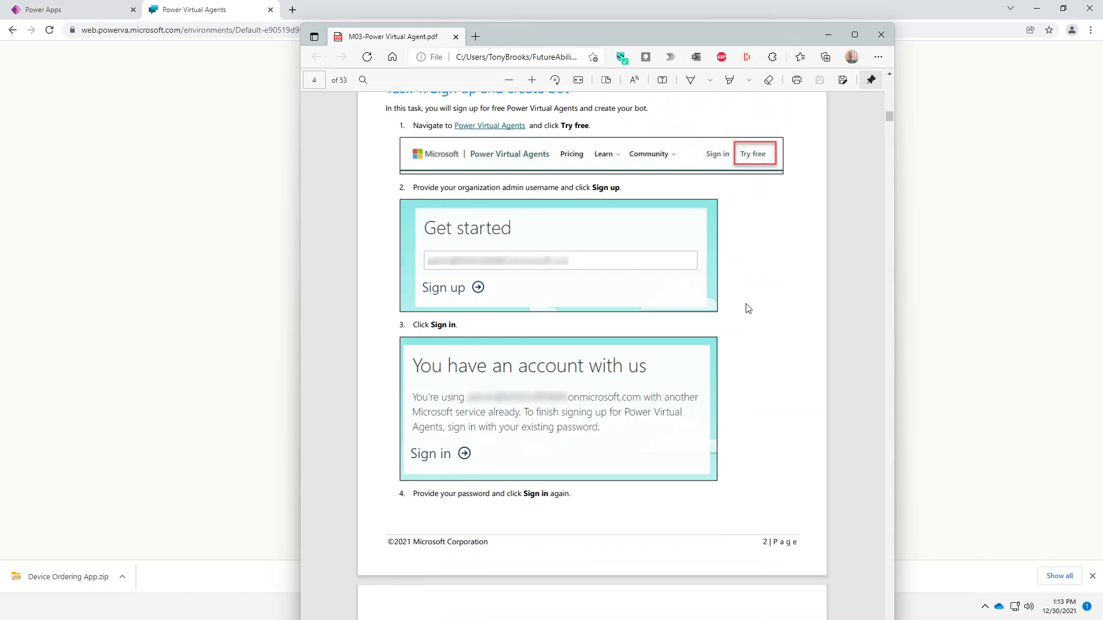
{"action": "scroll", "coordinate": [749, 308], "scroll_direction": "down", "scroll_amount": 5}
{"action": "scroll", "coordinate": [747, 308], "scroll_direction": "up", "scroll_amount": 12}
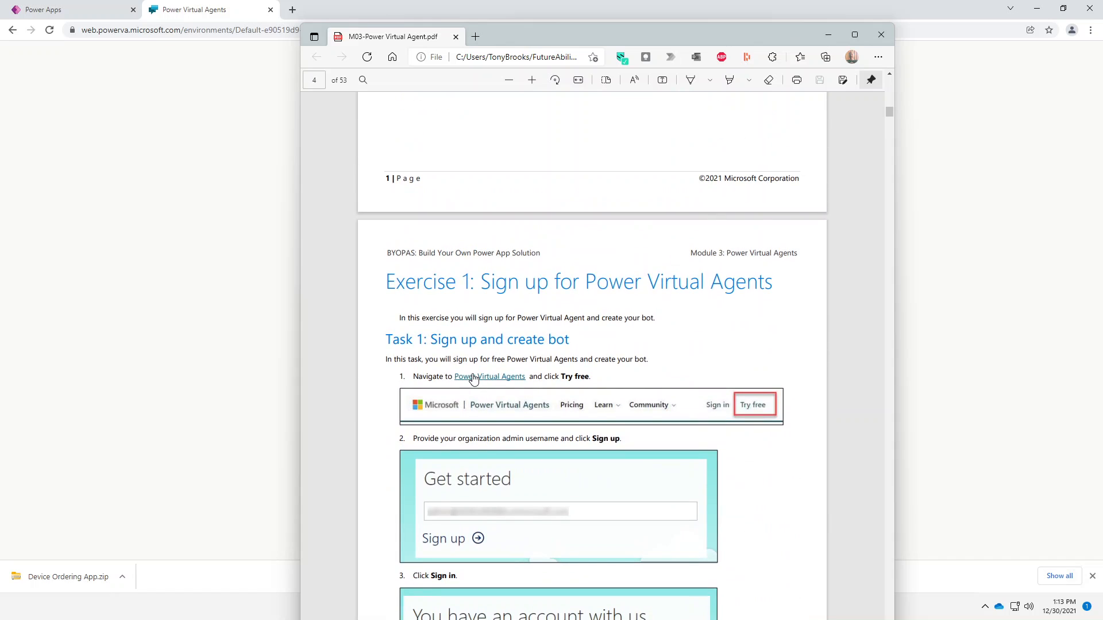
{"action": "scroll", "coordinate": [473, 379], "scroll_direction": "down", "scroll_amount": 5}
{"action": "scroll", "coordinate": [474, 379], "scroll_direction": "down", "scroll_amount": 5}
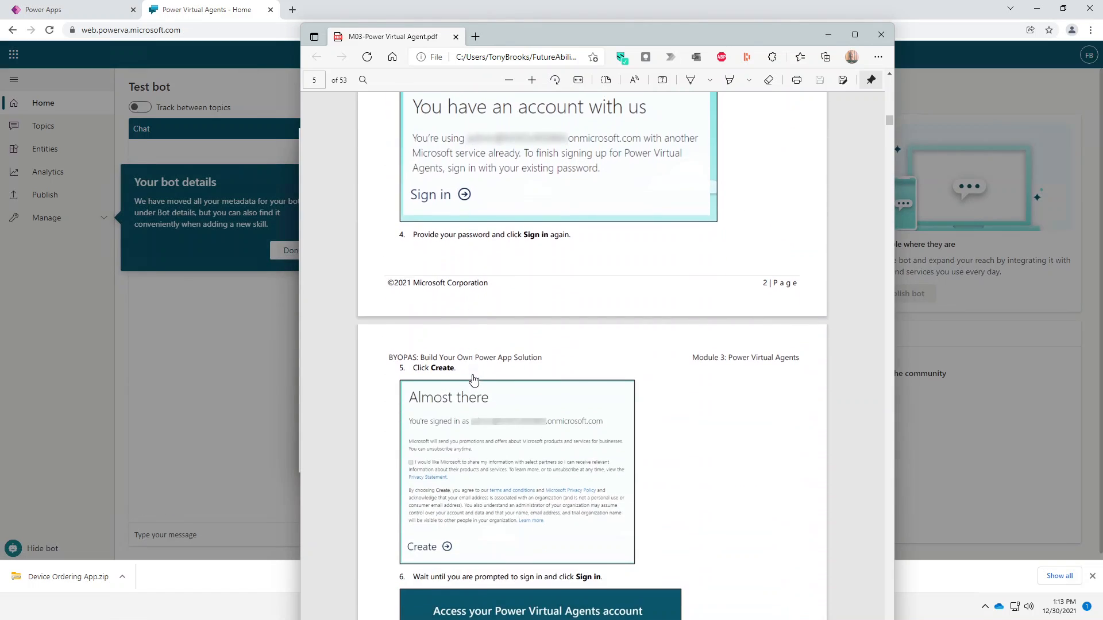
{"action": "scroll", "coordinate": [473, 379], "scroll_direction": "down", "scroll_amount": 15}
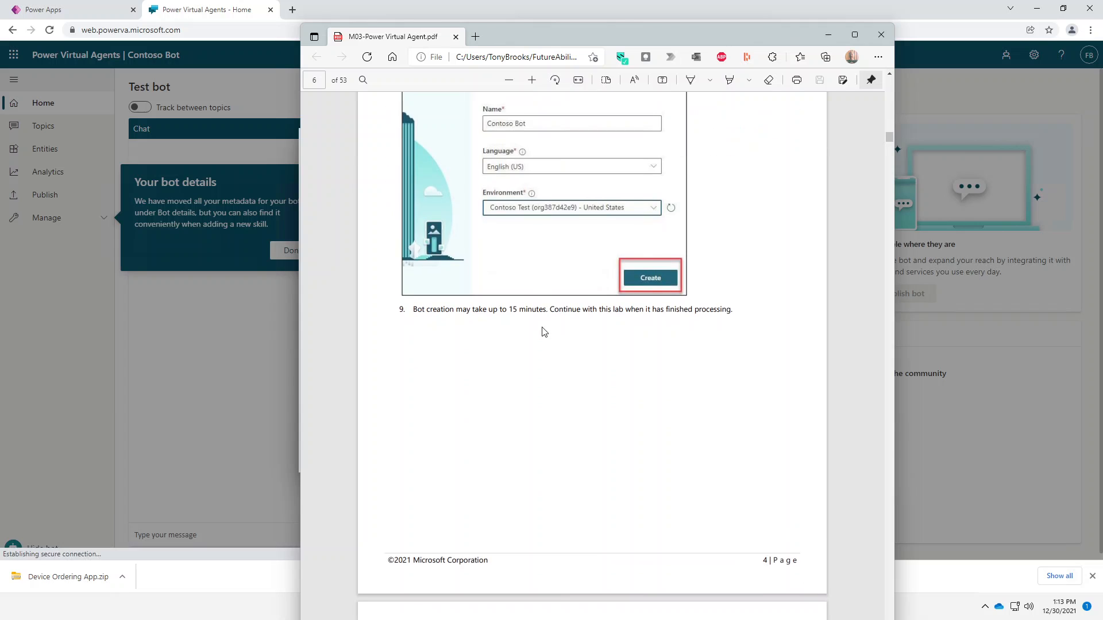
{"action": "left_click_drag", "start_coordinate": [570, 36], "coordinate": [736, 619]}
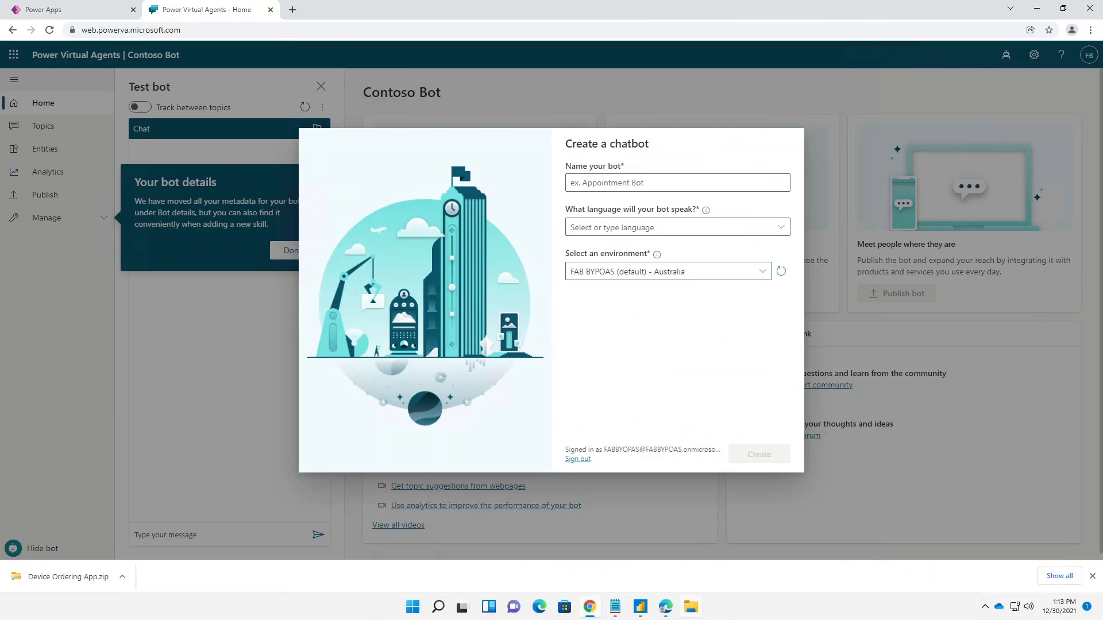
{"action": "left_click", "coordinate": [81, 10]}
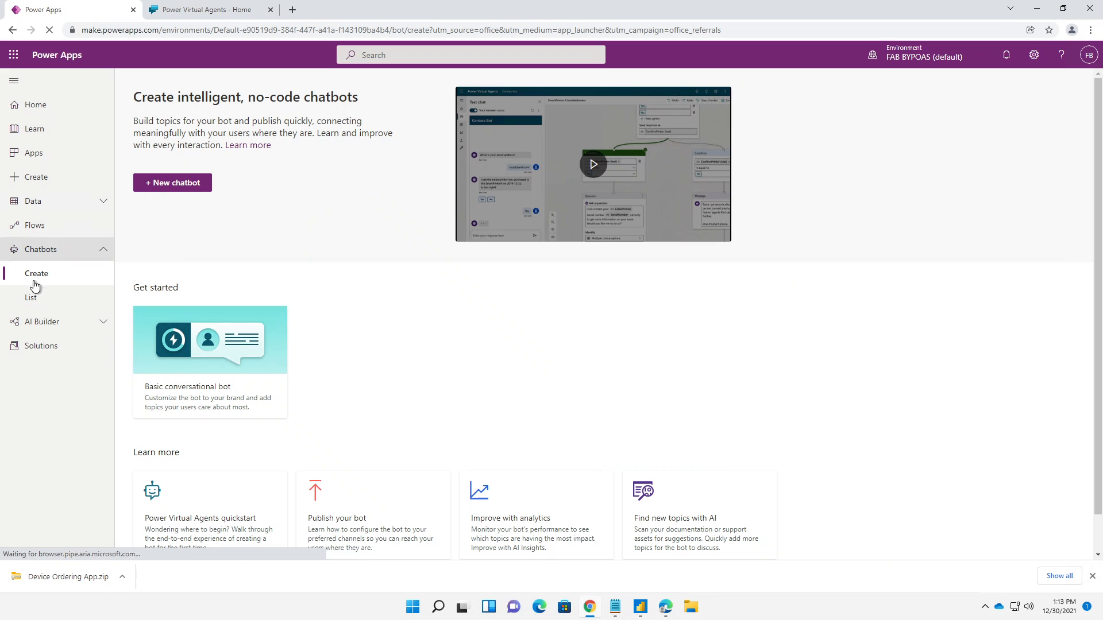
{"action": "left_click", "coordinate": [189, 13]}
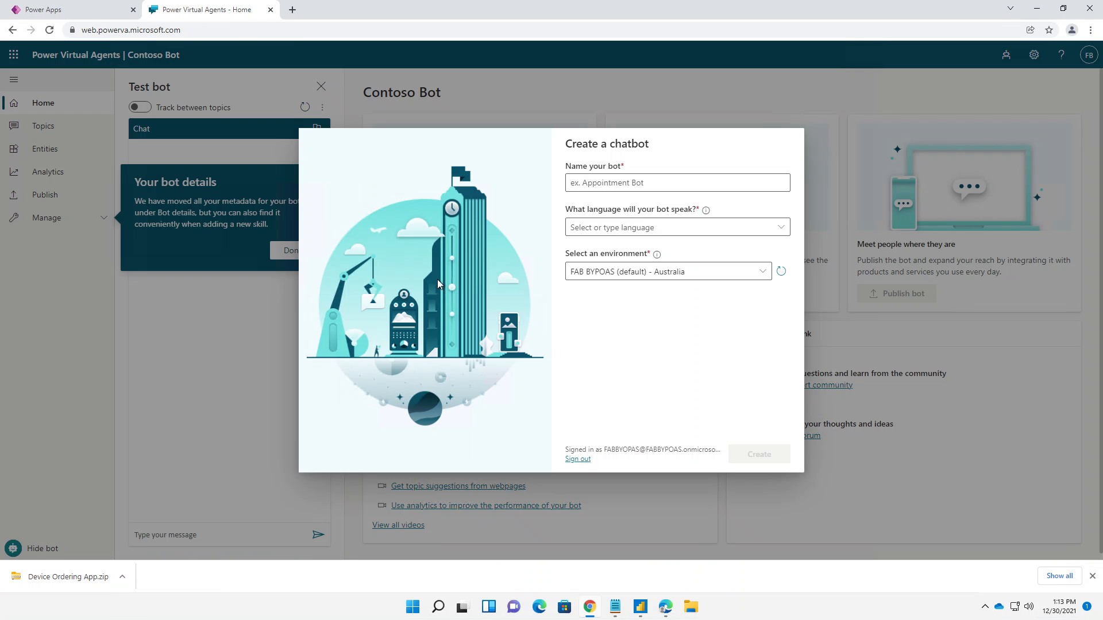
Step: Name the chatbot Contoso Bot and set its language to English (US)
{"action": "left_click", "coordinate": [637, 185]}
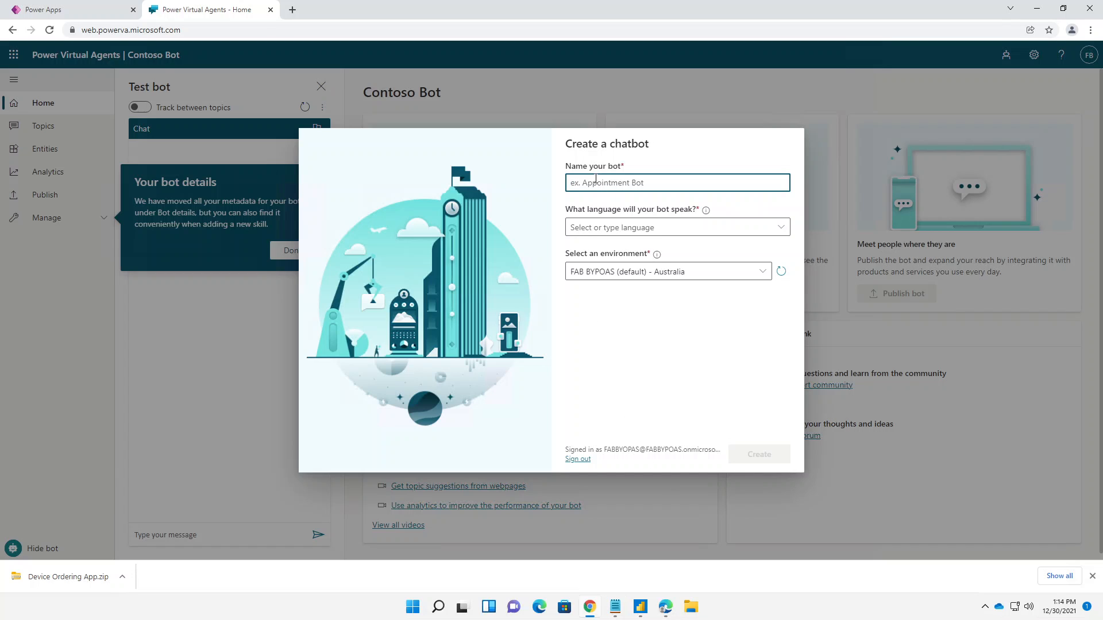
{"action": "type", "text": "Contoso Bot"}
{"action": "left_click", "coordinate": [611, 228]}
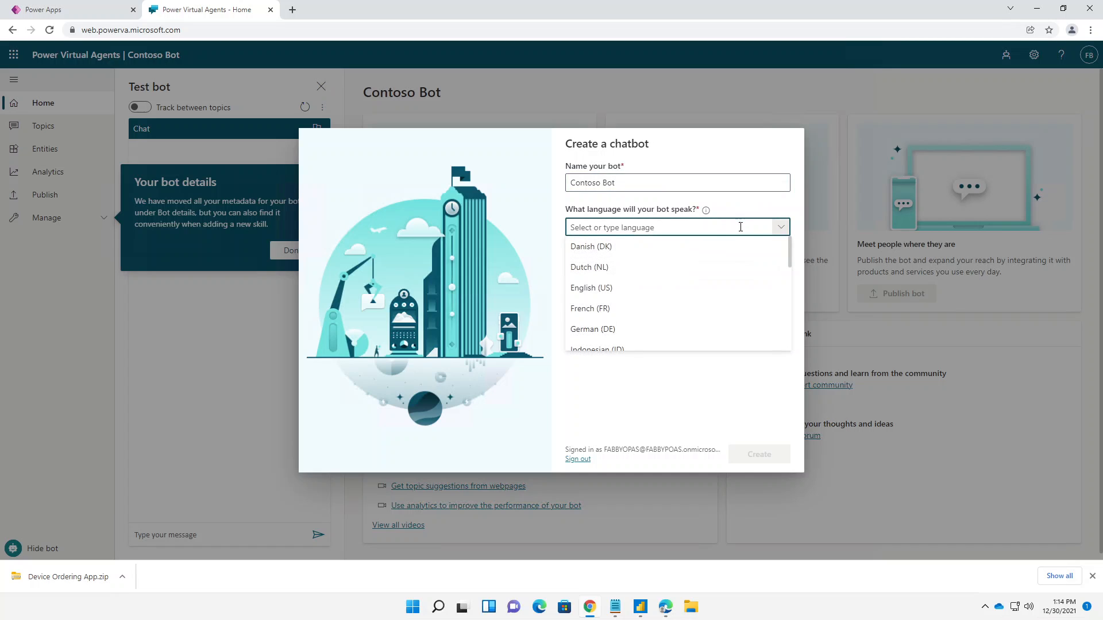
{"action": "left_click", "coordinate": [604, 289]}
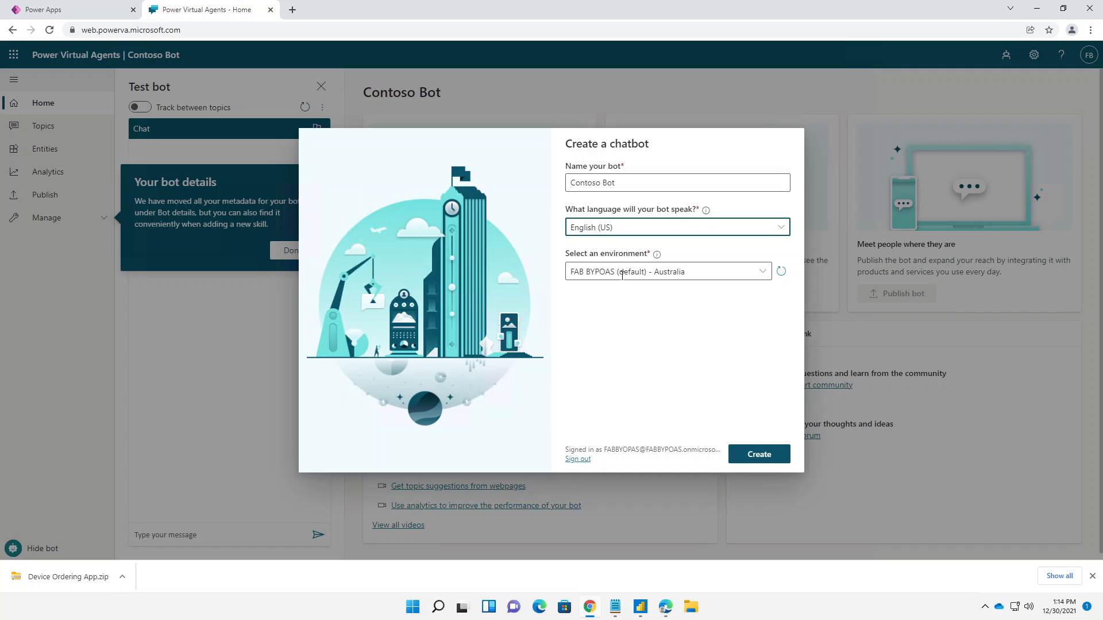
Step: Select the FAB BYPOAS (default) - Australia environment and create the chatbot
{"action": "mouse_move", "coordinate": [657, 254]}
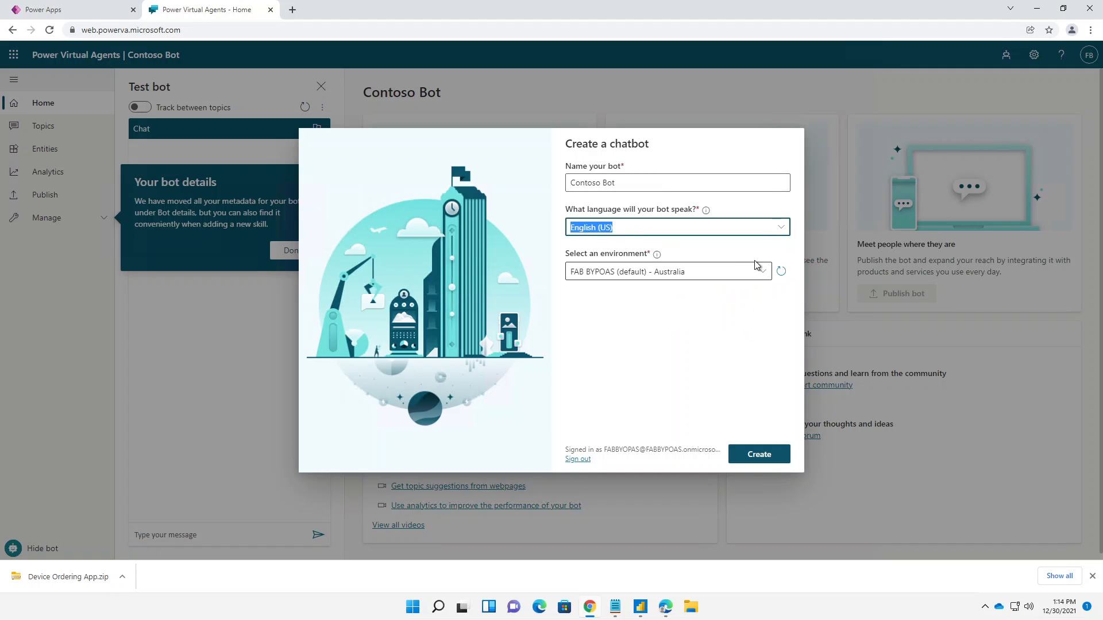
{"action": "left_click", "coordinate": [764, 271]}
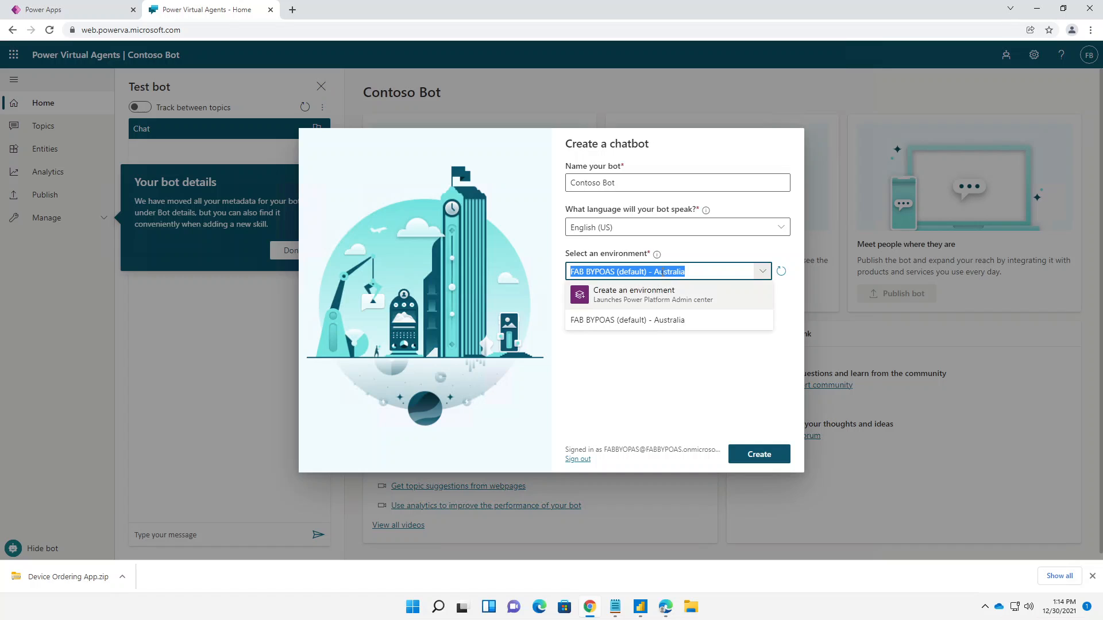
{"action": "left_click", "coordinate": [648, 323]}
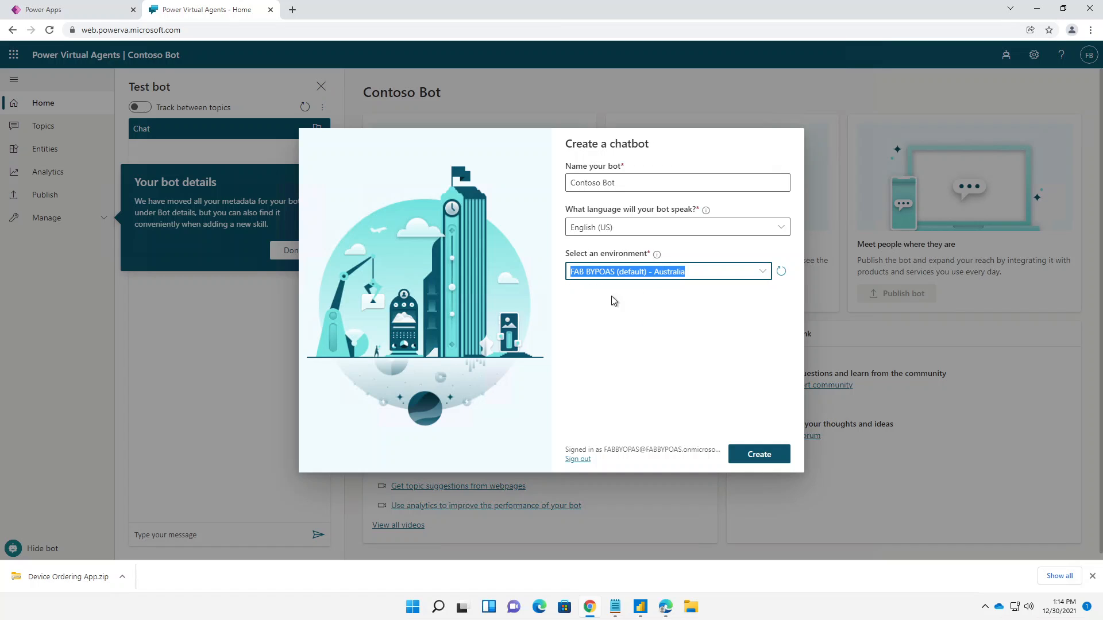
{"action": "left_click", "coordinate": [578, 315]}
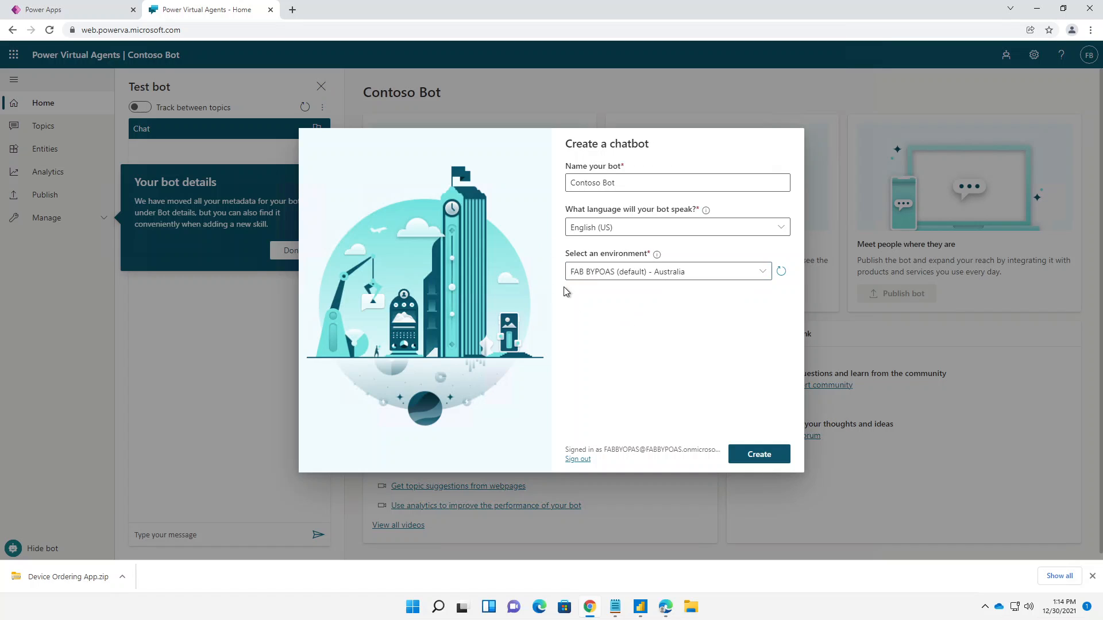
{"action": "left_click", "coordinate": [757, 454]}
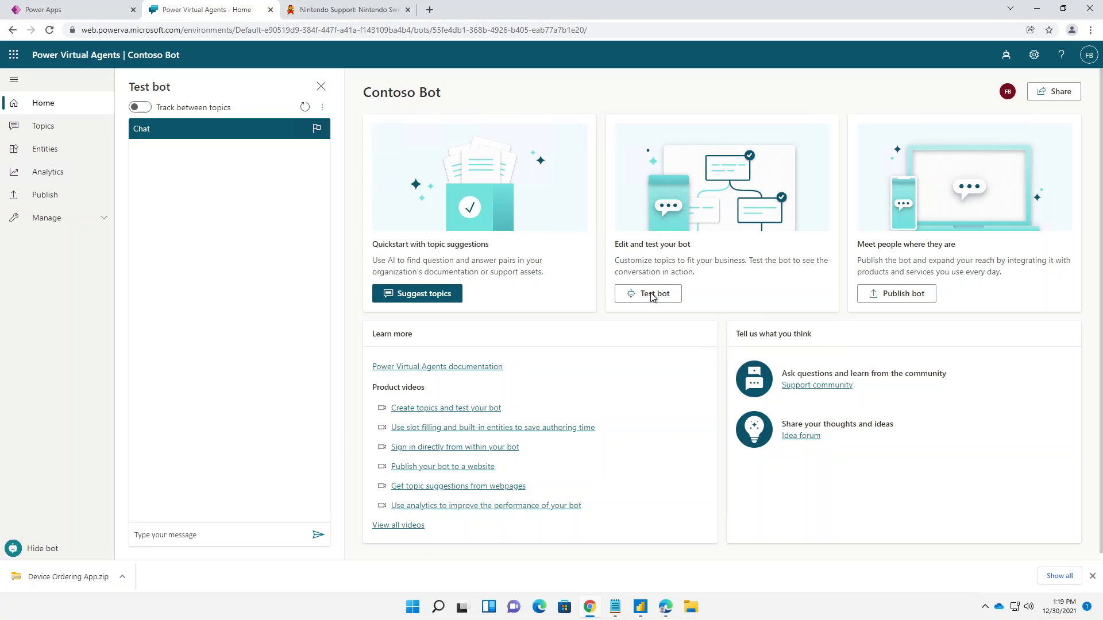
Step: Open topic suggestions for Contoso Bot and copy the web address of the Nintendo Switch Online FAQ page
{"action": "left_click", "coordinate": [438, 297]}
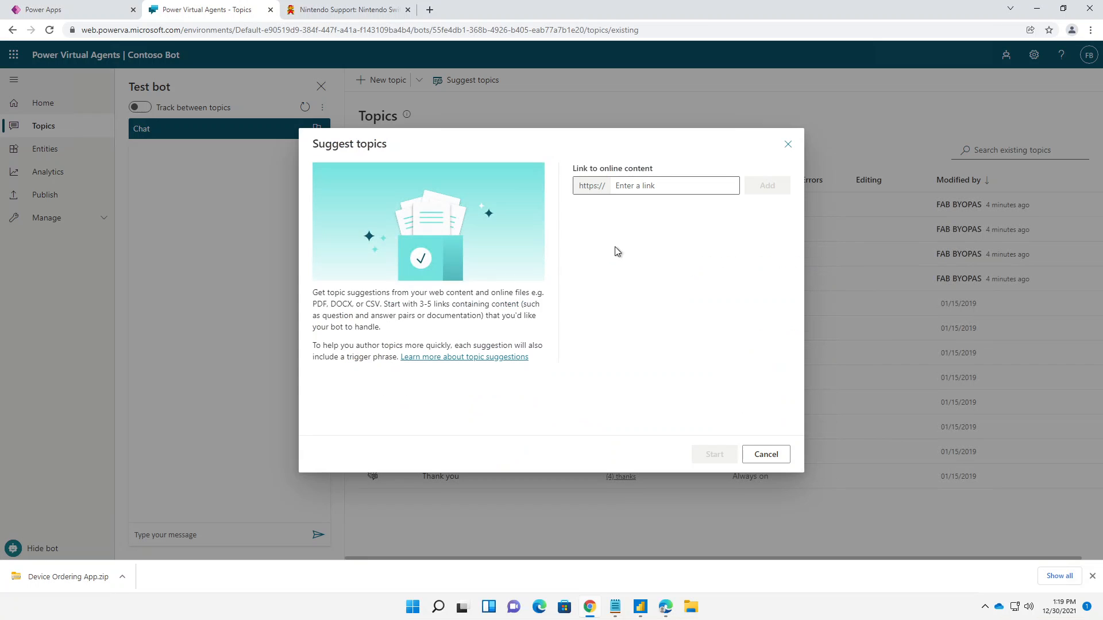
{"action": "left_click", "coordinate": [632, 187]}
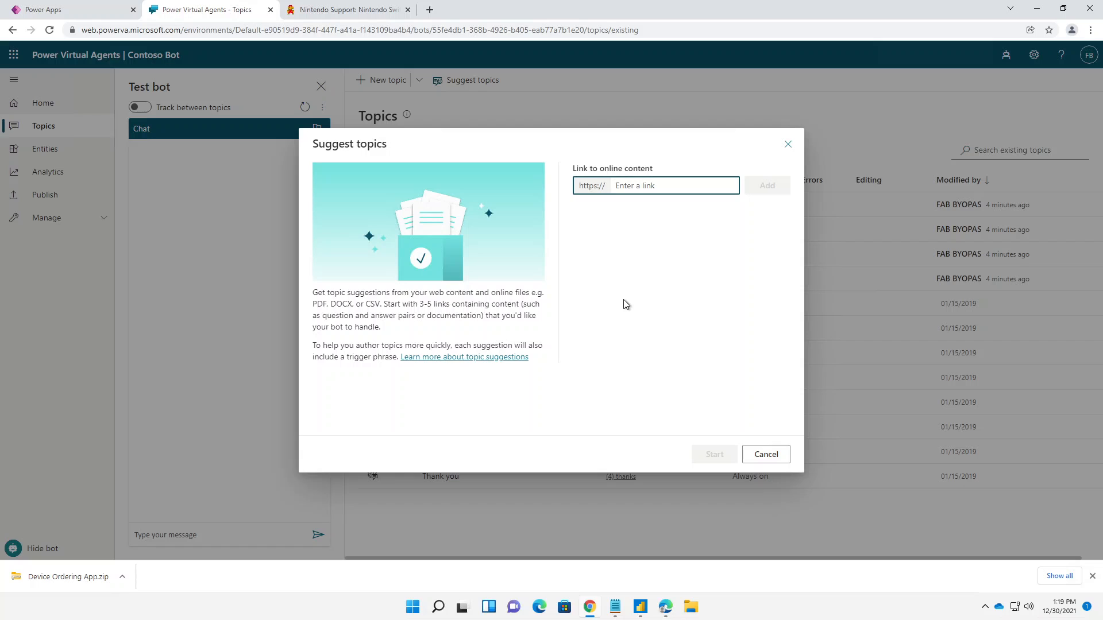
{"action": "left_click", "coordinate": [366, 12]}
{"action": "right_click", "coordinate": [358, 31]}
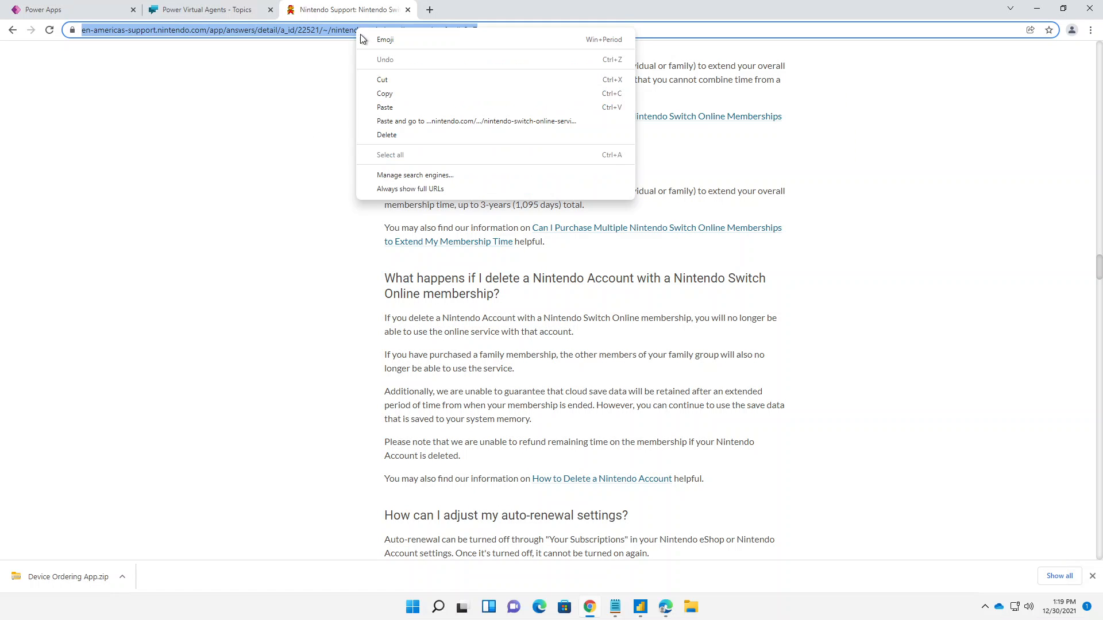
{"action": "left_click", "coordinate": [402, 94]}
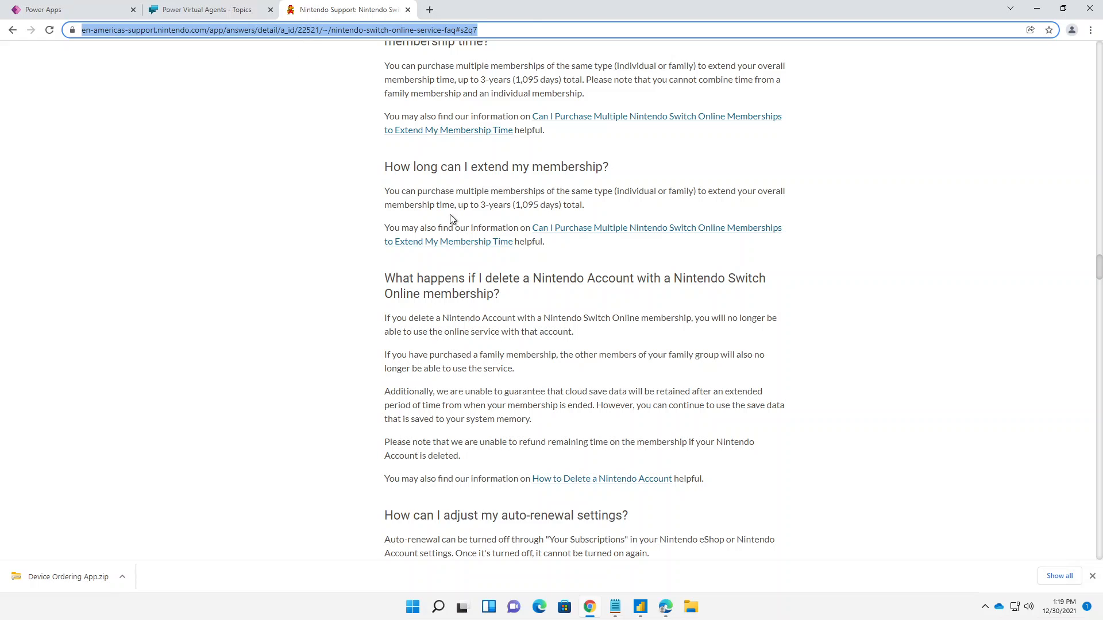
Step: Paste the copied Nintendo FAQ address as the link to online content for topic suggestions
{"action": "scroll", "coordinate": [453, 224], "scroll_direction": "up", "scroll_amount": 4}
{"action": "scroll", "coordinate": [464, 233], "scroll_direction": "up", "scroll_amount": 3}
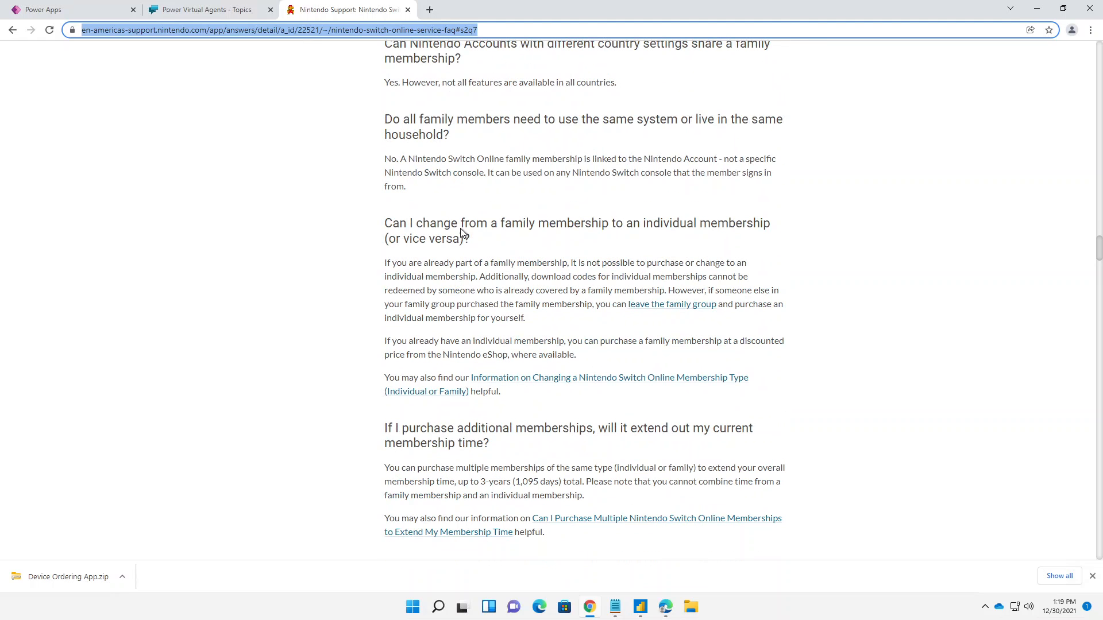
{"action": "scroll", "coordinate": [463, 233], "scroll_direction": "down", "scroll_amount": 11}
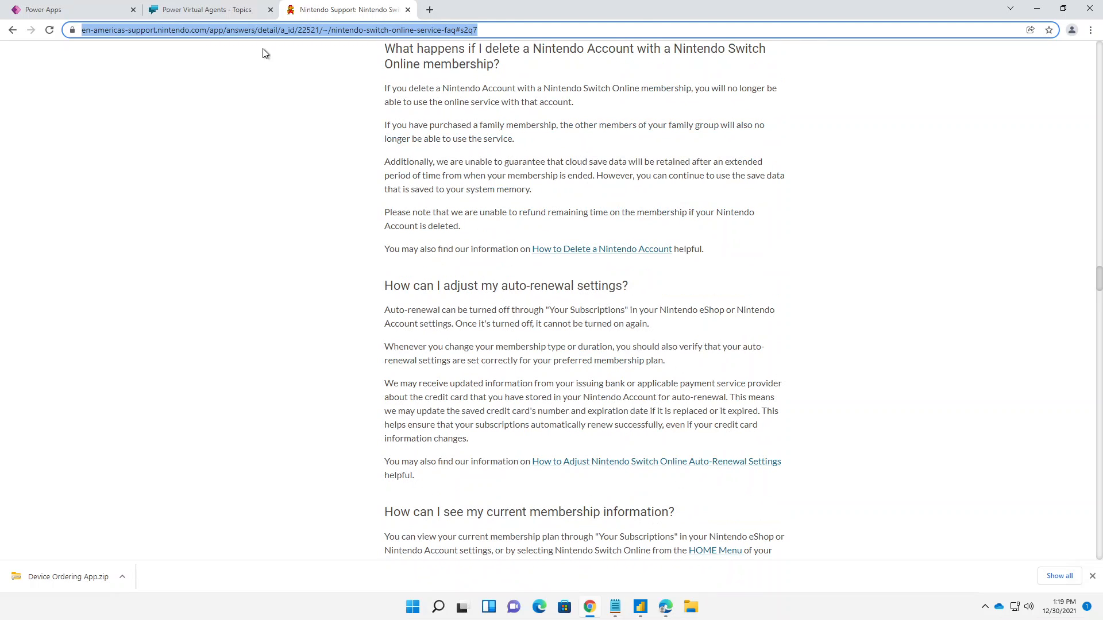
{"action": "left_click", "coordinate": [221, 9]}
{"action": "left_click", "coordinate": [633, 191]}
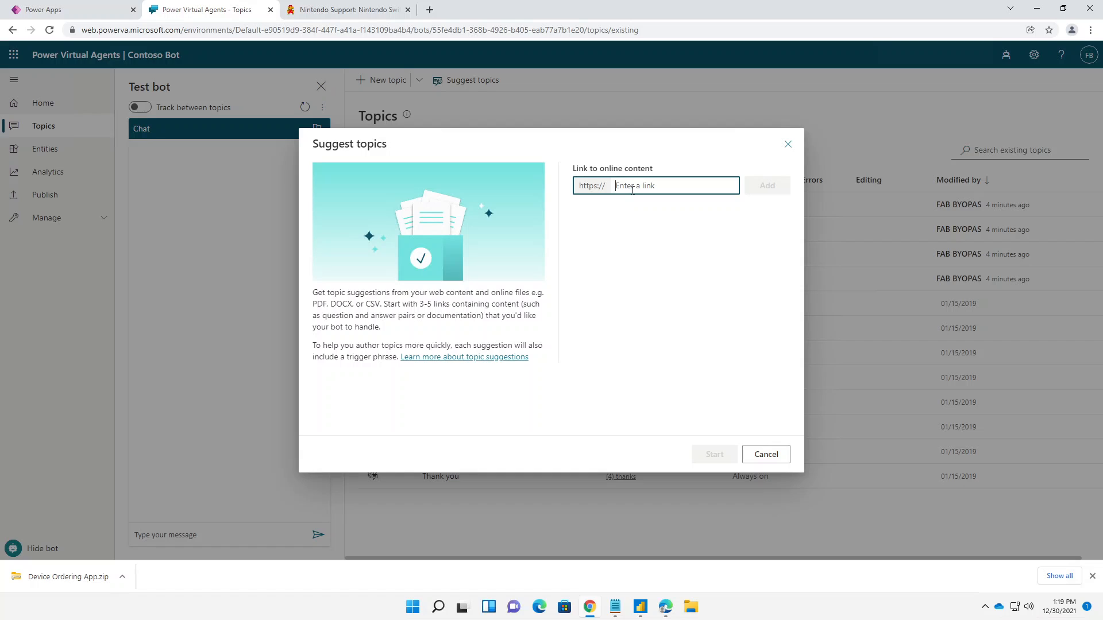
{"action": "key", "text": "ctrl+v"}
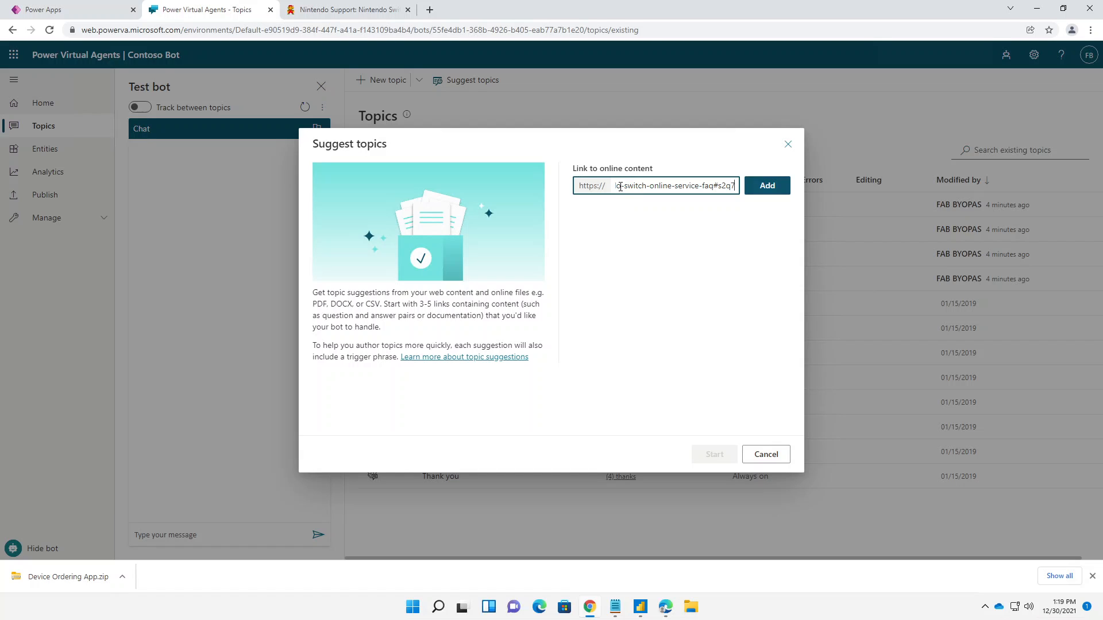
{"action": "left_click_drag", "start_coordinate": [632, 190], "coordinate": [497, 198]}
{"action": "left_click", "coordinate": [640, 186]}
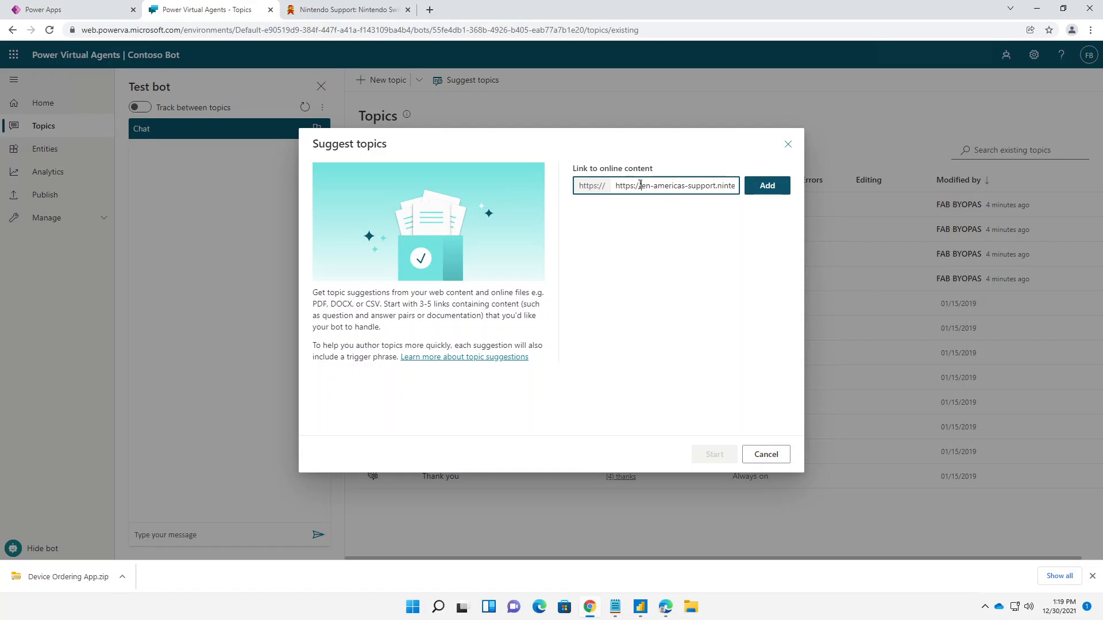
{"action": "left_click_drag", "start_coordinate": [640, 186], "coordinate": [616, 185]}
{"action": "key", "text": "BackSpace"}
{"action": "key", "text": "Delete"}
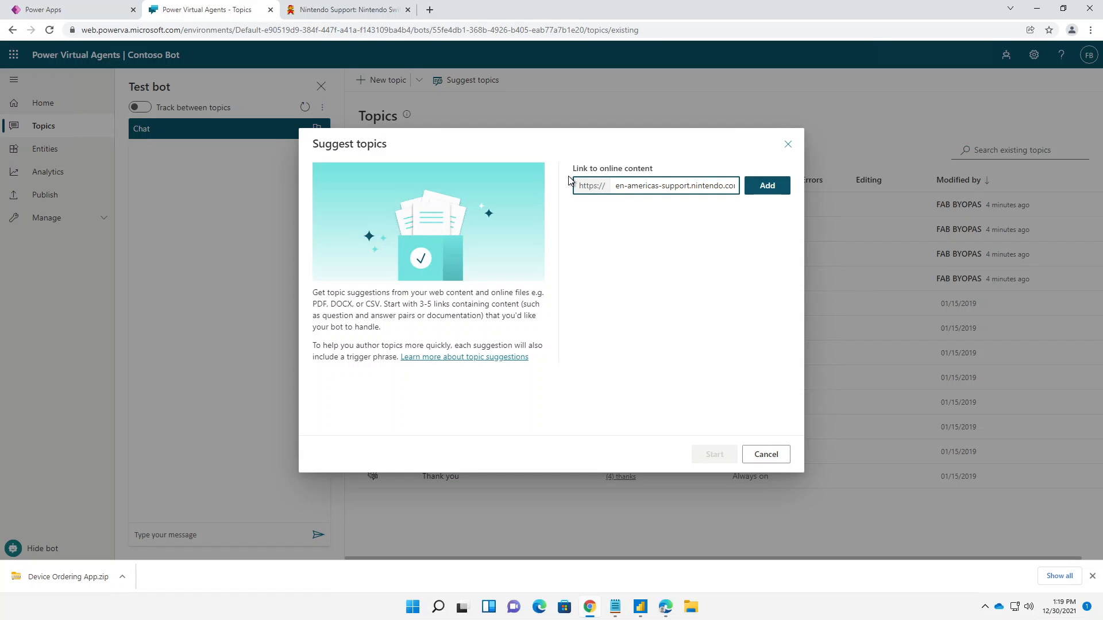
Step: Add the Nintendo support link to the online content list and start generating topic suggestions
{"action": "left_click", "coordinate": [710, 313]}
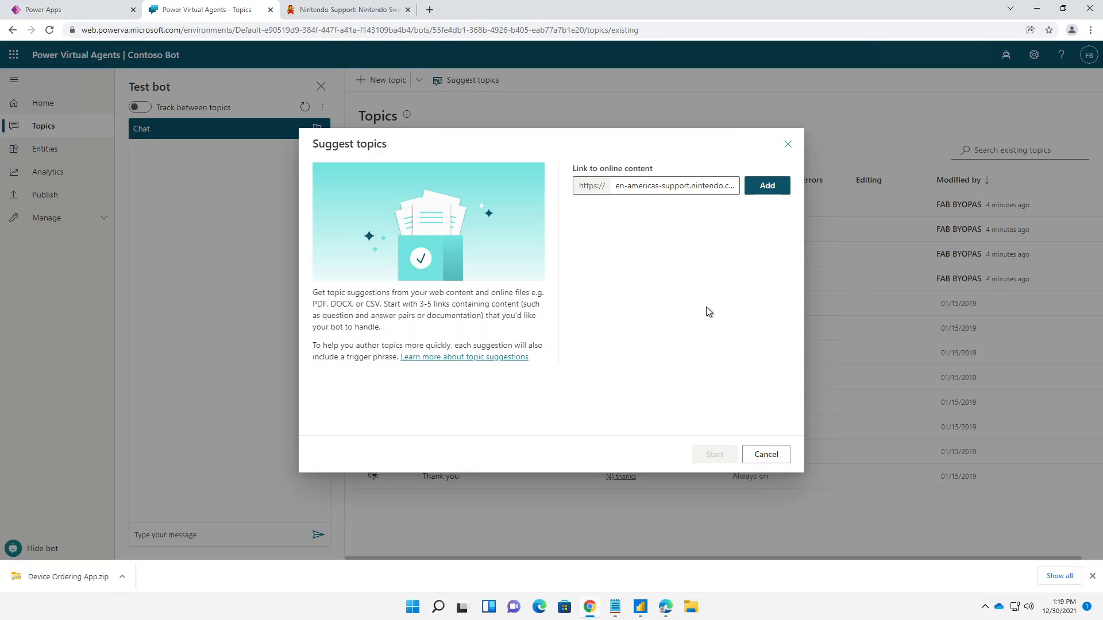
{"action": "left_click", "coordinate": [775, 185]}
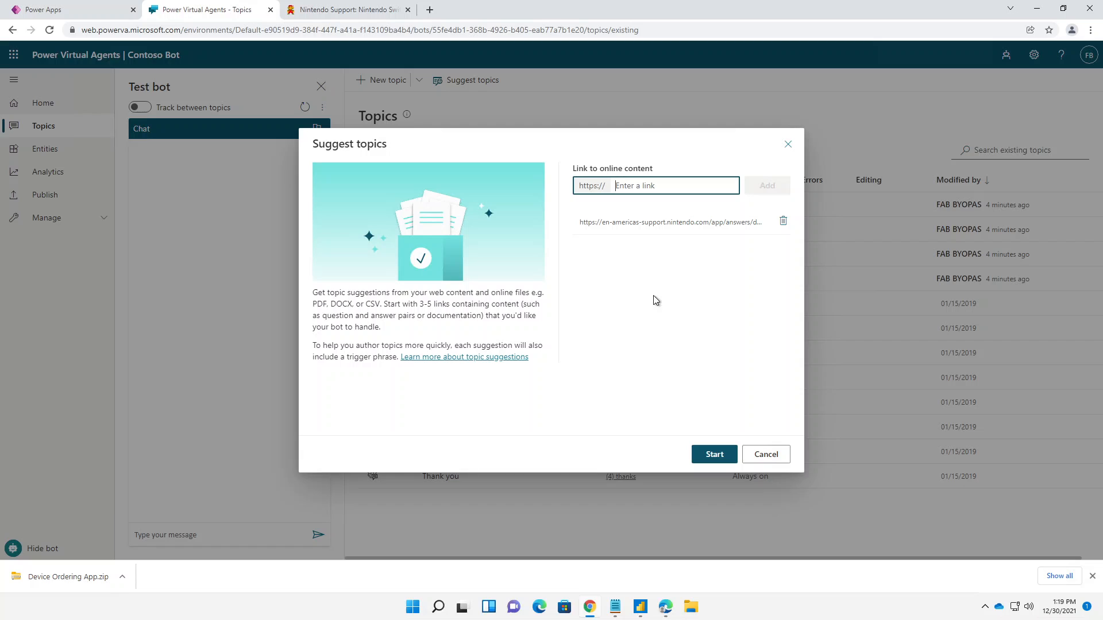
{"action": "left_click", "coordinate": [699, 453]}
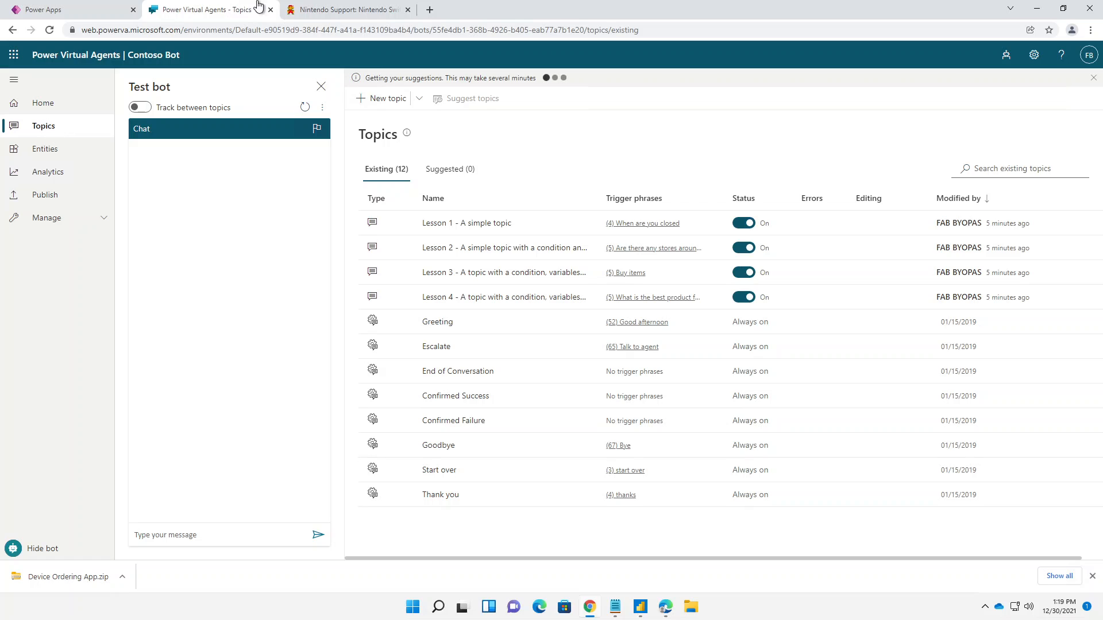
Step: Look through the questions and answers on the Nintendo Switch Online FAQ page and return to the bot's topics
{"action": "left_click", "coordinate": [344, 12]}
{"action": "scroll", "coordinate": [557, 327], "scroll_direction": "down", "scroll_amount": 4}
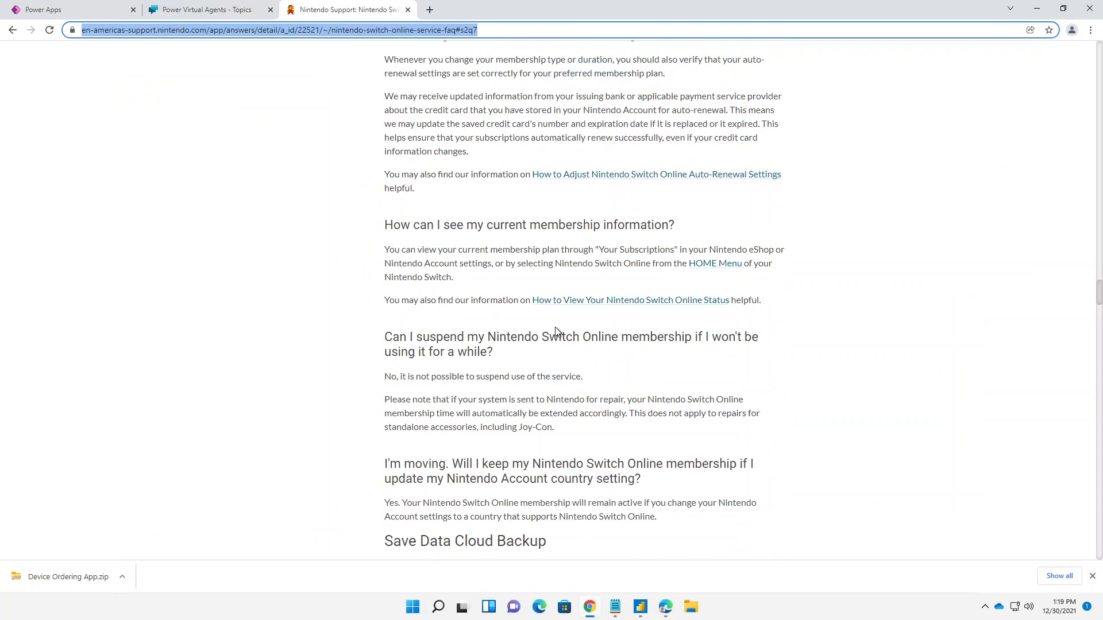
{"action": "scroll", "coordinate": [557, 328], "scroll_direction": "up", "scroll_amount": 18}
{"action": "scroll", "coordinate": [555, 328], "scroll_direction": "up", "scroll_amount": 12}
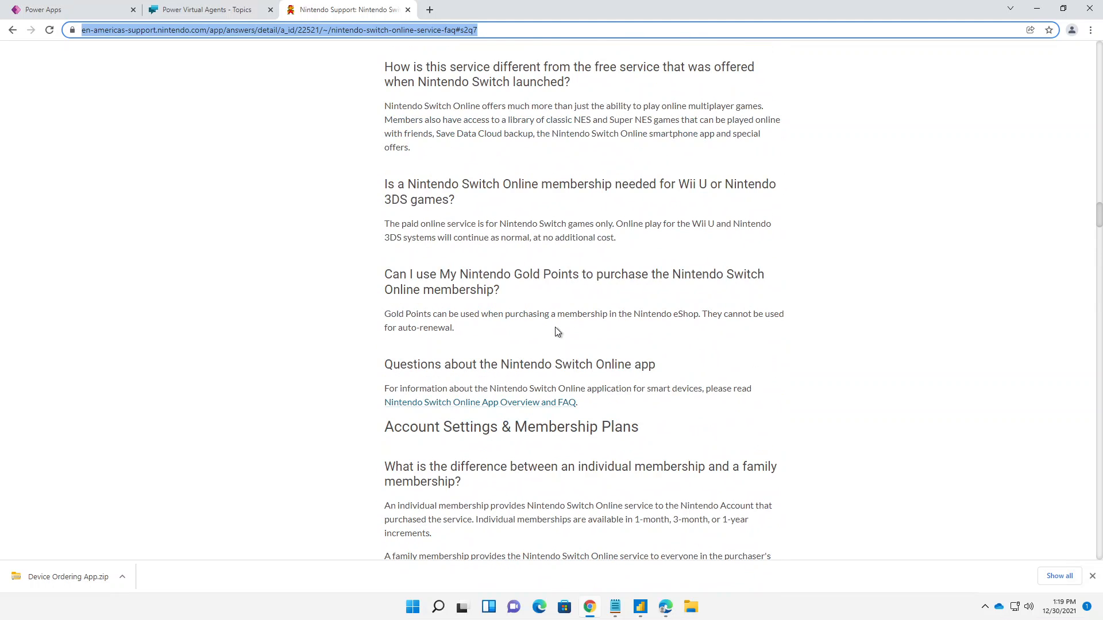
{"action": "left_click", "coordinate": [239, 13]}
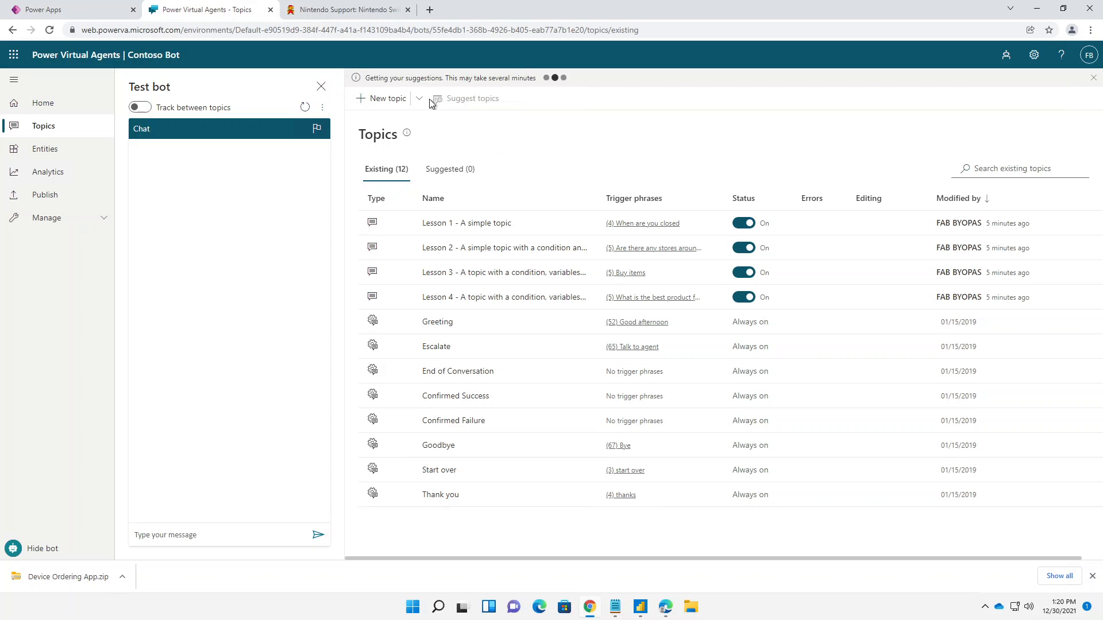
Step: View the Contoso Bot home page and review the setup and trigger phrases of the Greeting system topic
{"action": "left_click", "coordinate": [42, 108]}
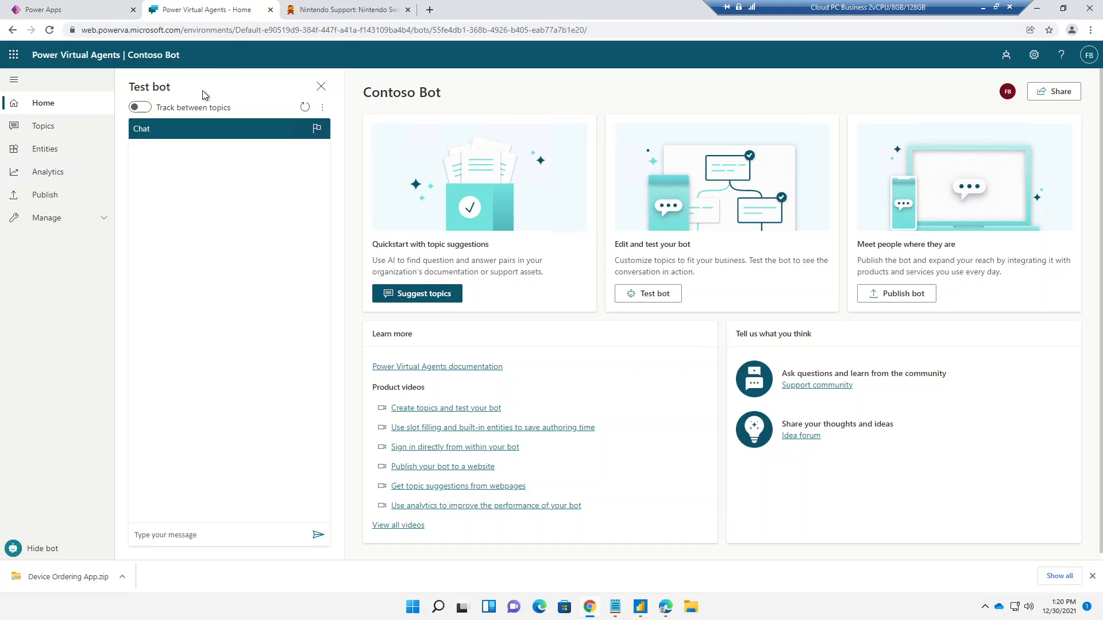
{"action": "left_click", "coordinate": [60, 130]}
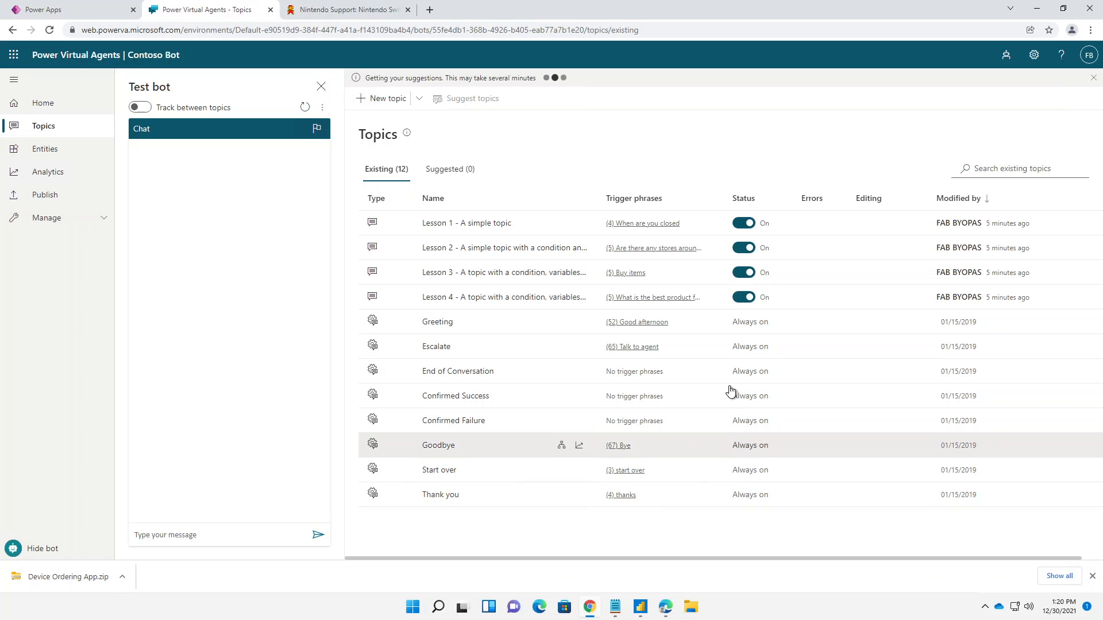
{"action": "left_click", "coordinate": [434, 326]}
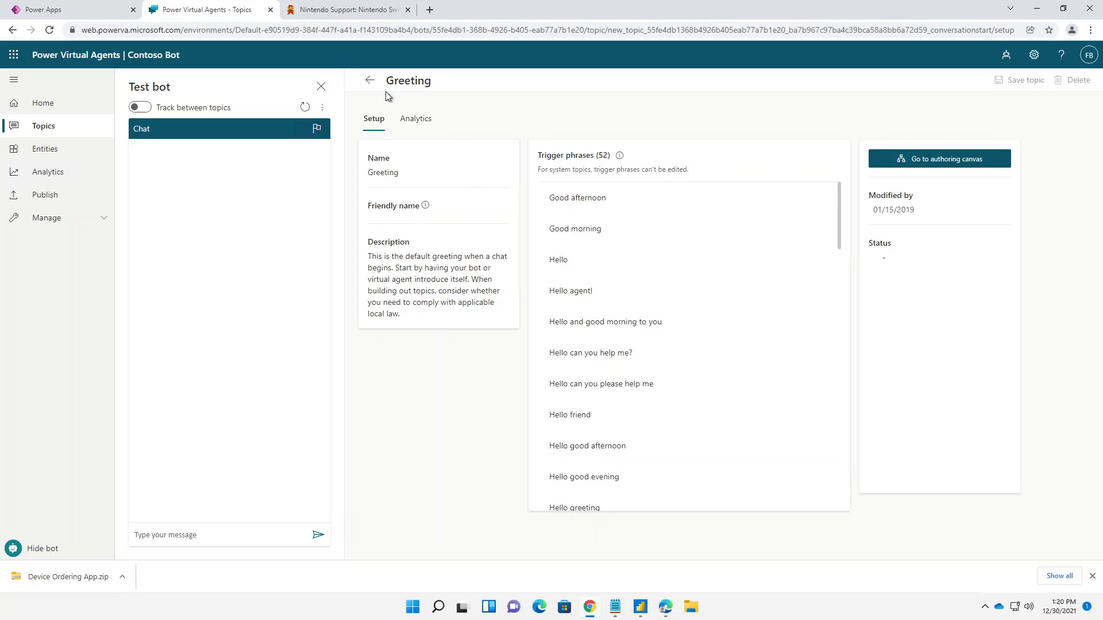
{"action": "left_click", "coordinate": [369, 83]}
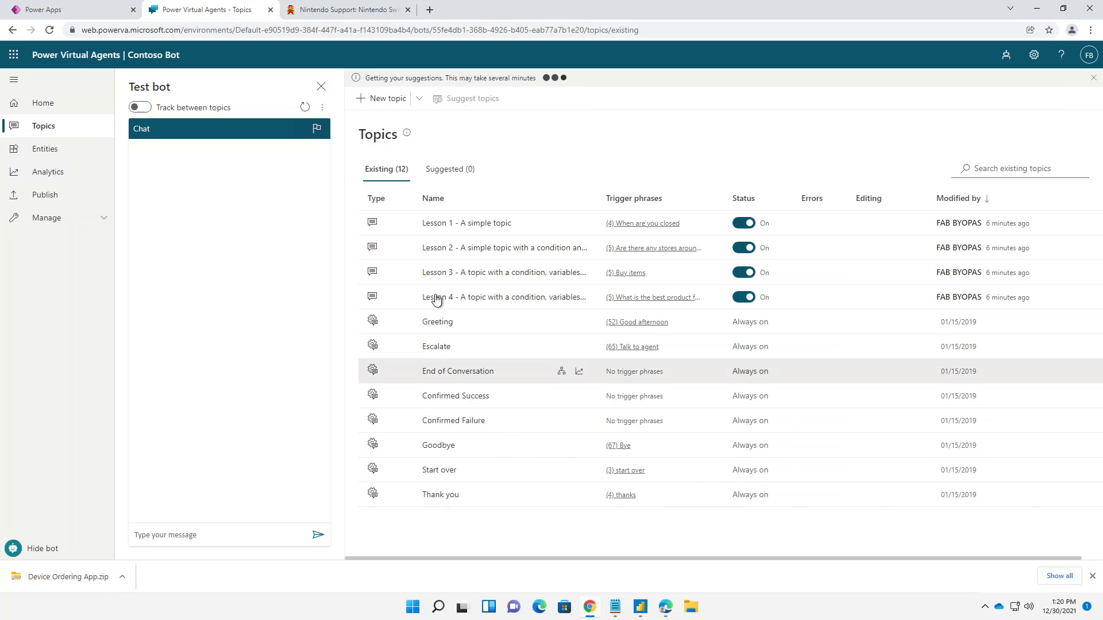
Step: Open the Escalate system topic and read through its full list of trigger phrases
{"action": "left_click", "coordinate": [440, 348]}
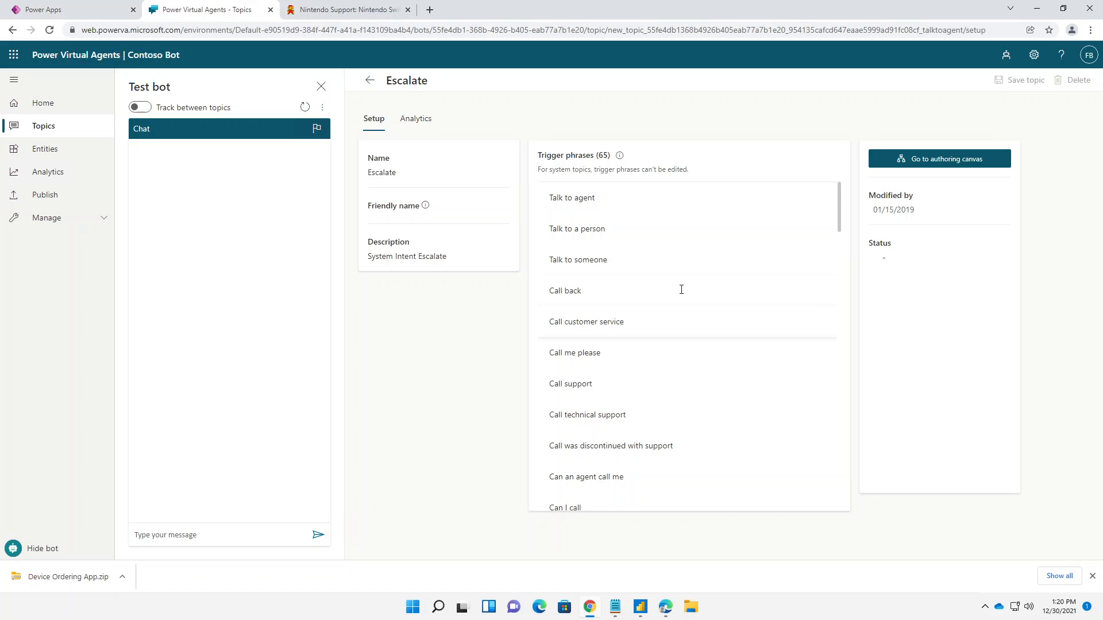
{"action": "scroll", "coordinate": [632, 337], "scroll_direction": "down", "scroll_amount": 6}
{"action": "scroll", "coordinate": [636, 391], "scroll_direction": "up", "scroll_amount": 6}
{"action": "scroll", "coordinate": [637, 392], "scroll_direction": "down", "scroll_amount": 3}
{"action": "scroll", "coordinate": [638, 392], "scroll_direction": "down", "scroll_amount": 4}
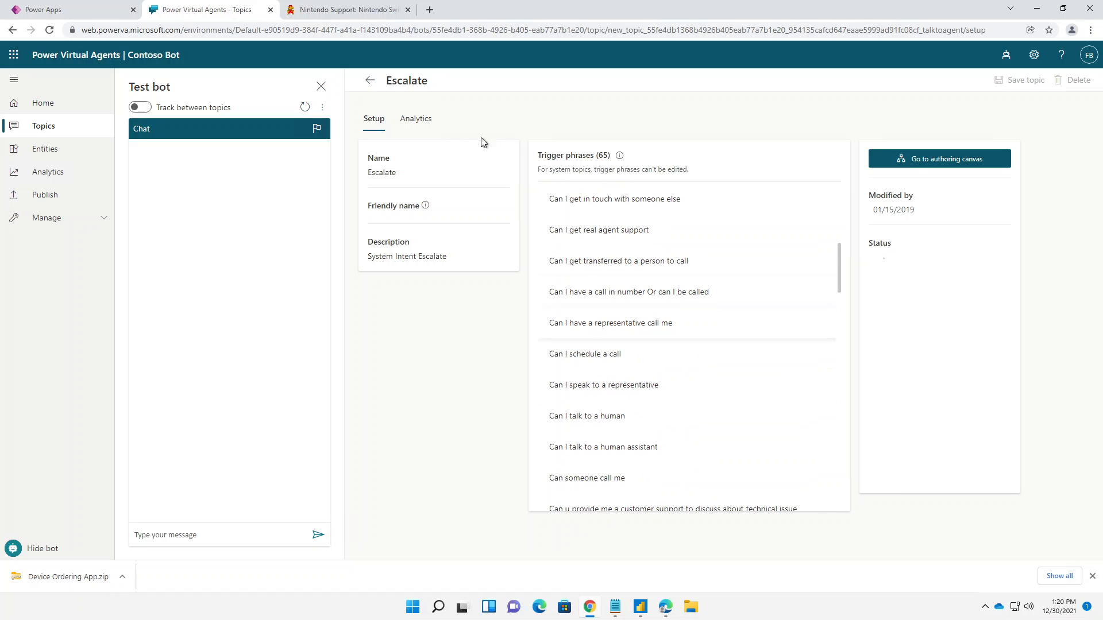
{"action": "scroll", "coordinate": [618, 278], "scroll_direction": "down", "scroll_amount": 7}
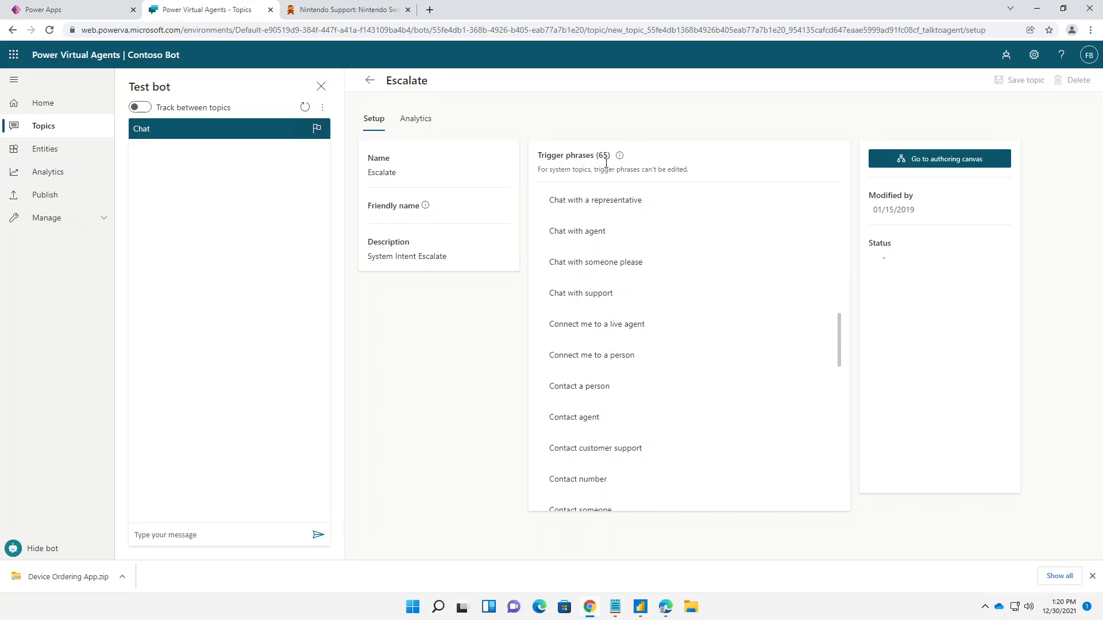
{"action": "scroll", "coordinate": [618, 300], "scroll_direction": "up", "scroll_amount": 1}
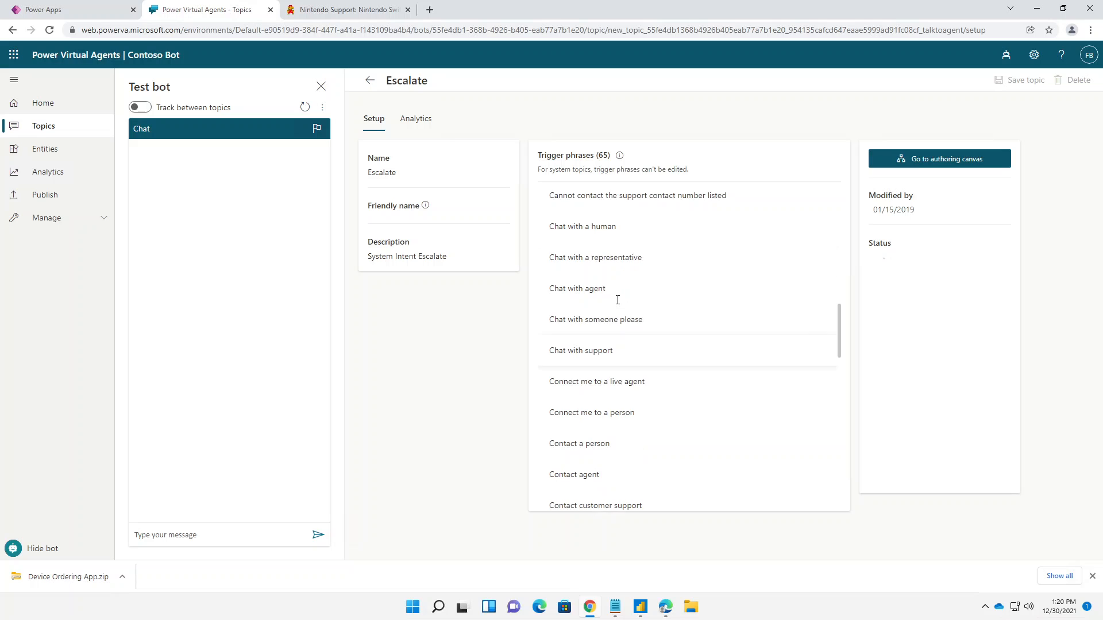
{"action": "scroll", "coordinate": [622, 370], "scroll_direction": "down", "scroll_amount": 6}
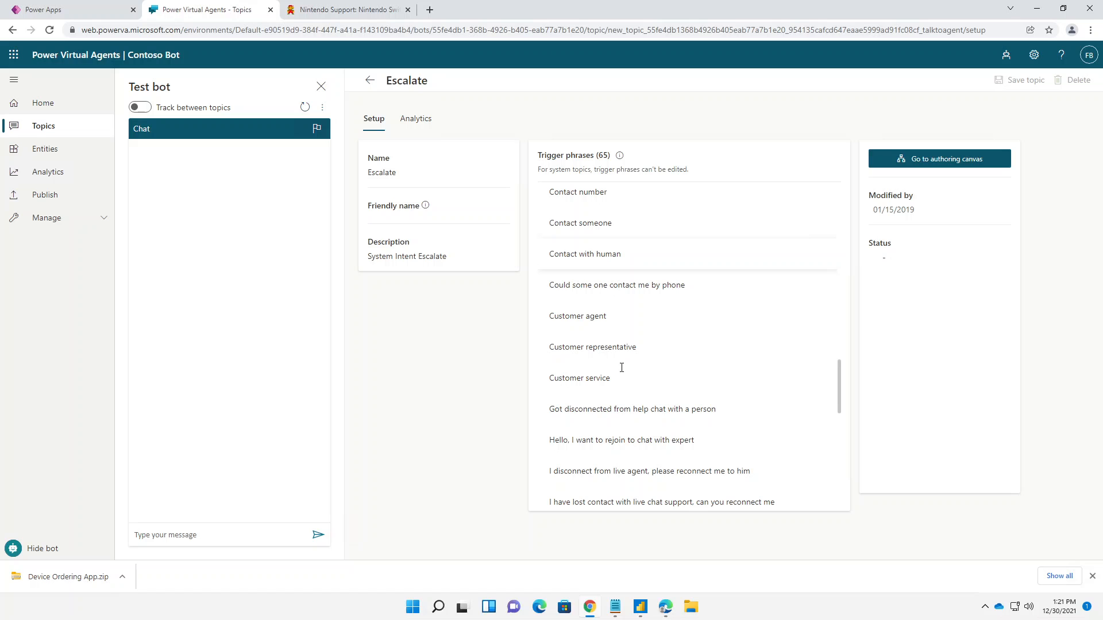
{"action": "scroll", "coordinate": [657, 370], "scroll_direction": "down", "scroll_amount": 10}
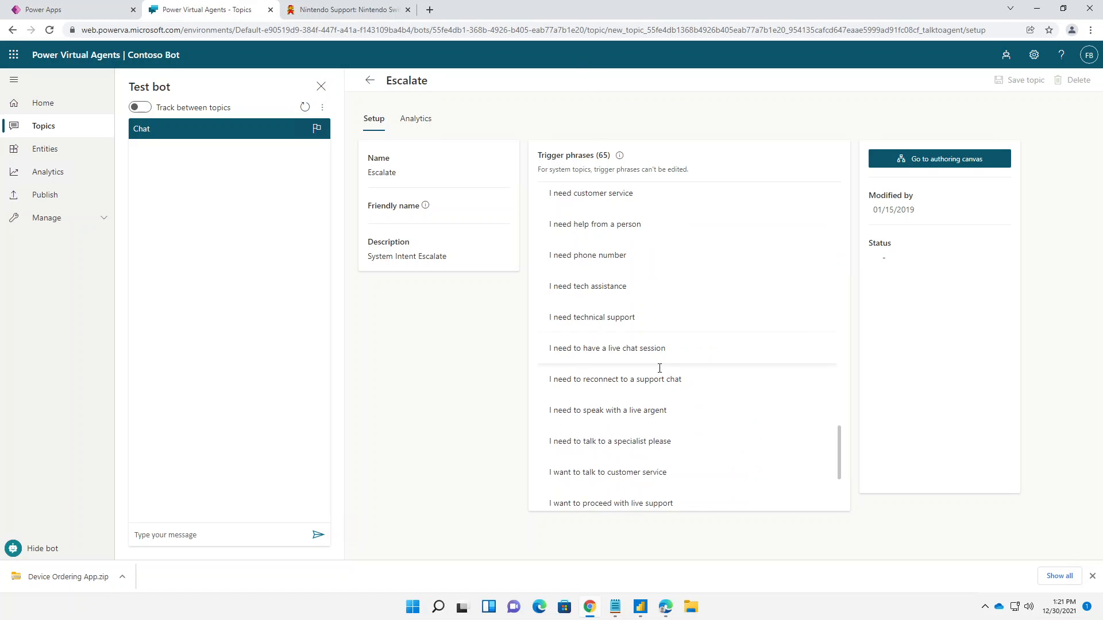
{"action": "scroll", "coordinate": [603, 316], "scroll_direction": "up", "scroll_amount": 10}
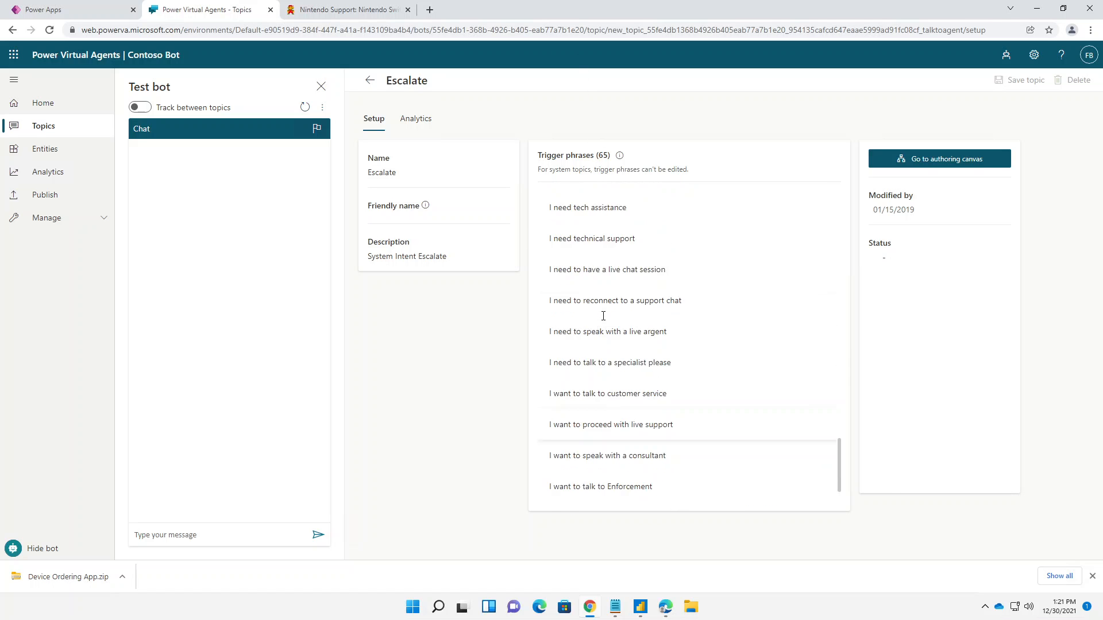
{"action": "scroll", "coordinate": [603, 315], "scroll_direction": "up", "scroll_amount": 10}
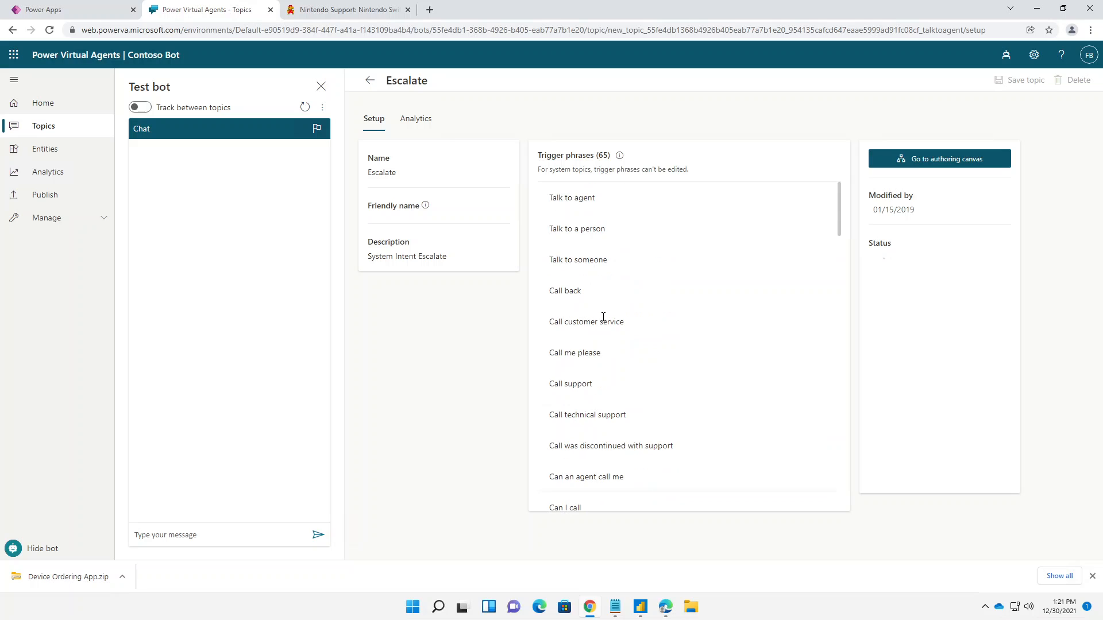
{"action": "double_click", "coordinate": [402, 79]}
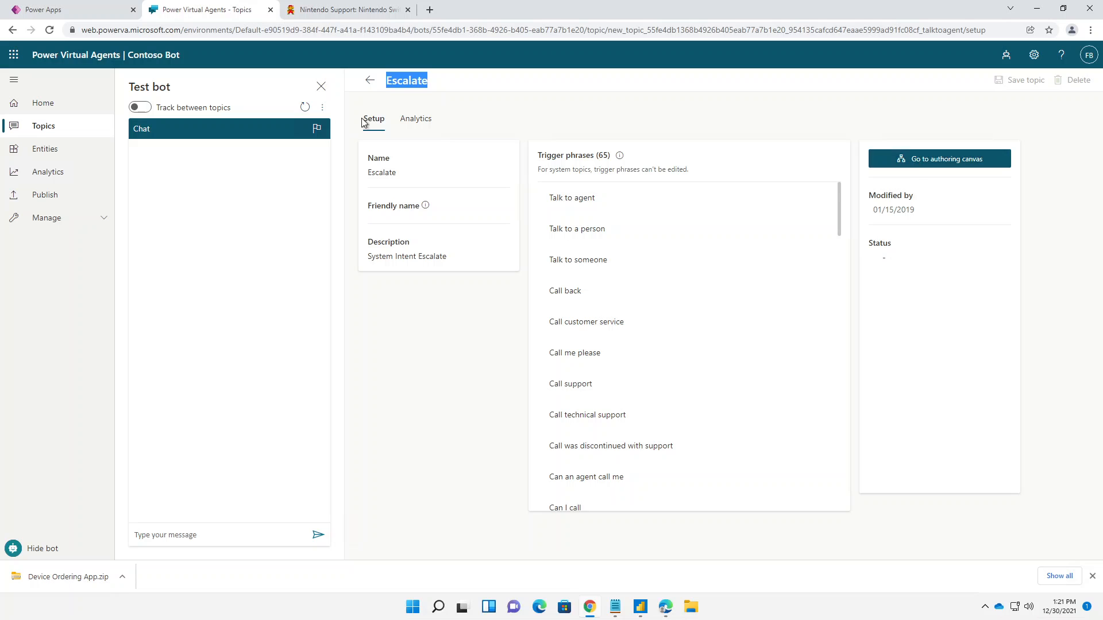
Step: Examine the Escalate topic's conversation flow and its message in the authoring canvas, and return to the topics list
{"action": "left_click", "coordinate": [921, 165]}
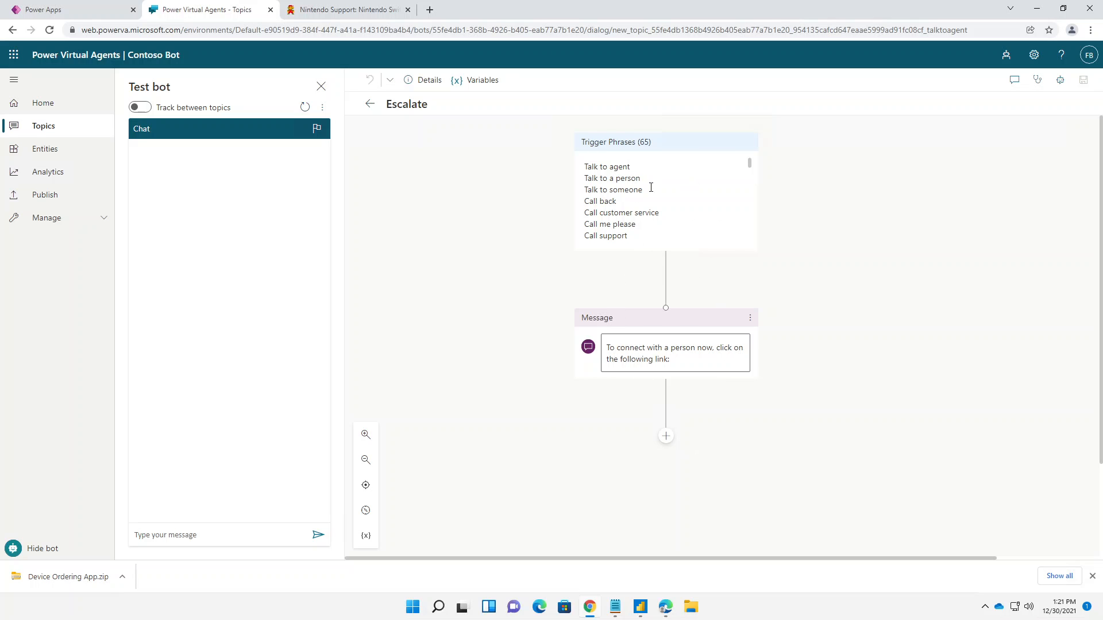
{"action": "left_click", "coordinate": [680, 356]}
{"action": "left_click_drag", "start_coordinate": [680, 356], "coordinate": [588, 344]}
{"action": "left_click_drag", "start_coordinate": [464, 340], "coordinate": [464, 340]}
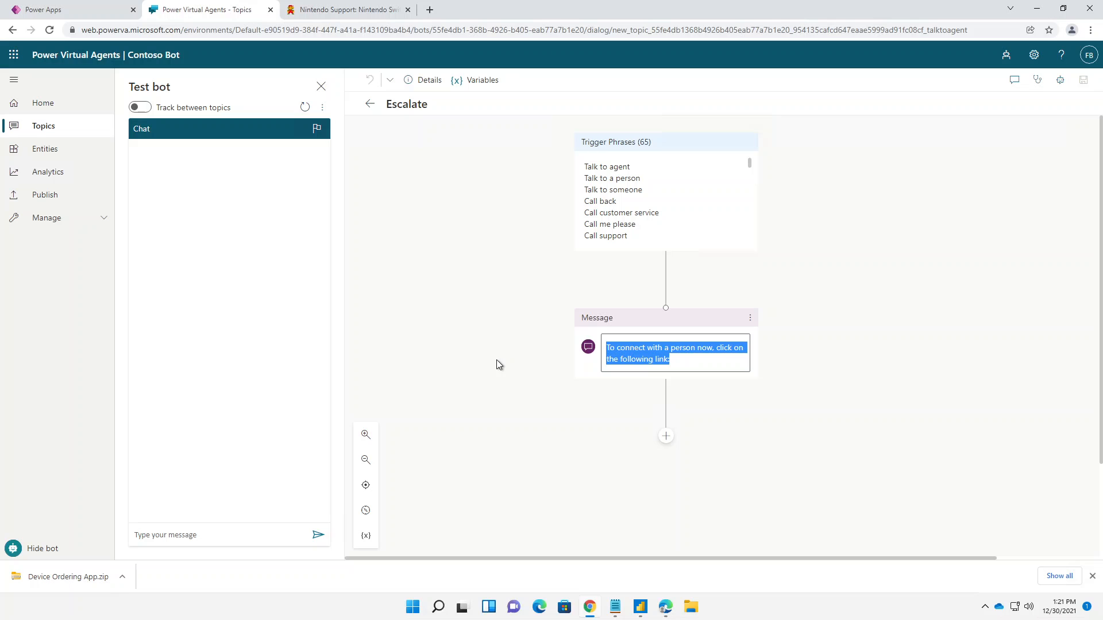
{"action": "left_click", "coordinate": [689, 358]}
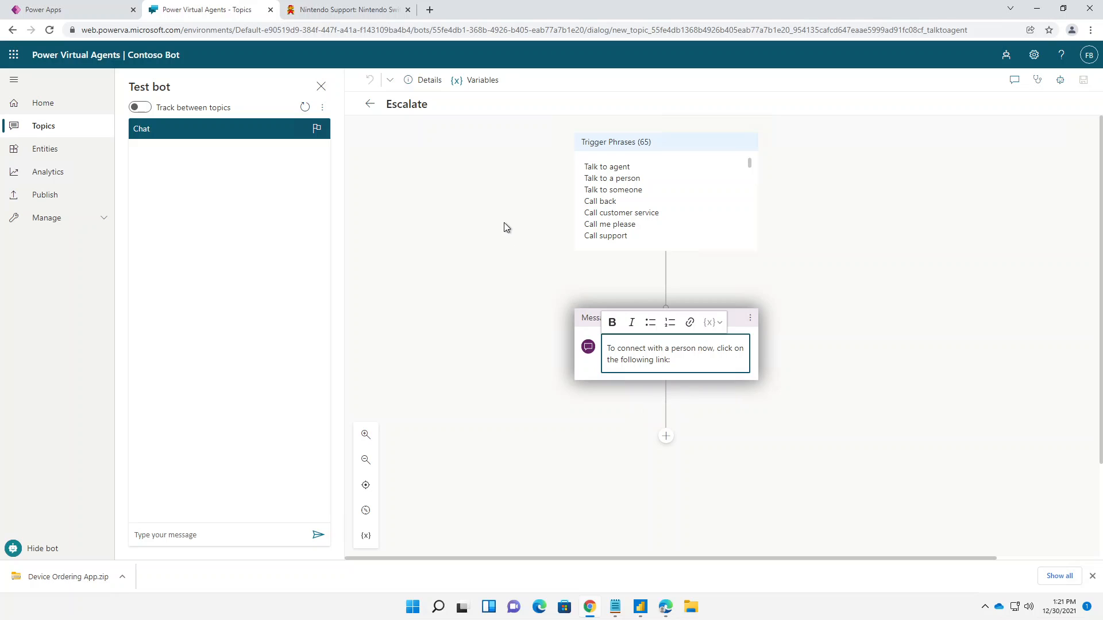
{"action": "left_click", "coordinate": [370, 109]}
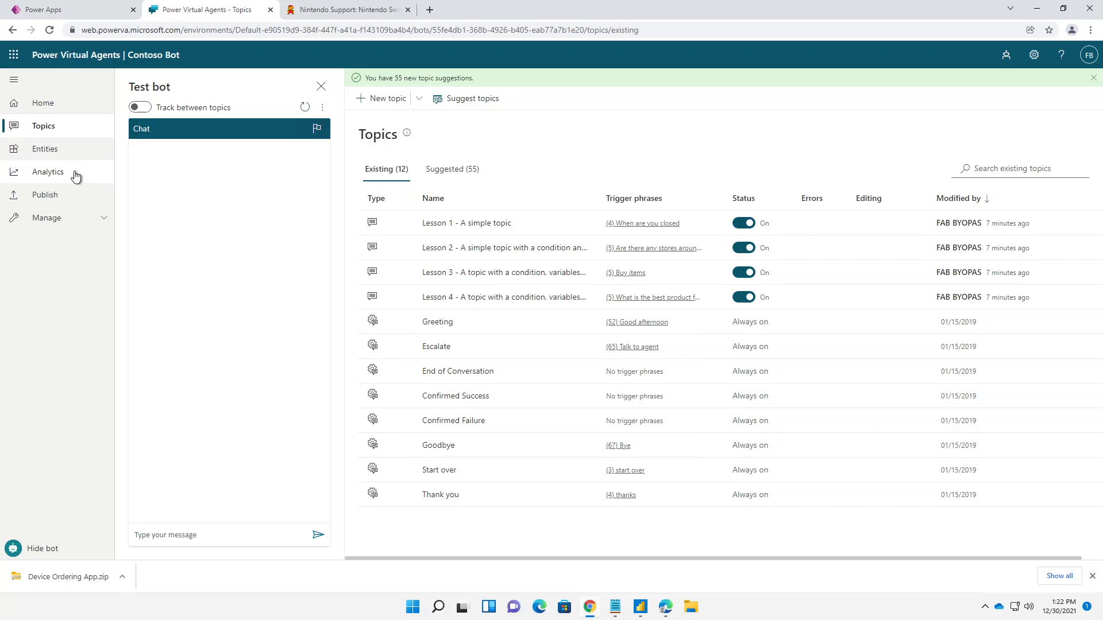
Step: Review the analytics of the Greeting topic and return to the topics list
{"action": "left_click", "coordinate": [443, 322]}
{"action": "left_click", "coordinate": [420, 119]}
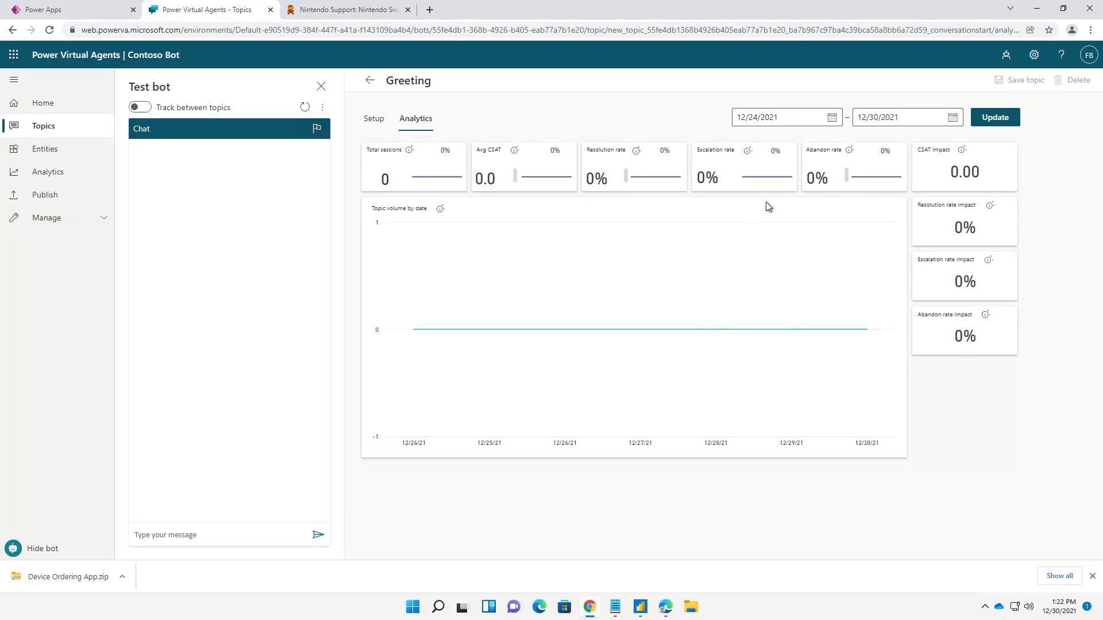
{"action": "left_click", "coordinate": [364, 121]}
{"action": "left_click", "coordinate": [370, 81]}
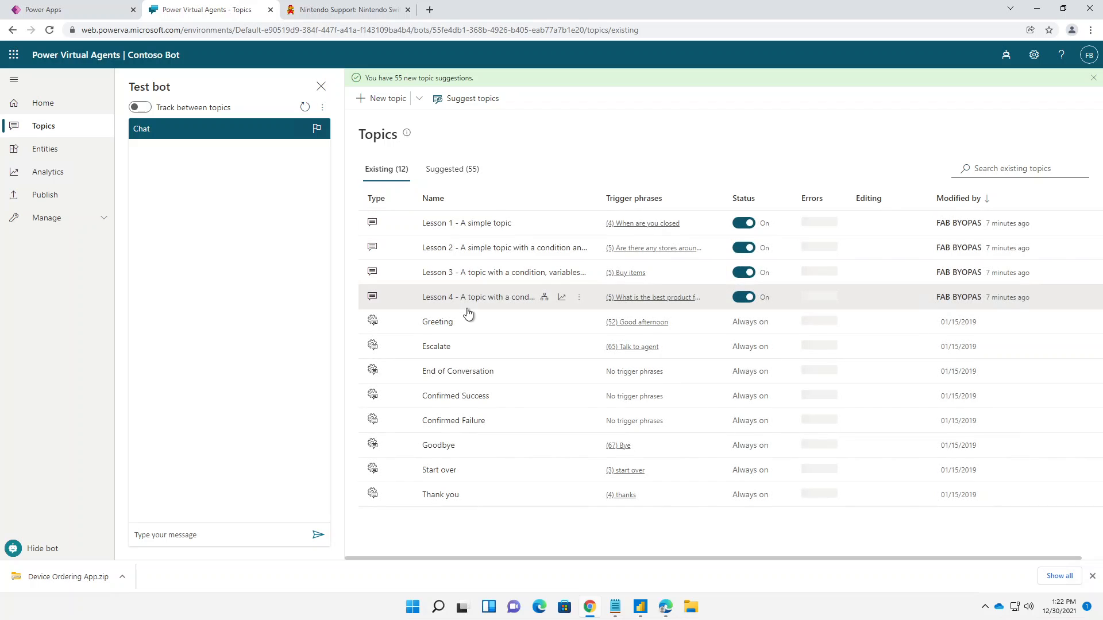
Step: Look through the bot's list of custom and prebuilt entities
{"action": "left_click", "coordinate": [50, 150]}
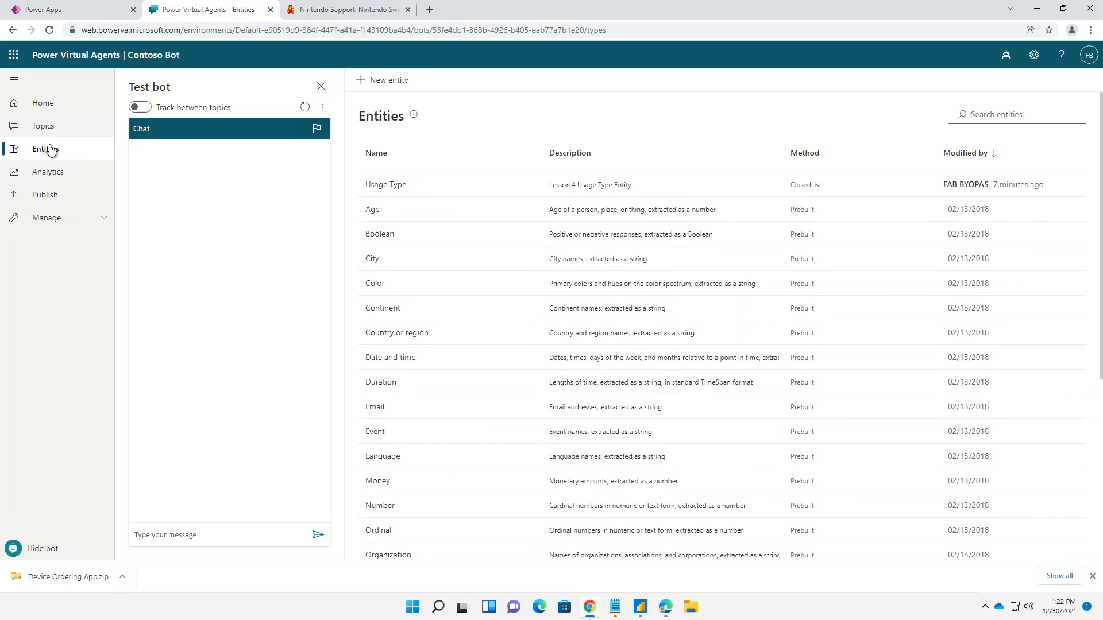
{"action": "scroll", "coordinate": [468, 289], "scroll_direction": "down", "scroll_amount": 3}
{"action": "scroll", "coordinate": [468, 290], "scroll_direction": "down", "scroll_amount": 1}
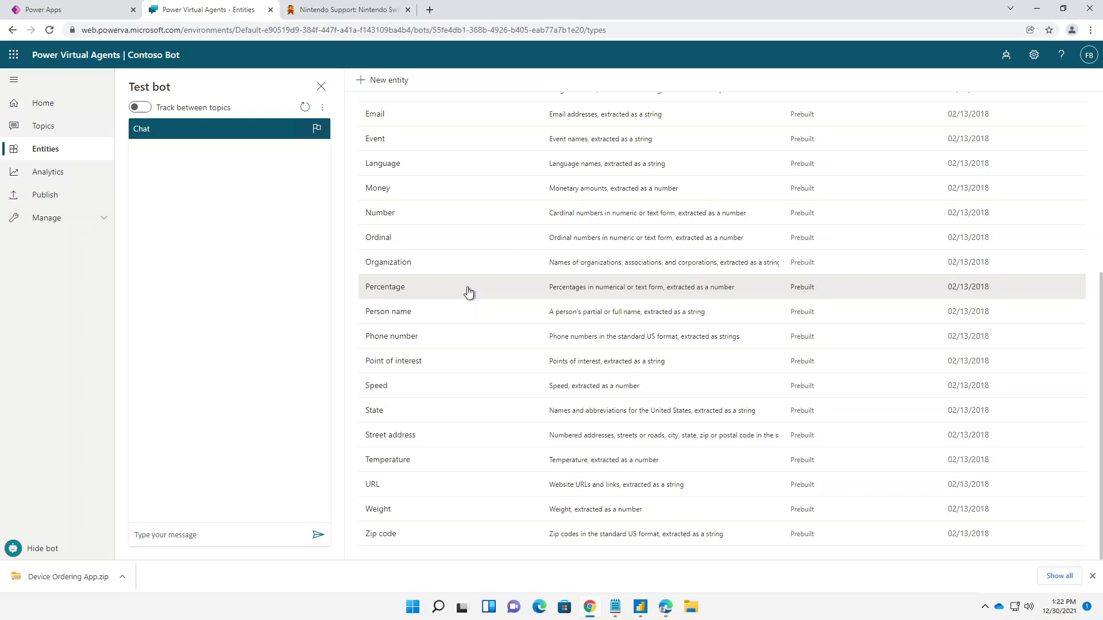
{"action": "scroll", "coordinate": [468, 292], "scroll_direction": "up", "scroll_amount": 4}
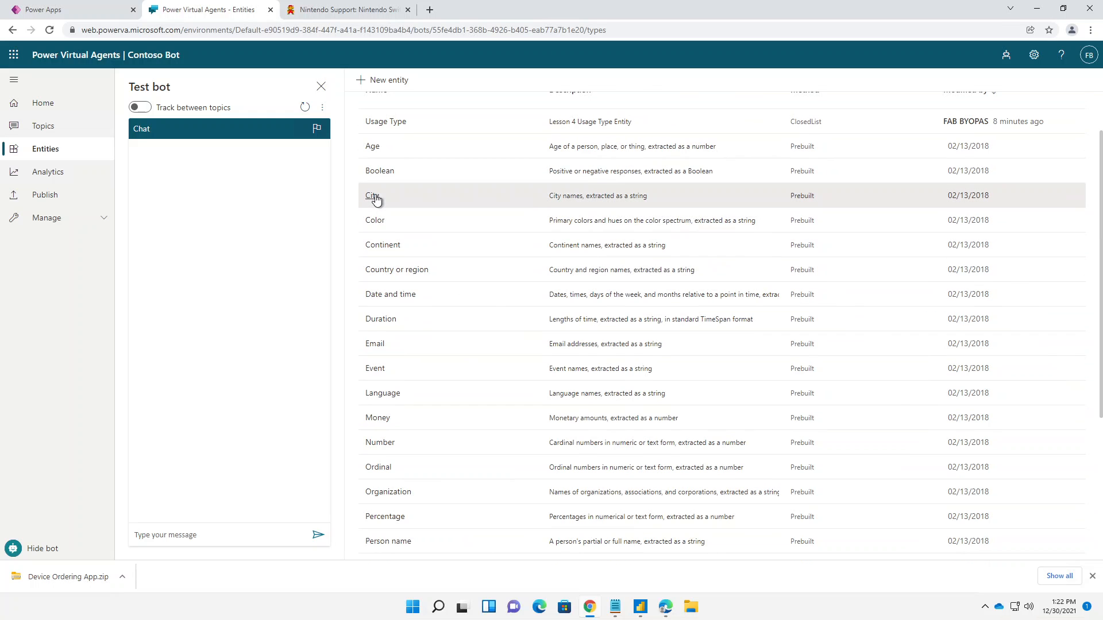
{"action": "scroll", "coordinate": [373, 152], "scroll_direction": "up", "scroll_amount": 1}
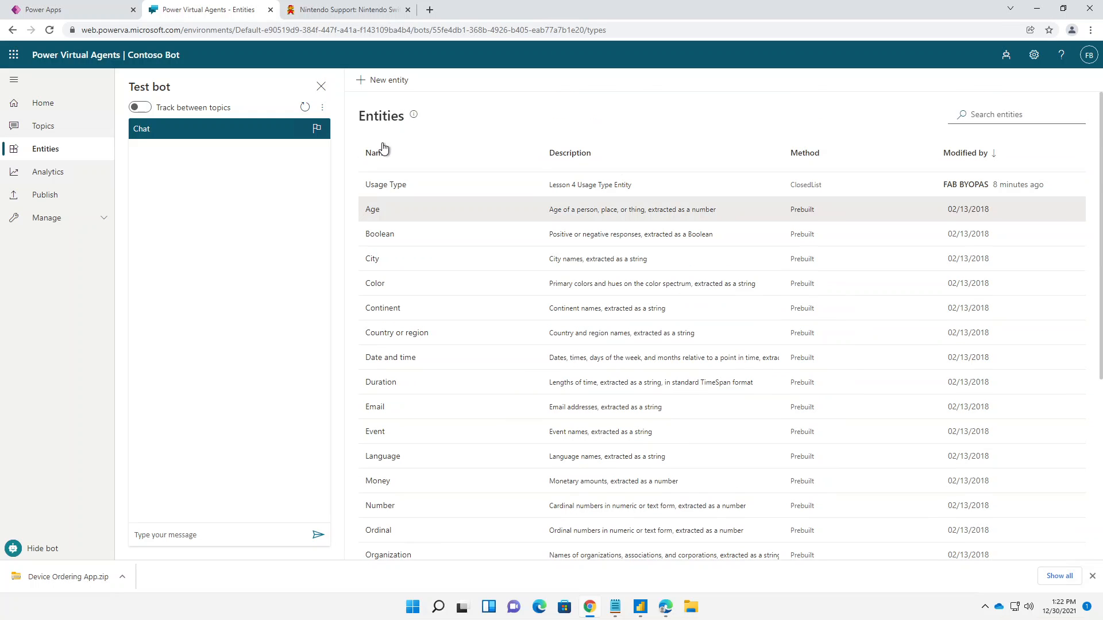
{"action": "scroll", "coordinate": [447, 324], "scroll_direction": "down", "scroll_amount": 4}
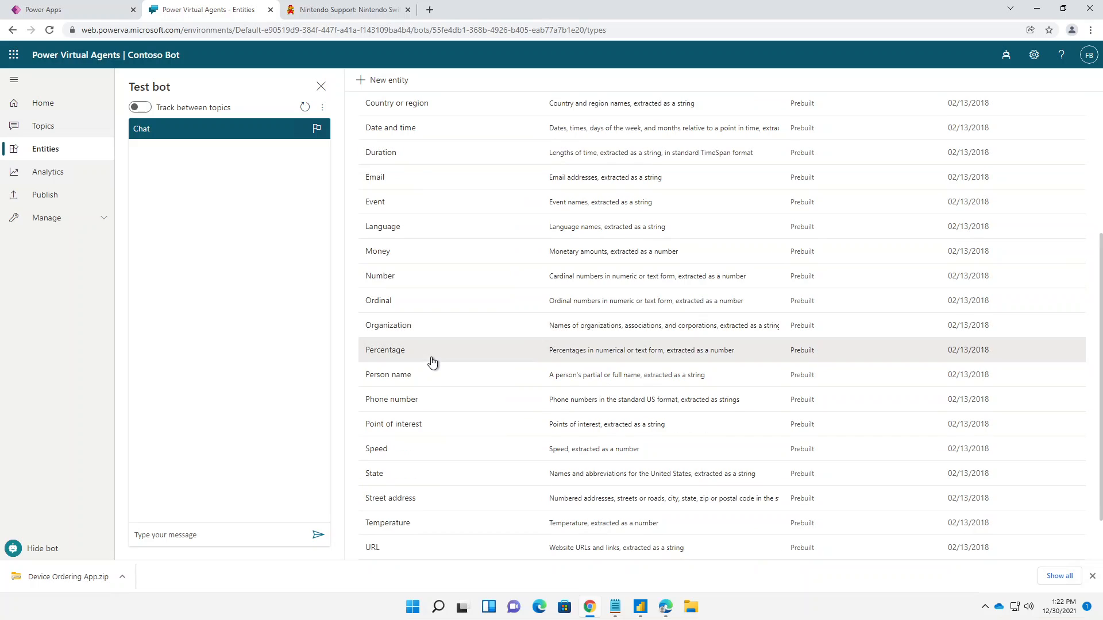
{"action": "scroll", "coordinate": [419, 322], "scroll_direction": "up", "scroll_amount": 4}
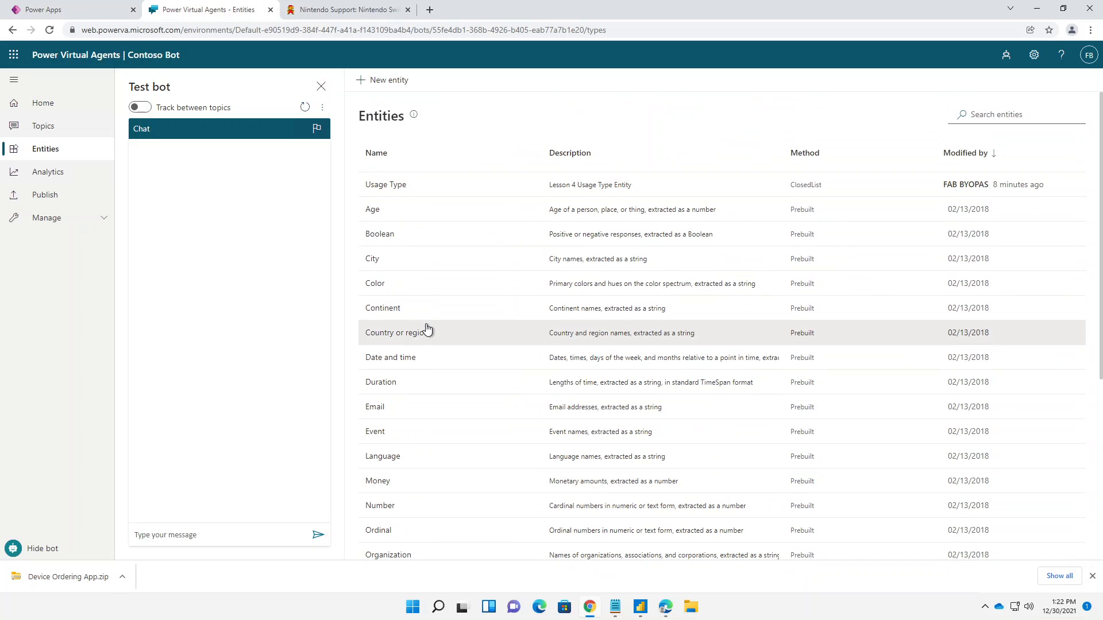
Step: Examine the usage examples of the prebuilt Date and time entity, from user input to saved value, and close its details
{"action": "left_click", "coordinate": [393, 359]}
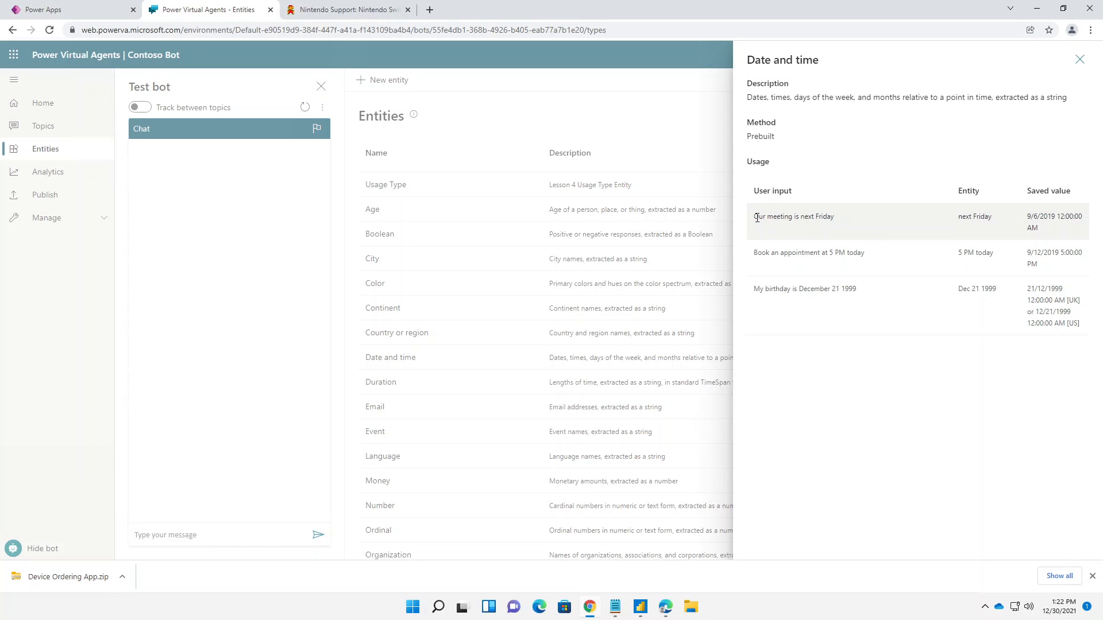
{"action": "left_click_drag", "start_coordinate": [757, 218], "coordinate": [844, 224]}
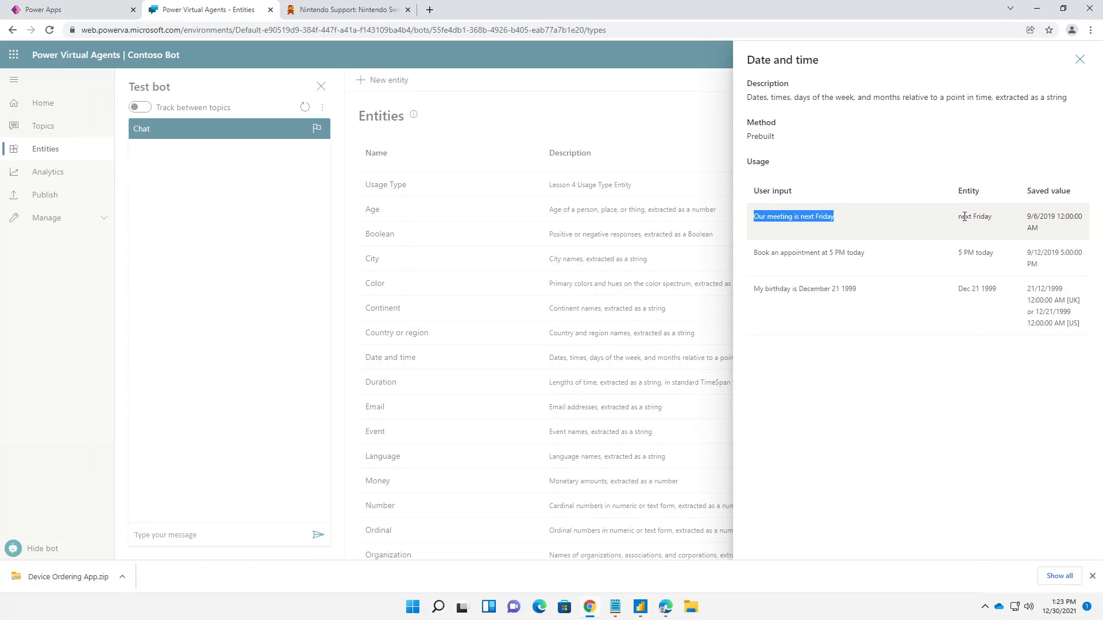
{"action": "left_click_drag", "start_coordinate": [964, 216], "coordinate": [1009, 217]}
{"action": "left_click", "coordinate": [1003, 220]}
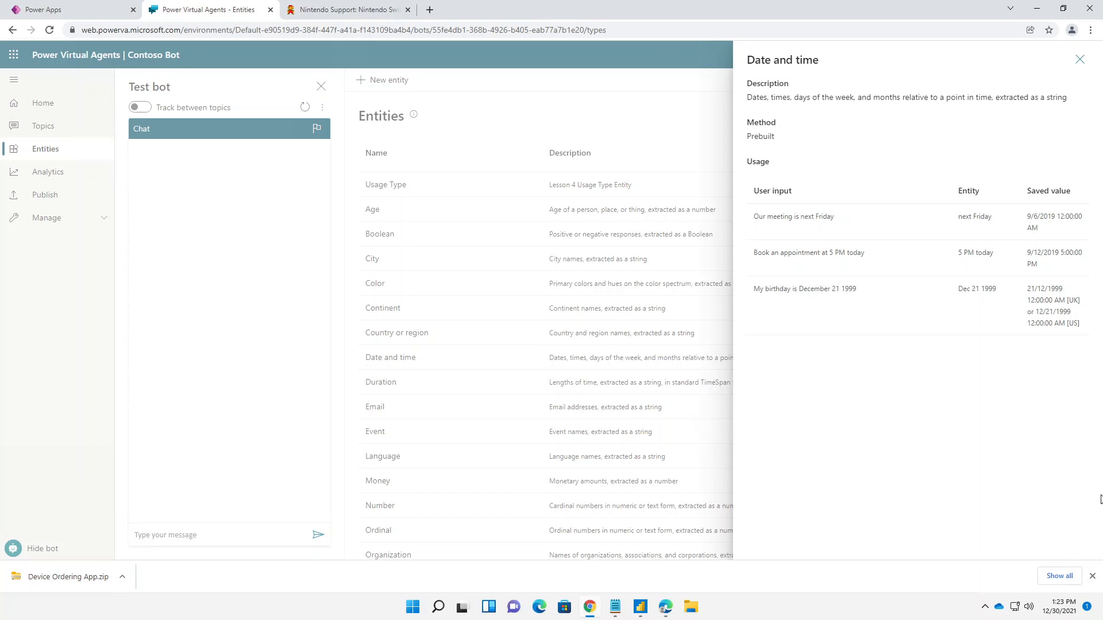
{"action": "left_click", "coordinate": [1092, 576]}
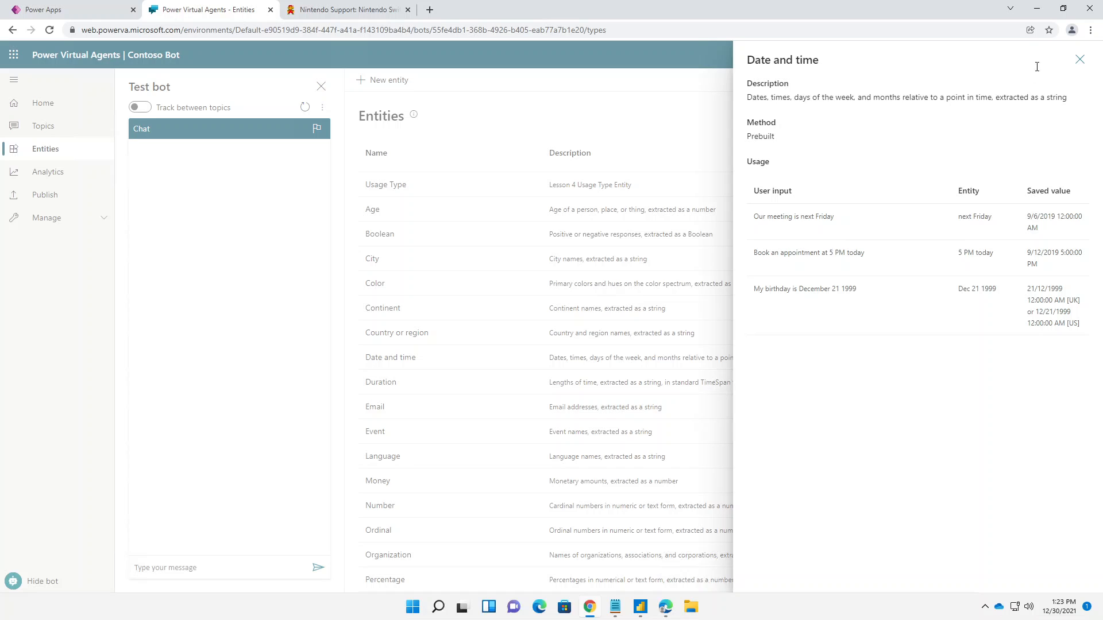
{"action": "left_click", "coordinate": [1080, 59]}
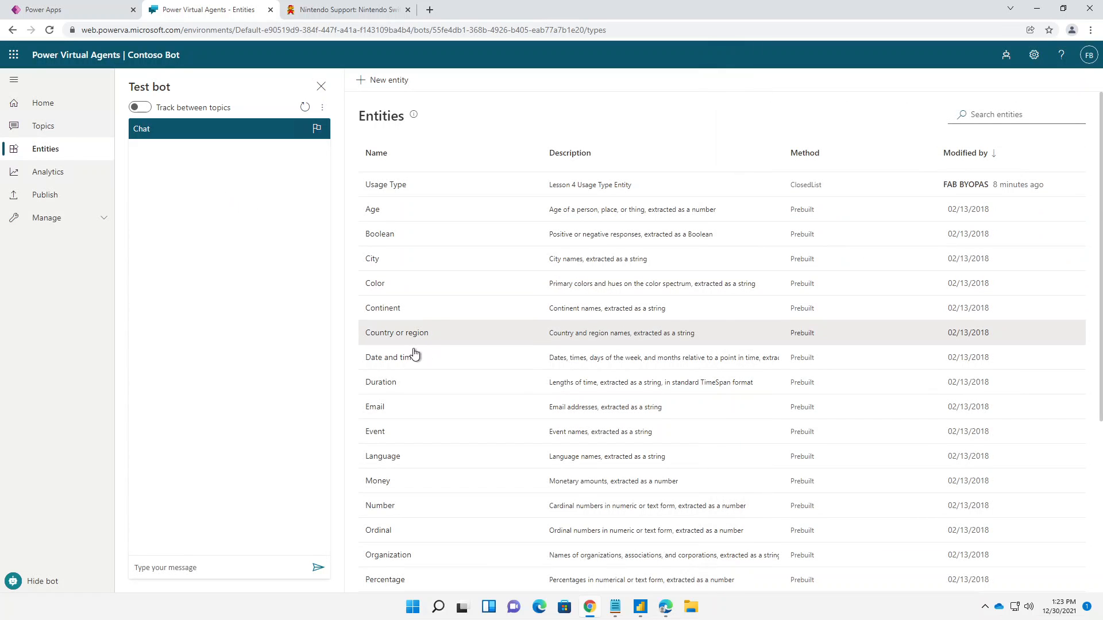
{"action": "scroll", "coordinate": [400, 373], "scroll_direction": "down", "scroll_amount": 3}
{"action": "scroll", "coordinate": [401, 373], "scroll_direction": "up", "scroll_amount": 3}
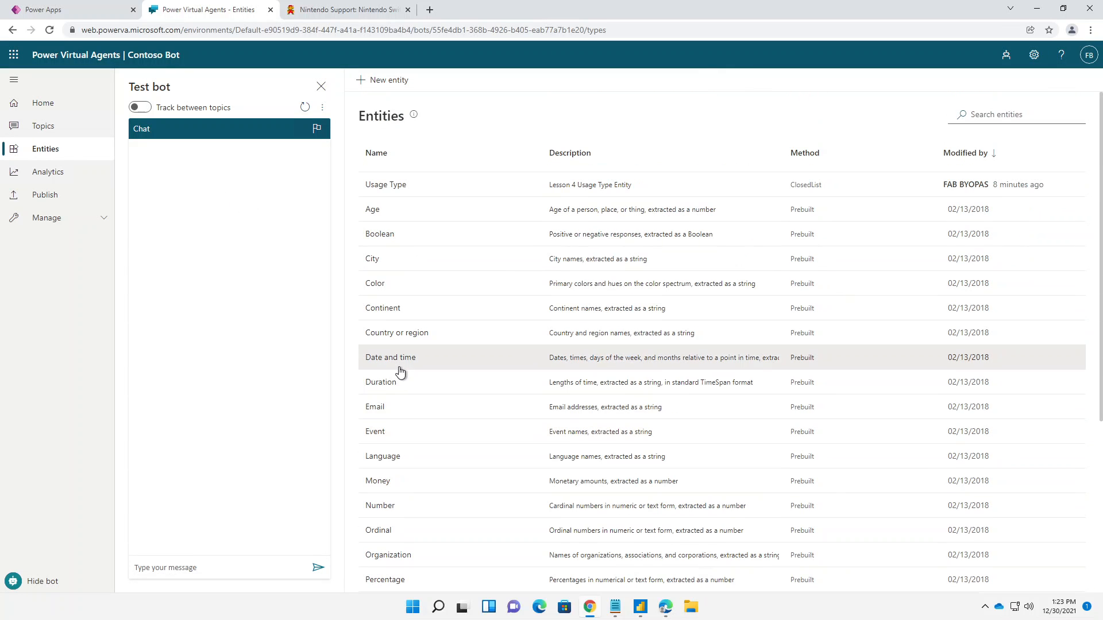
{"action": "mouse_move", "coordinate": [439, 606]}
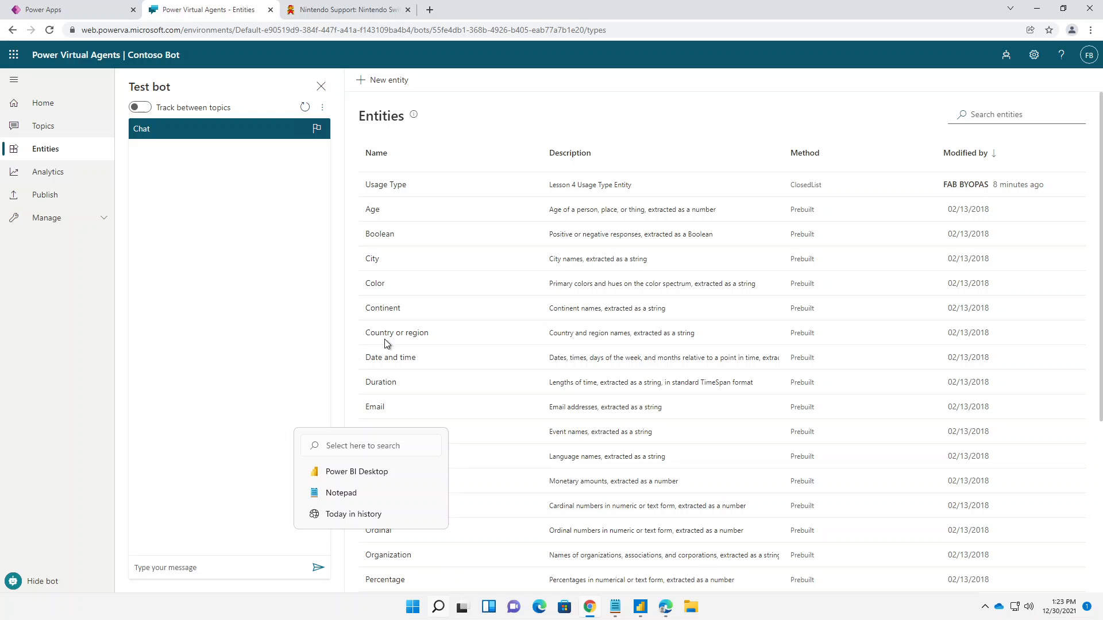
Step: Look over the bot's Analytics and Publish pages, and expand the Manage options
{"action": "left_click", "coordinate": [473, 207]}
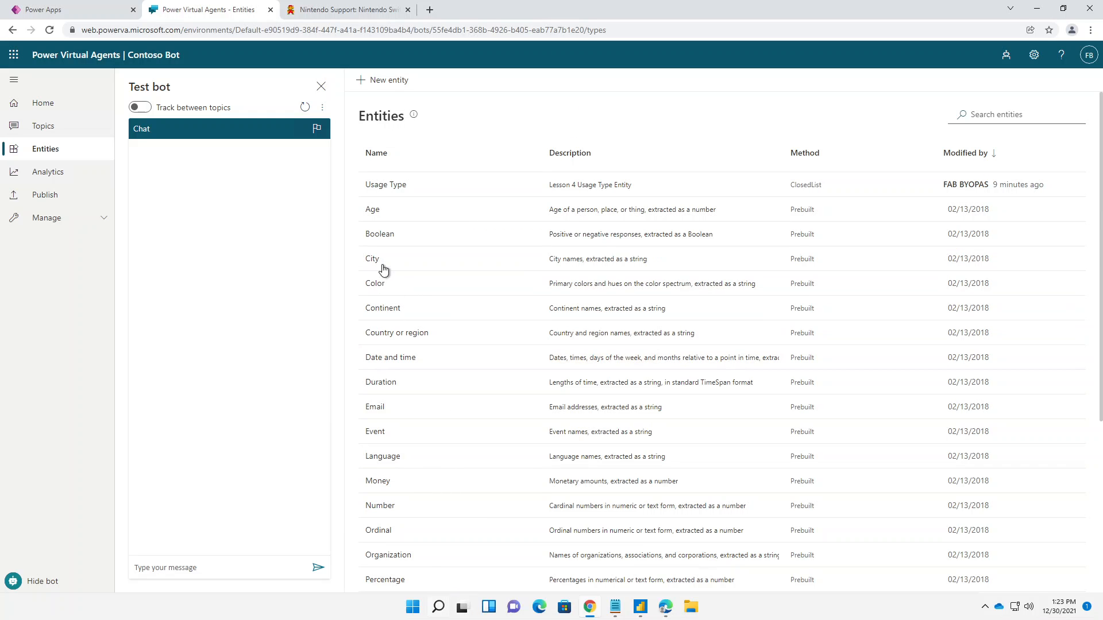
{"action": "left_click", "coordinate": [60, 174]}
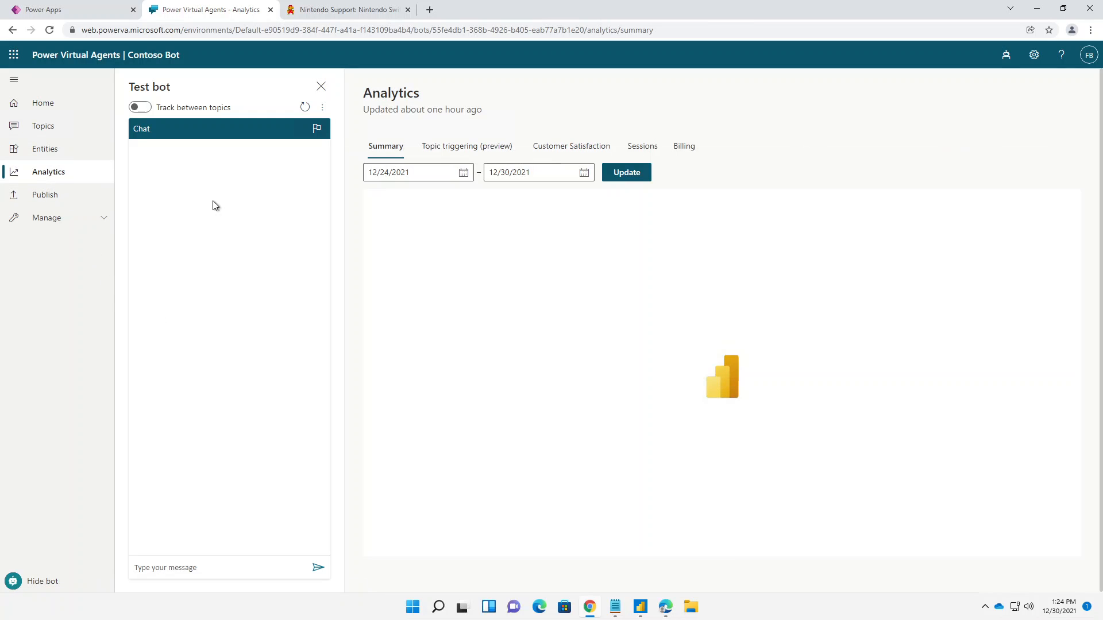
{"action": "left_click", "coordinate": [50, 208]}
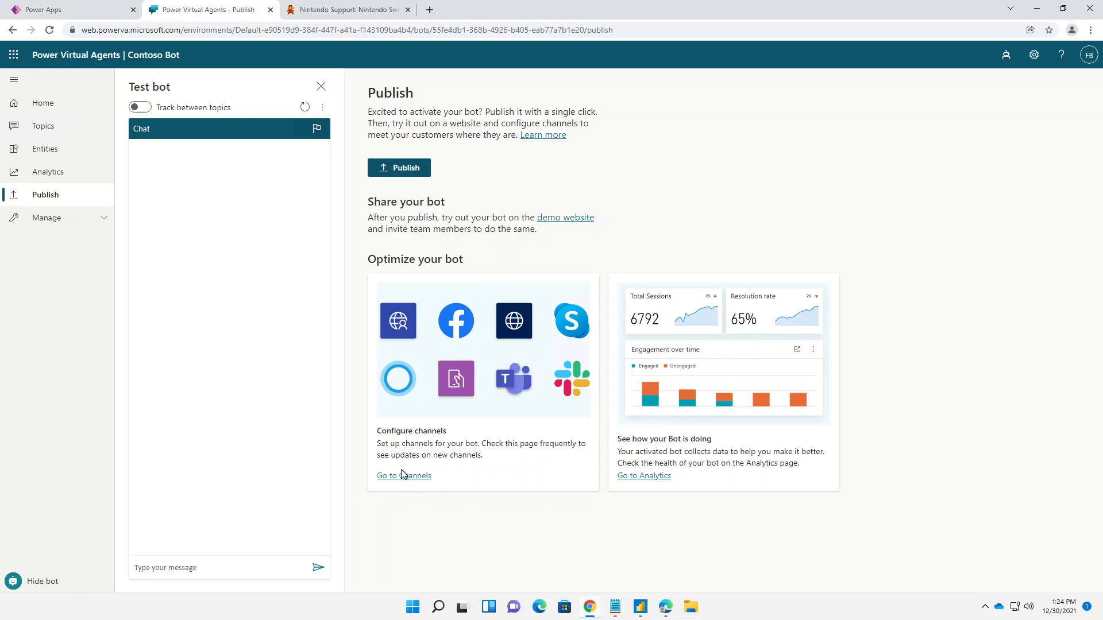
{"action": "left_click", "coordinate": [17, 226]}
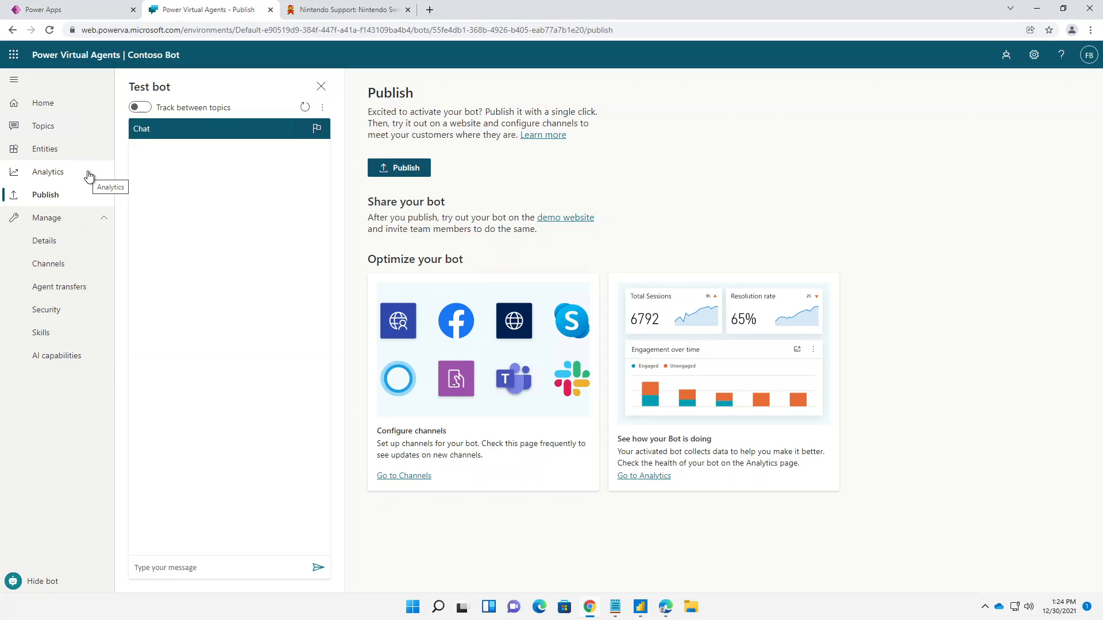
Step: Return to the bot's topics and show the list of suggested topics generated from the Nintendo support page
{"action": "left_click", "coordinate": [62, 128]}
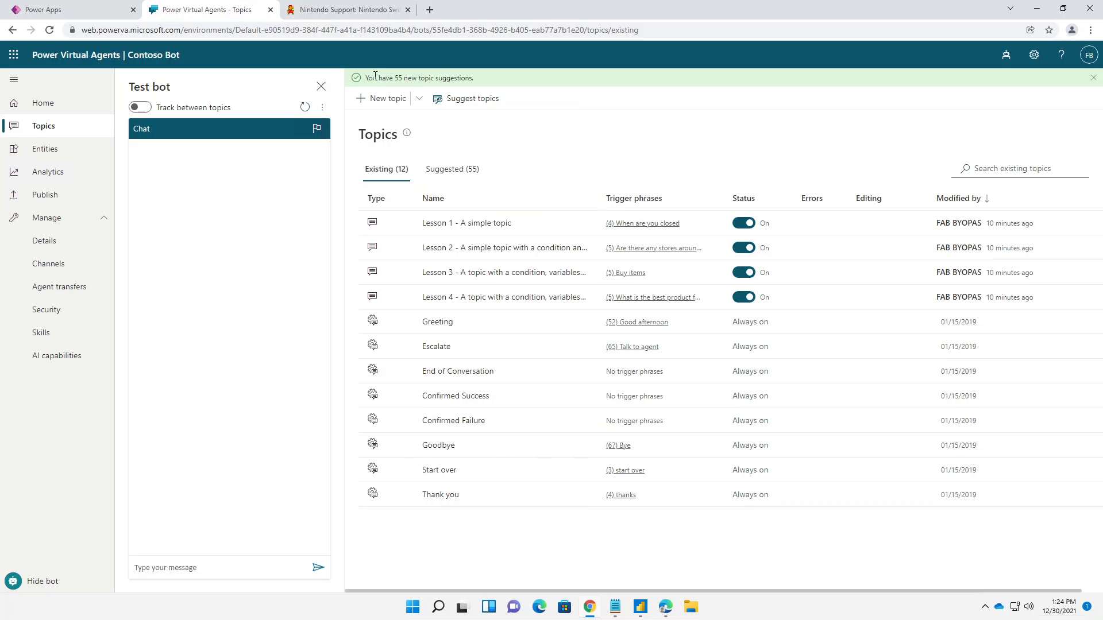
{"action": "left_click", "coordinate": [338, 16]}
{"action": "left_click", "coordinate": [240, 10]}
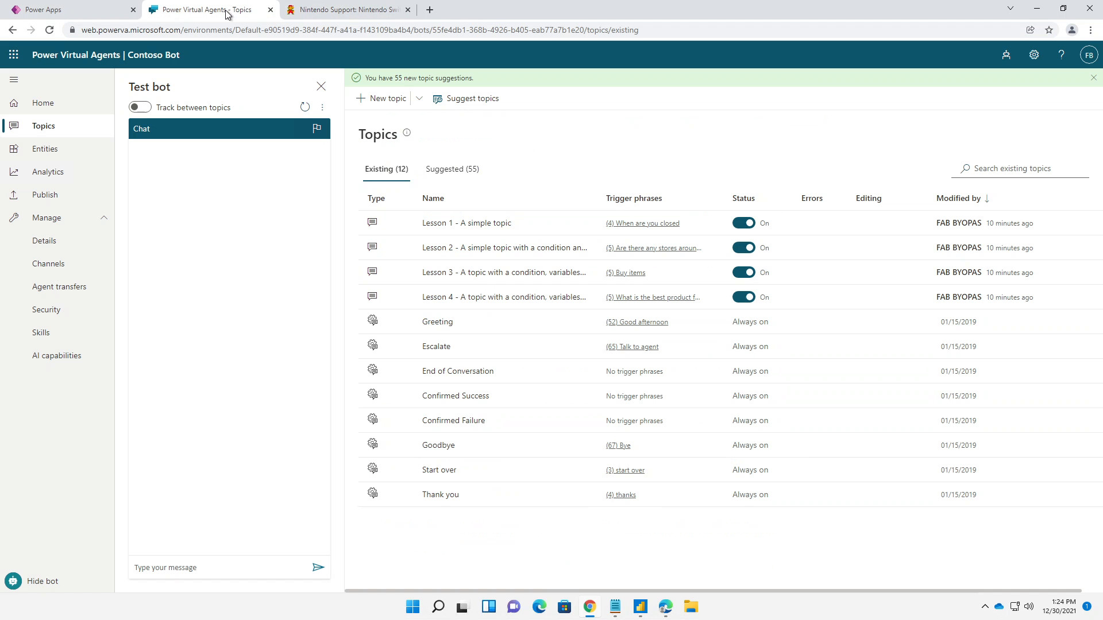
{"action": "left_click", "coordinate": [457, 172]}
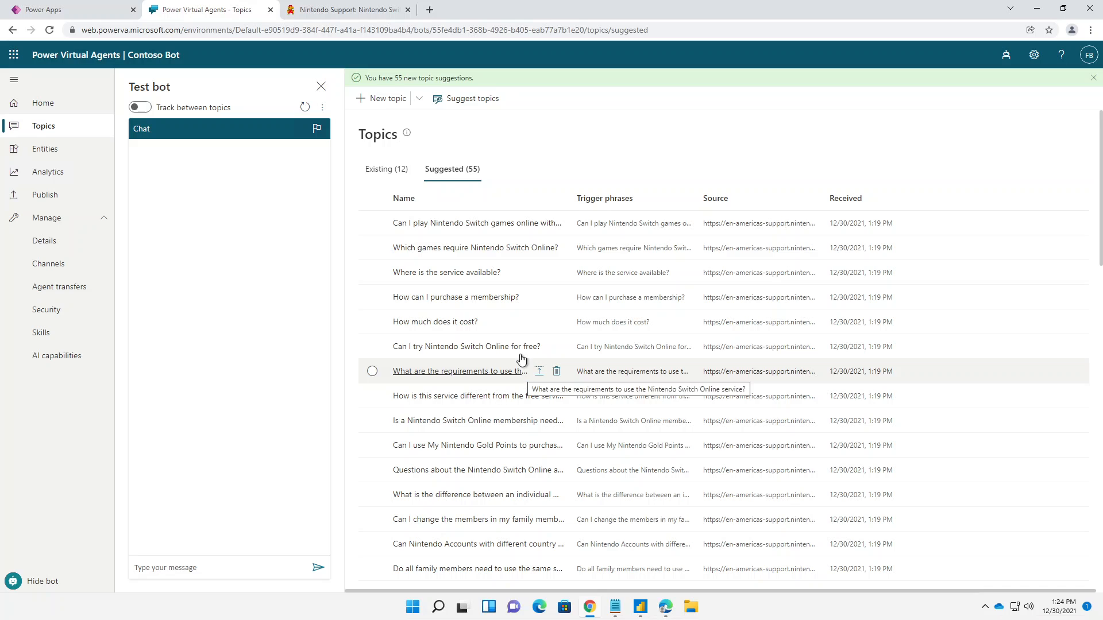
Step: Preview the suggested topic "How much does it cost?", examine its conversation flow from trigger phrase to end, and close the preview
{"action": "left_click", "coordinate": [443, 323]}
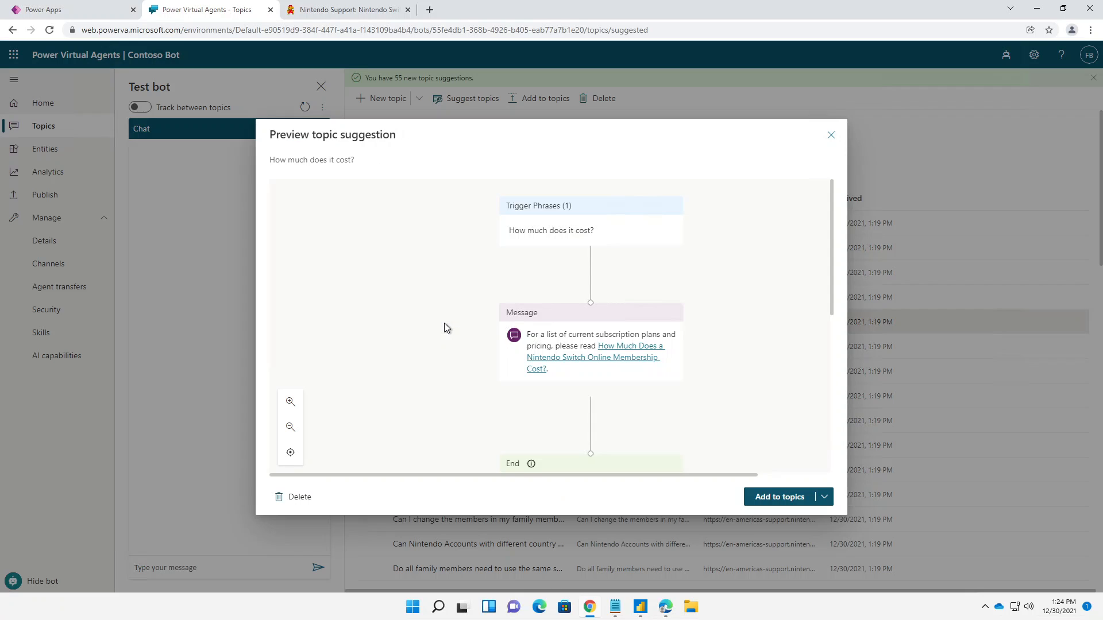
{"action": "scroll", "coordinate": [478, 289], "scroll_direction": "down", "scroll_amount": 2}
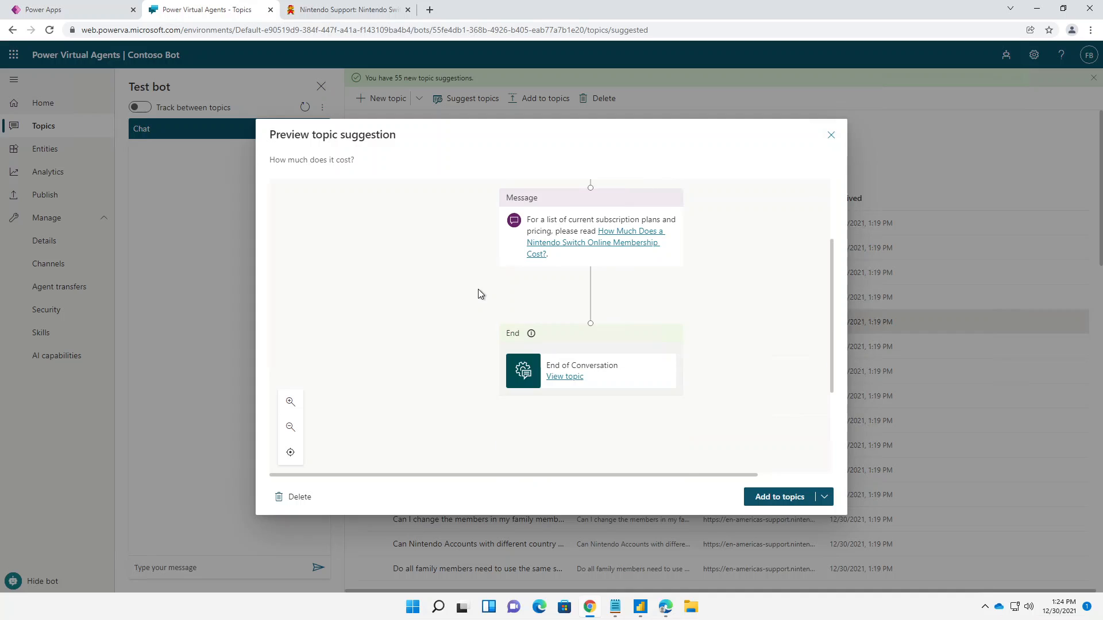
{"action": "scroll", "coordinate": [478, 293], "scroll_direction": "up", "scroll_amount": 2}
{"action": "scroll", "coordinate": [494, 279], "scroll_direction": "down", "scroll_amount": 1}
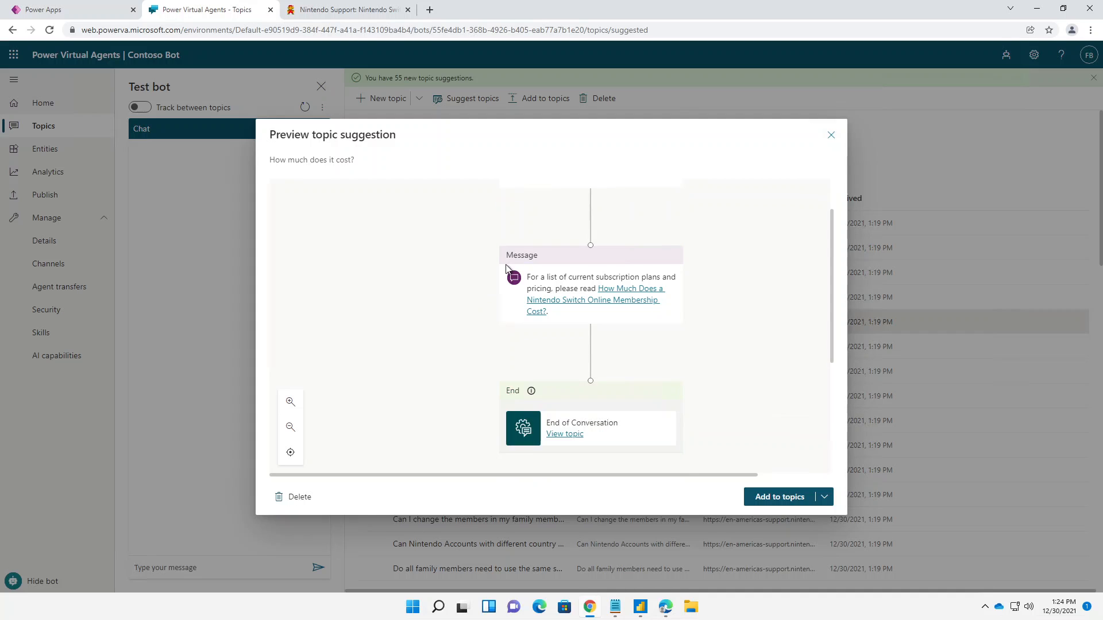
{"action": "scroll", "coordinate": [506, 267], "scroll_direction": "up", "scroll_amount": 1}
{"action": "scroll", "coordinate": [505, 267], "scroll_direction": "down", "scroll_amount": 3}
{"action": "scroll", "coordinate": [506, 271], "scroll_direction": "up", "scroll_amount": 3}
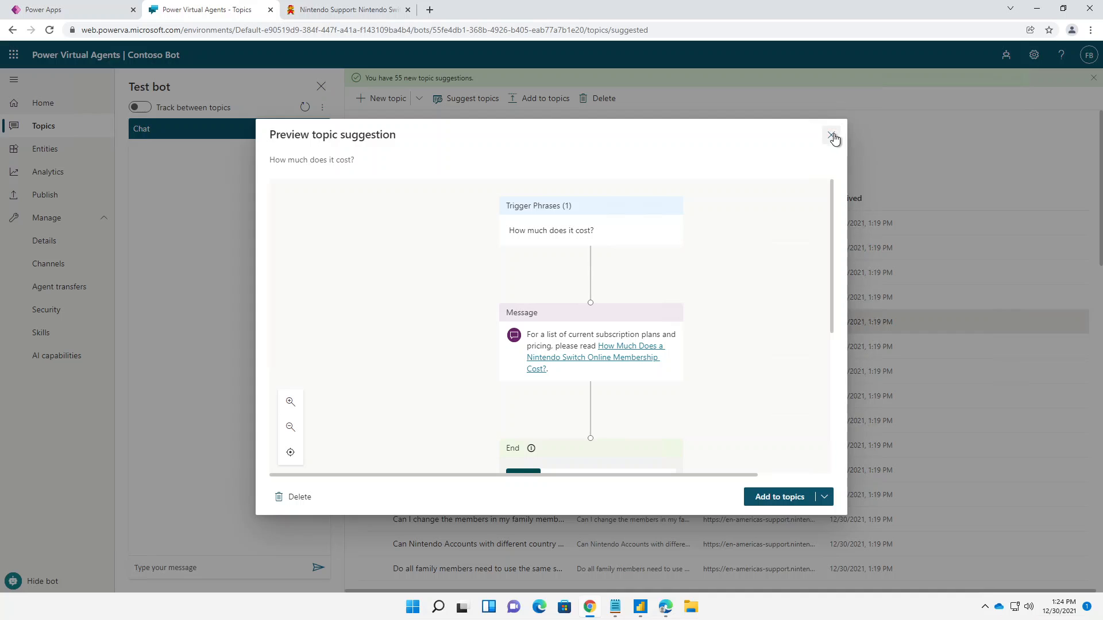
{"action": "left_click", "coordinate": [831, 136]}
Step: Preview the suggested topic about additional memberships extending the membership time, and the "How much does it cost?" suggestion again, closing each preview
{"action": "scroll", "coordinate": [570, 352], "scroll_direction": "down", "scroll_amount": 4}
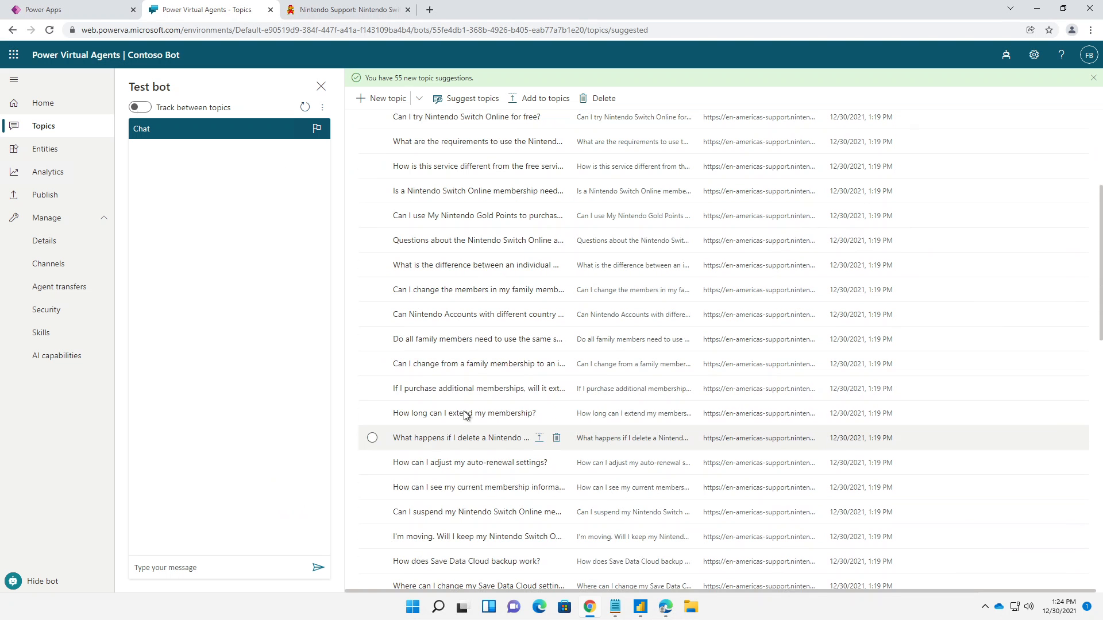
{"action": "left_click", "coordinate": [451, 391]}
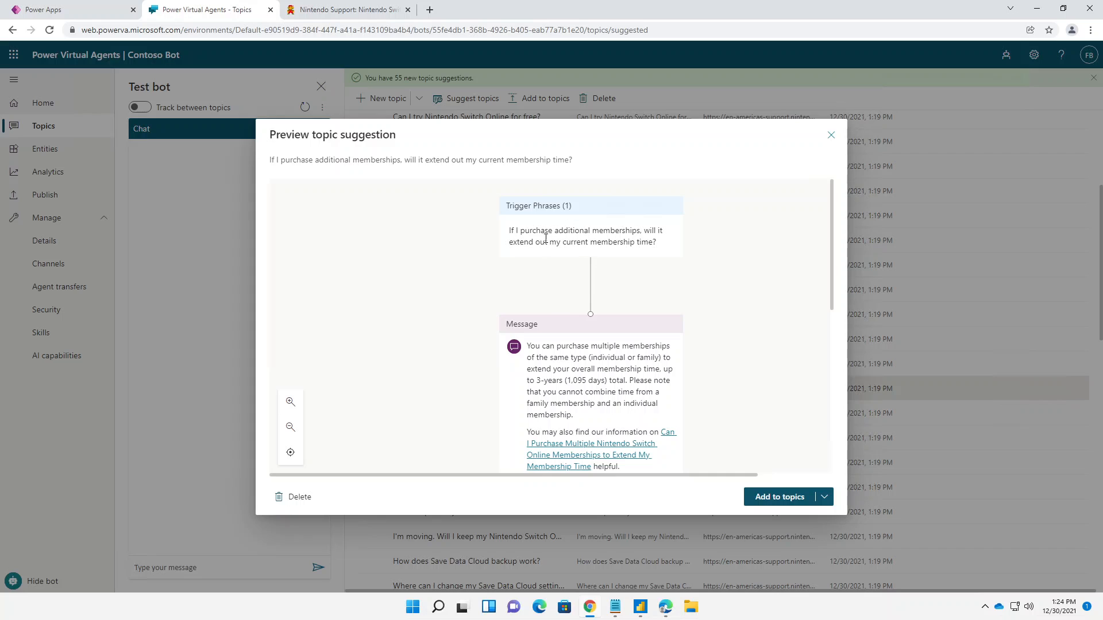
{"action": "left_click", "coordinate": [831, 135]}
{"action": "scroll", "coordinate": [551, 247], "scroll_direction": "up", "scroll_amount": 3}
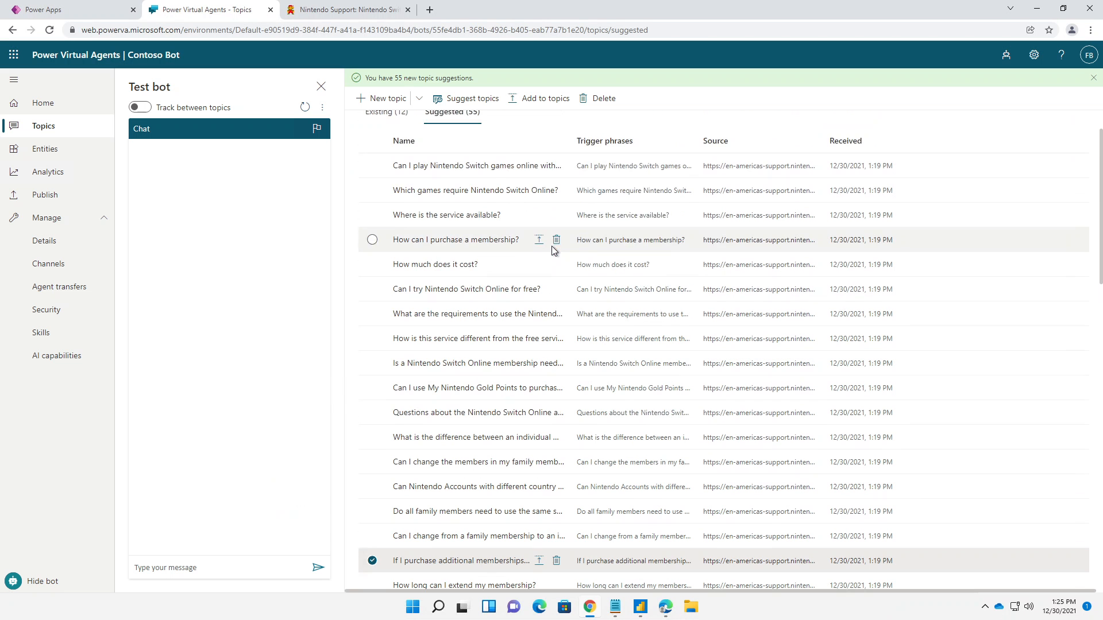
{"action": "left_click", "coordinate": [445, 268]}
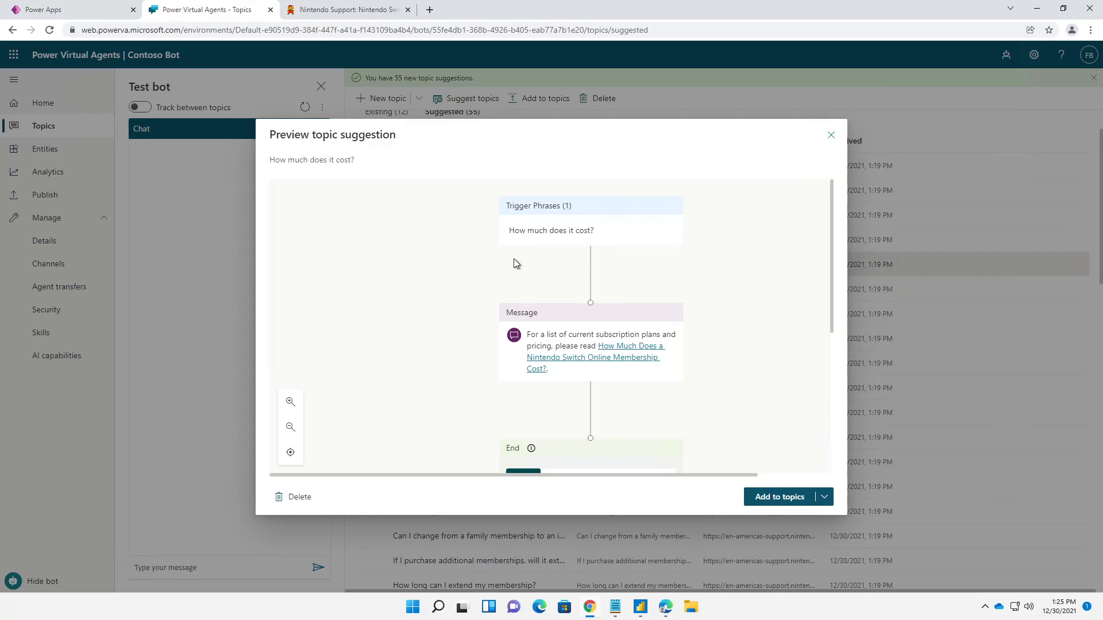
{"action": "left_click", "coordinate": [832, 136]}
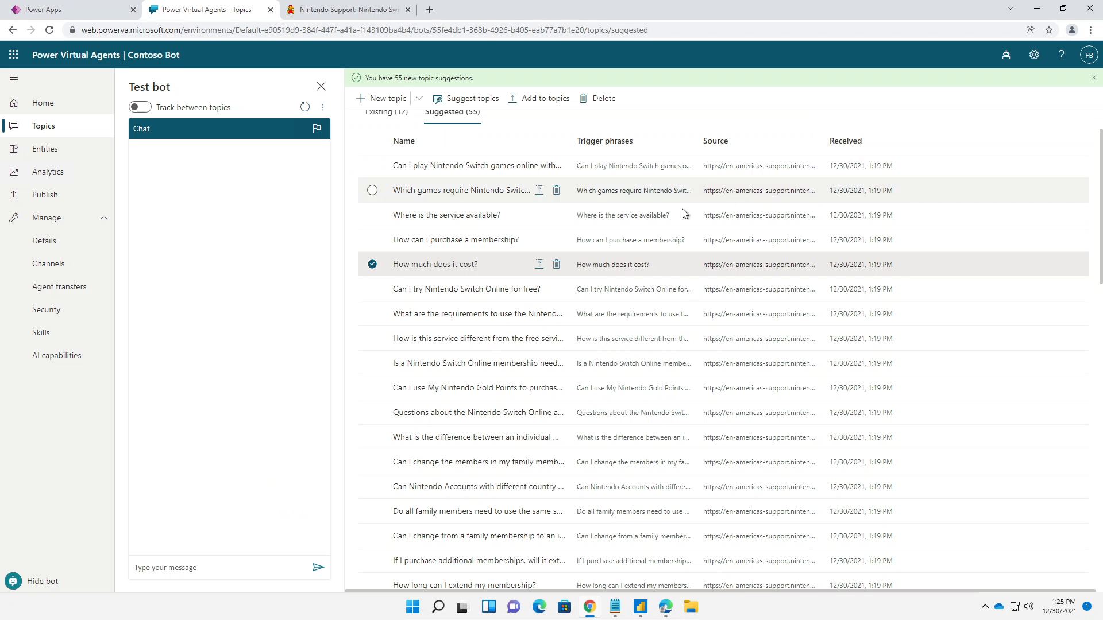
Step: Create a new topic from the existing topics list and name it "Order Status"
{"action": "left_click", "coordinate": [46, 128]}
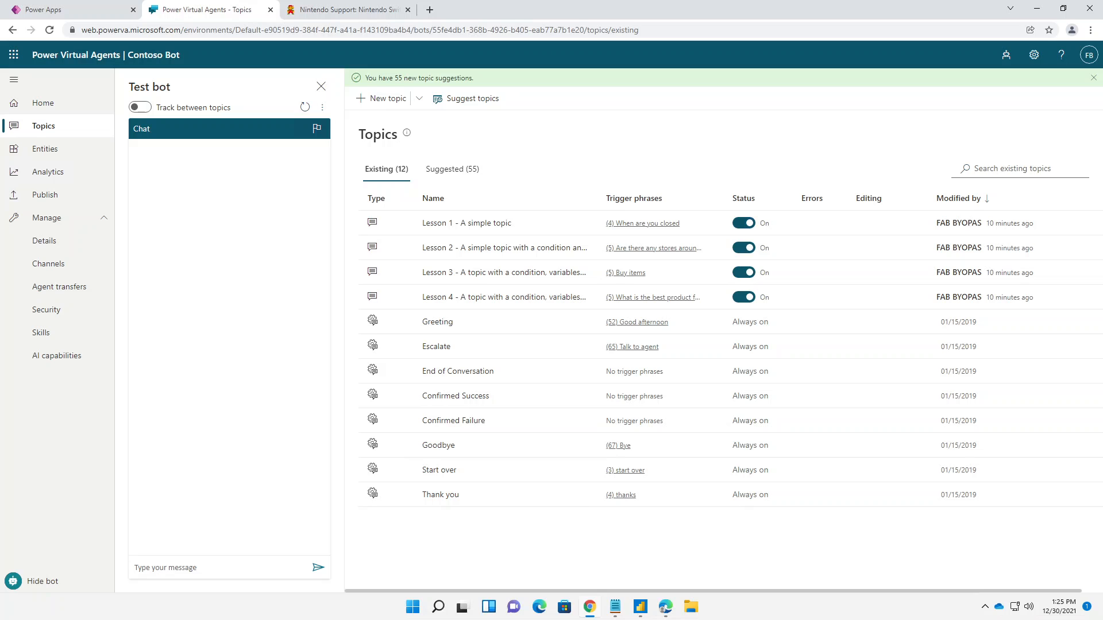
{"action": "left_click", "coordinate": [382, 98]}
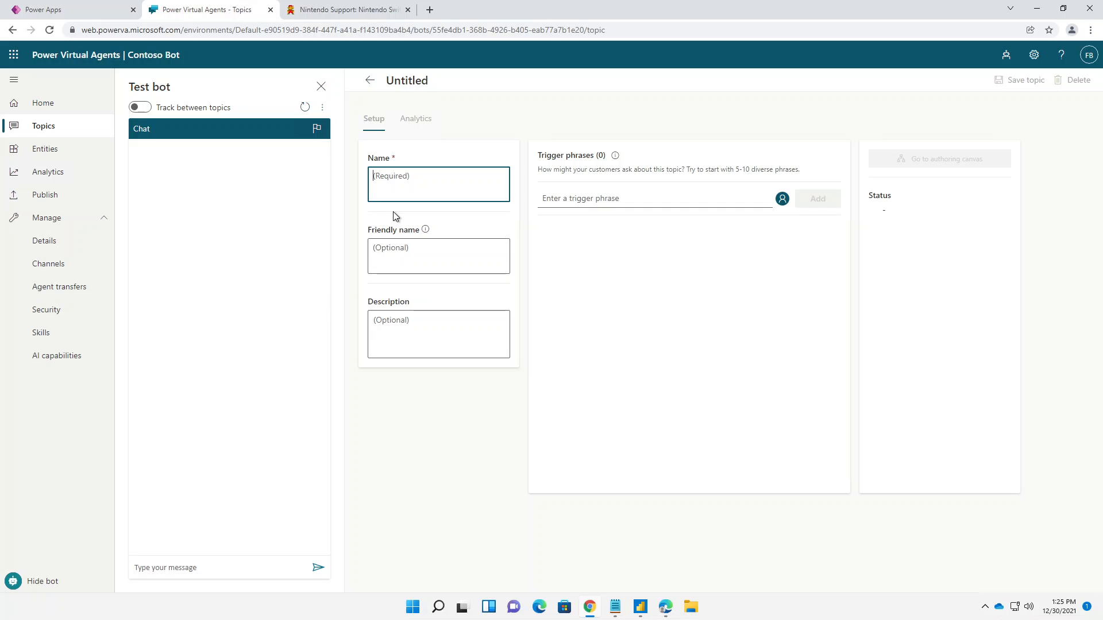
{"action": "type", "text": "Order Status"}
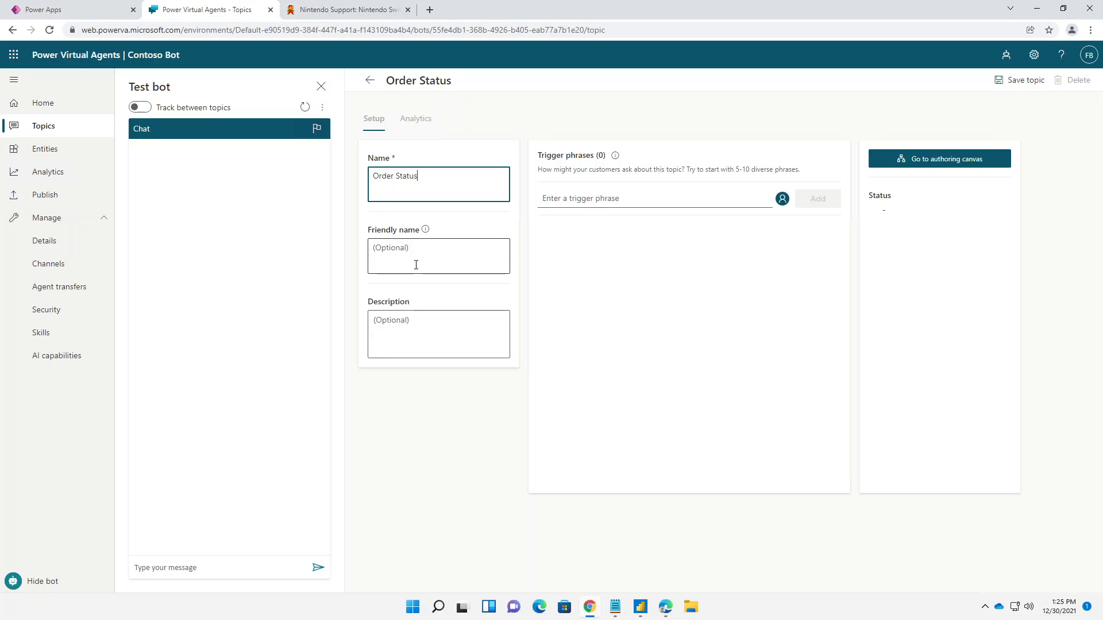
Step: Add "Where is my order?" as the first trigger phrase of the Order Status topic
{"action": "left_click", "coordinate": [582, 204]}
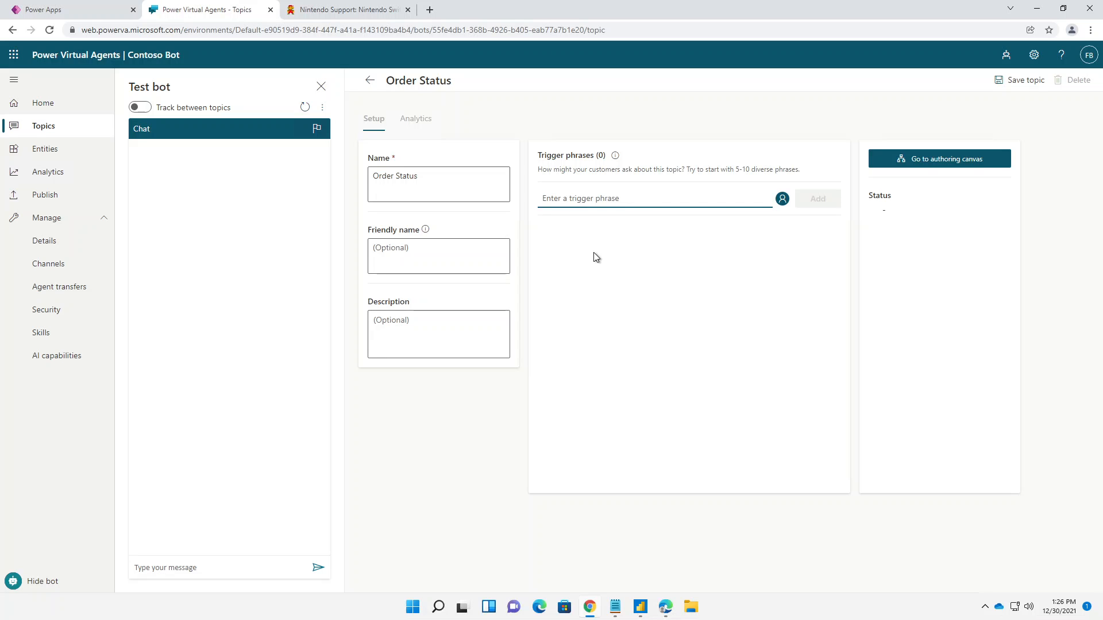
{"action": "type", "text": "Where is muy"}
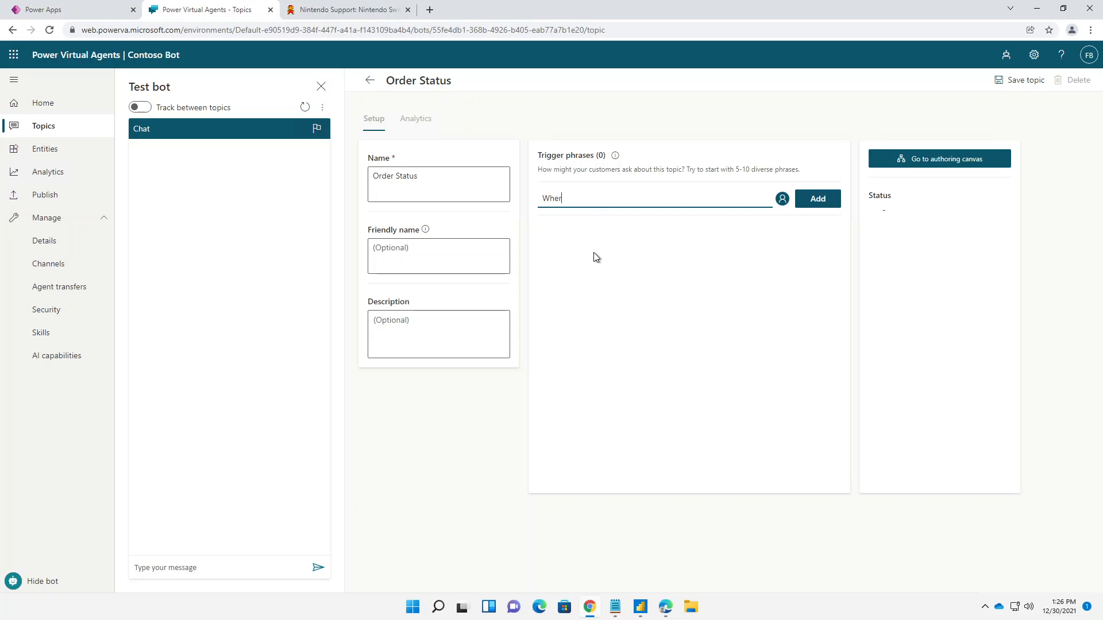
{"action": "key", "text": "BackSpace"}
{"action": "key", "text": "BackSpace"}
{"action": "key", "text": "BackSpace"}
{"action": "type", "text": "y order?"}
{"action": "key", "text": "Return"}
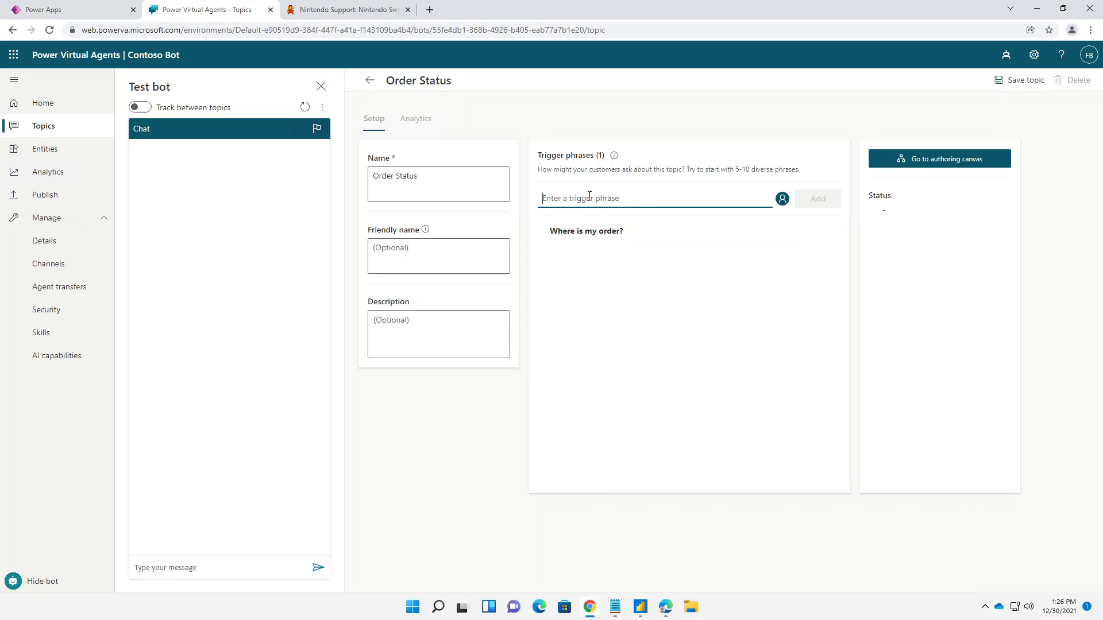
Step: Add "Order status" as another trigger phrase of the topic
{"action": "type", "text": "Order stst"}
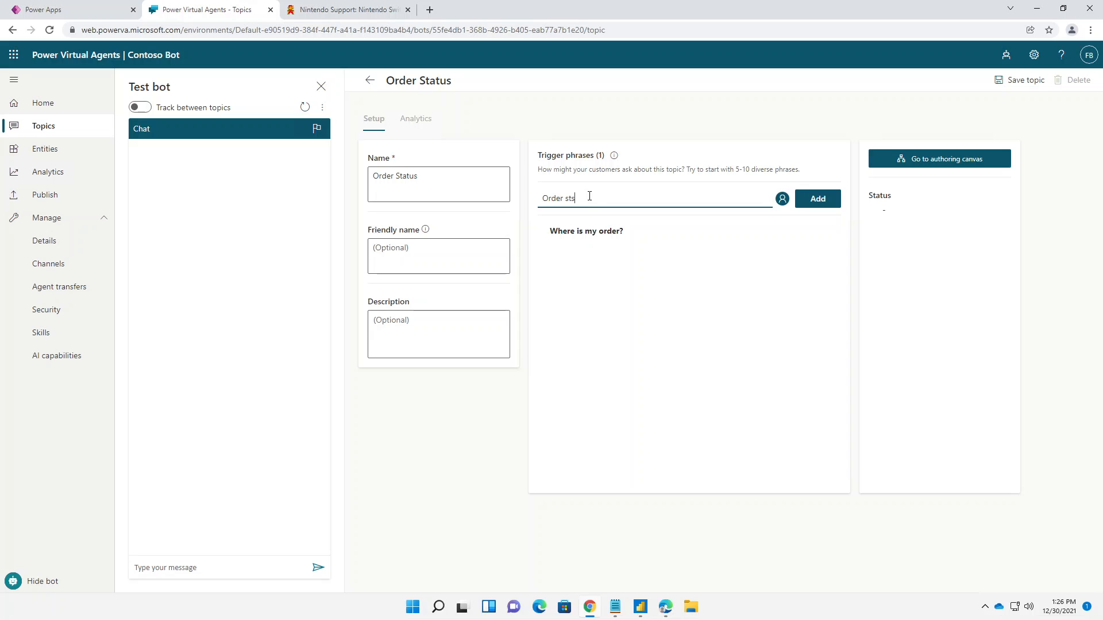
{"action": "key", "text": "BackSpace"}
{"action": "key", "text": "BackSpace"}
{"action": "type", "text": "atus"}
{"action": "key", "text": "Return"}
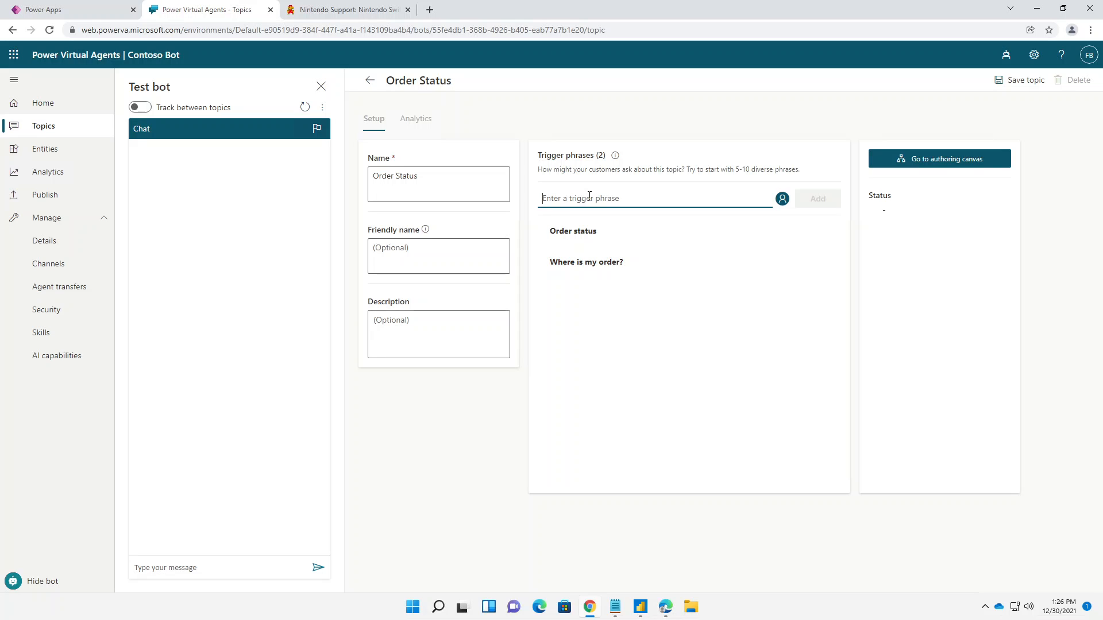
Step: Add the trigger phrases "Order approval" and "Approval status" to the Order Status topic
{"action": "type", "text": "Order"}
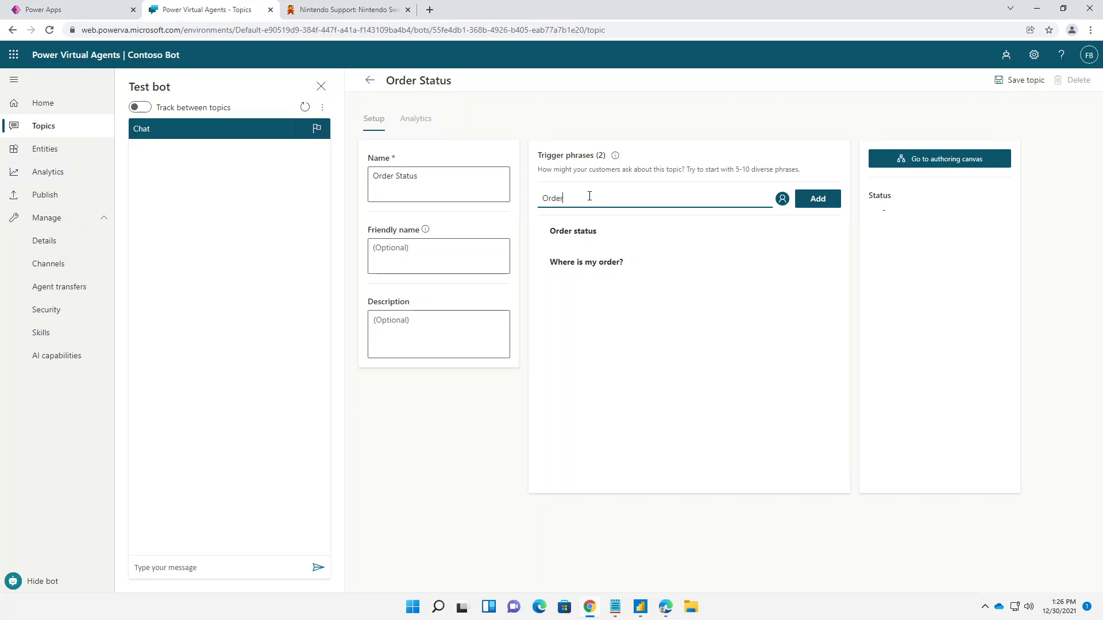
{"action": "type", "text": " a"}
{"action": "type", "text": "al"}
{"action": "key", "text": "Return"}
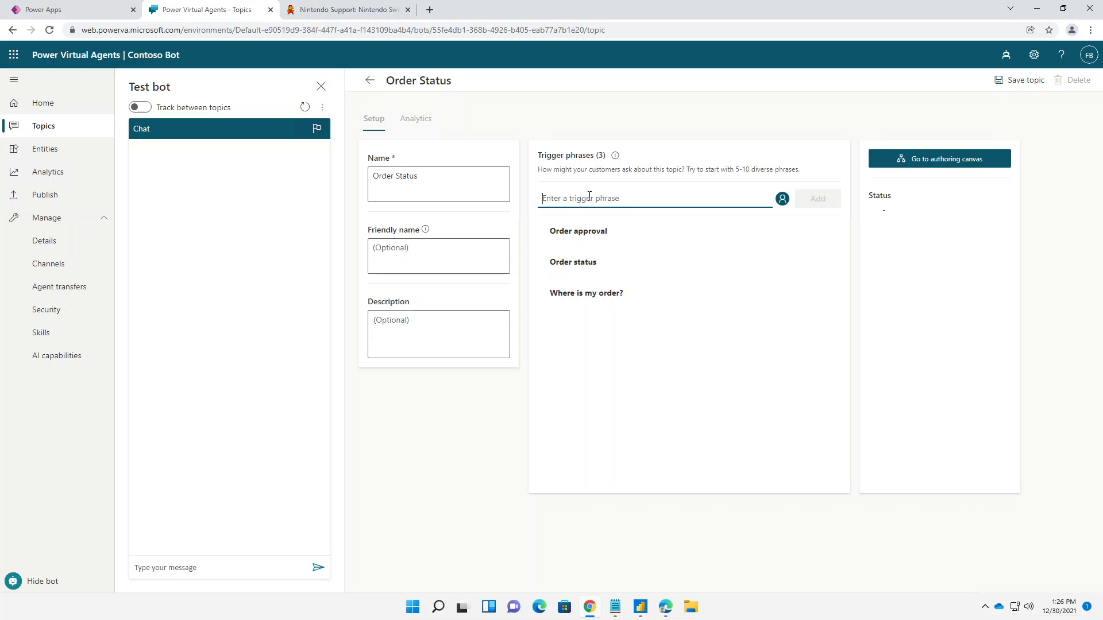
{"action": "type", "text": "Approc"}
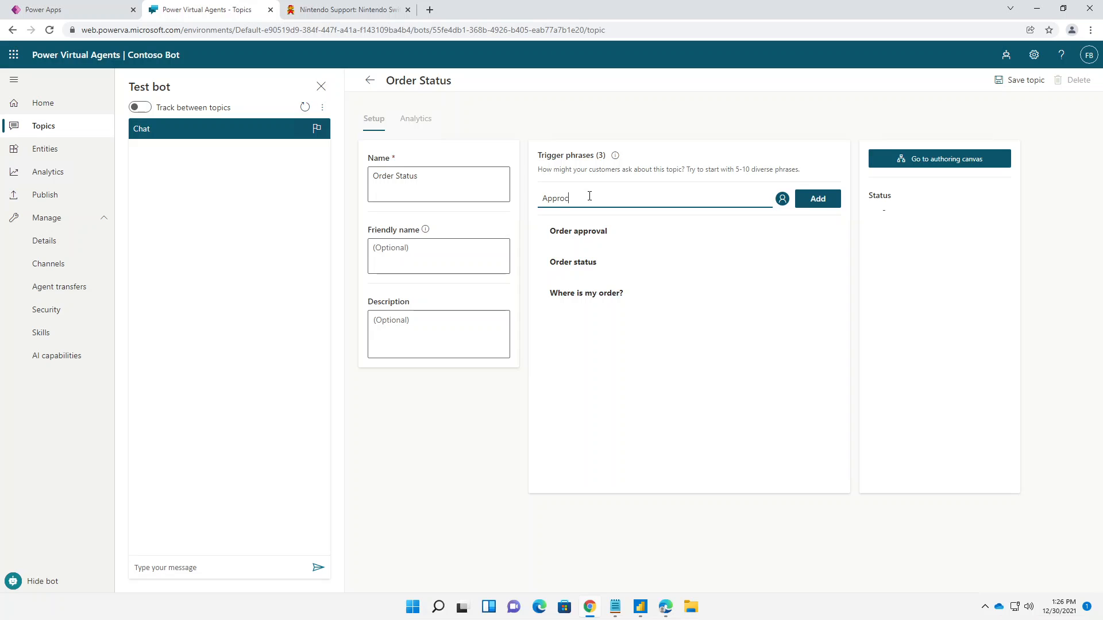
{"action": "type", "text": "val status"}
{"action": "key", "text": "Return"}
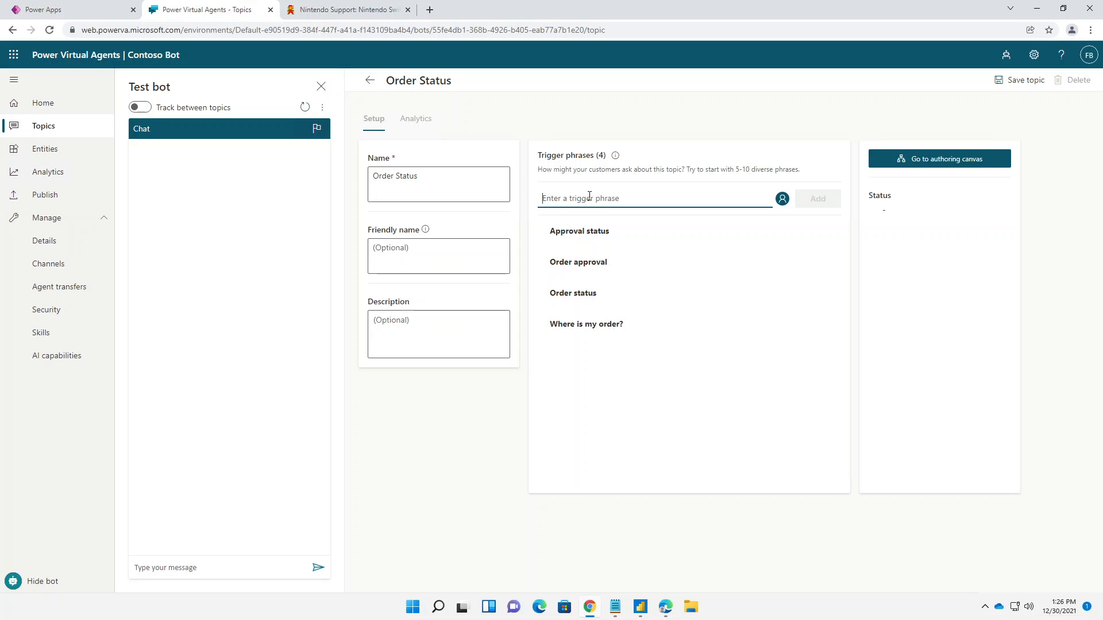
Step: Add the trigger phrases "Where is my device" and "Check my order", and save the Order Status topic
{"action": "type", "text": "Wher"}
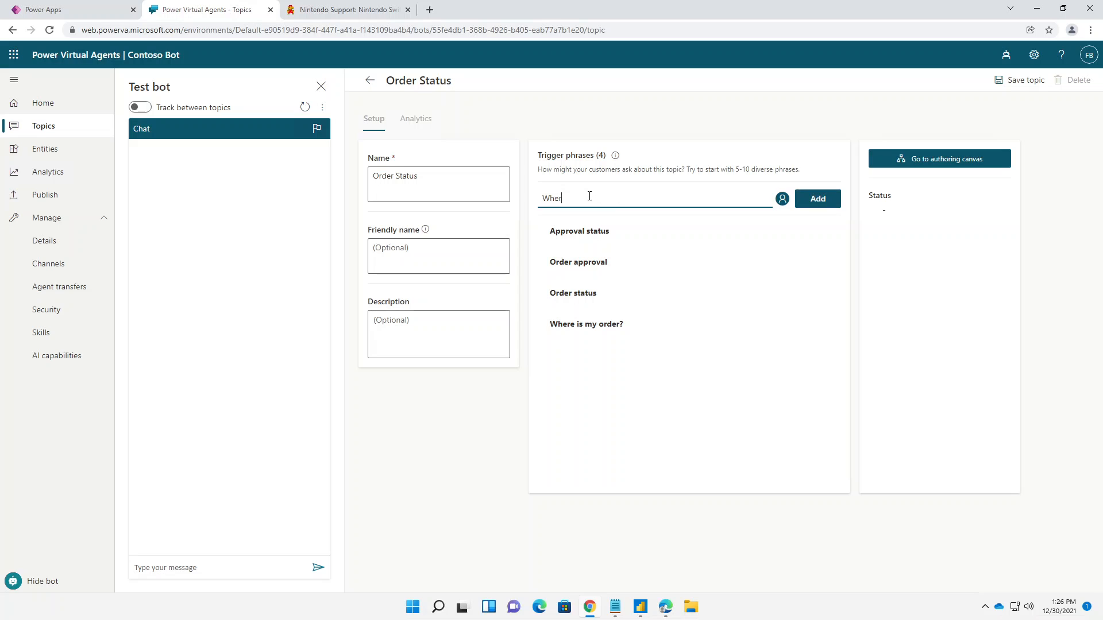
{"action": "type", "text": "e is my device"}
{"action": "key", "text": "Return"}
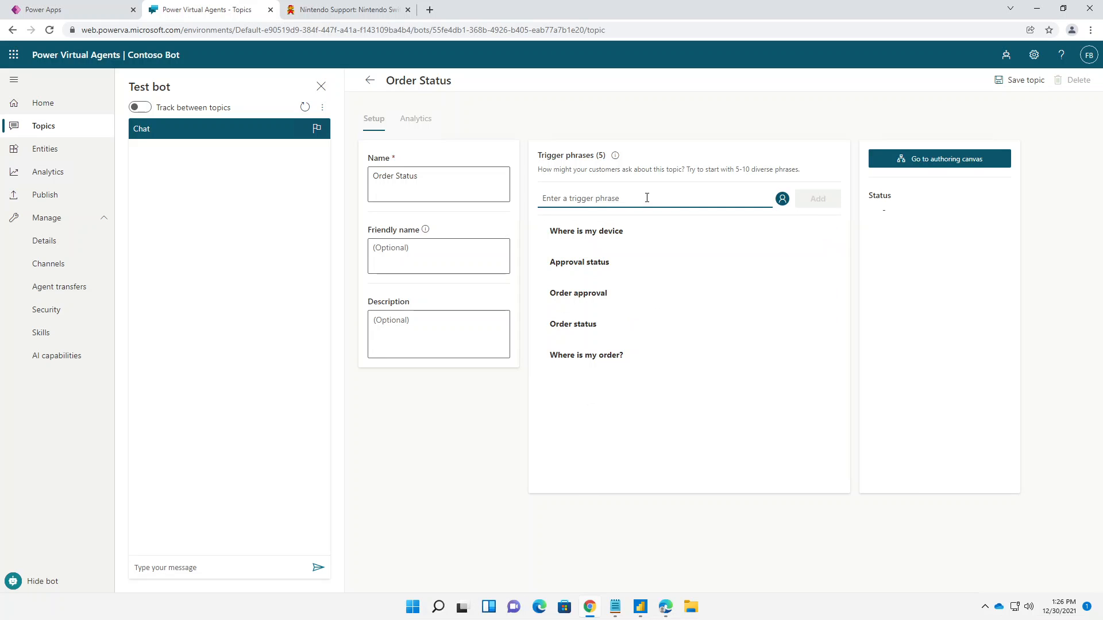
{"action": "type", "text": "Check my order"}
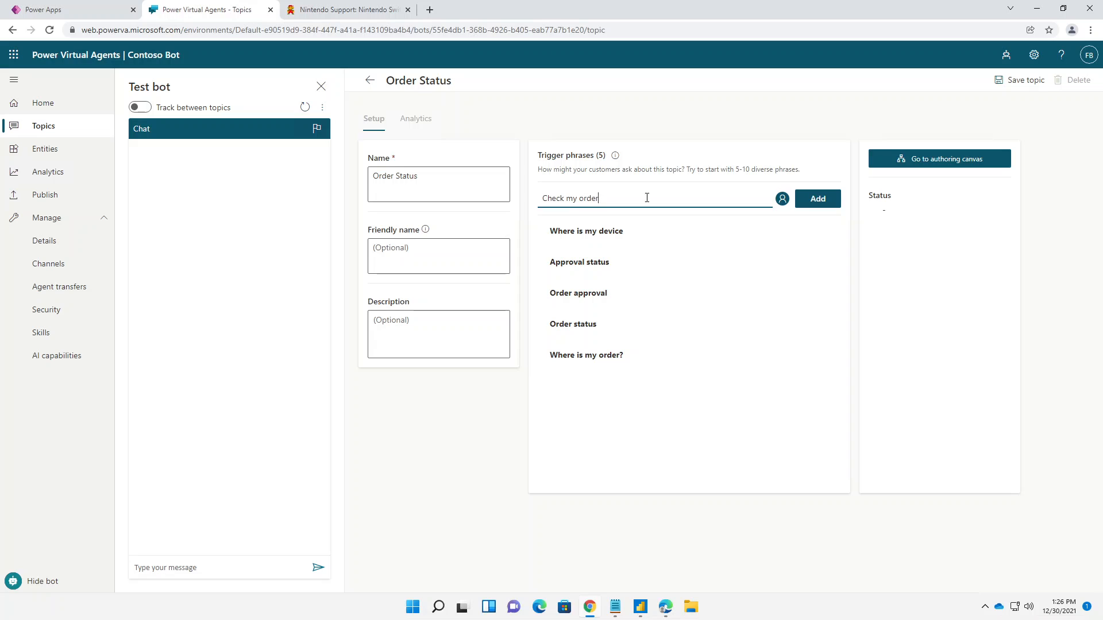
{"action": "key", "text": "Return"}
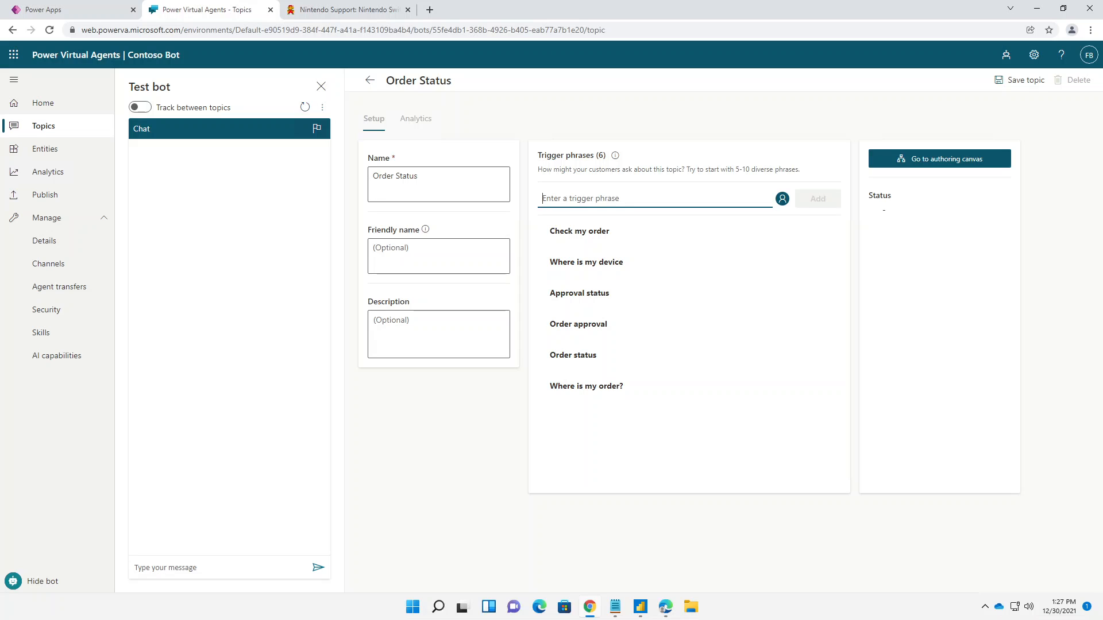
{"action": "left_click", "coordinate": [1020, 80]}
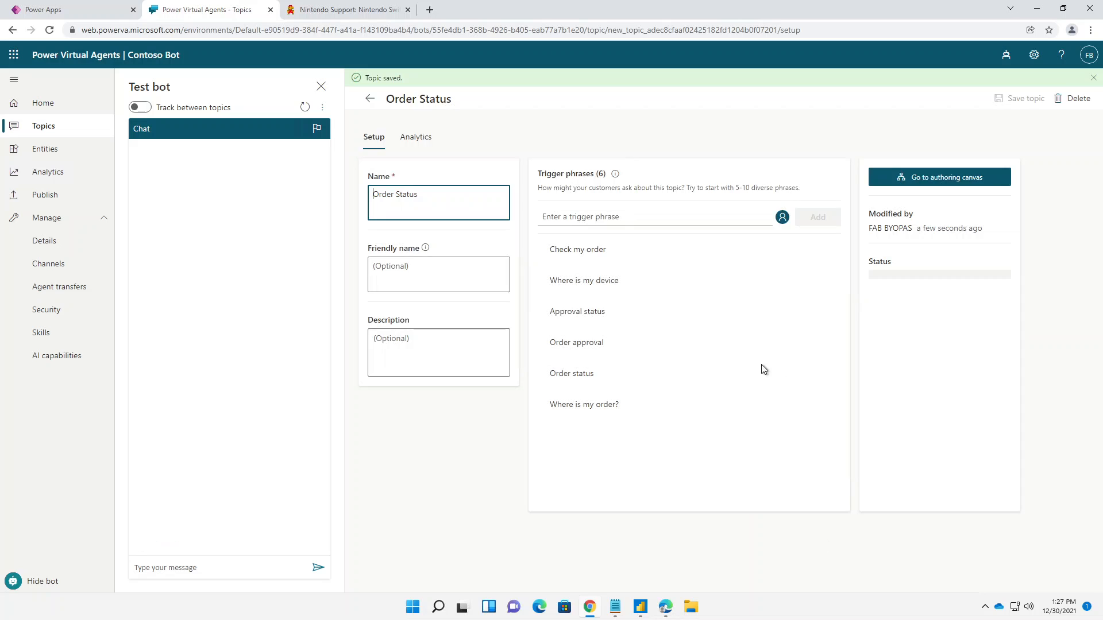
Step: Open the Order Status authoring canvas and enter "I can help you with that." as the first bot message
{"action": "left_click", "coordinate": [947, 178]}
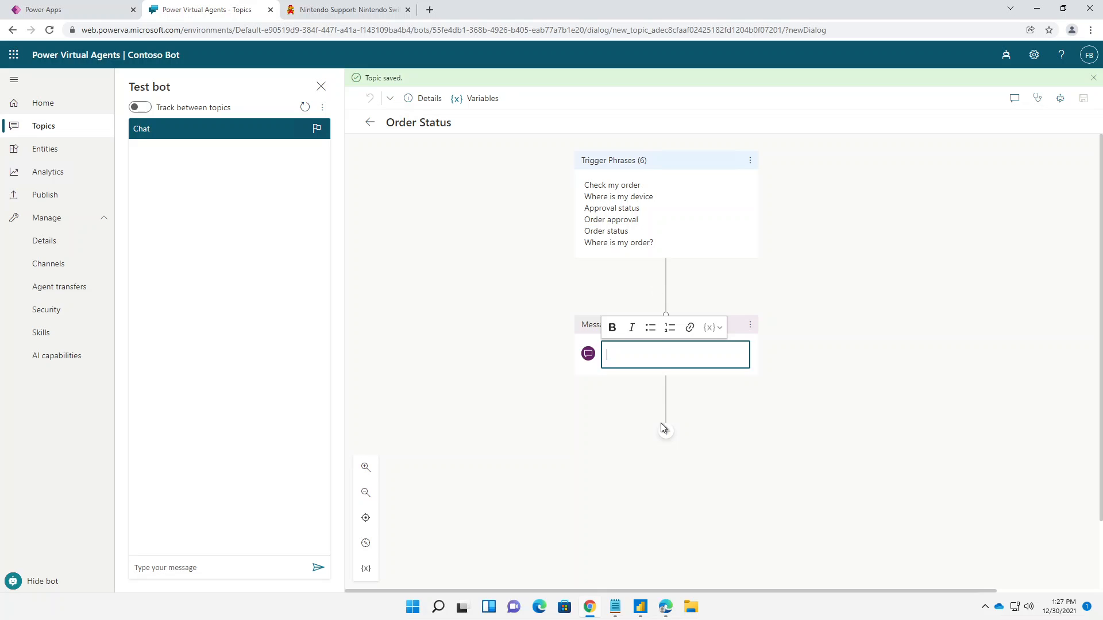
{"action": "type", "text": "I can"}
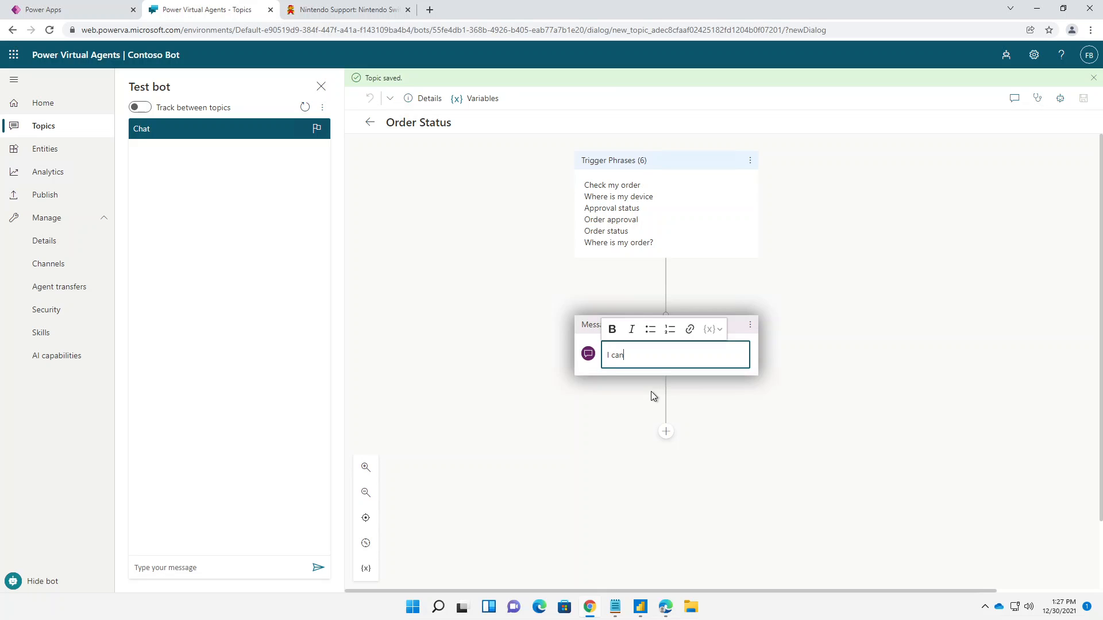
{"action": "type", "text": " help you with that"}
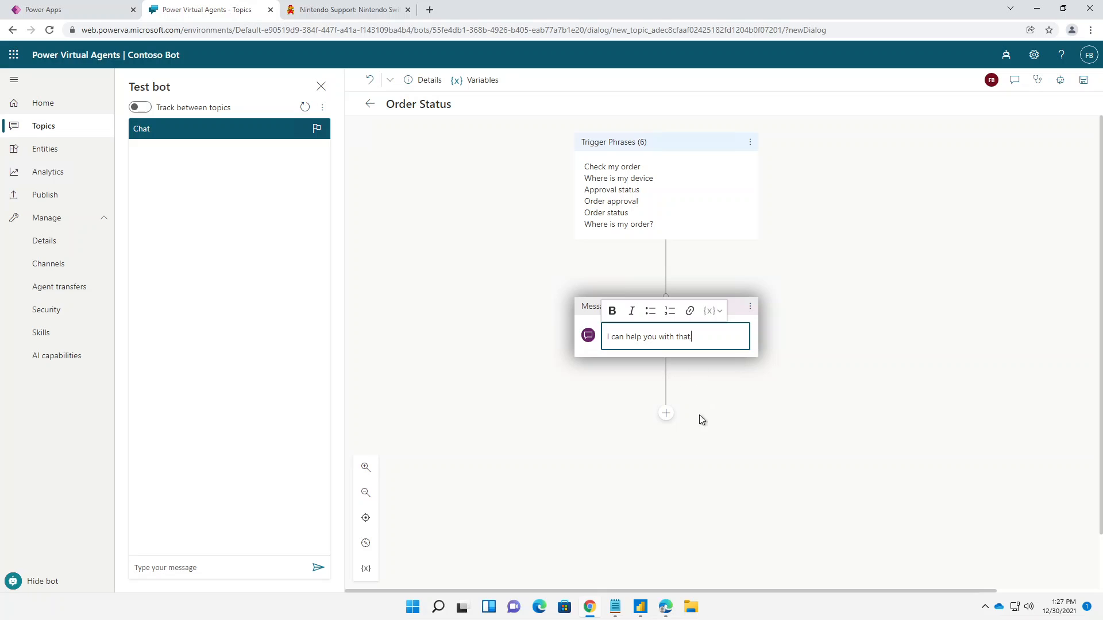
{"action": "type", "text": "."}
{"action": "scroll", "coordinate": [703, 430], "scroll_direction": "down", "scroll_amount": 1}
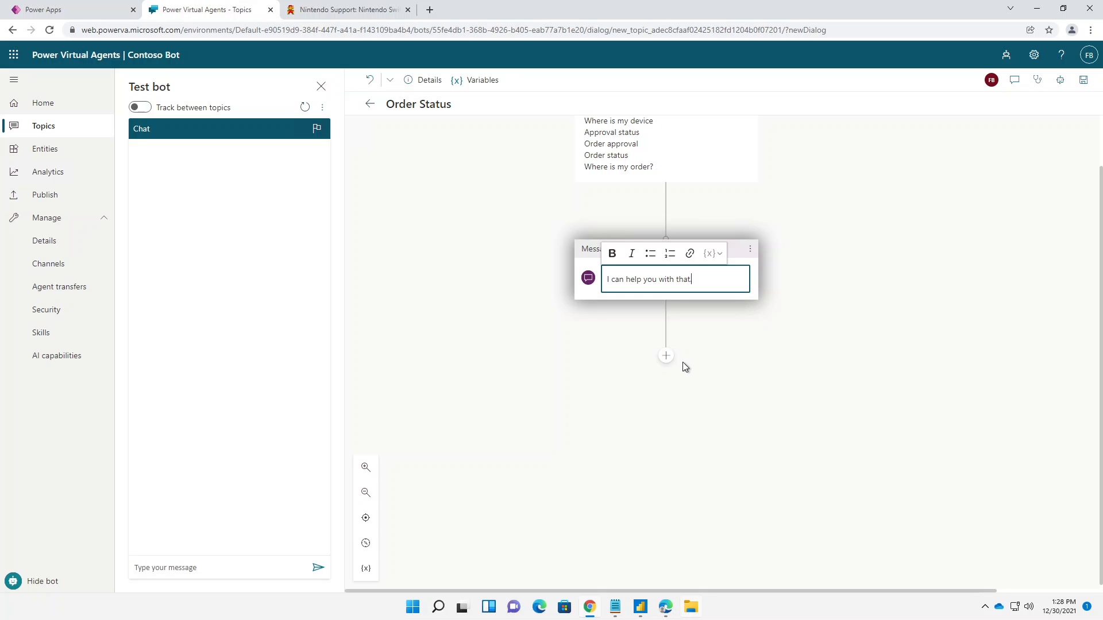
{"action": "left_click", "coordinate": [733, 352]}
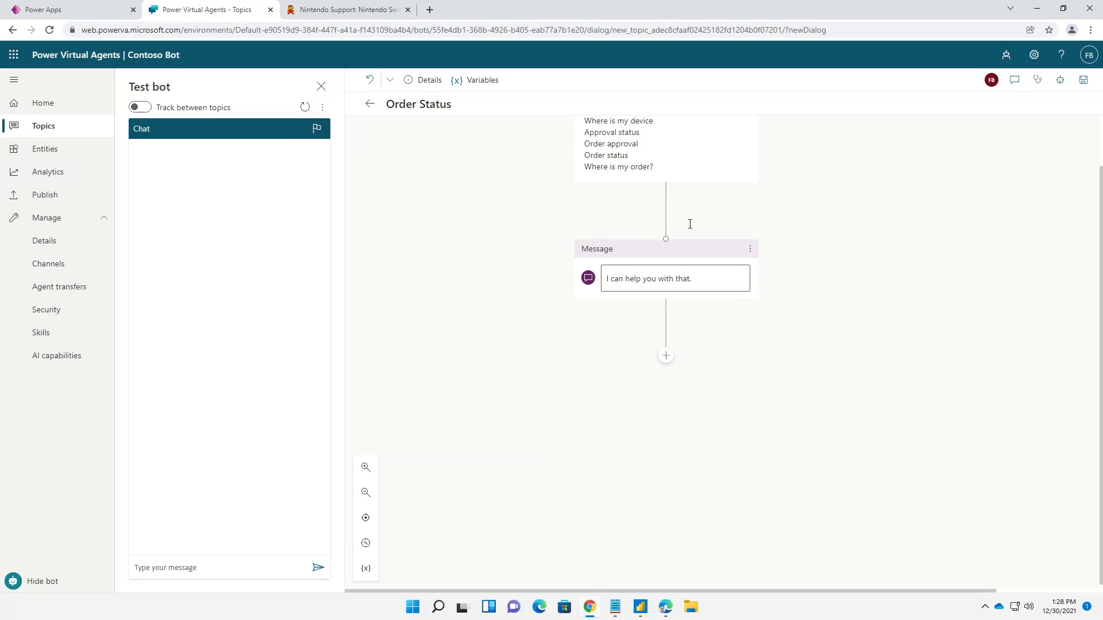
{"action": "scroll", "coordinate": [714, 313], "scroll_direction": "up", "scroll_amount": 1}
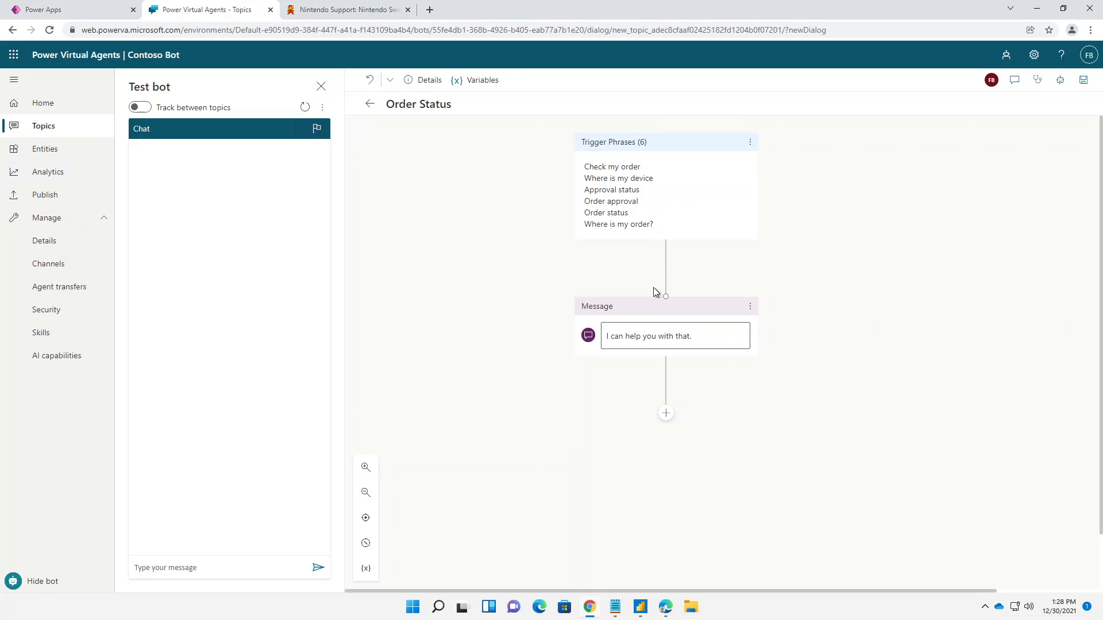
Step: Add a question after the message that asks "Do you have your order number?"
{"action": "left_click", "coordinate": [665, 414]}
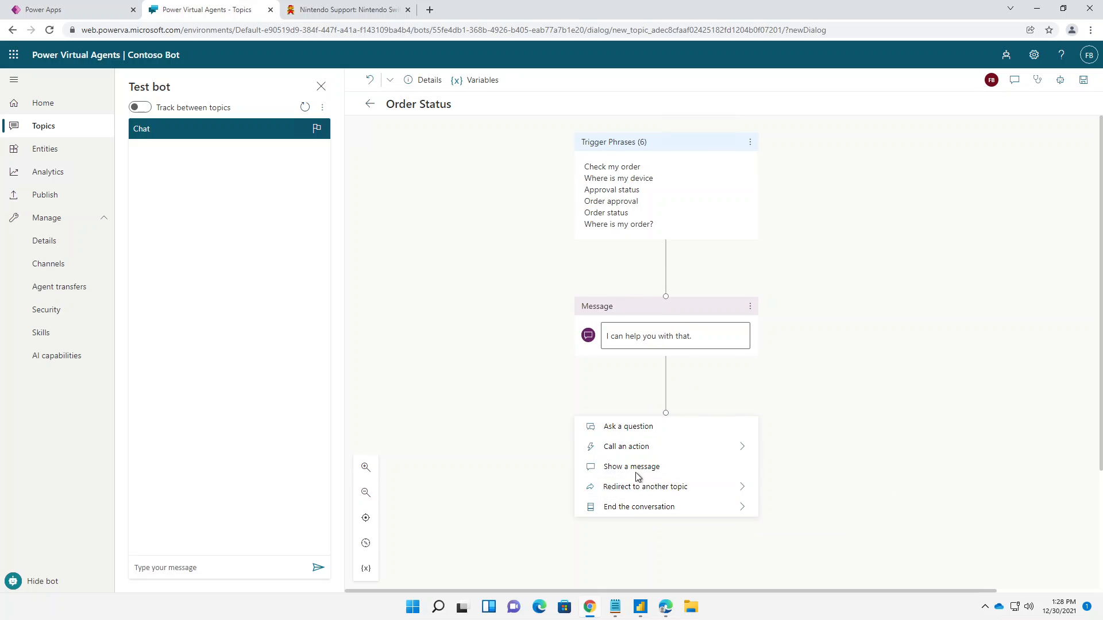
{"action": "left_click", "coordinate": [633, 429]}
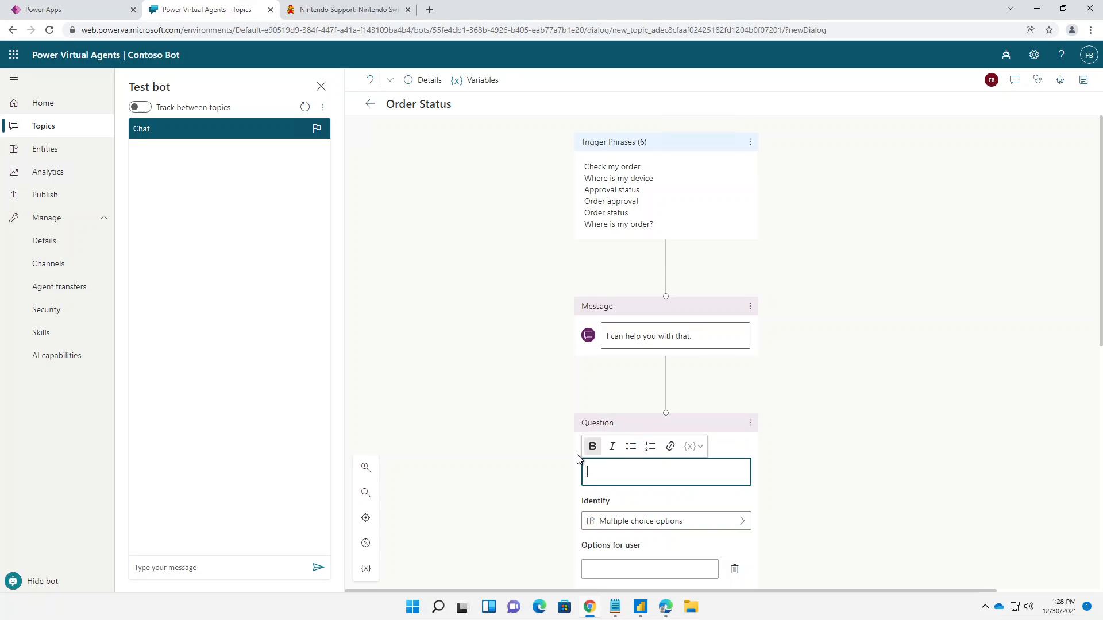
{"action": "type", "text": "Do yo"}
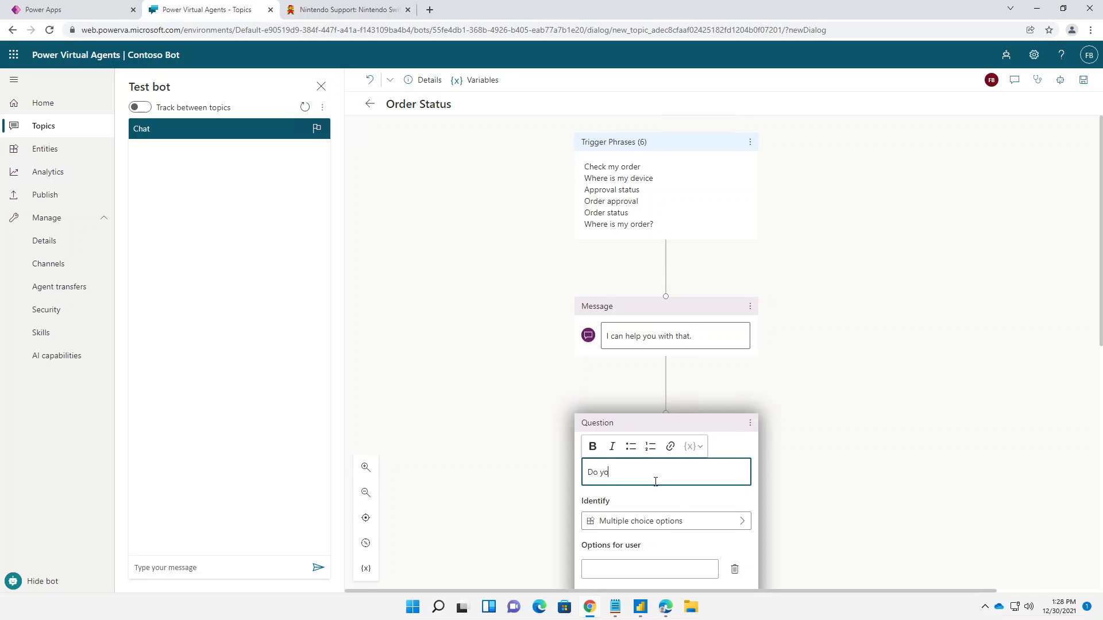
{"action": "type", "text": "u have your order number?"}
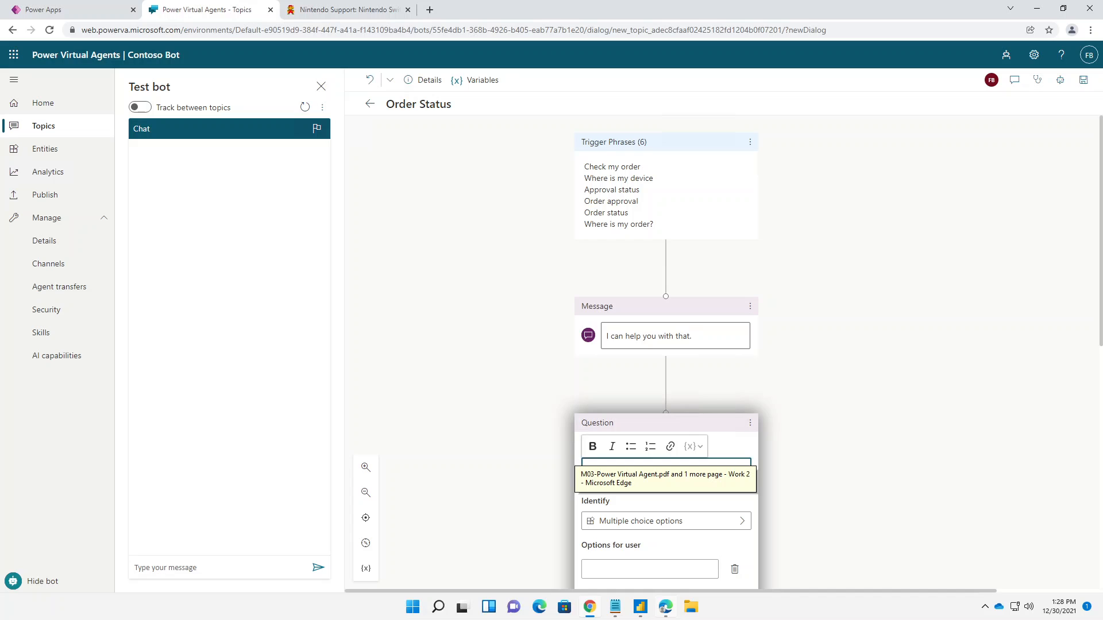
{"action": "left_click", "coordinate": [805, 519]}
Step: Give the order number question the multiple choice options Yes and No
{"action": "scroll", "coordinate": [805, 519], "scroll_direction": "down", "scroll_amount": 2}
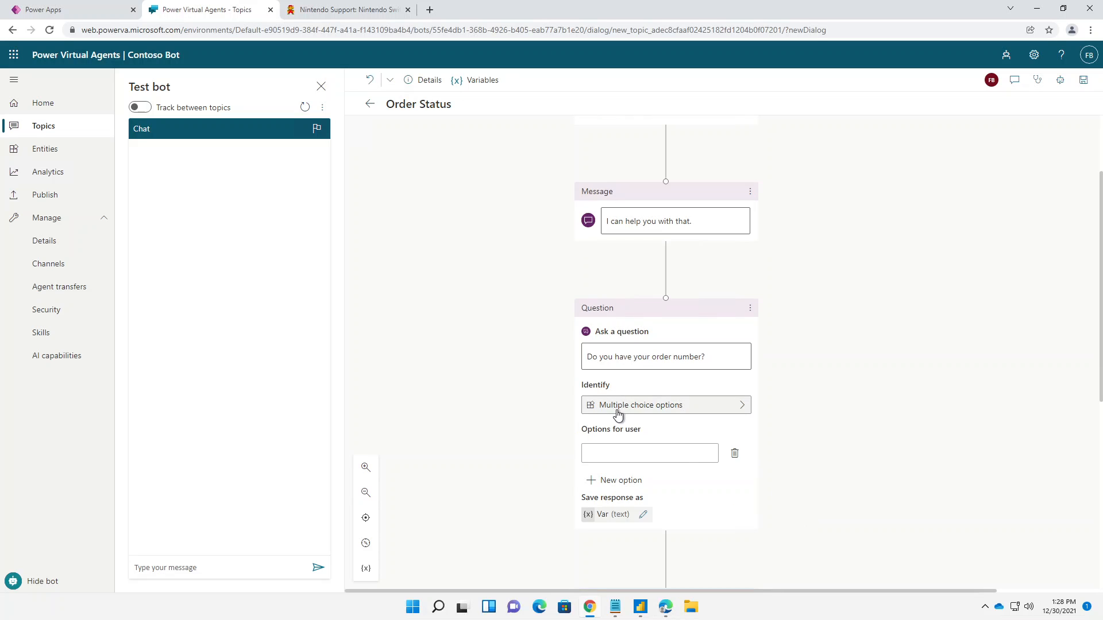
{"action": "left_click", "coordinate": [609, 451]}
{"action": "type", "text": "Yesy"}
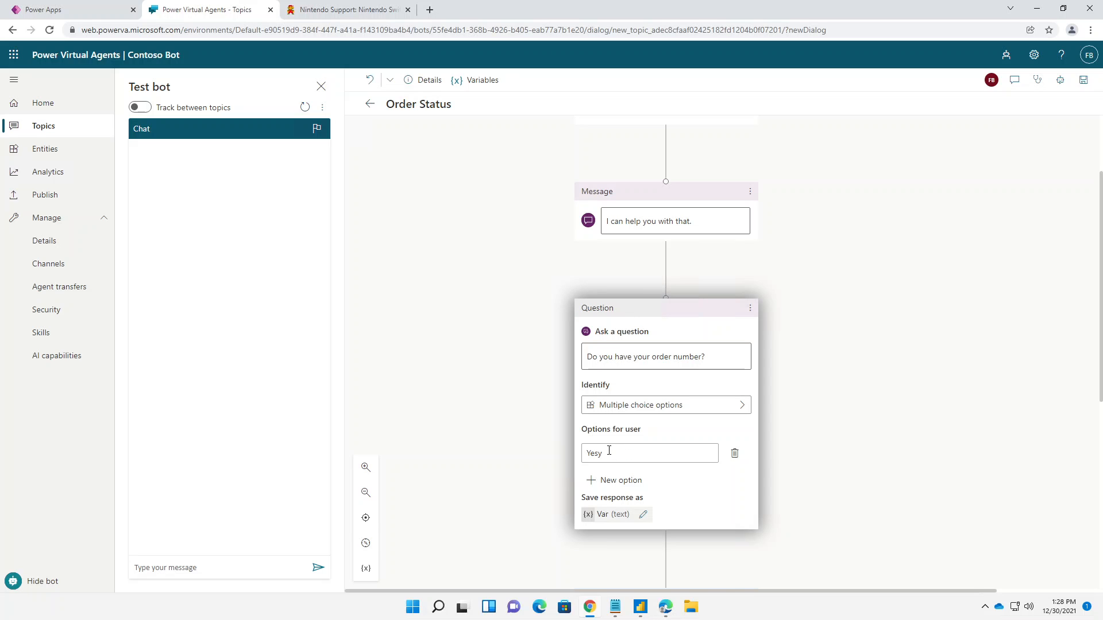
{"action": "key", "text": "BackSpace"}
{"action": "left_click", "coordinate": [609, 481]}
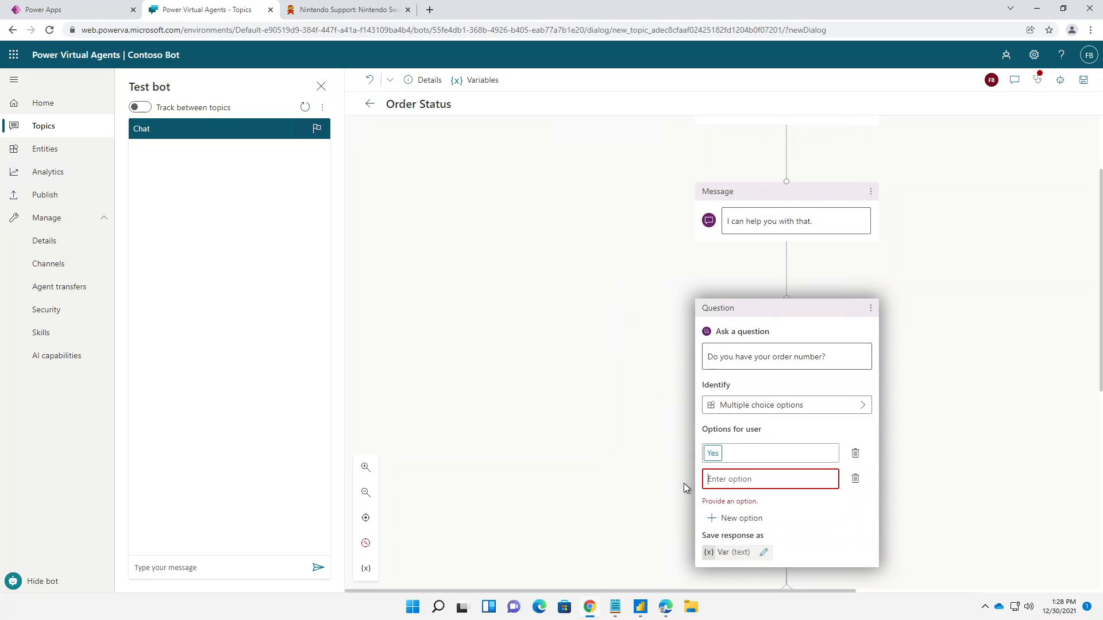
{"action": "type", "text": "No"}
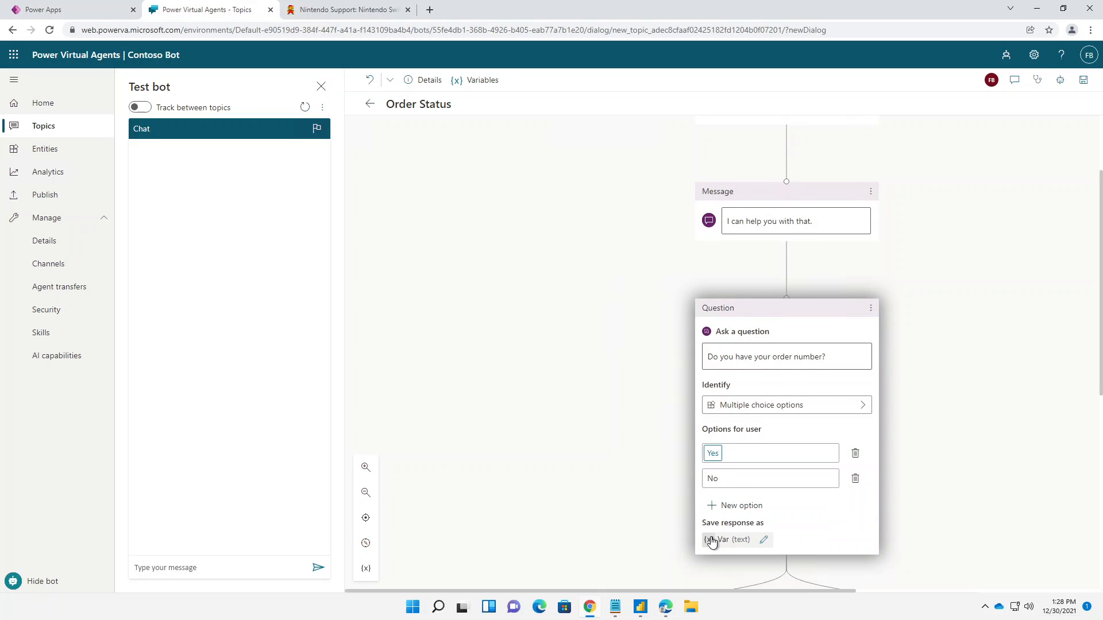
{"action": "scroll", "coordinate": [992, 414], "scroll_direction": "down", "scroll_amount": 3}
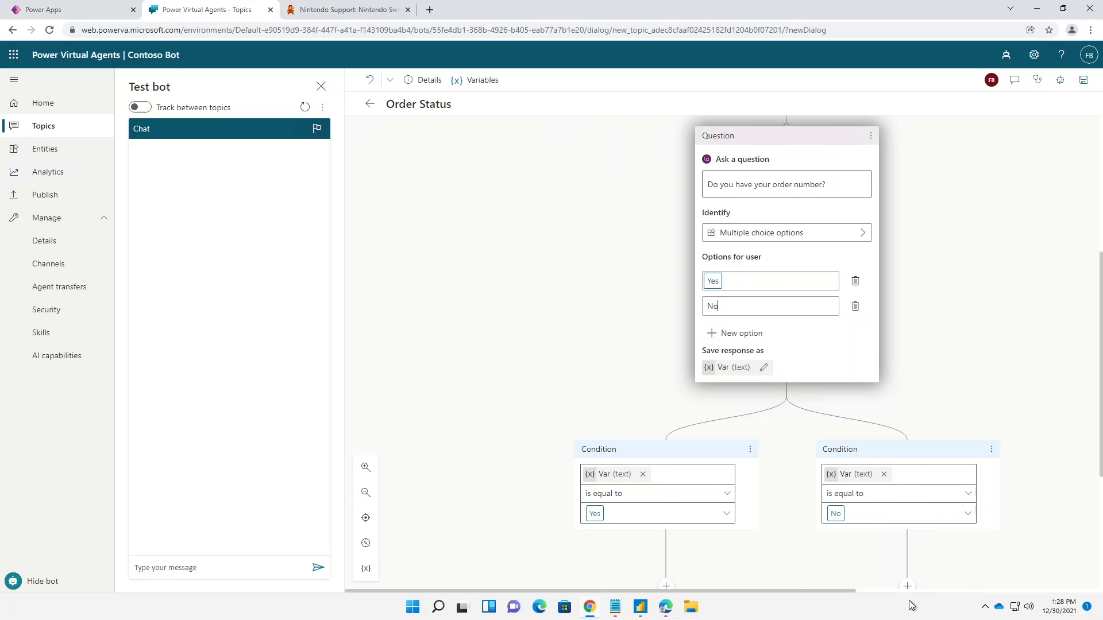
{"action": "left_click", "coordinate": [833, 362]}
{"action": "scroll", "coordinate": [1064, 498], "scroll_direction": "up", "scroll_amount": 3}
{"action": "scroll", "coordinate": [1064, 497], "scroll_direction": "down", "scroll_amount": 8}
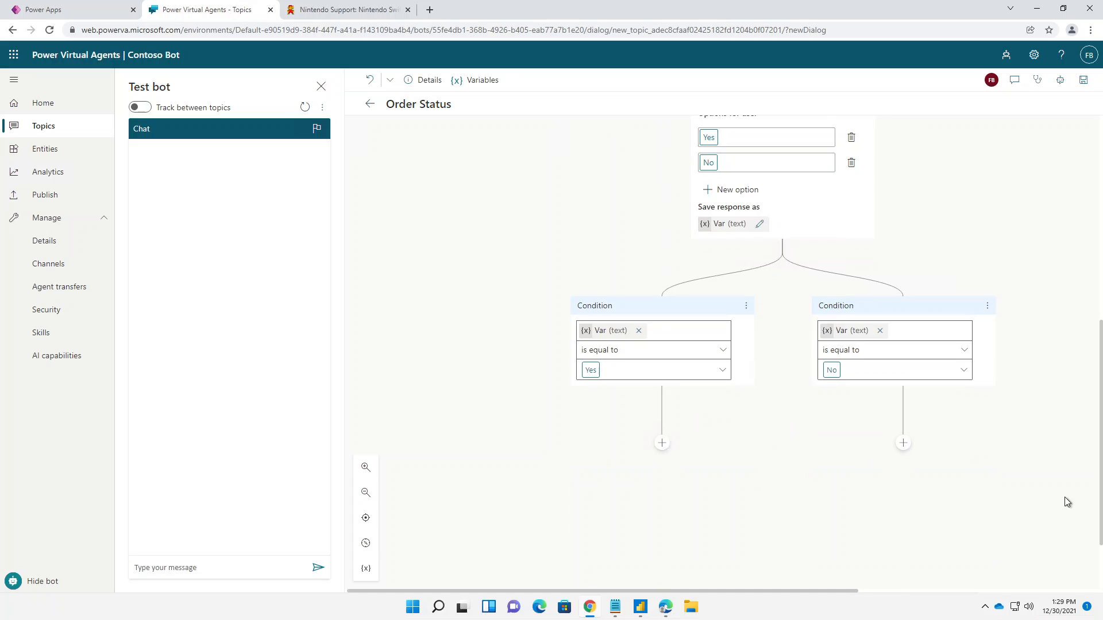
Step: Add the message "Sorry I can't help you without an order number. Please find it and come back!" under the No condition
{"action": "left_click", "coordinate": [903, 352]}
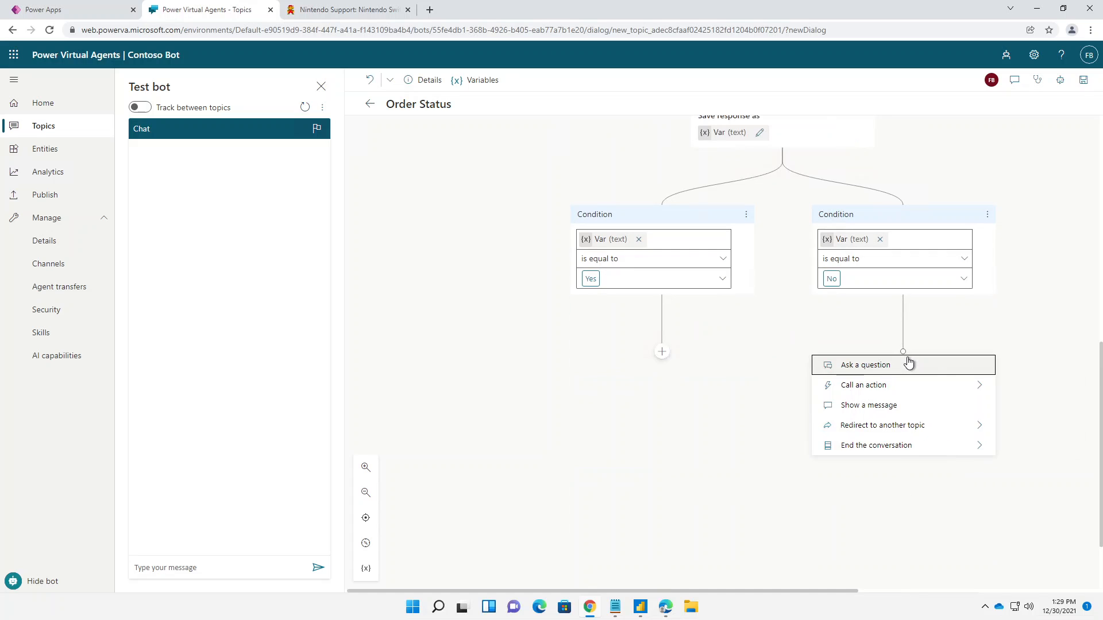
{"action": "left_click", "coordinate": [890, 405]}
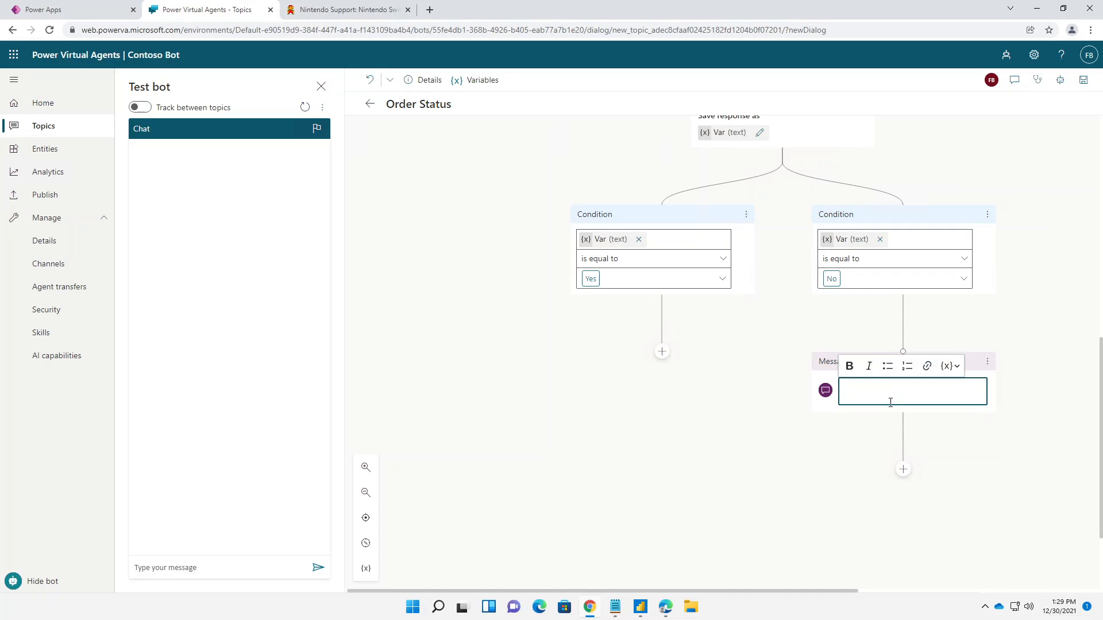
{"action": "type", "text": "Sorry w"}
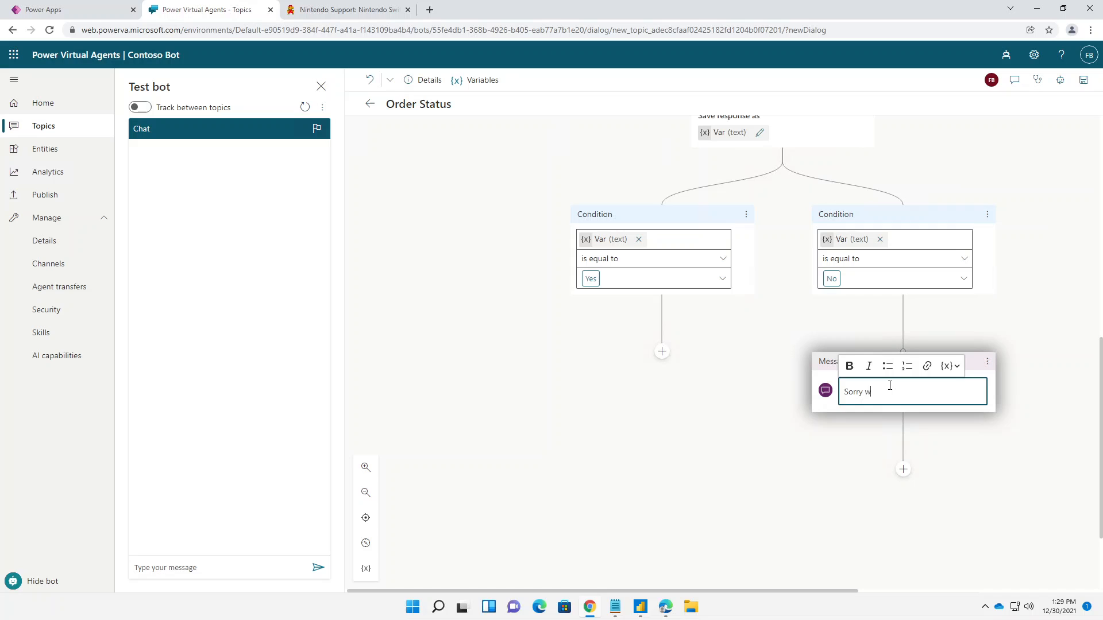
{"action": "key", "text": "BackSpace"}
{"action": "type", "text": "I can't help you without an order number. Plea"}
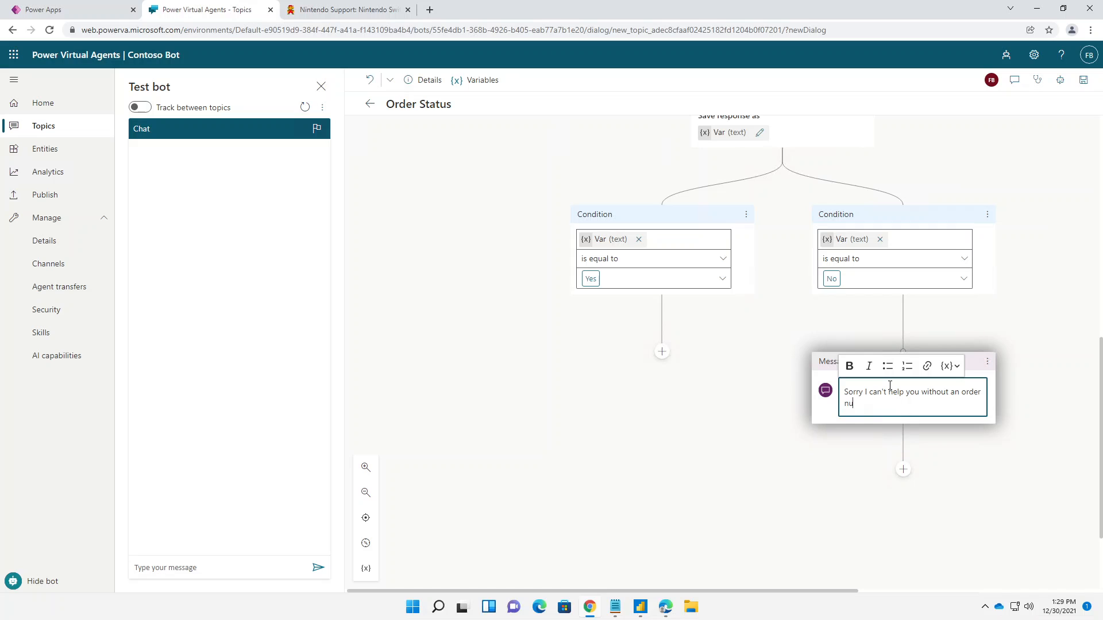
{"action": "type", "text": "se find it"}
{"action": "type", "text": " and come back"}
{"action": "type", "text": "."}
{"action": "left_click", "coordinate": [1028, 494]}
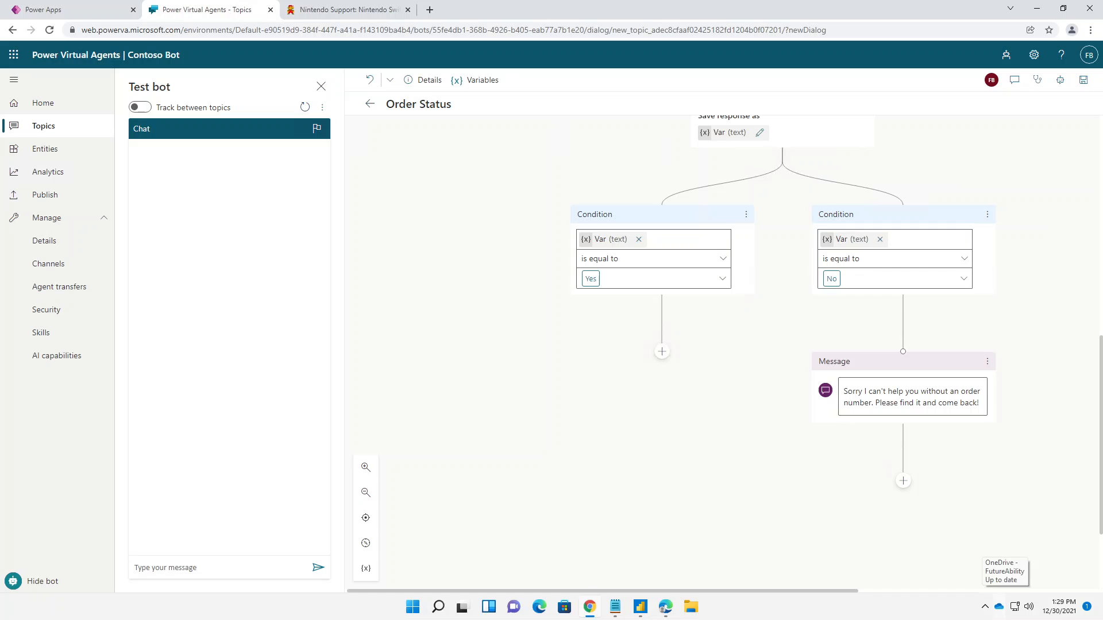
Step: Redirect the No branch to the Confirmed Failure topic after its message
{"action": "left_click", "coordinate": [903, 482]}
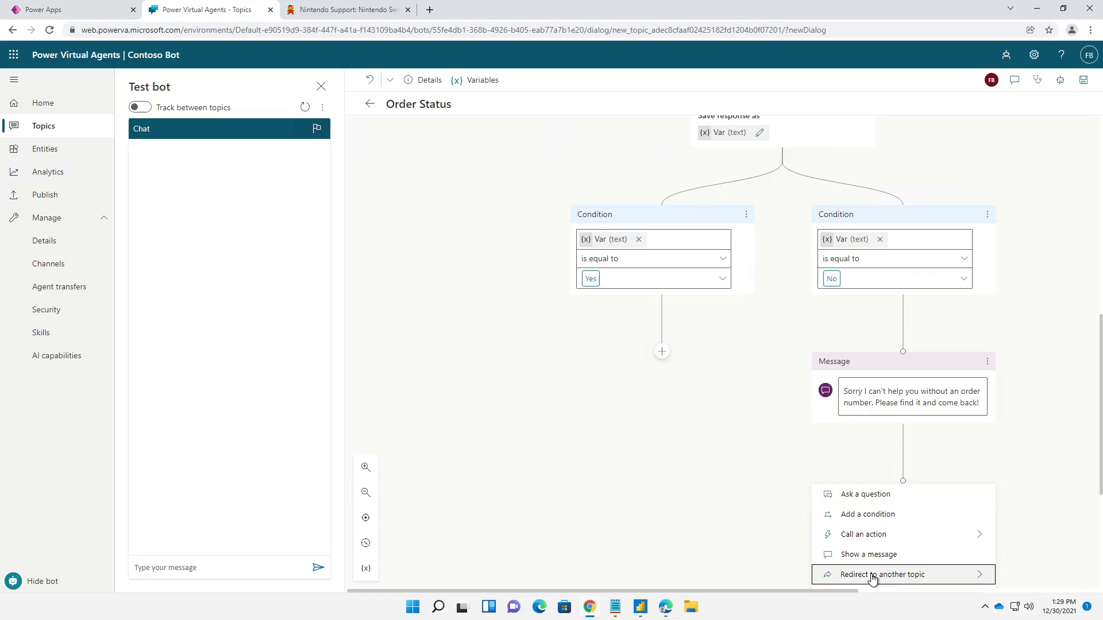
{"action": "mouse_move", "coordinate": [867, 574]}
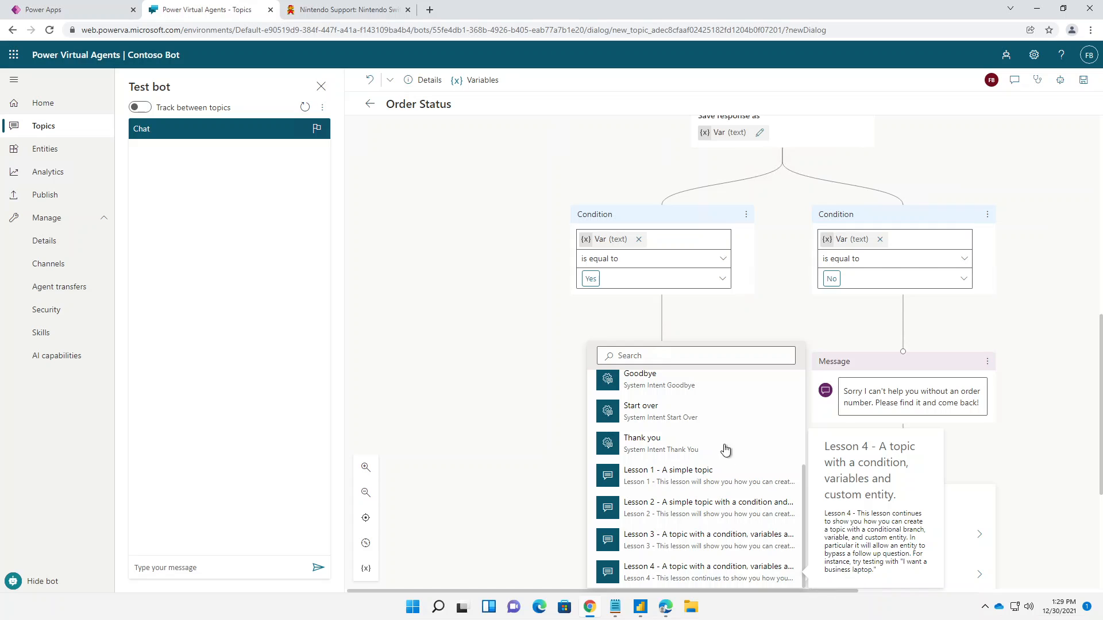
{"action": "scroll", "coordinate": [707, 411], "scroll_direction": "up", "scroll_amount": 3}
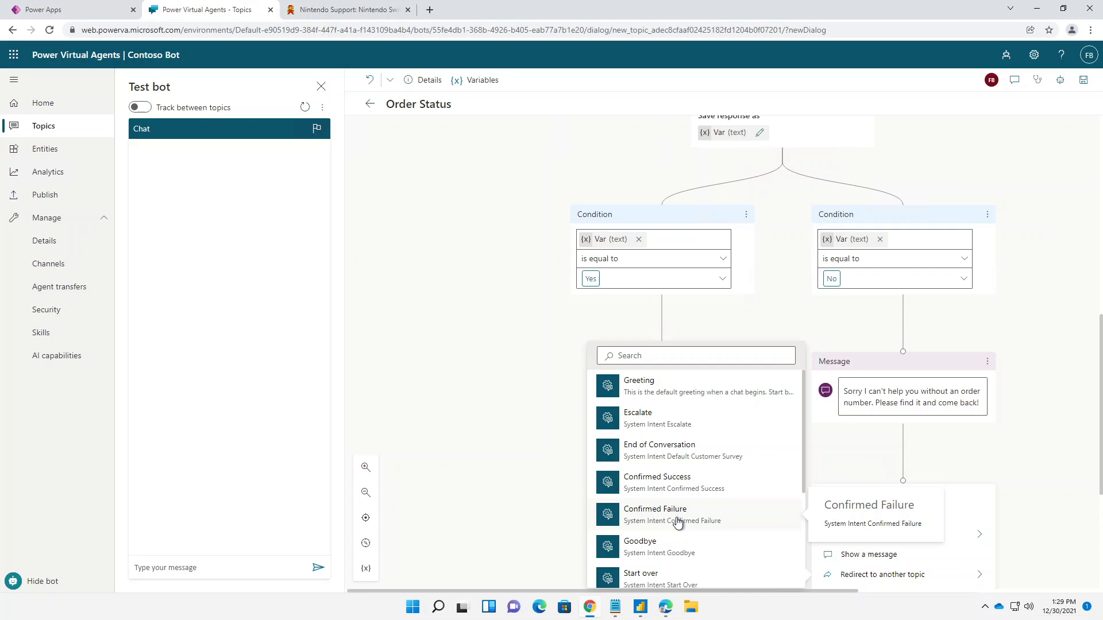
{"action": "left_click", "coordinate": [738, 513]}
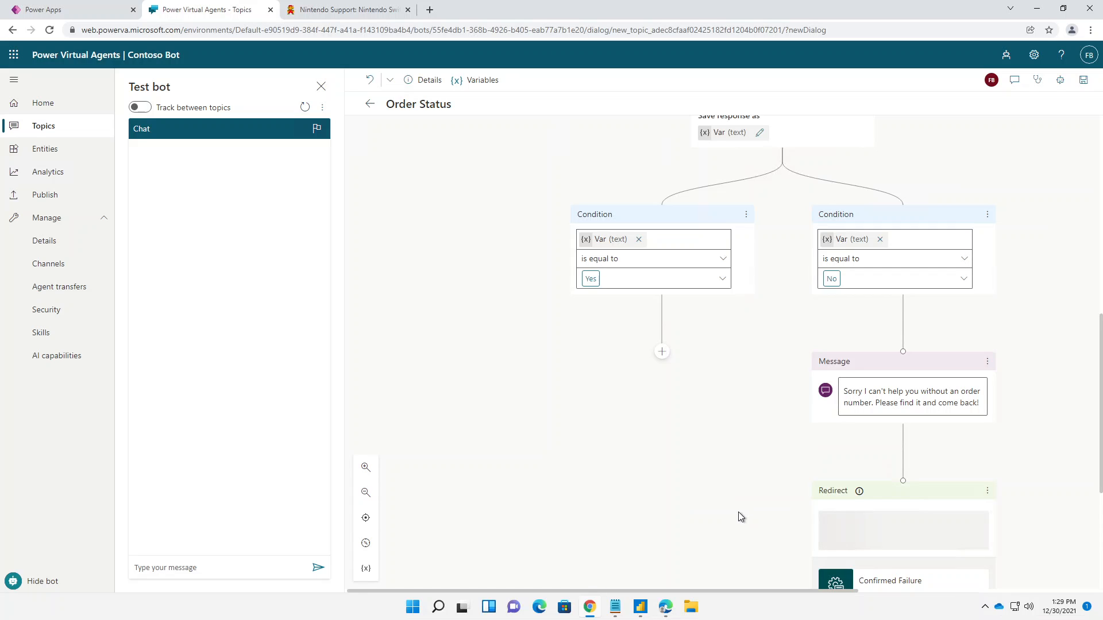
Step: Try to view the redirected Confirmed Failure topic, stay on the page, and save the Order Status topic
{"action": "scroll", "coordinate": [893, 432], "scroll_direction": "down", "scroll_amount": 2}
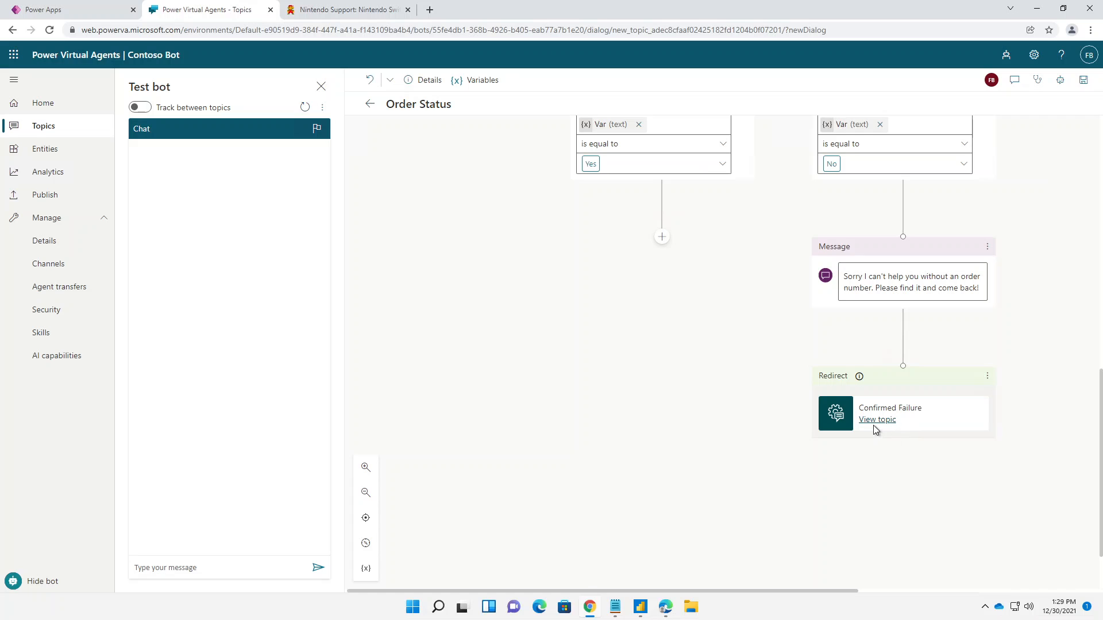
{"action": "left_click", "coordinate": [877, 420]}
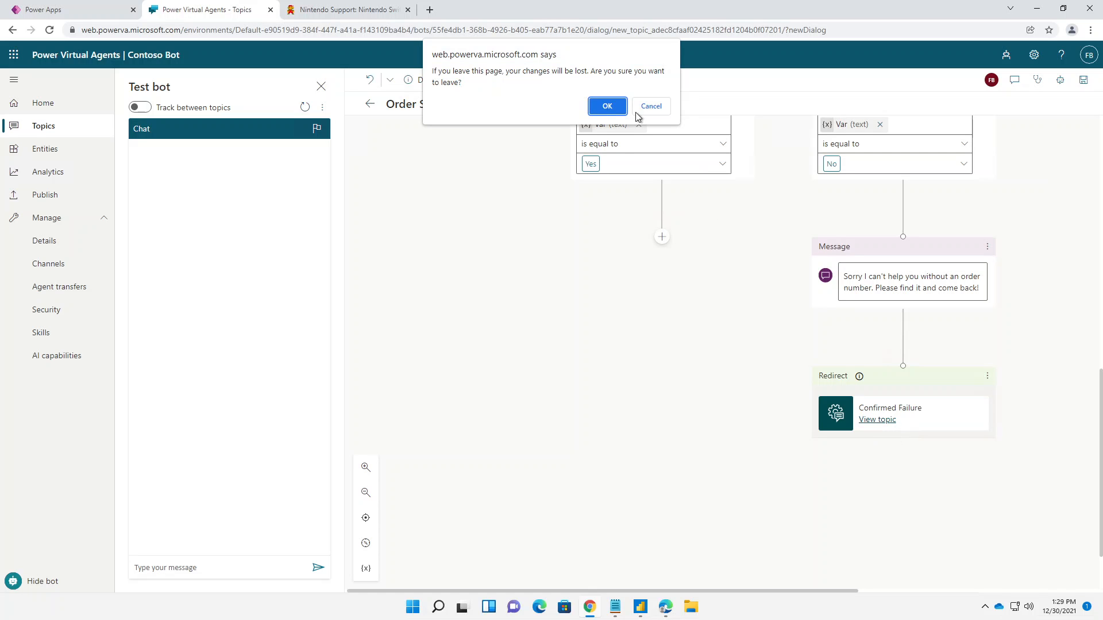
{"action": "left_click", "coordinate": [654, 108]}
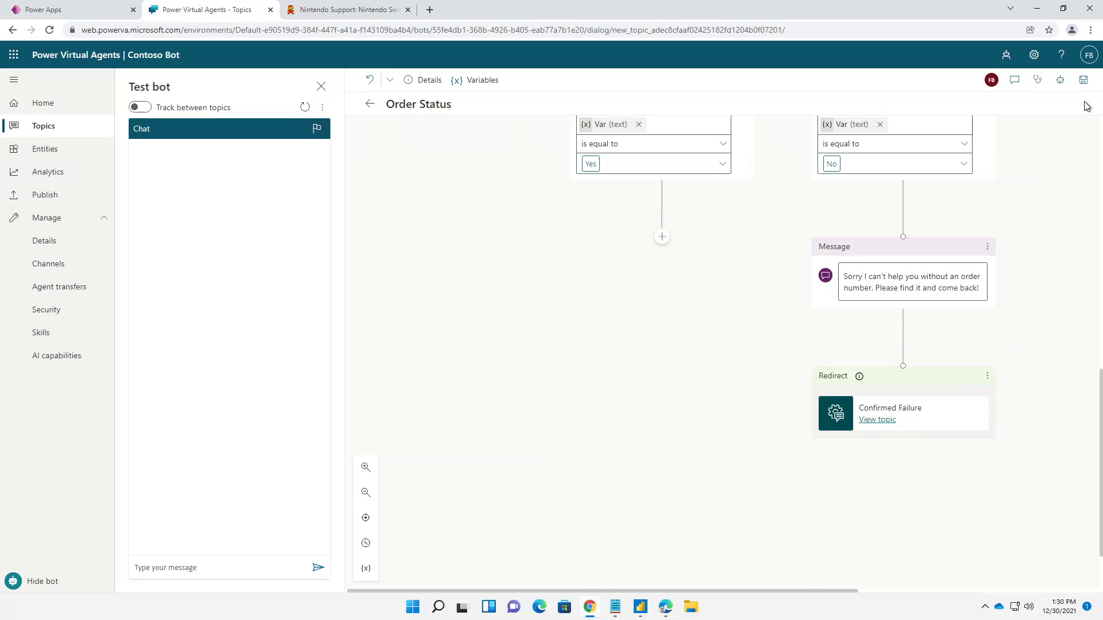
{"action": "left_click", "coordinate": [1083, 79]}
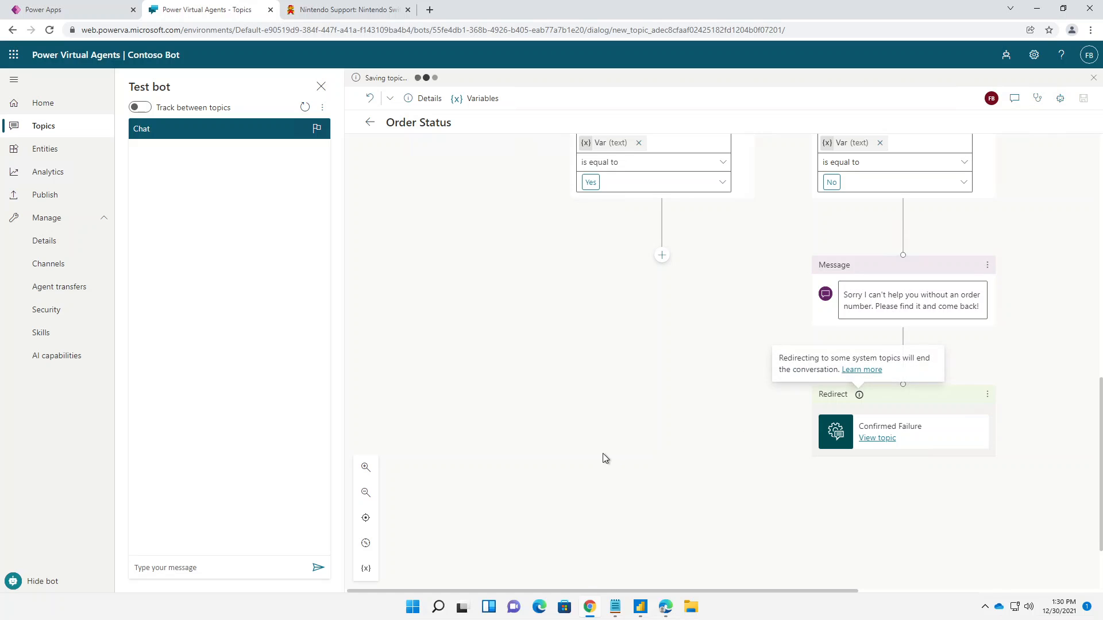
Step: View the Confirmed Failure topic's conversation flow and return to the Order Status topic
{"action": "right_click", "coordinate": [889, 441]}
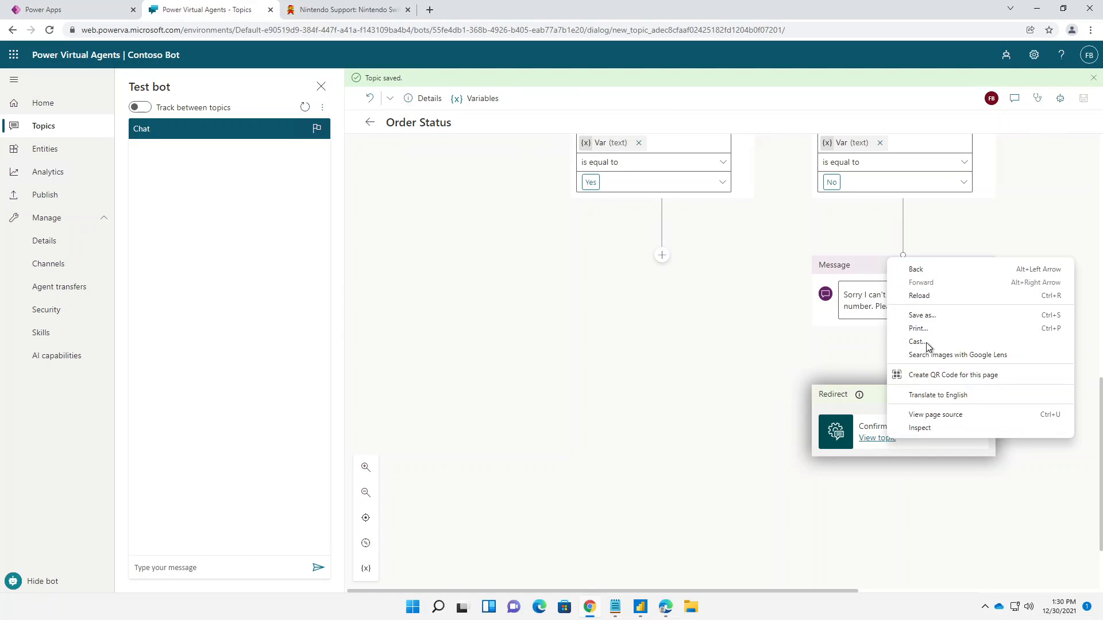
{"action": "left_click", "coordinate": [877, 448]}
{"action": "left_click", "coordinate": [877, 439]}
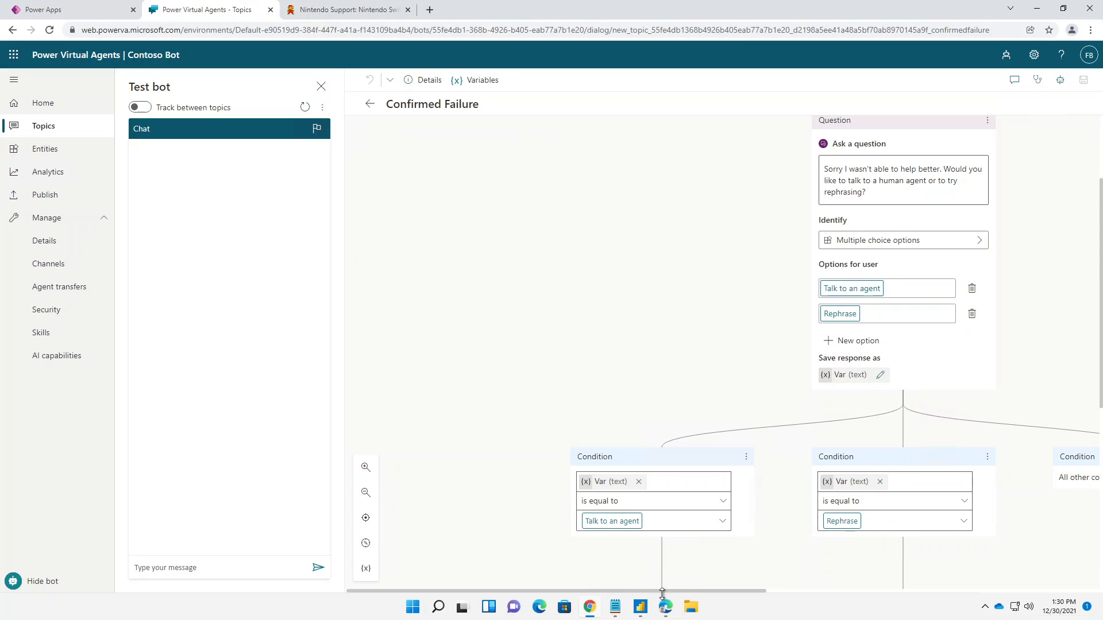
{"action": "left_click", "coordinate": [12, 32]}
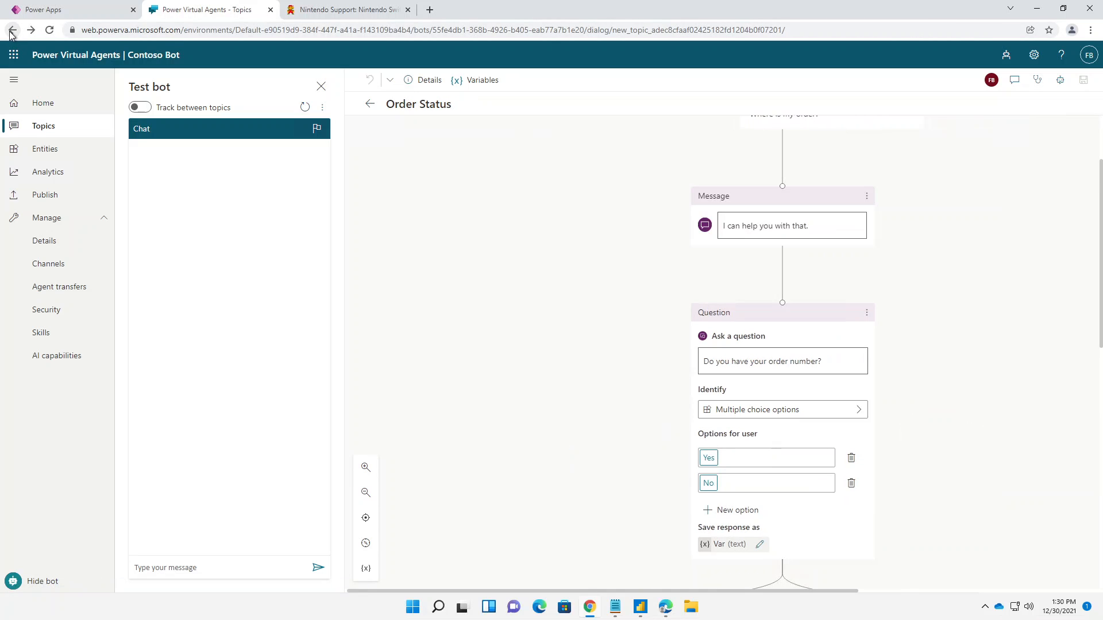
Step: Add a question under the Yes condition with the text "Please tell me your order number"
{"action": "scroll", "coordinate": [689, 380], "scroll_direction": "down", "scroll_amount": 4}
{"action": "scroll", "coordinate": [907, 521], "scroll_direction": "down", "scroll_amount": 4}
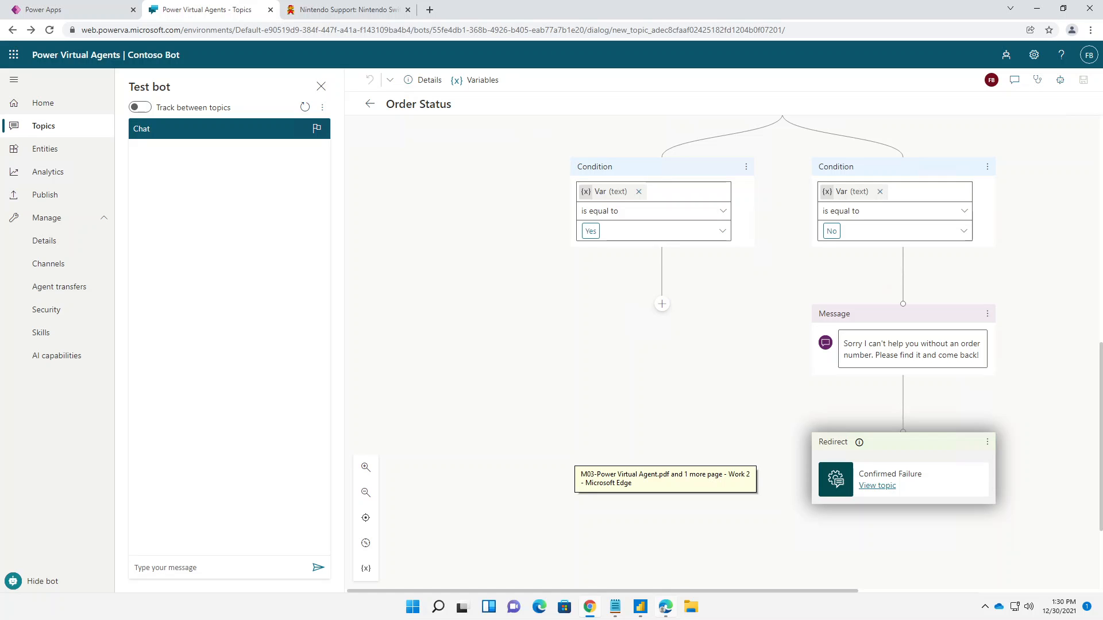
{"action": "left_click", "coordinate": [662, 304]}
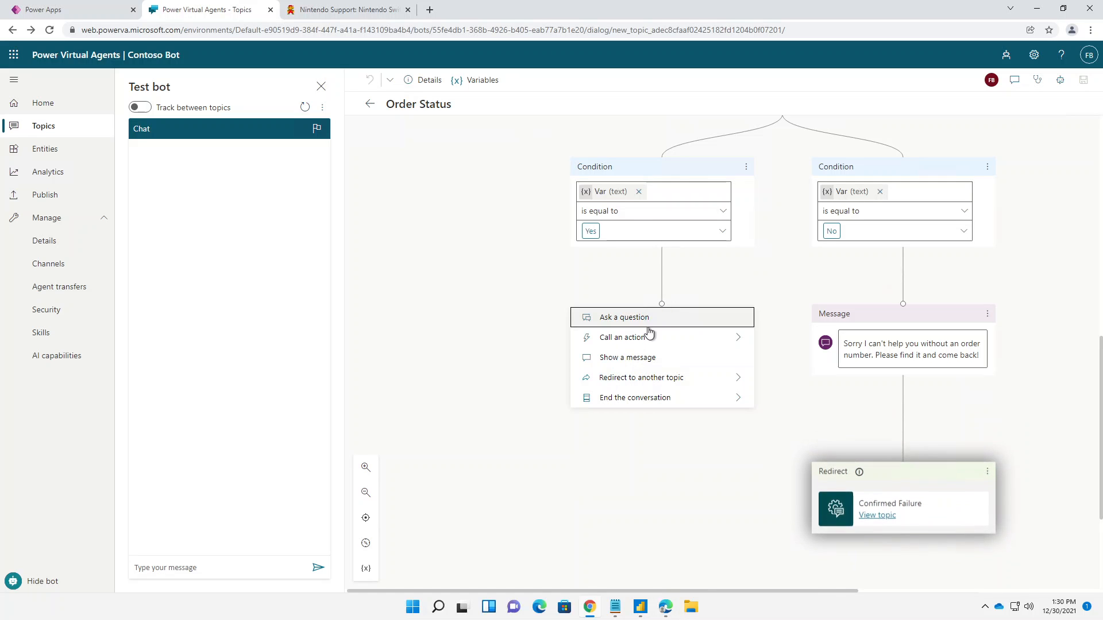
{"action": "left_click", "coordinate": [621, 319]}
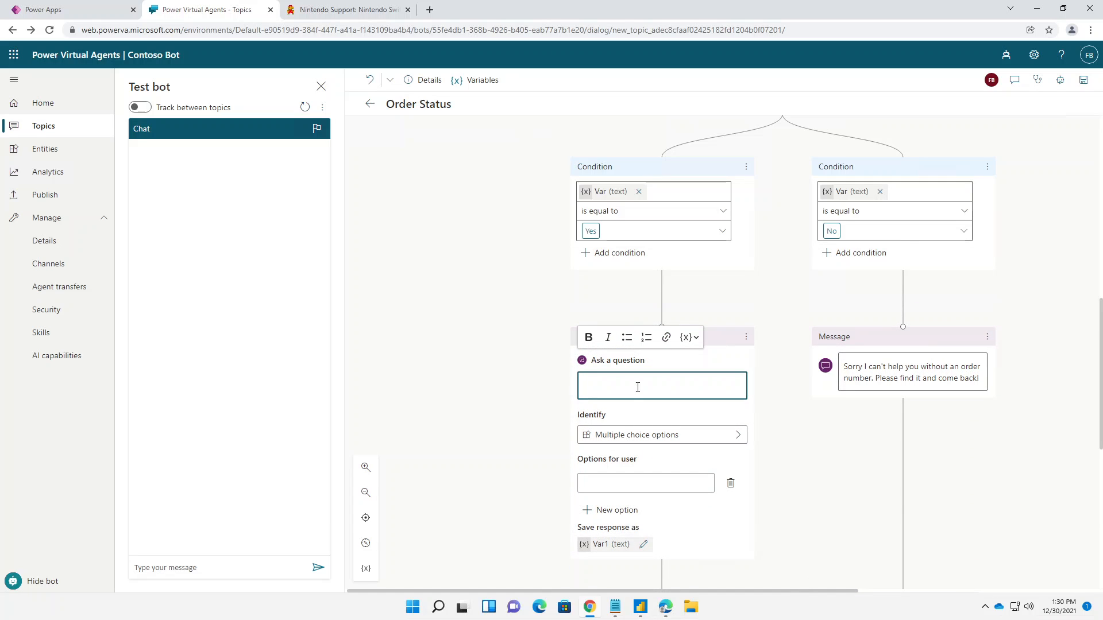
{"action": "type", "text": "Please "}
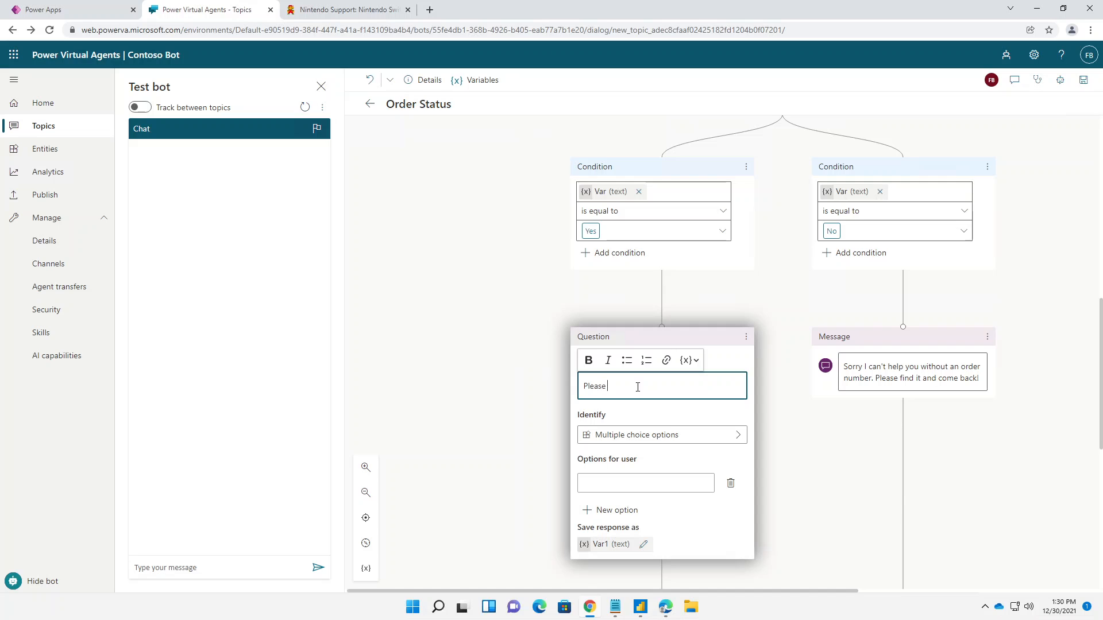
{"action": "type", "text": "tell me your order number."}
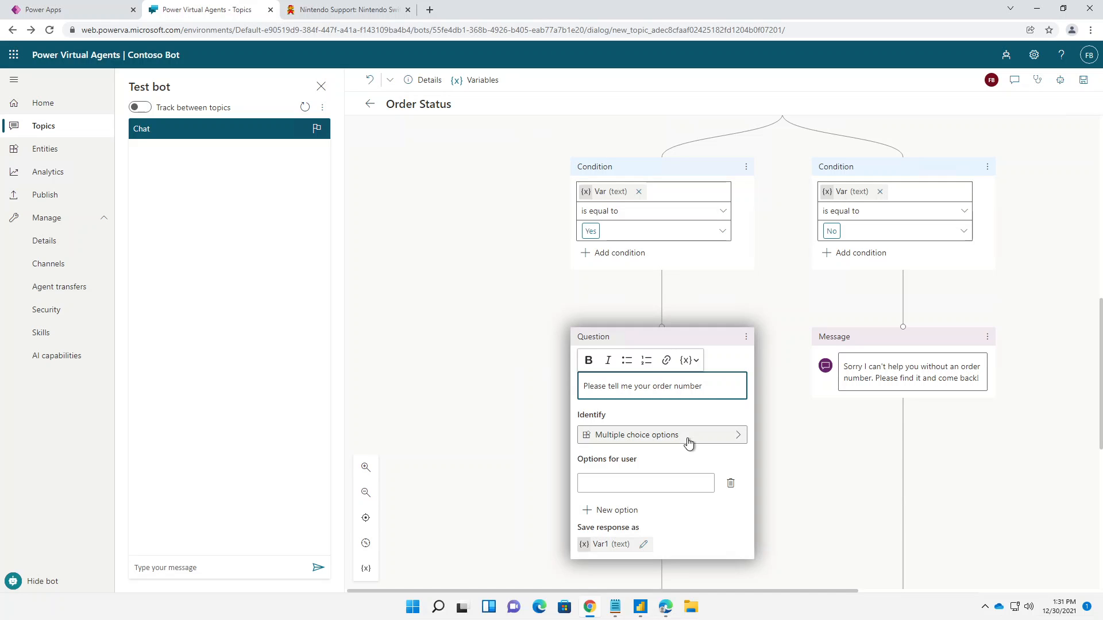
Step: Browse the entity types for the order number question and set it to identify the User's entire response
{"action": "left_click", "coordinate": [663, 441]}
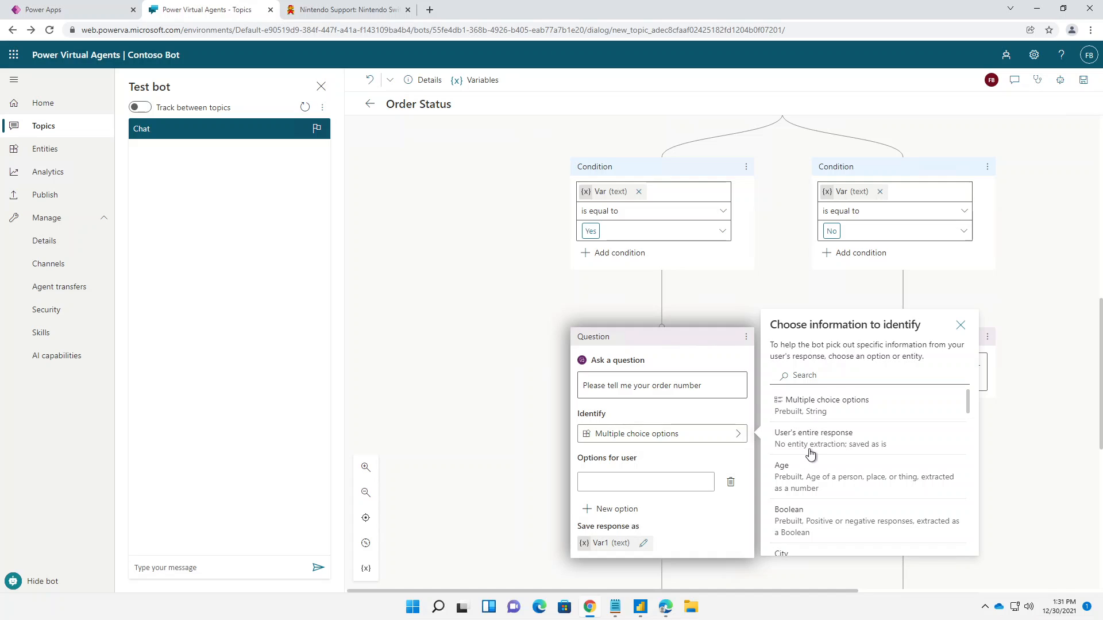
{"action": "scroll", "coordinate": [811, 455], "scroll_direction": "down", "scroll_amount": 1}
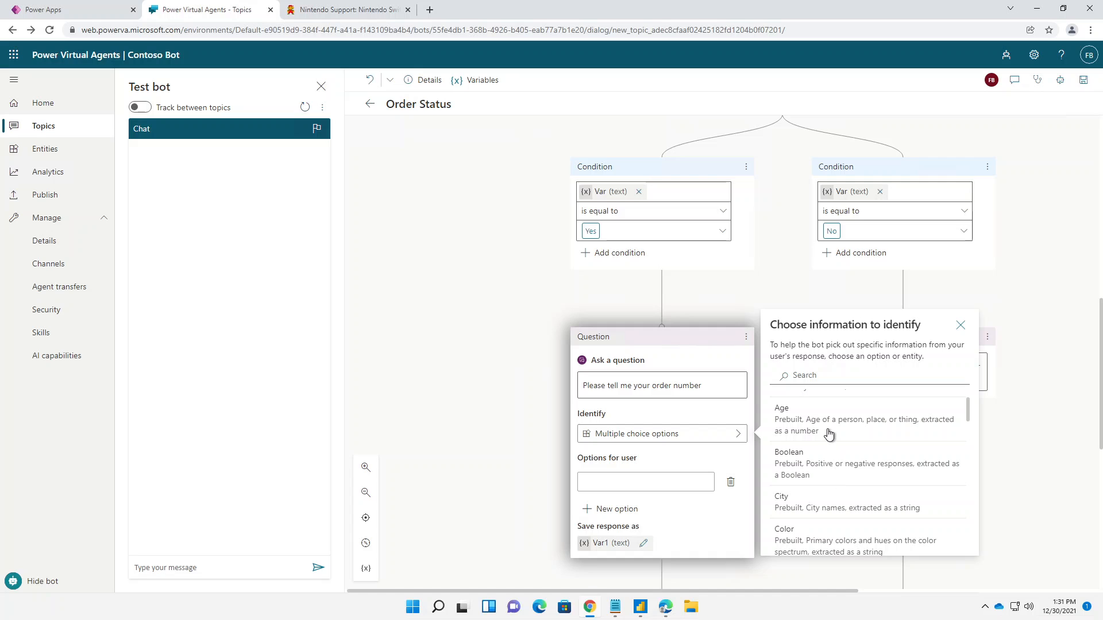
{"action": "scroll", "coordinate": [838, 480], "scroll_direction": "down", "scroll_amount": 6}
{"action": "scroll", "coordinate": [838, 482], "scroll_direction": "up", "scroll_amount": 6}
{"action": "scroll", "coordinate": [838, 483], "scroll_direction": "down", "scroll_amount": 12}
{"action": "scroll", "coordinate": [840, 483], "scroll_direction": "up", "scroll_amount": 6}
{"action": "scroll", "coordinate": [840, 481], "scroll_direction": "up", "scroll_amount": 8}
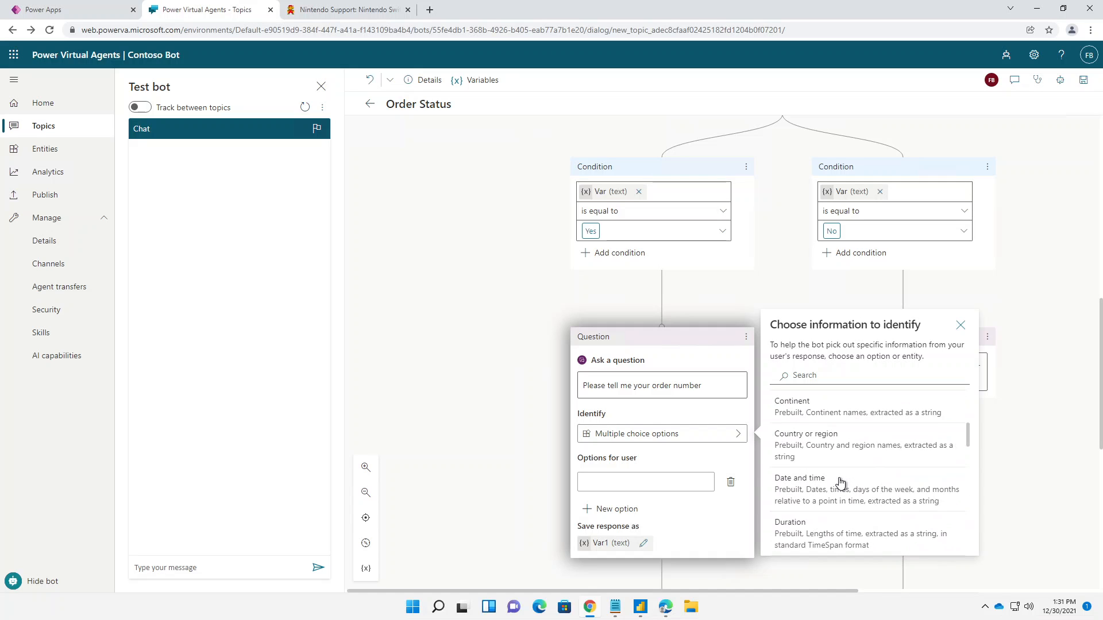
{"action": "scroll", "coordinate": [840, 481], "scroll_direction": "down", "scroll_amount": 8}
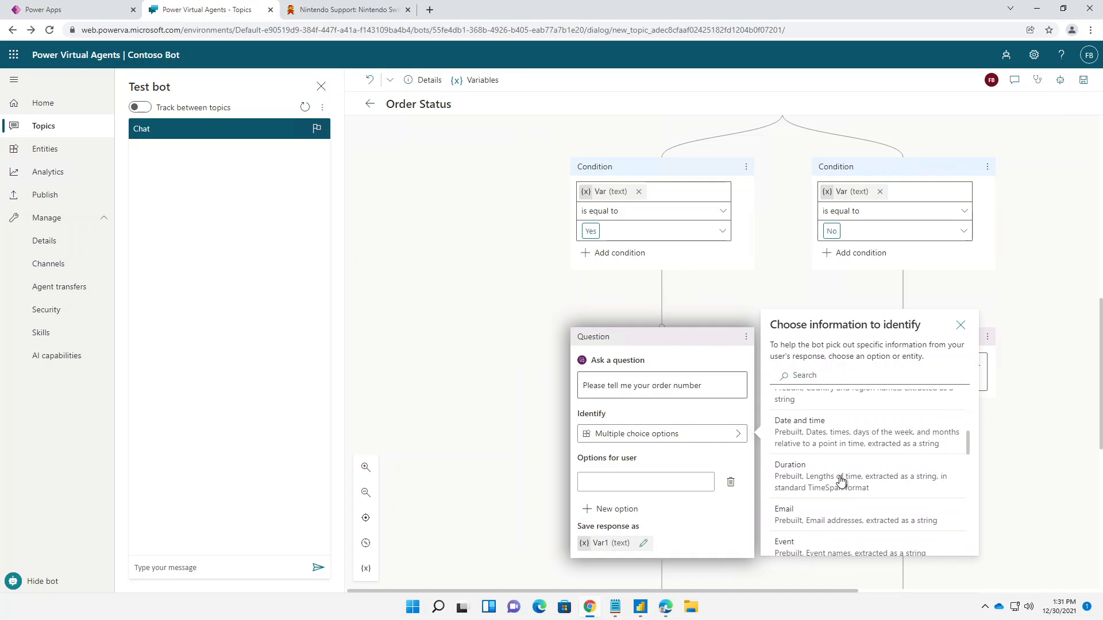
{"action": "scroll", "coordinate": [842, 480], "scroll_direction": "up", "scroll_amount": 8}
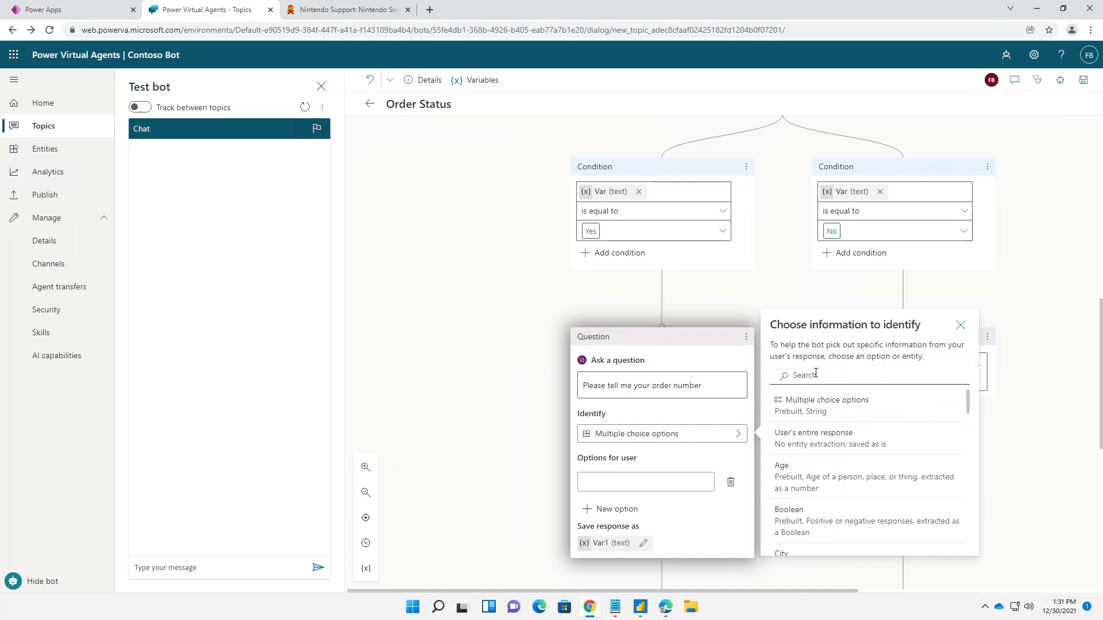
{"action": "left_click", "coordinate": [796, 441]}
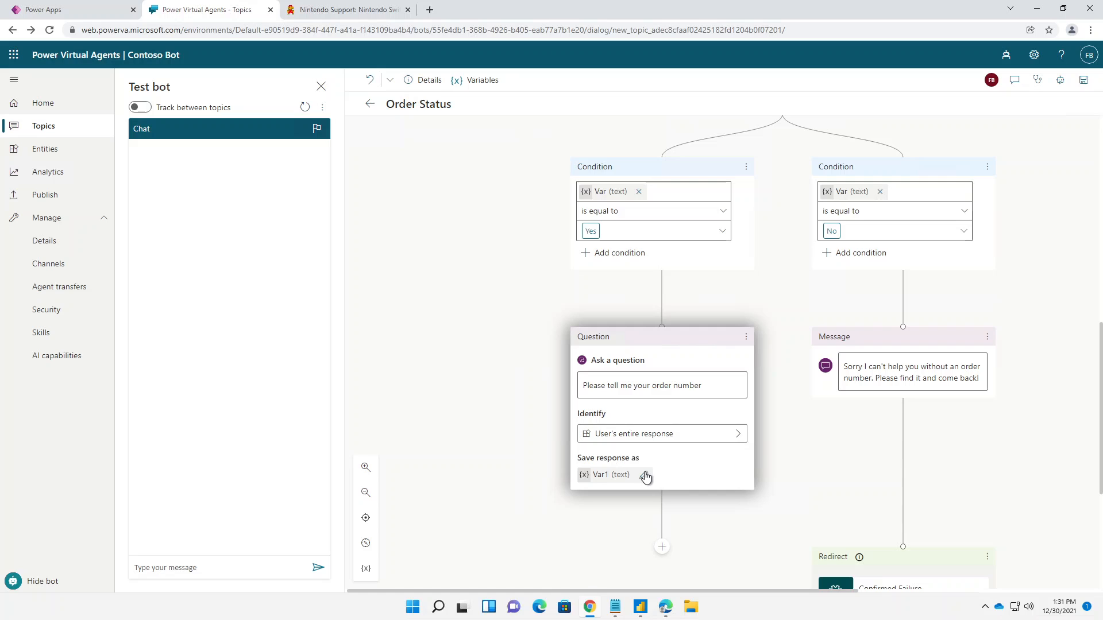
Step: Rename the order number question's response variable to OrderNumber and close its variable properties
{"action": "left_click", "coordinate": [645, 476]}
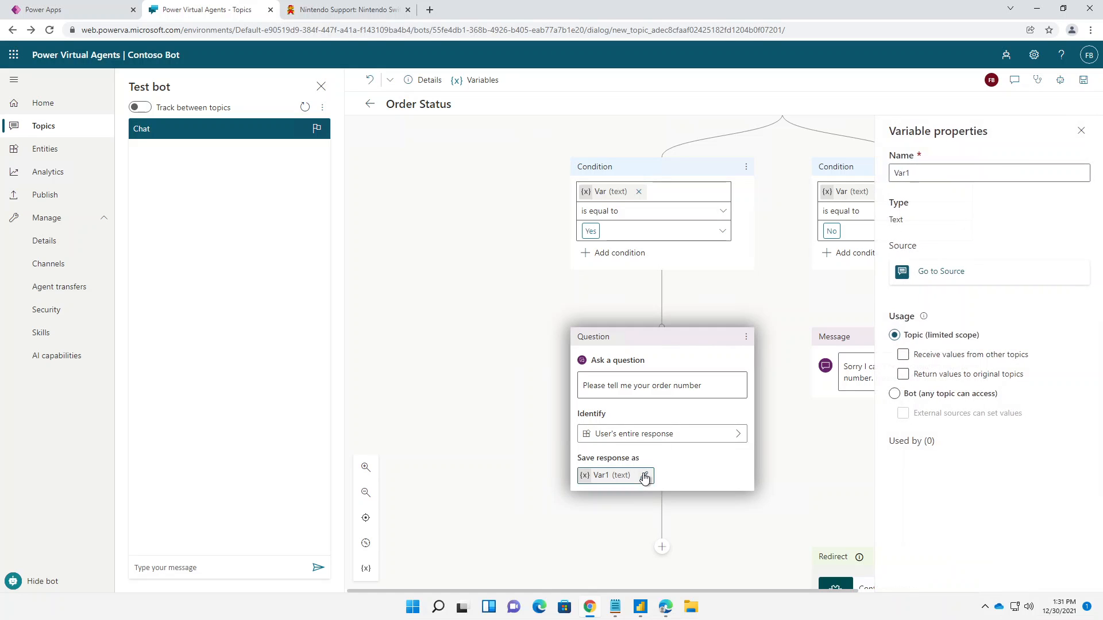
{"action": "left_click_drag", "start_coordinate": [916, 179], "coordinate": [885, 179]}
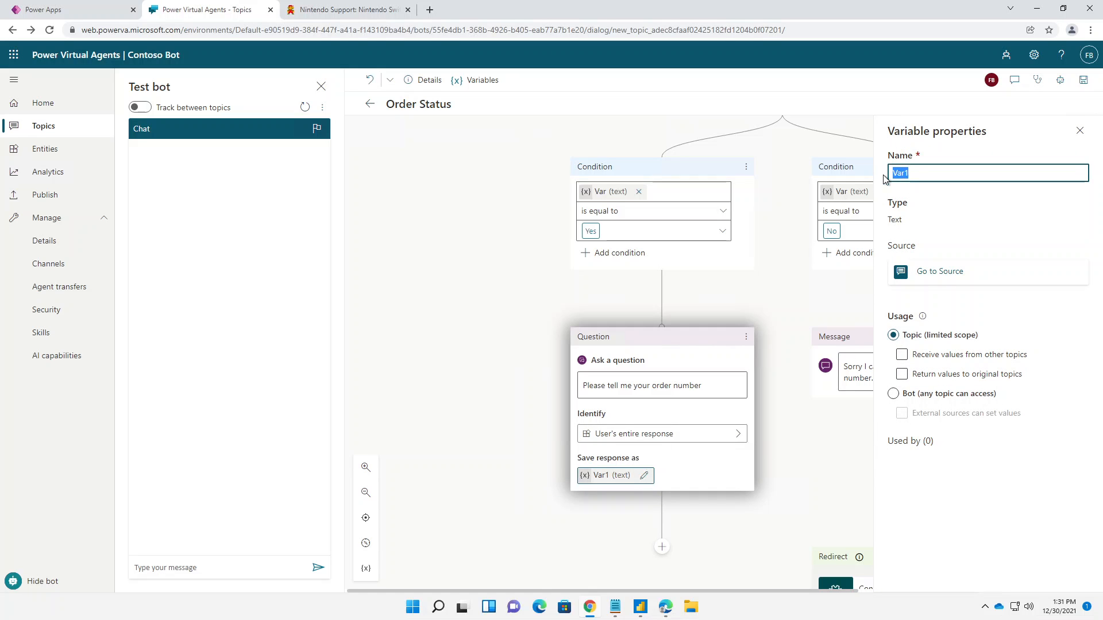
{"action": "type", "text": "OrderNumber"}
{"action": "left_click", "coordinate": [1002, 484]}
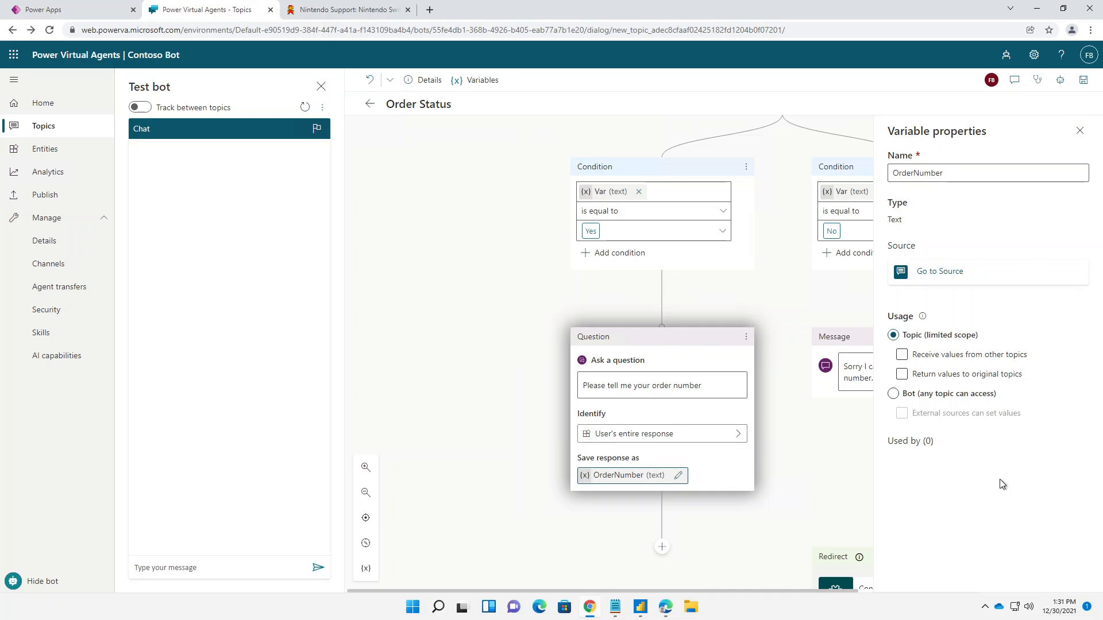
{"action": "left_click", "coordinate": [948, 395]}
{"action": "left_click", "coordinate": [839, 470]}
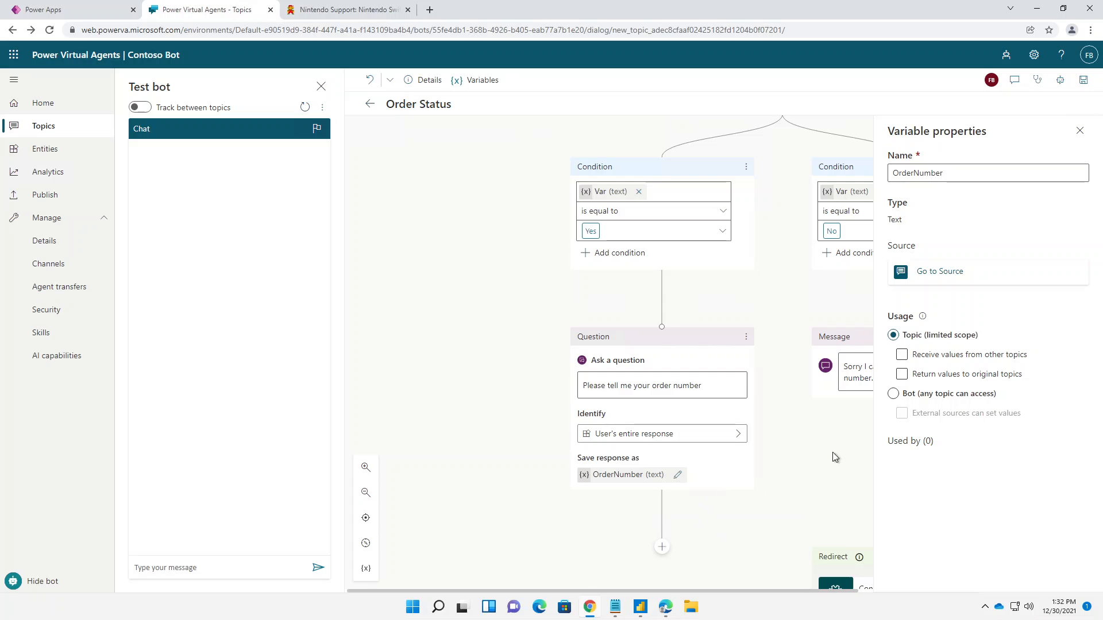
{"action": "left_click", "coordinate": [1080, 130]}
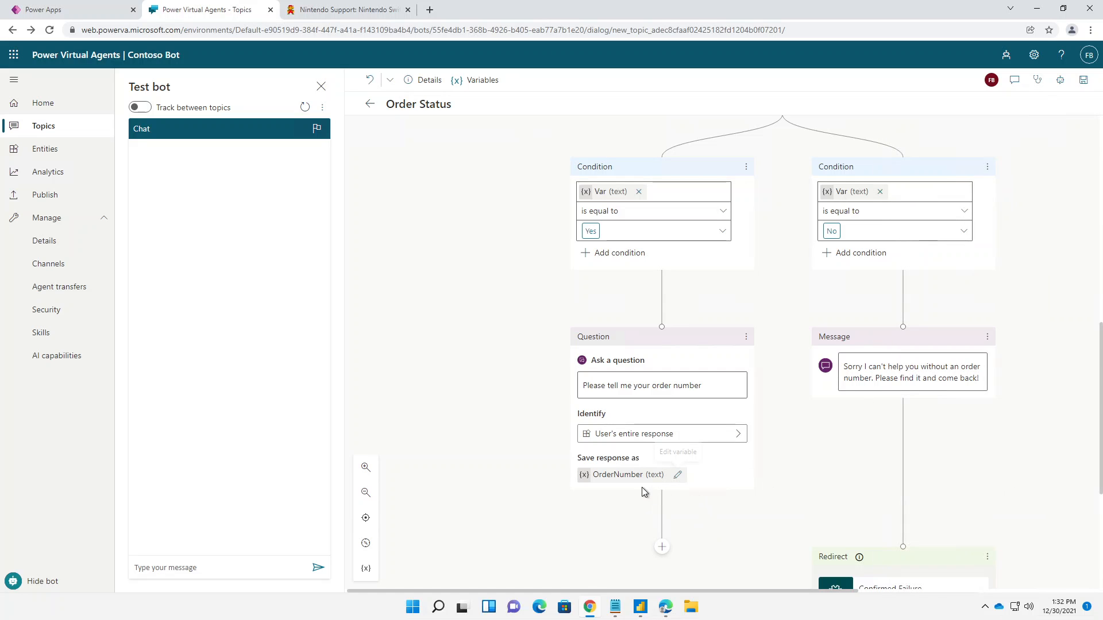
Step: Add a second question after the order number question, reading "Your order number is" followed by the OrderNumber variable
{"action": "scroll", "coordinate": [628, 493], "scroll_direction": "down", "scroll_amount": 1}
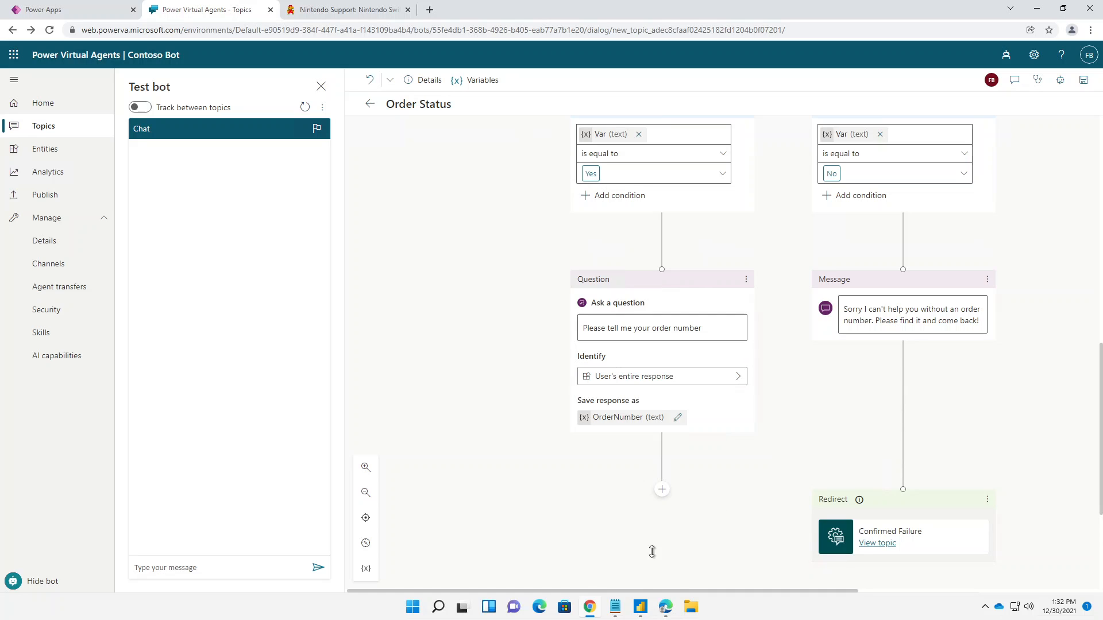
{"action": "left_click", "coordinate": [662, 490]}
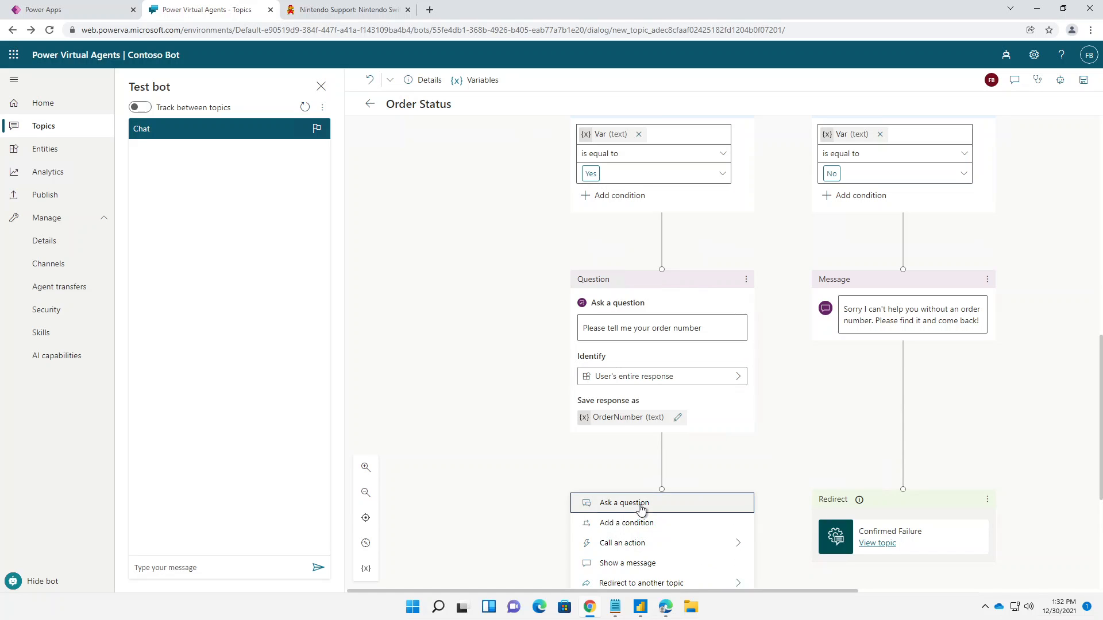
{"action": "left_click", "coordinate": [642, 506]}
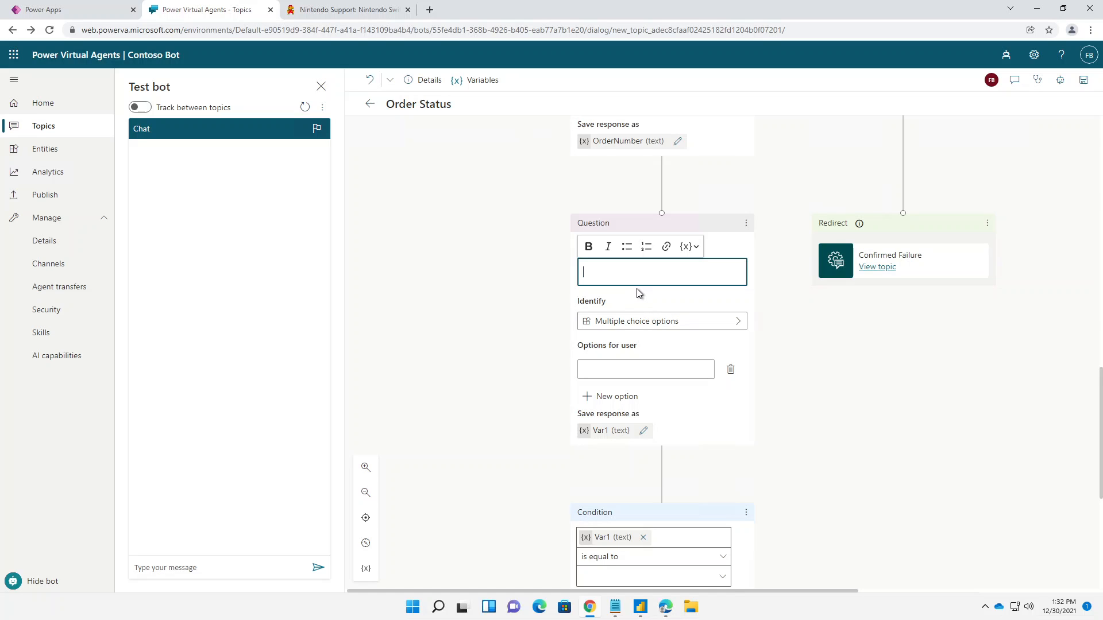
{"action": "type", "text": "Your order numner"}
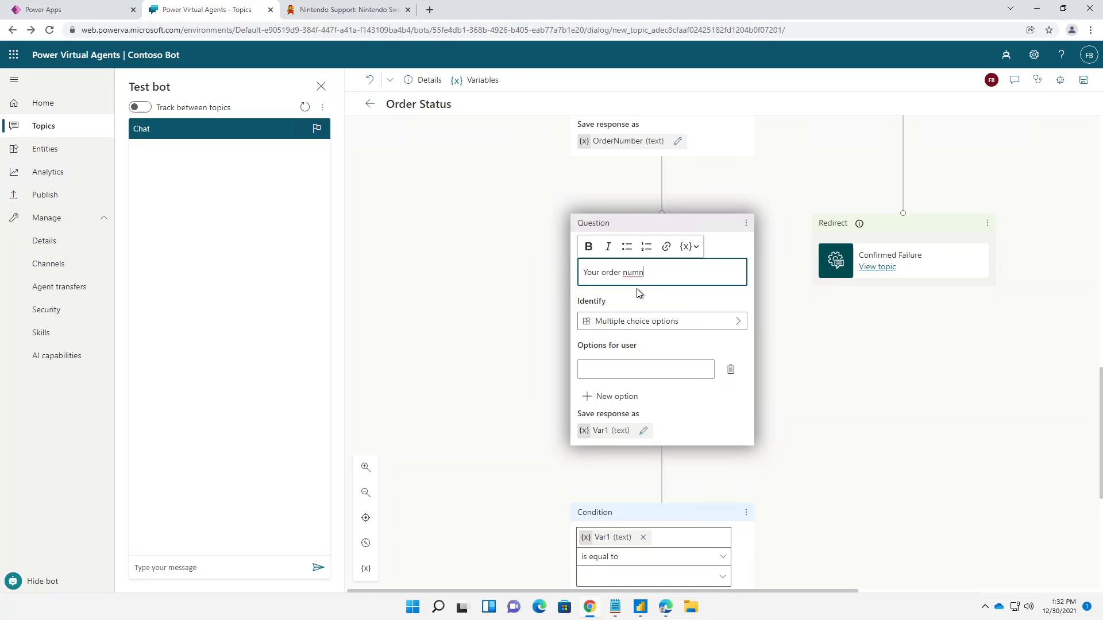
{"action": "key", "text": "BackSpace"}
{"action": "type", "text": "ber is"}
{"action": "left_click", "coordinate": [698, 248]}
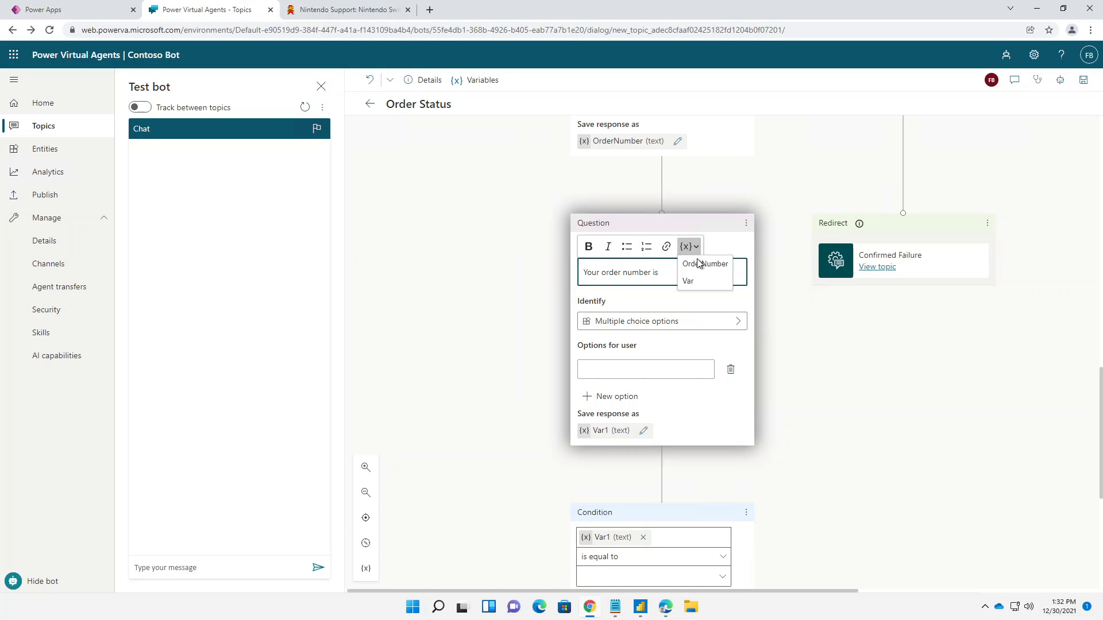
{"action": "left_click", "coordinate": [697, 262]}
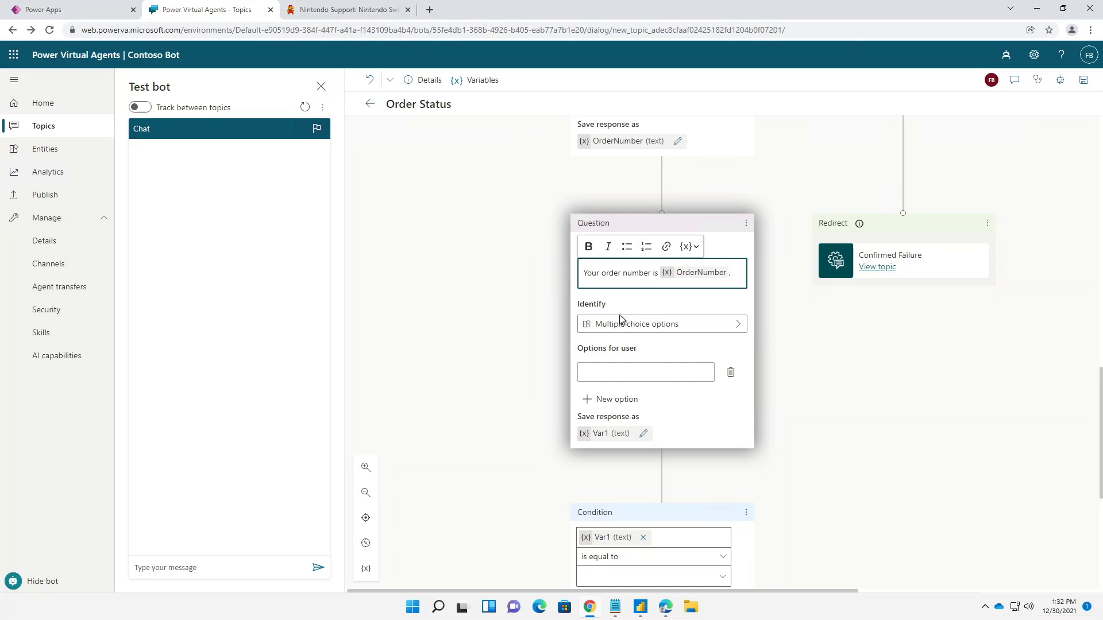
Step: Add "Is this correct?" on a new line below the OrderNumber variable in the question text
{"action": "left_click", "coordinate": [740, 276]}
{"action": "key", "text": "Return"}
{"action": "key", "text": "Return"}
{"action": "key", "text": "BackSpace"}
{"action": "type", "text": "Is this co"}
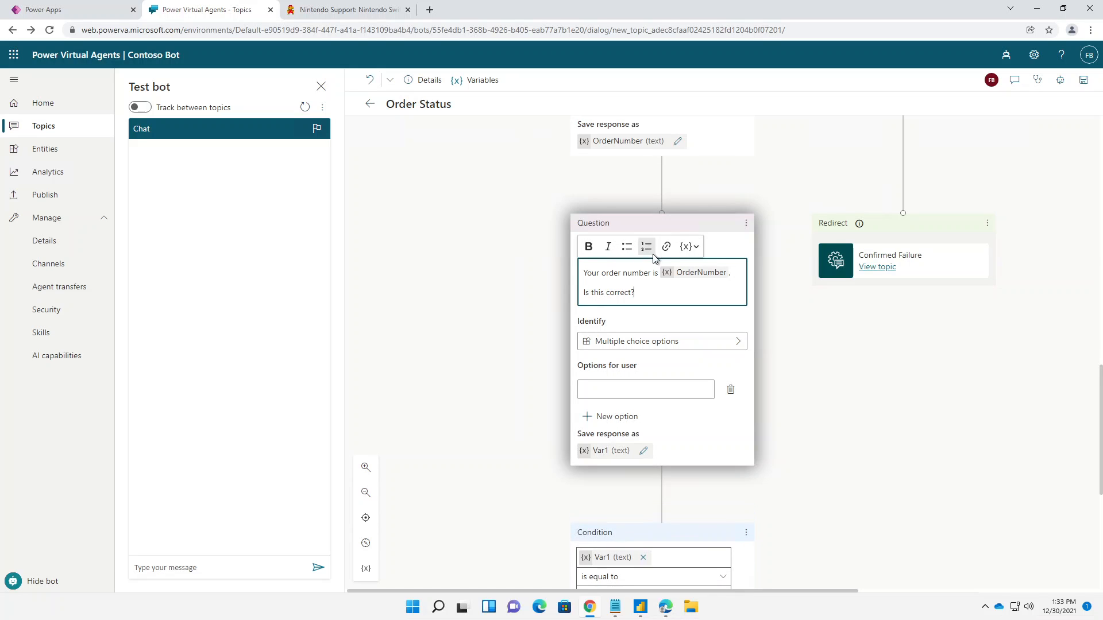
{"action": "type", "text": "rrect?"}
Step: Italicize "Is this correct?" and apply bold to the OrderNumber variable in the question text
{"action": "left_click_drag", "start_coordinate": [637, 293], "coordinate": [582, 294]}
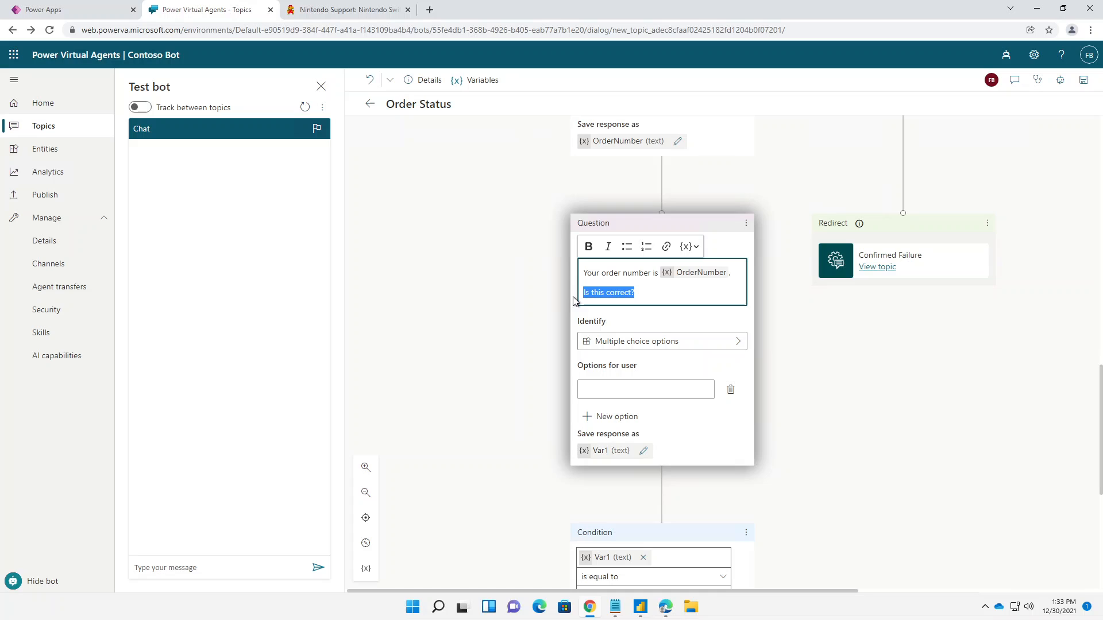
{"action": "left_click", "coordinate": [608, 247]}
{"action": "left_click", "coordinate": [655, 297]}
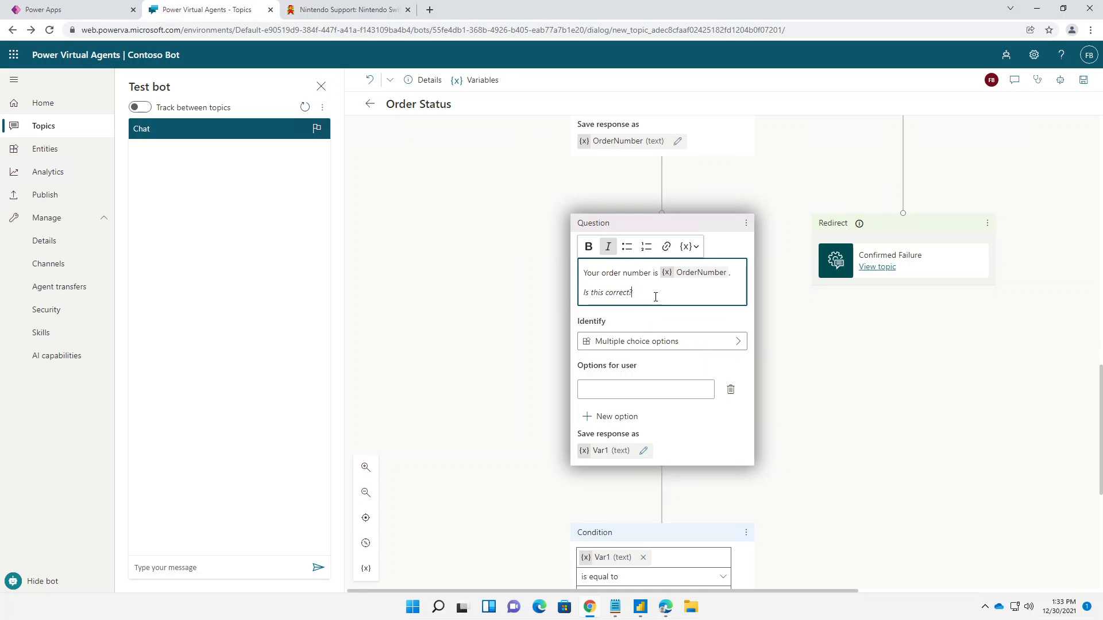
{"action": "left_click_drag", "start_coordinate": [738, 273], "coordinate": [658, 276]}
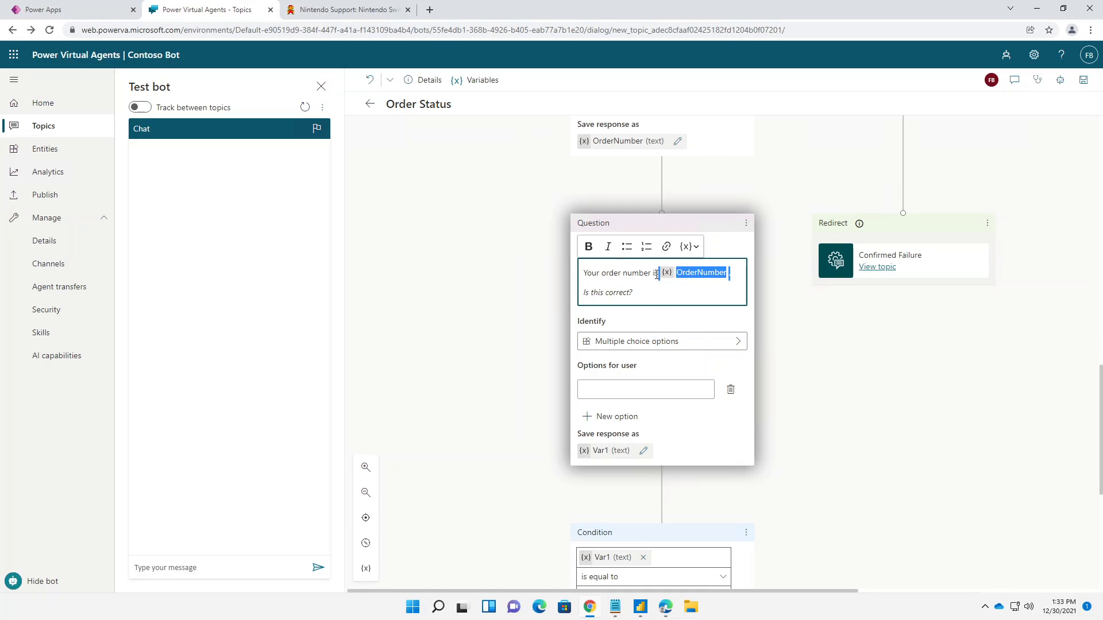
{"action": "left_click", "coordinate": [588, 246]}
{"action": "left_click", "coordinate": [665, 297]}
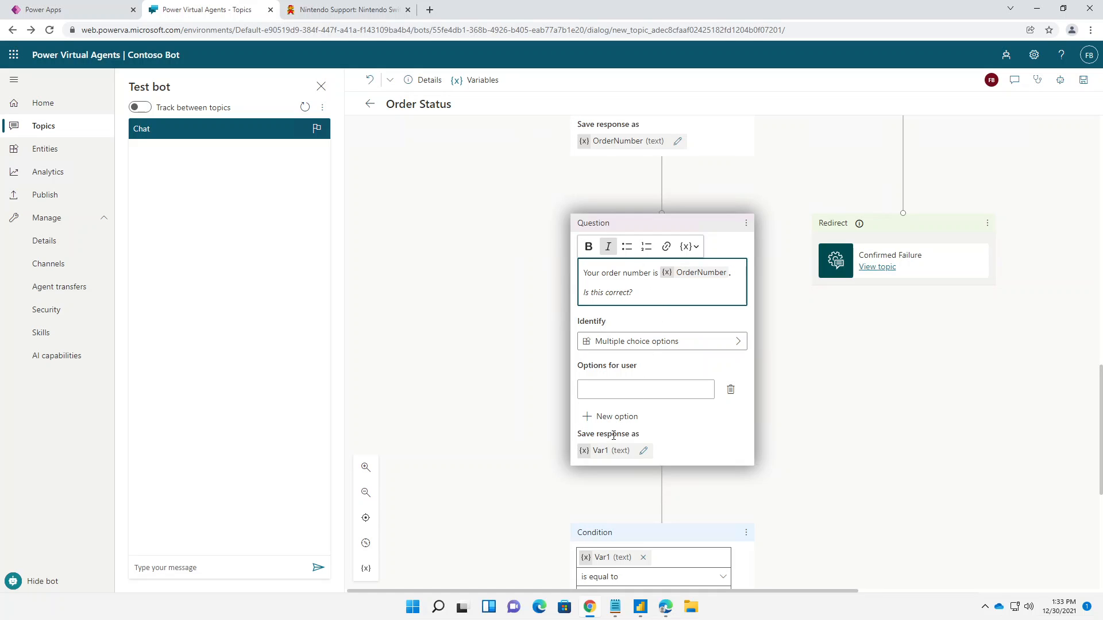
Step: Give the order number confirmation question the answer options Yes and No
{"action": "left_click", "coordinate": [618, 396]}
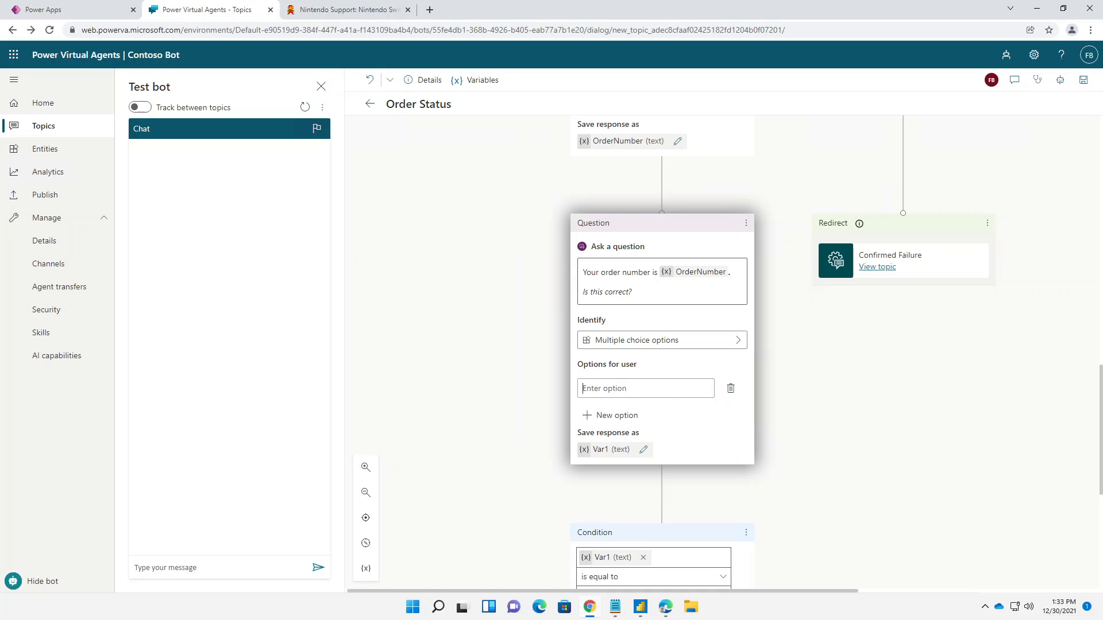
{"action": "type", "text": "Yesy"}
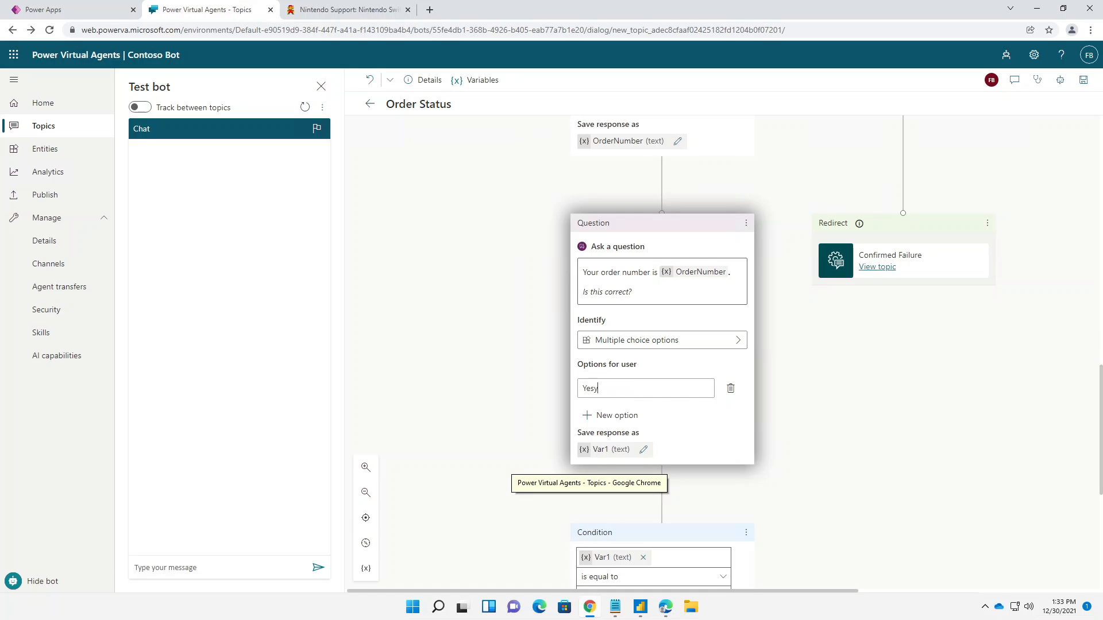
{"action": "key", "text": "BackSpace"}
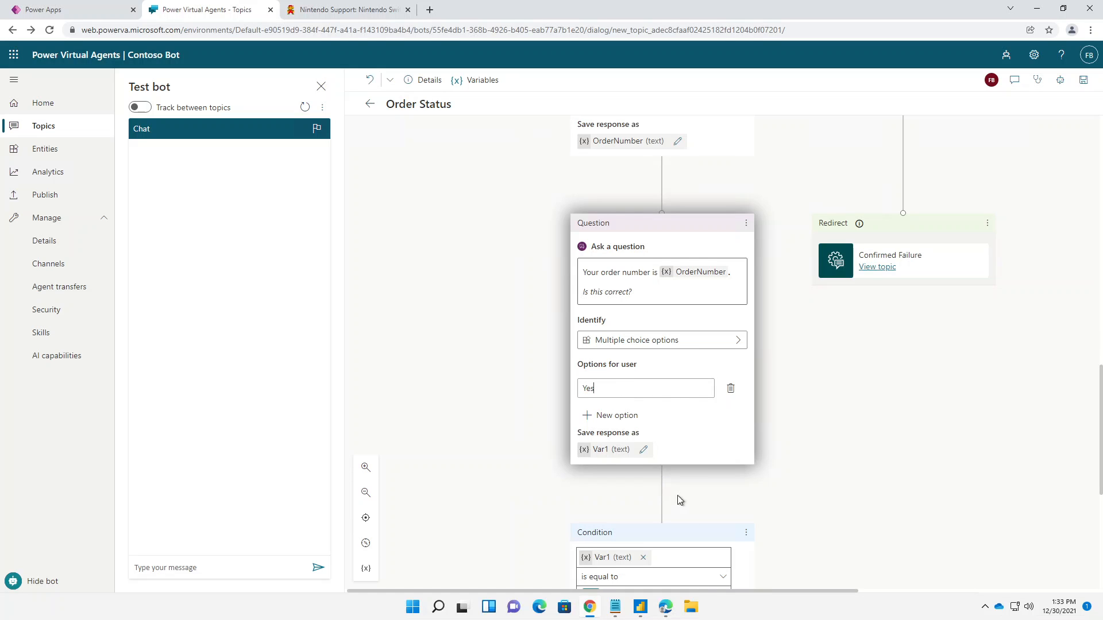
{"action": "left_click", "coordinate": [638, 419]}
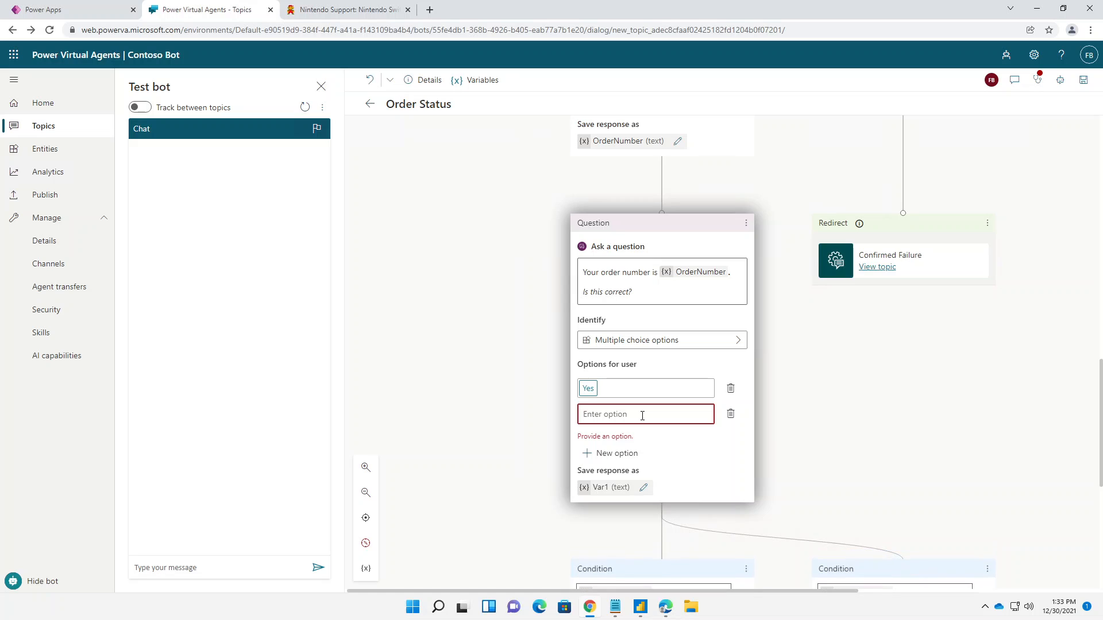
{"action": "type", "text": "No"}
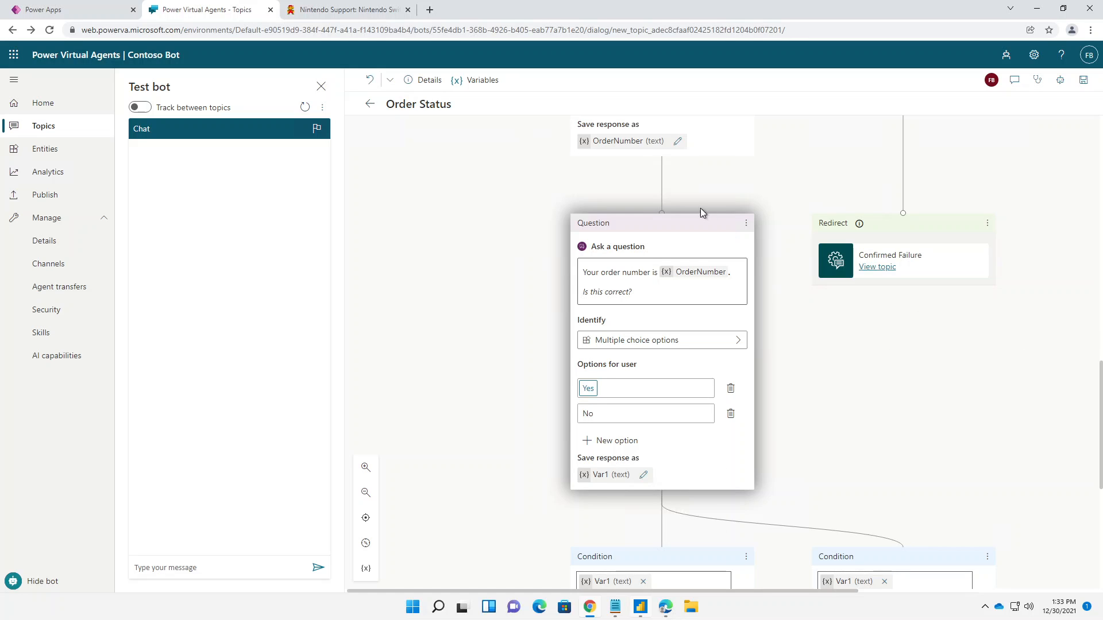
{"action": "scroll", "coordinate": [1001, 355], "scroll_direction": "down", "scroll_amount": 5}
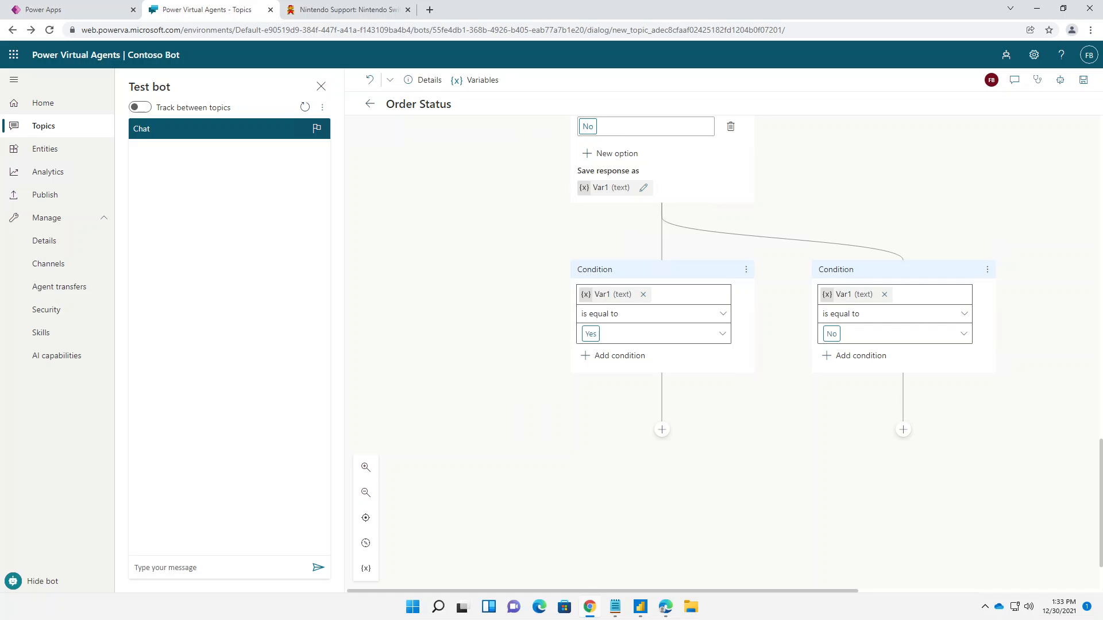
{"action": "left_click", "coordinate": [904, 431]}
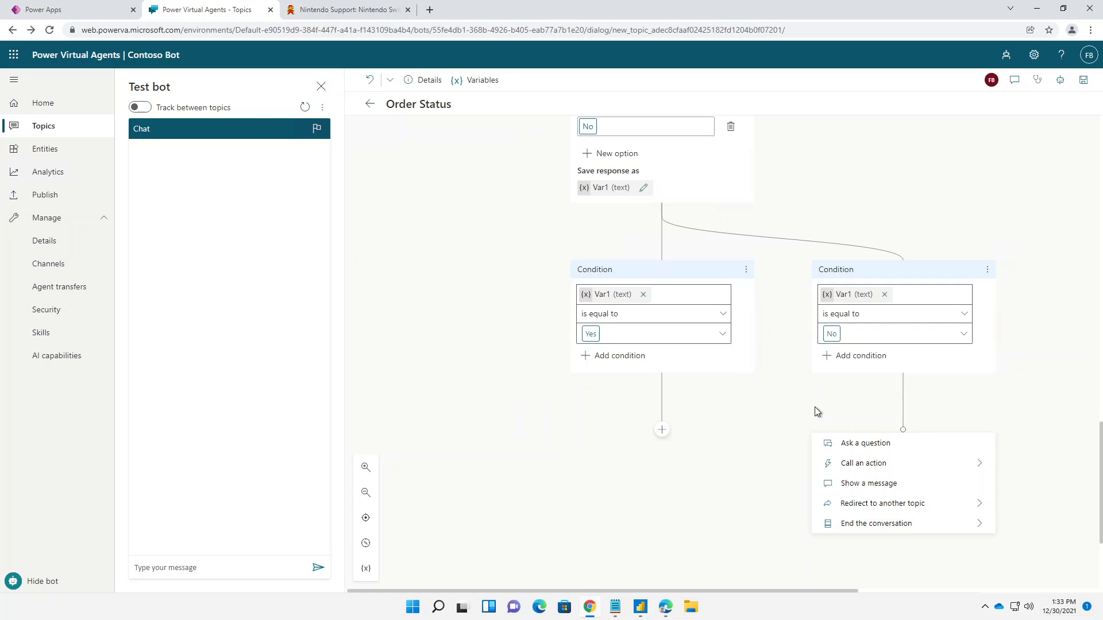
{"action": "left_click_drag", "start_coordinate": [902, 432], "coordinate": [851, 390]}
Step: Link the No condition of the order number confirmation back to the "Please tell me your order number" question
{"action": "left_click", "coordinate": [365, 492]}
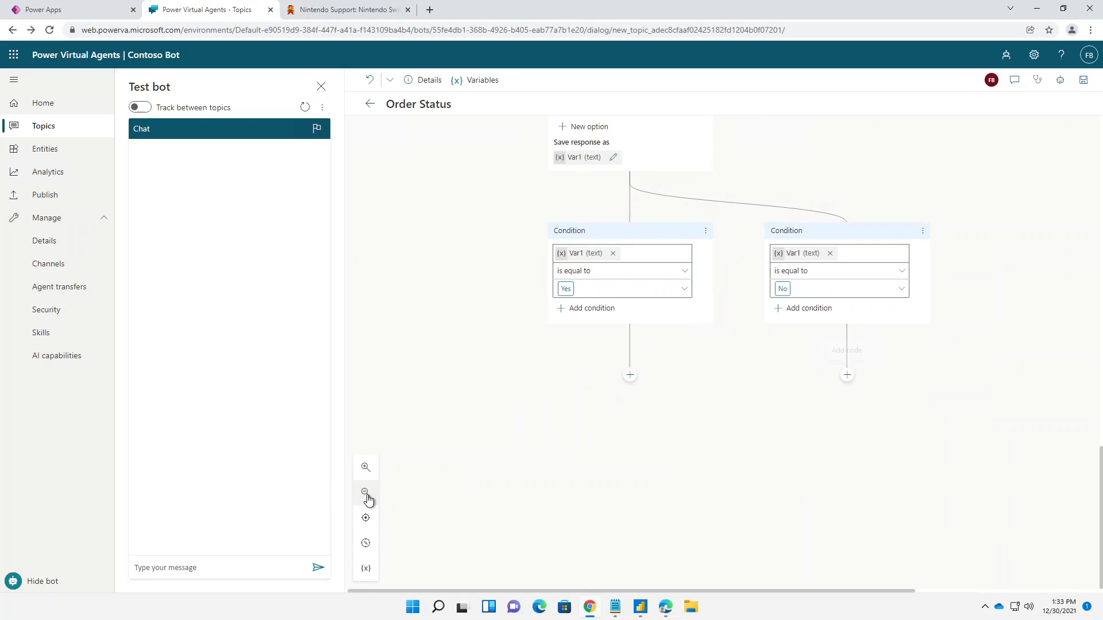
{"action": "left_click", "coordinate": [366, 493]}
{"action": "scroll", "coordinate": [661, 439], "scroll_direction": "up", "scroll_amount": 2}
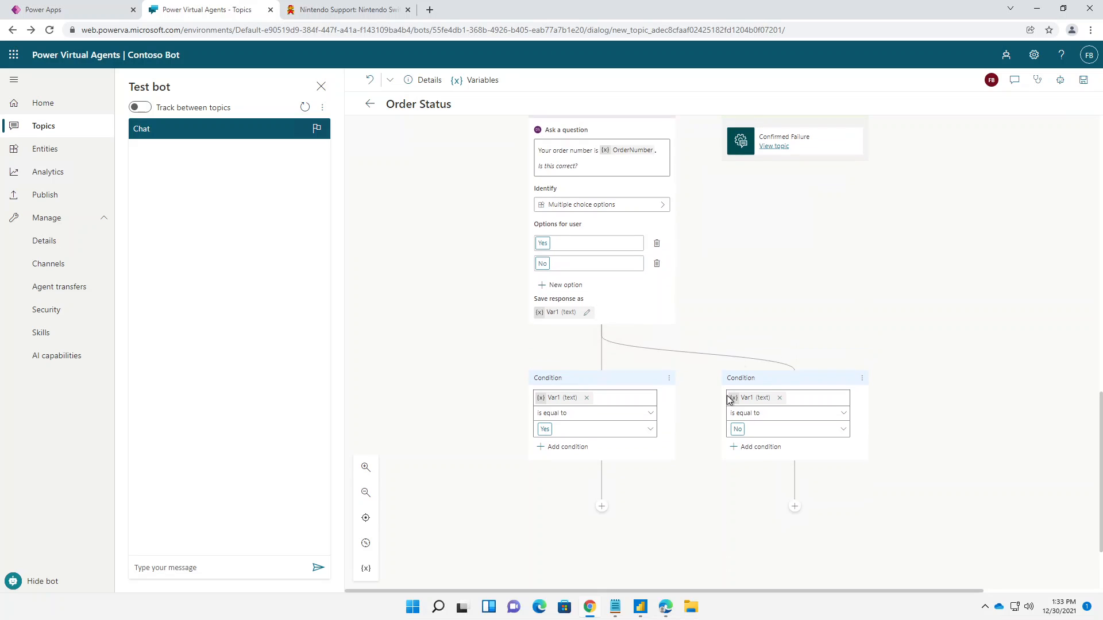
{"action": "scroll", "coordinate": [805, 259], "scroll_direction": "up", "scroll_amount": 1}
{"action": "scroll", "coordinate": [829, 330], "scroll_direction": "up", "scroll_amount": 2}
{"action": "scroll", "coordinate": [813, 310], "scroll_direction": "down", "scroll_amount": 1}
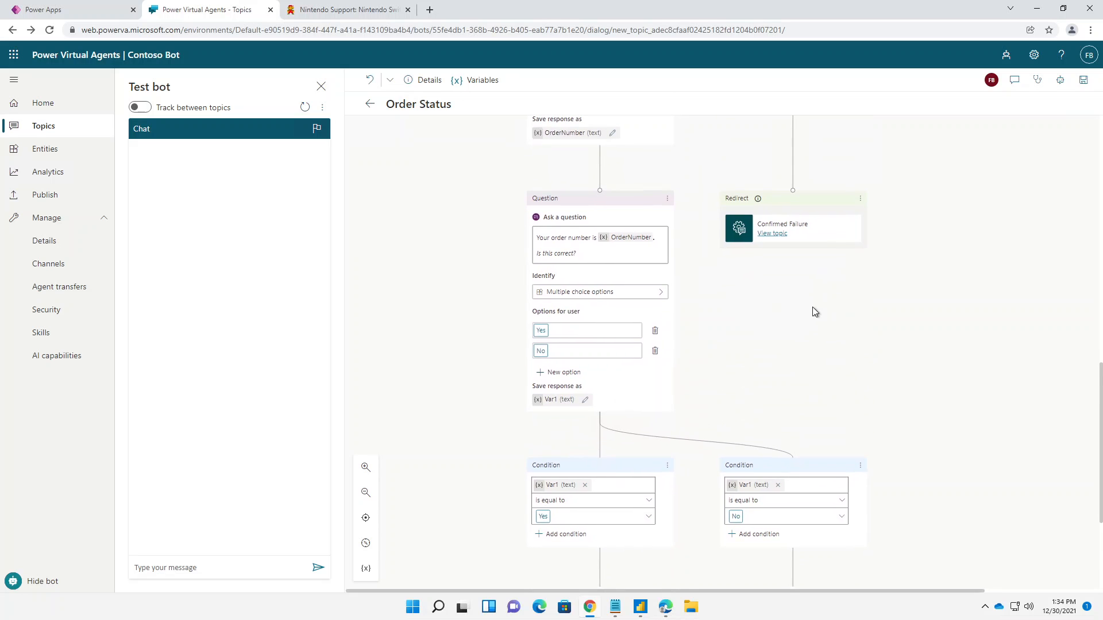
{"action": "left_click", "coordinate": [374, 495]}
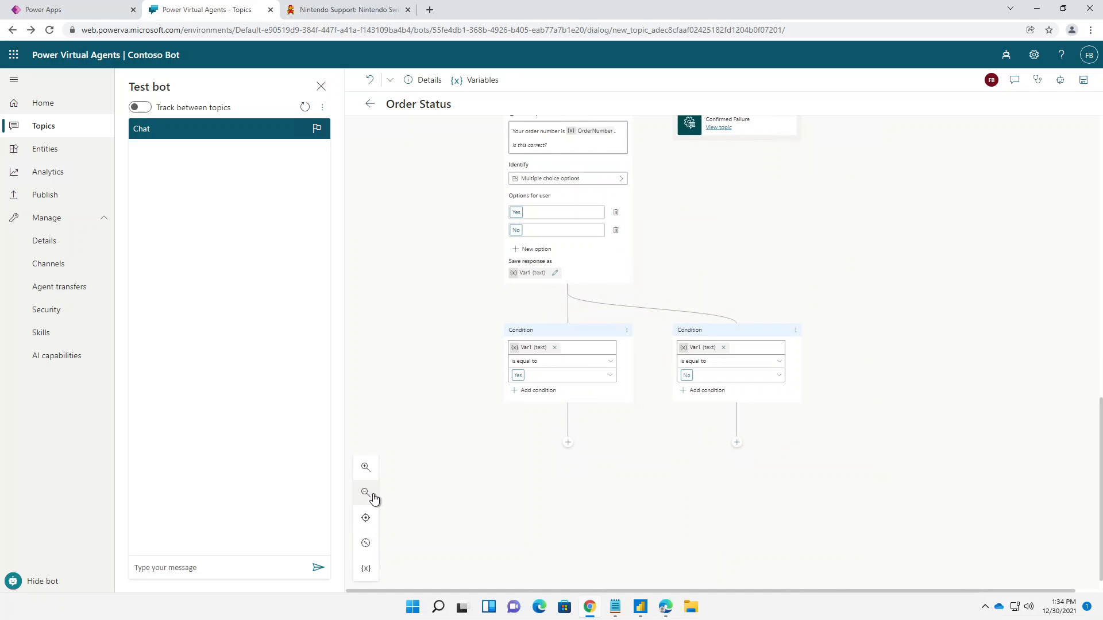
{"action": "left_click", "coordinate": [374, 495]}
{"action": "scroll", "coordinate": [844, 368], "scroll_direction": "up", "scroll_amount": 3}
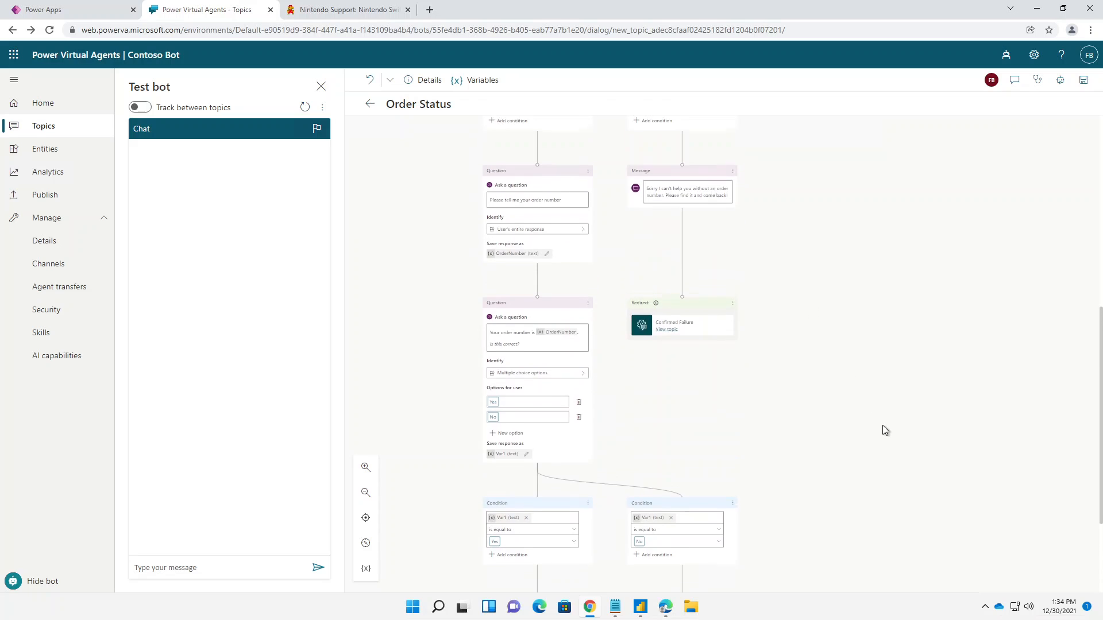
{"action": "scroll", "coordinate": [853, 364], "scroll_direction": "down", "scroll_amount": 1}
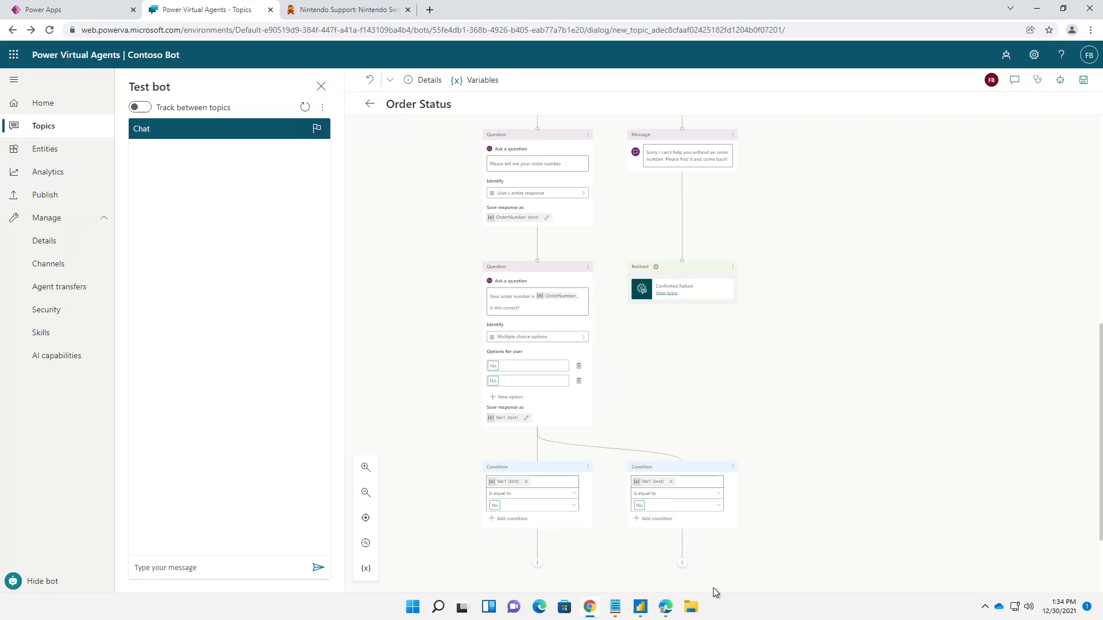
{"action": "left_click", "coordinate": [682, 563]}
{"action": "left_click_drag", "start_coordinate": [741, 549], "coordinate": [771, 524]}
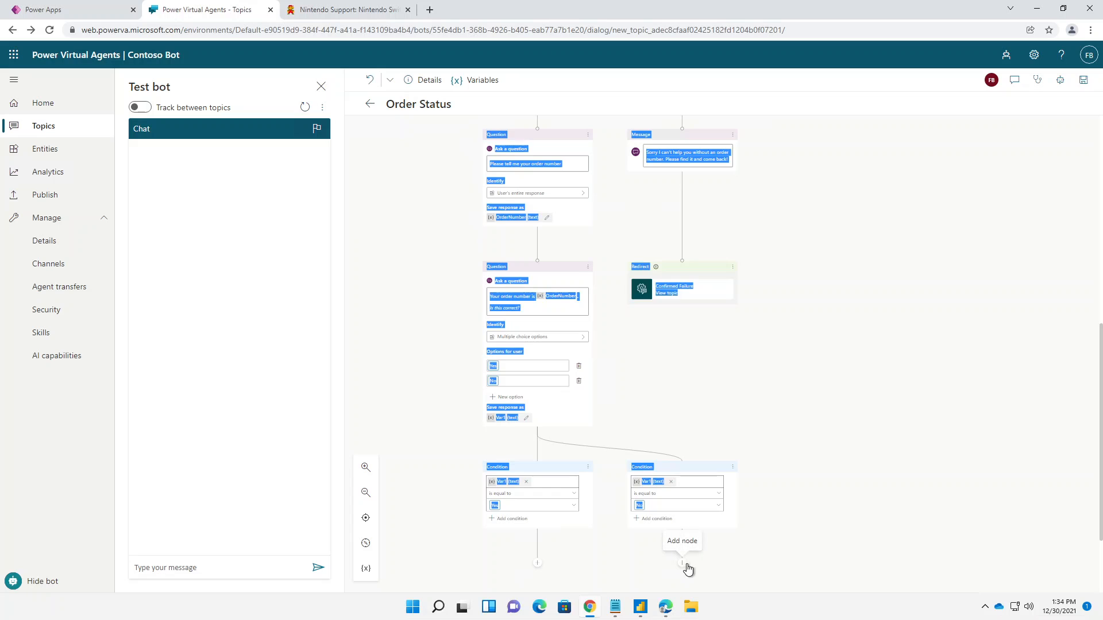
{"action": "left_click_drag", "start_coordinate": [686, 566], "coordinate": [718, 571]}
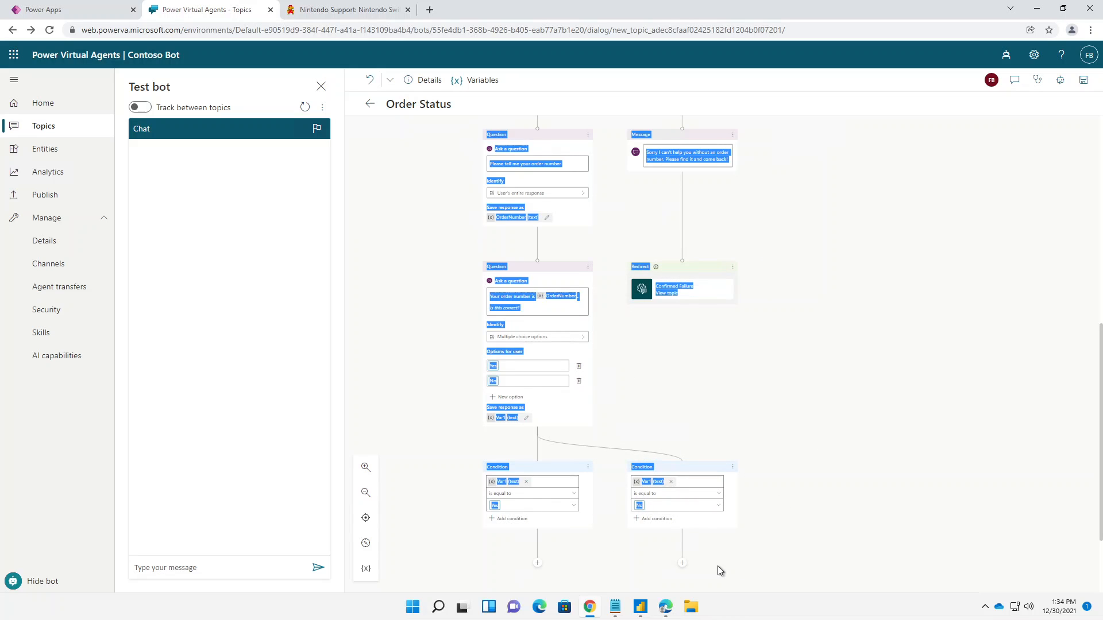
{"action": "left_click", "coordinate": [683, 564]}
{"action": "left_click_drag", "start_coordinate": [682, 562], "coordinate": [539, 164]}
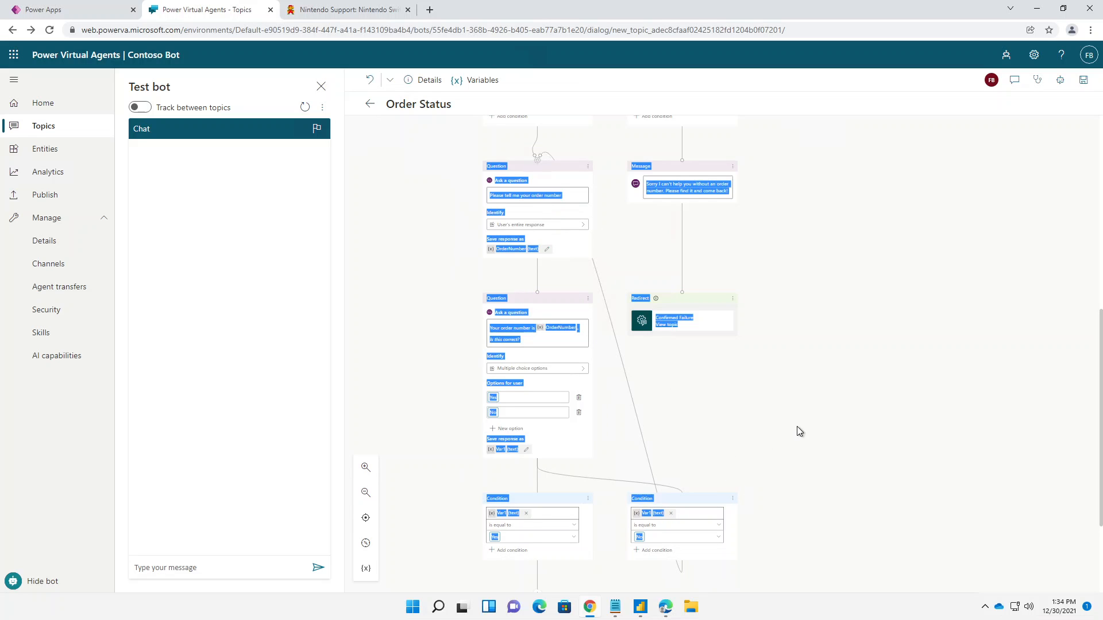
{"action": "left_click", "coordinate": [504, 338]}
{"action": "left_click", "coordinate": [777, 478]}
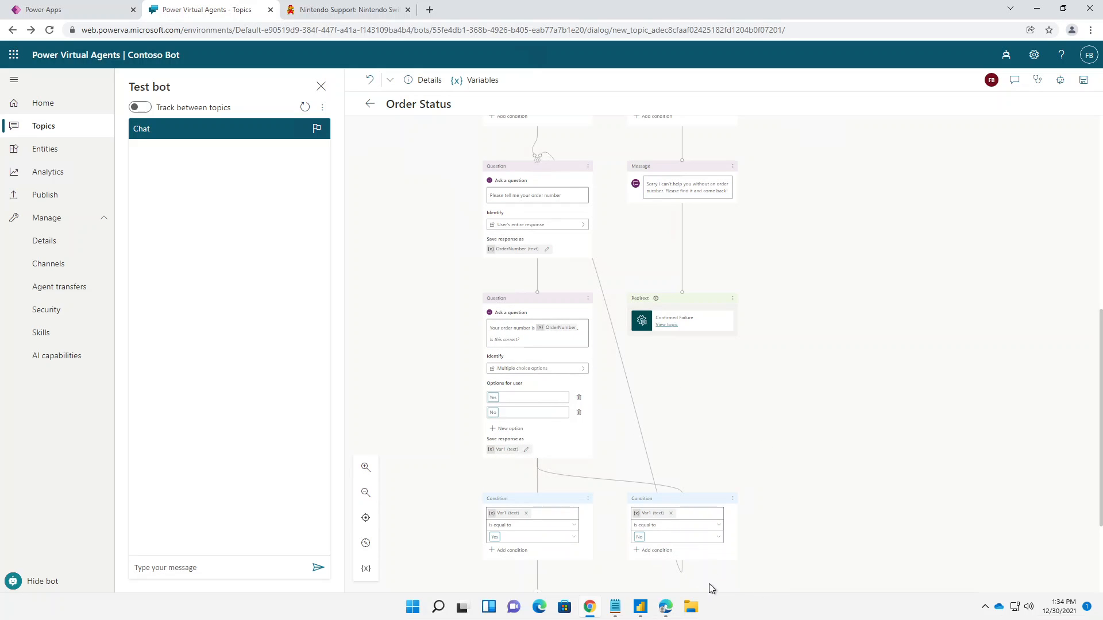
Step: Examine the link running from the No condition back to the order number question and the nodes around it
{"action": "scroll", "coordinate": [414, 371], "scroll_direction": "down", "scroll_amount": 1}
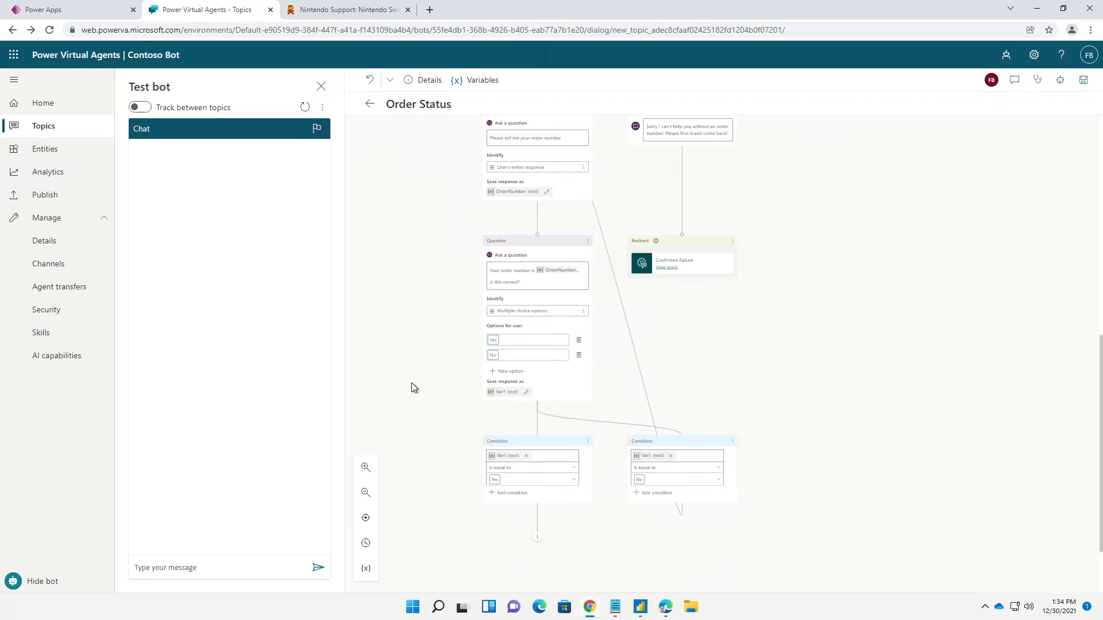
{"action": "left_click", "coordinate": [366, 493]}
{"action": "left_click", "coordinate": [370, 468]}
{"action": "left_click", "coordinate": [370, 469]}
{"action": "left_click", "coordinate": [370, 469]}
{"action": "left_click", "coordinate": [370, 469]}
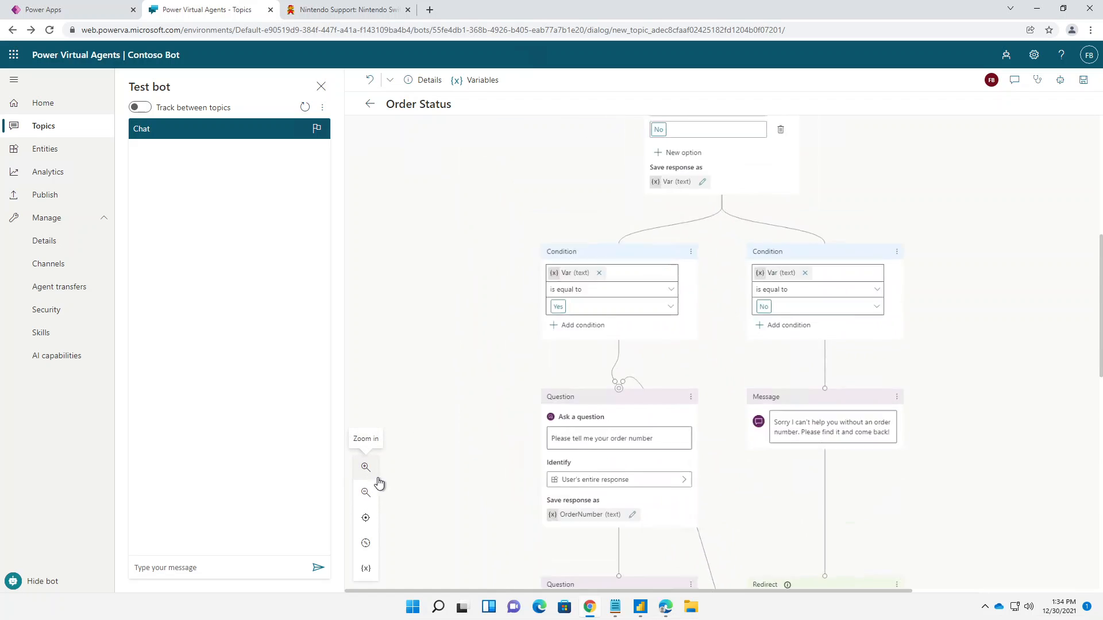
{"action": "scroll", "coordinate": [492, 419], "scroll_direction": "down", "scroll_amount": 5}
{"action": "scroll", "coordinate": [495, 424], "scroll_direction": "down", "scroll_amount": 2}
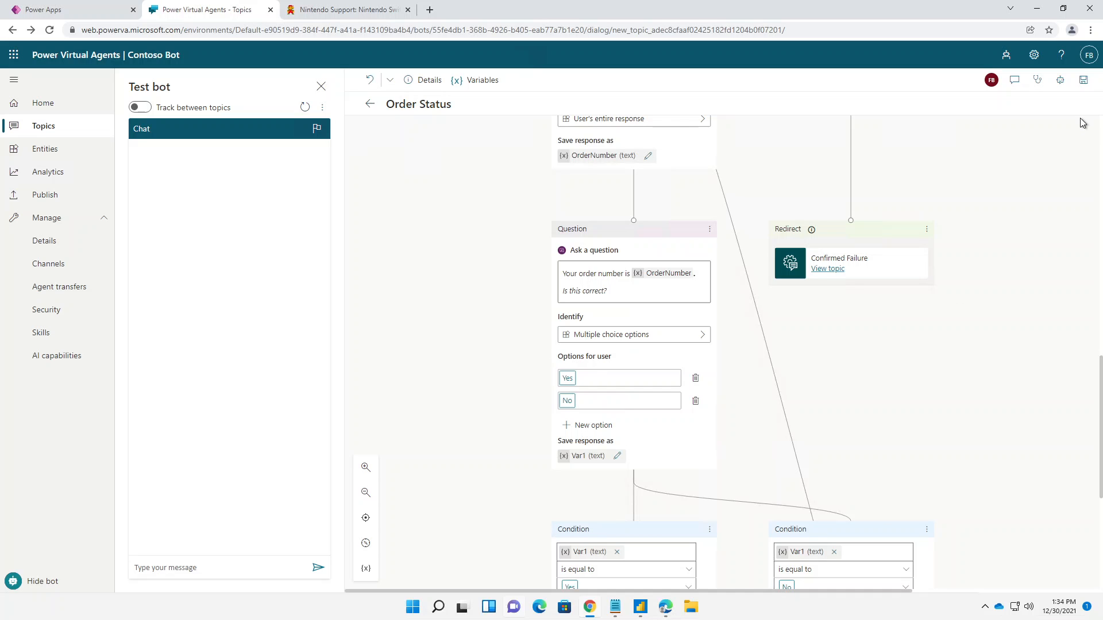
Step: Save the Order Status topic with the new loop back to the order number question
{"action": "left_click", "coordinate": [1083, 79]}
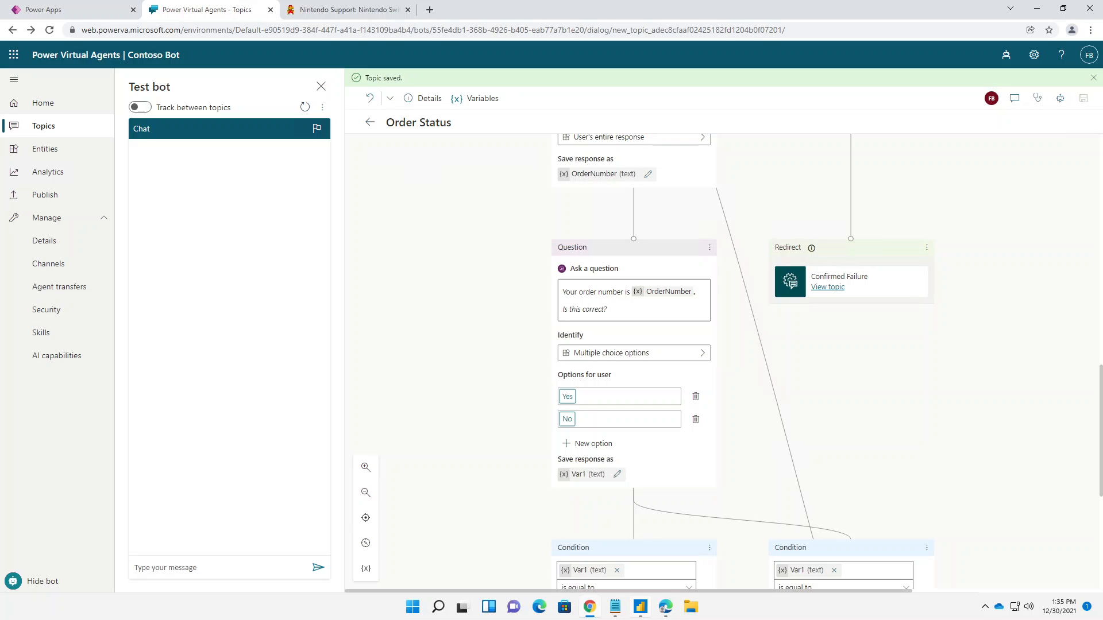
{"action": "scroll", "coordinate": [507, 419], "scroll_direction": "down", "scroll_amount": 5}
{"action": "scroll", "coordinate": [507, 402], "scroll_direction": "up", "scroll_amount": 1}
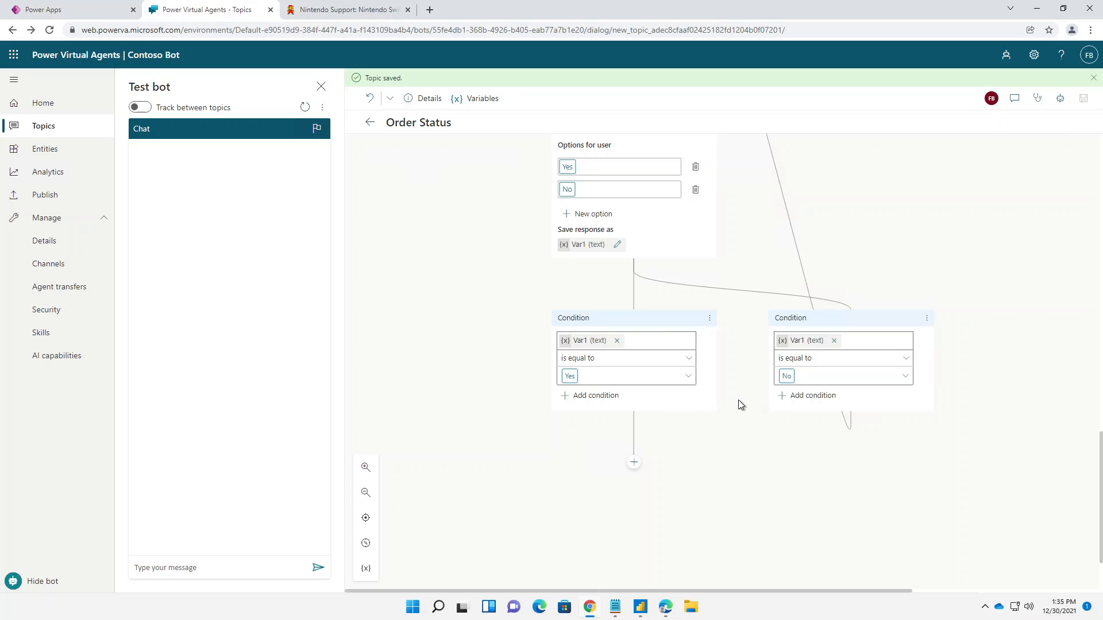
{"action": "scroll", "coordinate": [739, 400], "scroll_direction": "up", "scroll_amount": 4}
{"action": "left_click", "coordinate": [176, 569]}
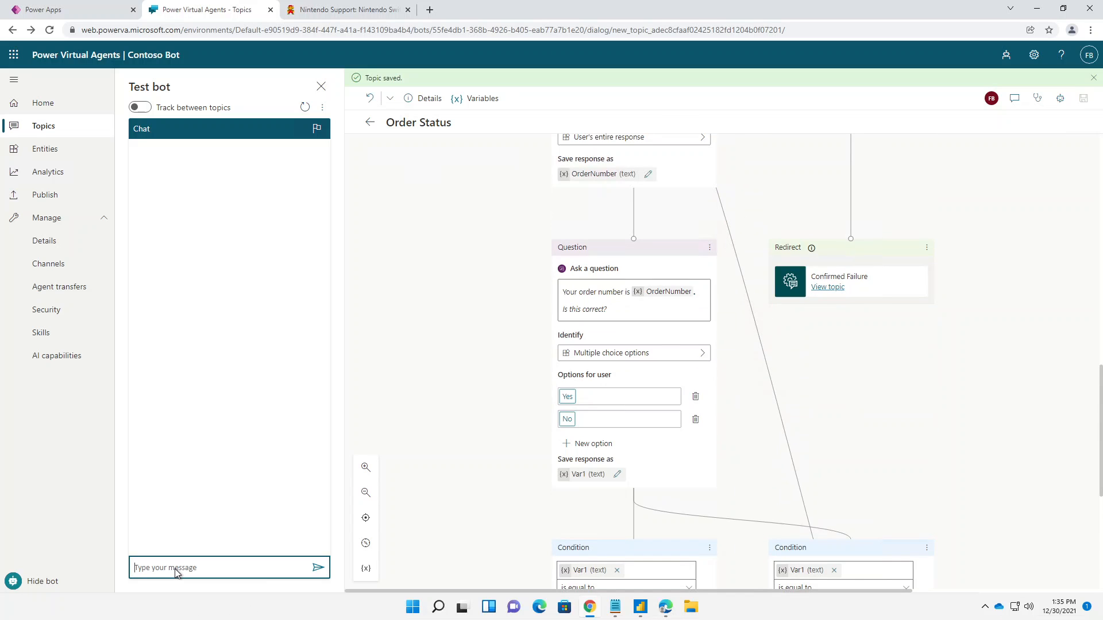
{"action": "left_click", "coordinate": [50, 583]}
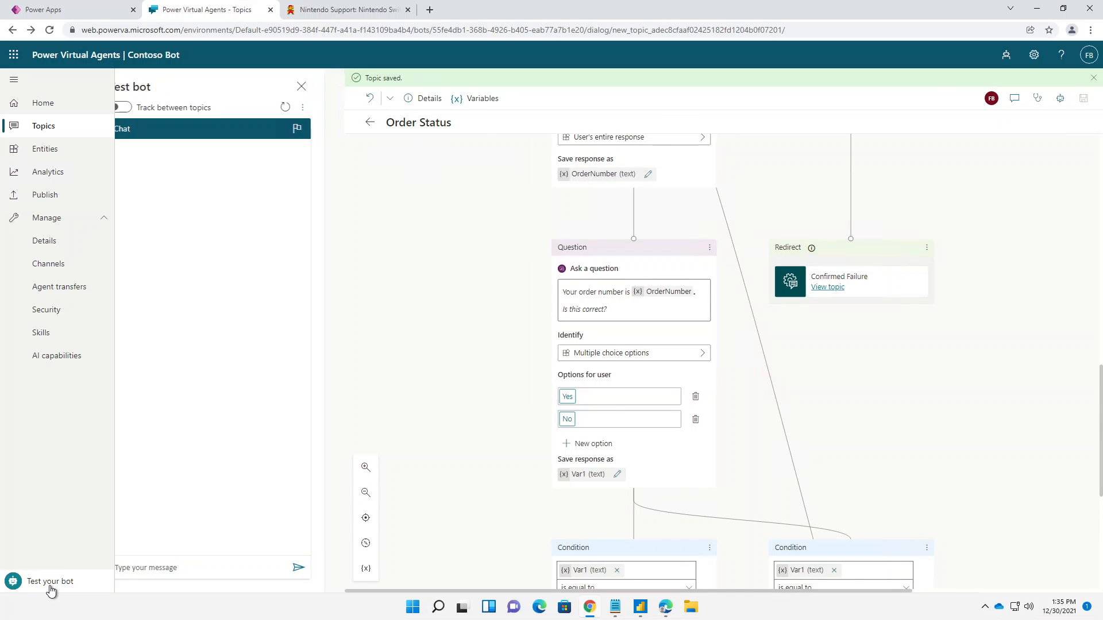
{"action": "left_click", "coordinate": [50, 582]}
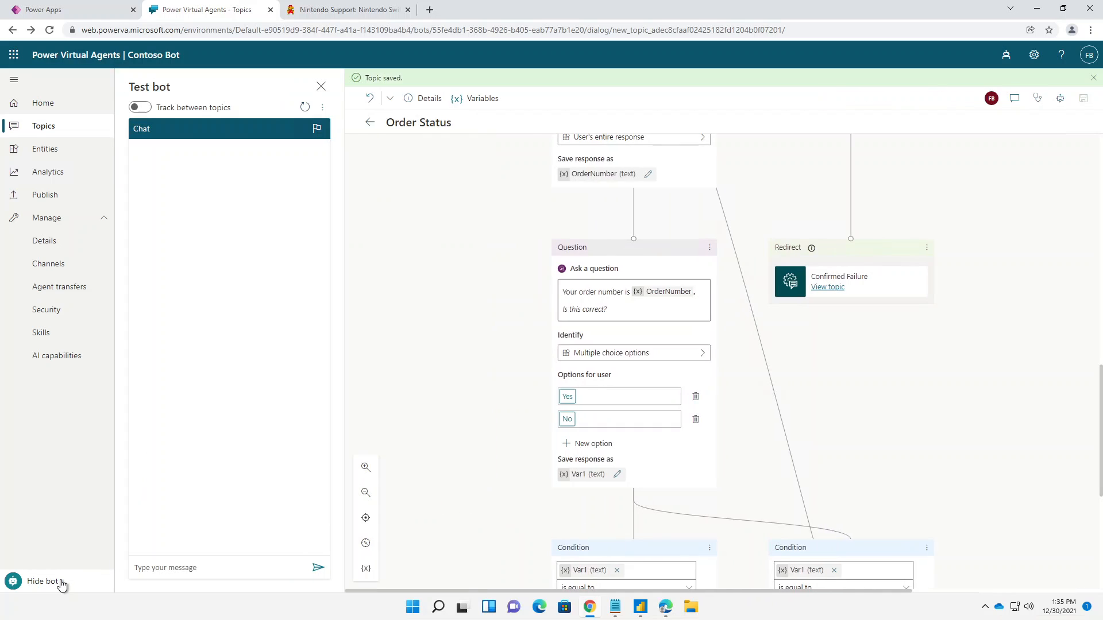
{"action": "left_click", "coordinate": [50, 582]}
{"action": "left_click", "coordinate": [50, 582]}
{"action": "left_click", "coordinate": [50, 582]}
{"action": "left_click", "coordinate": [50, 583]}
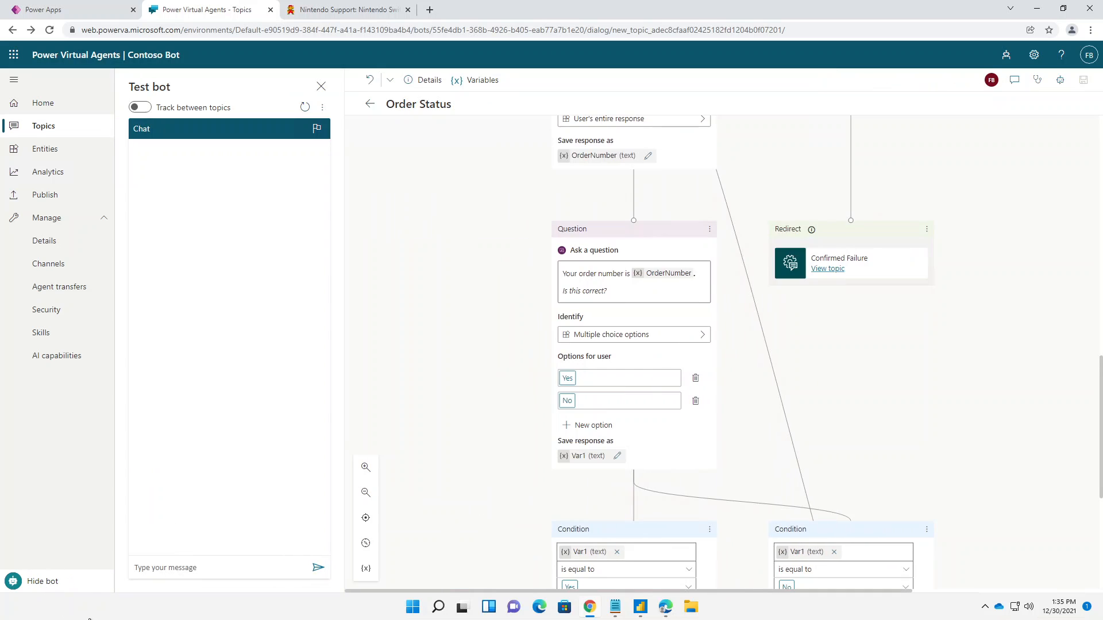
Step: Start a test conversation with the bot by sending "Hey" and then "check my order"
{"action": "left_click", "coordinate": [171, 574]}
{"action": "type", "text": "Hey"}
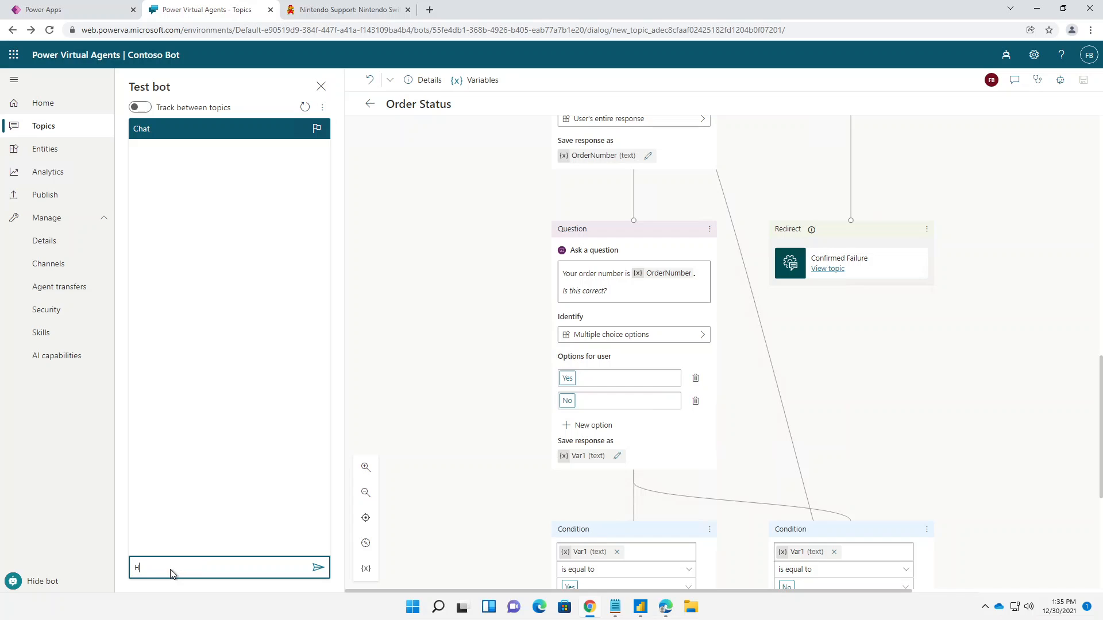
{"action": "key", "text": "Return"}
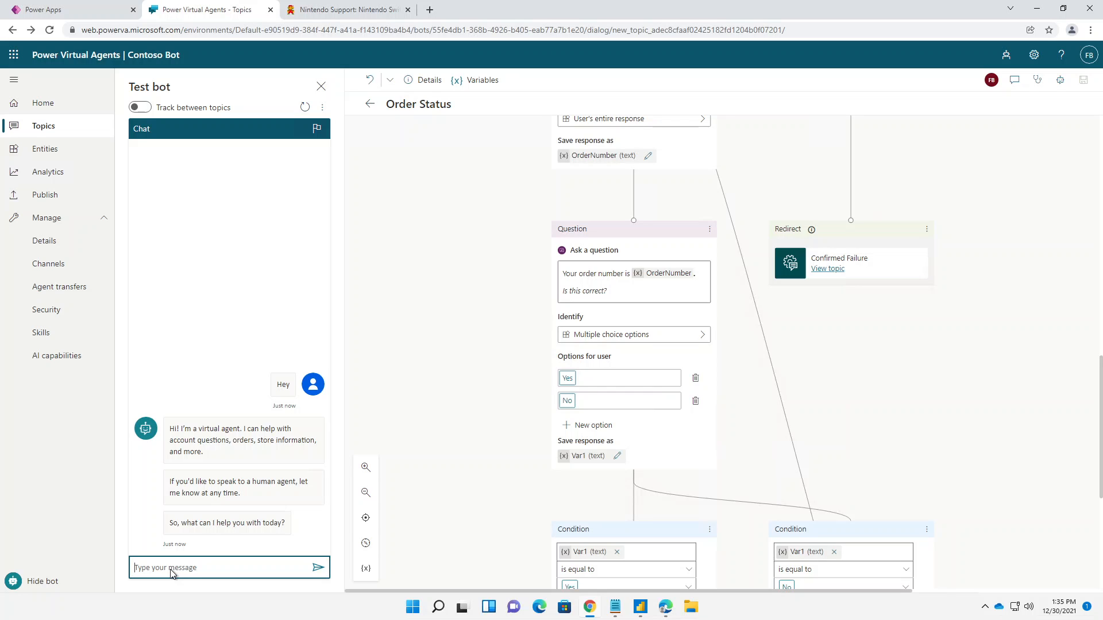
{"action": "type", "text": "check my order"}
{"action": "key", "text": "Return"}
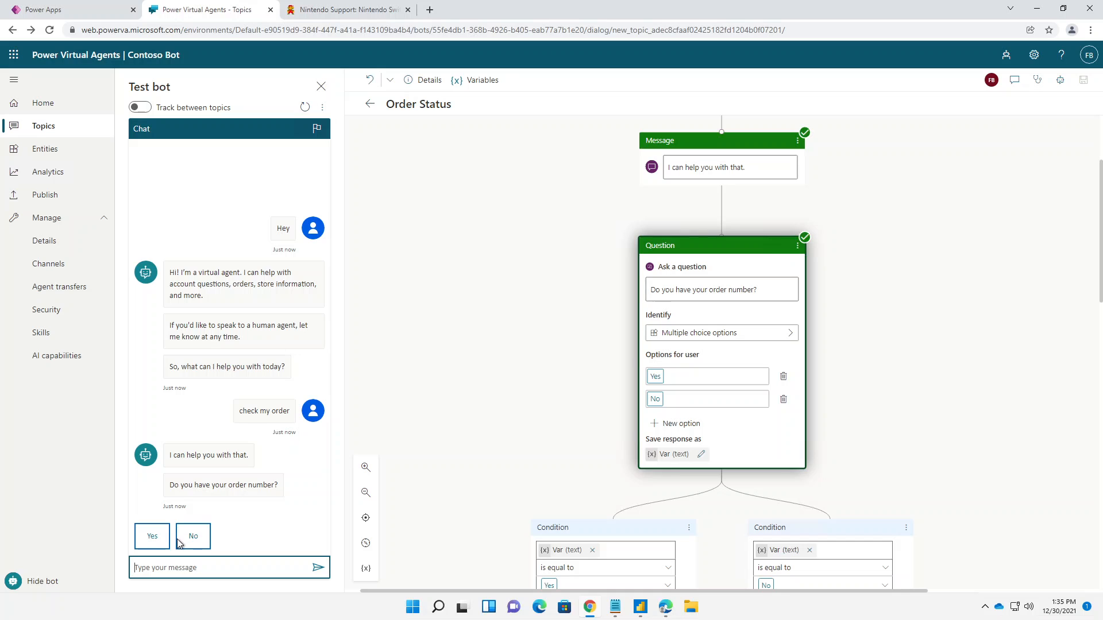
Step: Answer Yes to having an order number, enter a test order number, and reply No to its confirmation
{"action": "left_click", "coordinate": [153, 538]}
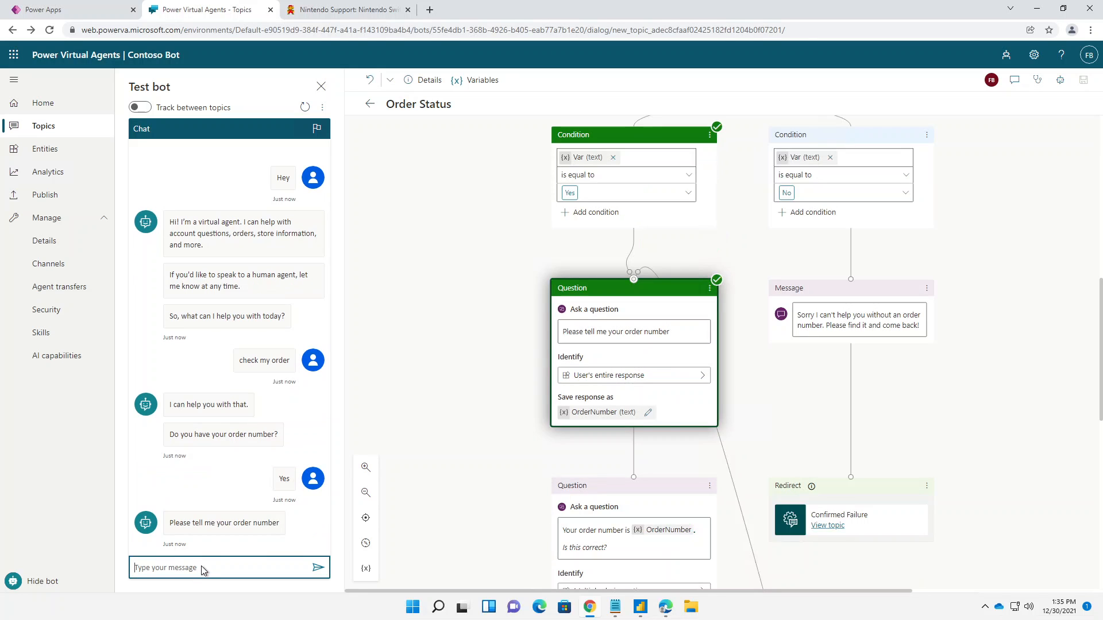
{"action": "type", "text": "1345"}
{"action": "key", "text": "Return"}
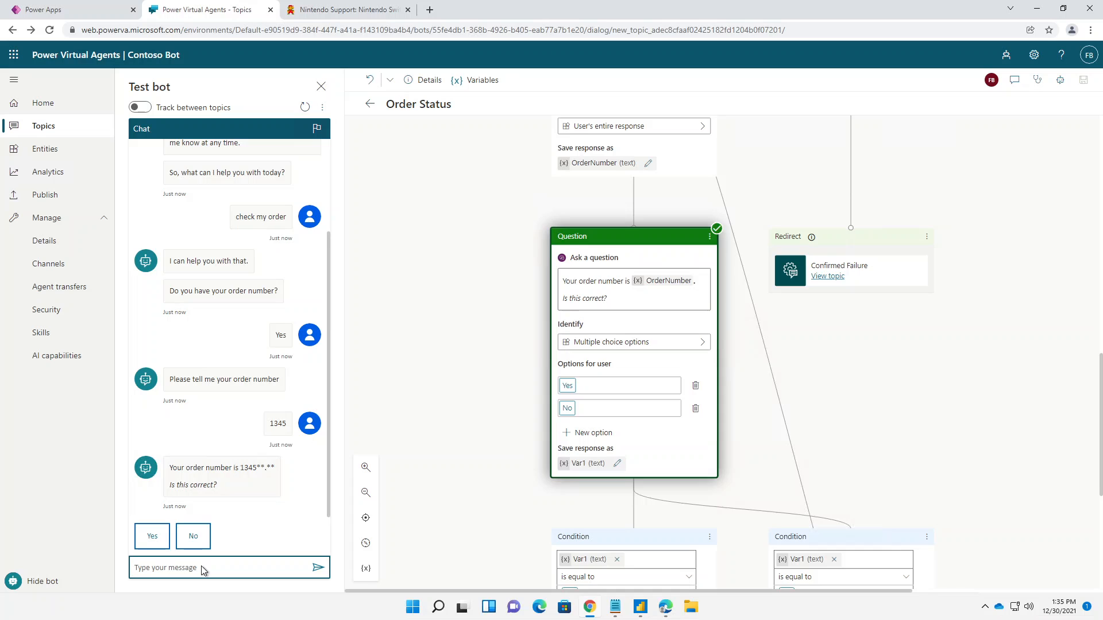
{"action": "left_click", "coordinate": [193, 535]}
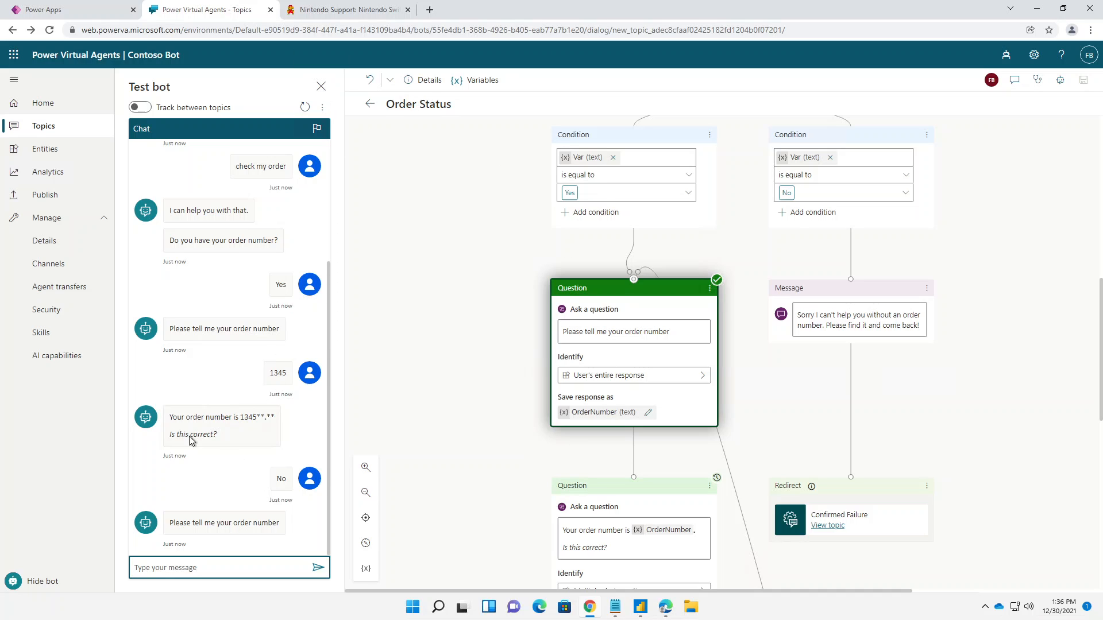
Step: Hide the test chat and inspect the OrderNumber variable's properties and its question's identify options
{"action": "left_click_drag", "start_coordinate": [241, 417], "coordinate": [311, 424]}
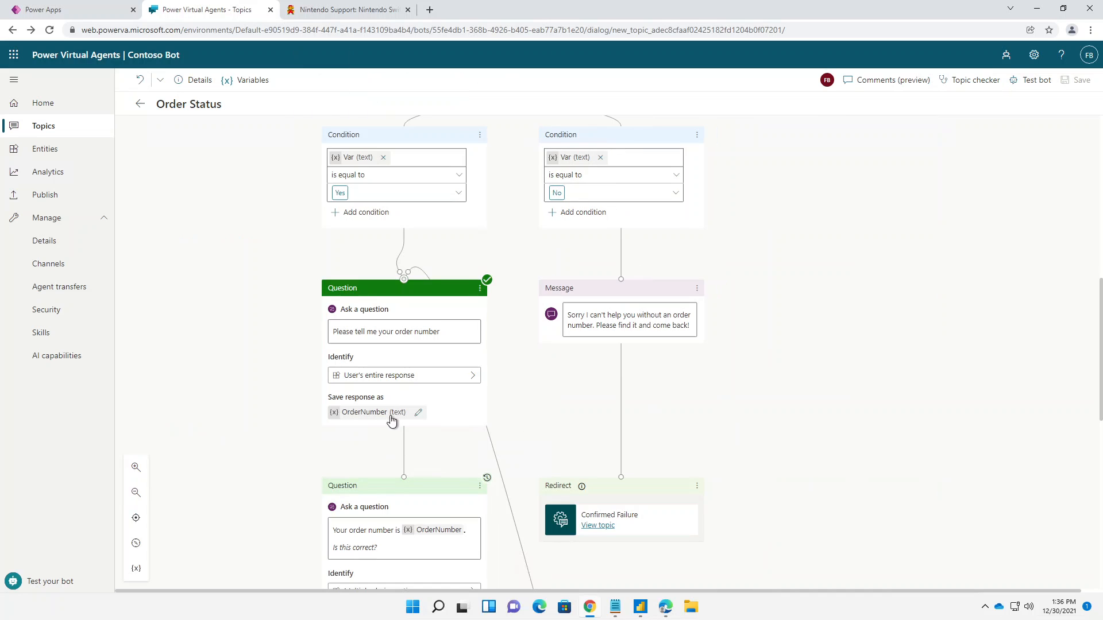
{"action": "left_click", "coordinate": [402, 419]}
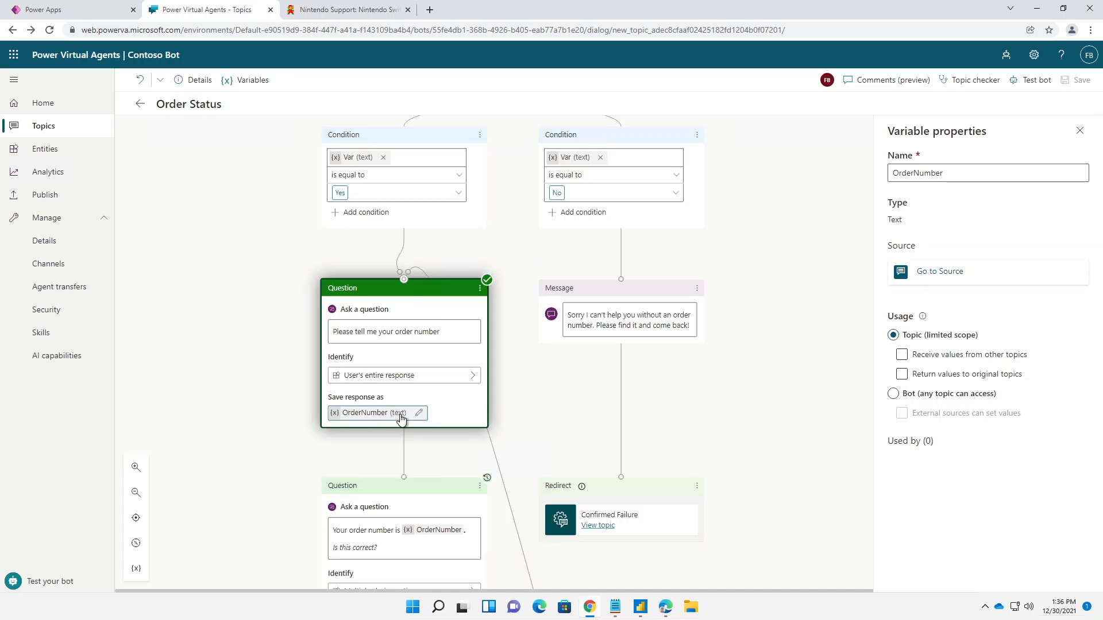
{"action": "left_click", "coordinate": [425, 378]}
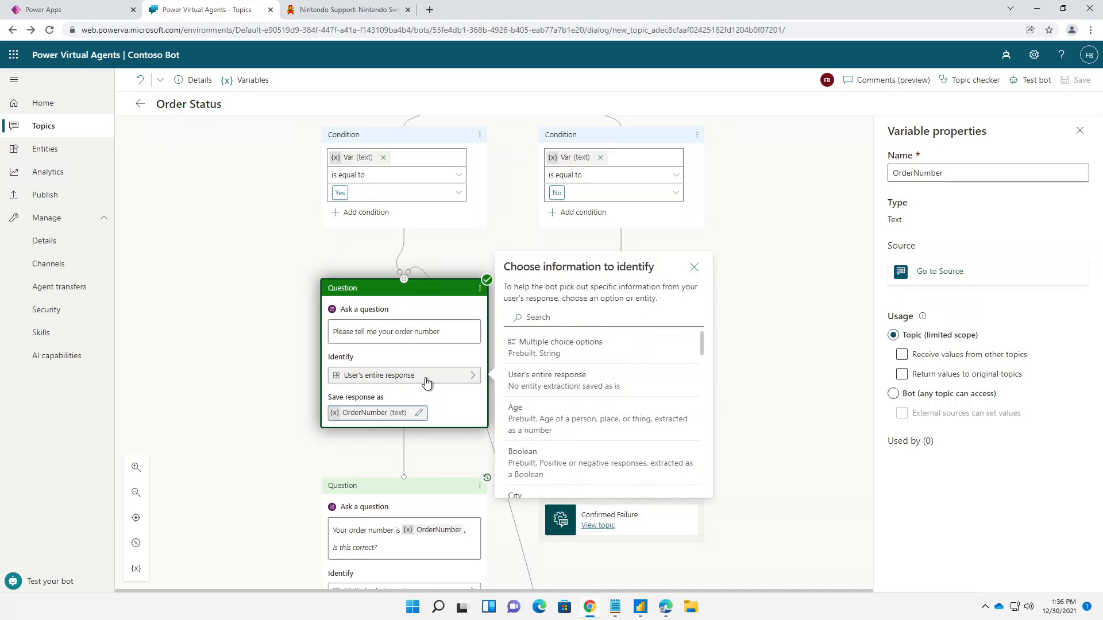
{"action": "left_click", "coordinate": [407, 417]}
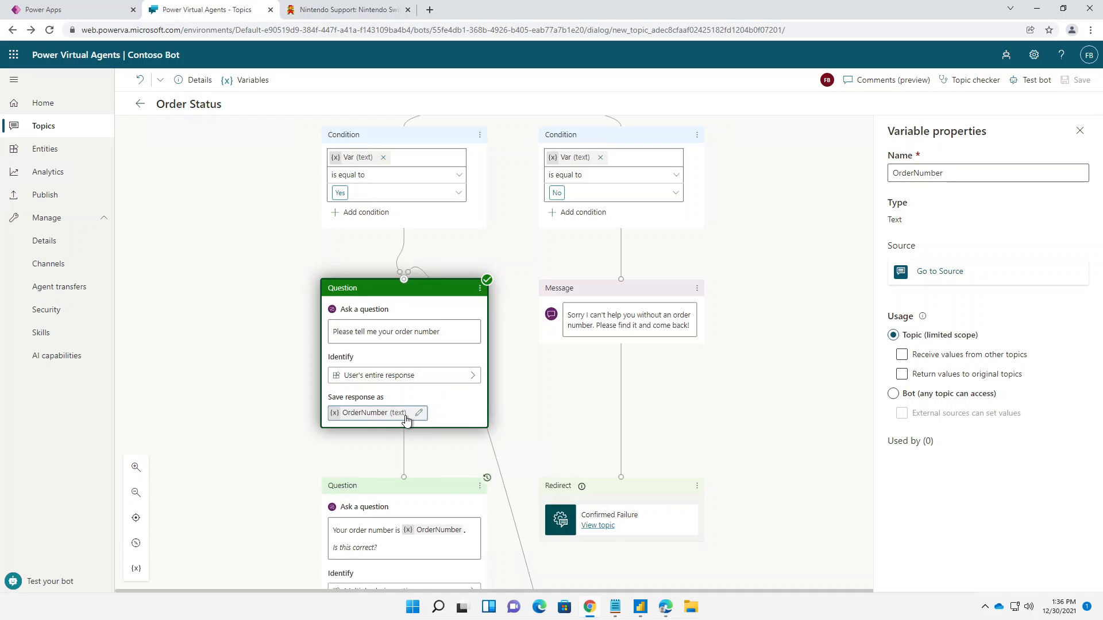
Step: Delete the bold period after the OrderNumber variable in the confirmation question's text
{"action": "left_click", "coordinate": [487, 541]}
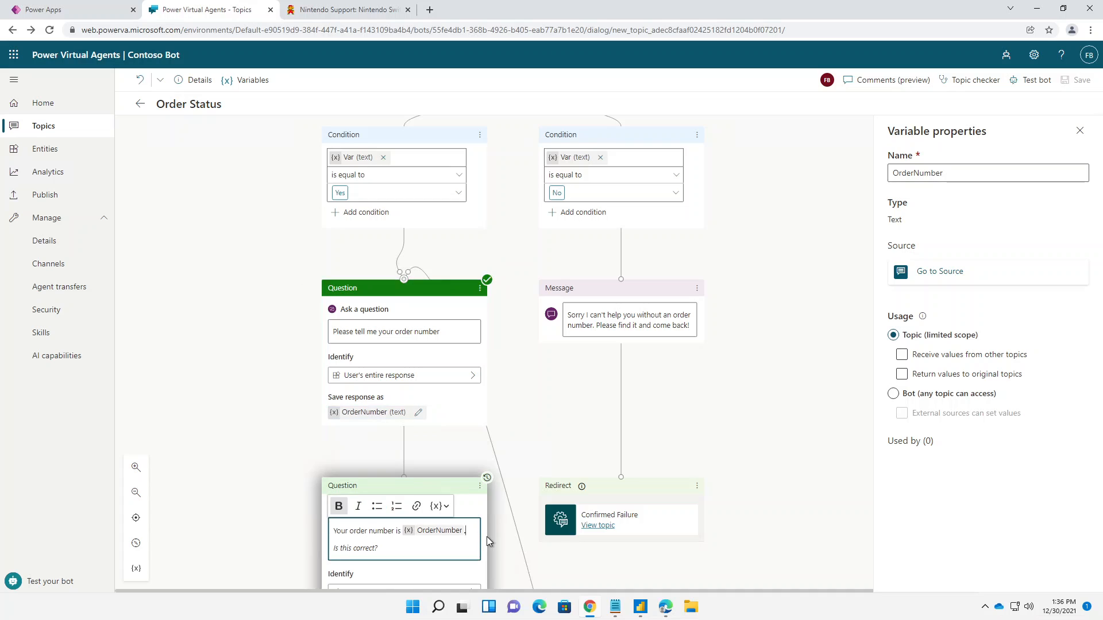
{"action": "key", "text": "BackSpace"}
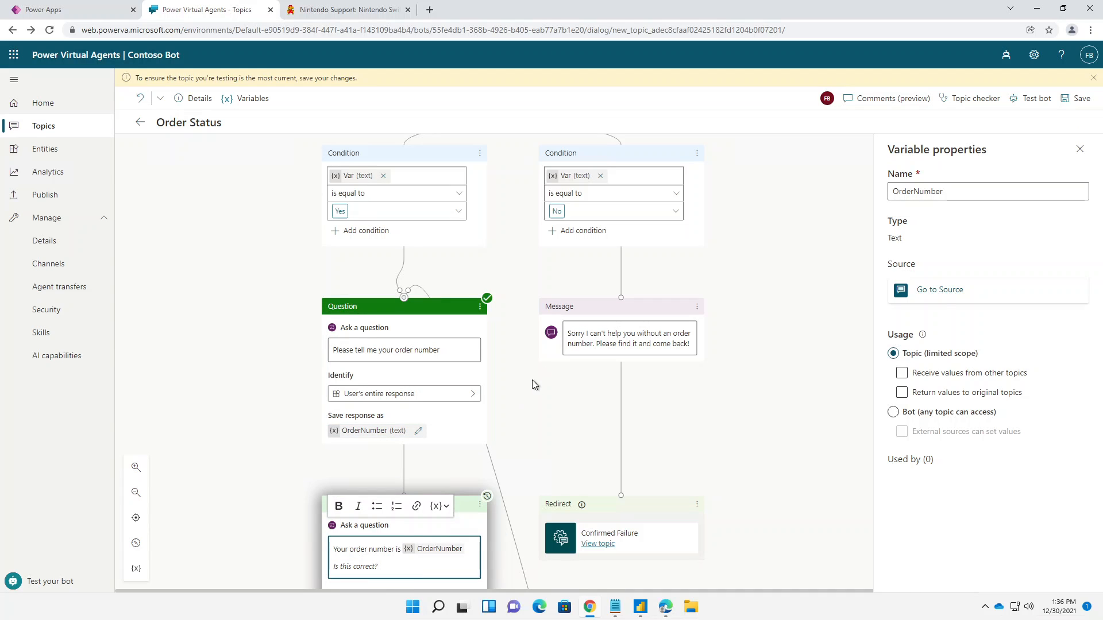
Step: Inspect the OrderNumber variable's source and the identify options of the question asking for the order number
{"action": "left_click", "coordinate": [403, 436]}
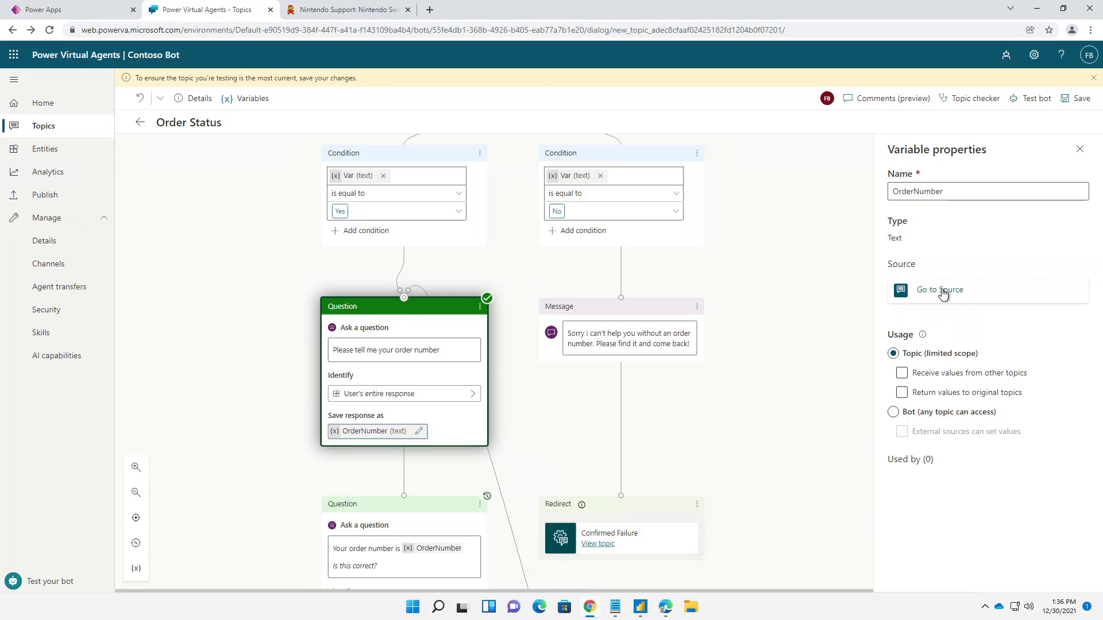
{"action": "left_click", "coordinate": [941, 290]}
{"action": "left_click", "coordinate": [453, 385]}
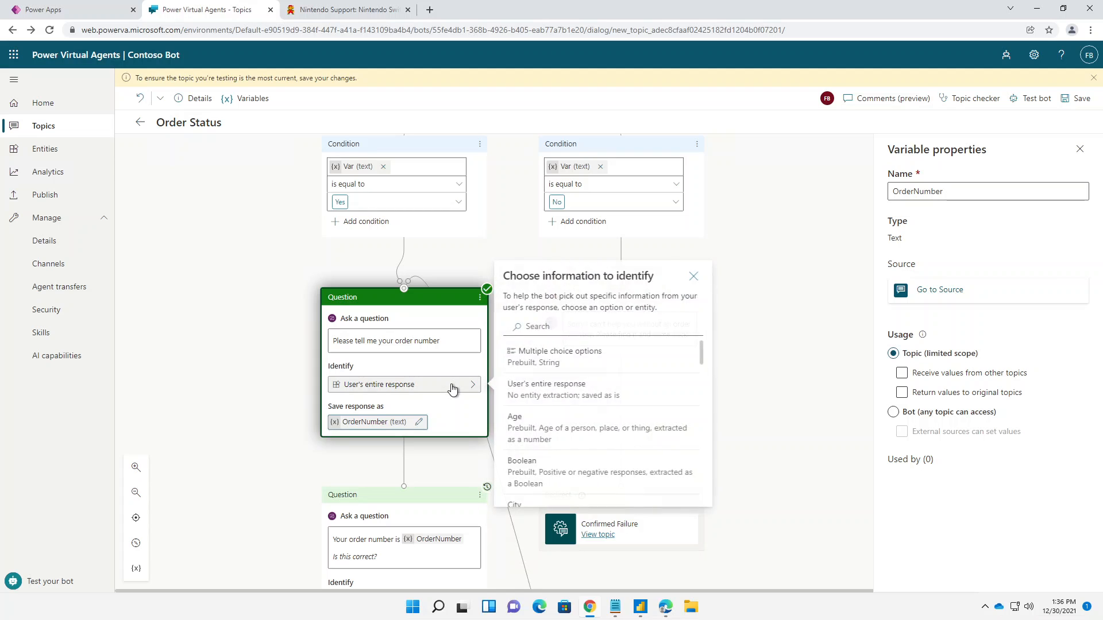
{"action": "left_click", "coordinate": [568, 399]}
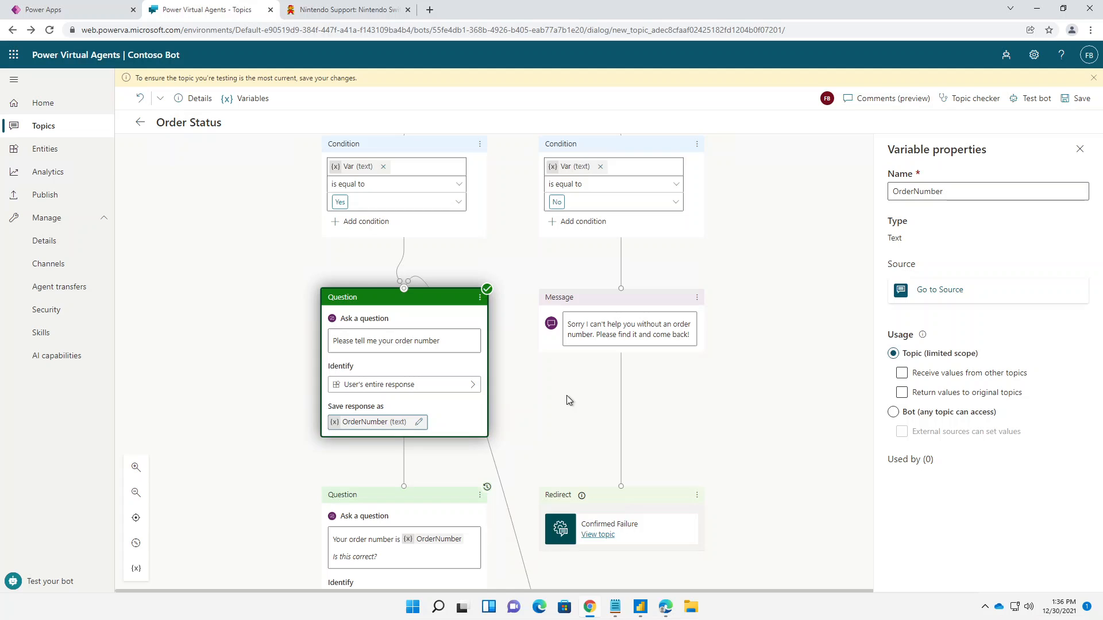
{"action": "left_click", "coordinate": [188, 375]}
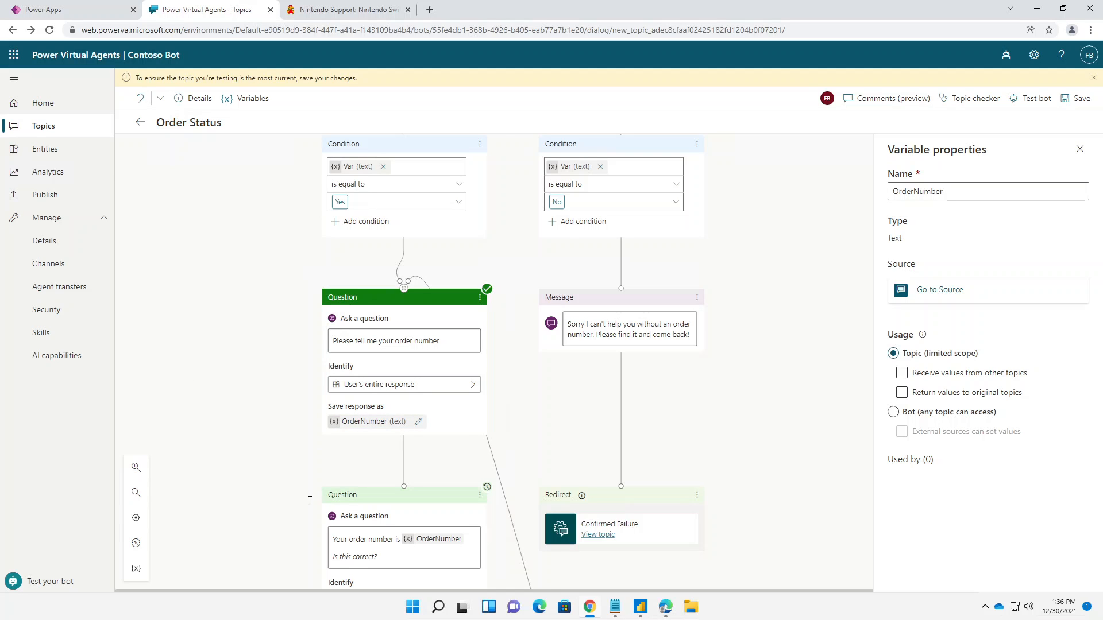
Step: Create a flow as an action below the confirmation question's Yes condition, skipping the account protection setup for now
{"action": "scroll", "coordinate": [233, 467], "scroll_direction": "down", "scroll_amount": 4}
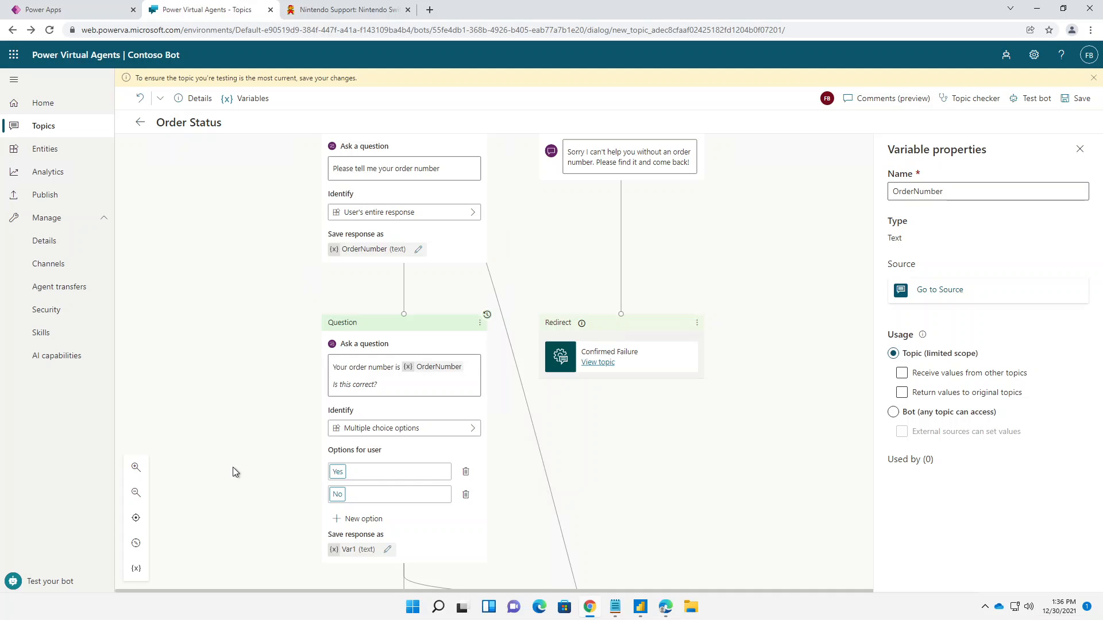
{"action": "scroll", "coordinate": [233, 472], "scroll_direction": "down", "scroll_amount": 2}
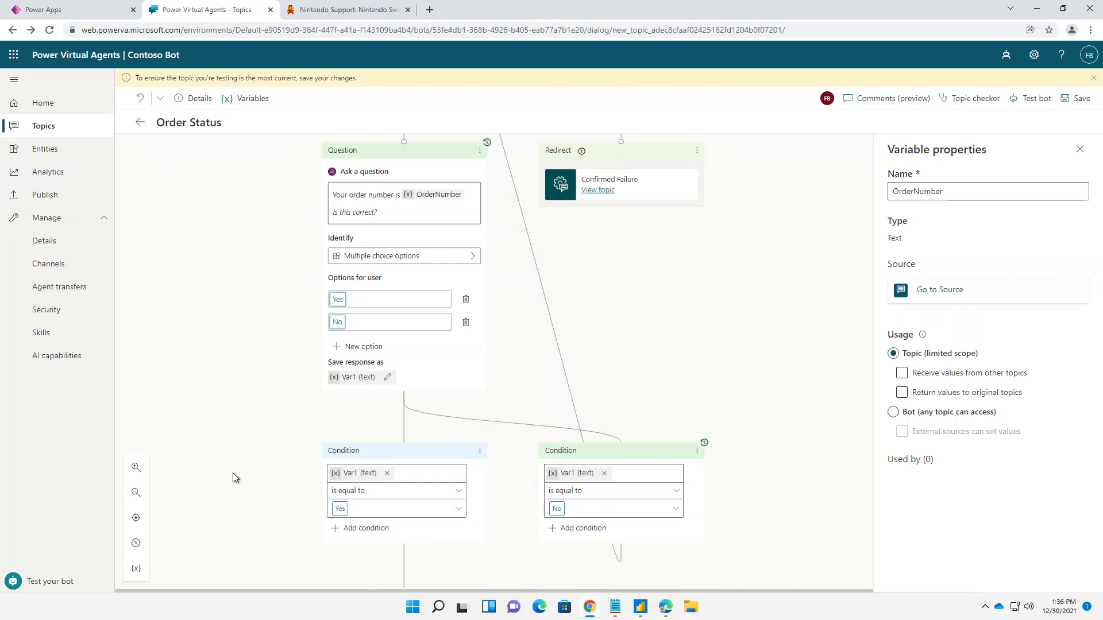
{"action": "scroll", "coordinate": [233, 473], "scroll_direction": "down", "scroll_amount": 2}
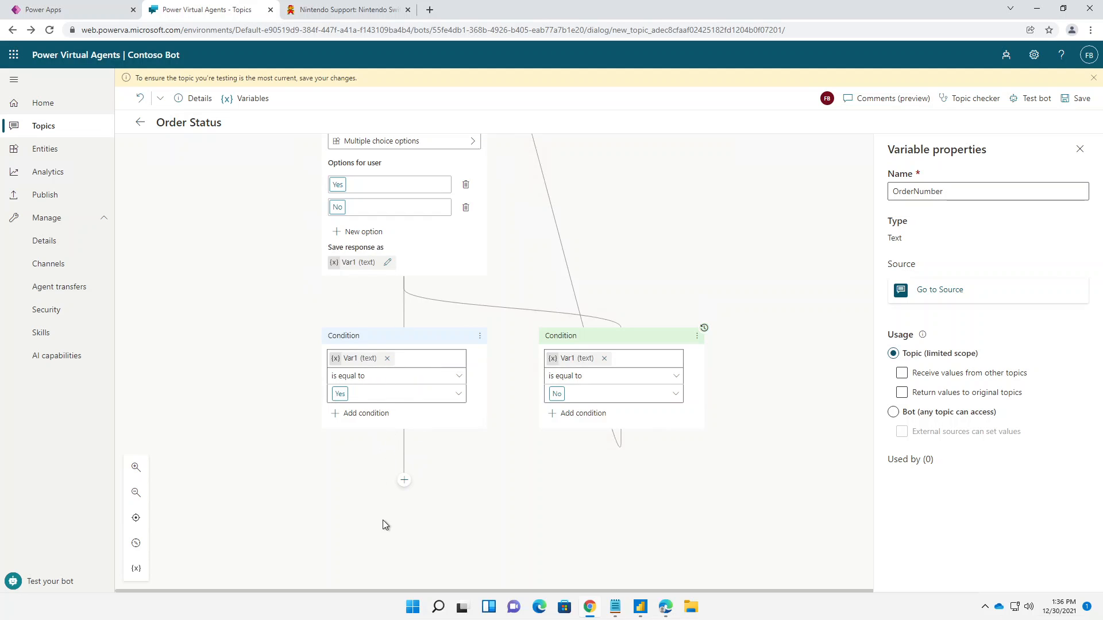
{"action": "mouse_move", "coordinate": [463, 606]}
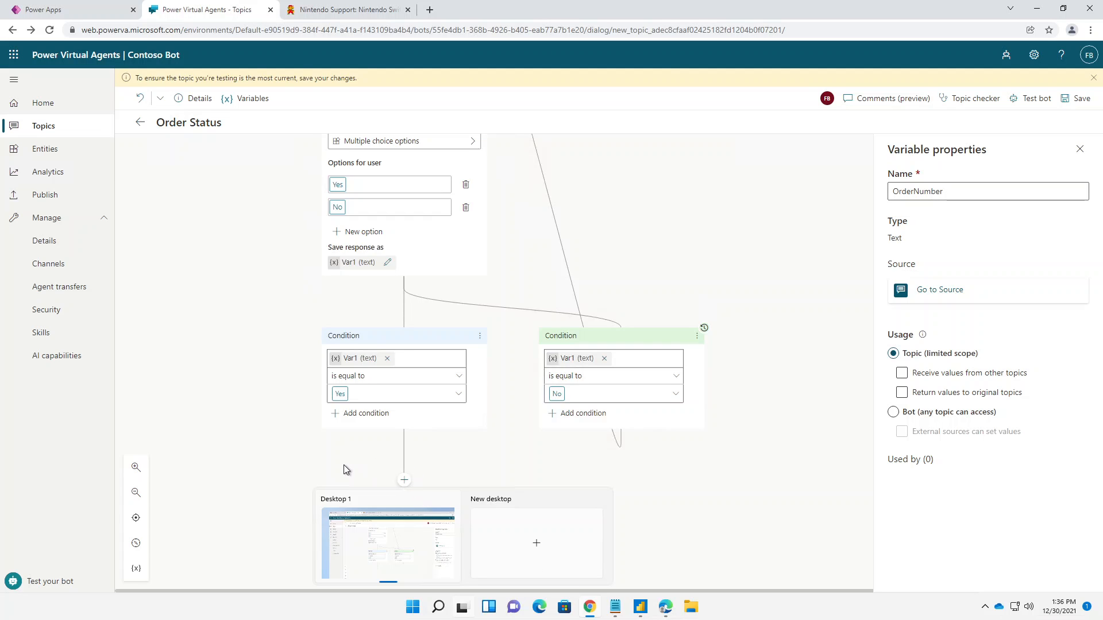
{"action": "left_click", "coordinate": [404, 480]}
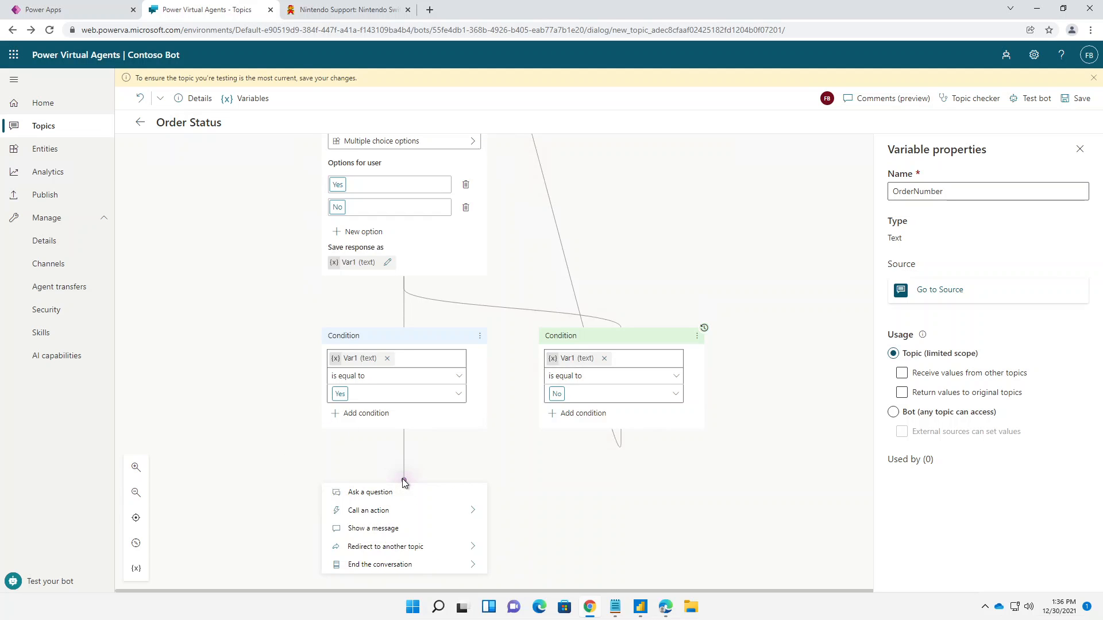
{"action": "left_click", "coordinate": [371, 517]}
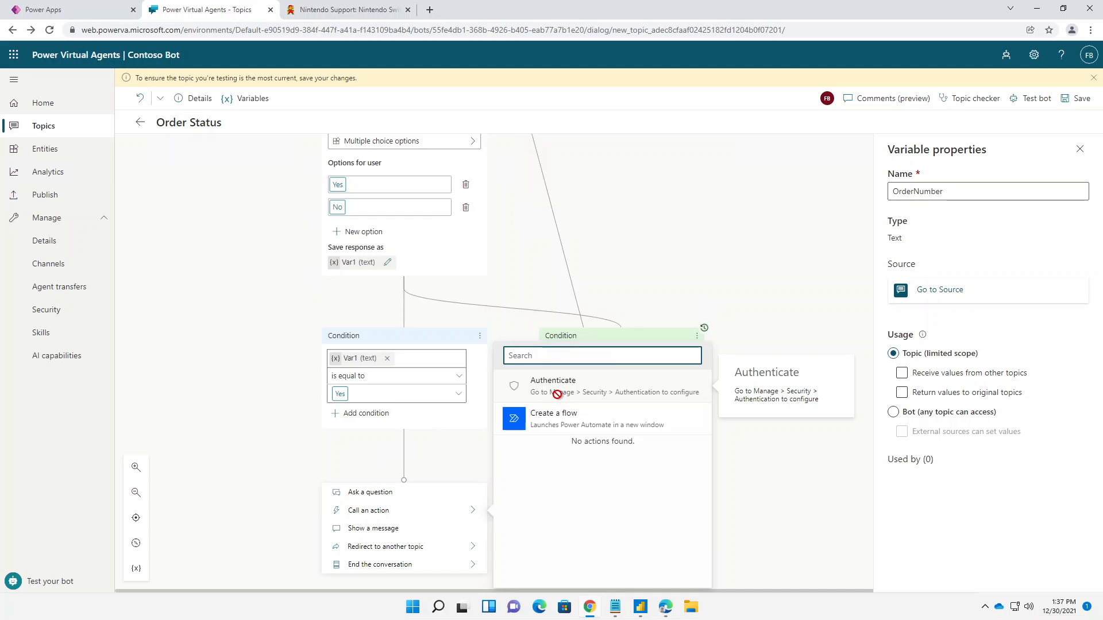
{"action": "left_click", "coordinate": [564, 425]}
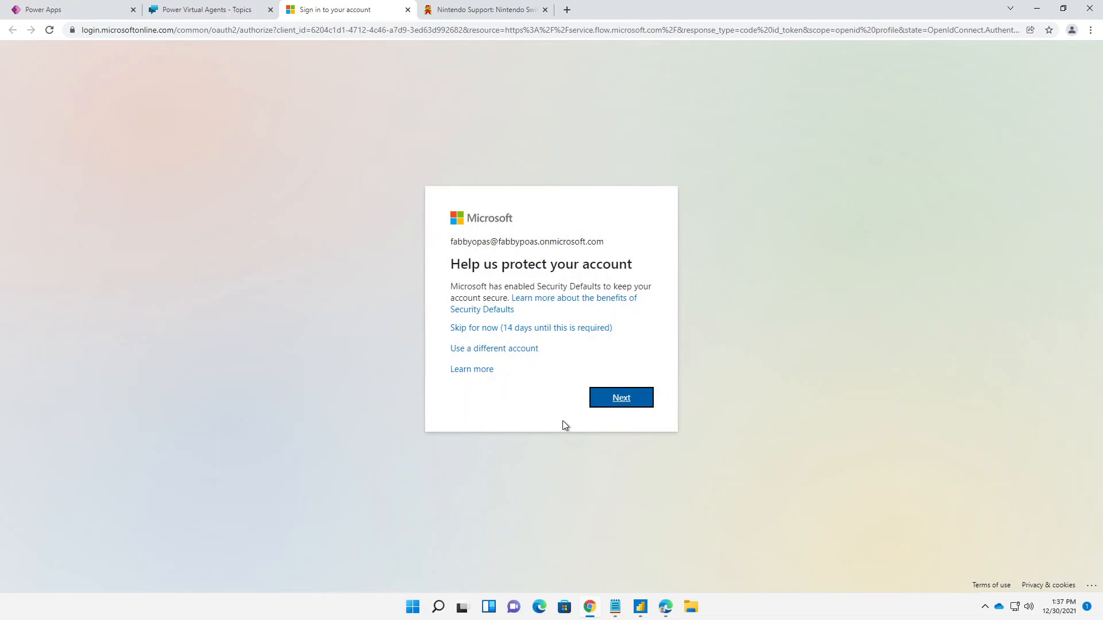
{"action": "left_click", "coordinate": [582, 327]}
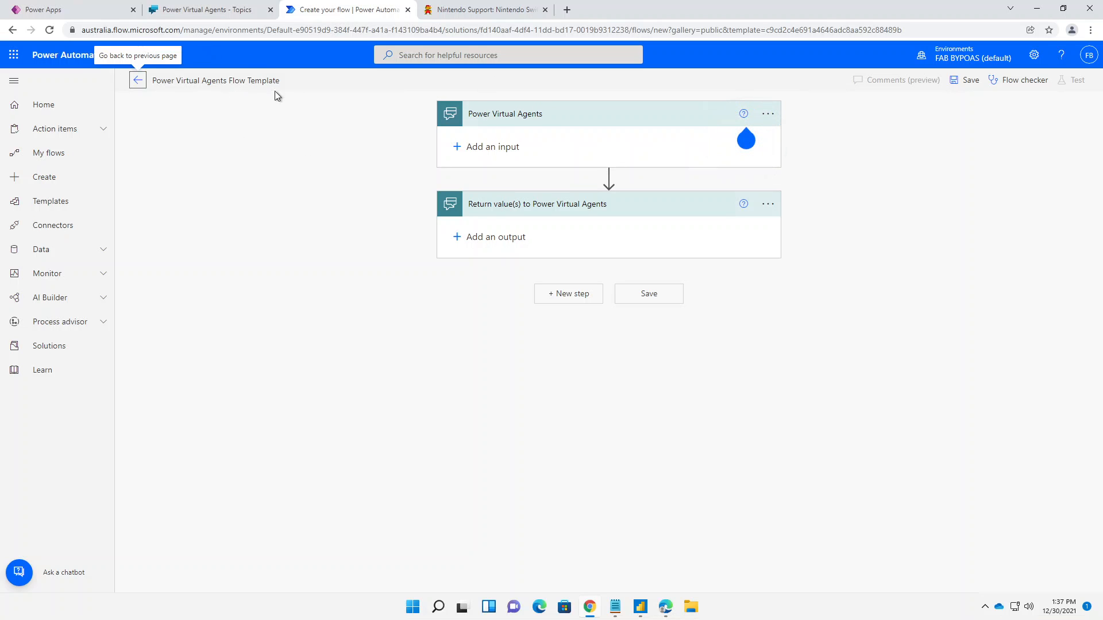
Step: Rename the flow as "Get order status"
{"action": "left_click", "coordinate": [197, 79]}
{"action": "left_click", "coordinate": [229, 81]}
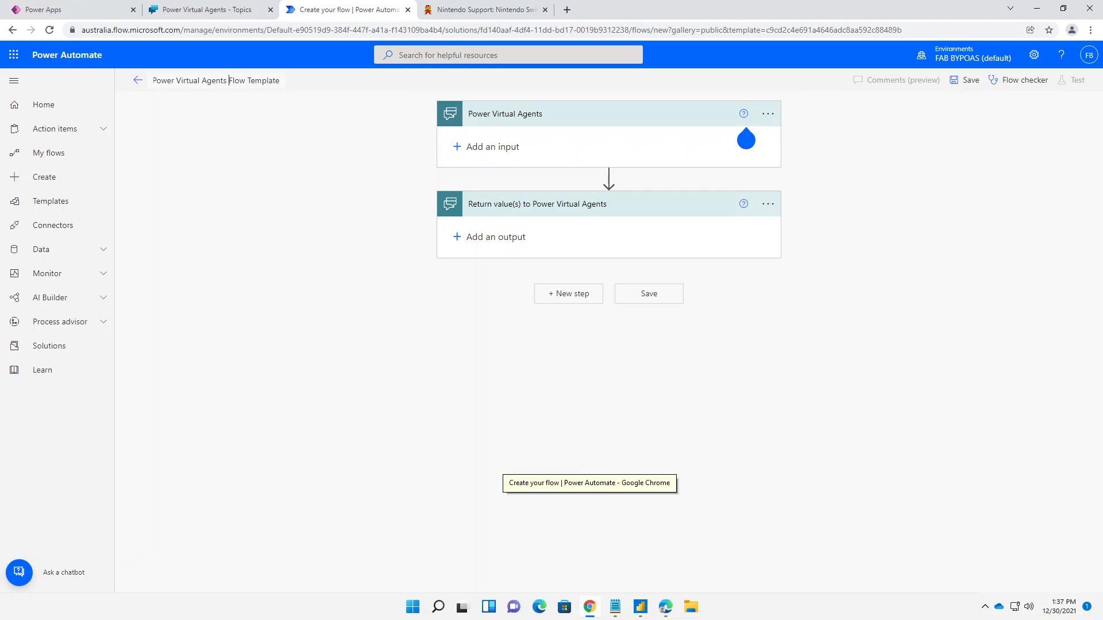
{"action": "left_click", "coordinate": [288, 83]}
{"action": "type", "text": "Get"}
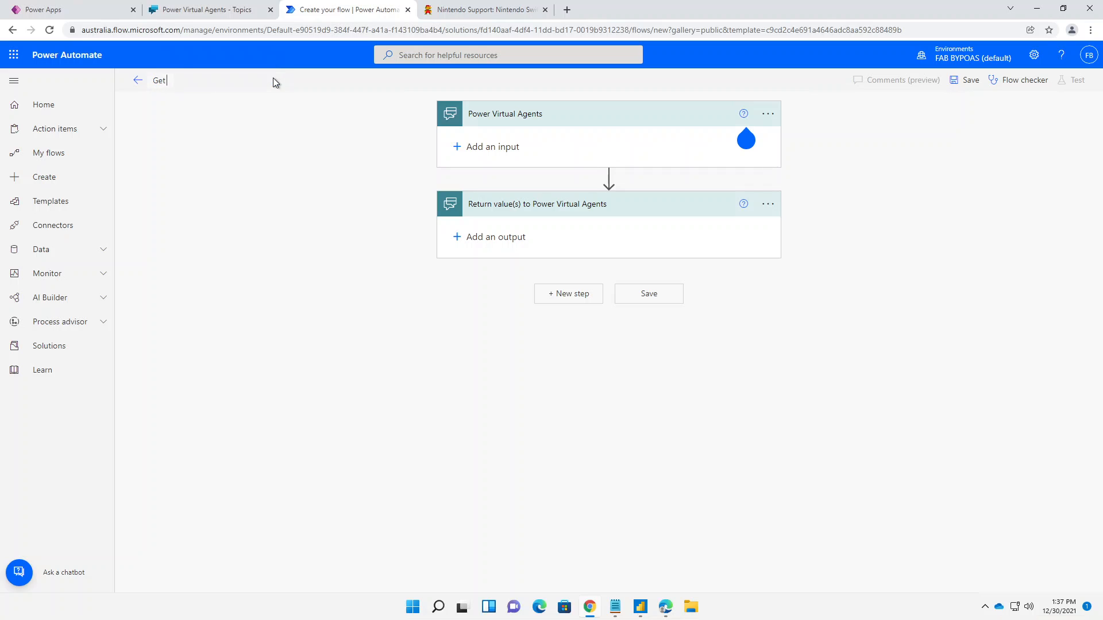
{"action": "type", "text": " order status"}
Step: Add a text input named OrderNumber to the flow's Power Virtual Agents trigger
{"action": "left_click", "coordinate": [566, 163]}
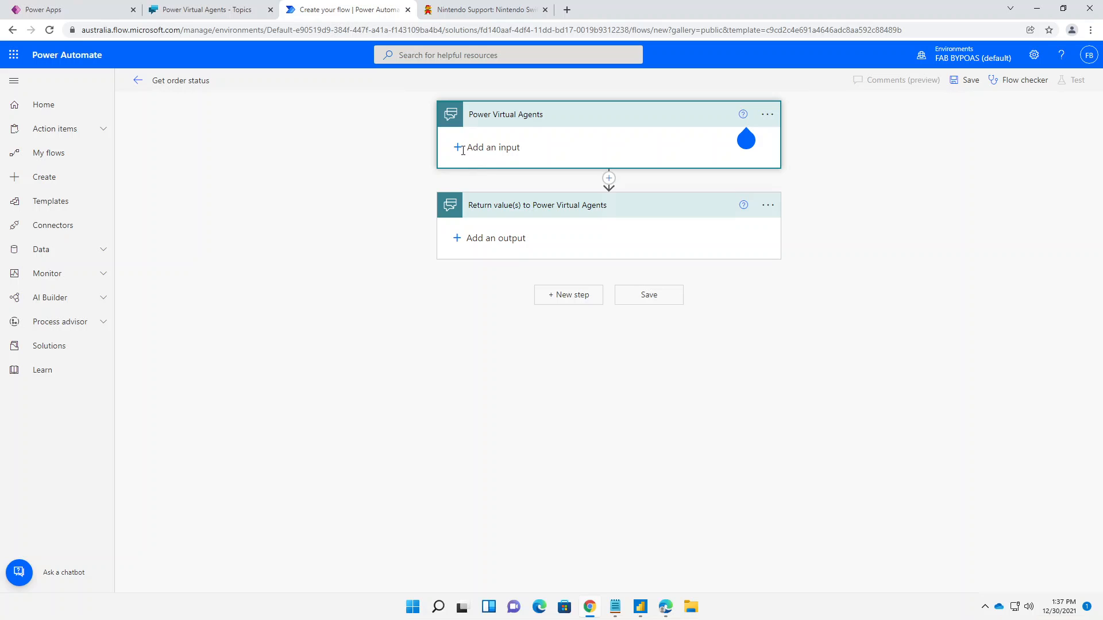
{"action": "left_click", "coordinate": [757, 161]}
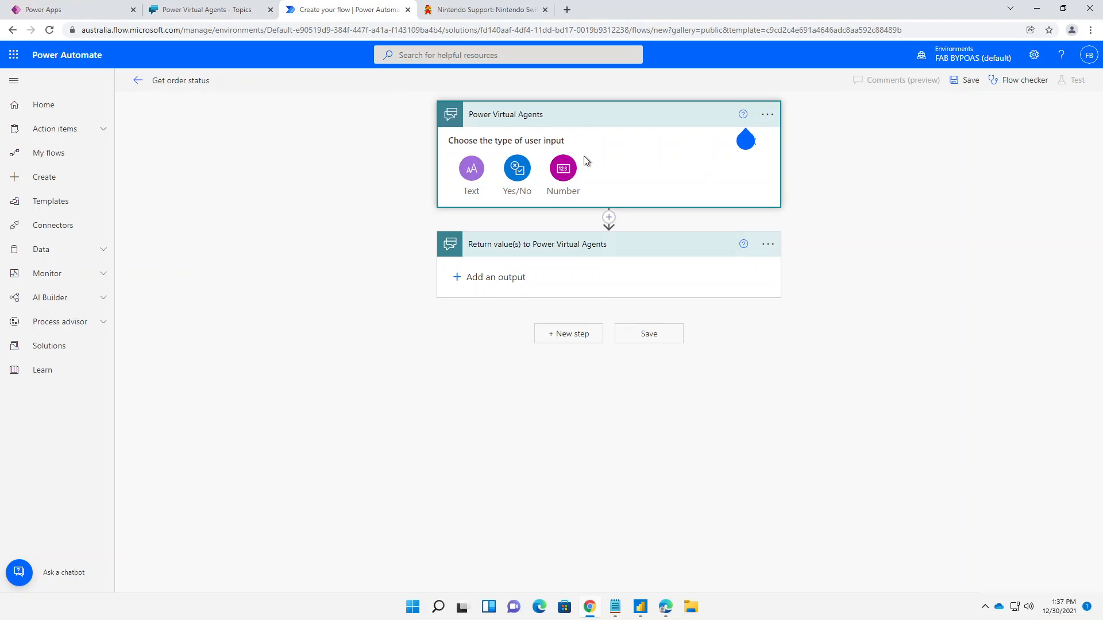
{"action": "left_click", "coordinate": [471, 169]}
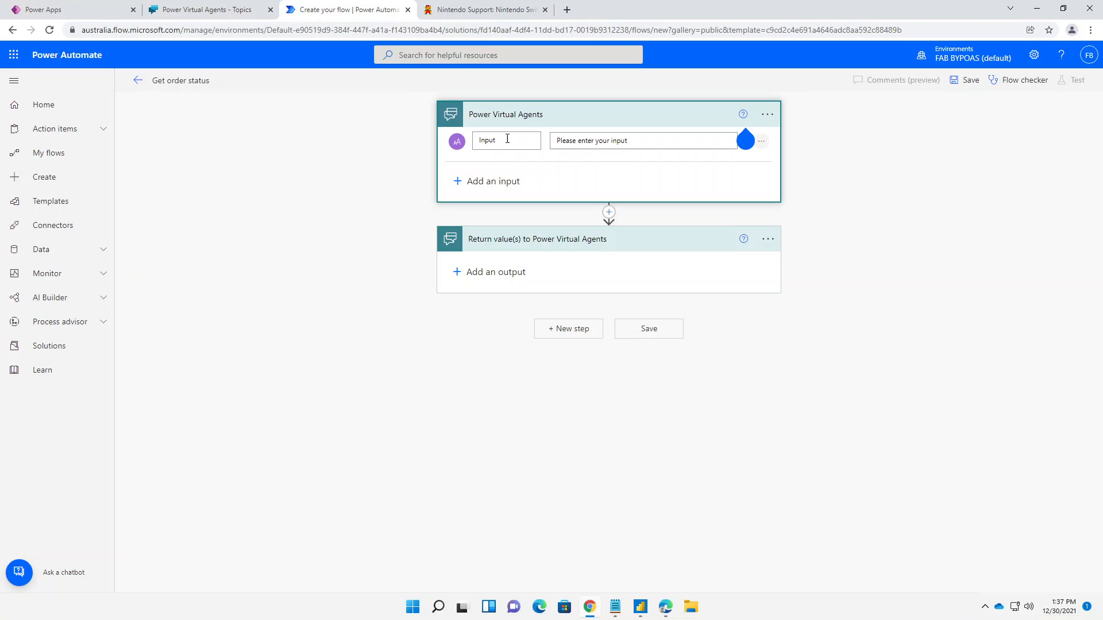
{"action": "left_click_drag", "start_coordinate": [461, 134], "coordinate": [431, 138]}
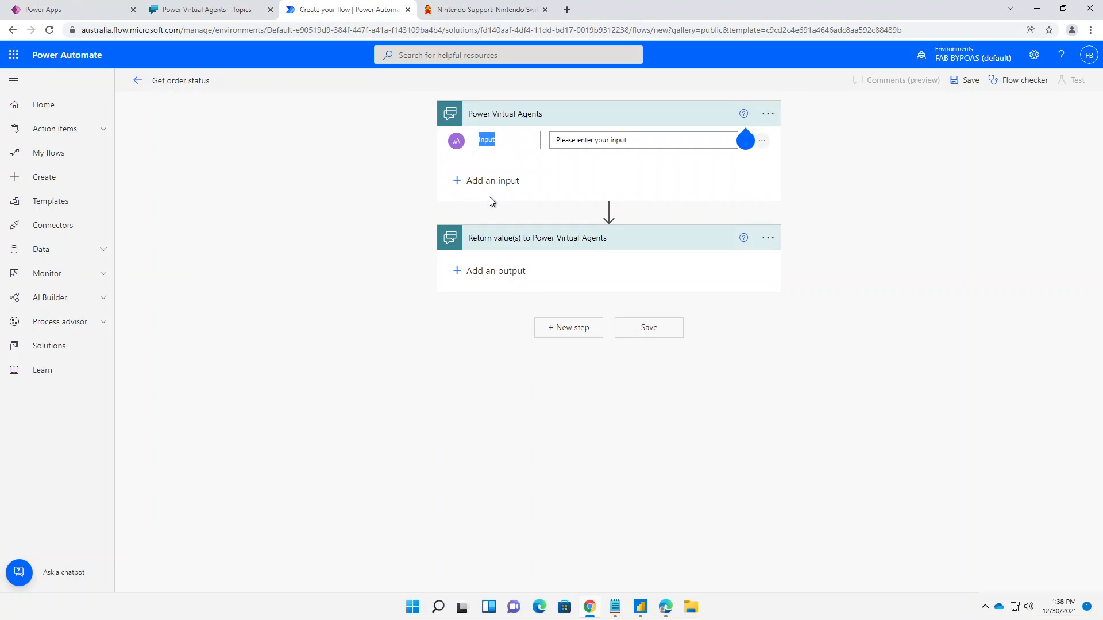
{"action": "type", "text": "OrderNumber"}
{"action": "left_click", "coordinate": [636, 142]}
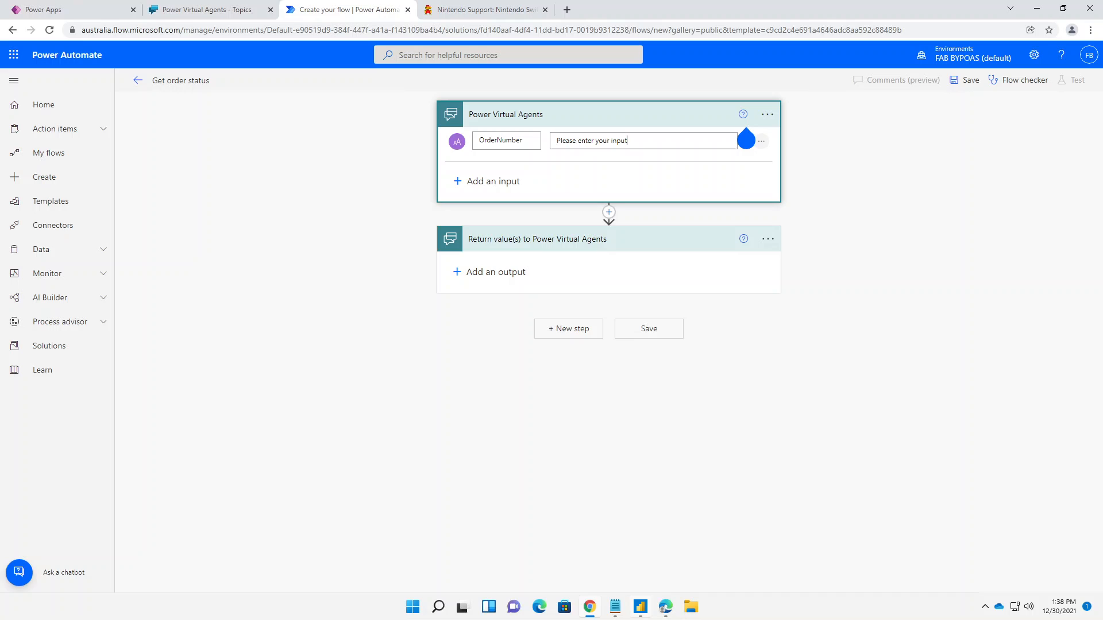
Step: Start a new action between the trigger and the return step, and browse the built-in, standard, premium and custom operations
{"action": "left_click", "coordinate": [609, 213]}
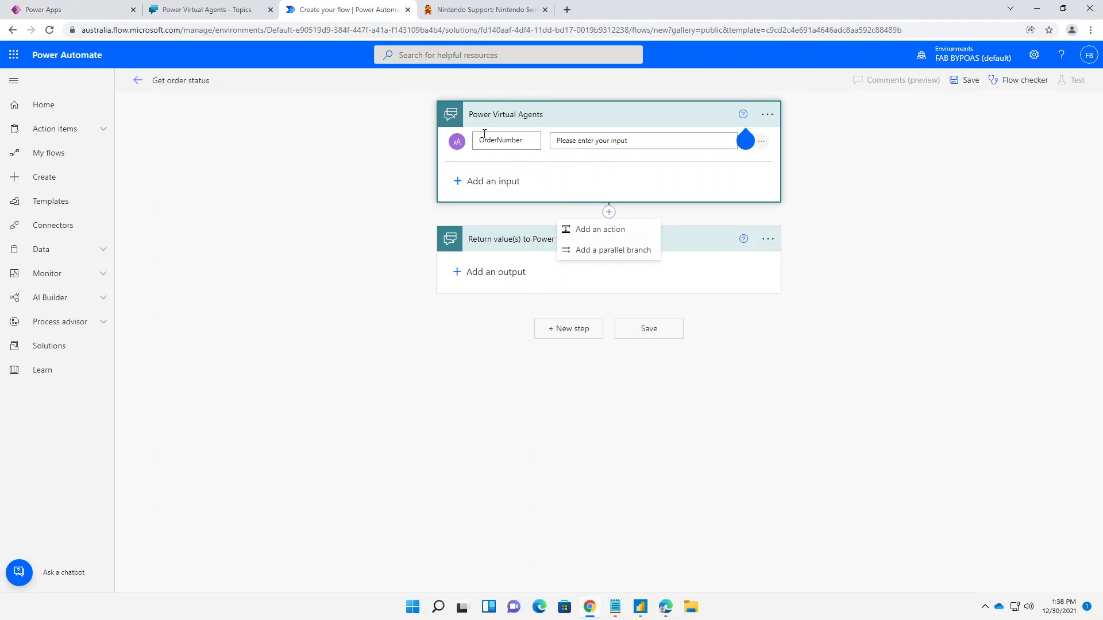
{"action": "left_click", "coordinate": [596, 230]}
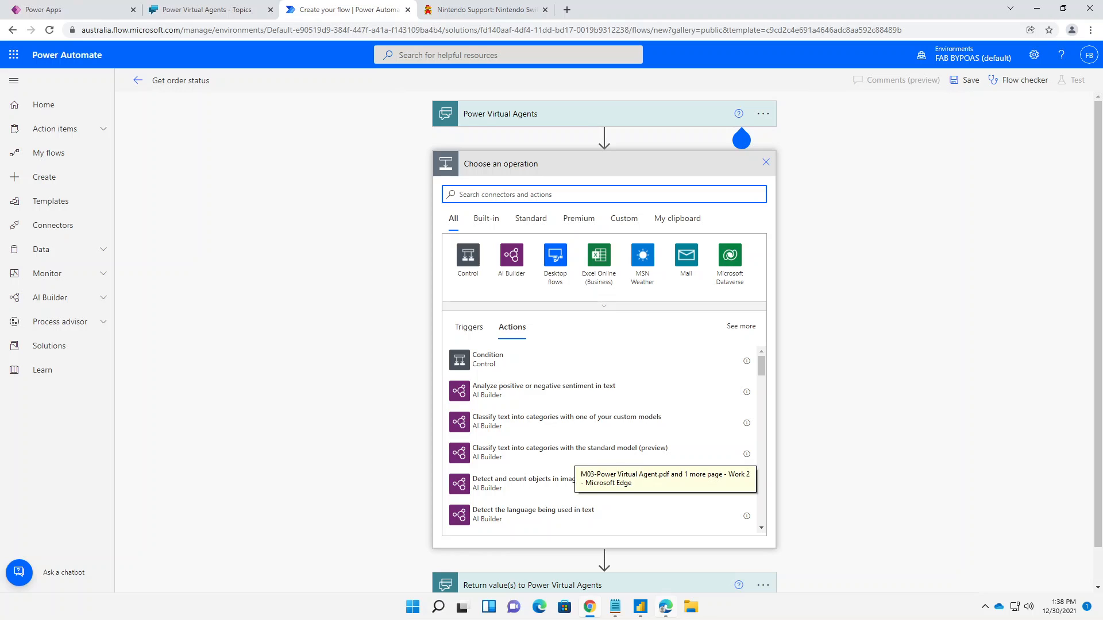
{"action": "left_click", "coordinate": [500, 223]}
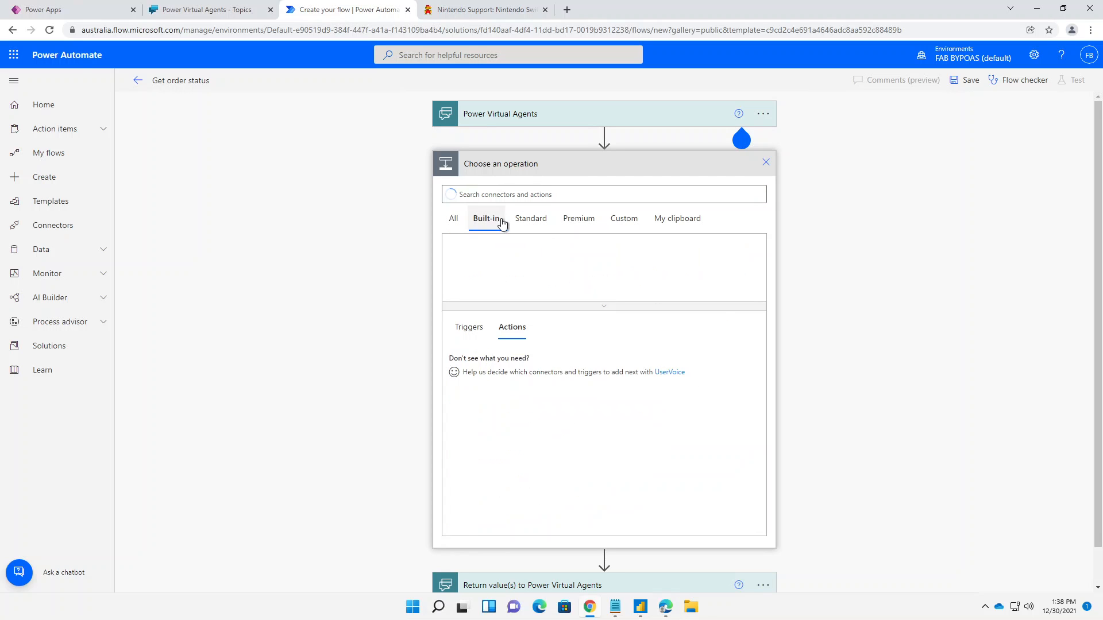
{"action": "left_click", "coordinate": [524, 224]}
{"action": "left_click", "coordinate": [585, 223]}
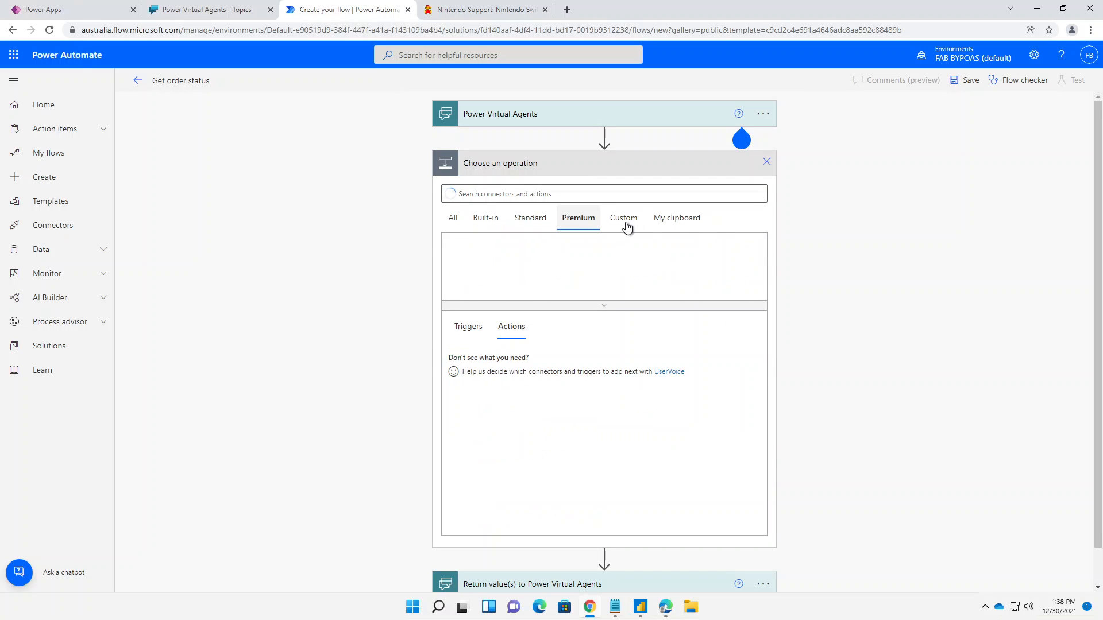
{"action": "left_click", "coordinate": [626, 226]}
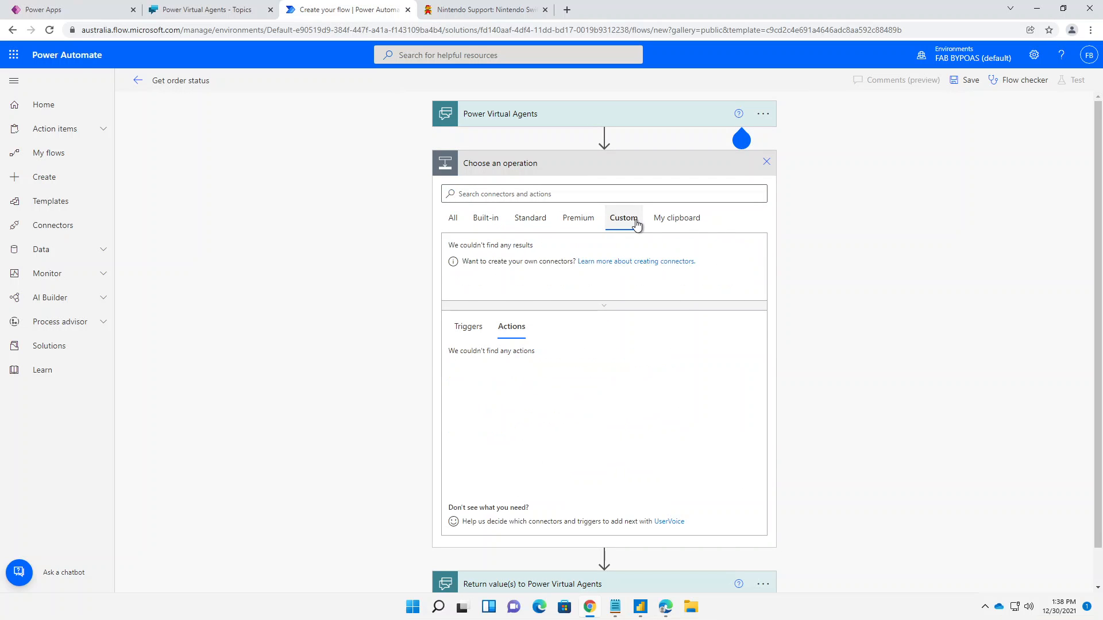
{"action": "left_click", "coordinate": [488, 229]}
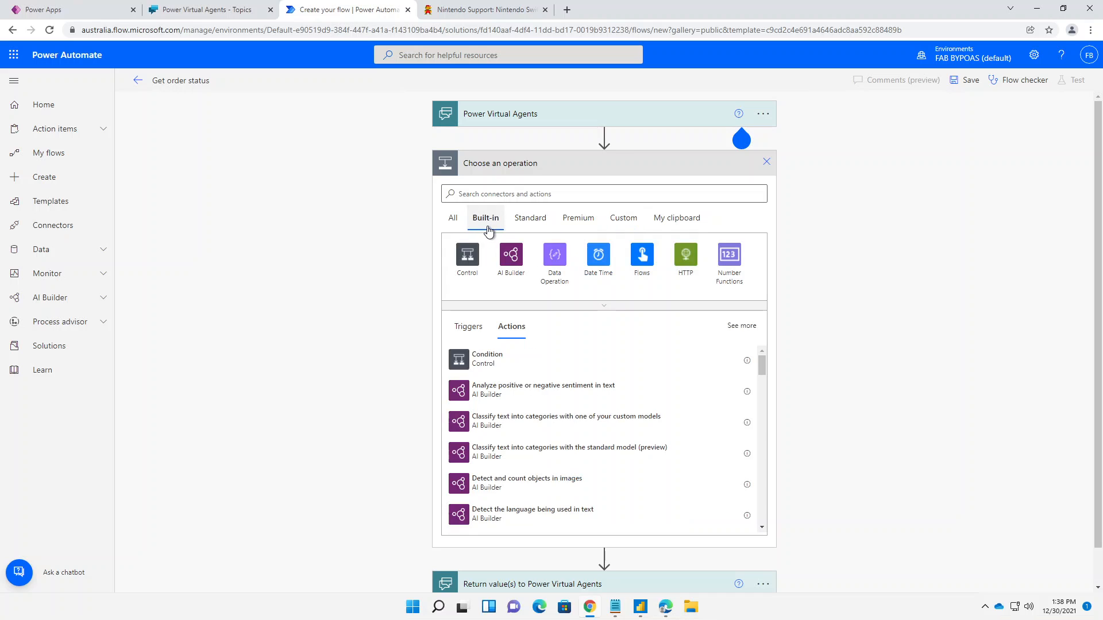
{"action": "left_click", "coordinate": [455, 217]}
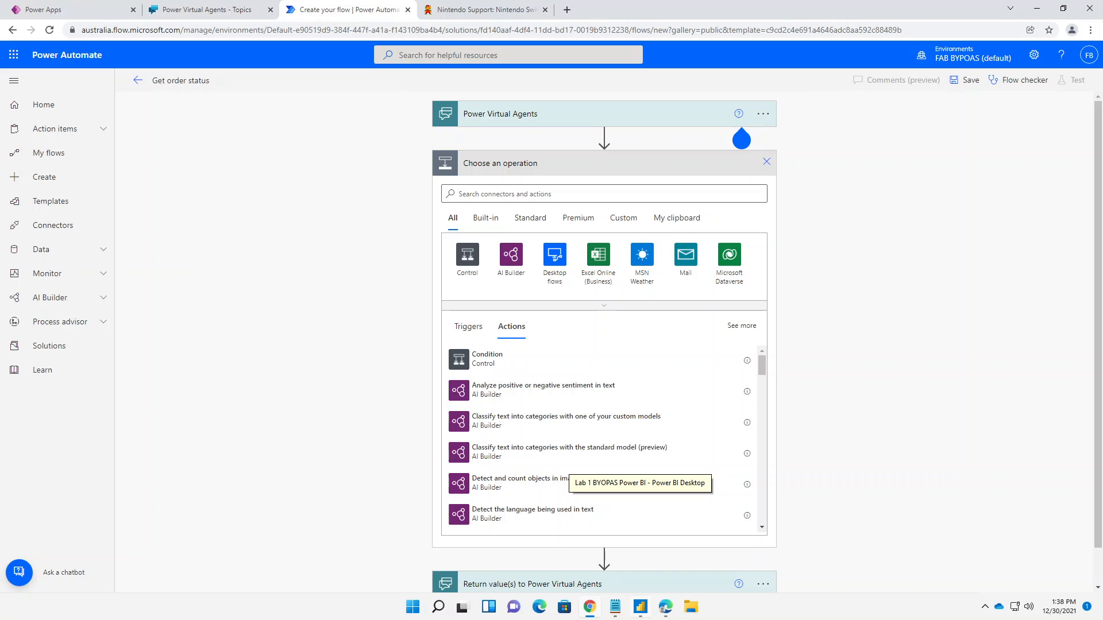
Step: Search all operations for "variab" and add the Initialize variable action
{"action": "left_click", "coordinate": [539, 192]}
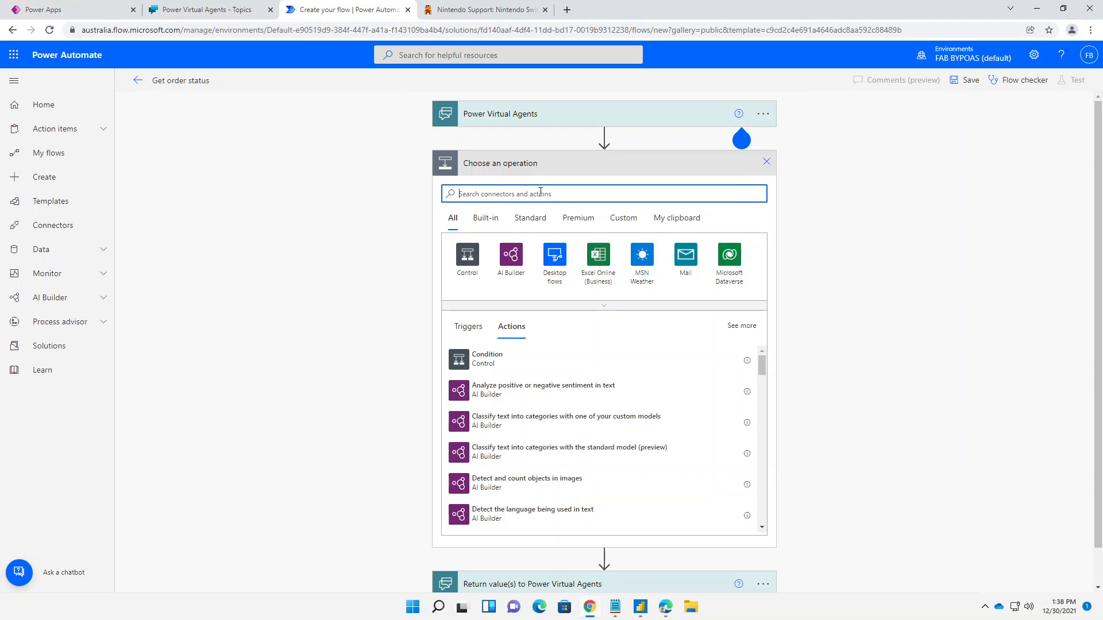
{"action": "type", "text": "variab"}
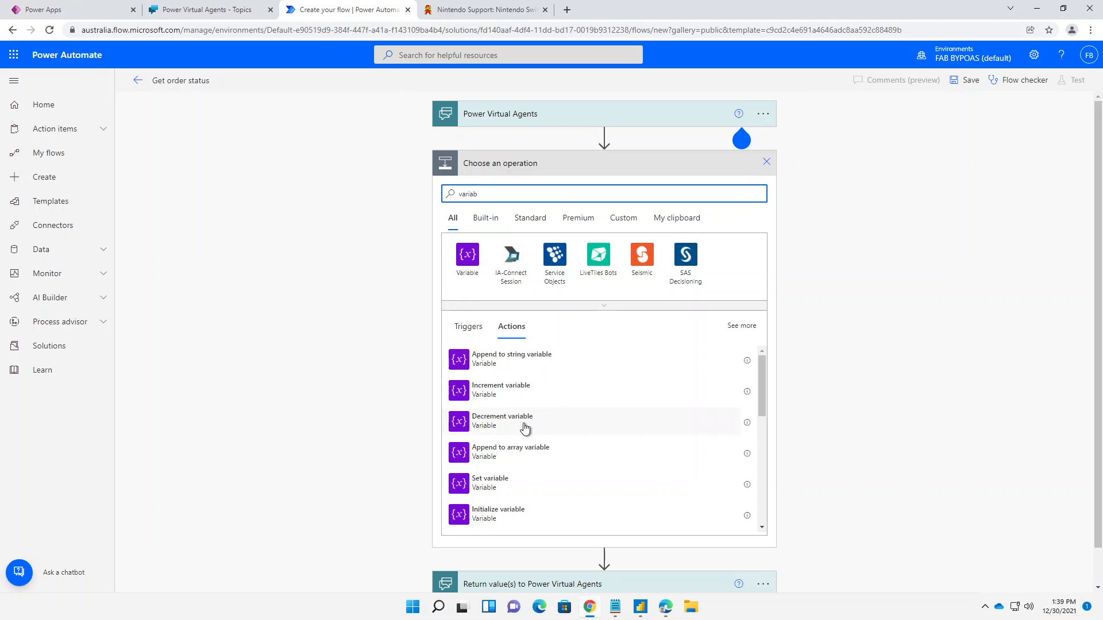
{"action": "scroll", "coordinate": [523, 428], "scroll_direction": "down", "scroll_amount": 2}
{"action": "left_click", "coordinate": [505, 396]}
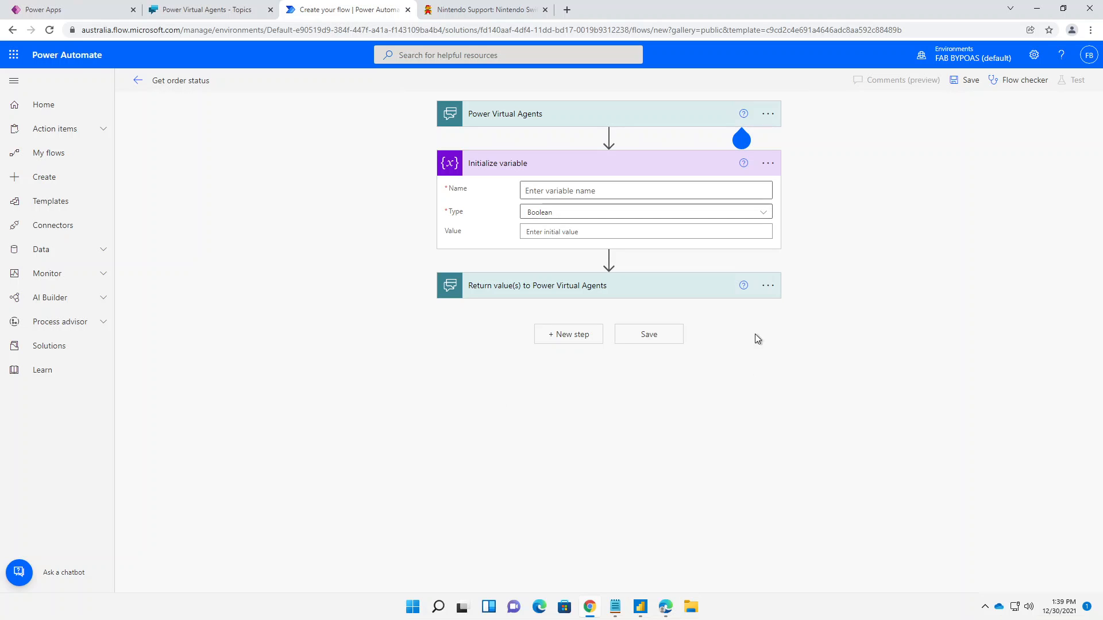
Step: Rename the Initialize variable action as "Var Bot Message" and dismiss the help tip
{"action": "left_click", "coordinate": [773, 164]}
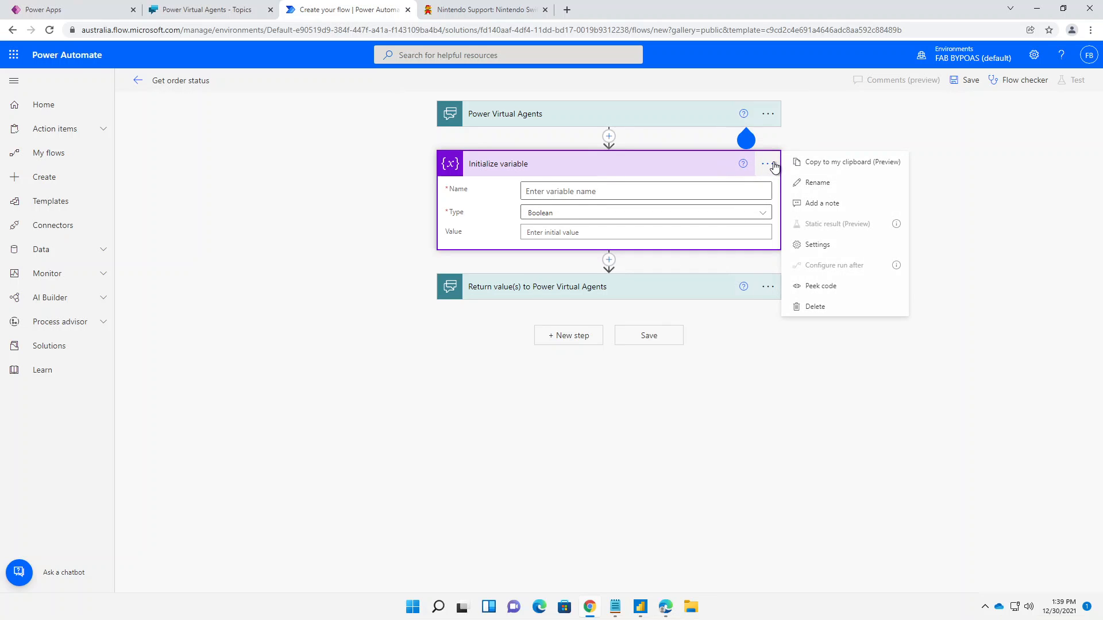
{"action": "left_click", "coordinate": [808, 182]}
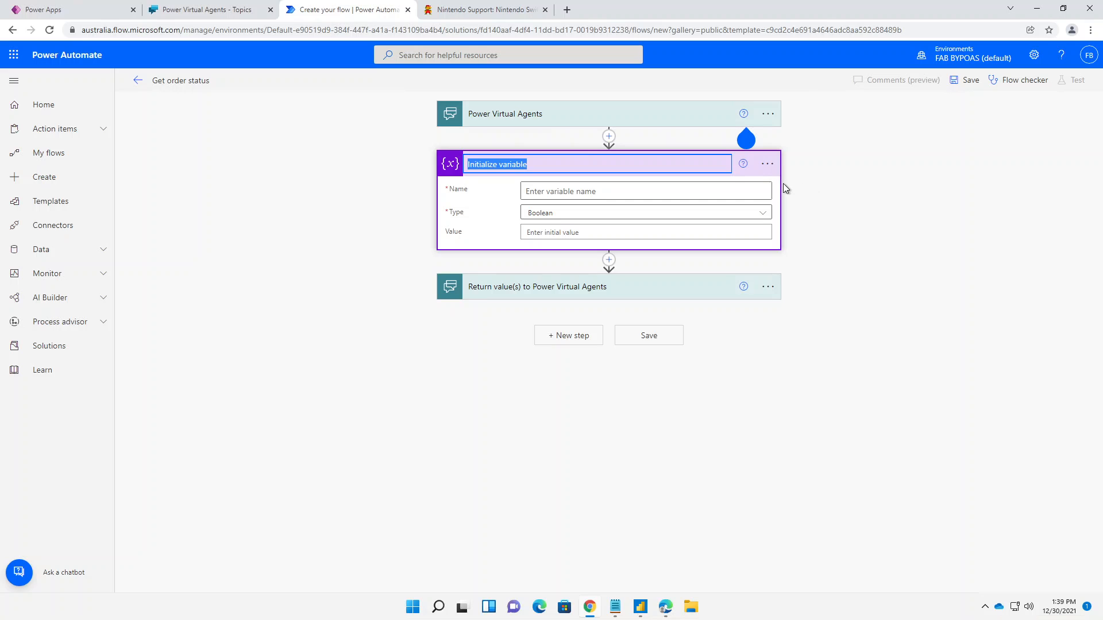
{"action": "type", "text": "Var Bot M"}
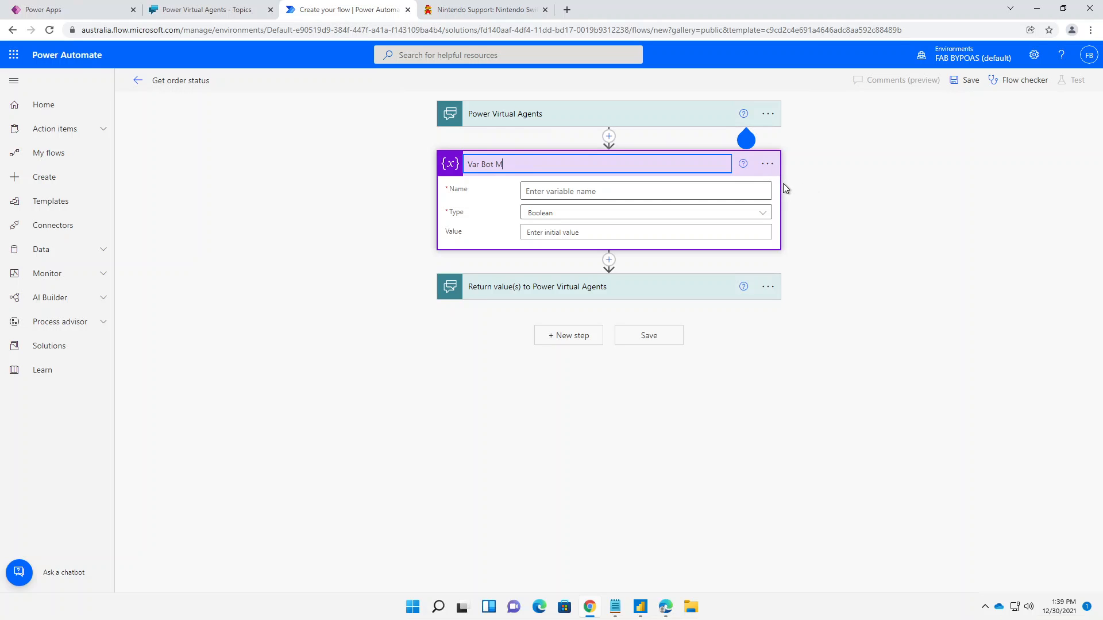
{"action": "type", "text": "essage"}
{"action": "left_click", "coordinate": [746, 138]}
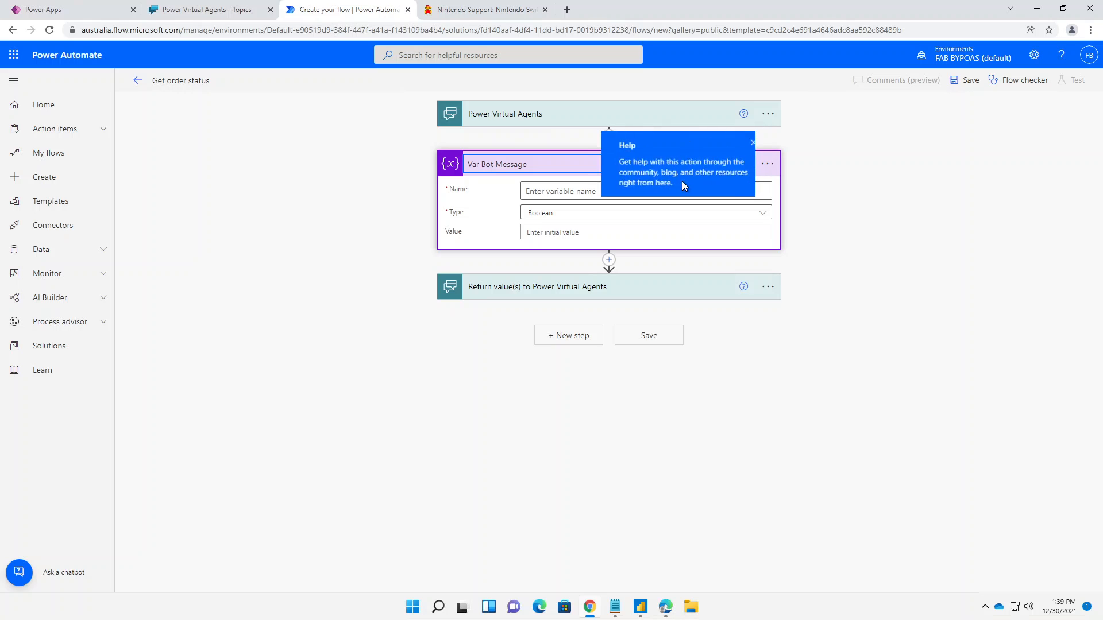
{"action": "left_click", "coordinate": [744, 143]}
Step: Define the Var Bot Message variable as a String named BotMessage, and start a new action below it
{"action": "left_click", "coordinate": [615, 192]}
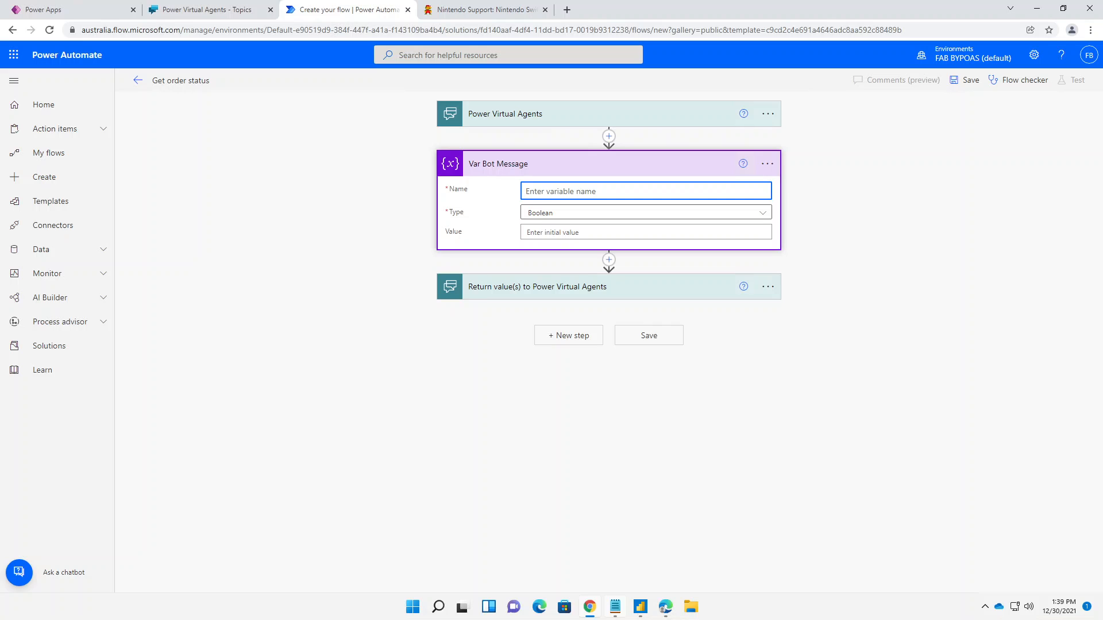
{"action": "left_click", "coordinate": [764, 221]}
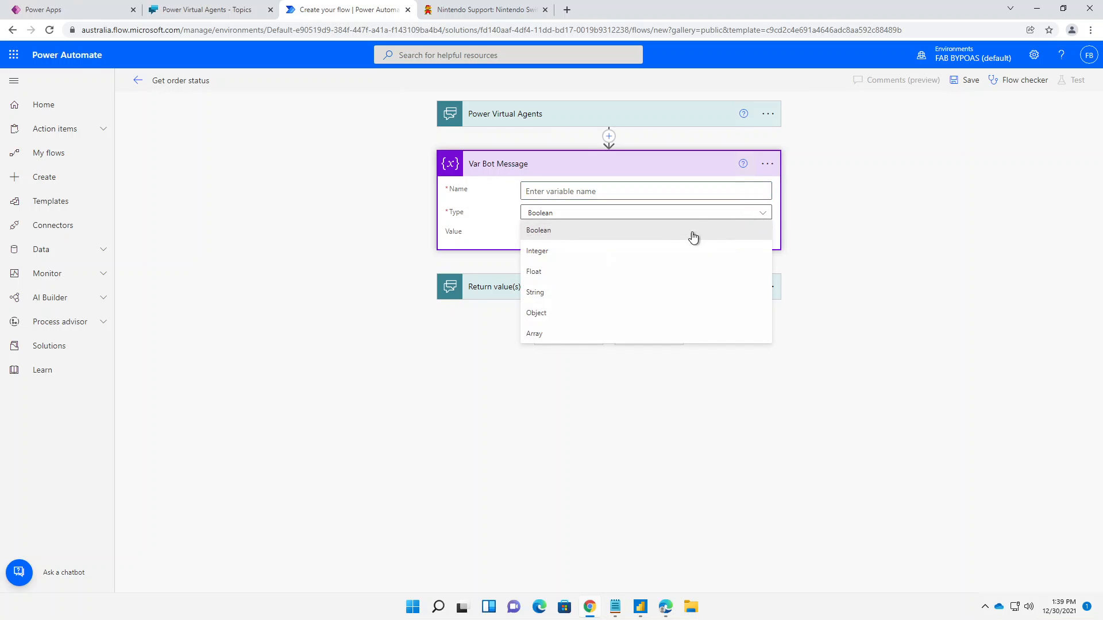
{"action": "left_click", "coordinate": [556, 293]}
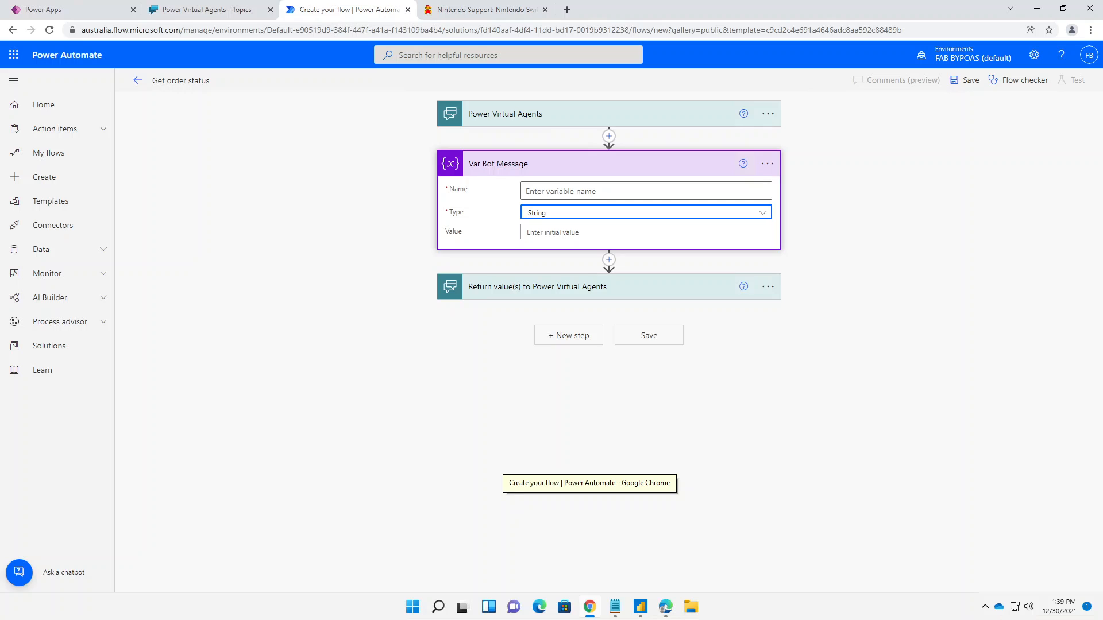
{"action": "left_click", "coordinate": [608, 261]}
{"action": "left_click", "coordinate": [598, 280]}
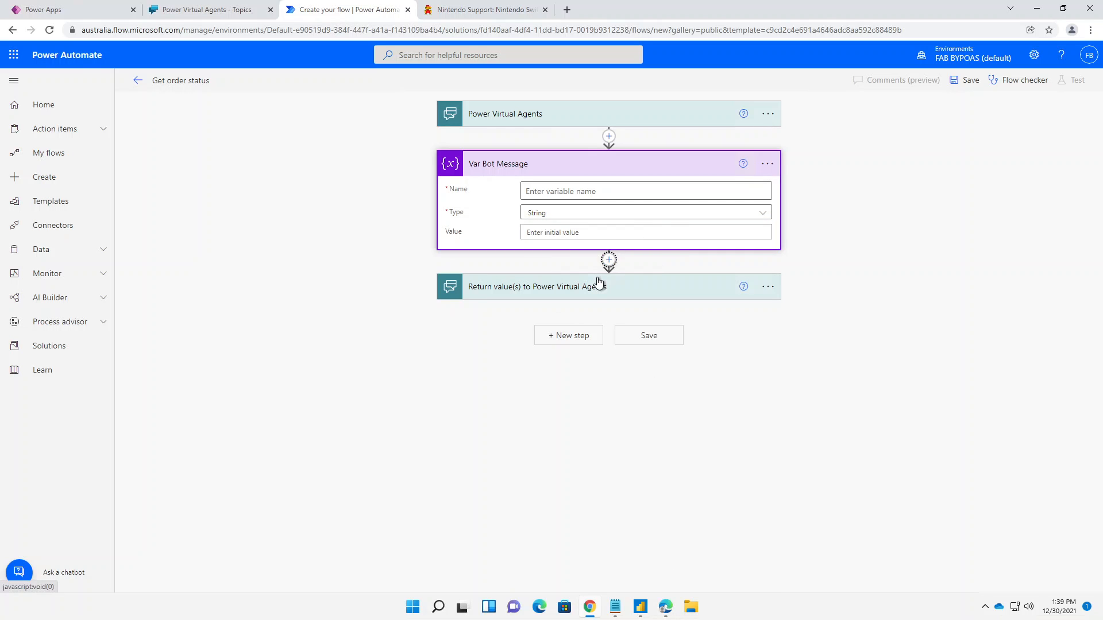
{"action": "left_click", "coordinate": [577, 164]}
{"action": "left_click", "coordinate": [608, 193]}
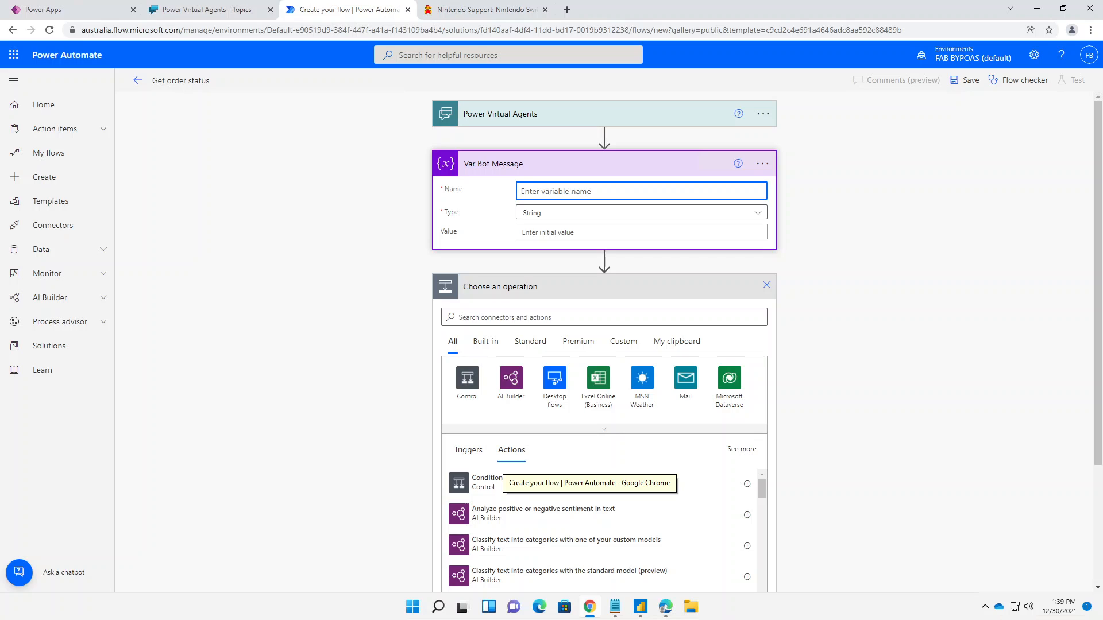
{"action": "type", "text": "BotMessage"}
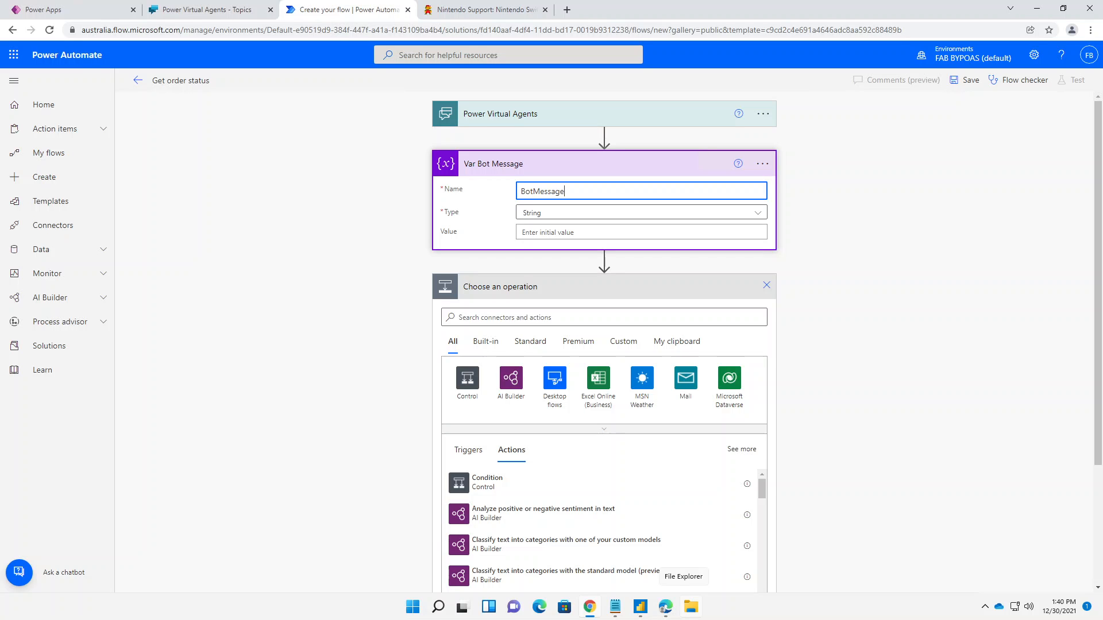
Step: Search the operations for "init" and add a second Initialize variable action below Var Bot Message
{"action": "left_click", "coordinate": [503, 318]}
{"action": "type", "text": "init"}
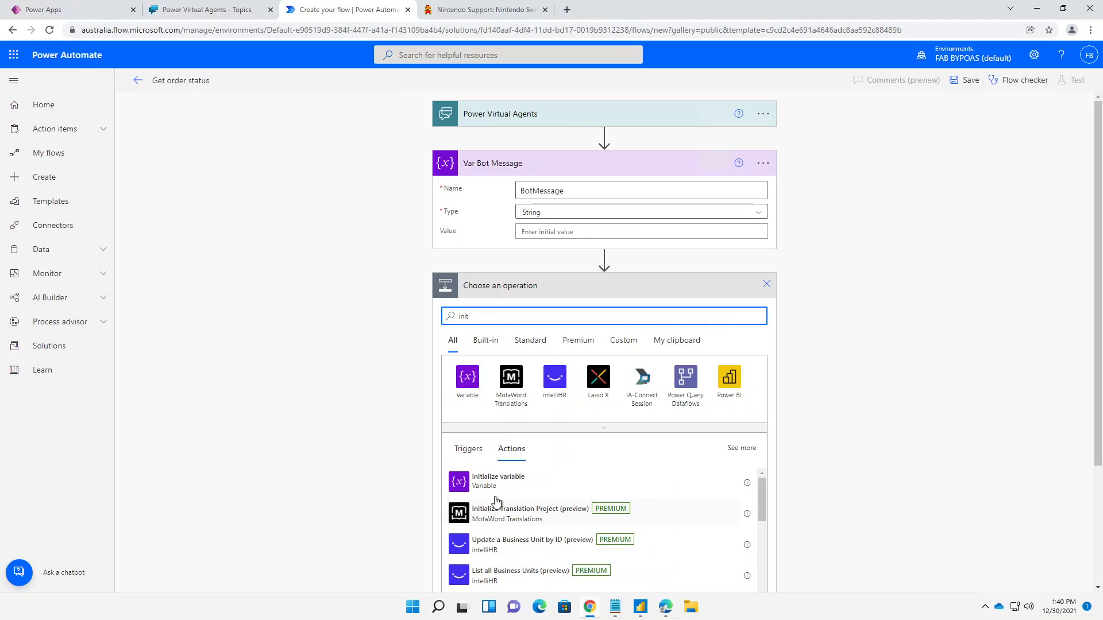
{"action": "left_click", "coordinate": [495, 483]}
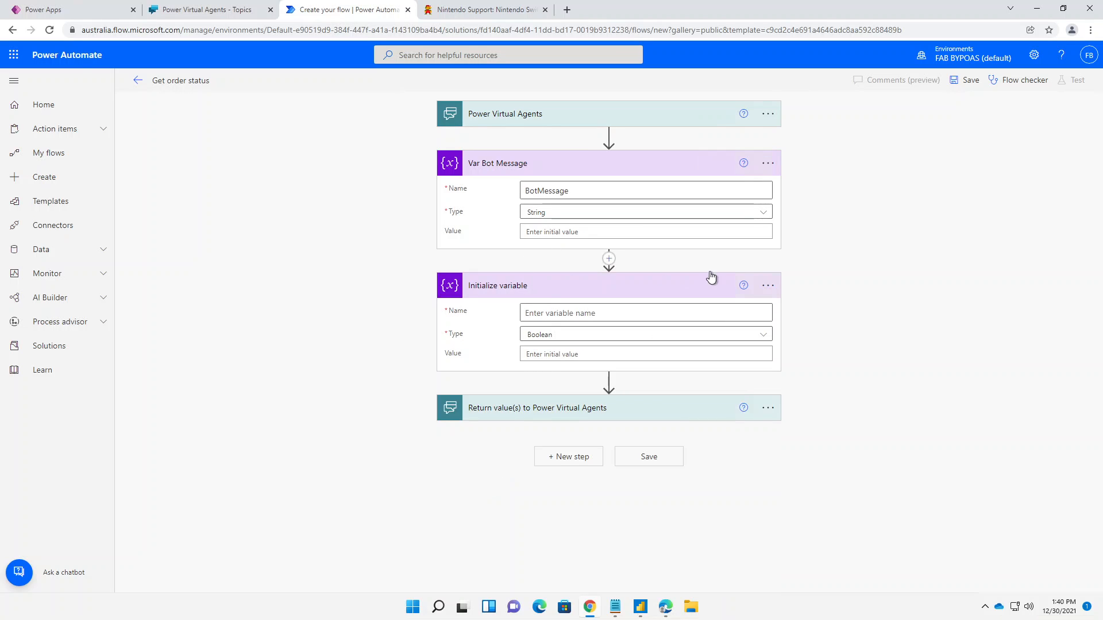
Step: Rename the new Initialize variable action as "Var Order Exists"
{"action": "left_click", "coordinate": [767, 286]}
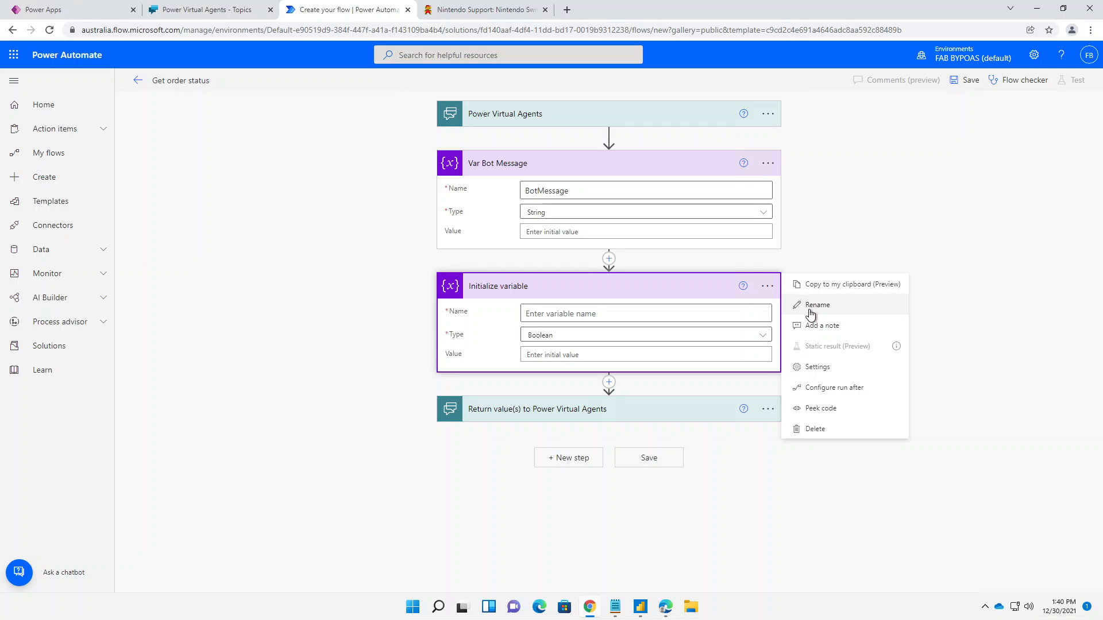
{"action": "left_click", "coordinate": [810, 305]}
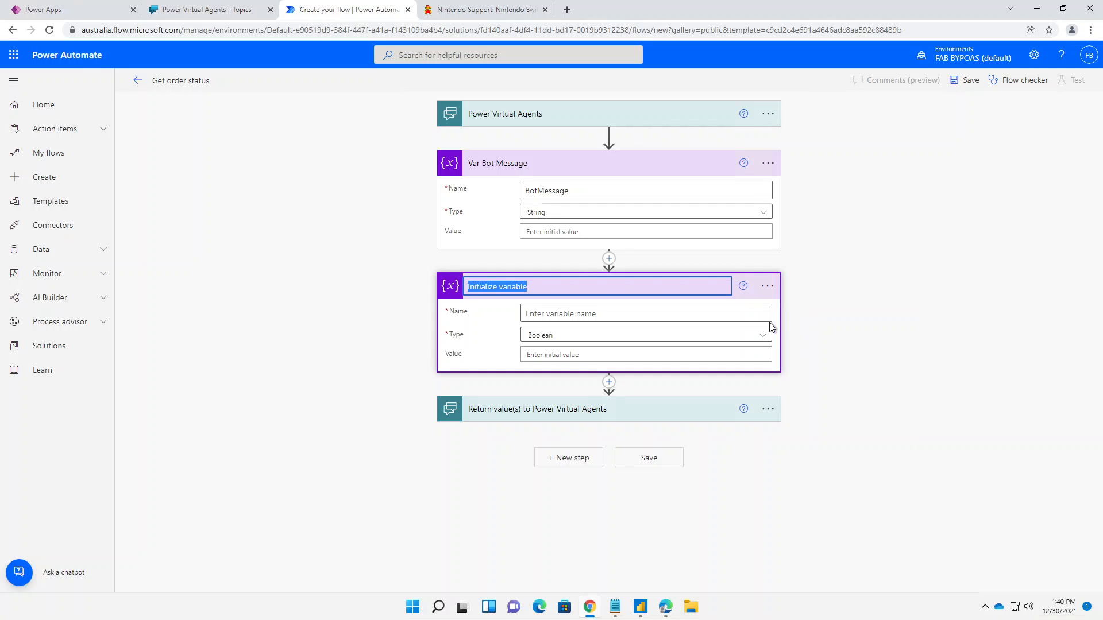
{"action": "type", "text": "Order "}
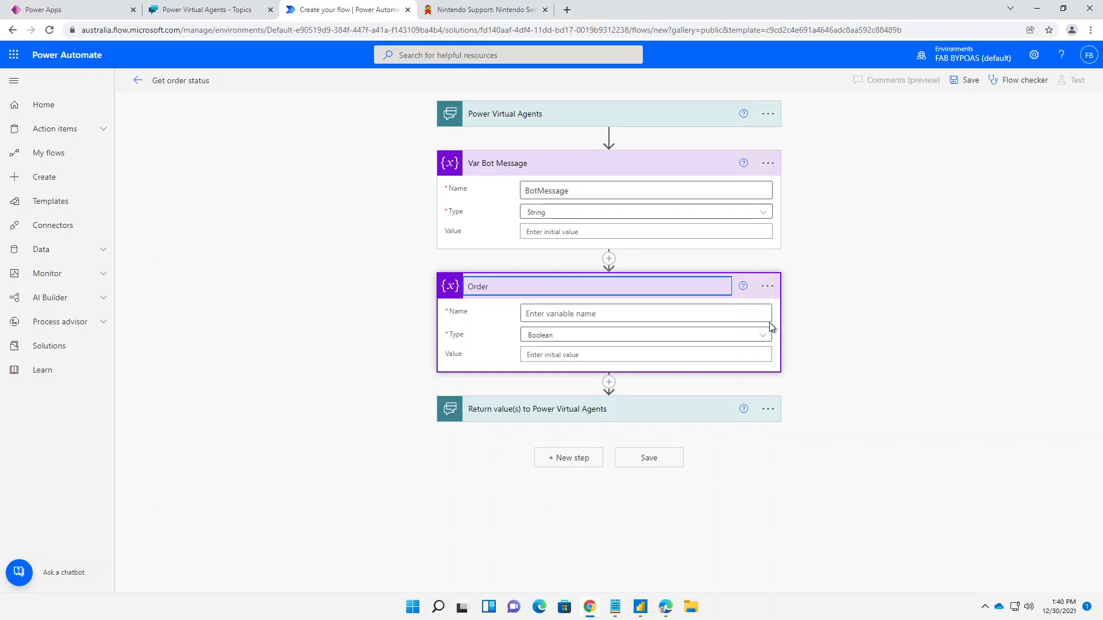
{"action": "type", "text": "Exists"}
{"action": "type", "text": "Var"}
Step: Define the Var Order Exists variable as a String named OrderExists with initial value NO, and save the flow
{"action": "left_click", "coordinate": [674, 318]}
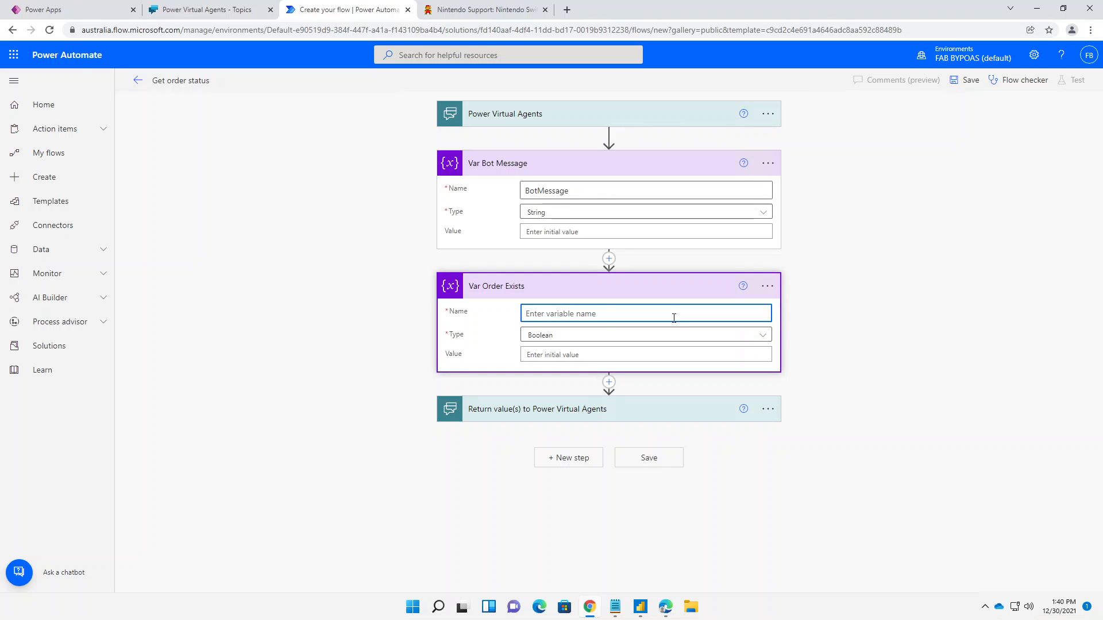
{"action": "type", "text": "OrderExists"}
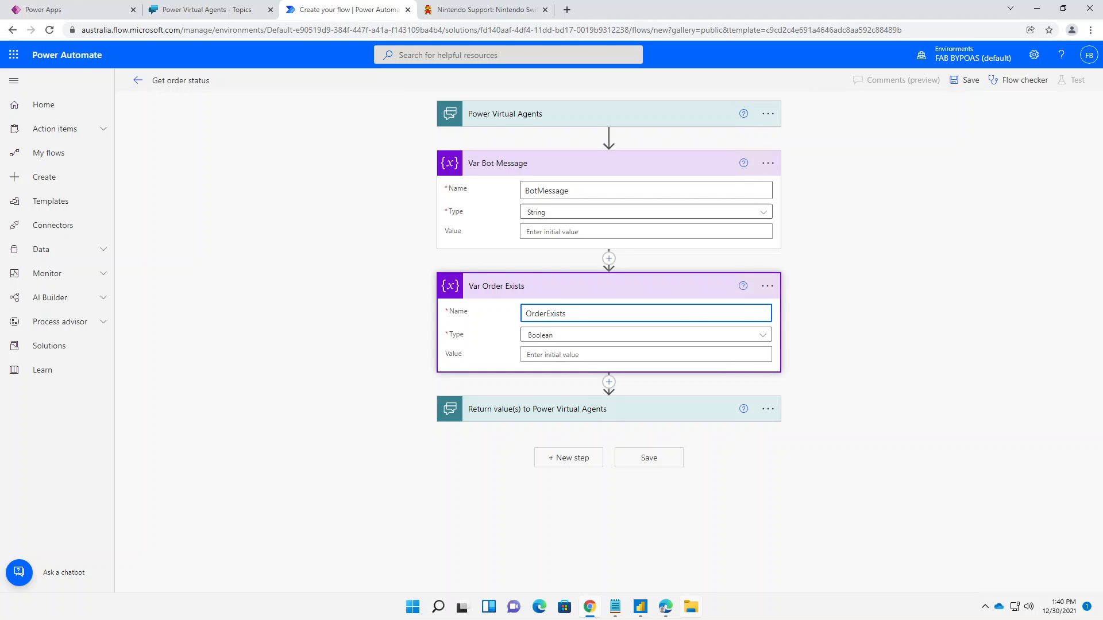
{"action": "left_click", "coordinate": [768, 341]}
{"action": "left_click", "coordinate": [545, 415]}
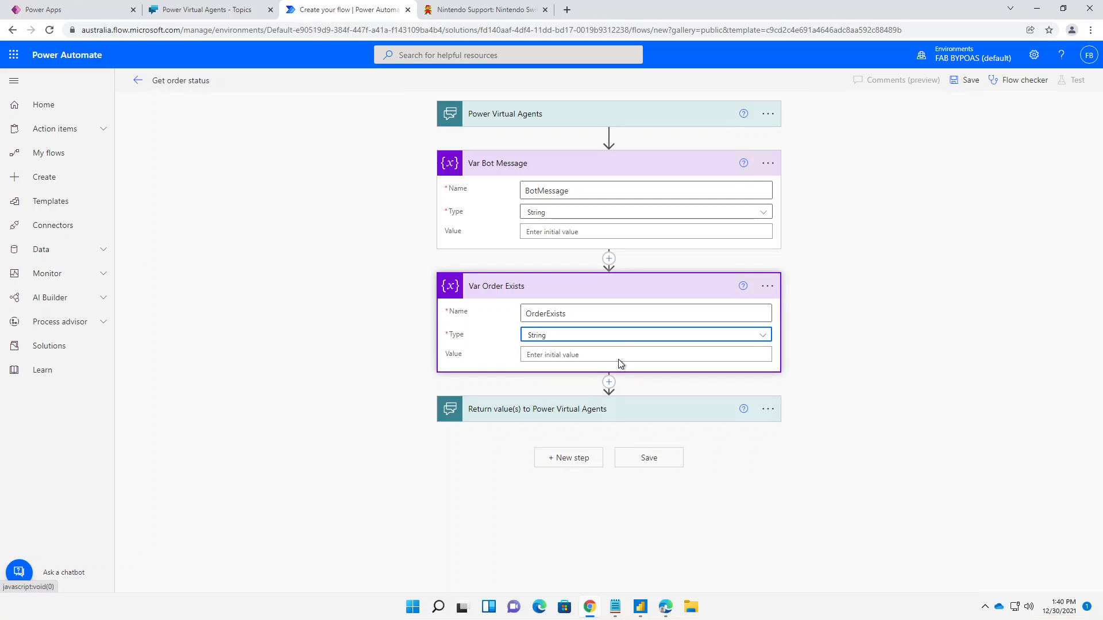
{"action": "left_click", "coordinate": [619, 356]}
{"action": "type", "text": "NO"}
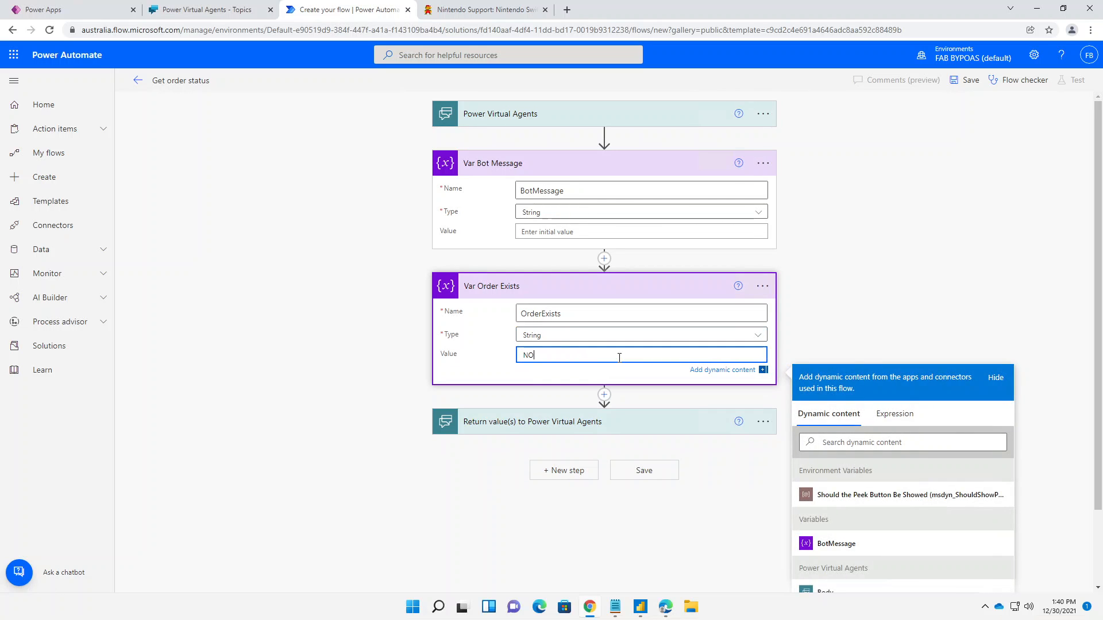
{"action": "left_click", "coordinate": [1003, 227]}
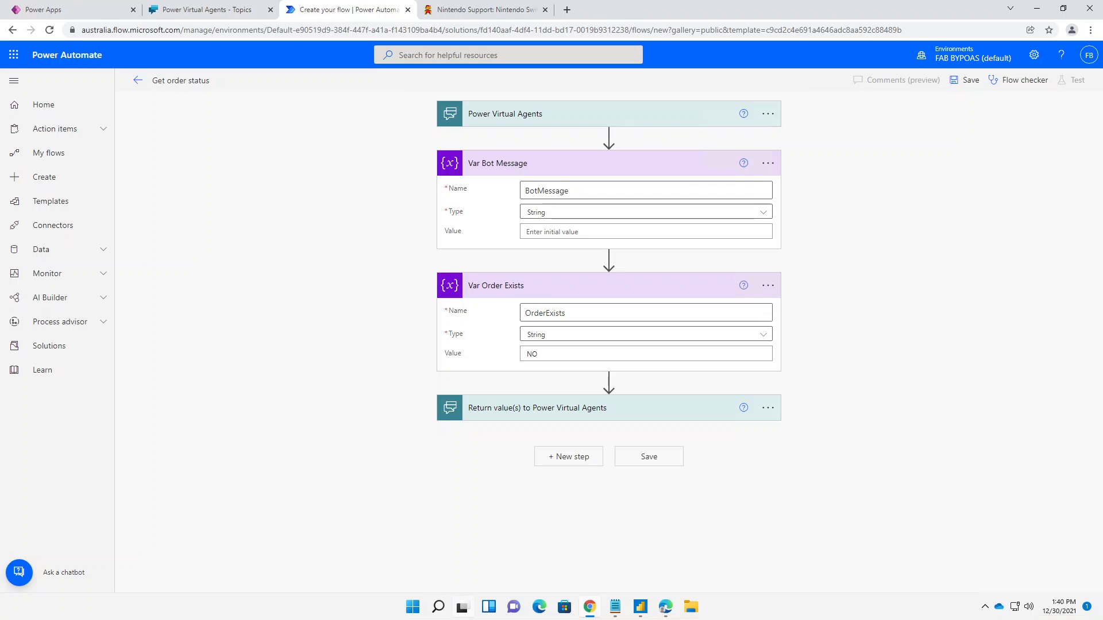
{"action": "mouse_move", "coordinate": [463, 606]}
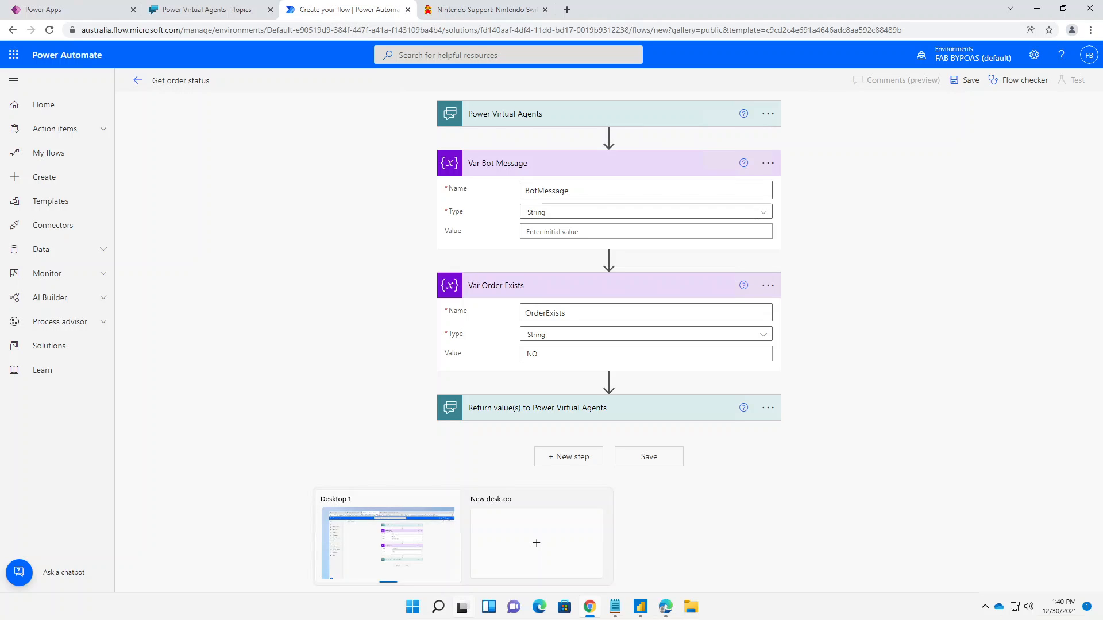
{"action": "left_click", "coordinate": [970, 83]}
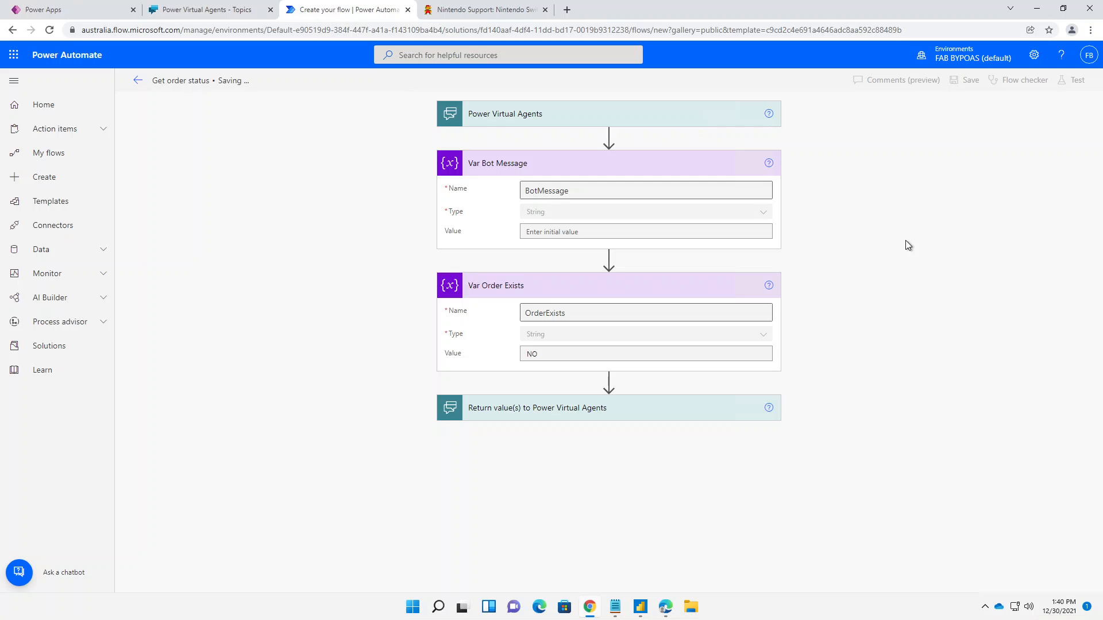
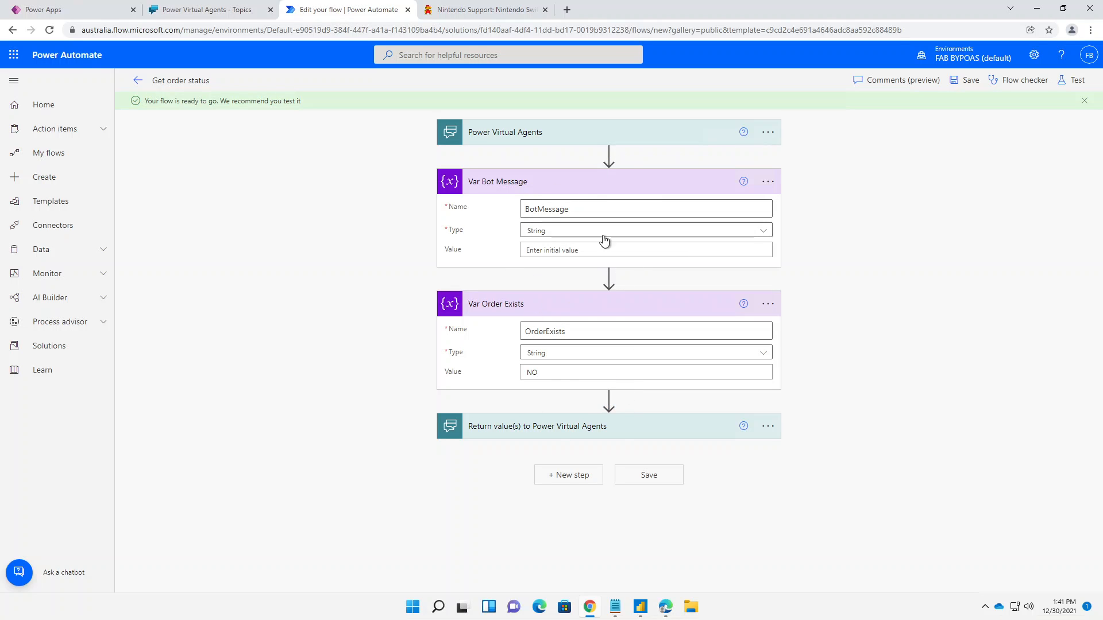
Step: Add a Microsoft Dataverse List rows action between Var Order Exists and the return step, dismissing the Dataverse tip
{"action": "left_click", "coordinate": [608, 401]}
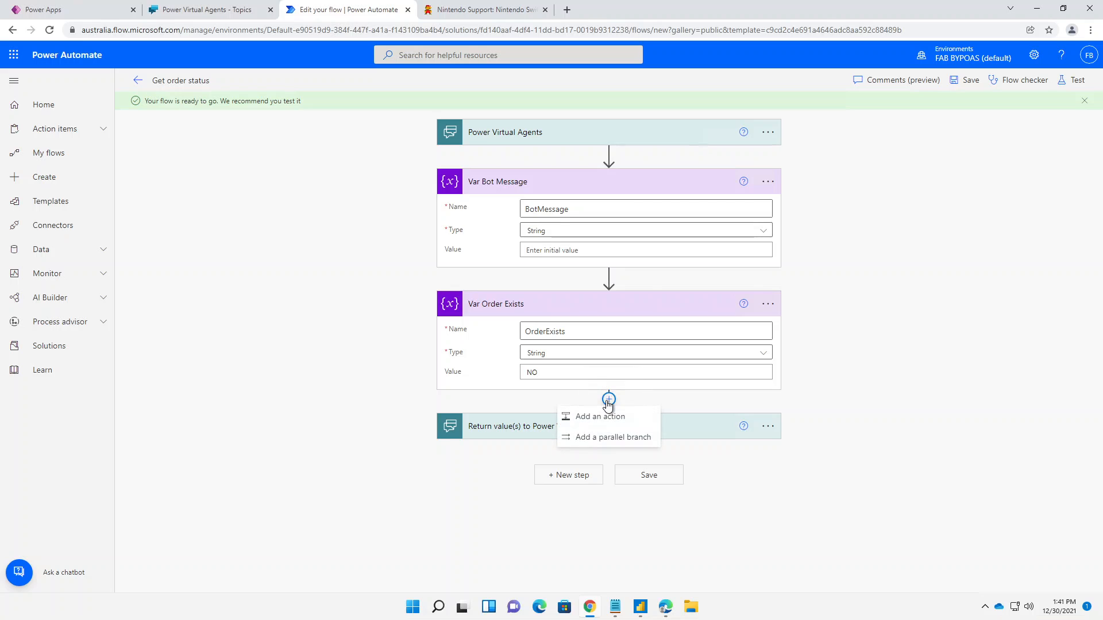
{"action": "left_click", "coordinate": [597, 417]}
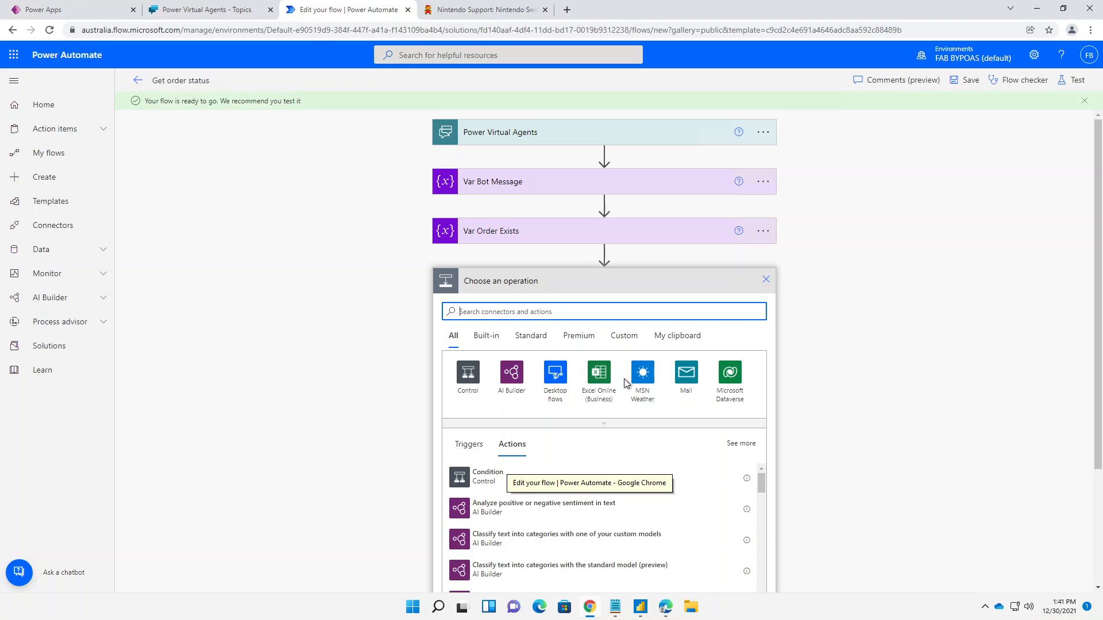
{"action": "left_click", "coordinate": [723, 385]}
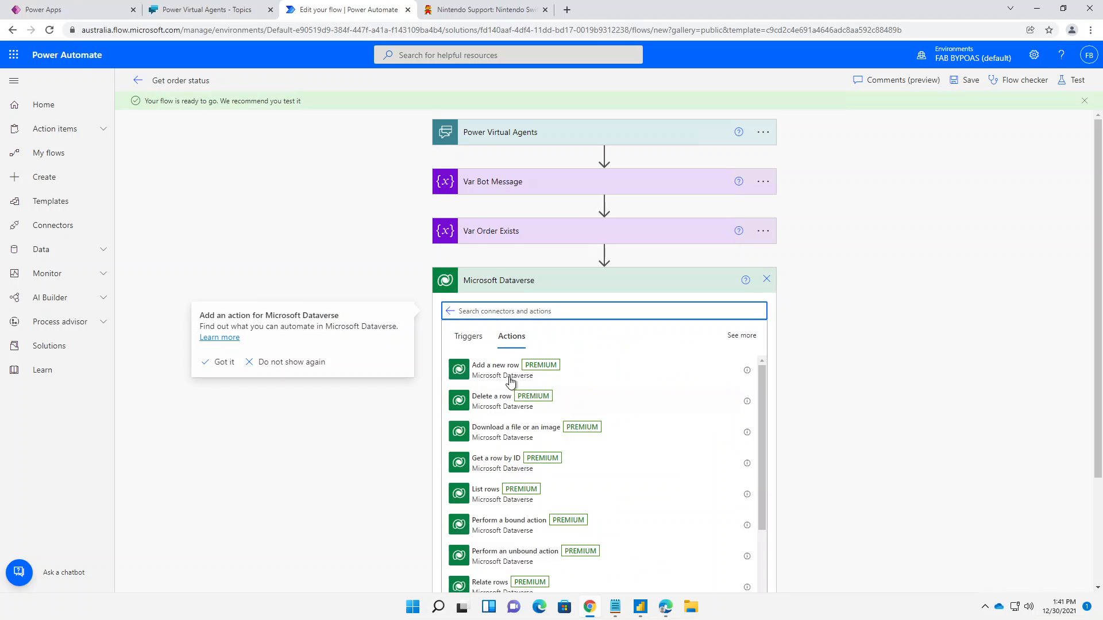
{"action": "left_click", "coordinate": [227, 362]}
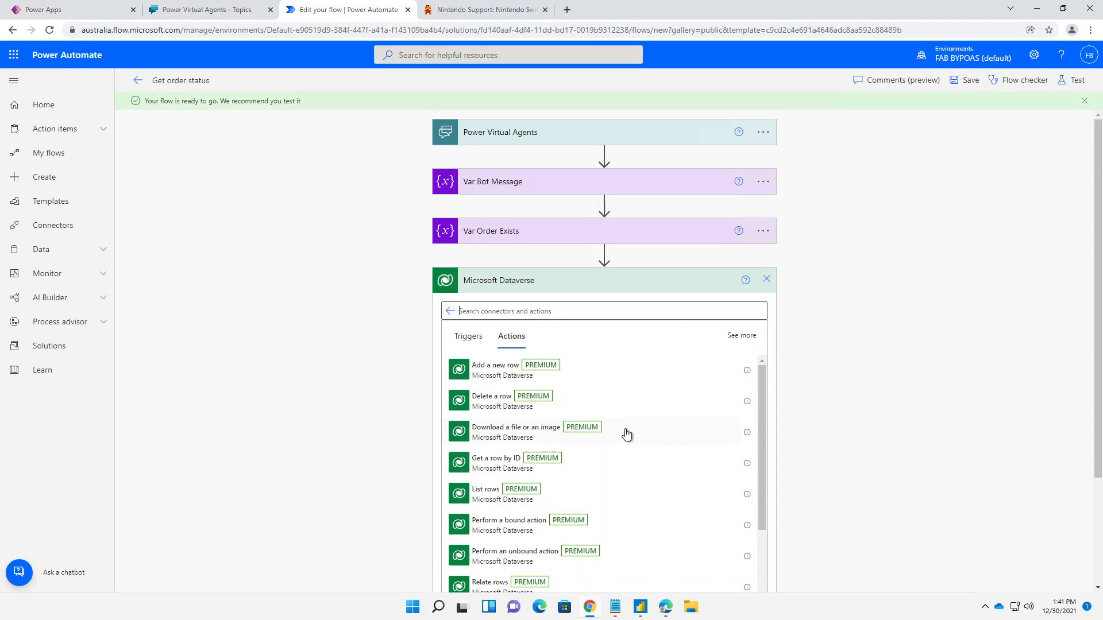
{"action": "left_click", "coordinate": [527, 503]}
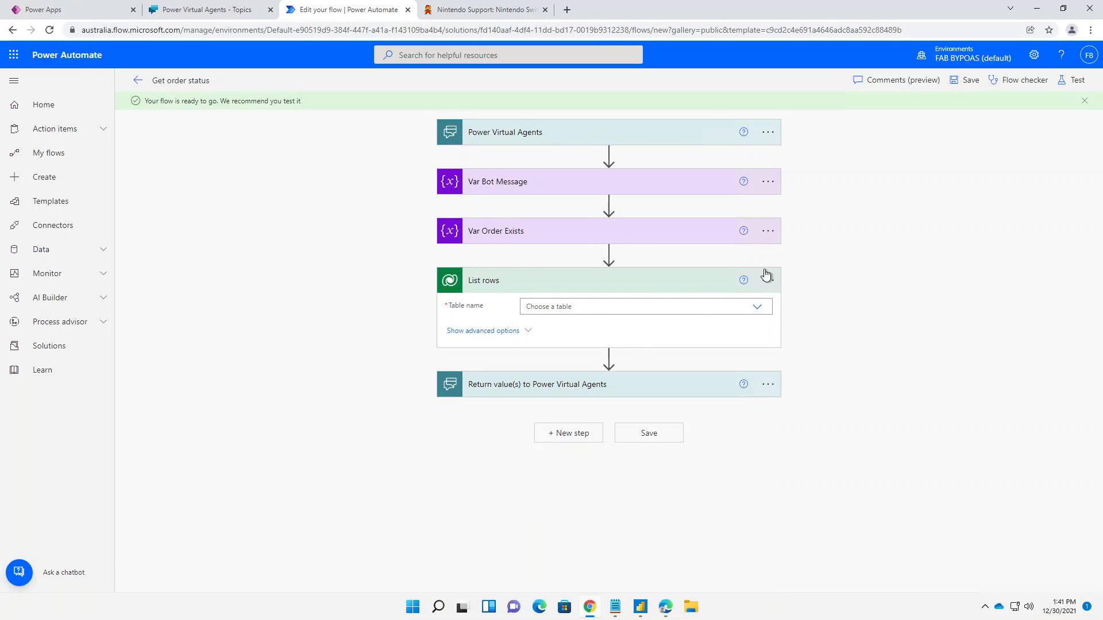
Step: Choose Device Orders as the table for List rows and show its advanced options
{"action": "left_click", "coordinate": [758, 308]}
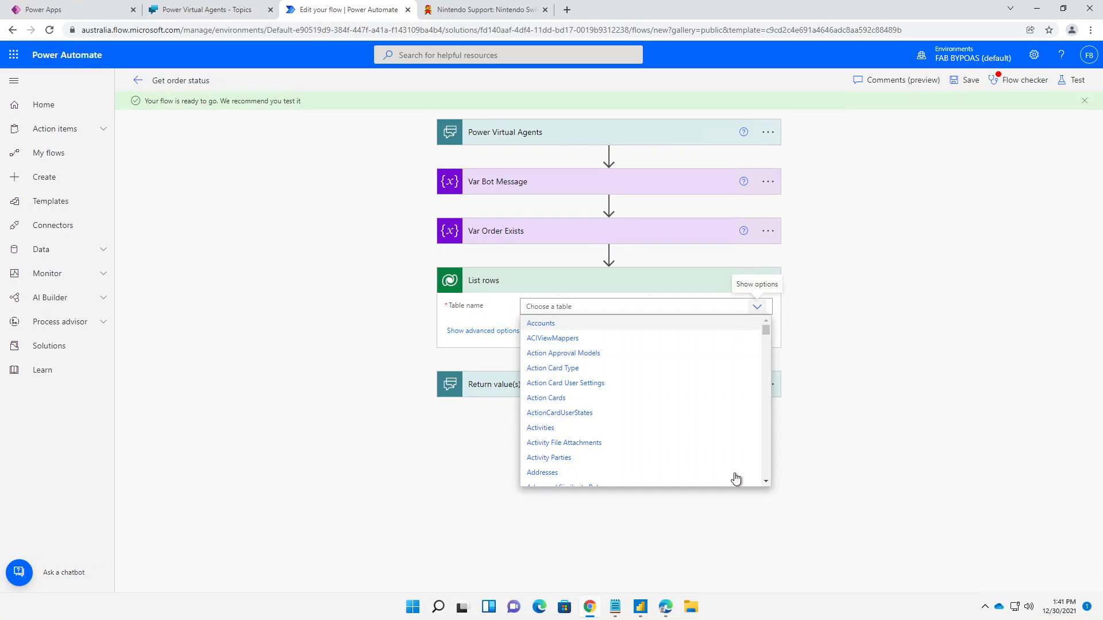
{"action": "scroll", "coordinate": [597, 407], "scroll_direction": "down", "scroll_amount": 10}
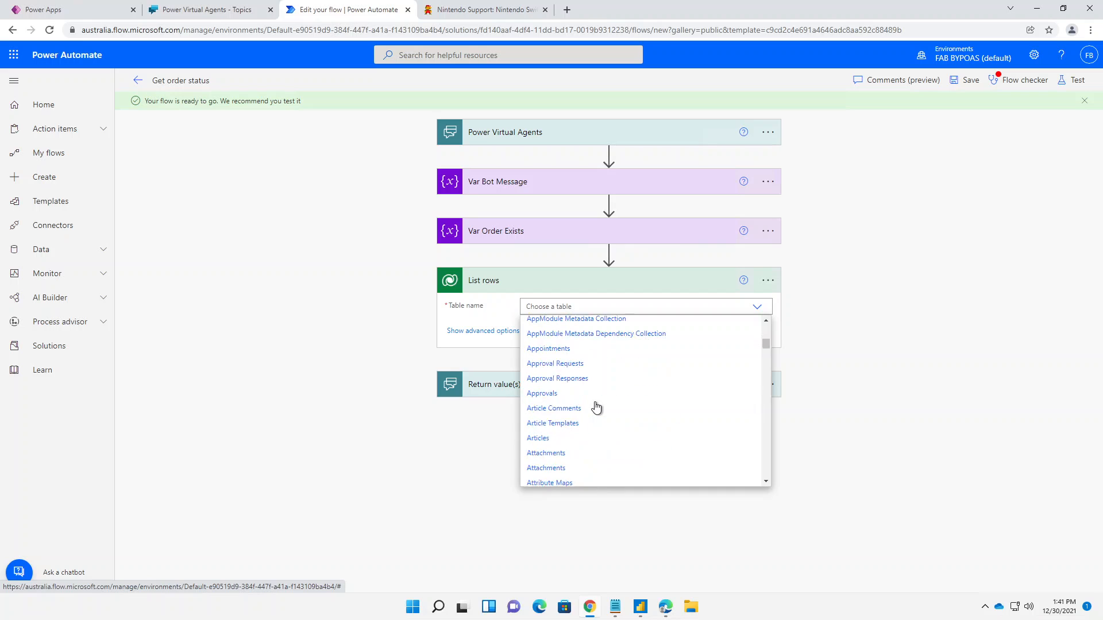
{"action": "scroll", "coordinate": [597, 406], "scroll_direction": "down", "scroll_amount": 12}
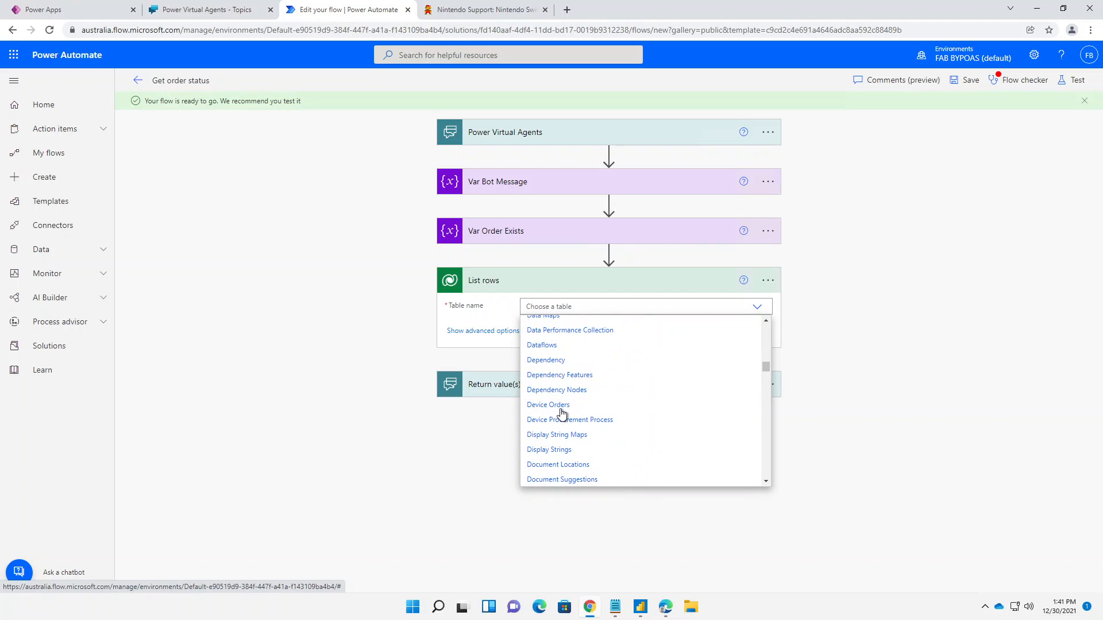
{"action": "left_click", "coordinate": [556, 407]}
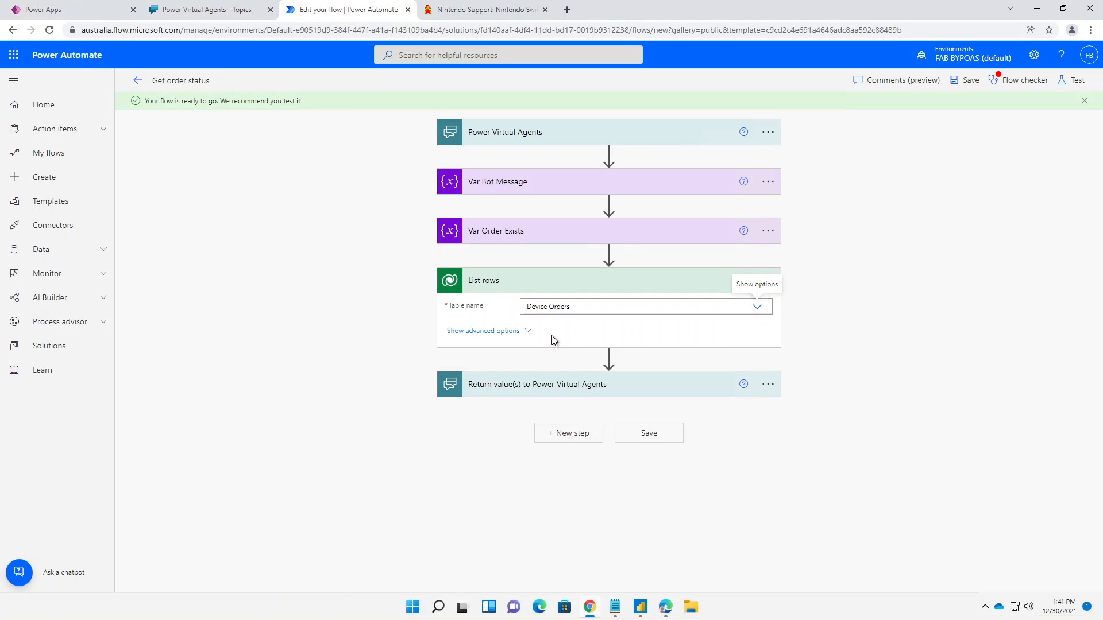
{"action": "left_click", "coordinate": [515, 332]}
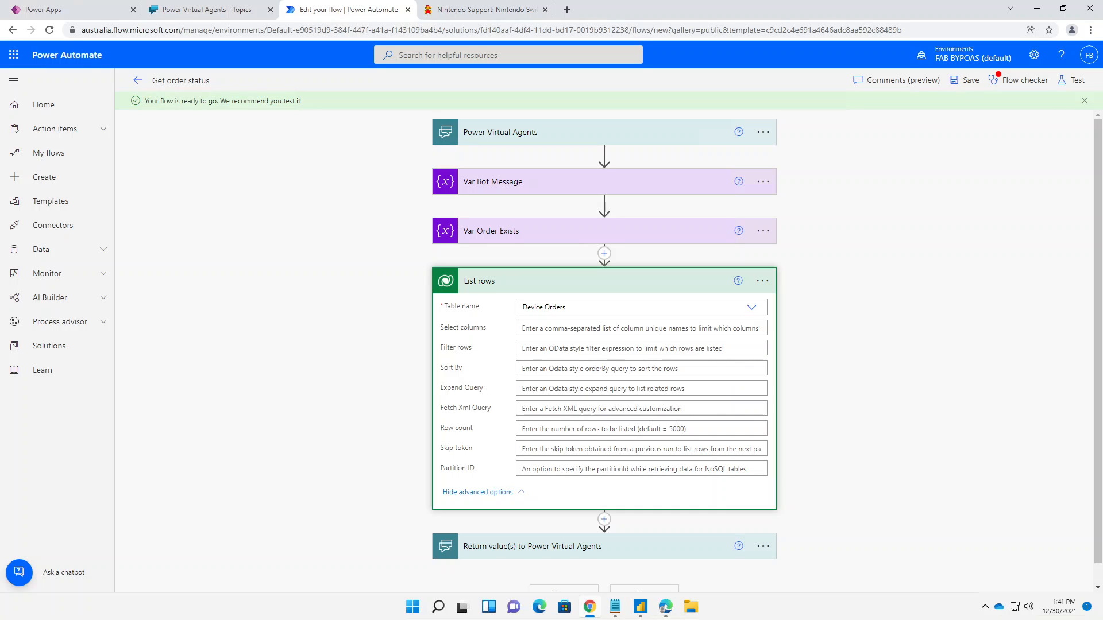
Step: Read the M03-Power Virtual Agent.pdf instructions on finding the Supplier Order ID column name and filtering the device orders
{"action": "left_click_drag", "start_coordinate": [718, 619], "coordinate": [484, 127]}
{"action": "scroll", "coordinate": [448, 299], "scroll_direction": "up", "scroll_amount": 5}
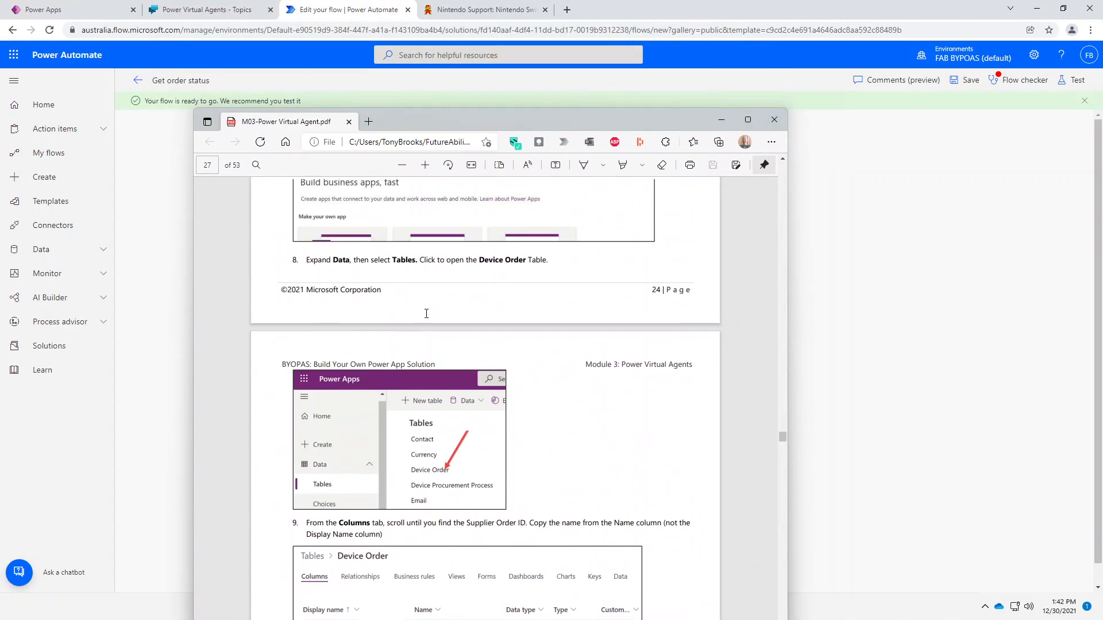
{"action": "scroll", "coordinate": [442, 404], "scroll_direction": "down", "scroll_amount": 3}
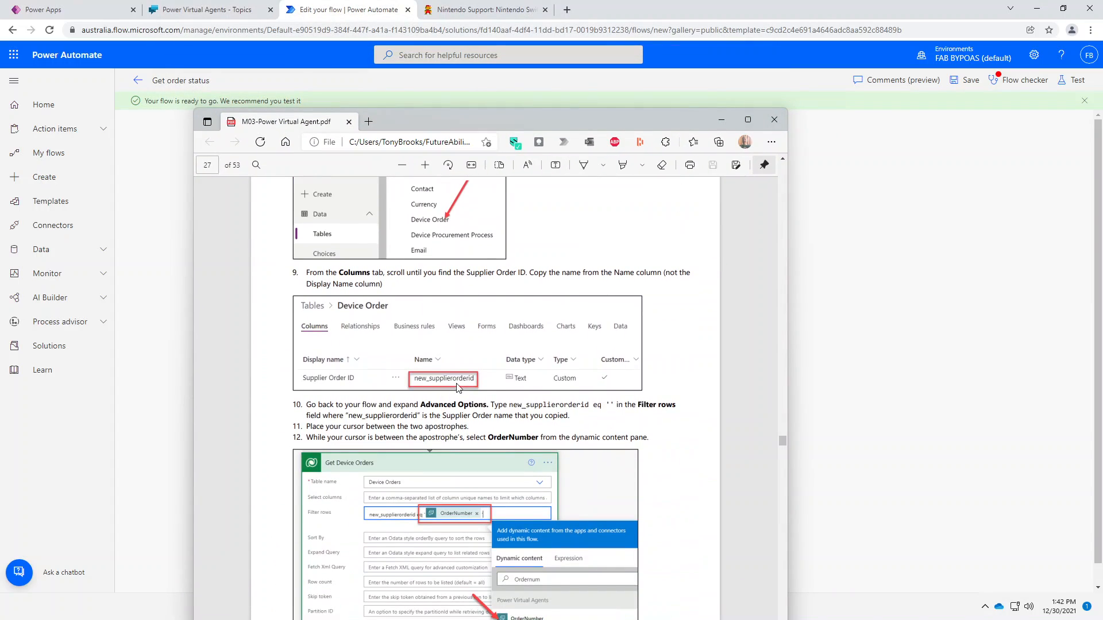
{"action": "scroll", "coordinate": [470, 397], "scroll_direction": "up", "scroll_amount": 5}
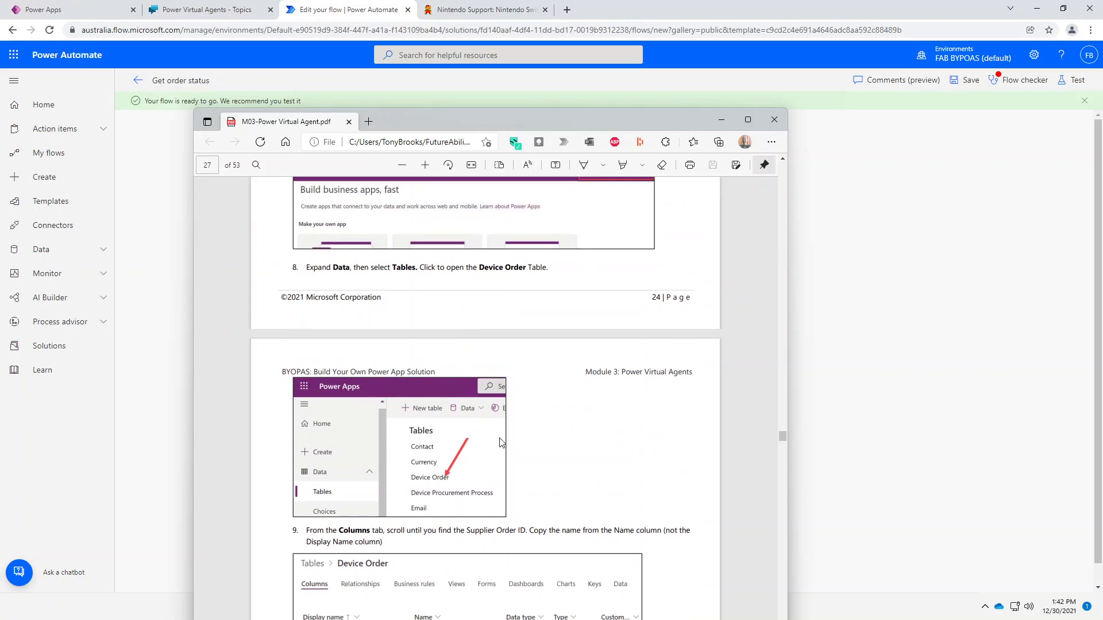
{"action": "scroll", "coordinate": [427, 337], "scroll_direction": "up", "scroll_amount": 3}
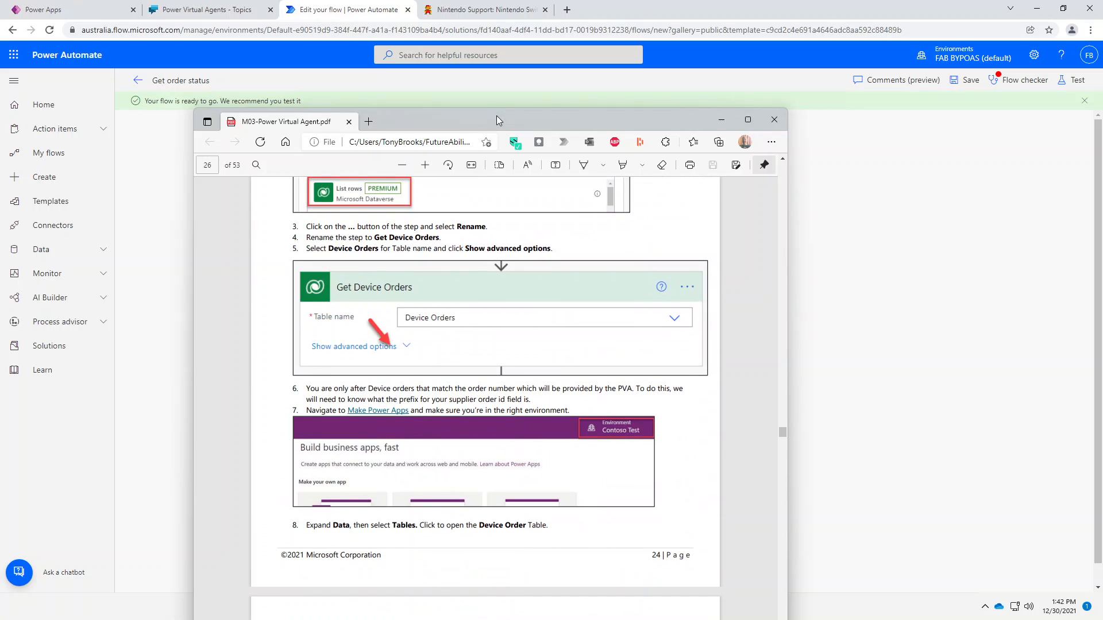
{"action": "left_click_drag", "start_coordinate": [497, 114], "coordinate": [643, 619]}
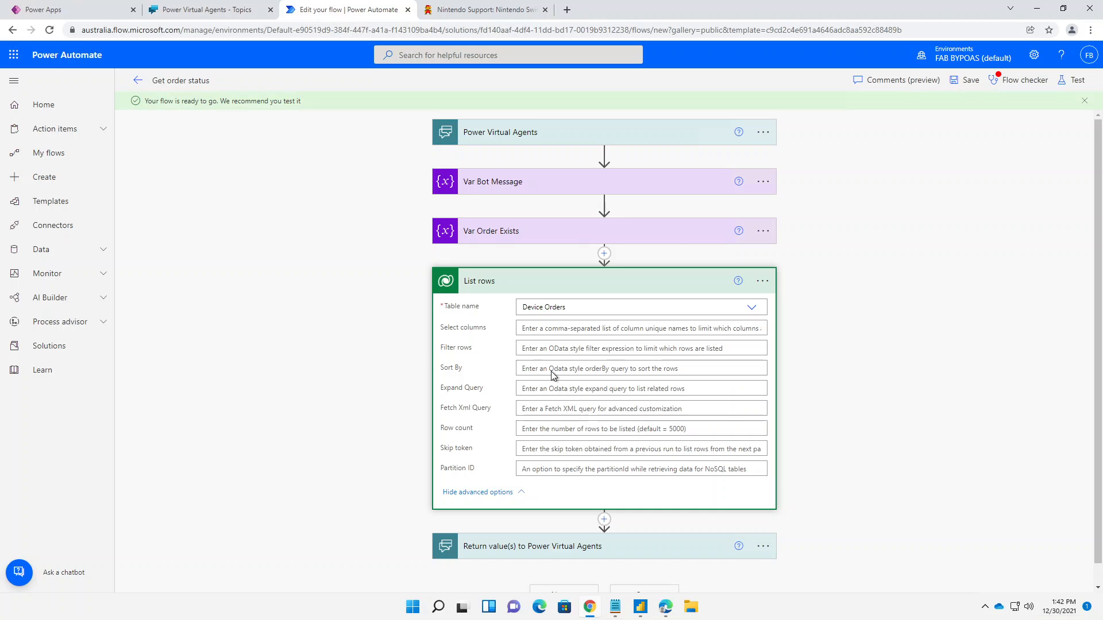
{"action": "left_click_drag", "start_coordinate": [491, 615], "coordinate": [402, 139]}
{"action": "scroll", "coordinate": [358, 399], "scroll_direction": "down", "scroll_amount": 3}
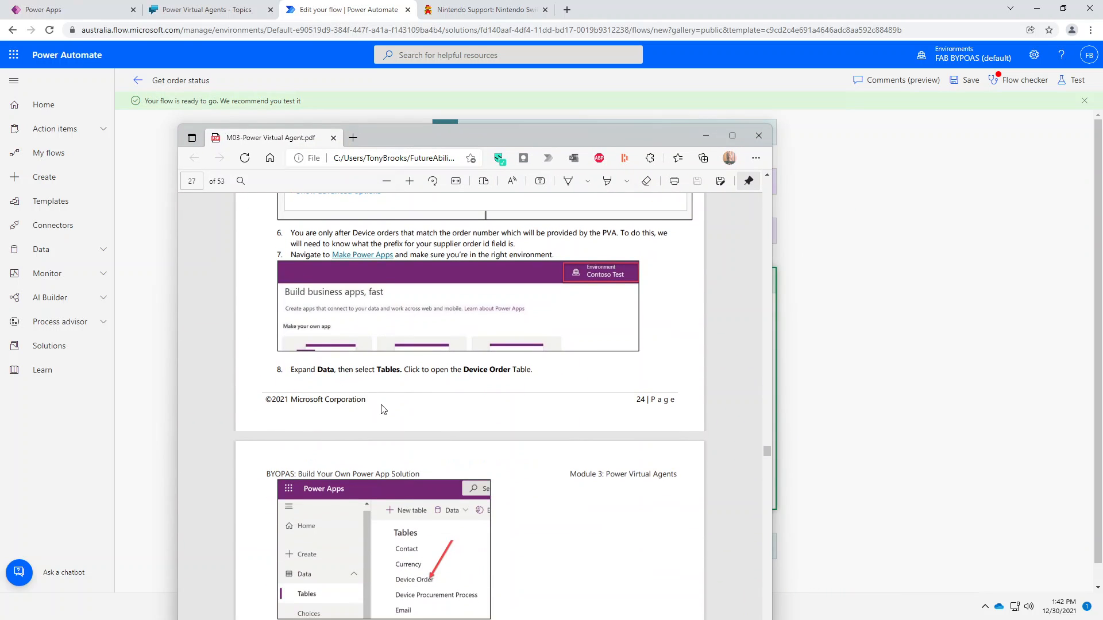
{"action": "scroll", "coordinate": [383, 409], "scroll_direction": "down", "scroll_amount": 3}
{"action": "scroll", "coordinate": [384, 409], "scroll_direction": "up", "scroll_amount": 3}
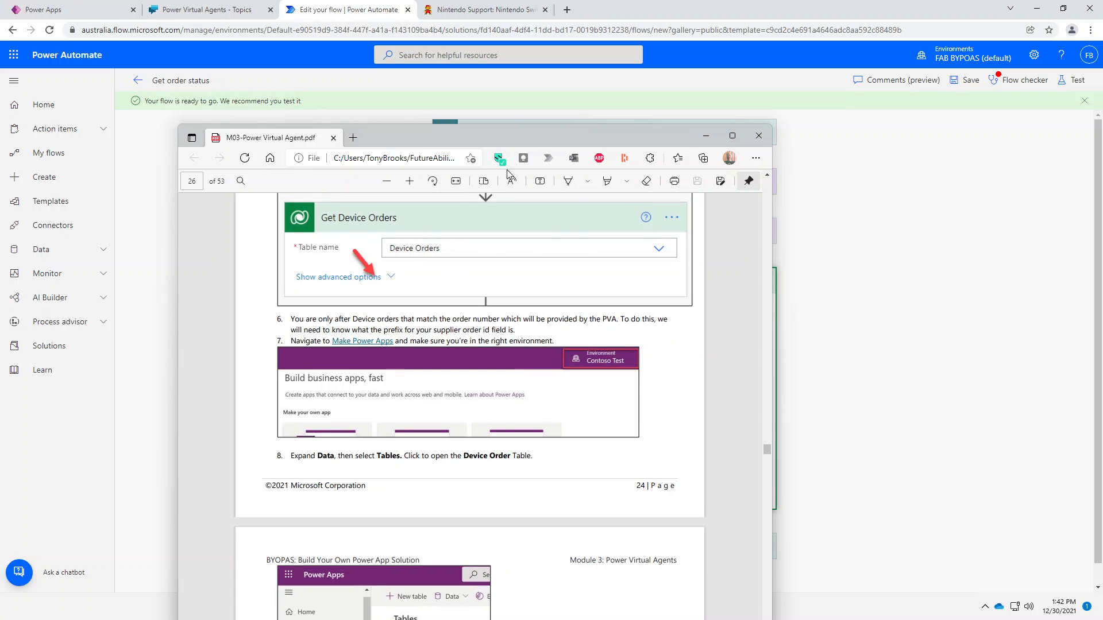
{"action": "left_click_drag", "start_coordinate": [450, 135], "coordinate": [615, 619]}
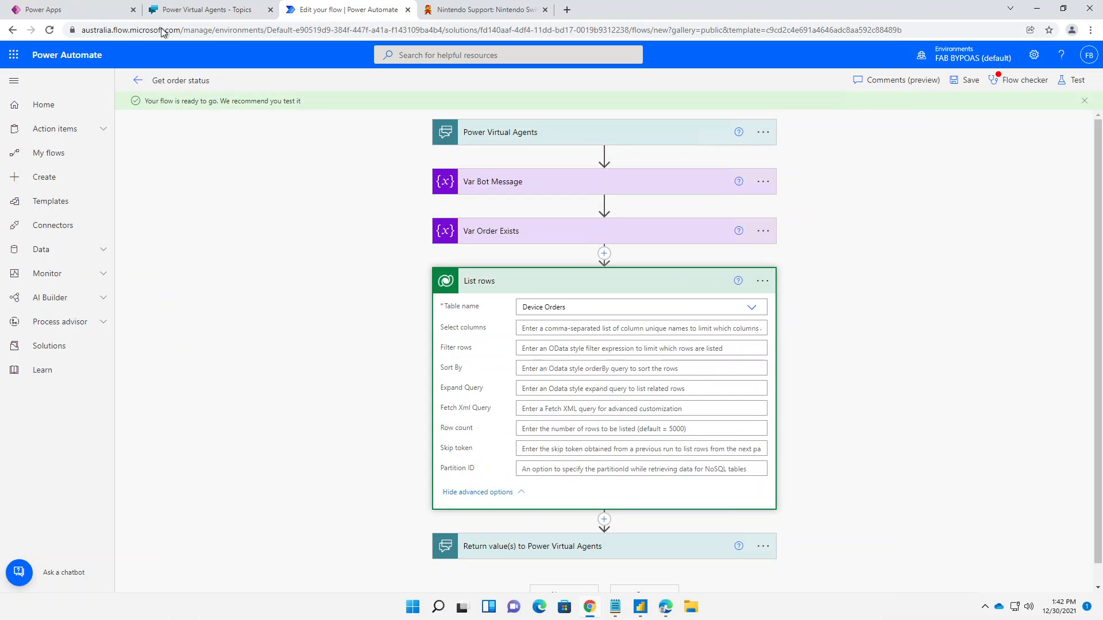
Step: Switch to Power Apps
{"action": "left_click", "coordinate": [78, 15]}
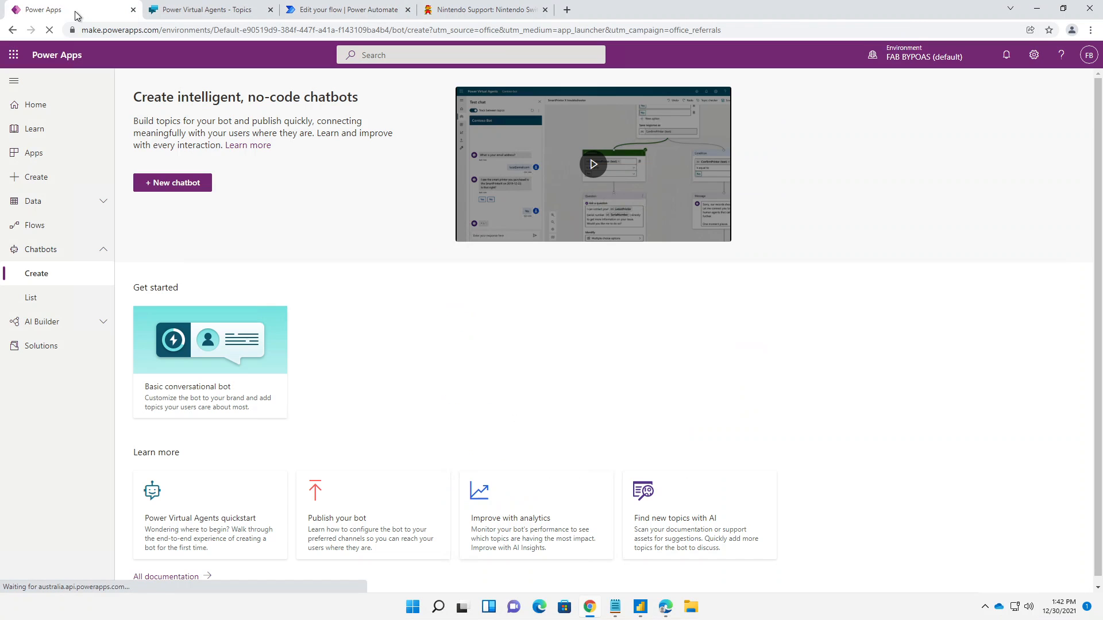
Step: Open the Device Order table in Power Apps and copy the Supplier Order ID column's name, crda9_supplierorderid
{"action": "left_click", "coordinate": [47, 202]}
{"action": "left_click", "coordinate": [50, 232]}
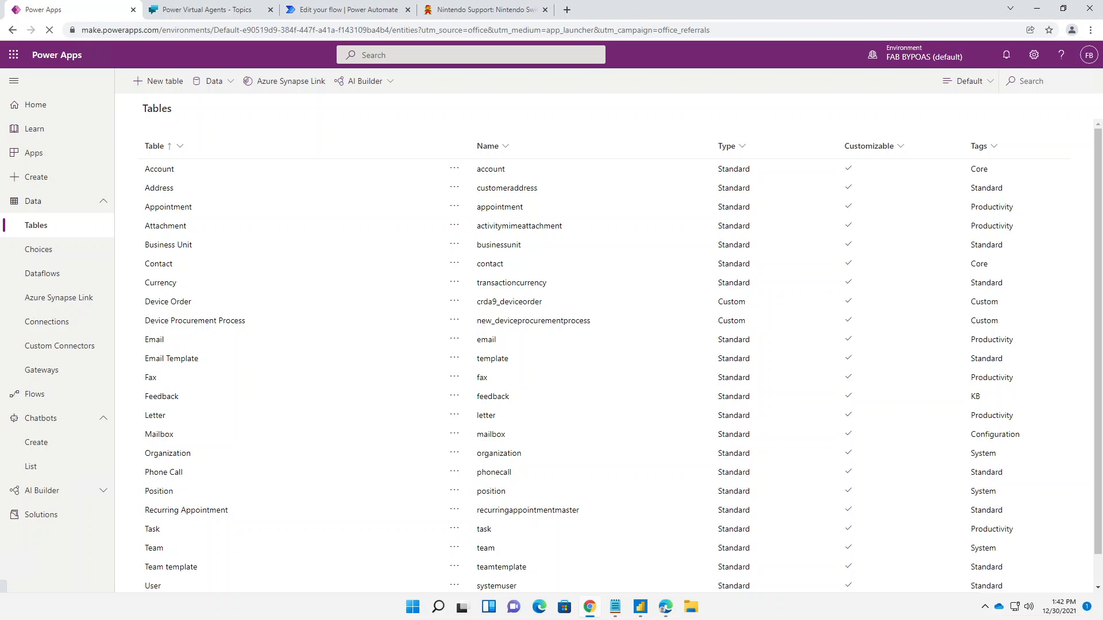
{"action": "left_click", "coordinate": [180, 306]}
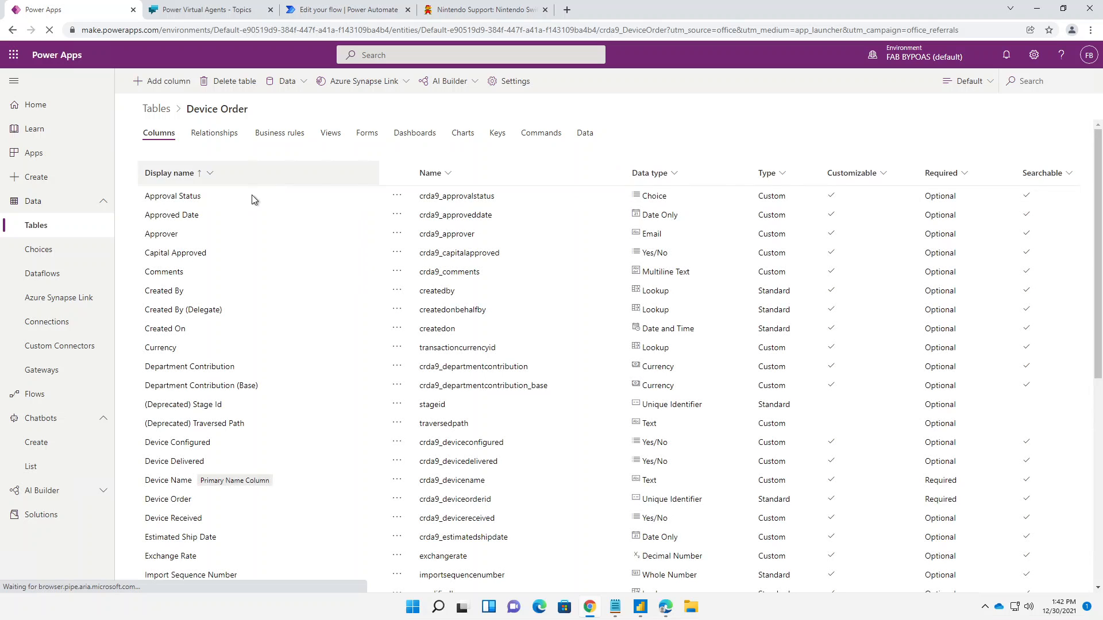
{"action": "scroll", "coordinate": [230, 315], "scroll_direction": "down", "scroll_amount": 7}
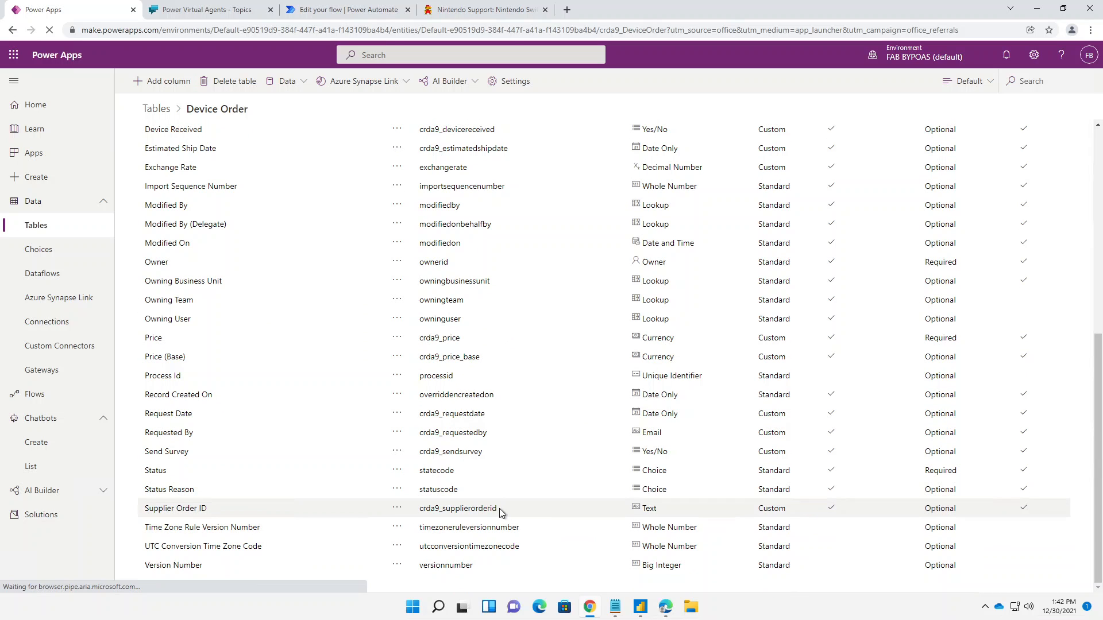
{"action": "left_click_drag", "start_coordinate": [499, 508], "coordinate": [420, 510]}
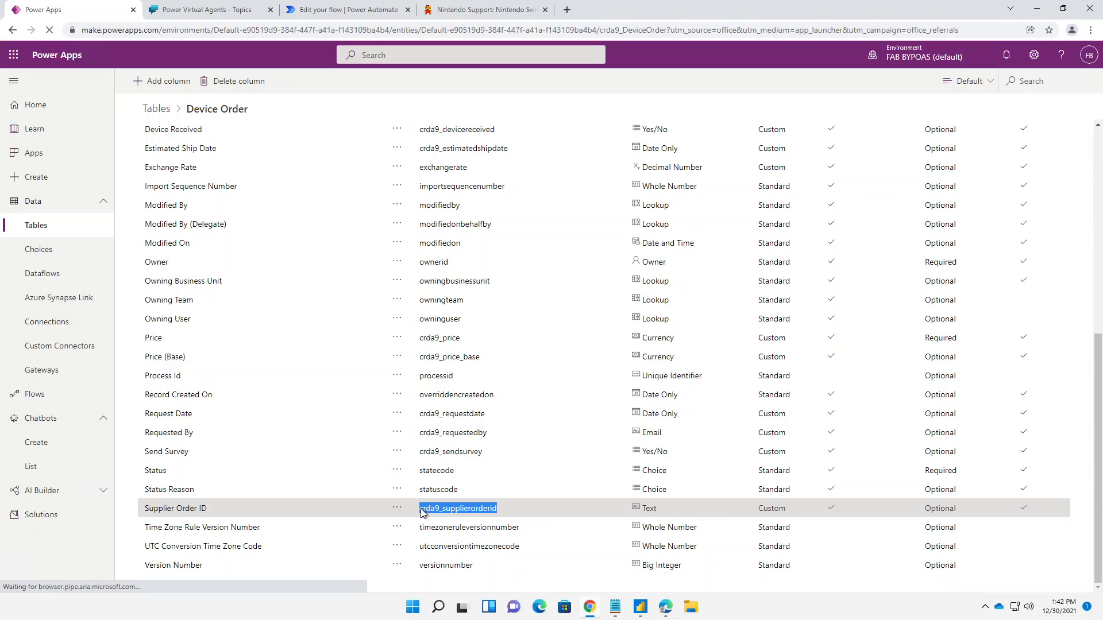
{"action": "right_click", "coordinate": [431, 509]}
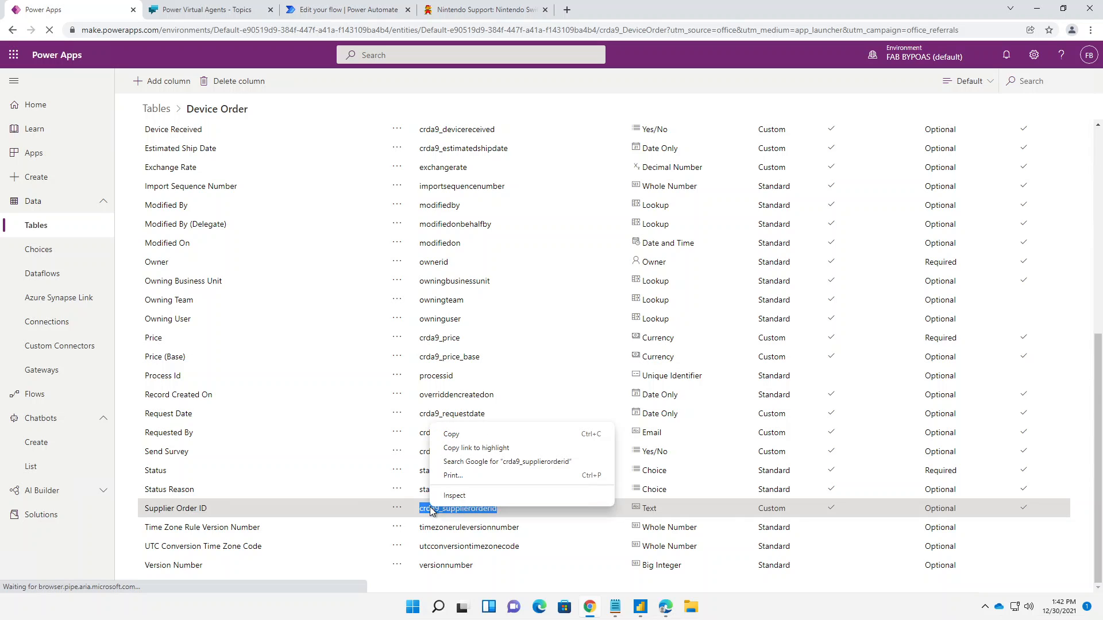
{"action": "left_click", "coordinate": [454, 435]}
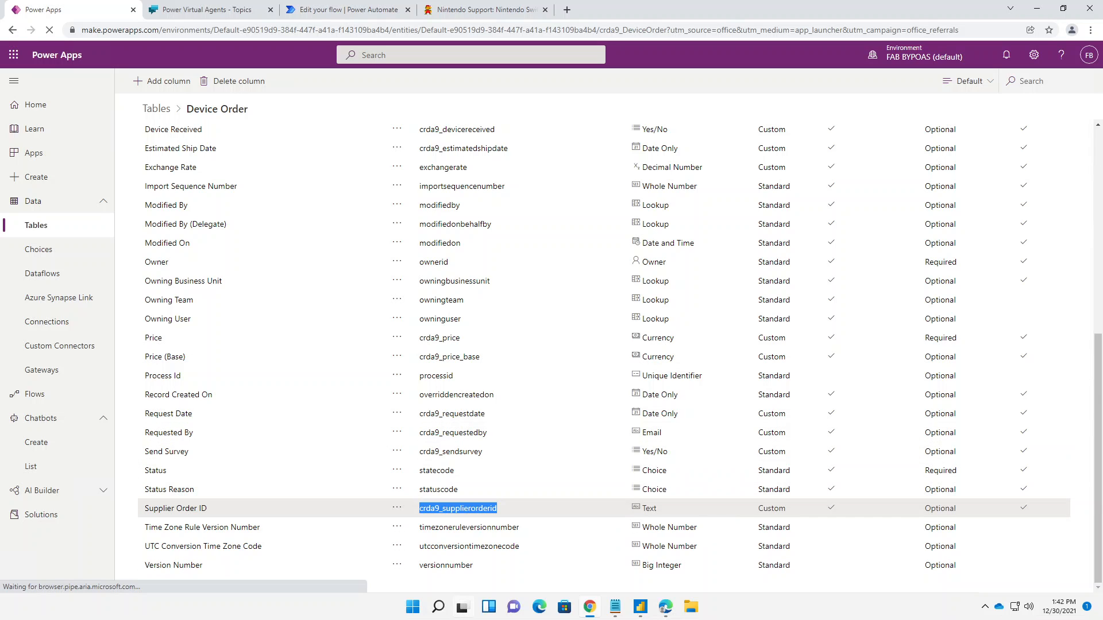
Step: Read the M03-Power Virtual Agent.pdf instructions on filtering rows by supplier order ID, and move the guide out of the way
{"action": "left_click", "coordinate": [462, 607]}
{"action": "scroll", "coordinate": [468, 549], "scroll_direction": "down", "scroll_amount": 3}
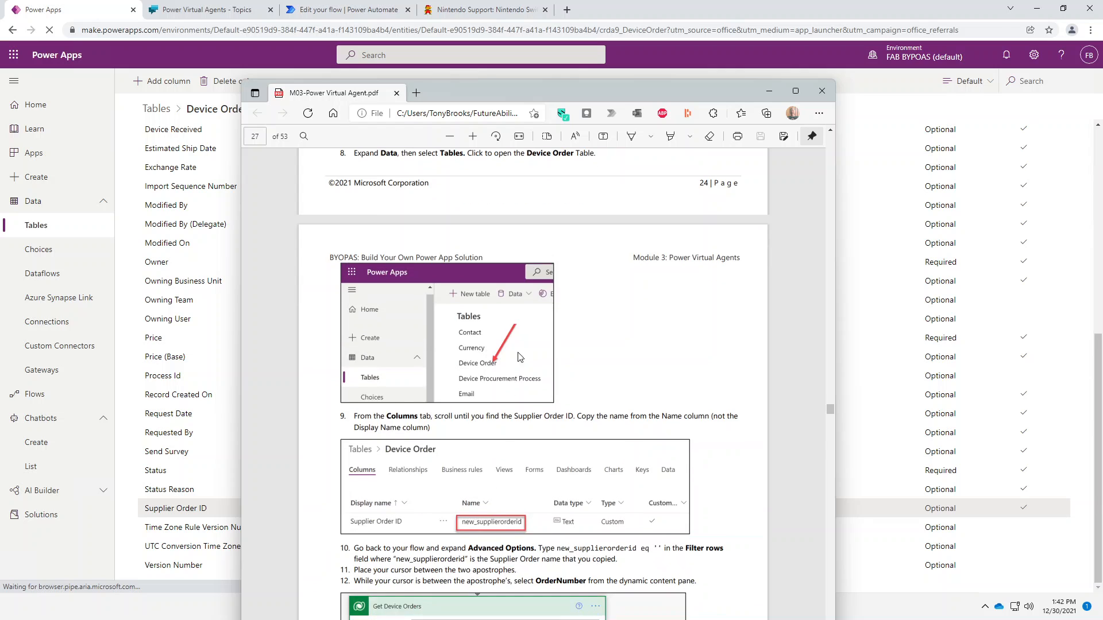
{"action": "scroll", "coordinate": [511, 466], "scroll_direction": "up", "scroll_amount": 9}
{"action": "scroll", "coordinate": [511, 466], "scroll_direction": "down", "scroll_amount": 10}
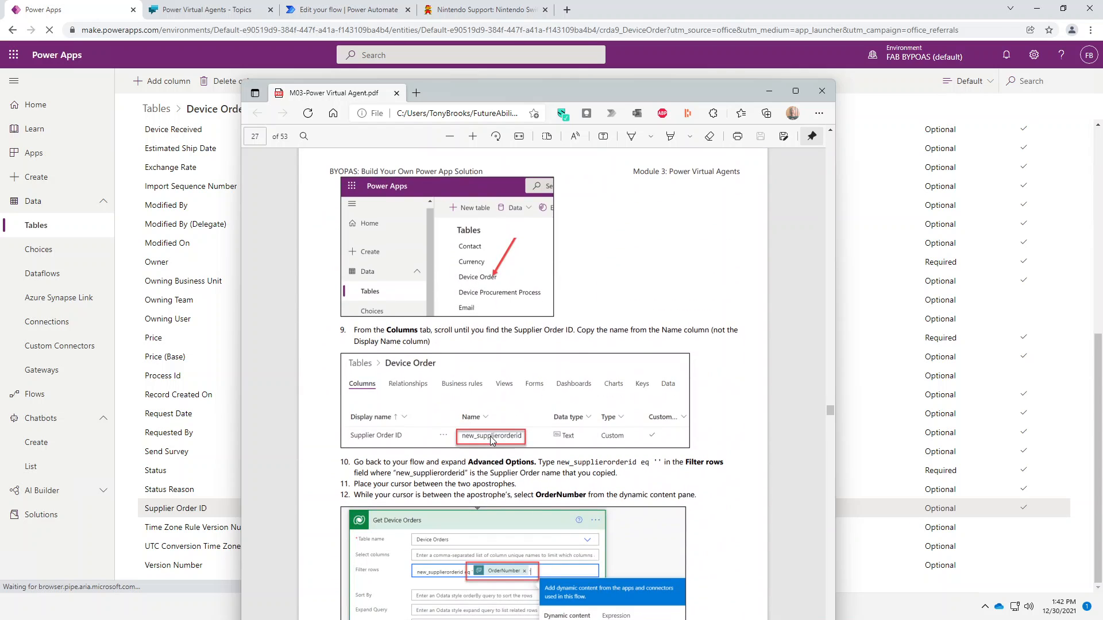
{"action": "scroll", "coordinate": [507, 448], "scroll_direction": "down", "scroll_amount": 8}
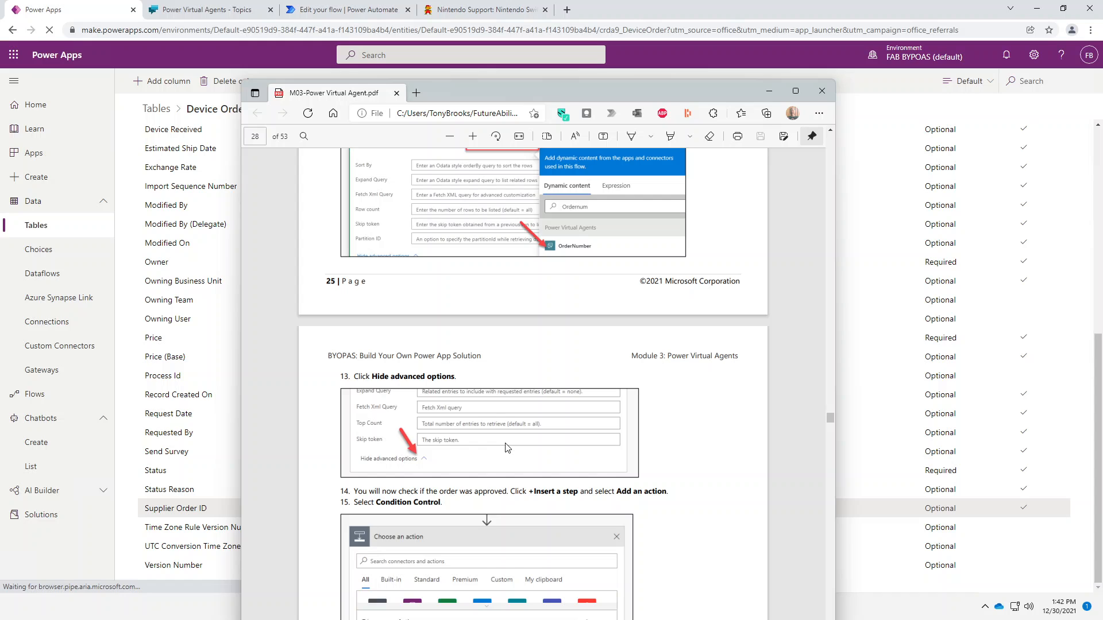
{"action": "scroll", "coordinate": [507, 448], "scroll_direction": "up", "scroll_amount": 3}
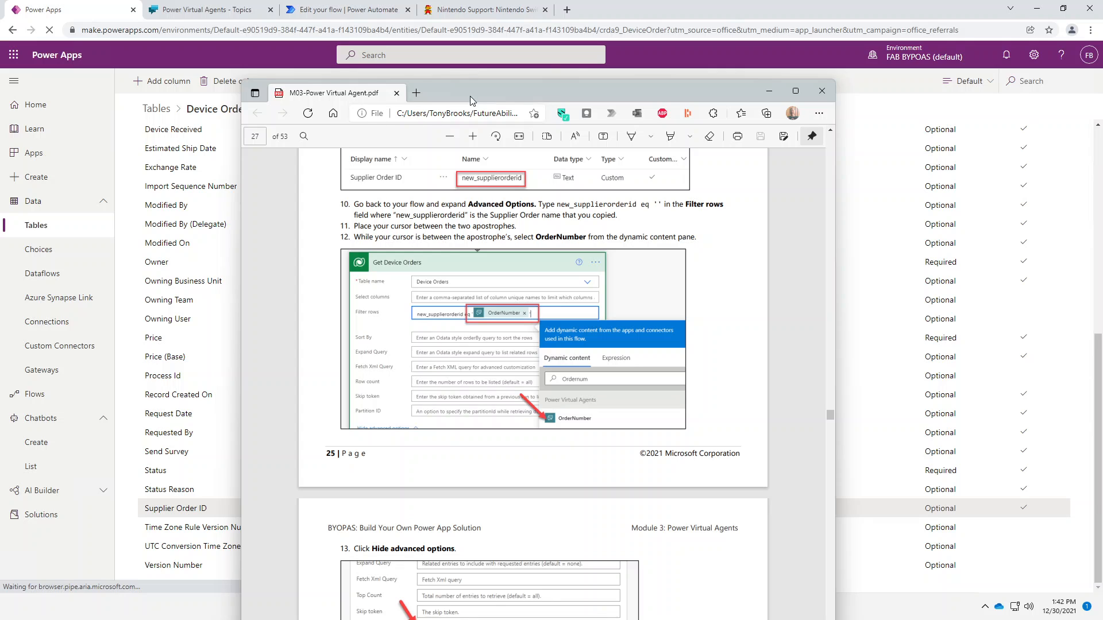
{"action": "left_click_drag", "start_coordinate": [470, 95], "coordinate": [484, 583]}
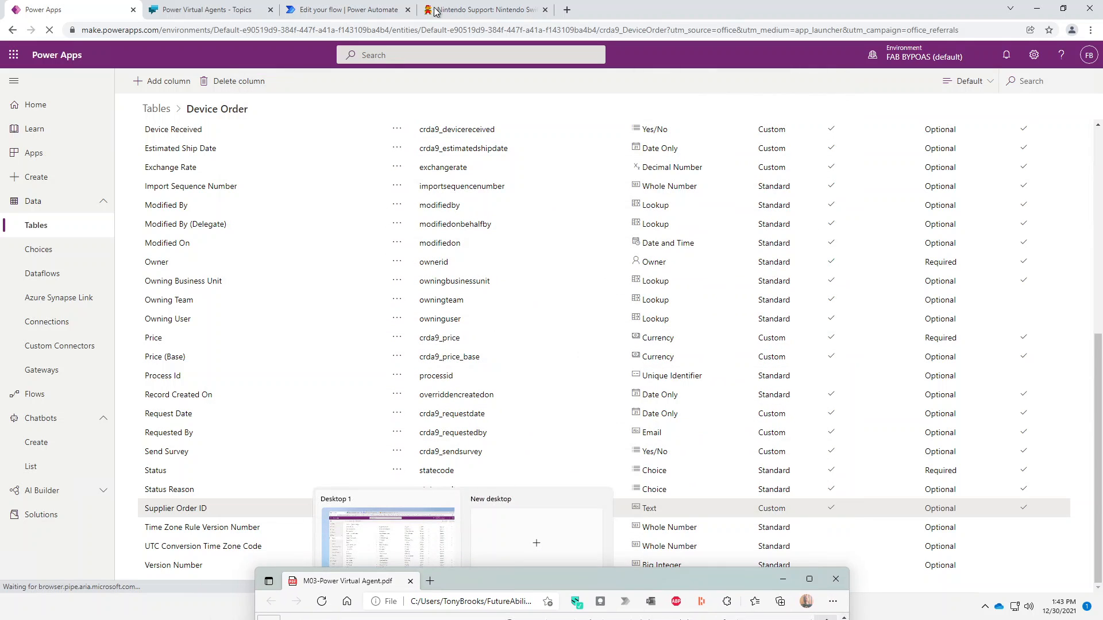
Step: Switch to the Power Automate flow and enter crda9_supplierorderid as the List rows action's Filter rows expression
{"action": "left_click", "coordinate": [345, 10]}
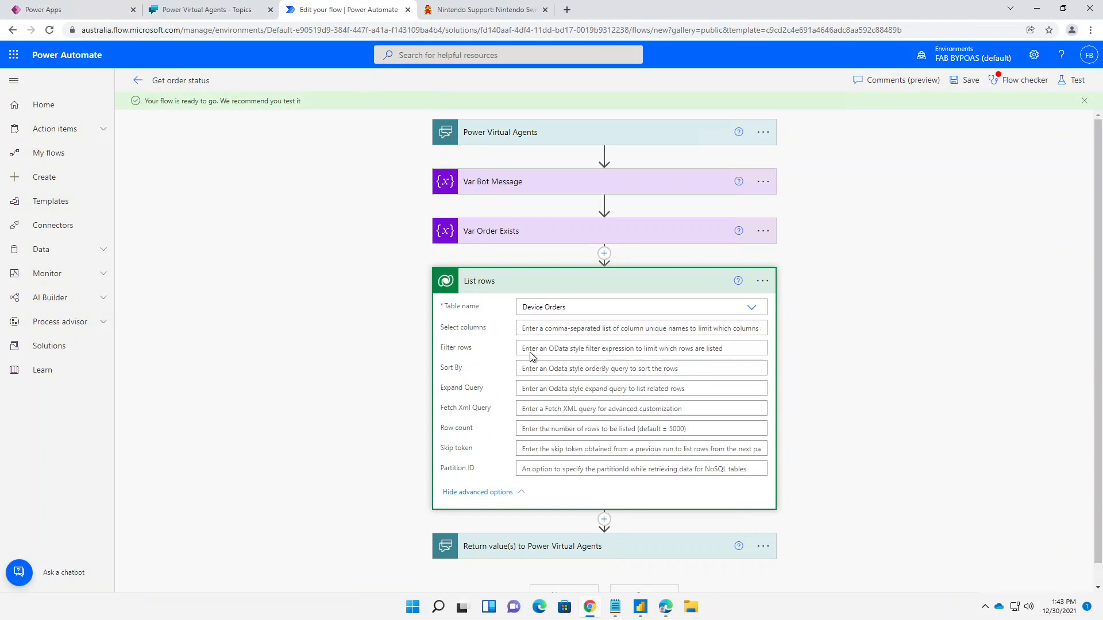
{"action": "left_click", "coordinate": [532, 350]}
{"action": "type", "text": "crd69_supplierorderid"}
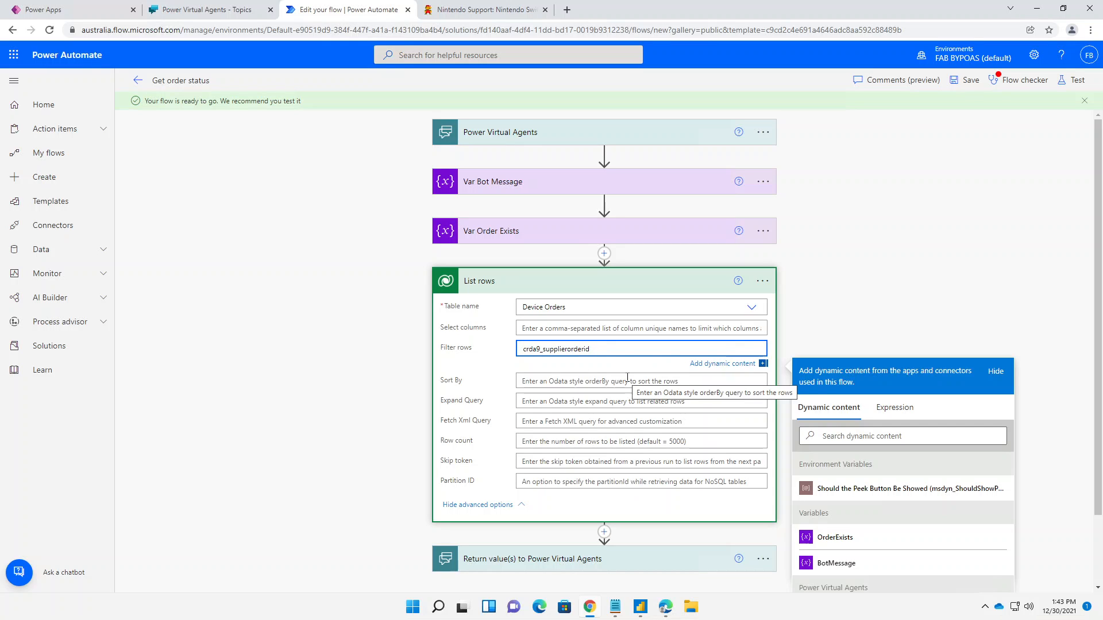
{"action": "key", "text": "Home"}
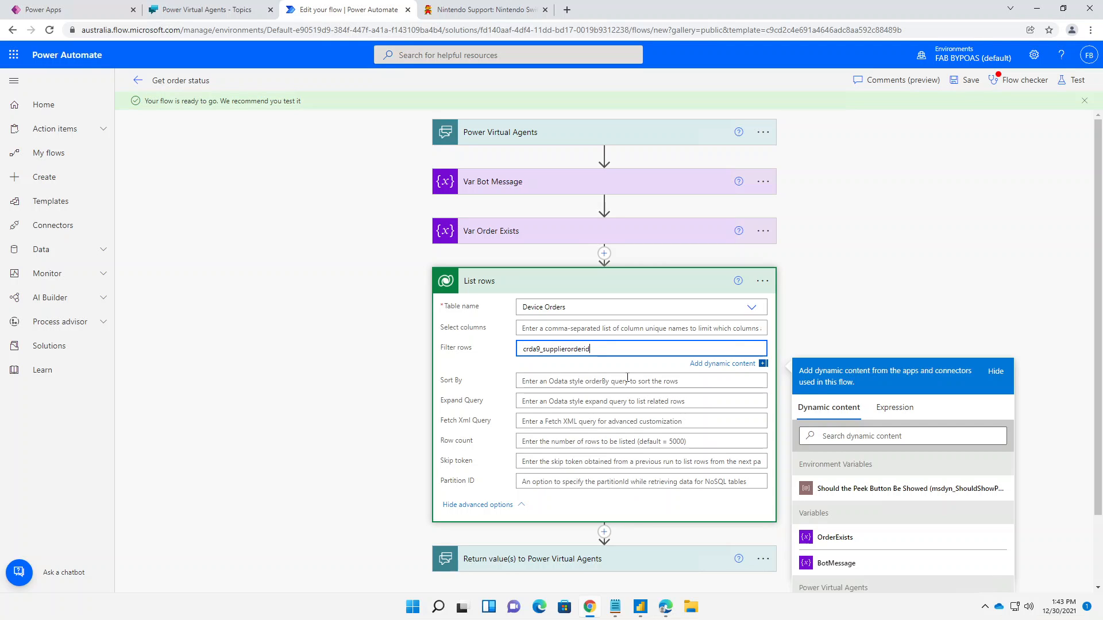
Step: Complete the Filter rows expression with eq and the OrderNumber dynamic content enclosed in apostrophes
{"action": "key", "text": "alt+Tab"}
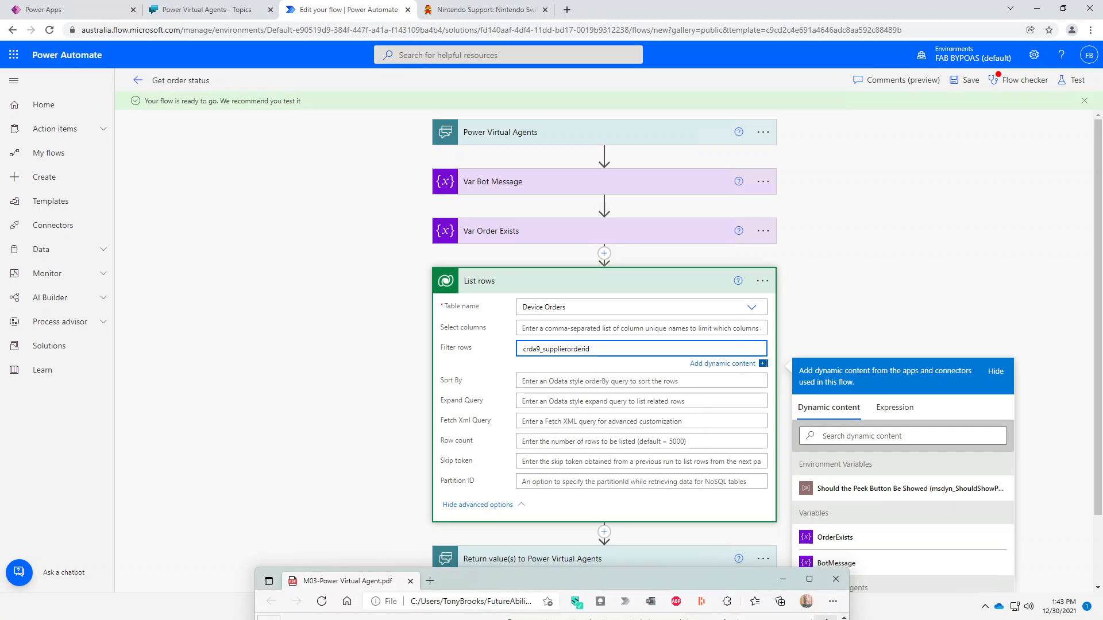
{"action": "left_click", "coordinate": [608, 353]}
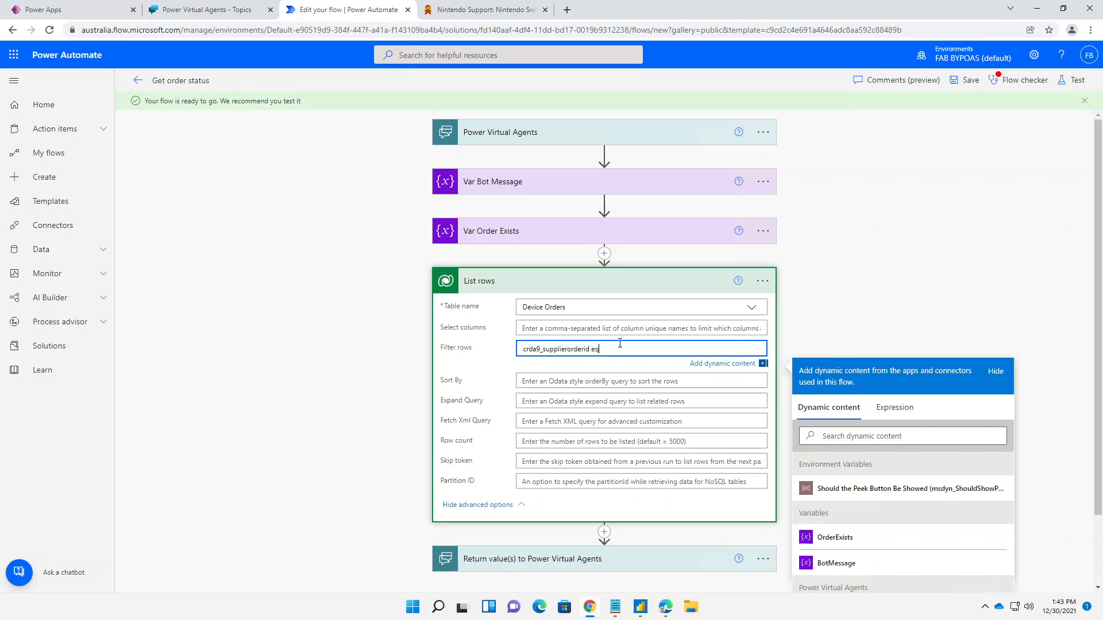
{"action": "type", "text": "'"}
{"action": "scroll", "coordinate": [929, 486], "scroll_direction": "down", "scroll_amount": 1}
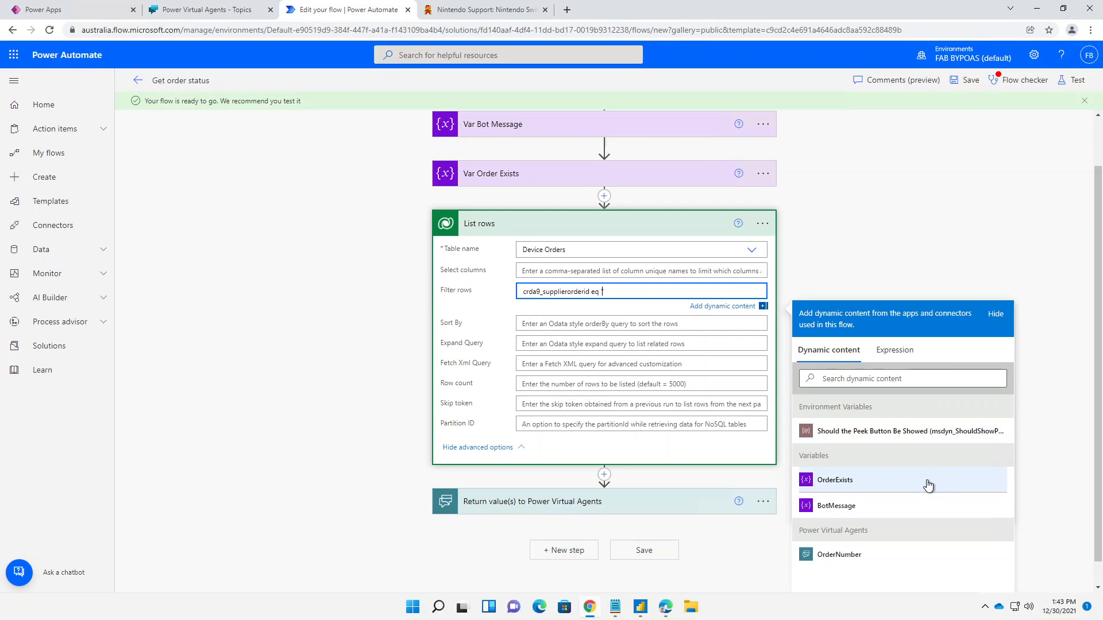
{"action": "left_click", "coordinate": [836, 563]}
{"action": "type", "text": "'"}
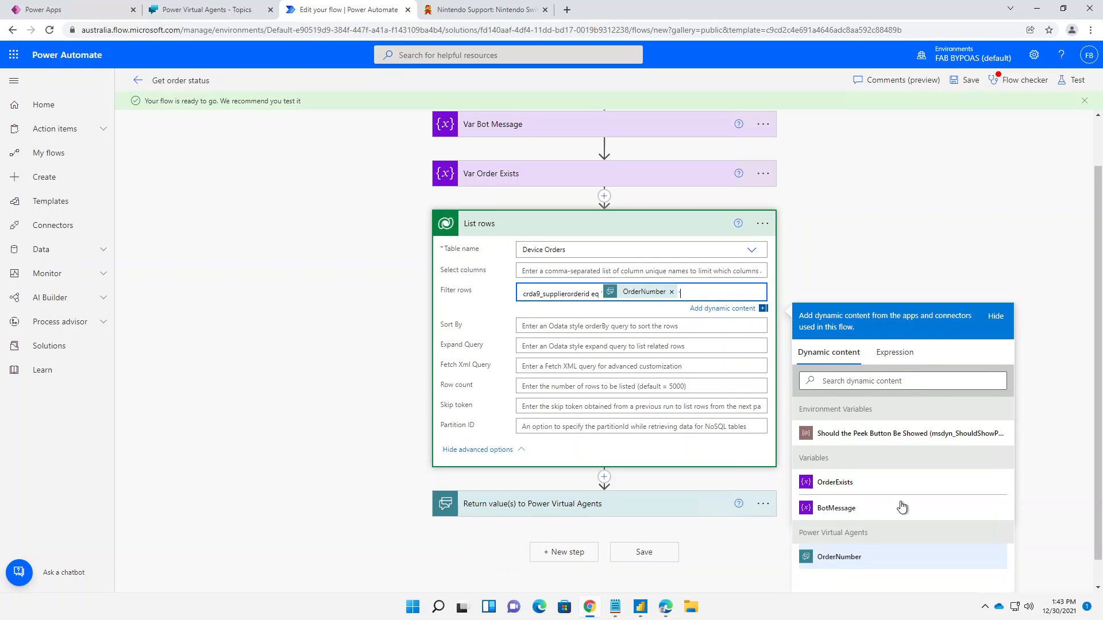
{"action": "left_click", "coordinate": [894, 238]}
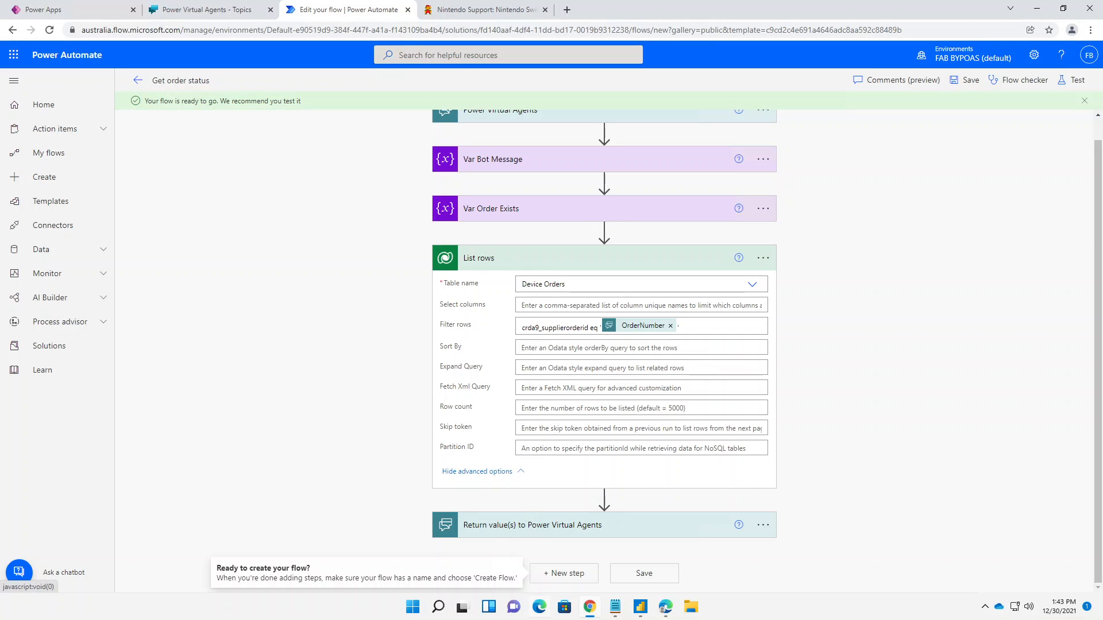
Step: Hide the advanced options of the List rows action
{"action": "left_click", "coordinate": [572, 619]}
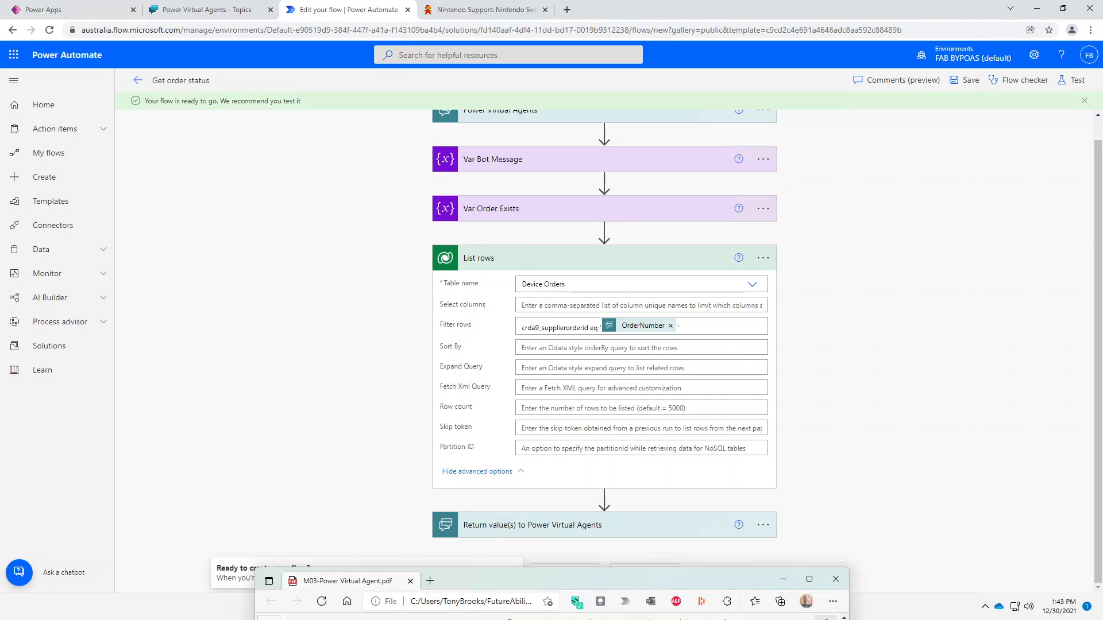
{"action": "left_click", "coordinate": [488, 470]}
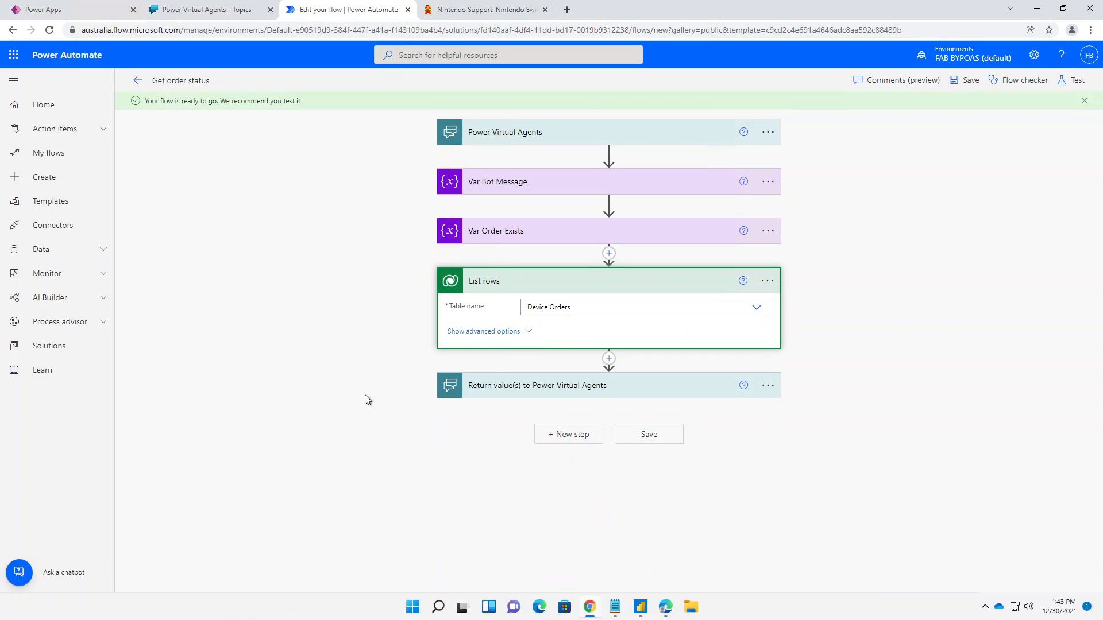
{"action": "left_click", "coordinate": [366, 396]}
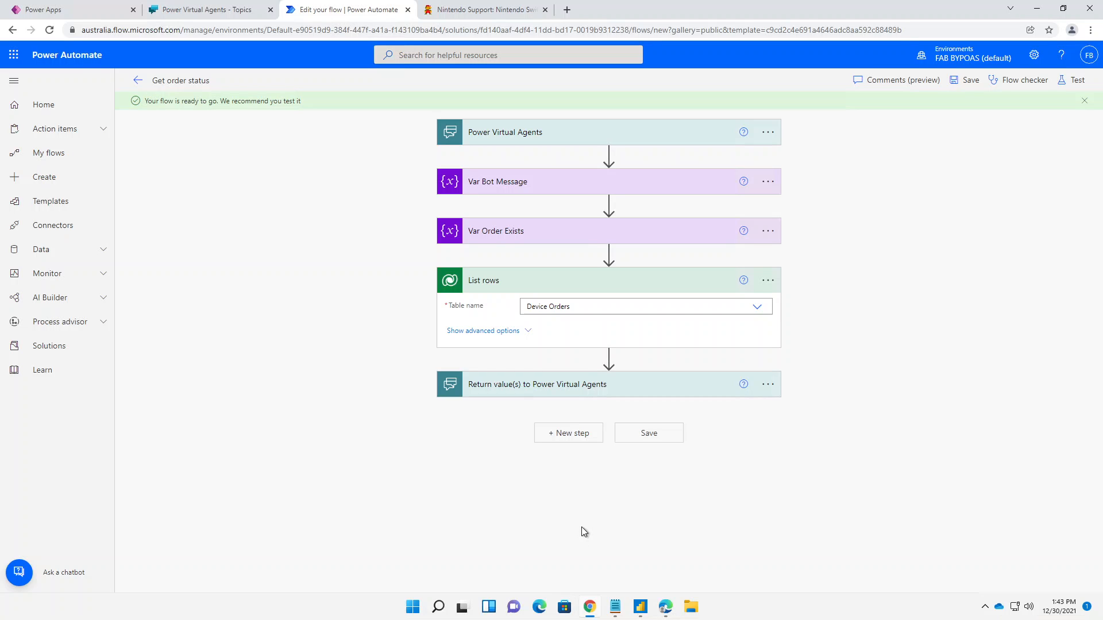
Step: Insert a Condition control between List rows and Return value(s) to Power Virtual Agents
{"action": "left_click", "coordinate": [609, 357]}
{"action": "left_click", "coordinate": [608, 375]}
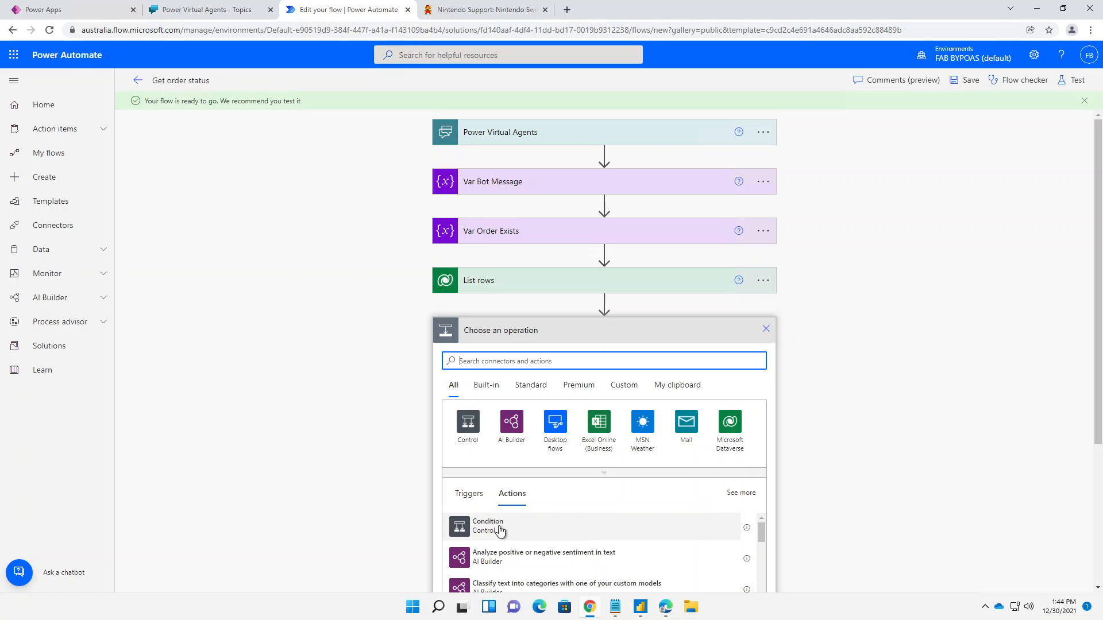
{"action": "left_click", "coordinate": [501, 531]}
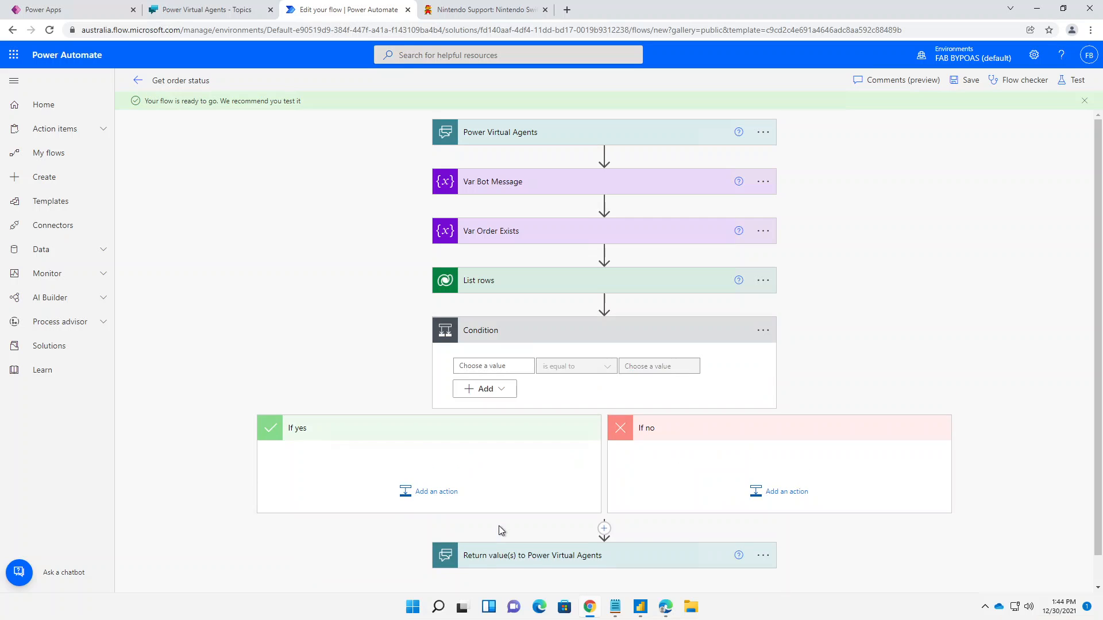
Step: Set the condition's first value to the Approval Status dynamic content from List rows, and dismiss the for-each container tip
{"action": "left_click", "coordinate": [493, 366]}
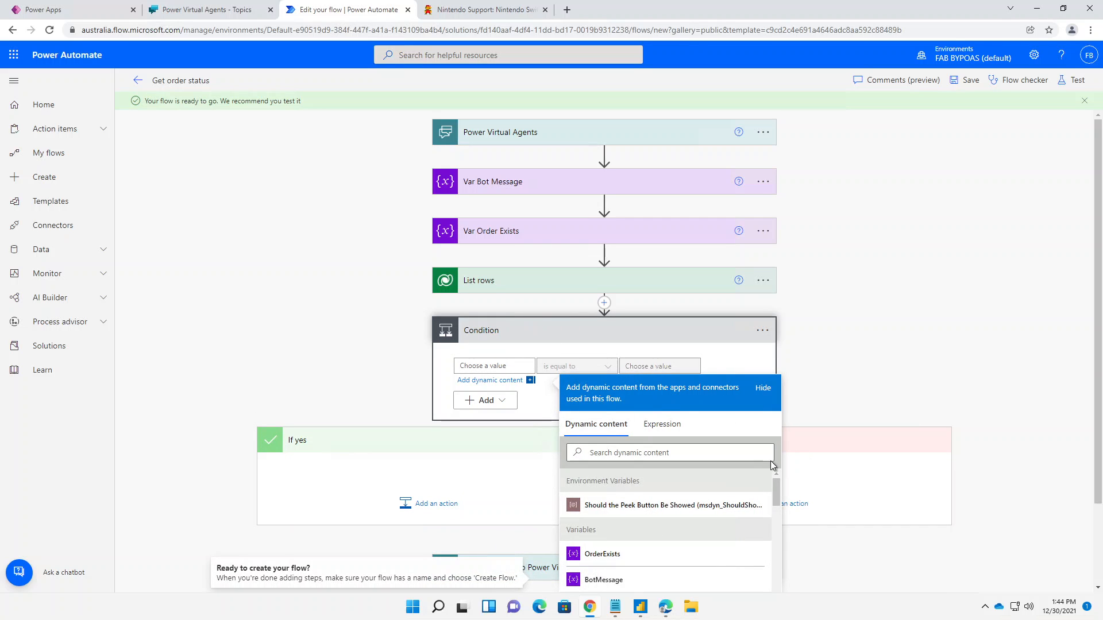
{"action": "scroll", "coordinate": [648, 546], "scroll_direction": "down", "scroll_amount": 3}
{"action": "scroll", "coordinate": [635, 538], "scroll_direction": "up", "scroll_amount": 3}
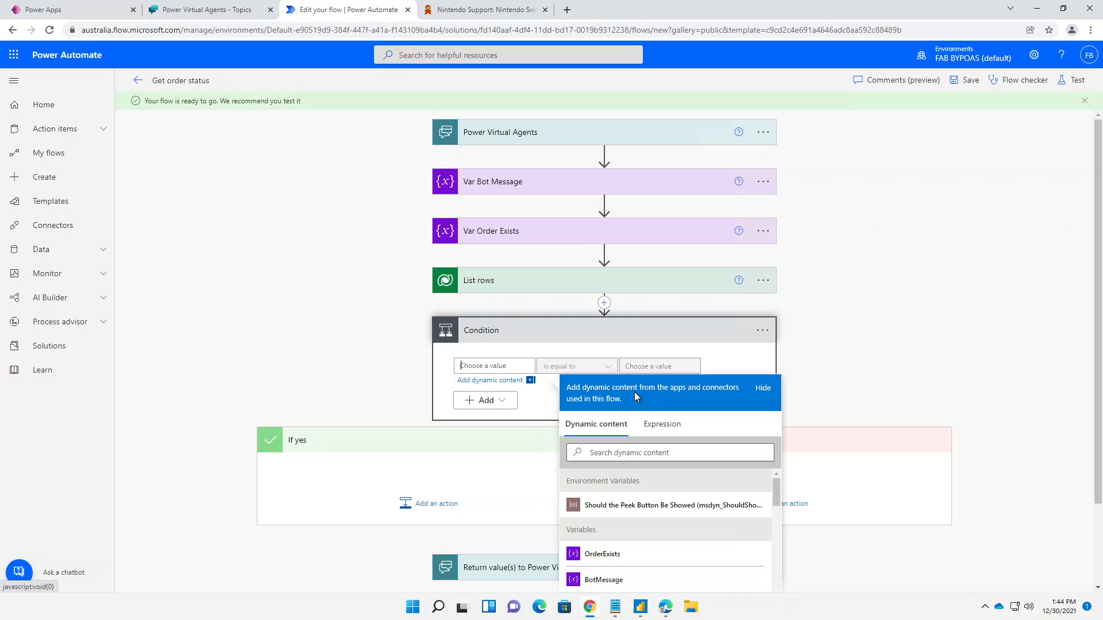
{"action": "scroll", "coordinate": [616, 529], "scroll_direction": "down", "scroll_amount": 5}
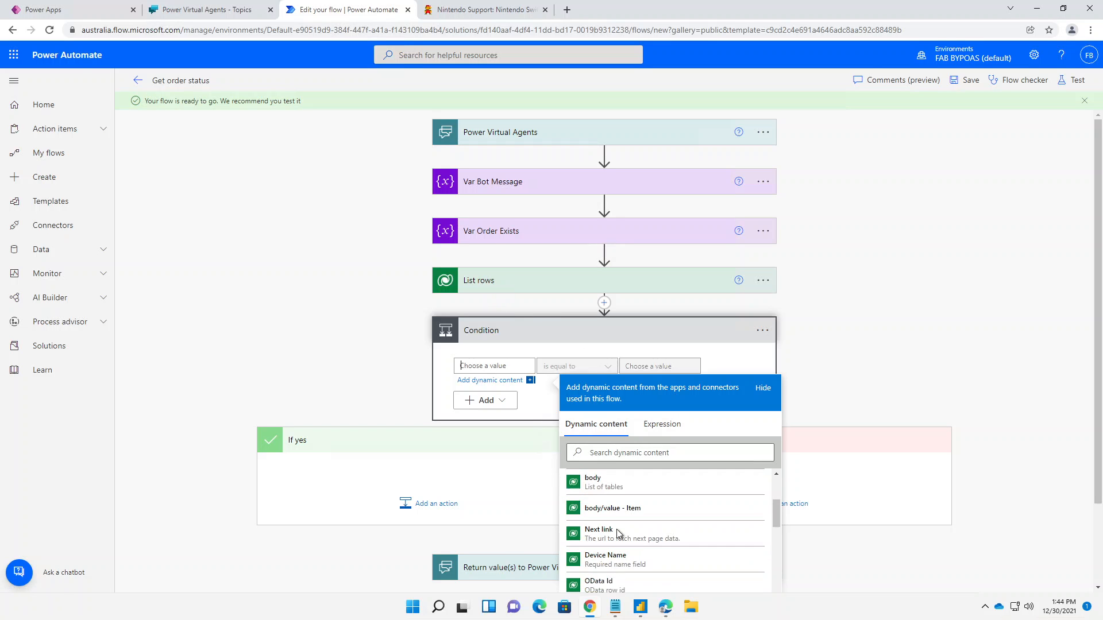
{"action": "scroll", "coordinate": [615, 529], "scroll_direction": "up", "scroll_amount": 5}
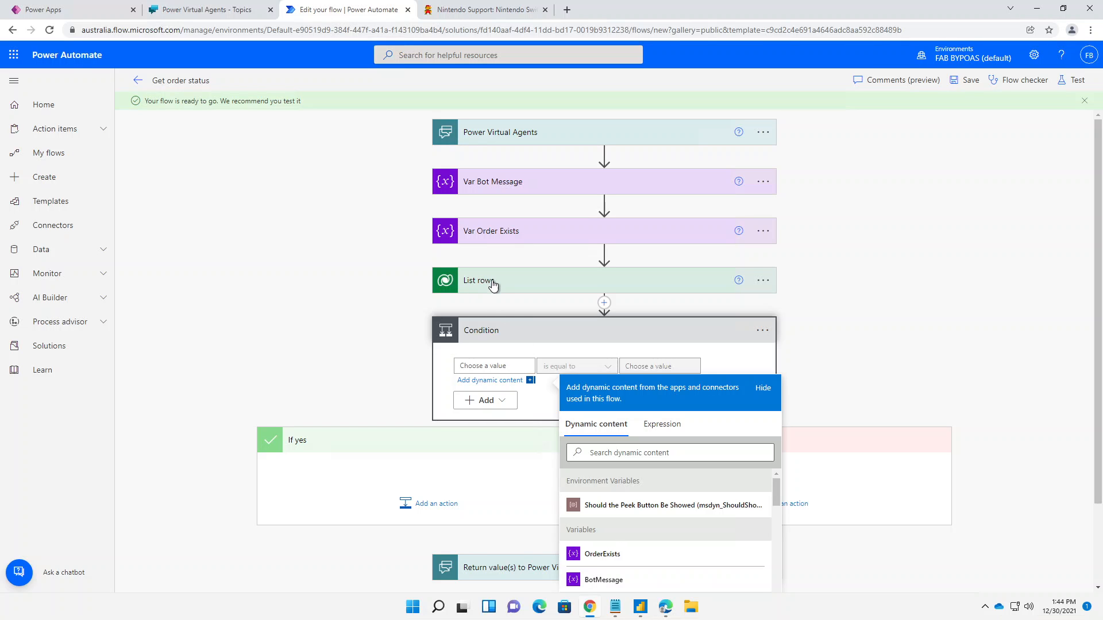
{"action": "scroll", "coordinate": [670, 505], "scroll_direction": "down", "scroll_amount": 3}
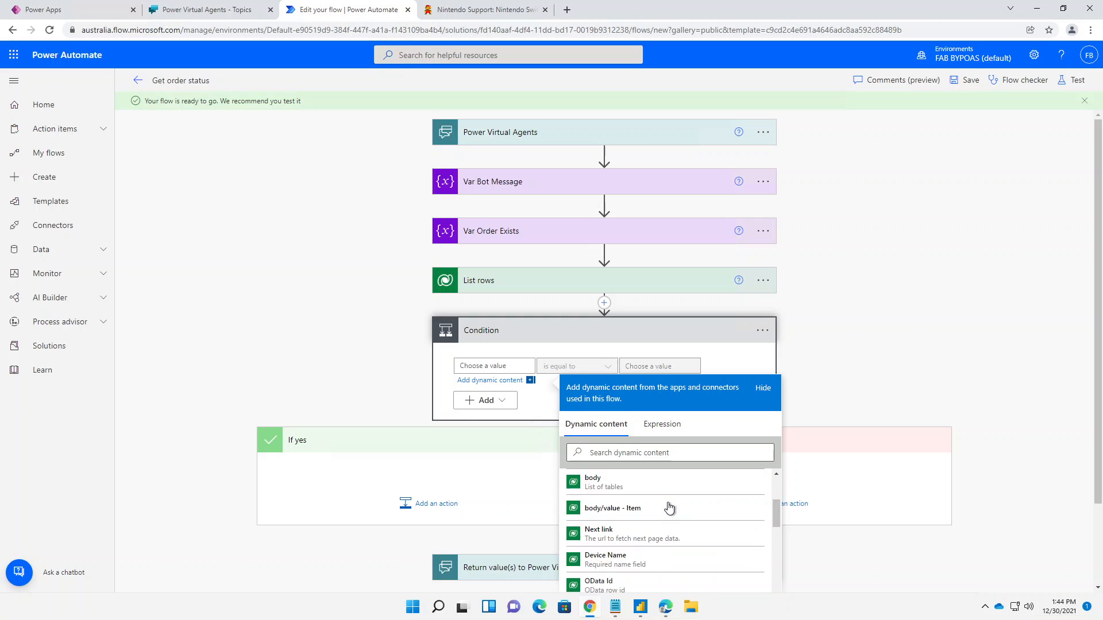
{"action": "scroll", "coordinate": [669, 507], "scroll_direction": "down", "scroll_amount": 2}
{"action": "scroll", "coordinate": [655, 519], "scroll_direction": "up", "scroll_amount": 3}
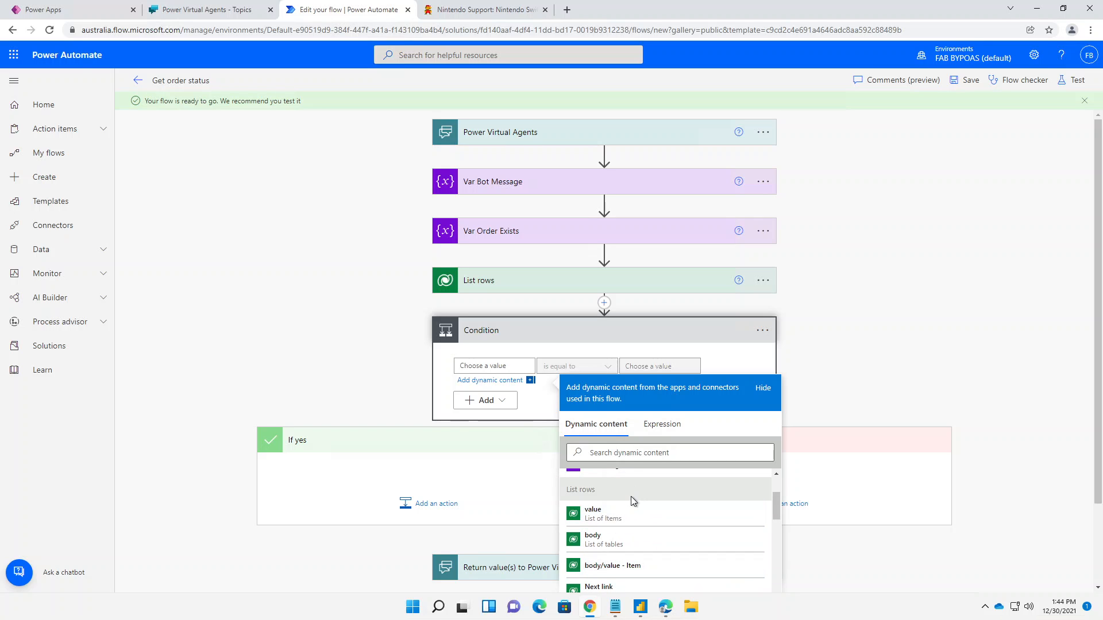
{"action": "scroll", "coordinate": [631, 539], "scroll_direction": "down", "scroll_amount": 1}
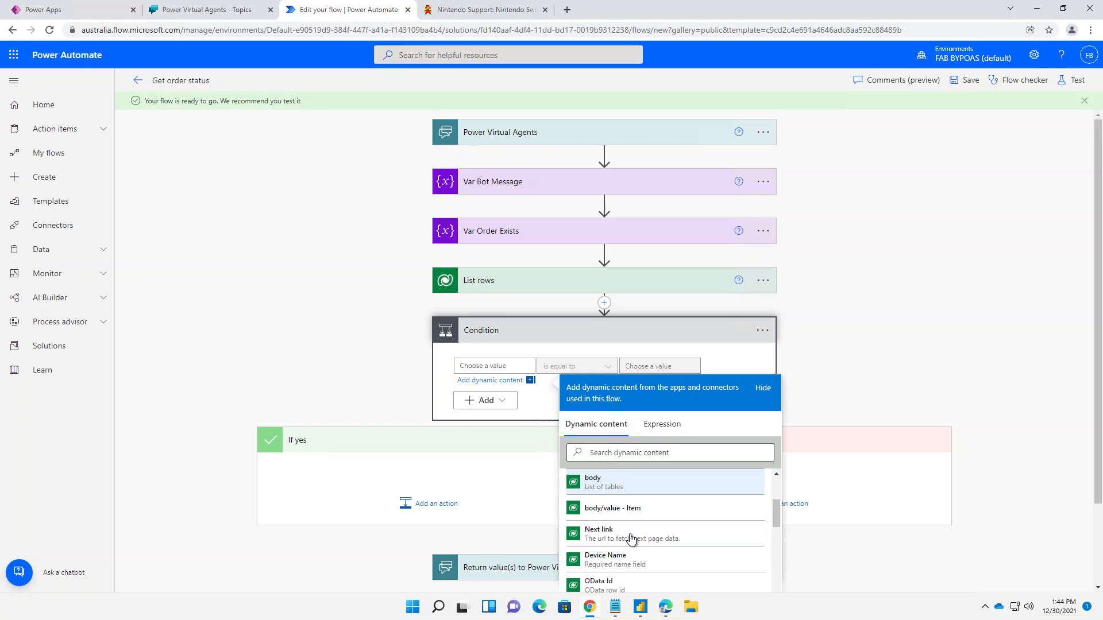
{"action": "scroll", "coordinate": [631, 538], "scroll_direction": "down", "scroll_amount": 1}
{"action": "scroll", "coordinate": [635, 538], "scroll_direction": "down", "scroll_amount": 2}
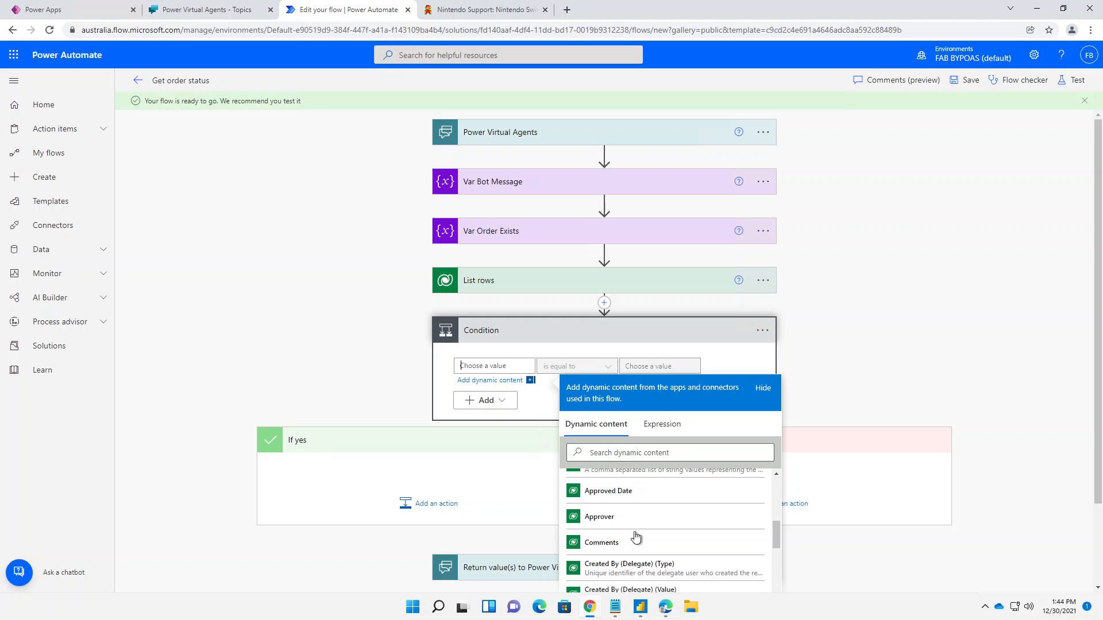
{"action": "scroll", "coordinate": [643, 514], "scroll_direction": "up", "scroll_amount": 3}
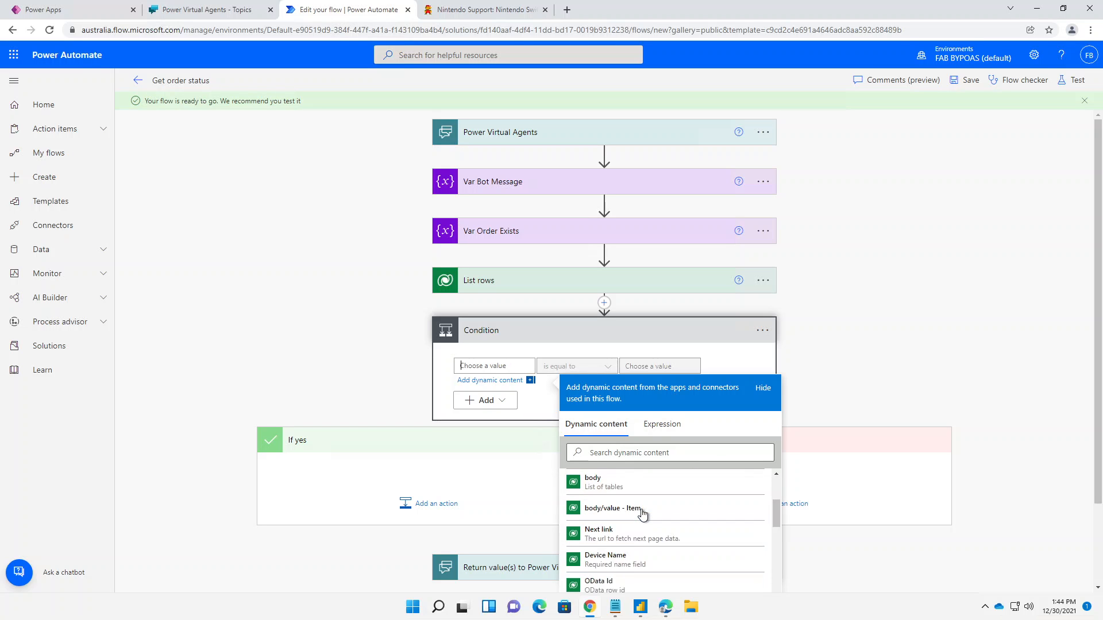
{"action": "scroll", "coordinate": [643, 514], "scroll_direction": "down", "scroll_amount": 2}
{"action": "scroll", "coordinate": [640, 516], "scroll_direction": "down", "scroll_amount": 3}
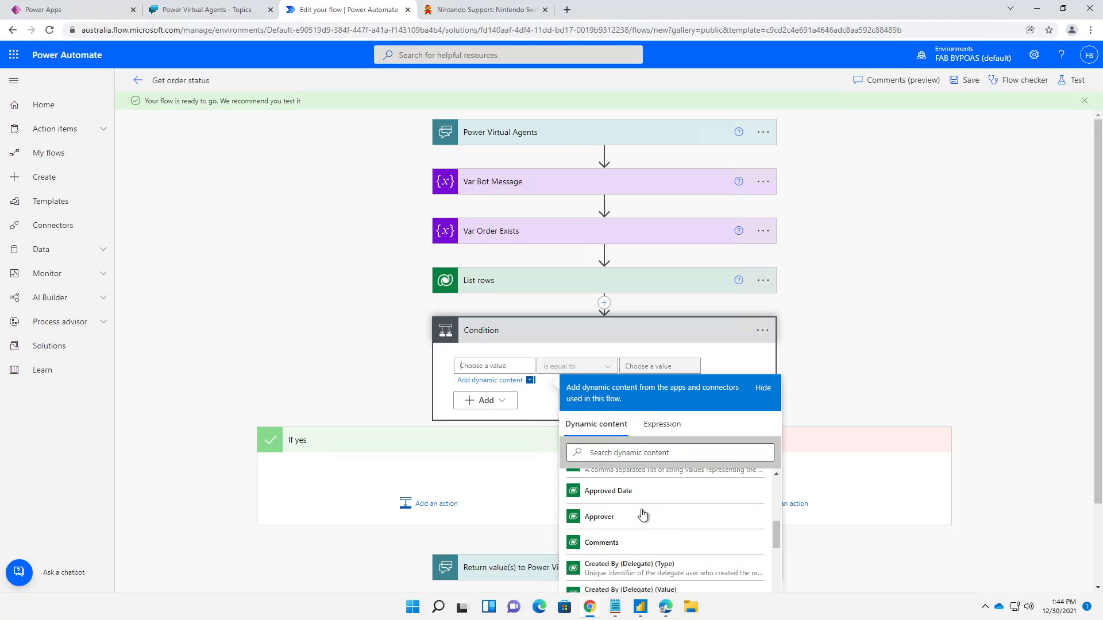
{"action": "scroll", "coordinate": [637, 518], "scroll_direction": "down", "scroll_amount": 8}
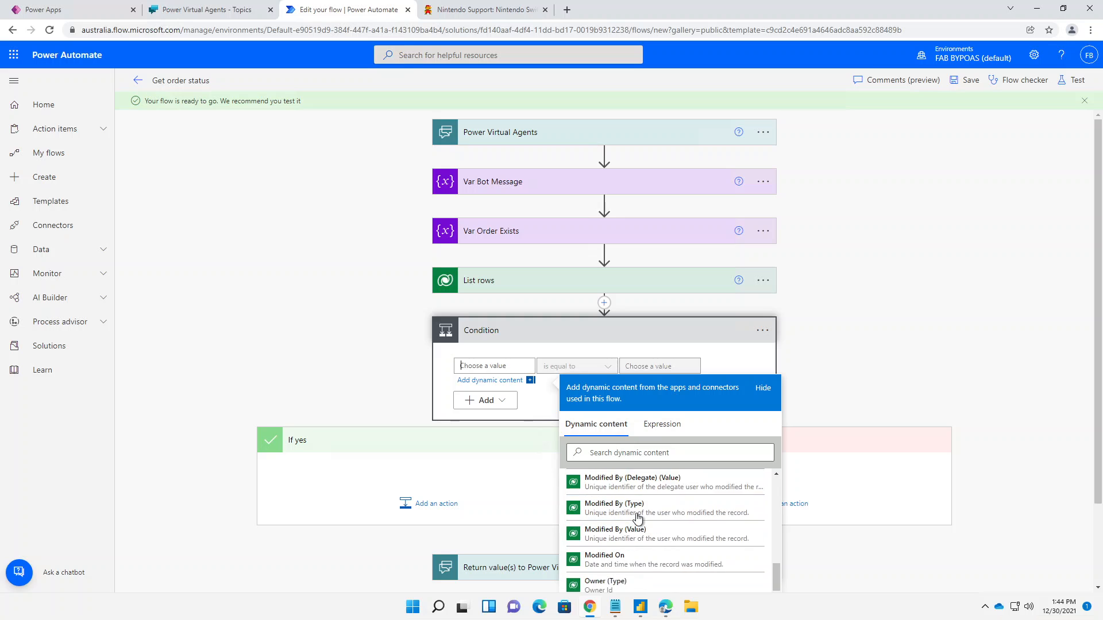
{"action": "scroll", "coordinate": [637, 519], "scroll_direction": "down", "scroll_amount": 10}
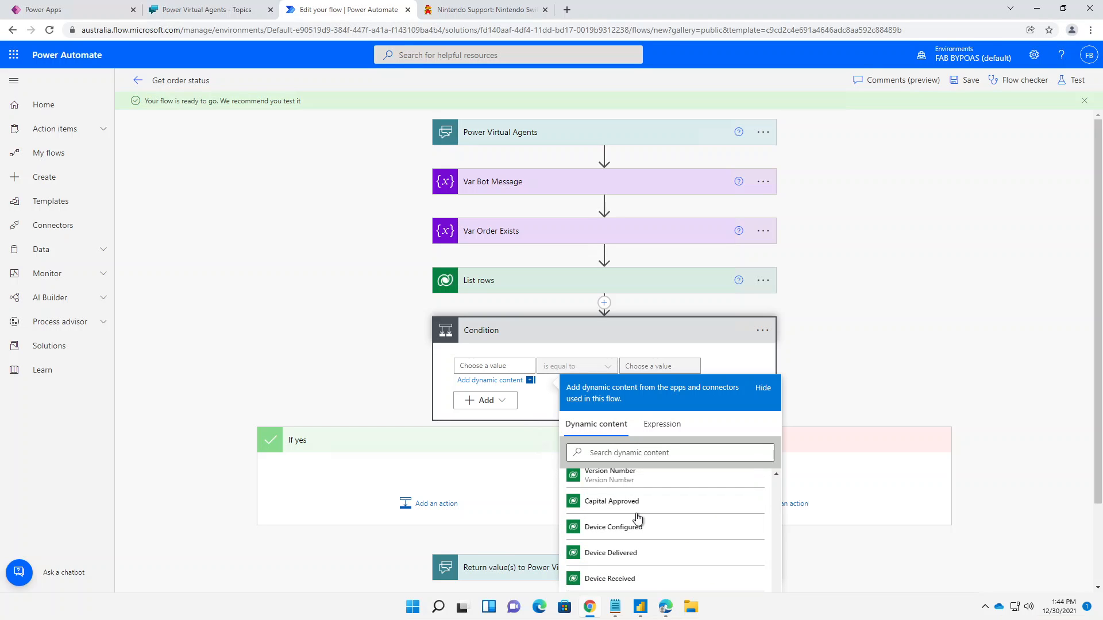
{"action": "scroll", "coordinate": [637, 518], "scroll_direction": "down", "scroll_amount": 5}
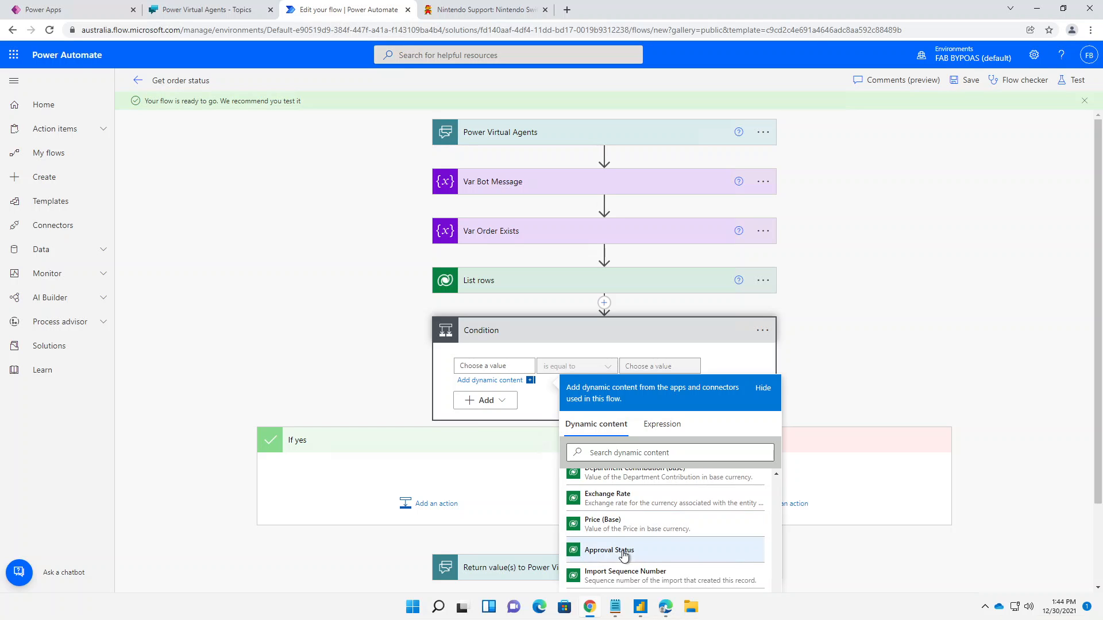
{"action": "left_click", "coordinate": [623, 552]}
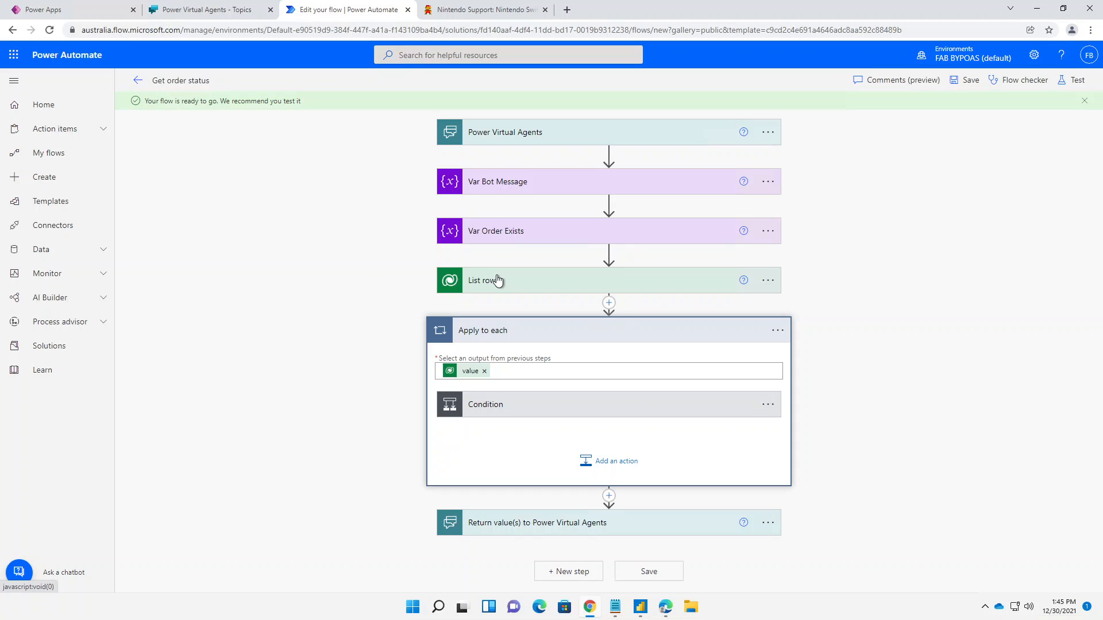
{"action": "left_click", "coordinate": [517, 412]}
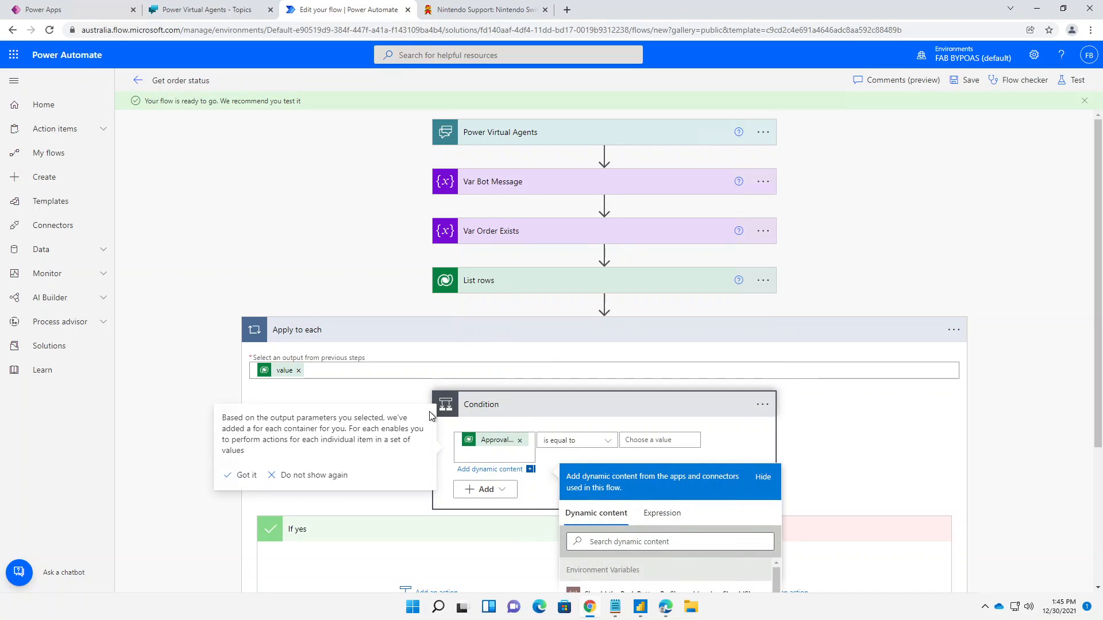
{"action": "left_click", "coordinate": [289, 481]}
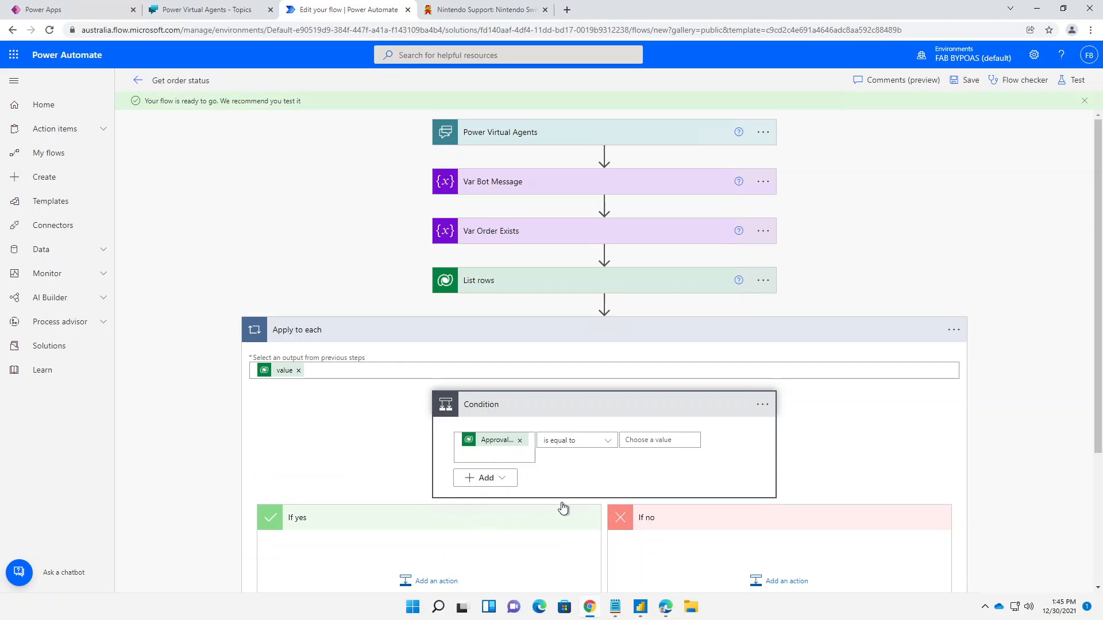
Step: Rename the condition inside Apply to each as Check Approval and save the flow
{"action": "scroll", "coordinate": [605, 480], "scroll_direction": "down", "scroll_amount": 1}
{"action": "scroll", "coordinate": [605, 478], "scroll_direction": "down", "scroll_amount": 1}
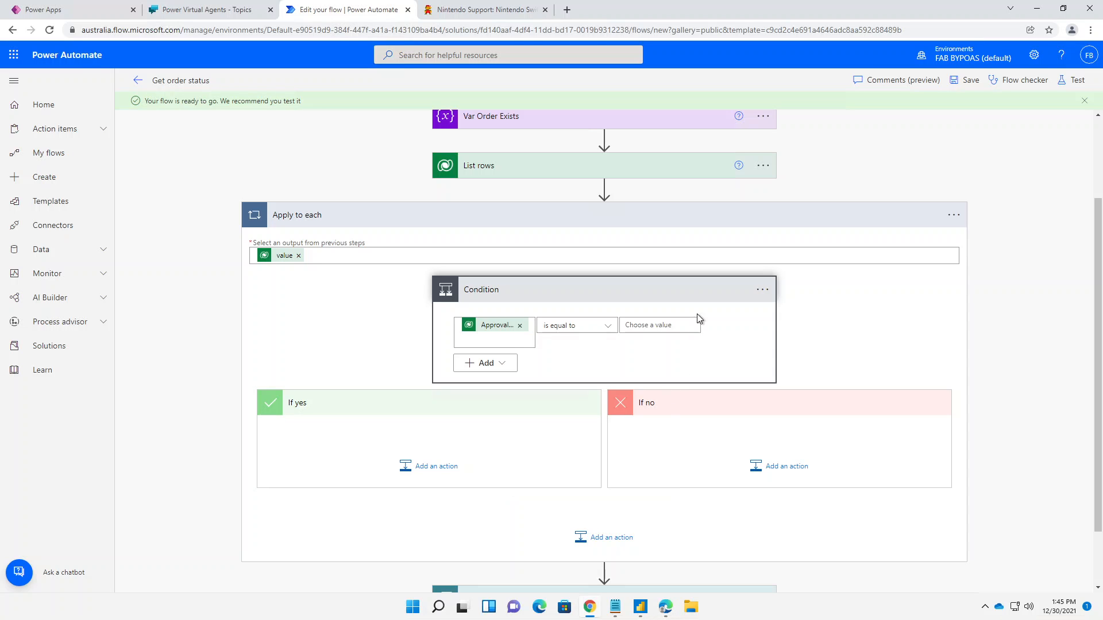
{"action": "left_click", "coordinate": [763, 291]}
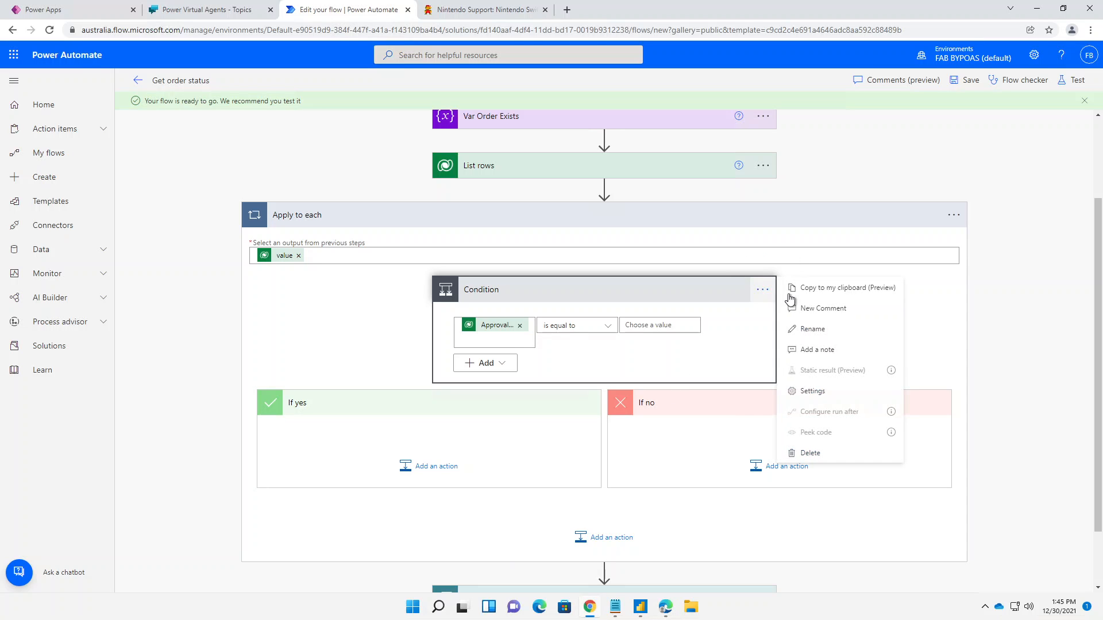
{"action": "left_click", "coordinate": [811, 326]}
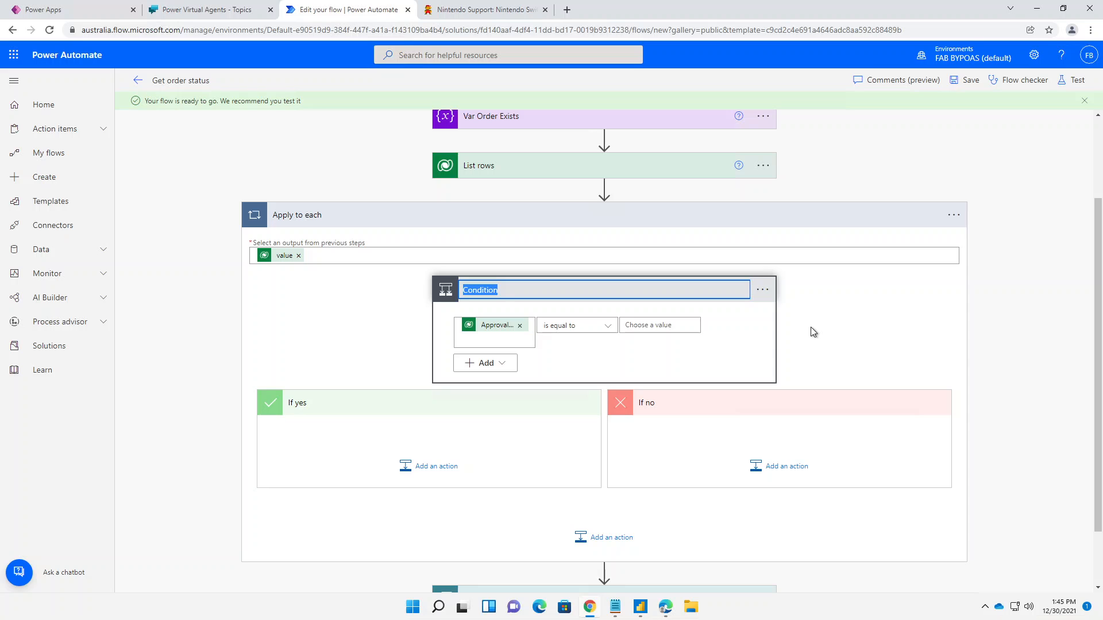
{"action": "type", "text": "Check Approval"}
{"action": "key", "text": "Return"}
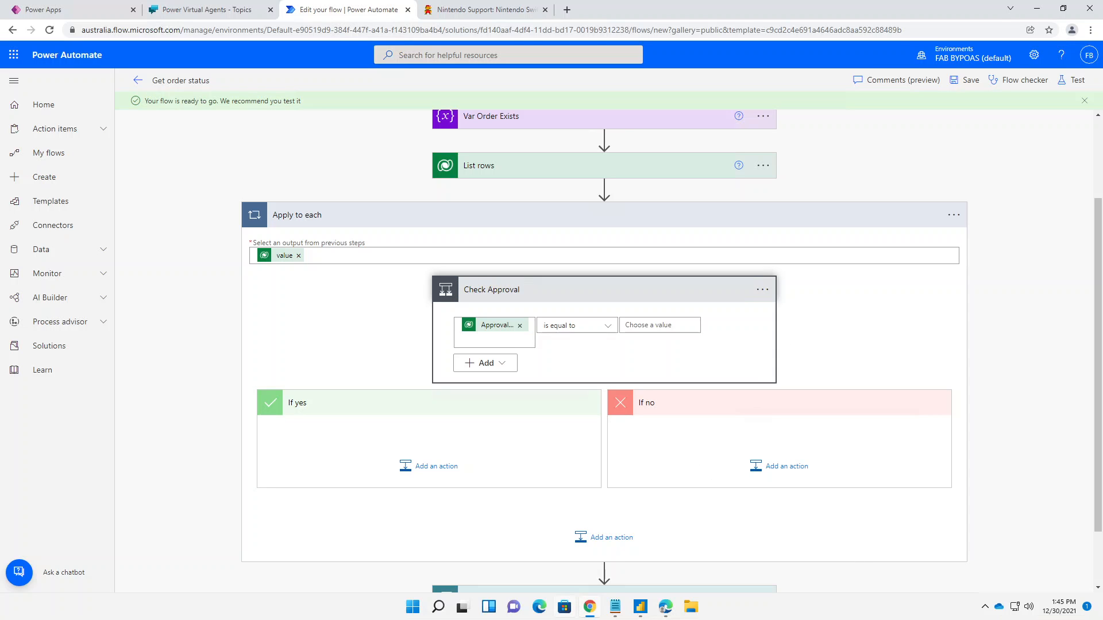
{"action": "key", "text": "alt+Tab"}
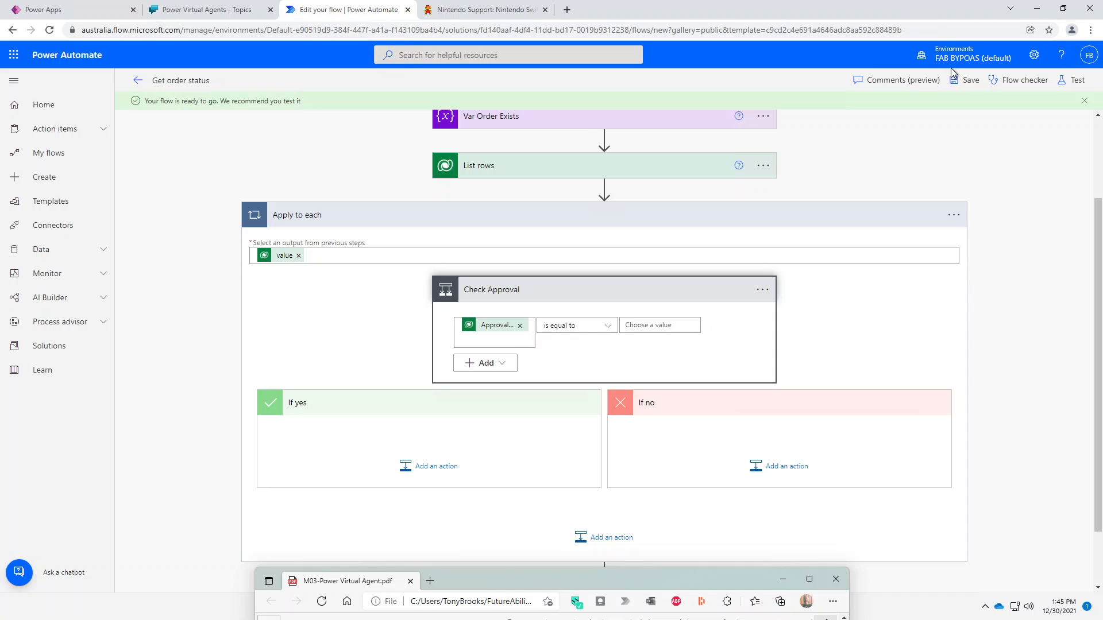
{"action": "left_click", "coordinate": [960, 81]}
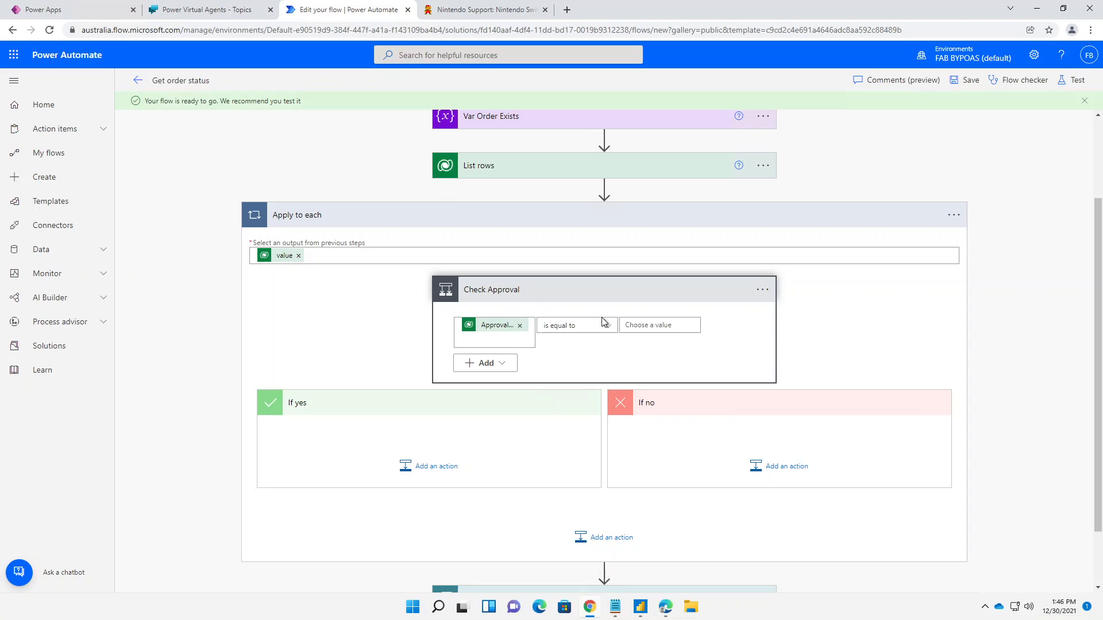
Step: Switch to the Device Order table in Power Apps and open the Approval Status column's choice items for editing
{"action": "left_click", "coordinate": [657, 327]}
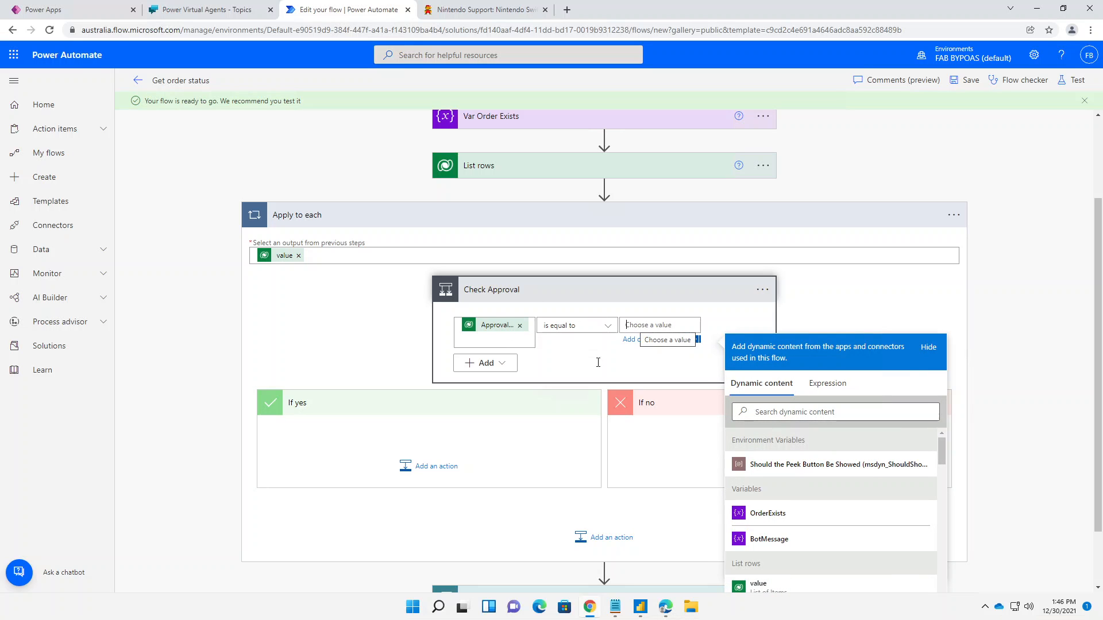
{"action": "left_click", "coordinate": [54, 9]}
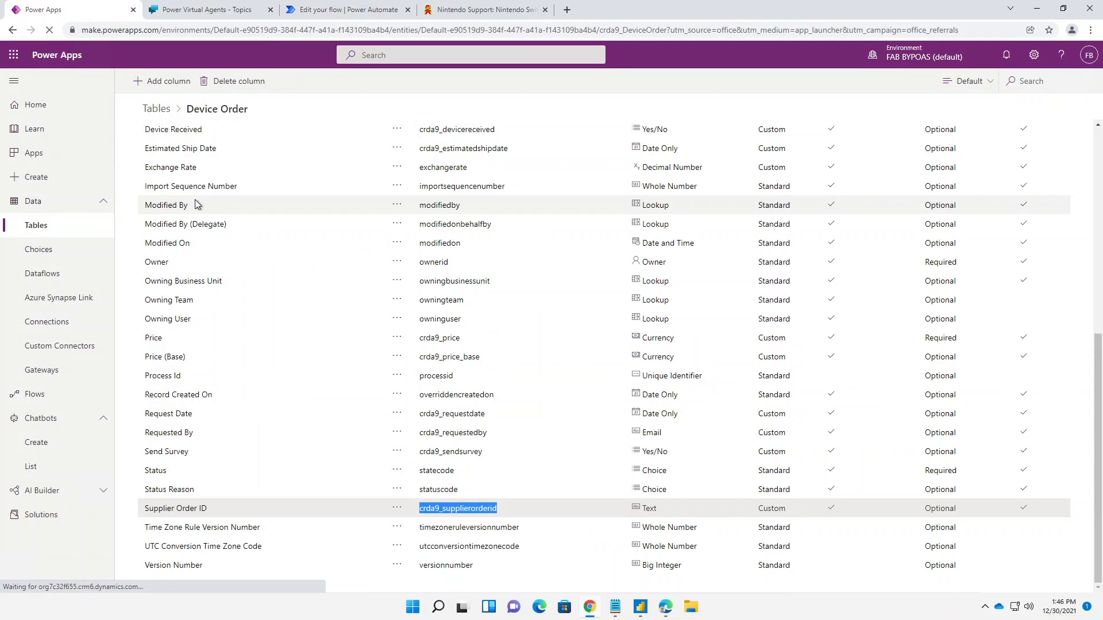
{"action": "scroll", "coordinate": [195, 203], "scroll_direction": "up", "scroll_amount": 5}
{"action": "scroll", "coordinate": [195, 204], "scroll_direction": "up", "scroll_amount": 2}
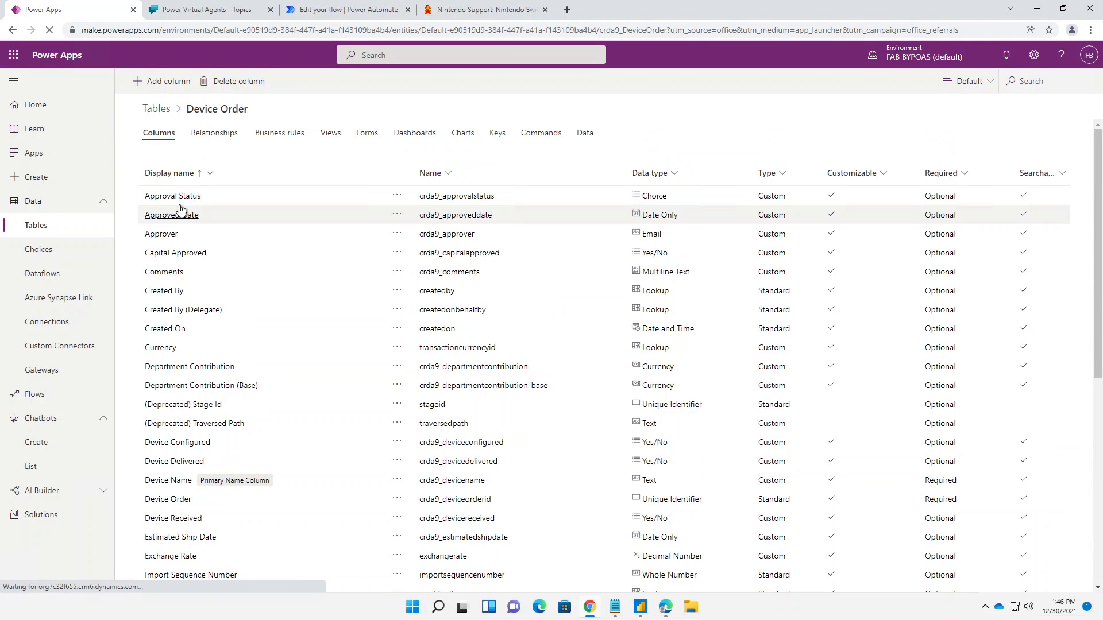
{"action": "left_click", "coordinate": [203, 205]}
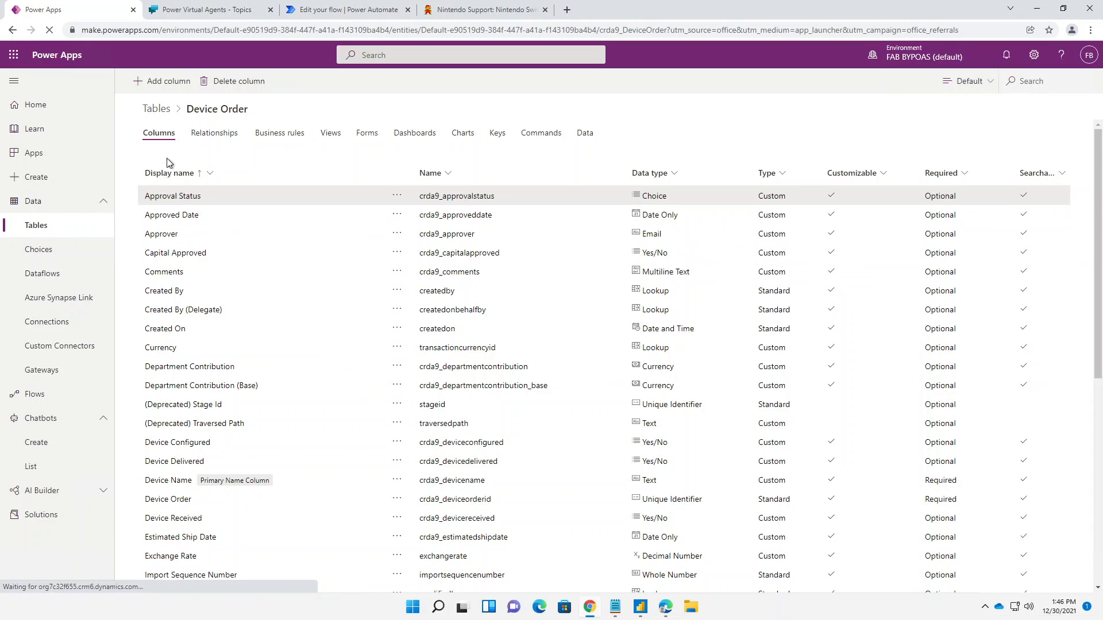
{"action": "left_click", "coordinate": [180, 198]}
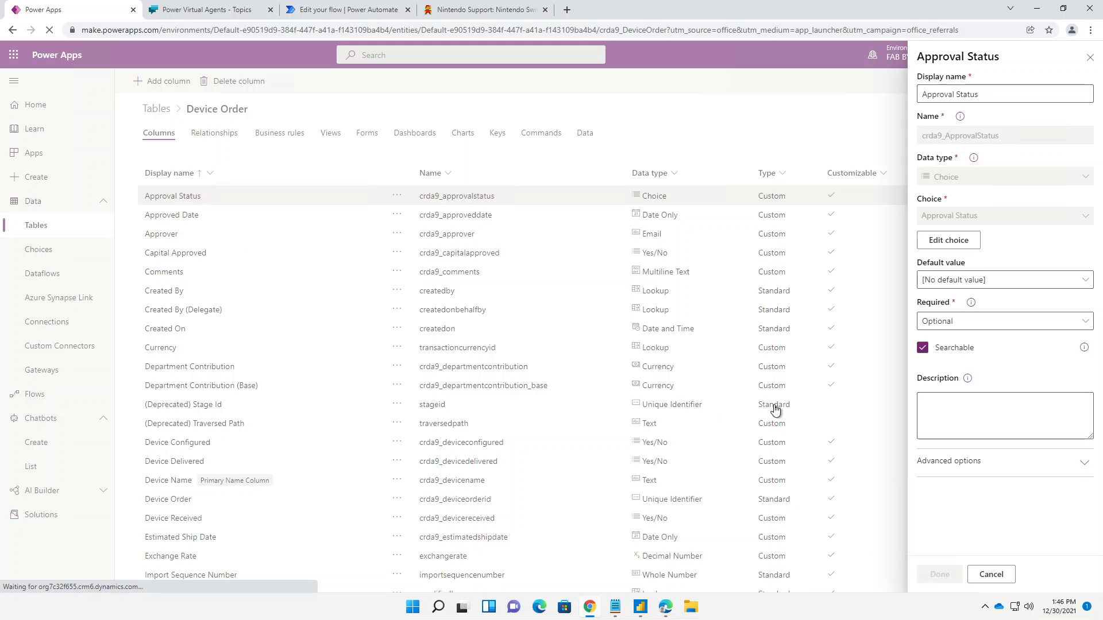
{"action": "left_click", "coordinate": [947, 244]}
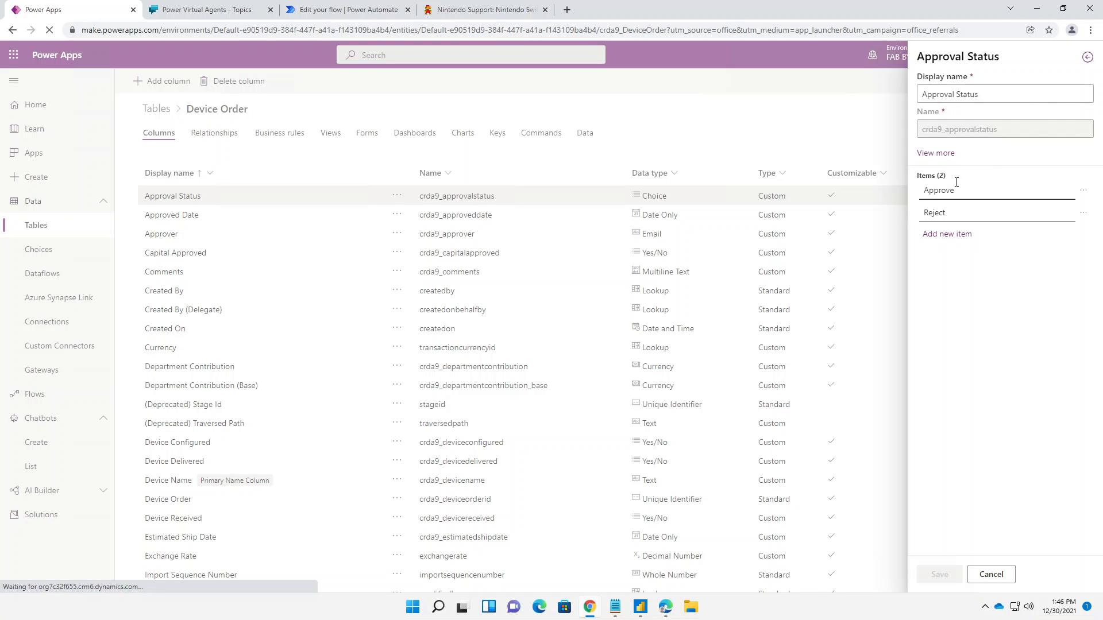
Step: Show the details of the Approve item and copy its value, 999,900,000
{"action": "left_click", "coordinate": [1084, 191]}
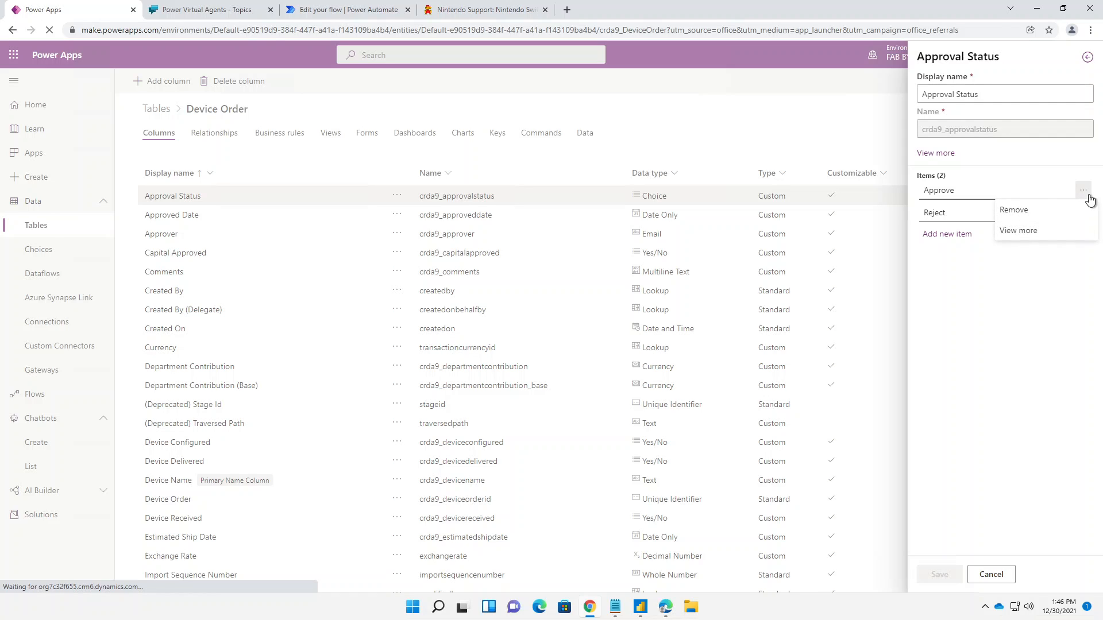
{"action": "left_click", "coordinate": [1018, 230]}
{"action": "left_click_drag", "start_coordinate": [980, 276], "coordinate": [901, 276]}
{"action": "key", "text": "ctrl+c"}
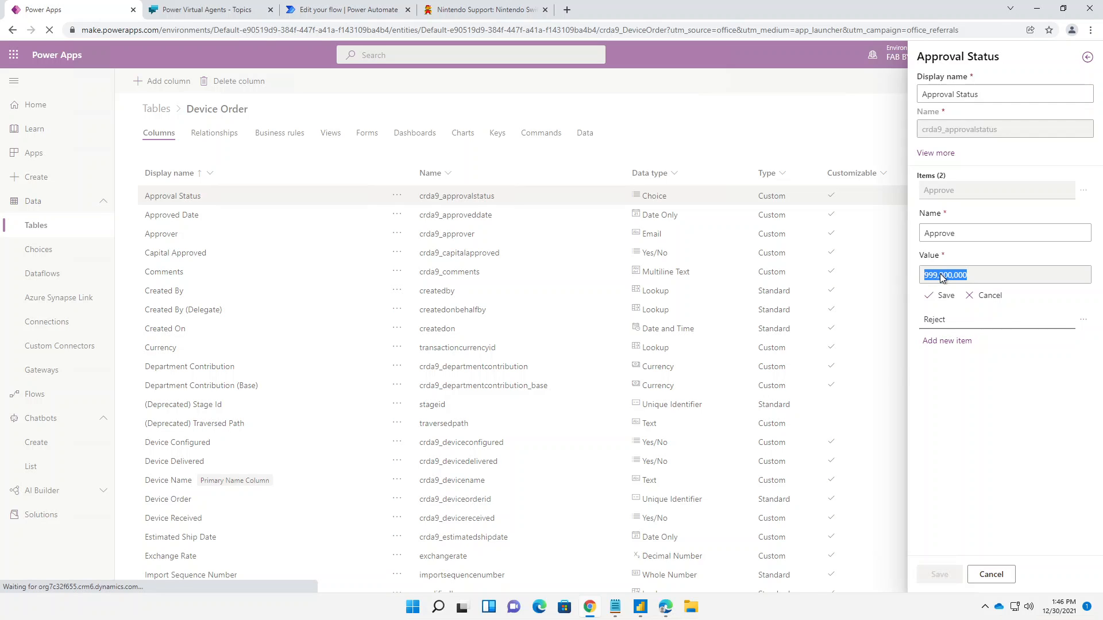
{"action": "right_click", "coordinate": [941, 278]}
{"action": "left_click", "coordinate": [891, 285]}
{"action": "right_click", "coordinate": [943, 275]}
{"action": "left_click", "coordinate": [897, 285]}
Step: Return to the Power Automate flow, set Check Approval's comparison value to 999900000 without commas, and save the flow
{"action": "left_click", "coordinate": [310, 12]}
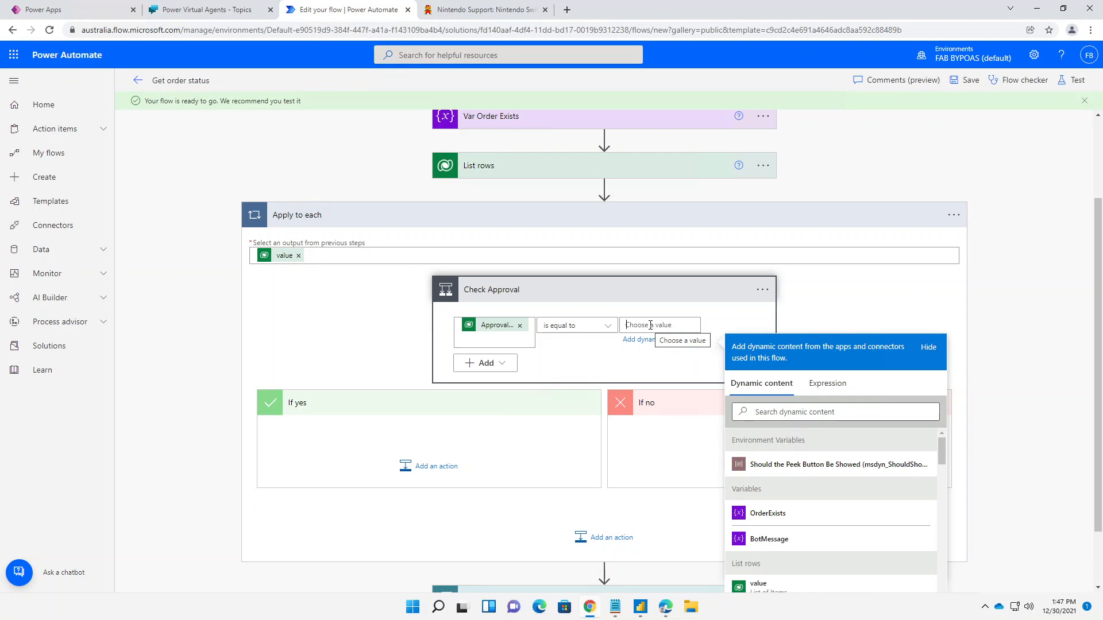
{"action": "key", "text": "ctrl+v"}
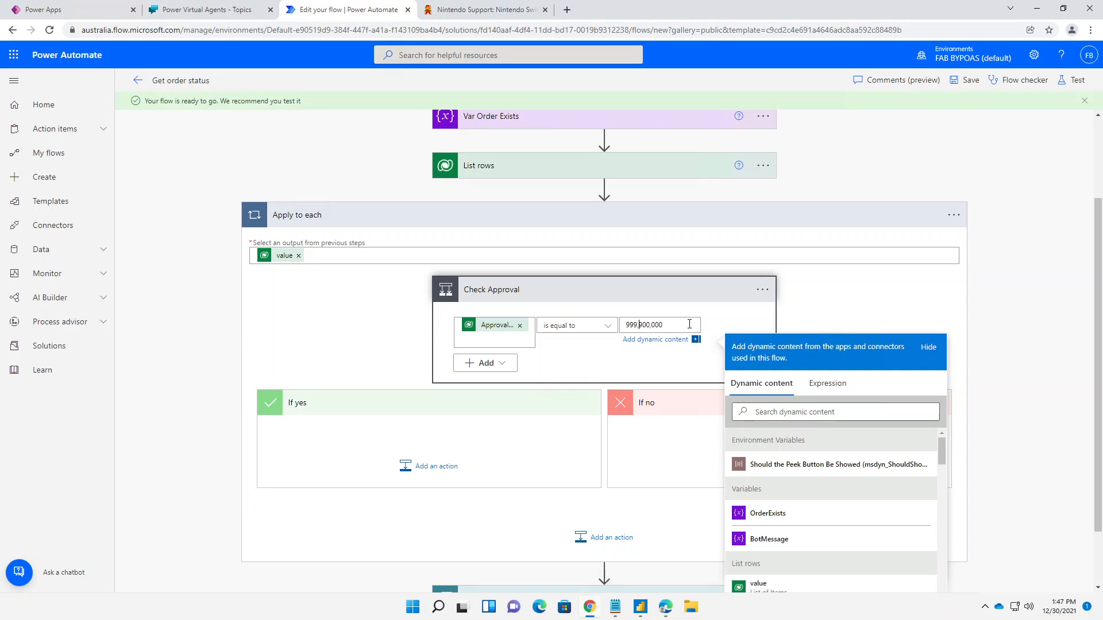
{"action": "key", "text": "BackSpace"}
{"action": "key", "text": "BackSpace"}
{"action": "left_click", "coordinate": [850, 319]}
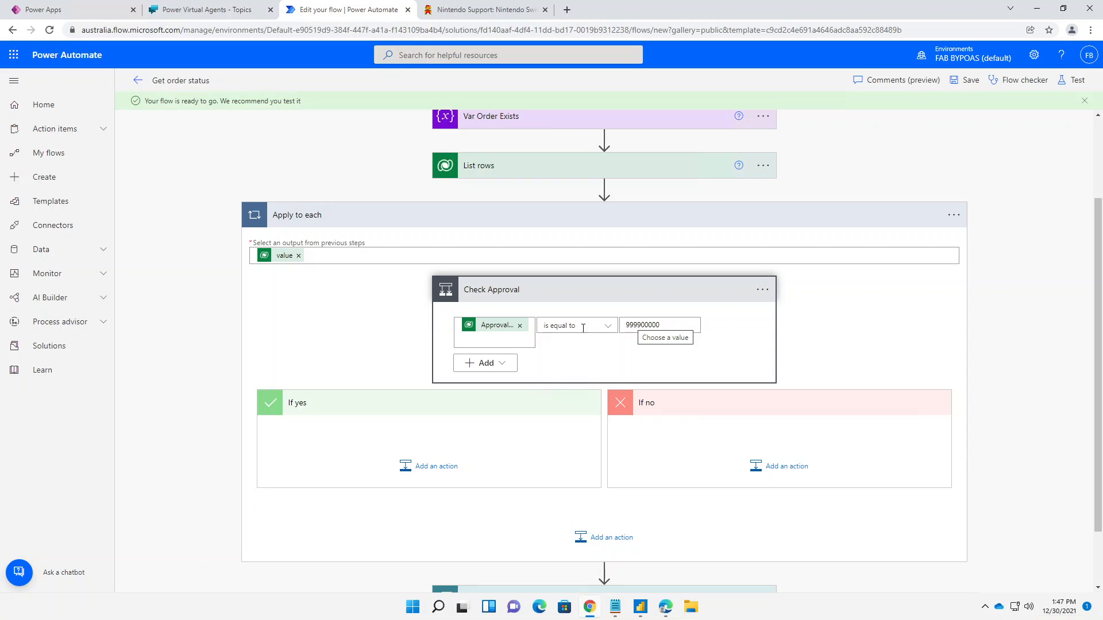
{"action": "left_click_drag", "start_coordinate": [580, 619], "coordinate": [581, 580]}
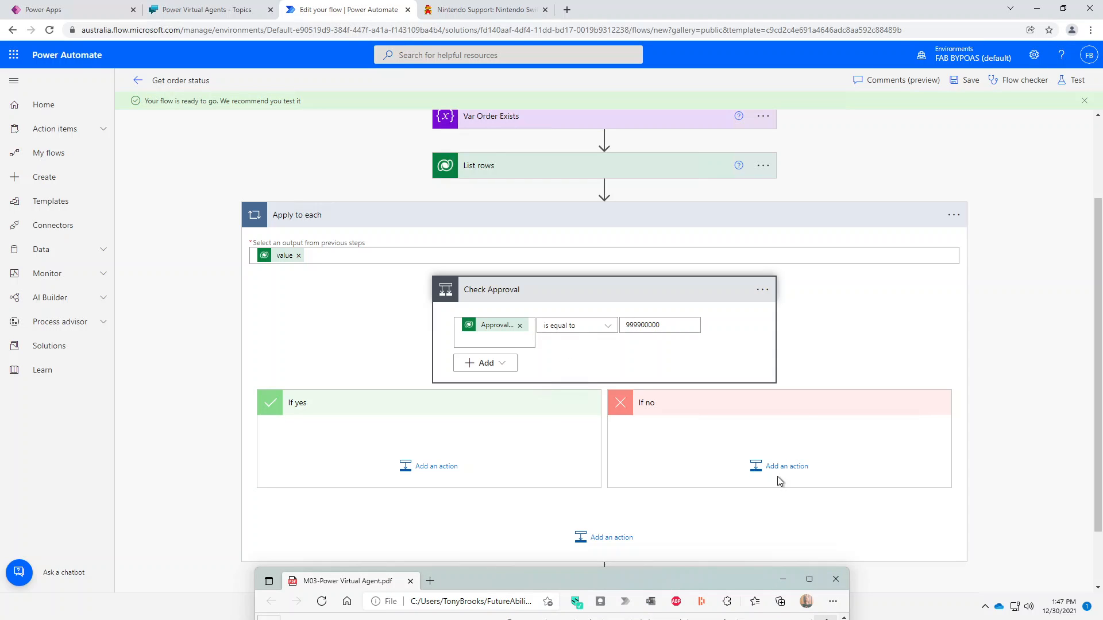
{"action": "left_click", "coordinate": [958, 80]}
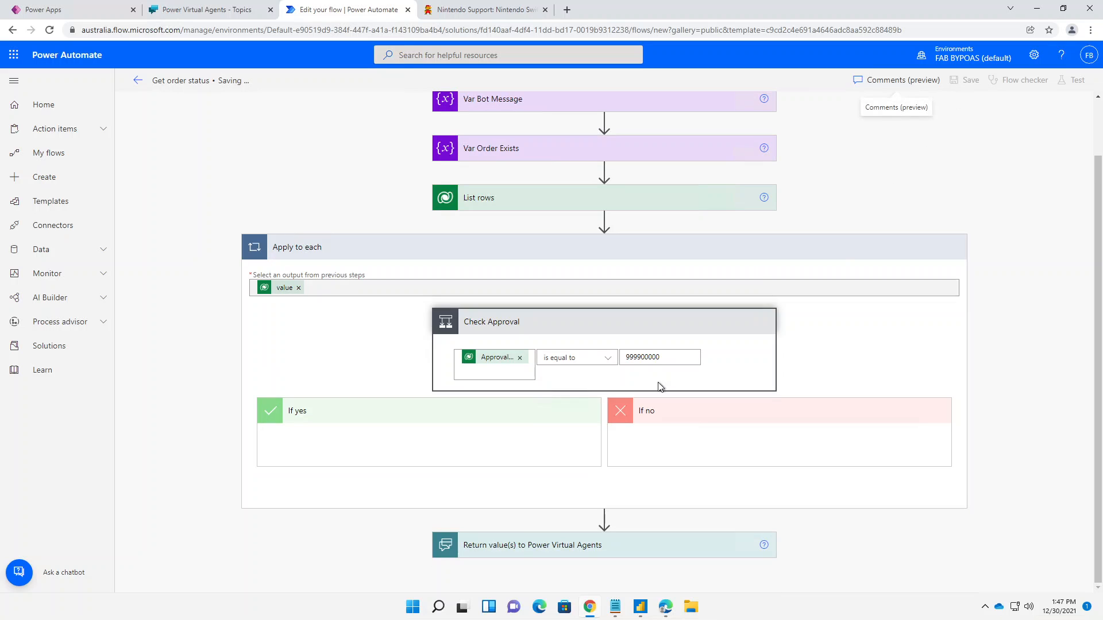
Step: Add a Set variable action to Check Approval's If yes branch and choose BotMessage as its variable
{"action": "key", "text": "alt+Tab"}
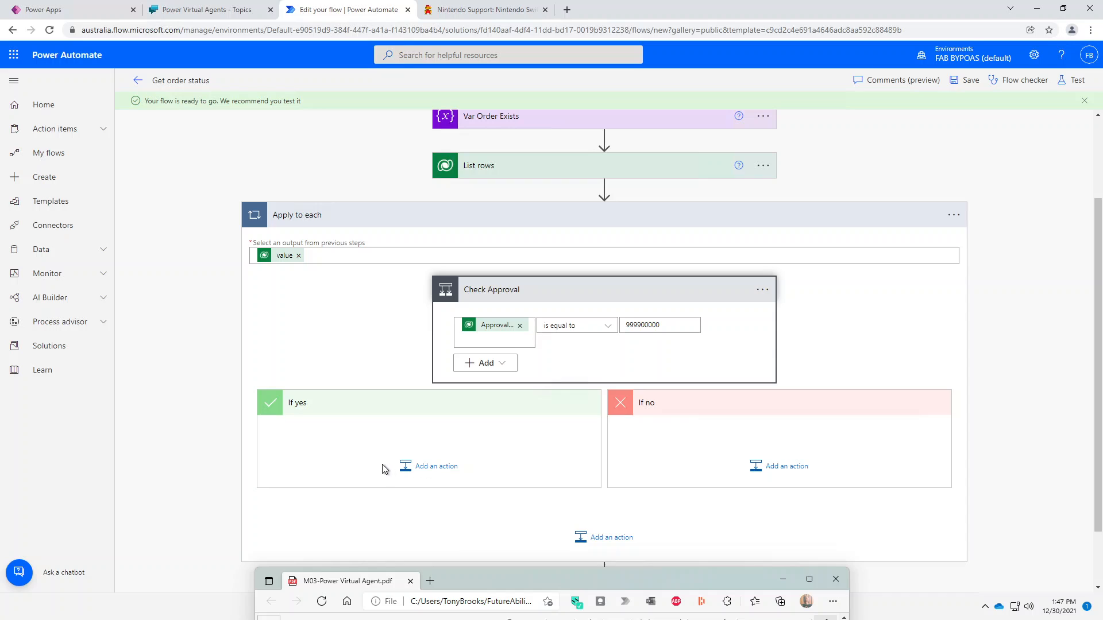
{"action": "left_click", "coordinate": [431, 467]}
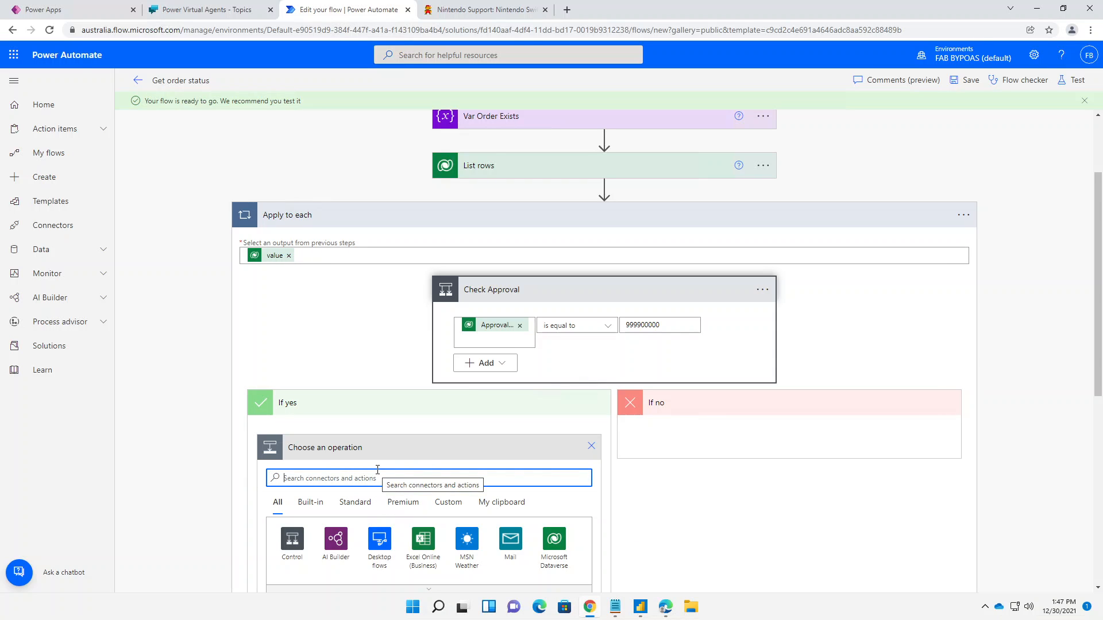
{"action": "type", "text": "set"}
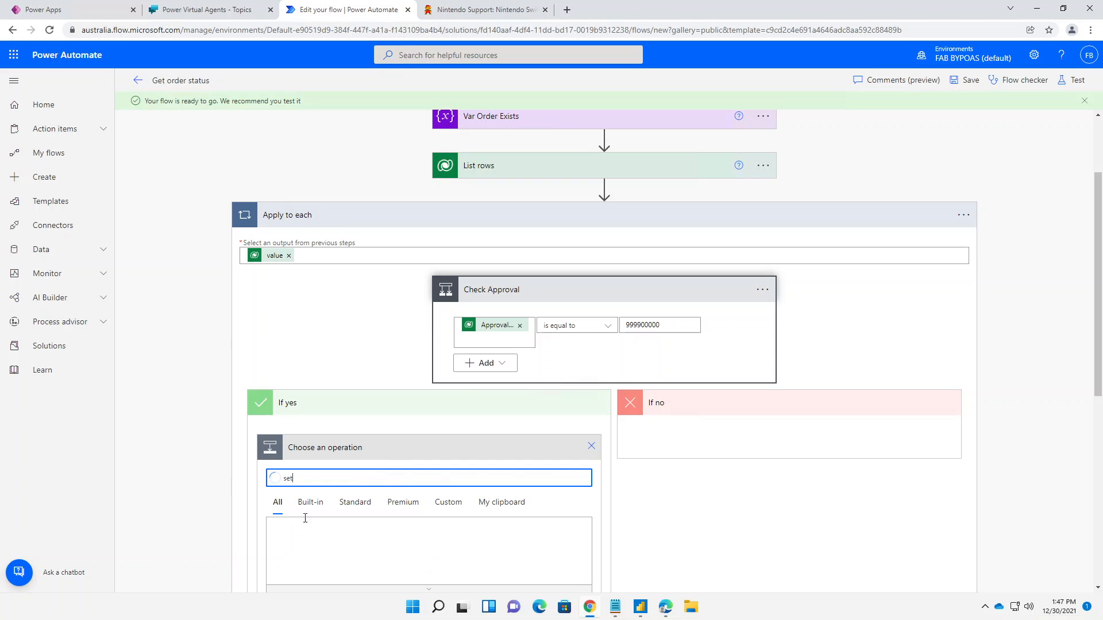
{"action": "scroll", "coordinate": [305, 518], "scroll_direction": "down", "scroll_amount": 3}
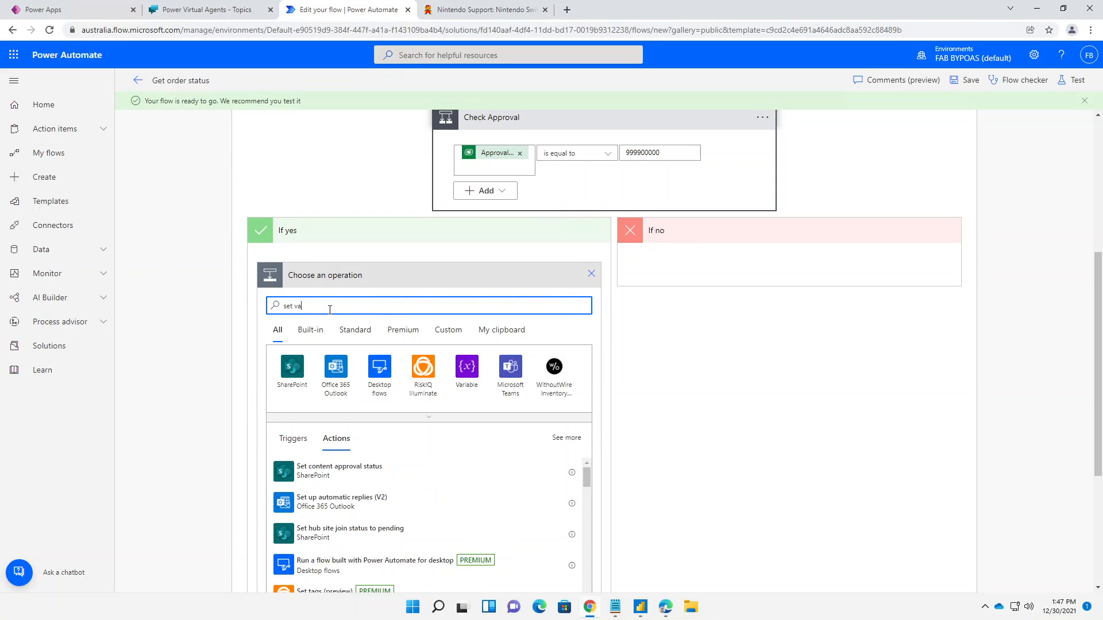
{"action": "scroll", "coordinate": [377, 501], "scroll_direction": "down", "scroll_amount": 4}
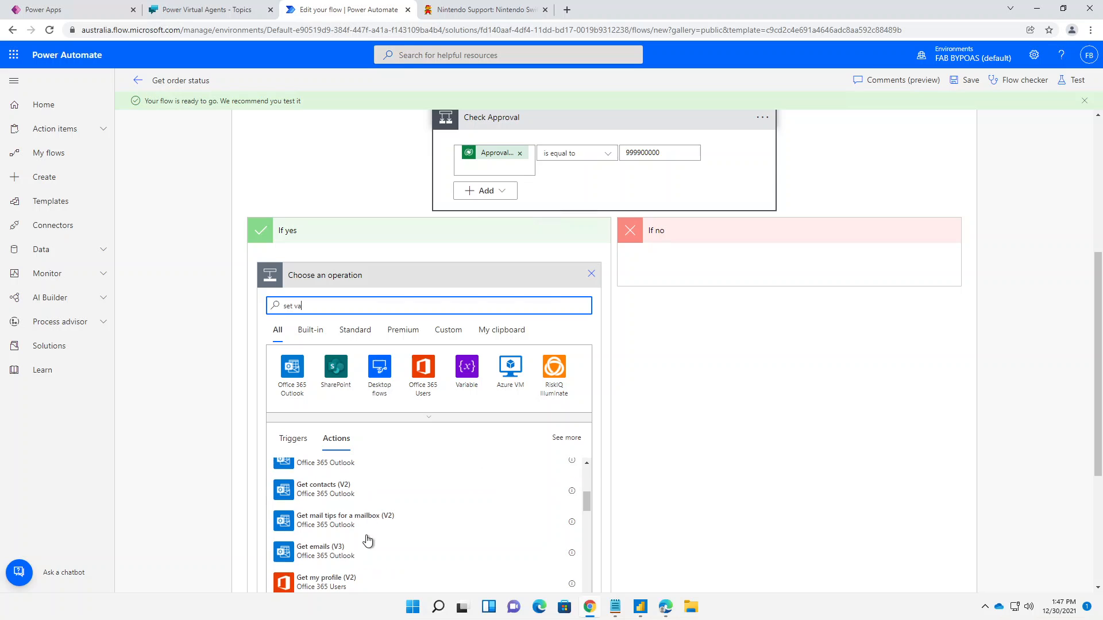
{"action": "scroll", "coordinate": [379, 524], "scroll_direction": "down", "scroll_amount": 1}
{"action": "left_click", "coordinate": [466, 371]}
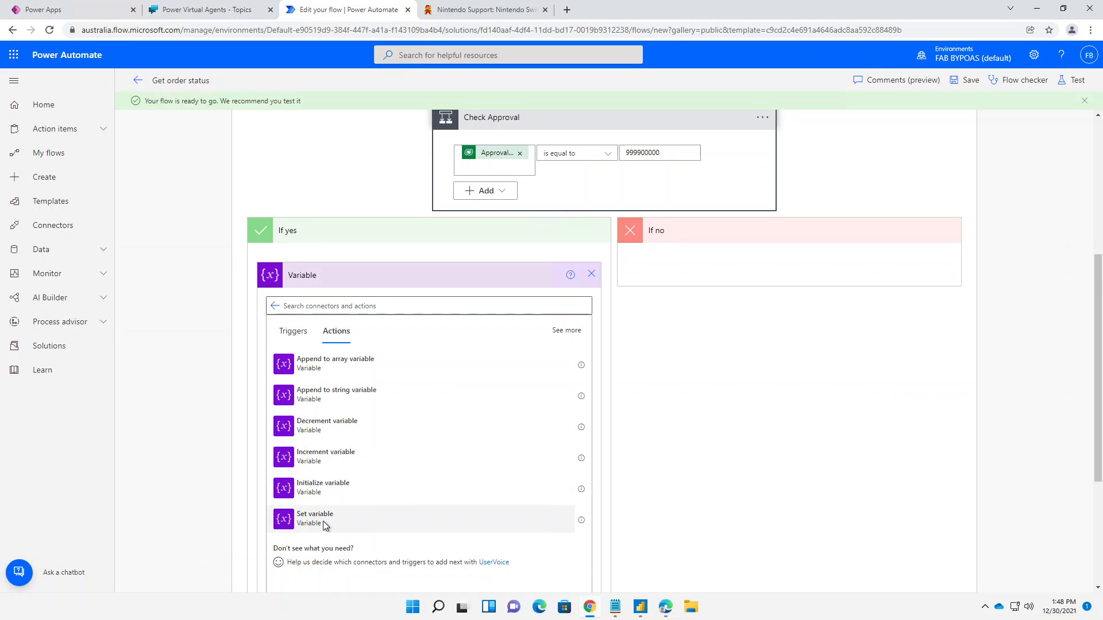
{"action": "left_click", "coordinate": [315, 517]}
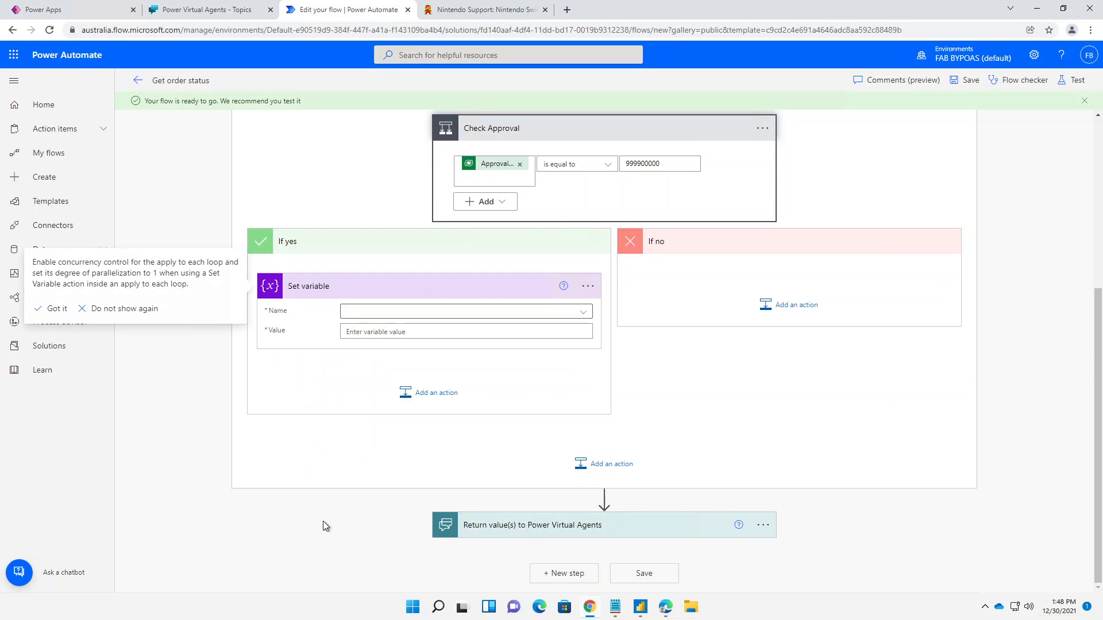
{"action": "left_click", "coordinate": [592, 317]}
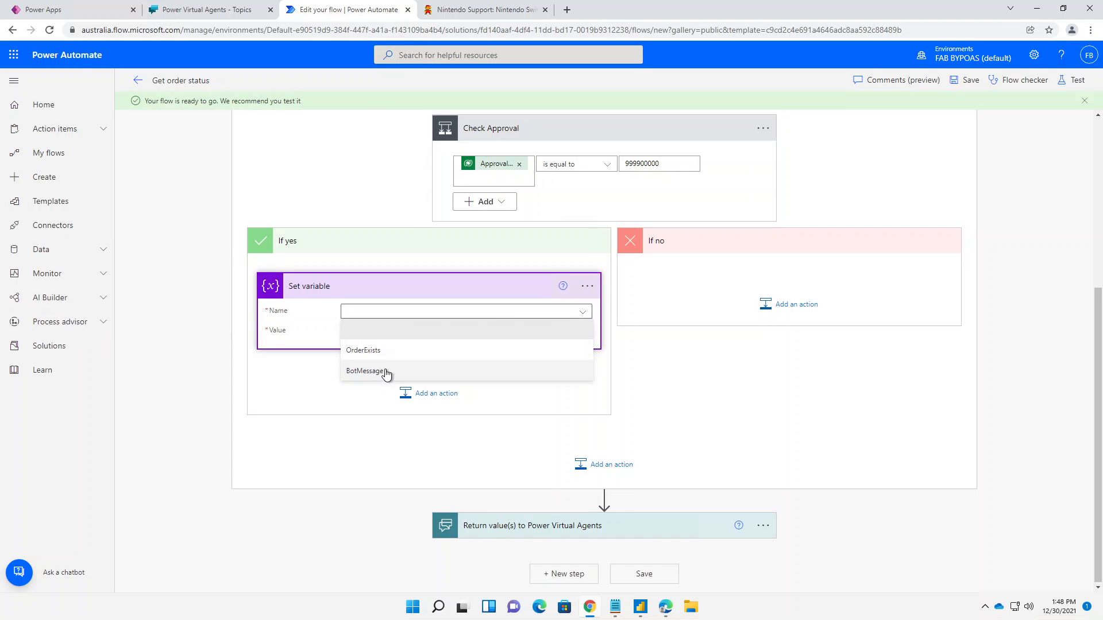
{"action": "left_click", "coordinate": [366, 371]}
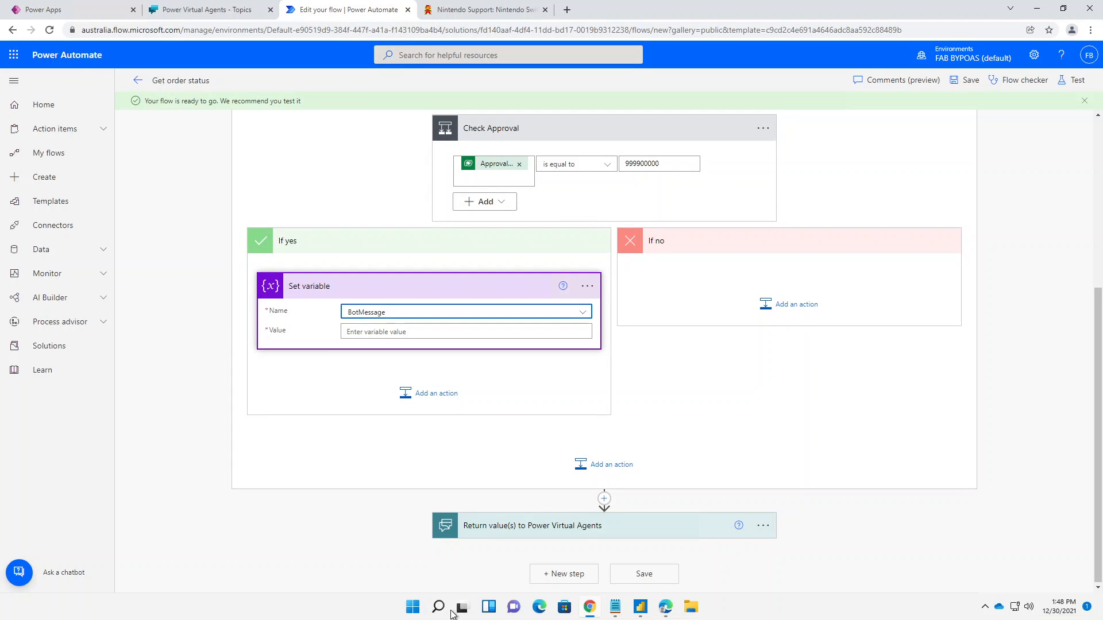
Step: Set the If yes BotMessage value to "Your order for [Device Name] was approved and will be shipped on [Estimated Ship Date]", using dynamic content for both fields
{"action": "left_click_drag", "start_coordinate": [517, 619], "coordinate": [517, 581]}
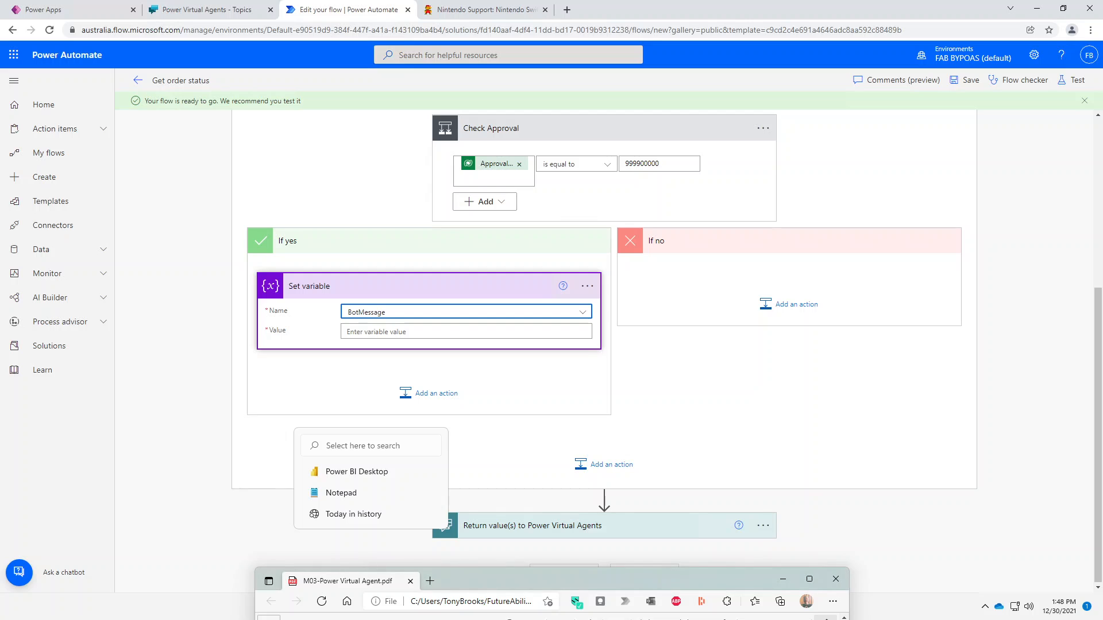
{"action": "left_click", "coordinate": [381, 332]}
{"action": "type", "text": "Your order for"}
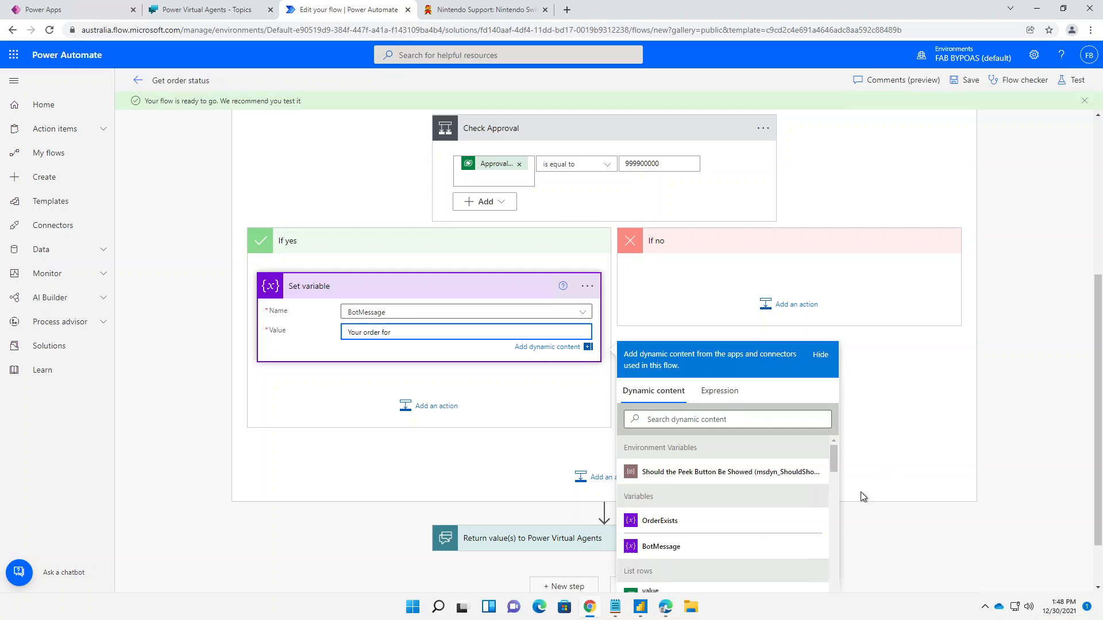
{"action": "scroll", "coordinate": [721, 528], "scroll_direction": "down", "scroll_amount": 5}
{"action": "scroll", "coordinate": [718, 545], "scroll_direction": "down", "scroll_amount": 2}
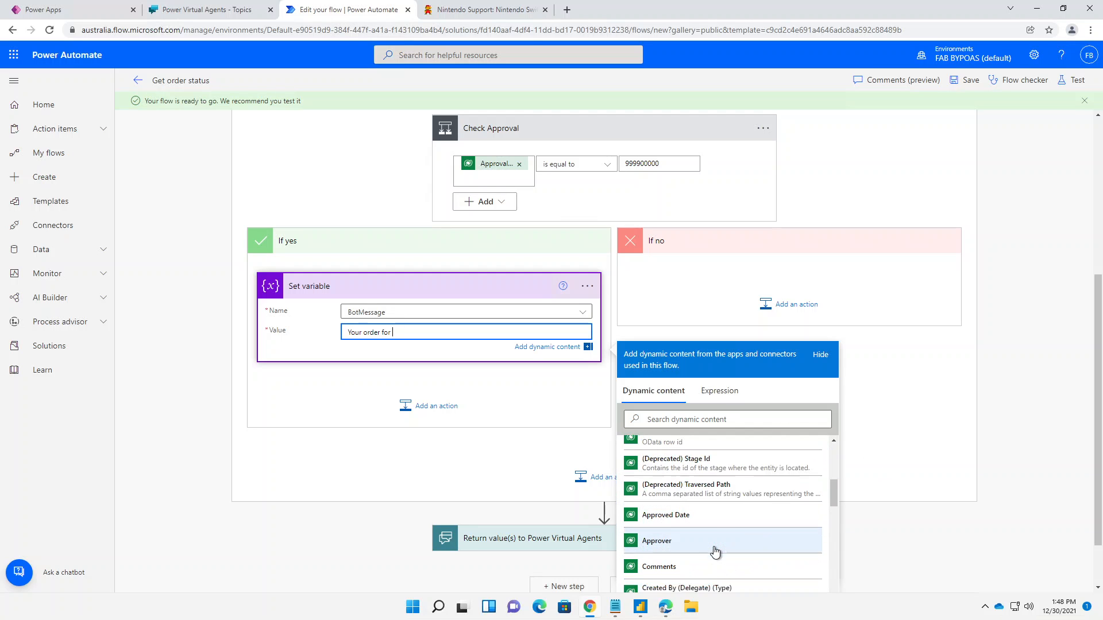
{"action": "scroll", "coordinate": [708, 488], "scroll_direction": "up", "scroll_amount": 1}
{"action": "left_click", "coordinate": [705, 478]}
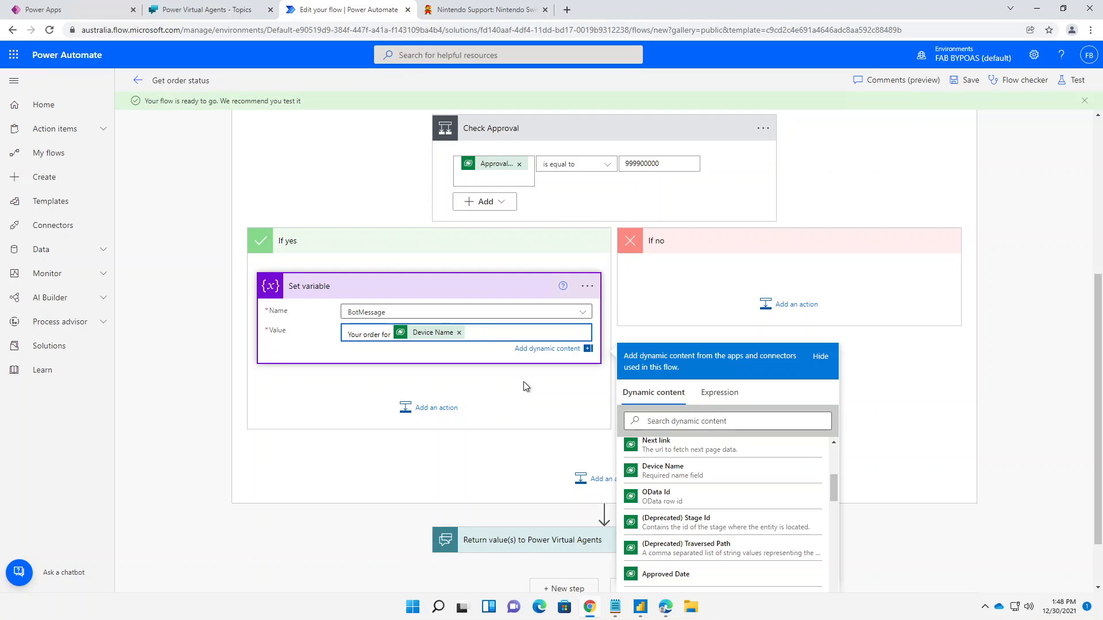
{"action": "type", "text": "was approved and will be shipped on"}
{"action": "scroll", "coordinate": [732, 524], "scroll_direction": "down", "scroll_amount": 5}
{"action": "scroll", "coordinate": [734, 524], "scroll_direction": "down", "scroll_amount": 10}
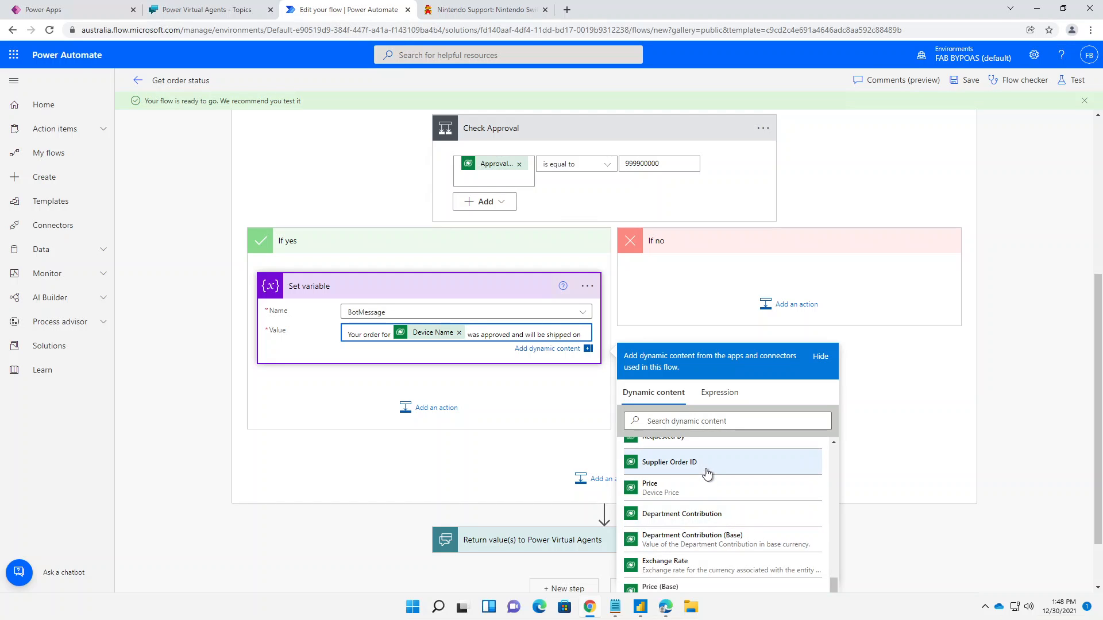
{"action": "scroll", "coordinate": [707, 473], "scroll_direction": "up", "scroll_amount": 10}
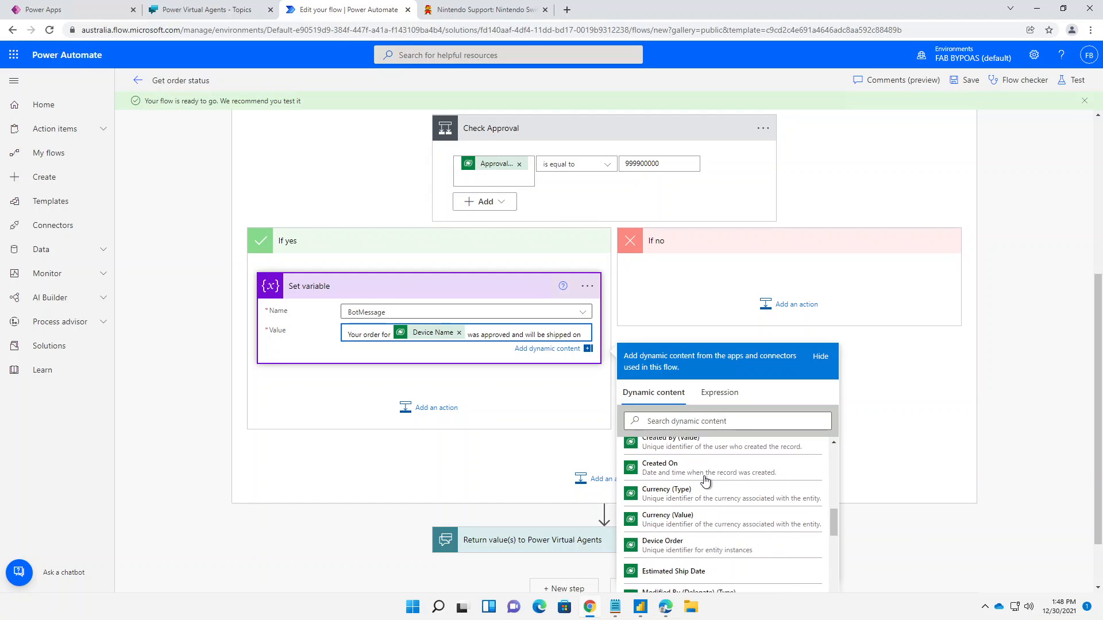
{"action": "left_click", "coordinate": [677, 571]}
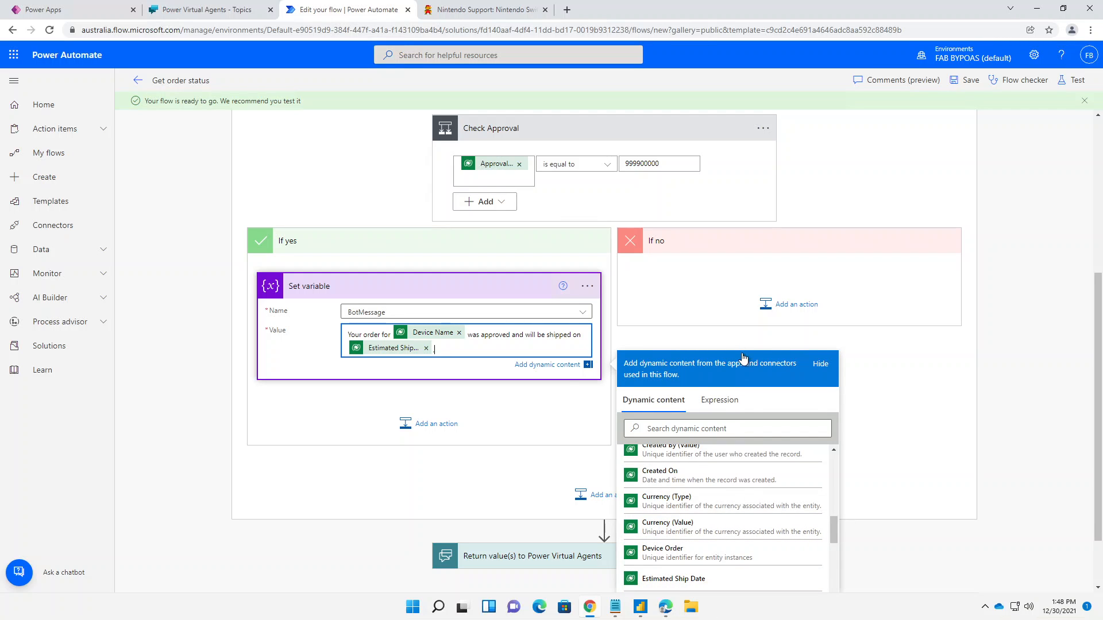
Step: Add a Set variable action to Check Approval's If no branch and dismiss the concurrency tip
{"action": "left_click", "coordinate": [794, 304]}
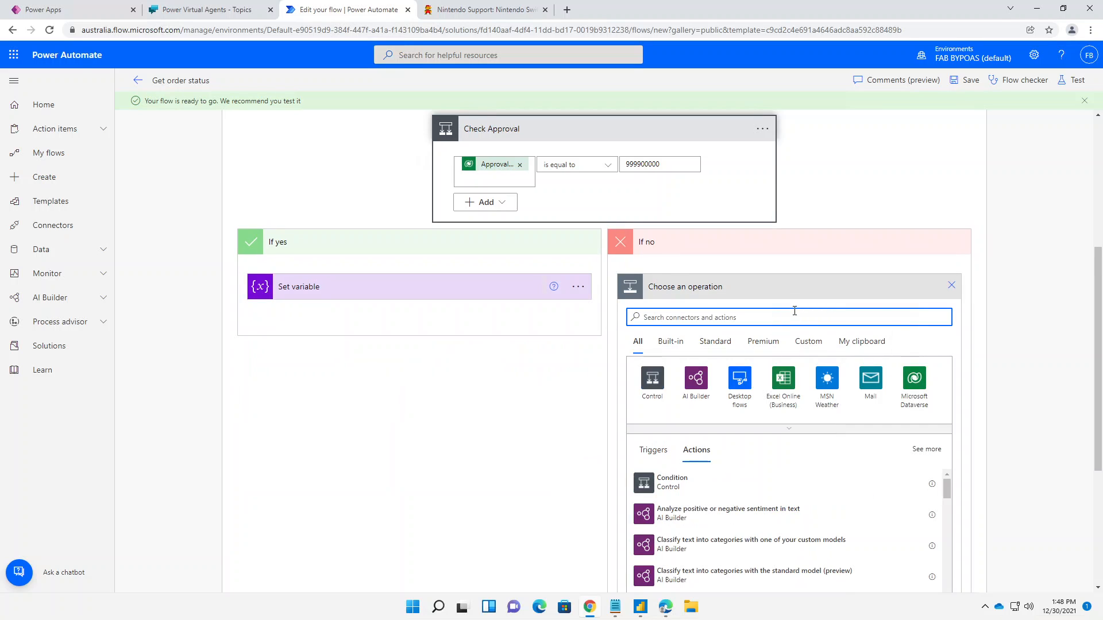
{"action": "type", "text": "set va"}
{"action": "left_click", "coordinate": [827, 379]}
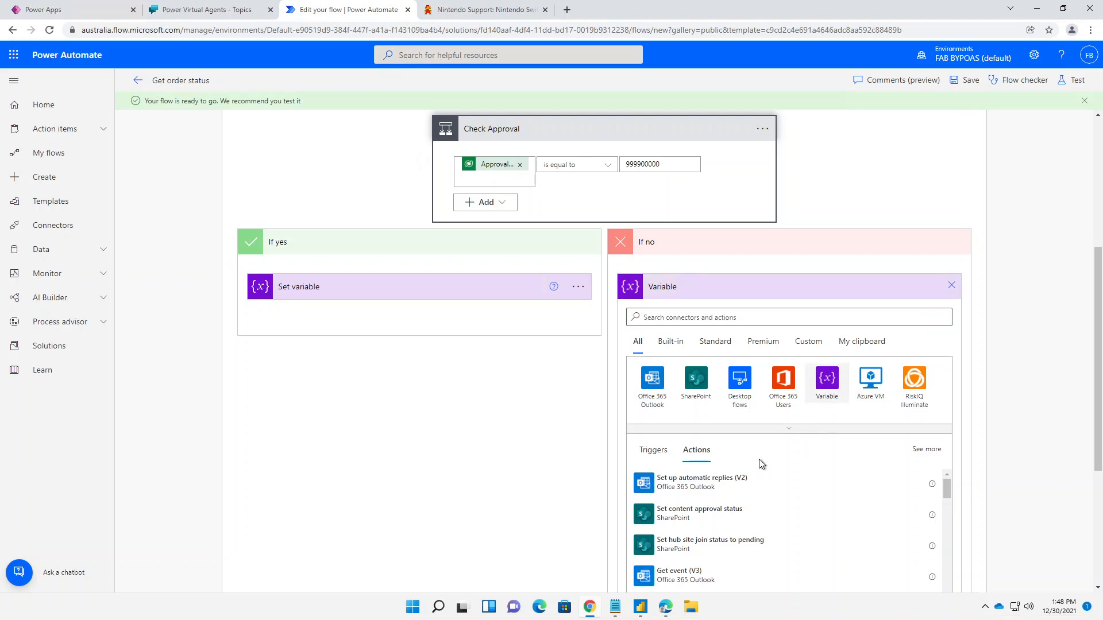
{"action": "left_click", "coordinate": [668, 540]}
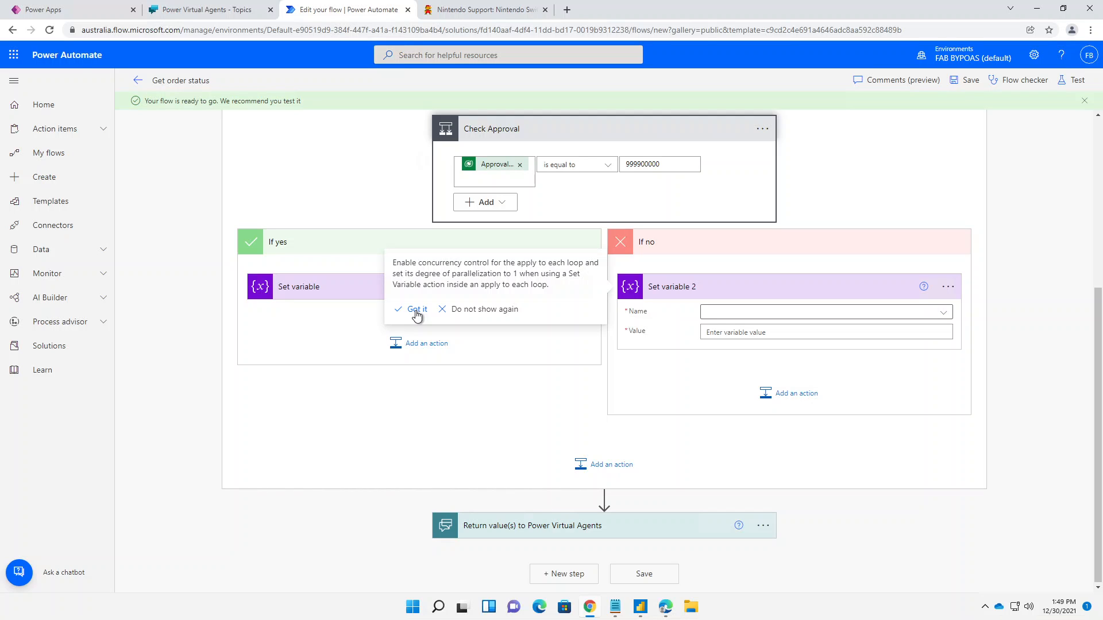
{"action": "left_click", "coordinate": [417, 314]}
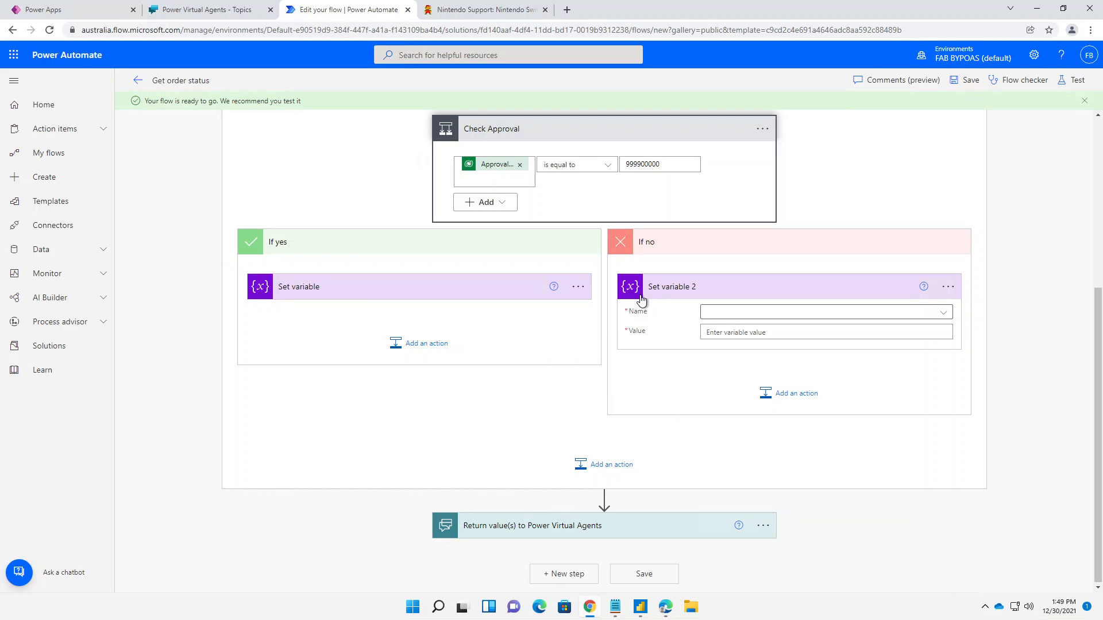
Step: Rename the If yes branch's Set variable action as "Se approved message"
{"action": "left_click", "coordinate": [579, 288]}
{"action": "left_click", "coordinate": [628, 329]}
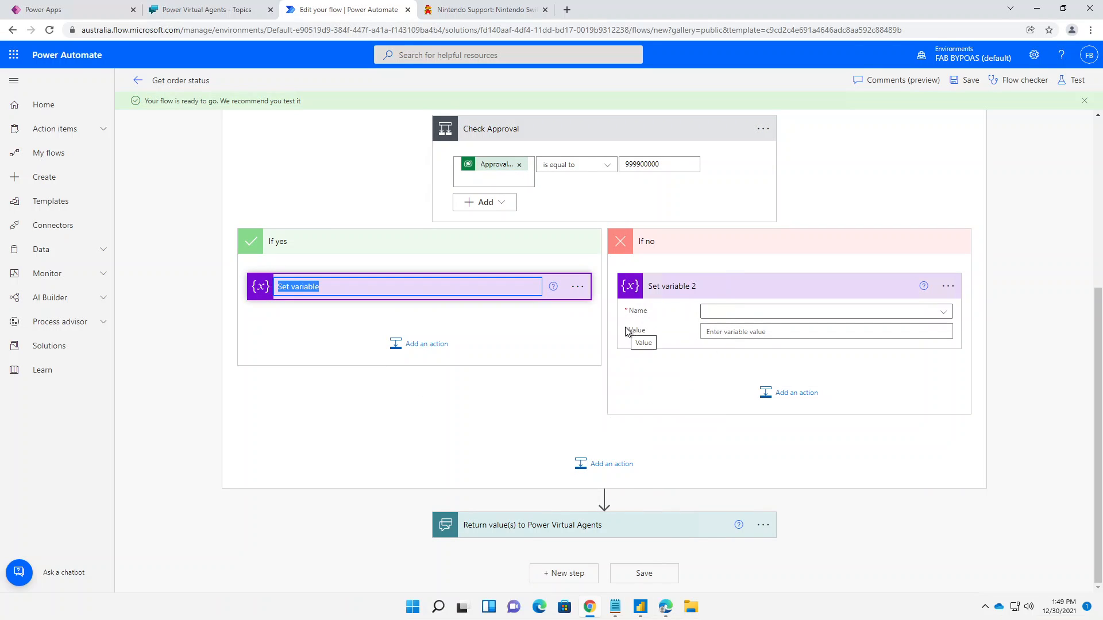
{"action": "type", "text": "Se approved"}
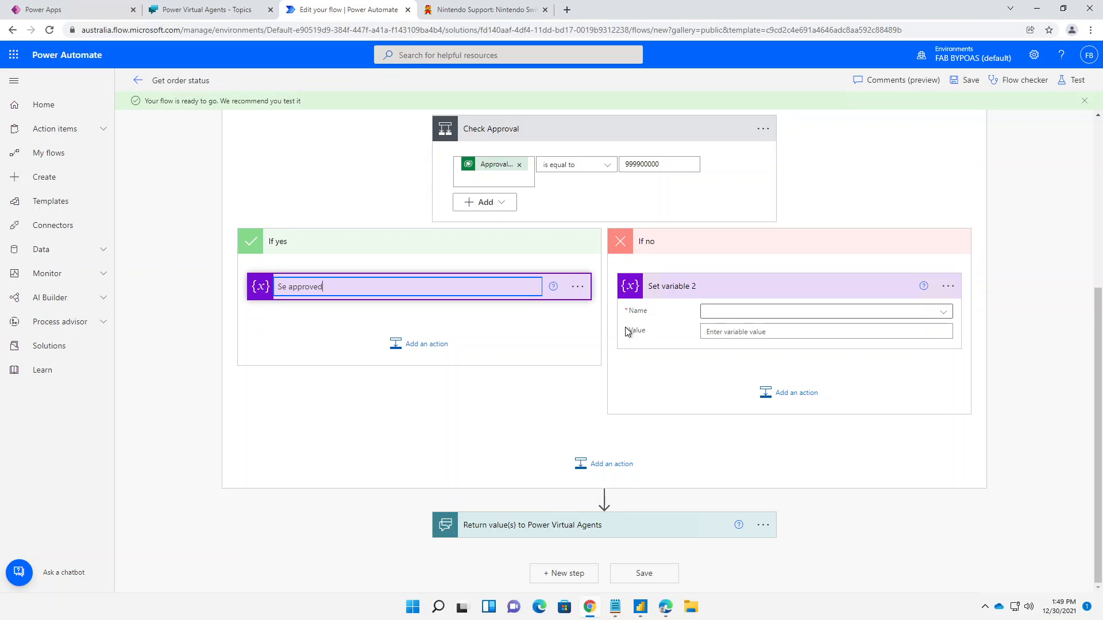
{"action": "type", "text": " message"}
{"action": "key", "text": "Return"}
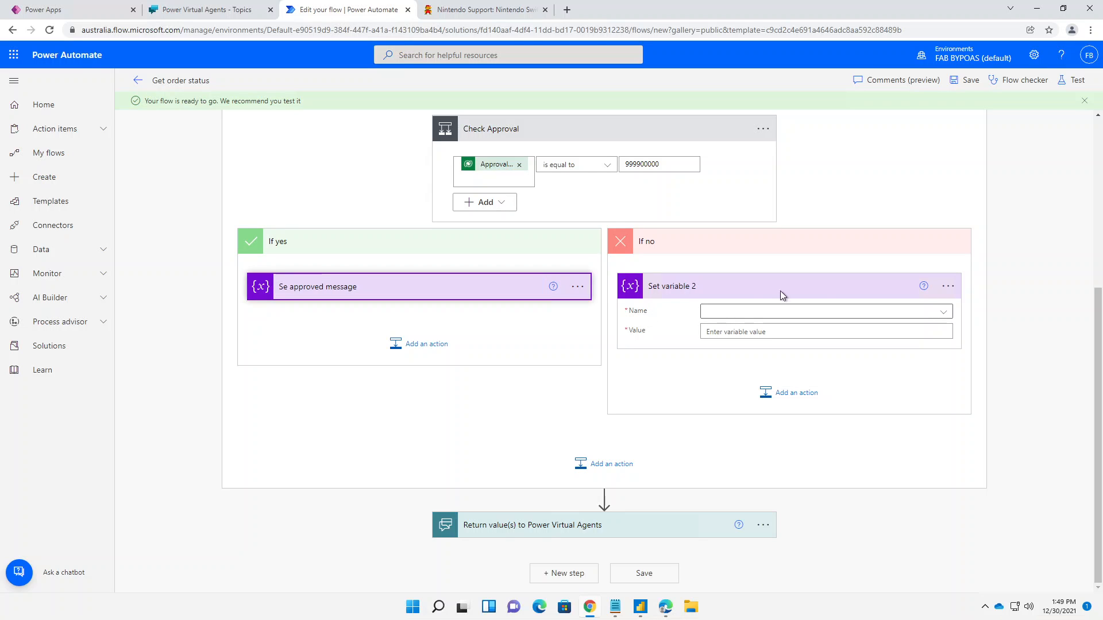
Step: Rename the If no branch's Set variable 2 action as "Set not approved message"
{"action": "left_click", "coordinate": [947, 287]}
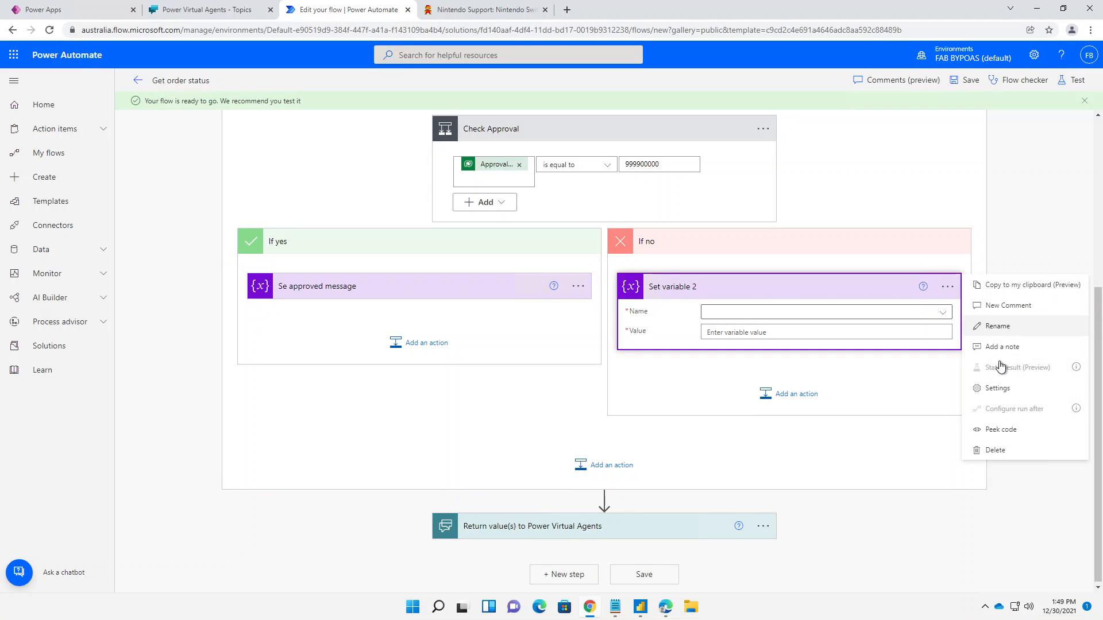
{"action": "left_click", "coordinate": [997, 326]}
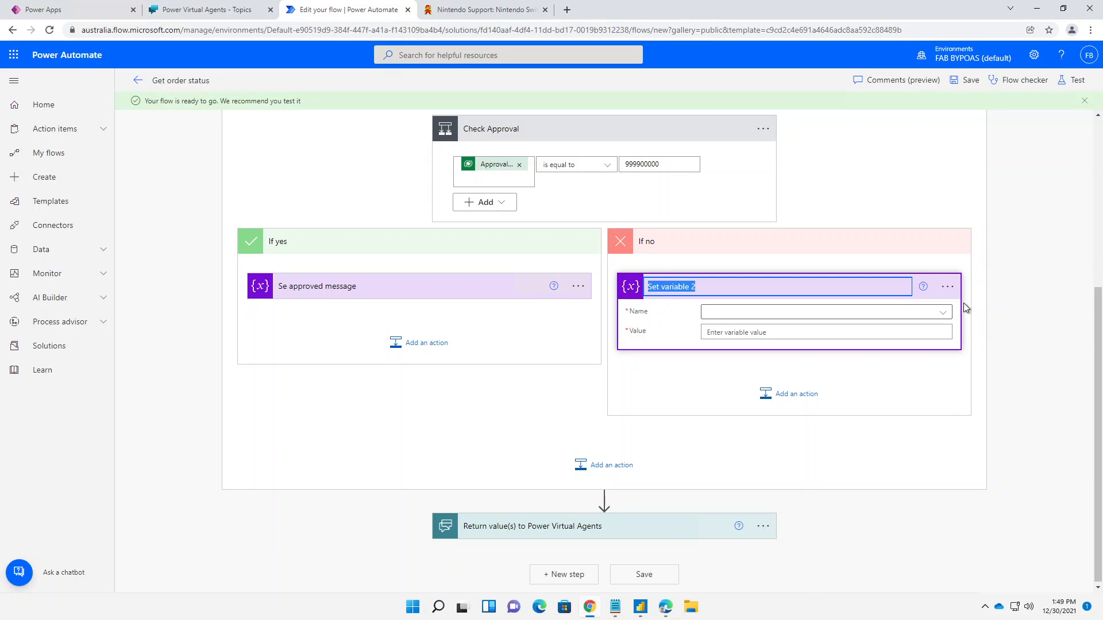
{"action": "type", "text": "Set not "}
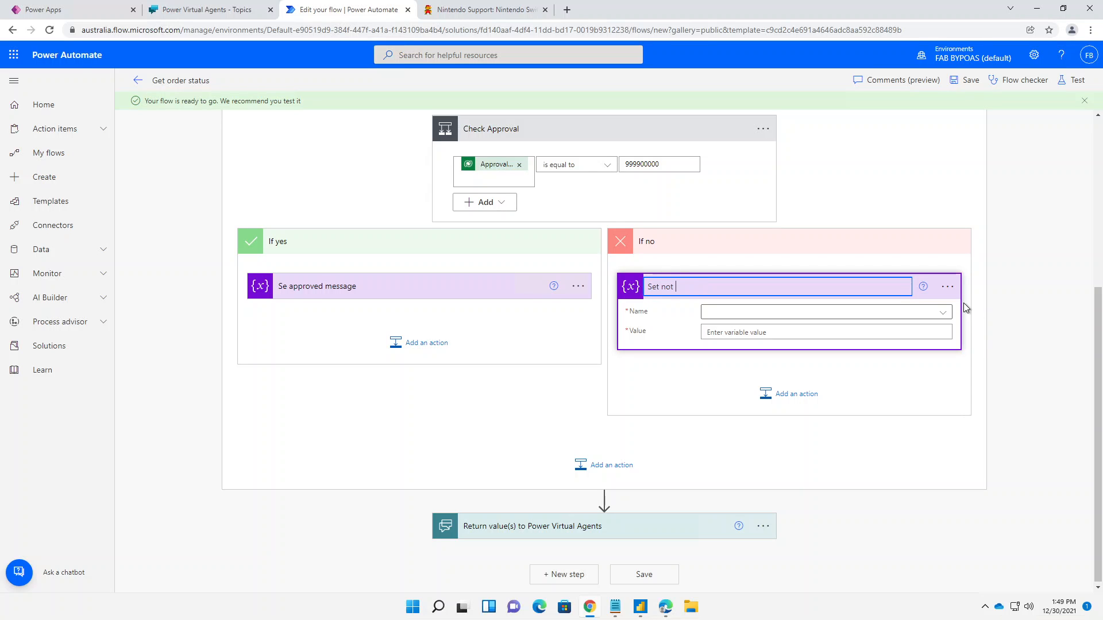
{"action": "type", "text": "approved message"}
{"action": "key", "text": "Return"}
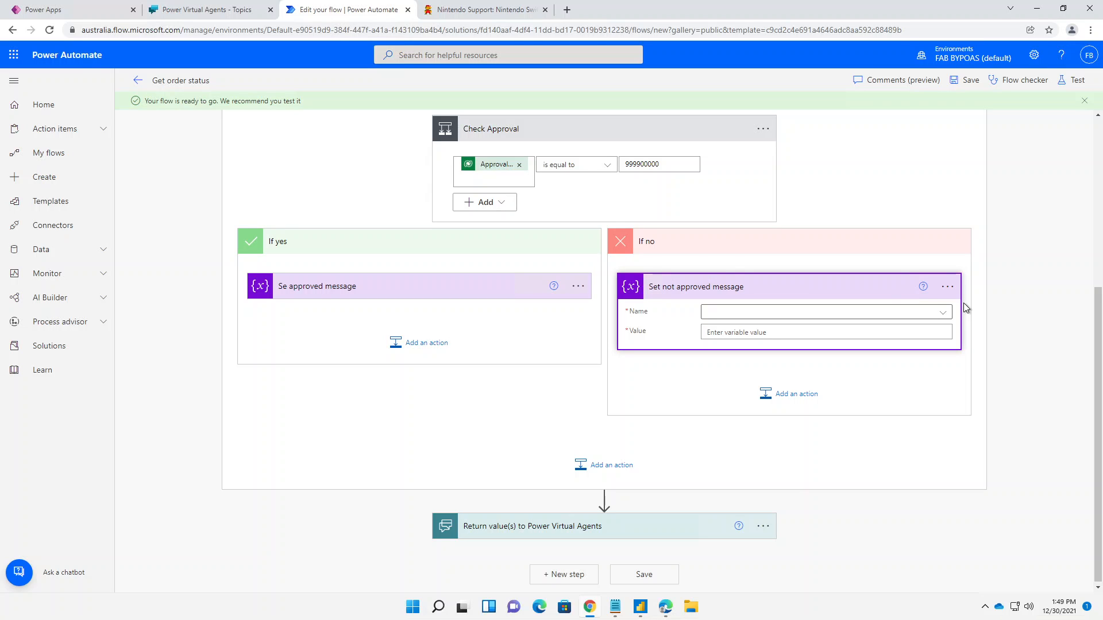
Step: Correct the typo in the If yes action's name so it reads "Set approved message"
{"action": "left_click", "coordinate": [578, 286]}
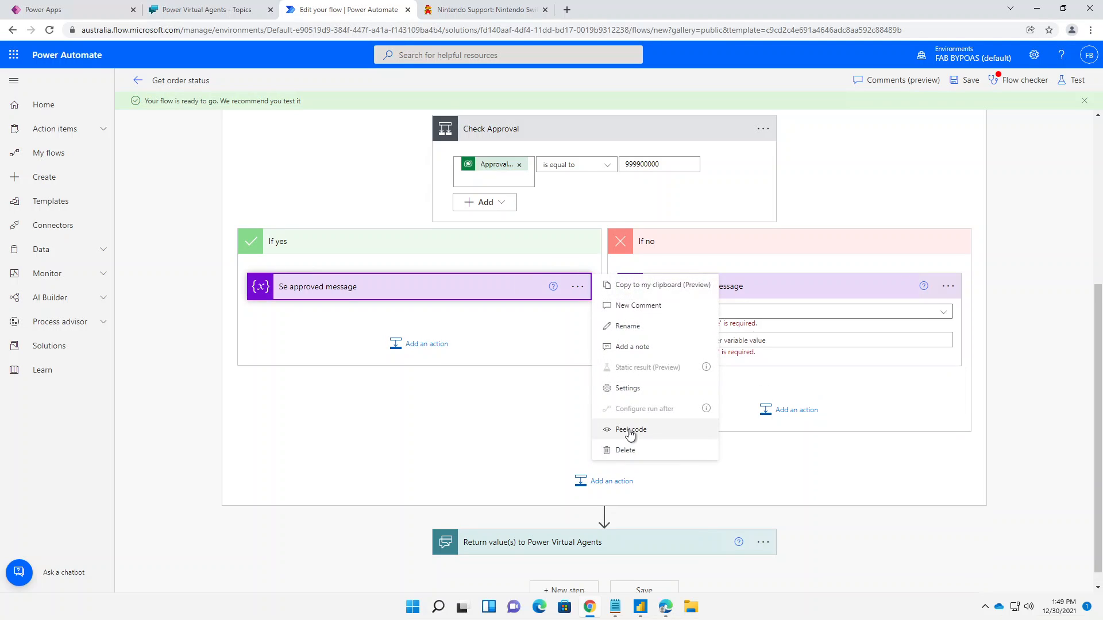
{"action": "left_click", "coordinate": [629, 326]}
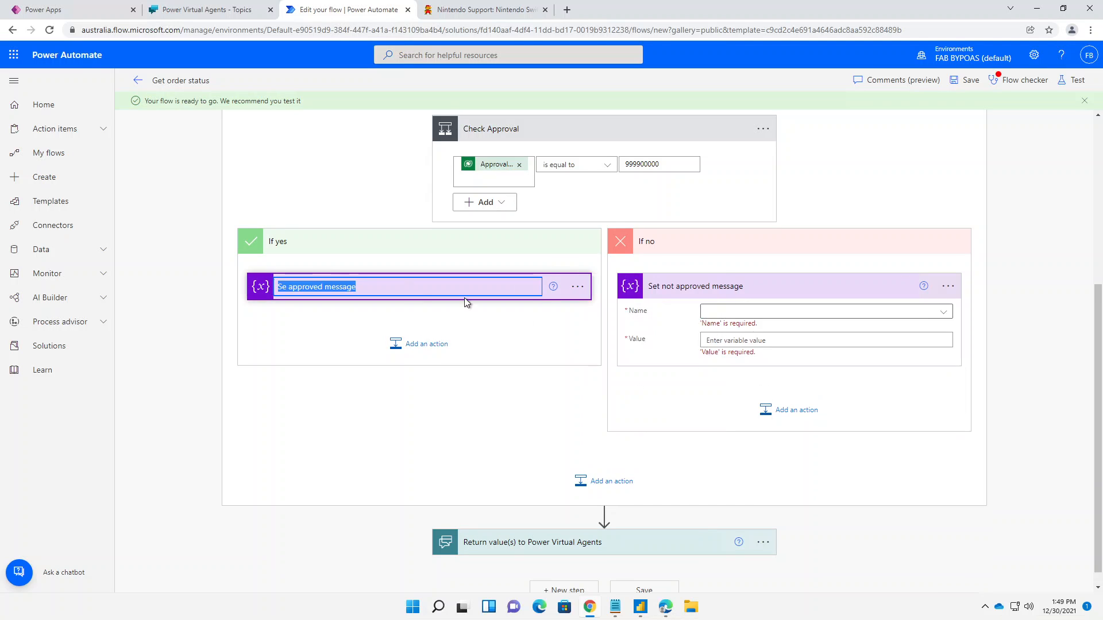
{"action": "left_click", "coordinate": [356, 289]}
{"action": "type", "text": "t"}
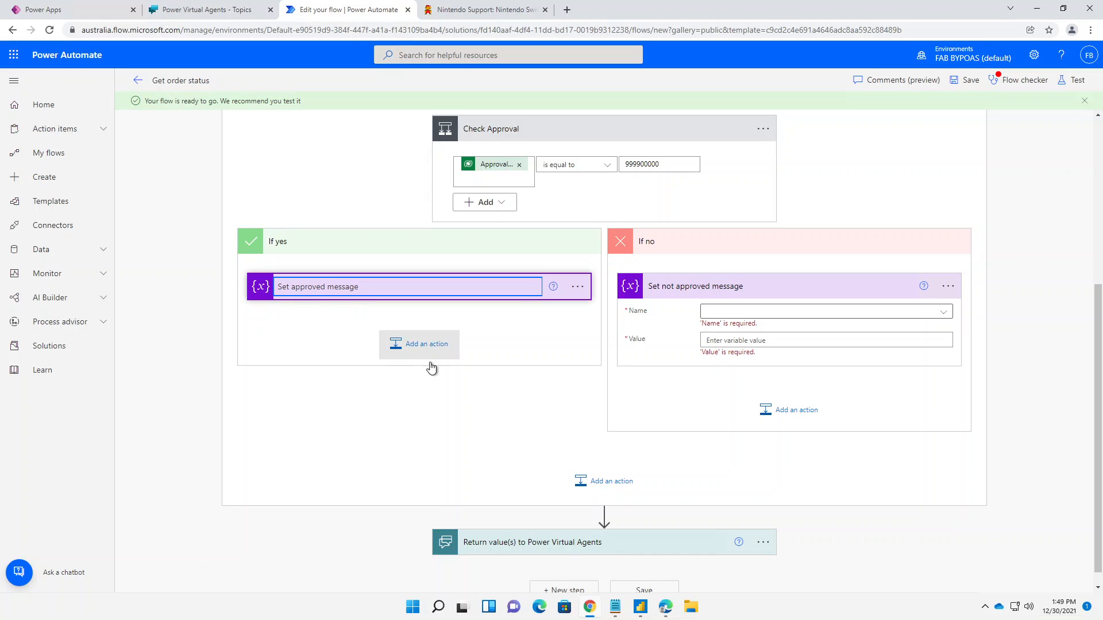
{"action": "key", "text": "Return"}
Step: Configure "Set not approved message" to set BotMessage to "Your order for [Device Name] was not approved. Please talk to your manager.", using the Device Name dynamic value
{"action": "left_click", "coordinate": [741, 311]}
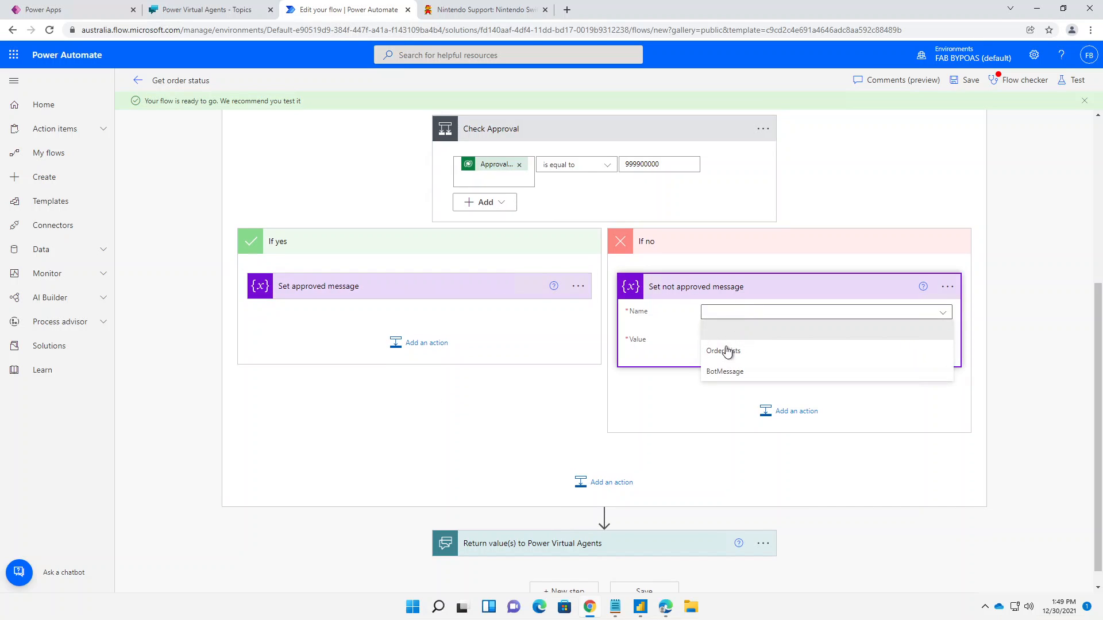
{"action": "left_click", "coordinate": [733, 371]}
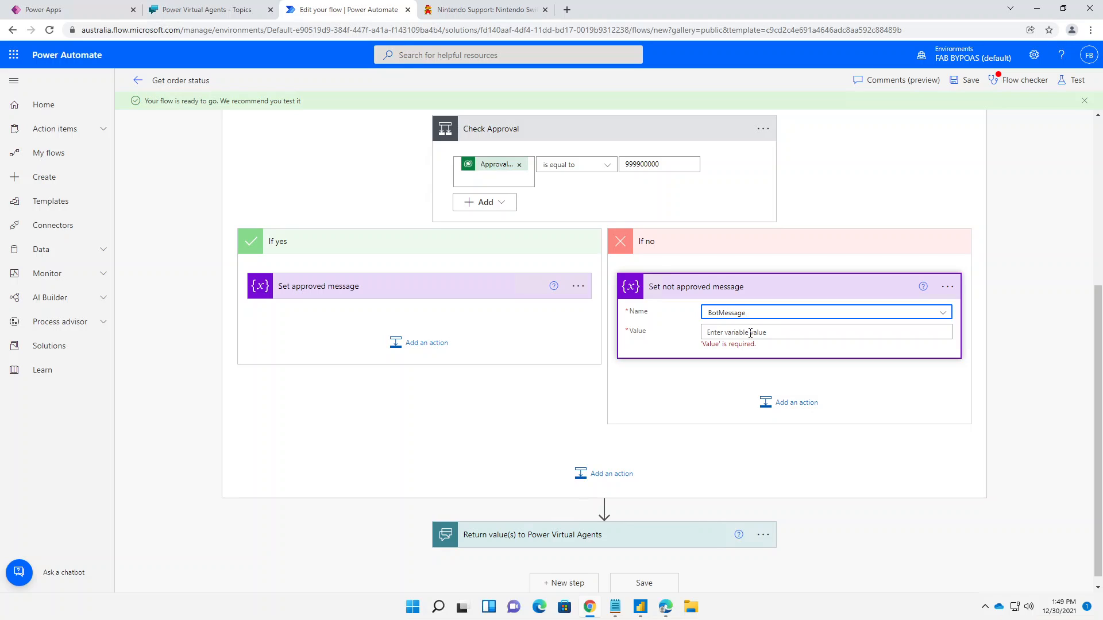
{"action": "left_click", "coordinate": [747, 333]}
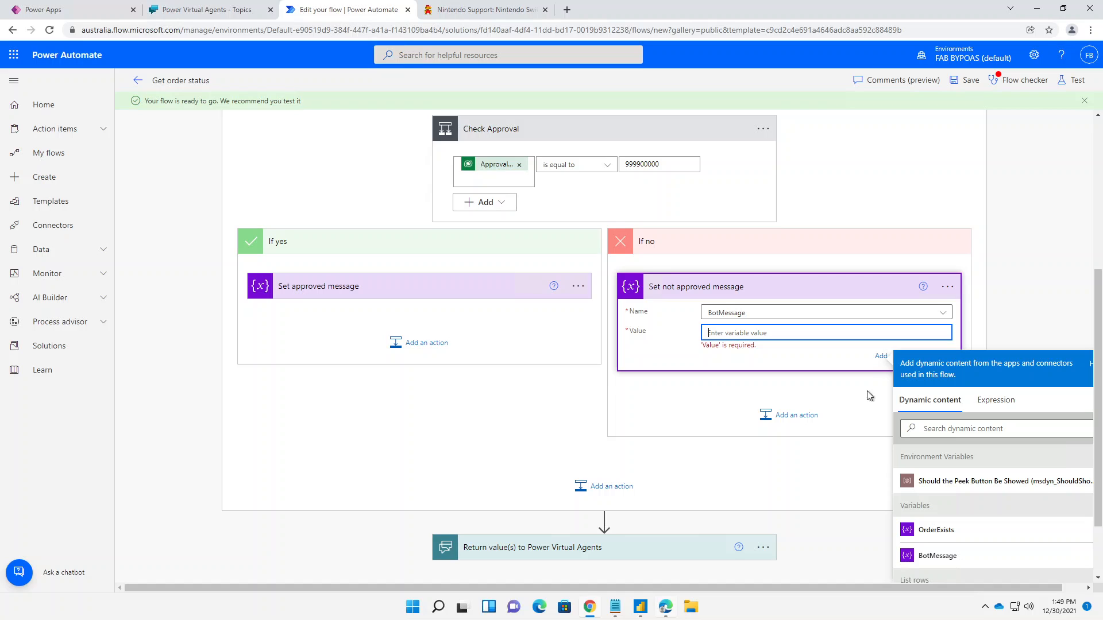
{"action": "type", "text": "Your order for"}
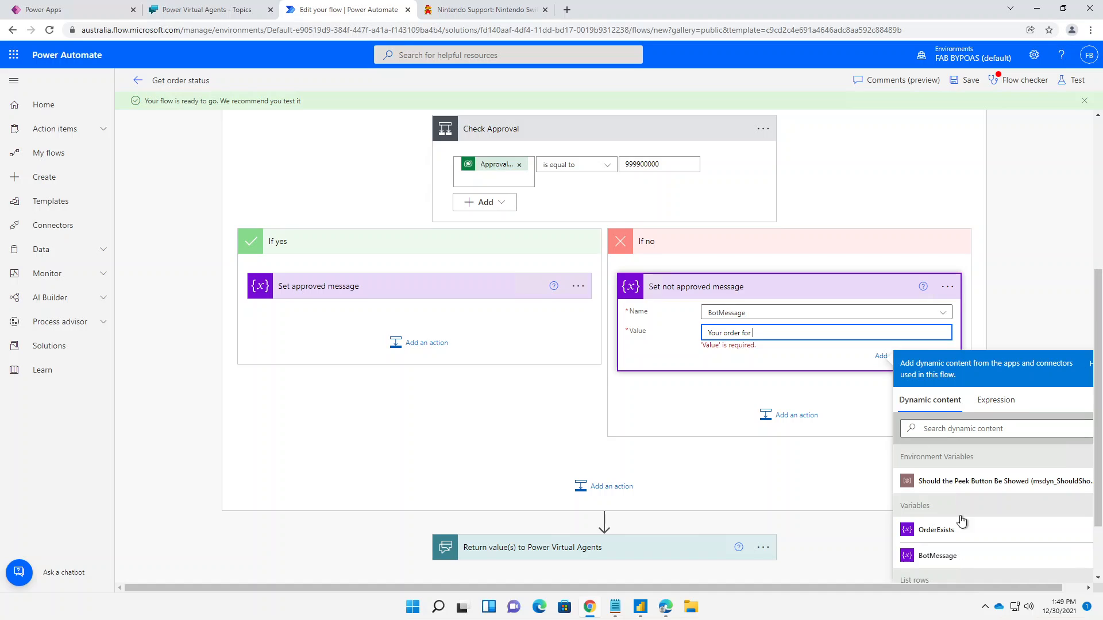
{"action": "scroll", "coordinate": [930, 520], "scroll_direction": "down", "scroll_amount": 3}
{"action": "left_click", "coordinate": [945, 425]}
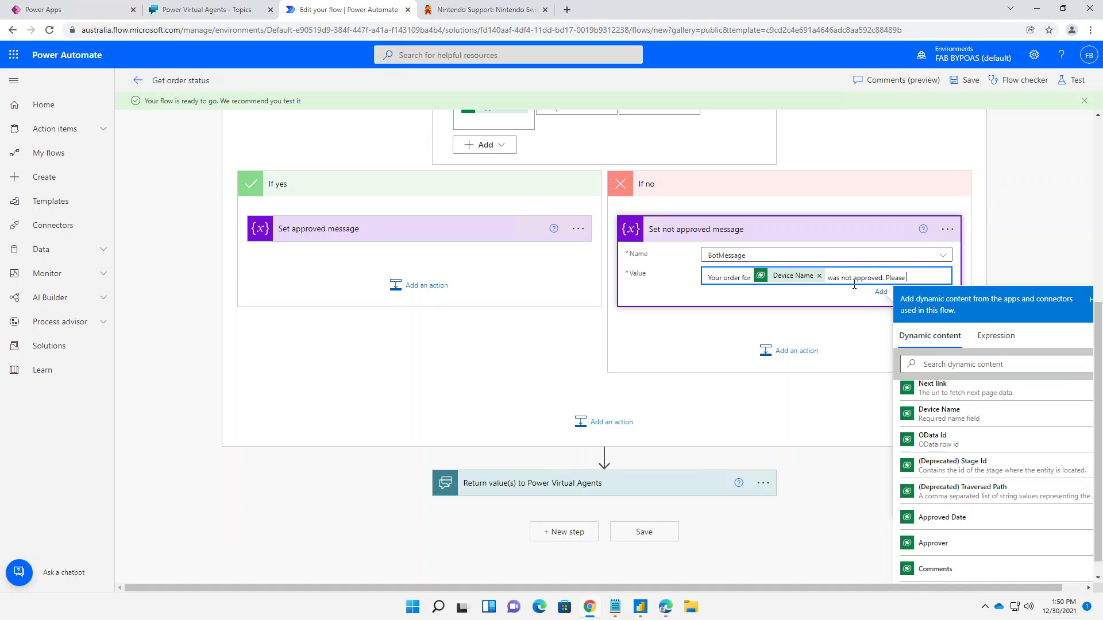
{"action": "type", "text": "talk to your manager."}
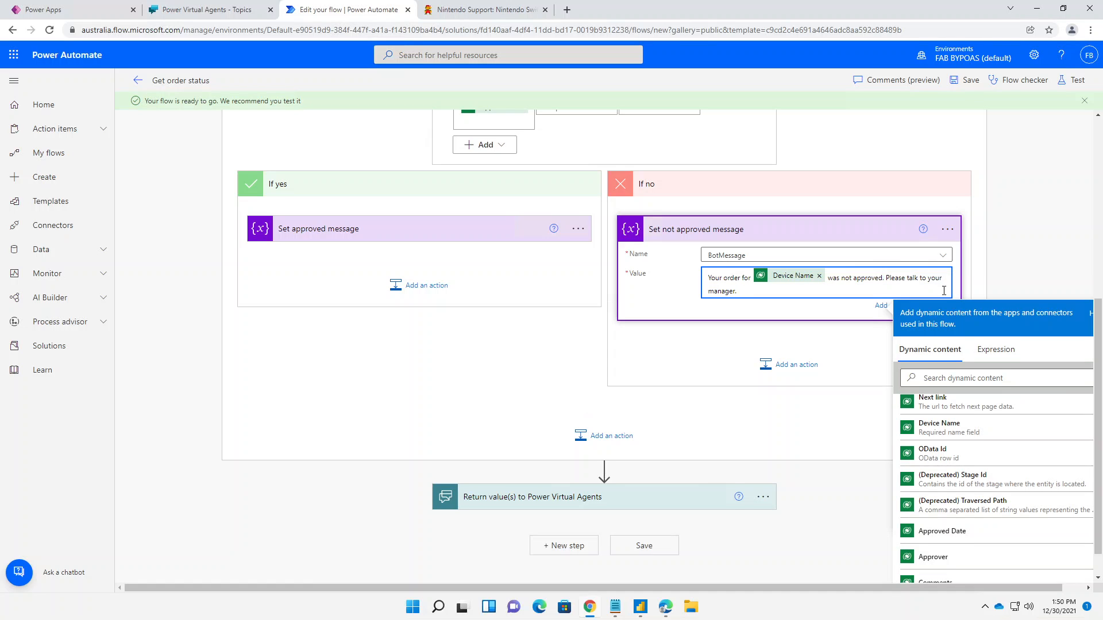
{"action": "left_click", "coordinate": [848, 430]}
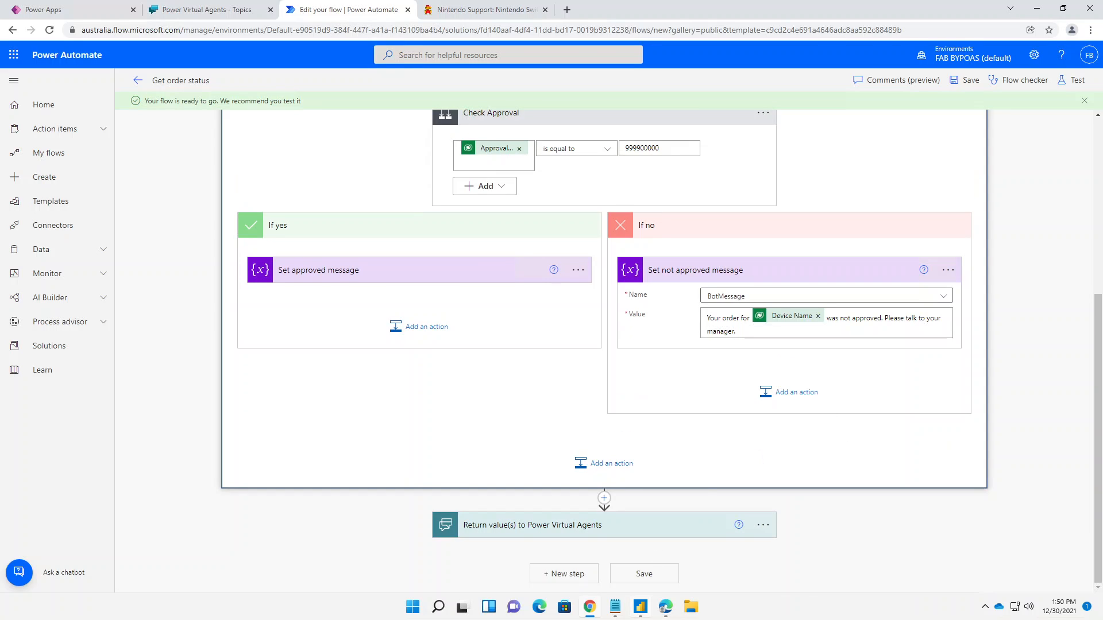
Step: Review the flow from its opening variables to the Check Approval branches, inspecting the settings of Var Order Exists
{"action": "key", "text": "alt+Tab"}
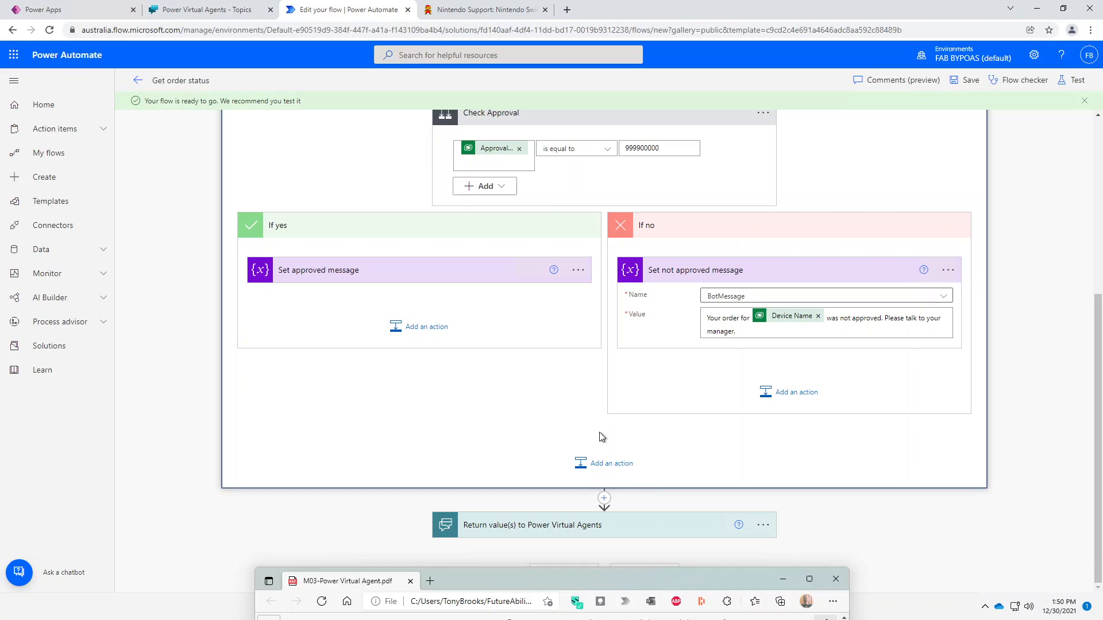
{"action": "left_click", "coordinate": [1029, 230]}
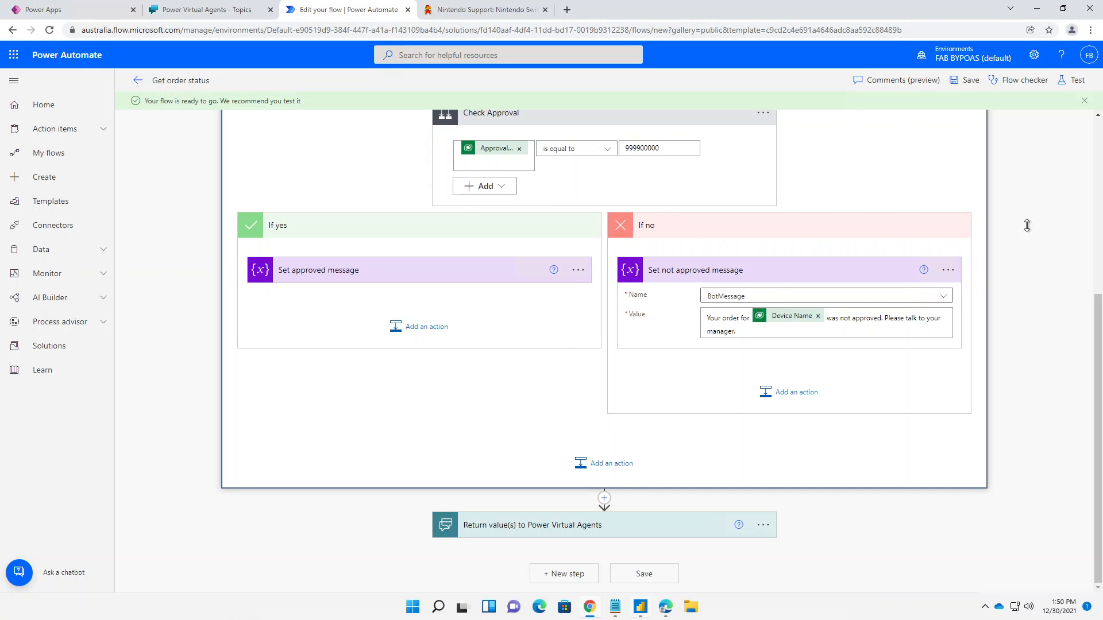
{"action": "scroll", "coordinate": [1025, 252], "scroll_direction": "up", "scroll_amount": 2}
{"action": "scroll", "coordinate": [454, 201], "scroll_direction": "up", "scroll_amount": 3}
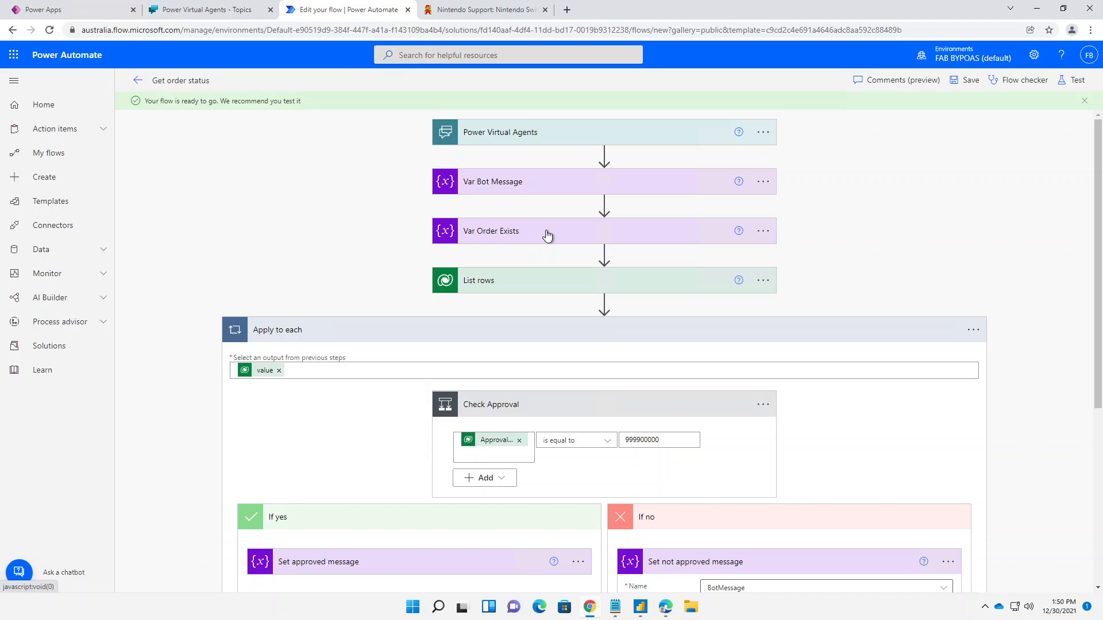
{"action": "left_click", "coordinate": [567, 236]}
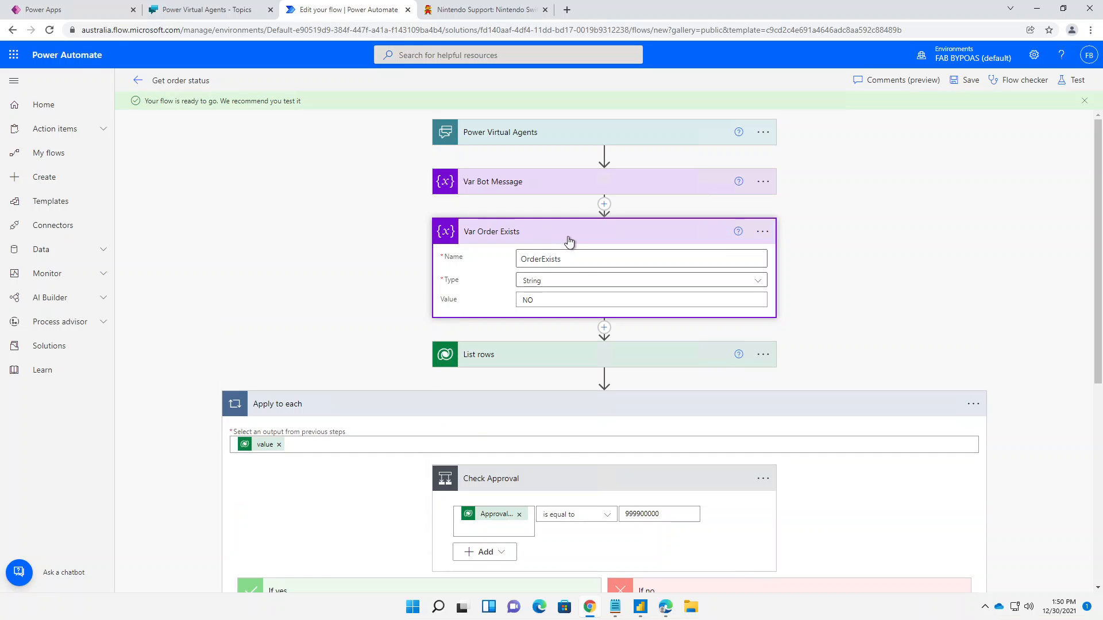
{"action": "left_click", "coordinate": [568, 236]}
{"action": "scroll", "coordinate": [443, 417], "scroll_direction": "down", "scroll_amount": 2}
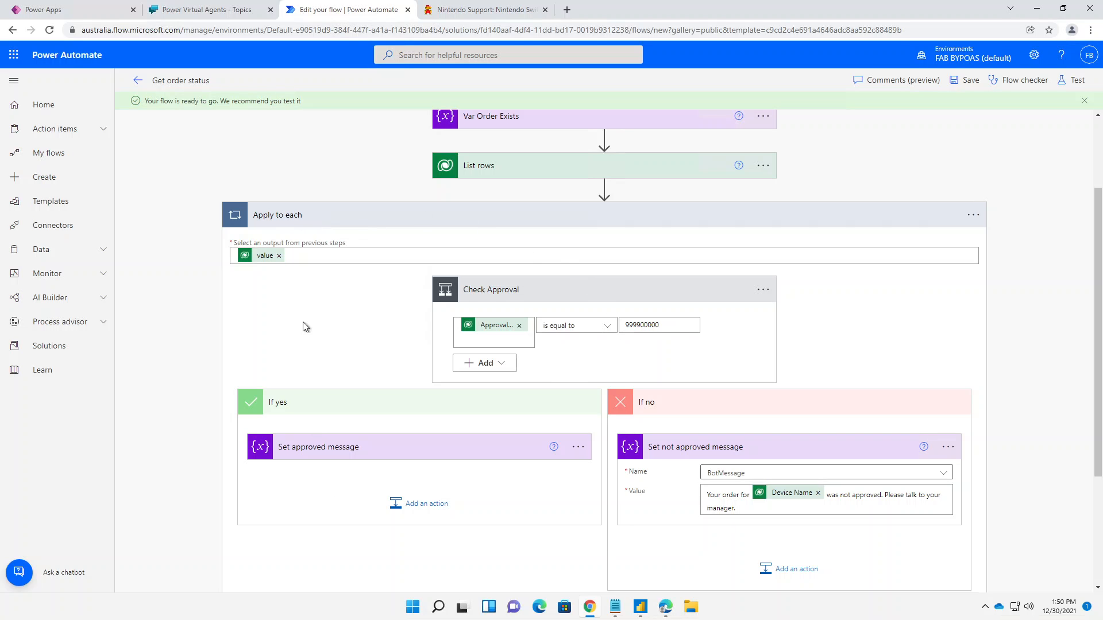
{"action": "scroll", "coordinate": [537, 238], "scroll_direction": "down", "scroll_amount": 2}
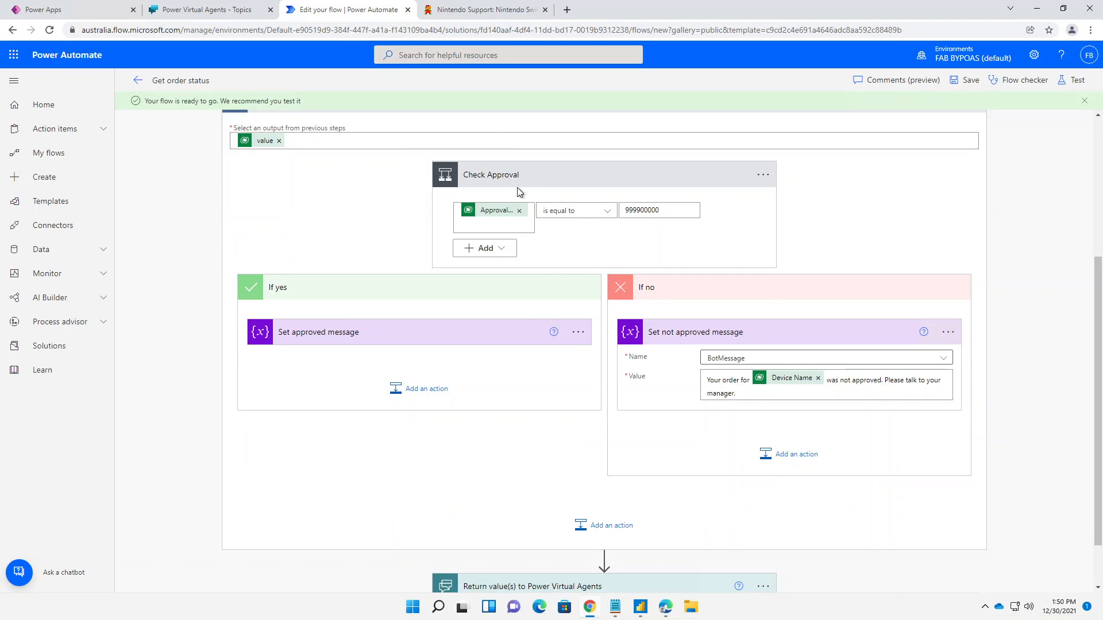
{"action": "scroll", "coordinate": [519, 191], "scroll_direction": "up", "scroll_amount": 1}
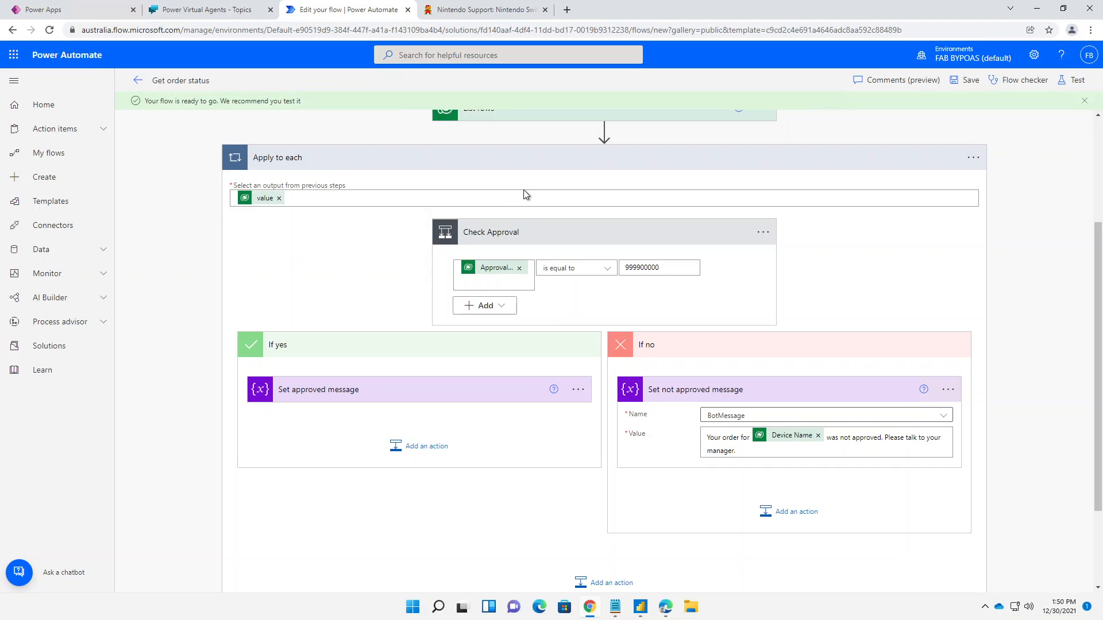
{"action": "scroll", "coordinate": [524, 187], "scroll_direction": "up", "scroll_amount": 2}
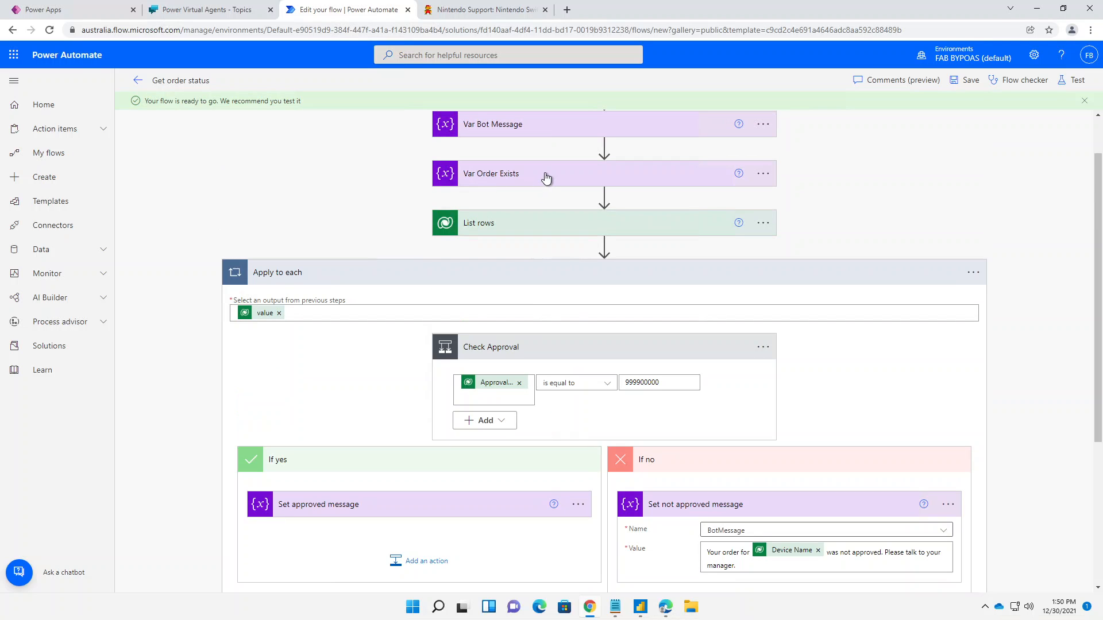
Step: Add a Set variable action after Check Approval inside the Apply to each loop
{"action": "scroll", "coordinate": [544, 178], "scroll_direction": "down", "scroll_amount": 4}
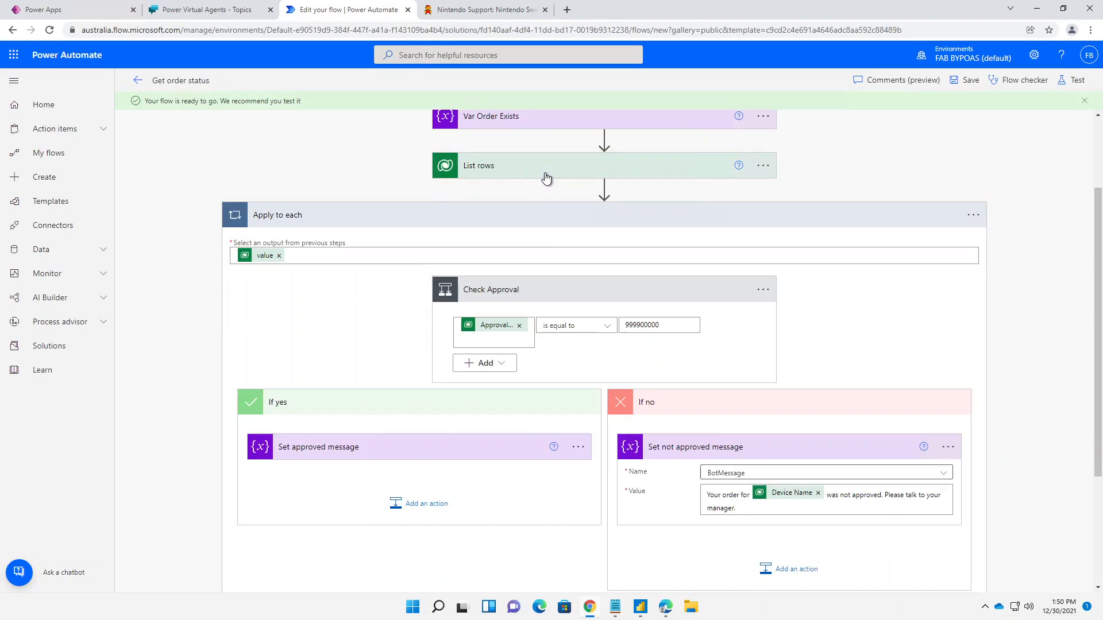
{"action": "left_click", "coordinate": [611, 470]}
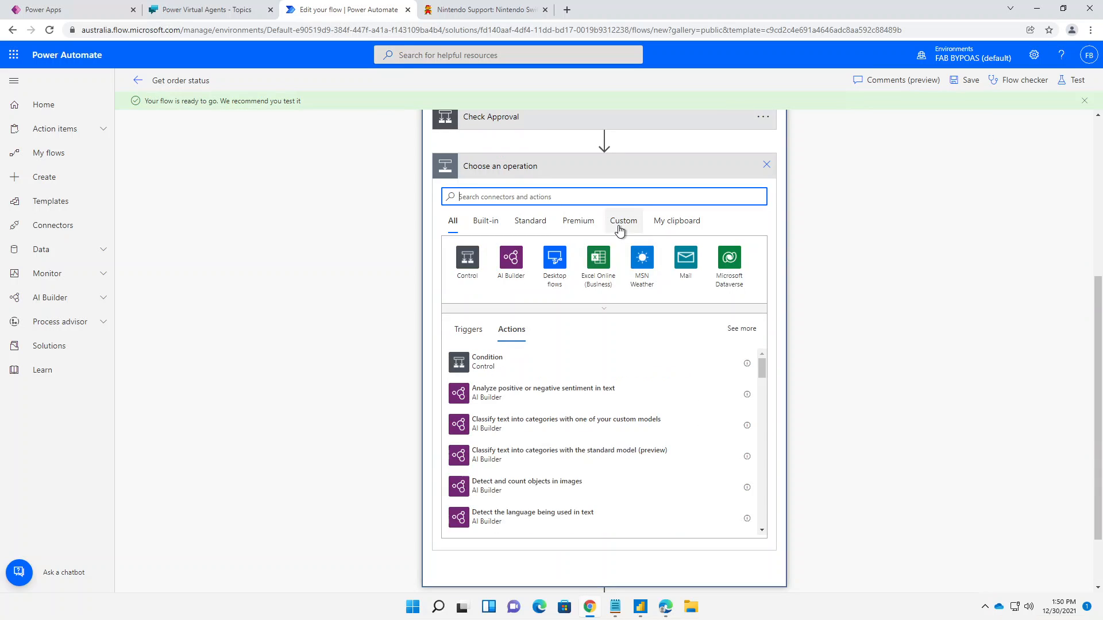
{"action": "type", "text": "var"}
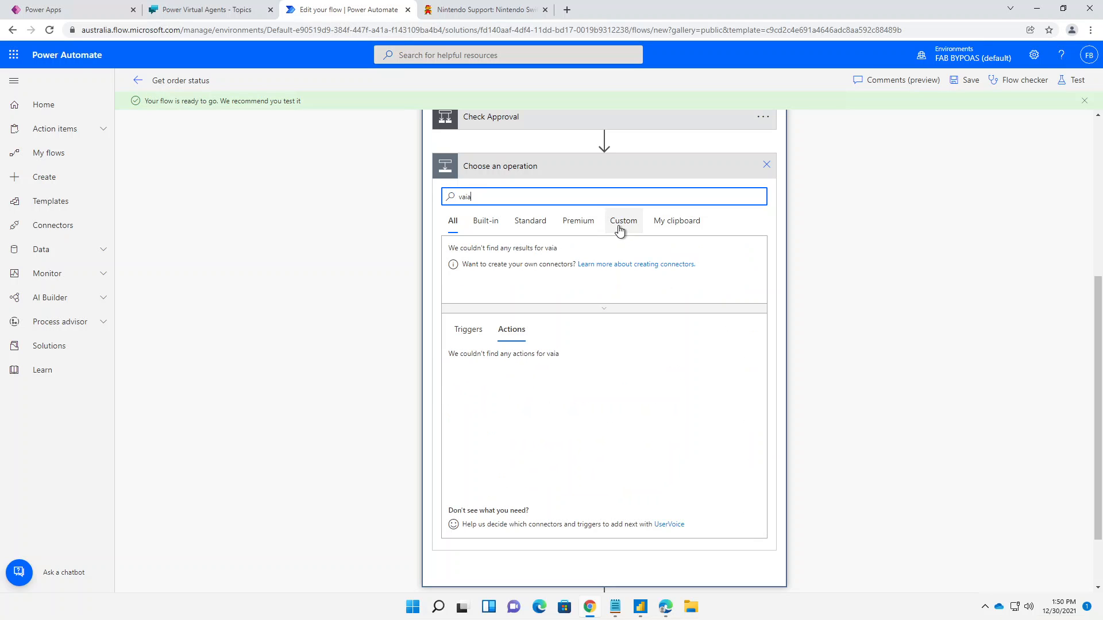
{"action": "key", "text": "BackSpace"}
{"action": "key", "text": "BackSpace"}
{"action": "type", "text": "rian"}
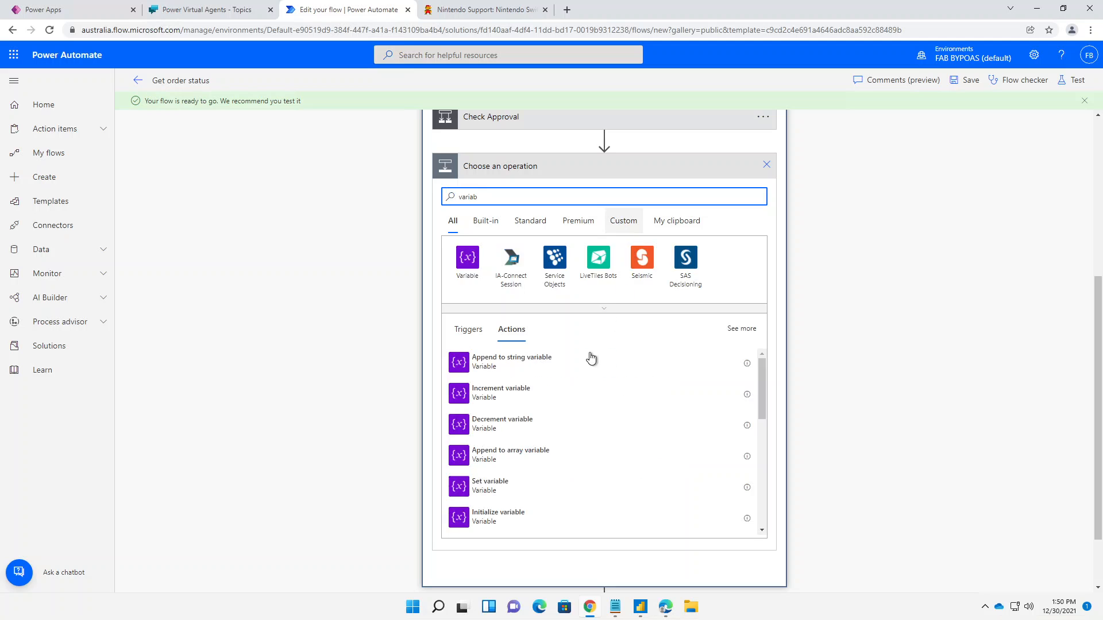
{"action": "left_click", "coordinate": [550, 485]}
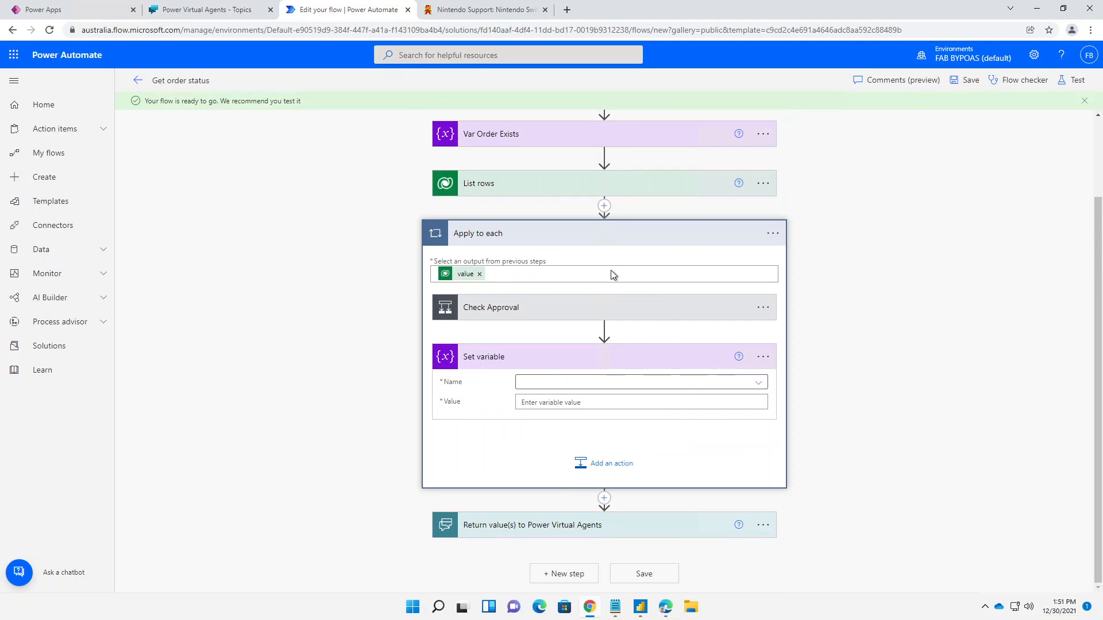
Step: Configure the loop's new Set variable action to set OrderExists to YES
{"action": "left_click", "coordinate": [756, 386]}
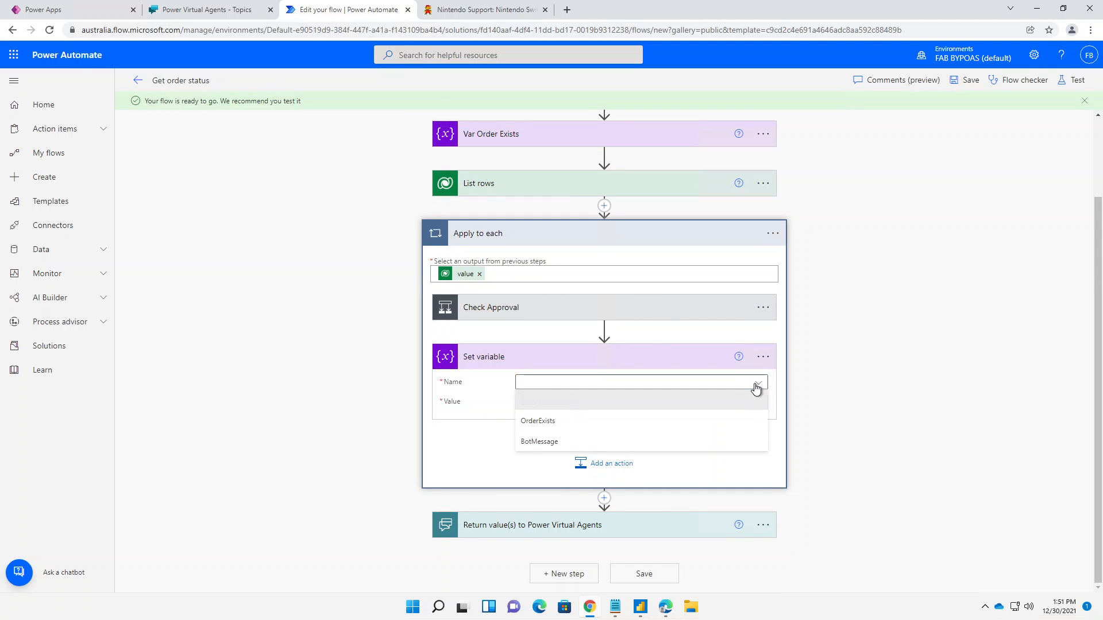
{"action": "left_click", "coordinate": [569, 423]}
{"action": "left_click", "coordinate": [573, 405]}
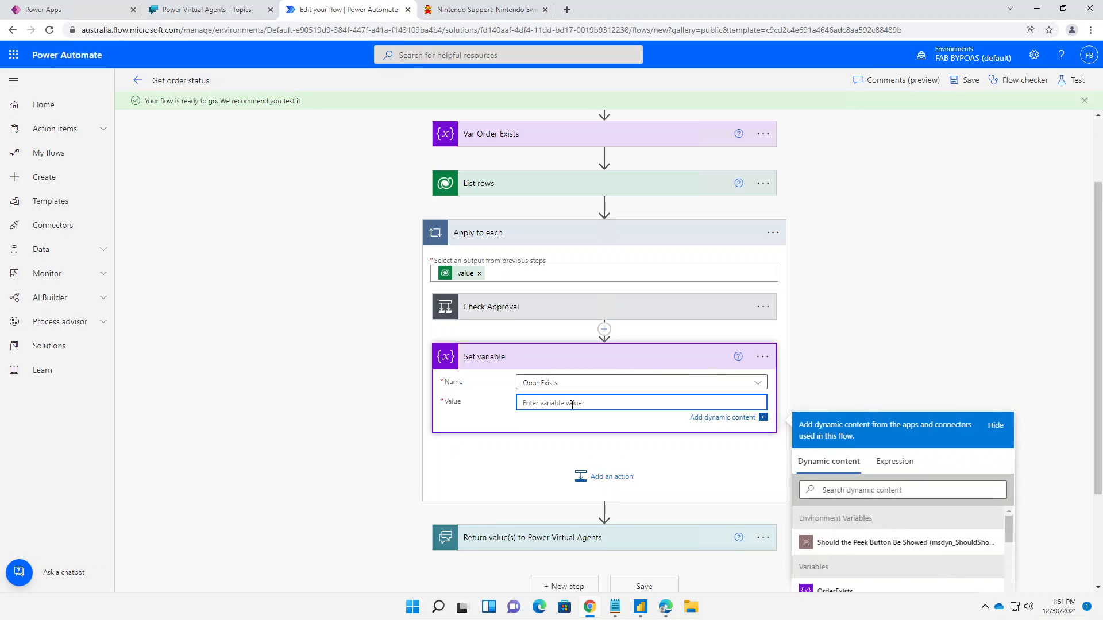
{"action": "type", "text": "YES"}
{"action": "left_click", "coordinate": [910, 352]}
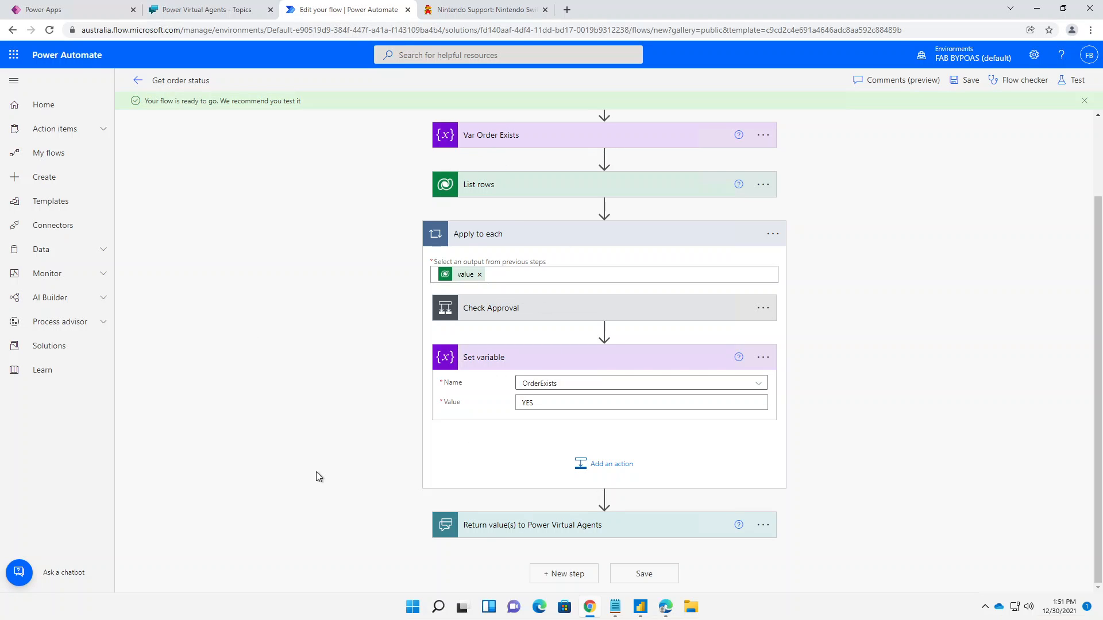
{"action": "key", "text": "alt+Tab"}
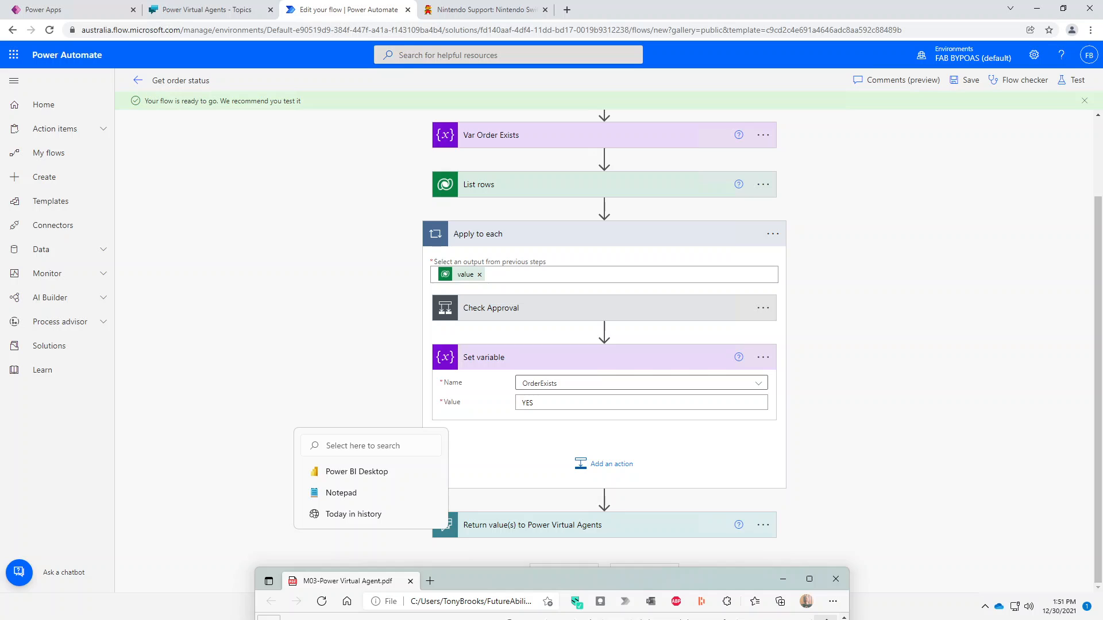
{"action": "left_click", "coordinate": [379, 349]}
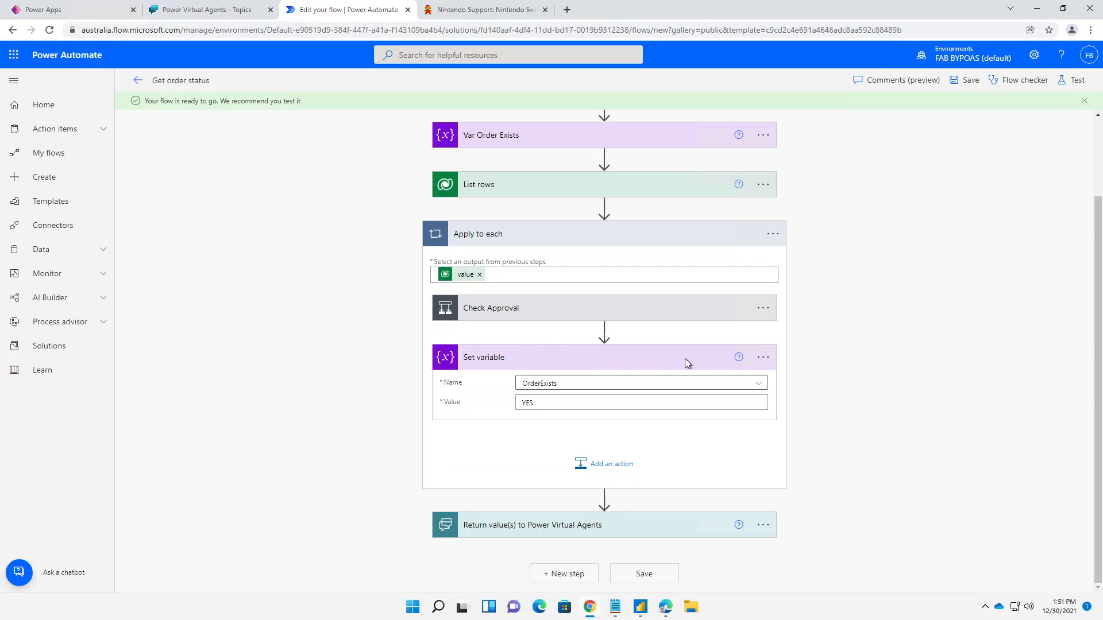
{"action": "scroll", "coordinate": [902, 316], "scroll_direction": "up", "scroll_amount": 2}
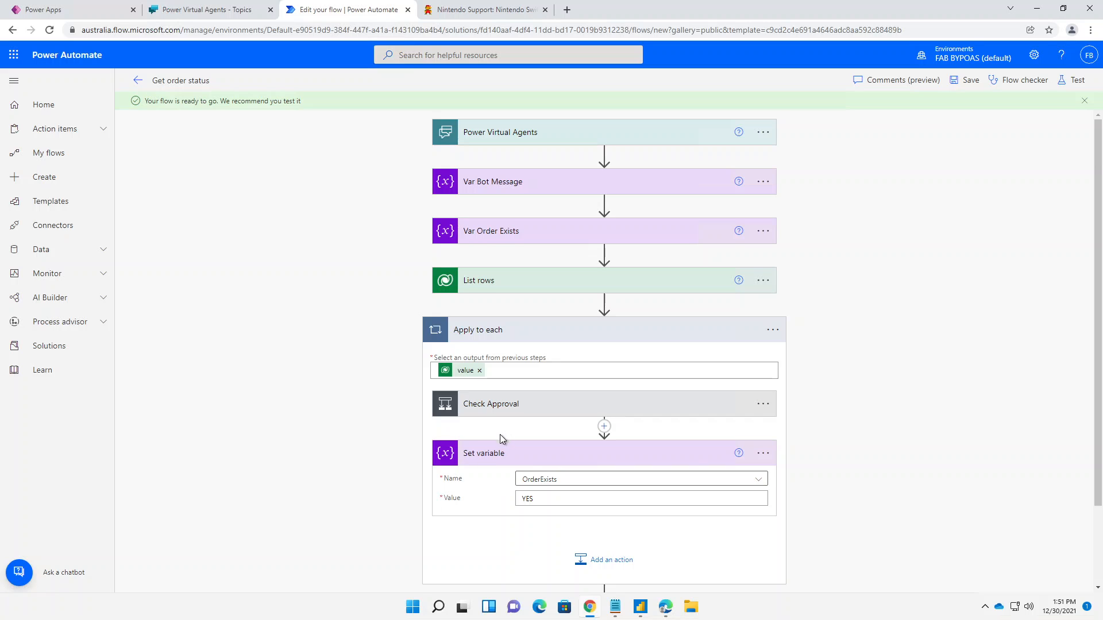
{"action": "scroll", "coordinate": [535, 401], "scroll_direction": "down", "scroll_amount": 2}
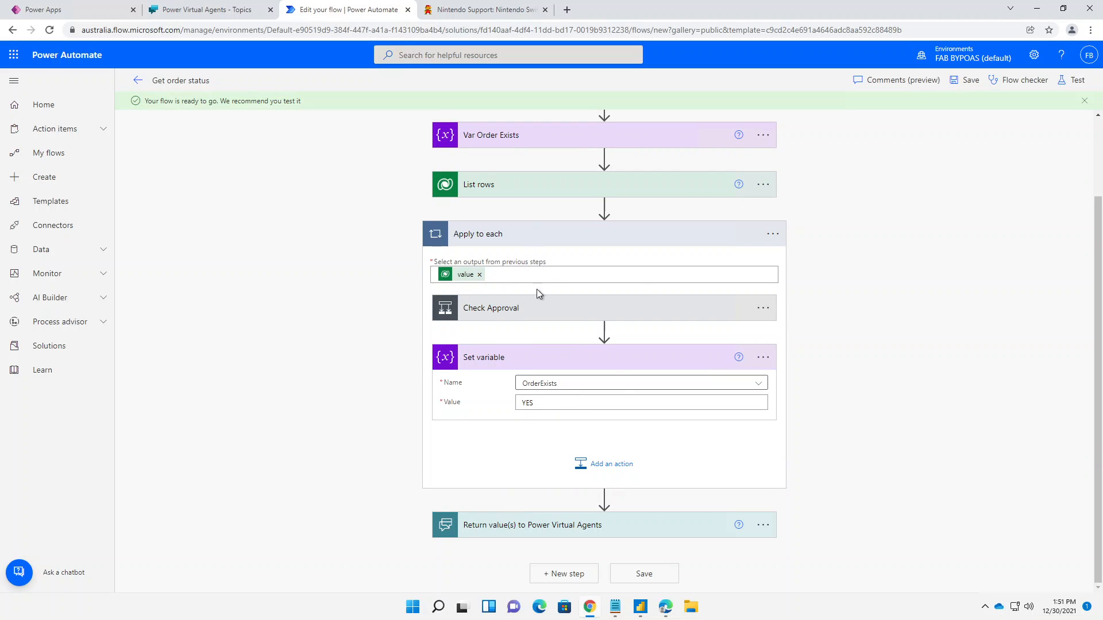
Step: Add a text output titled BotMessage to the Return value(s) to Power Virtual Agents action
{"action": "left_click", "coordinate": [564, 535]}
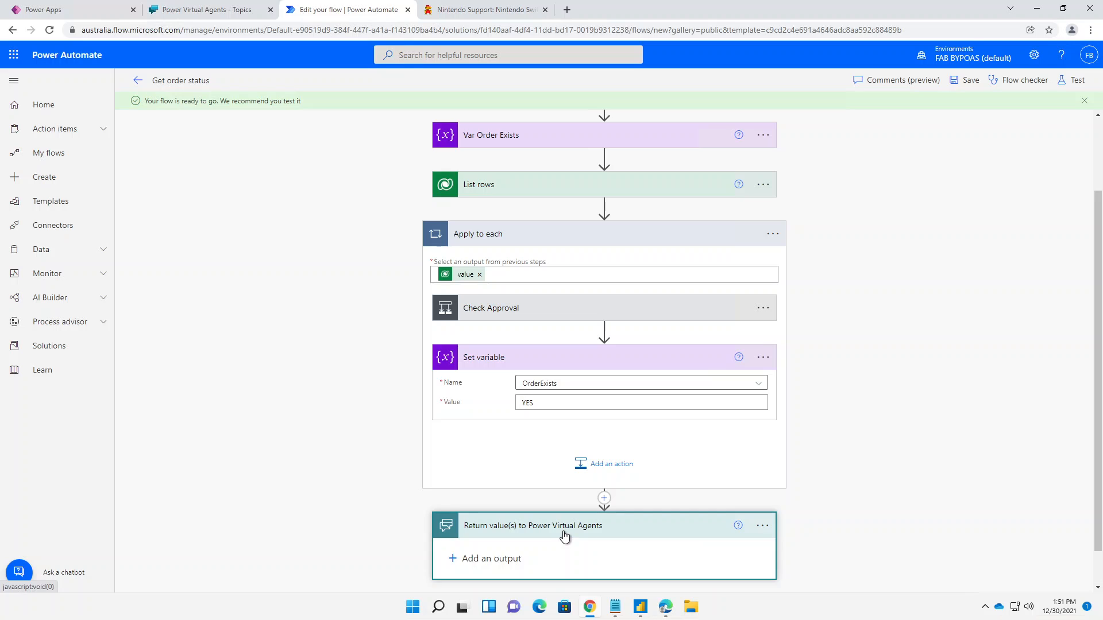
{"action": "left_click", "coordinate": [454, 518]}
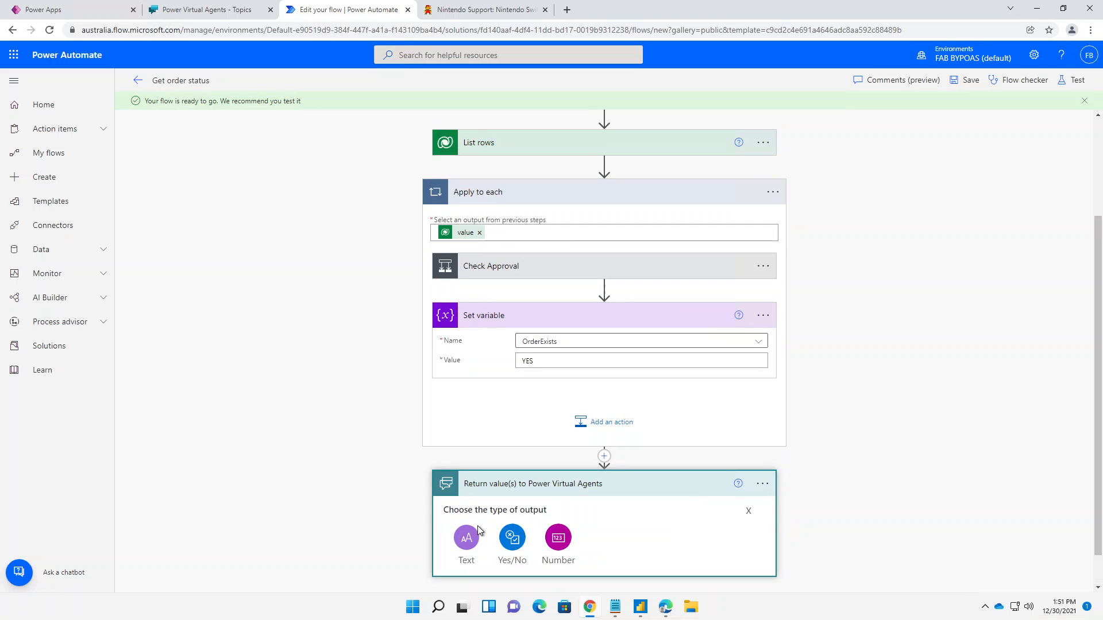
{"action": "left_click", "coordinate": [467, 540]}
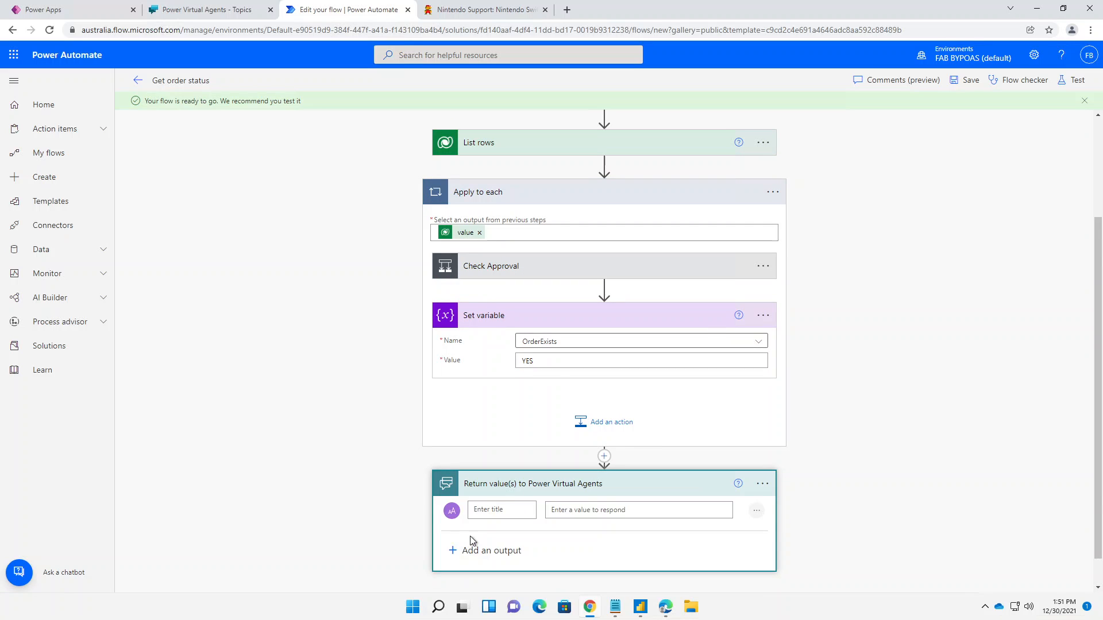
{"action": "left_click", "coordinate": [516, 512]}
{"action": "type", "text": "BotMessage"}
Step: Add a second text output titled OrderExists to the Return value(s) to Power Virtual Agents action
{"action": "left_click", "coordinate": [509, 556]}
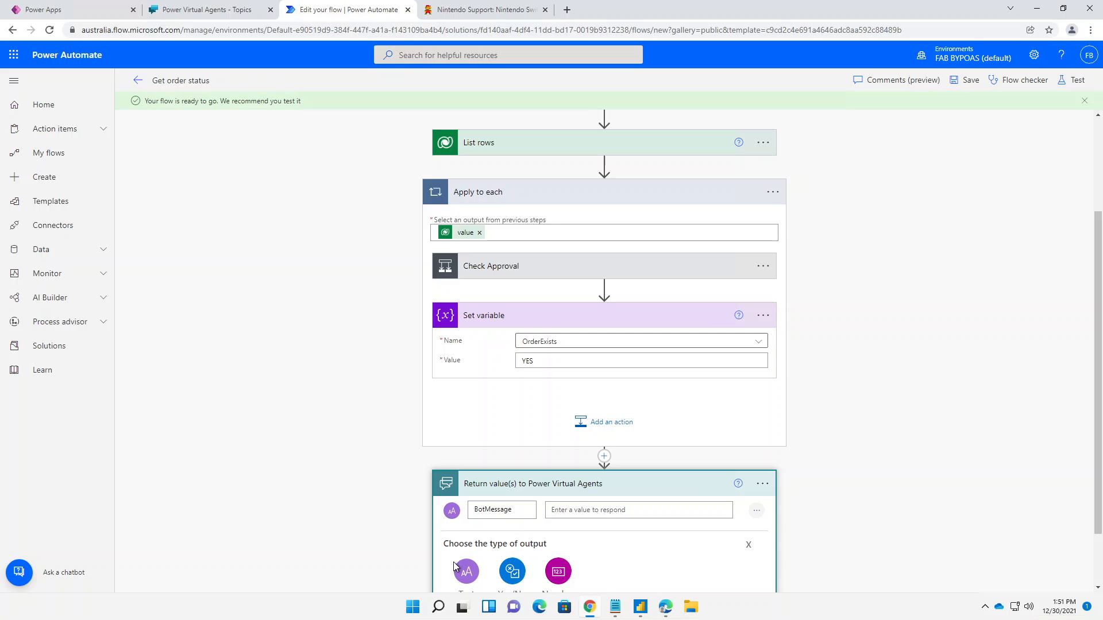
{"action": "key", "text": "alt+Tab"}
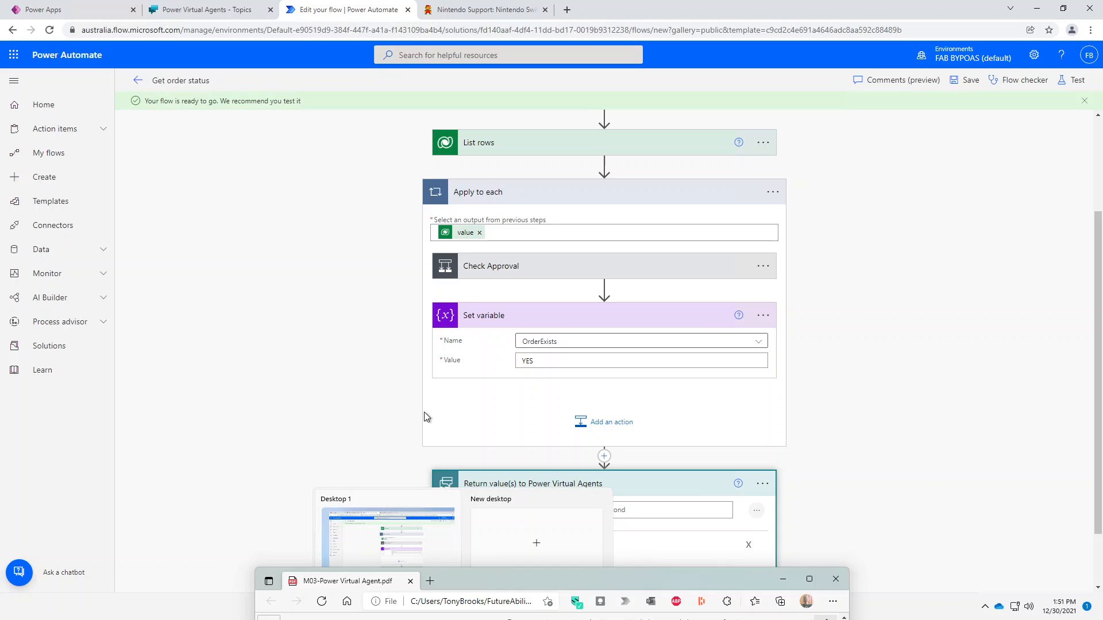
{"action": "left_click", "coordinate": [346, 411]}
{"action": "scroll", "coordinate": [346, 411], "scroll_direction": "down", "scroll_amount": 2}
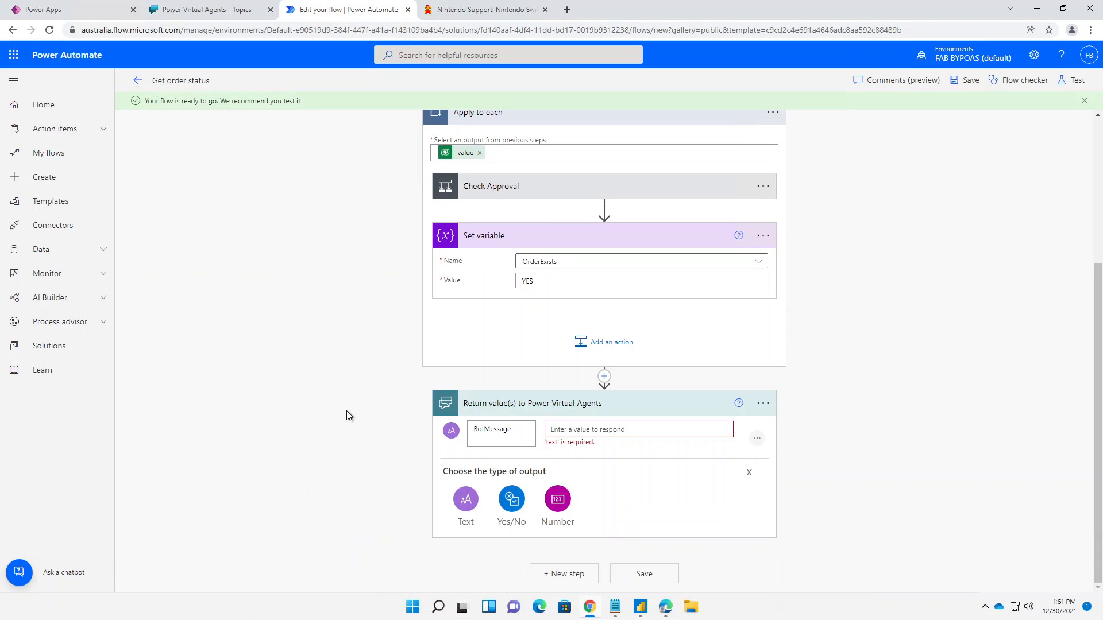
{"action": "left_click", "coordinate": [465, 498]}
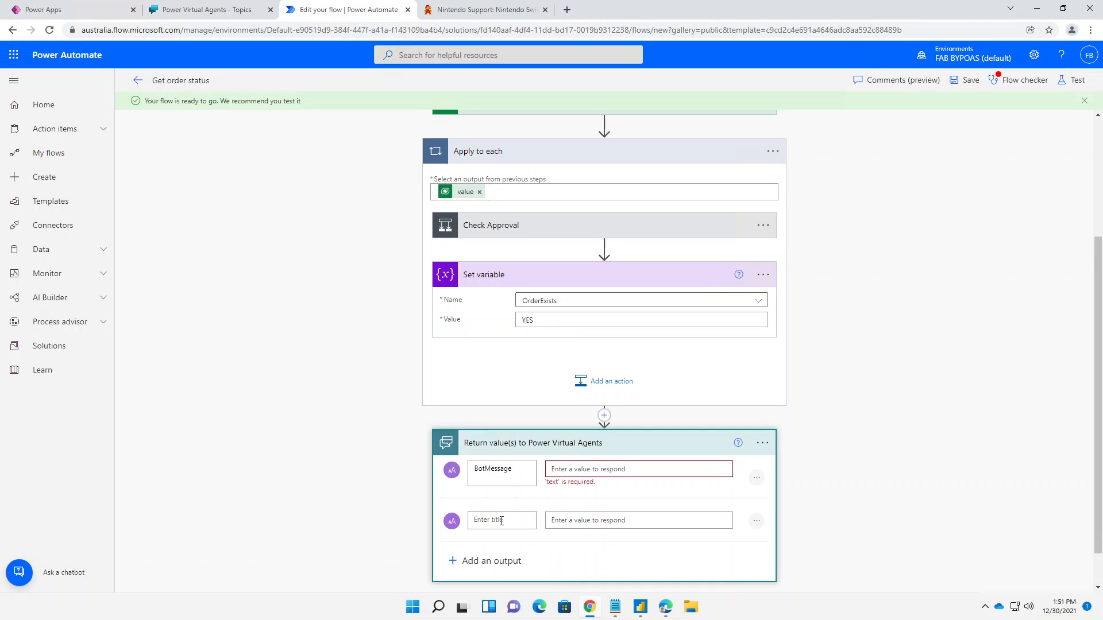
{"action": "type", "text": "OrderExists"}
Step: Fill the BotMessage and OrderExists return outputs with the flow variables of the same names, and save the flow
{"action": "left_click", "coordinate": [636, 472]}
{"action": "scroll", "coordinate": [862, 543], "scroll_direction": "down", "scroll_amount": 3}
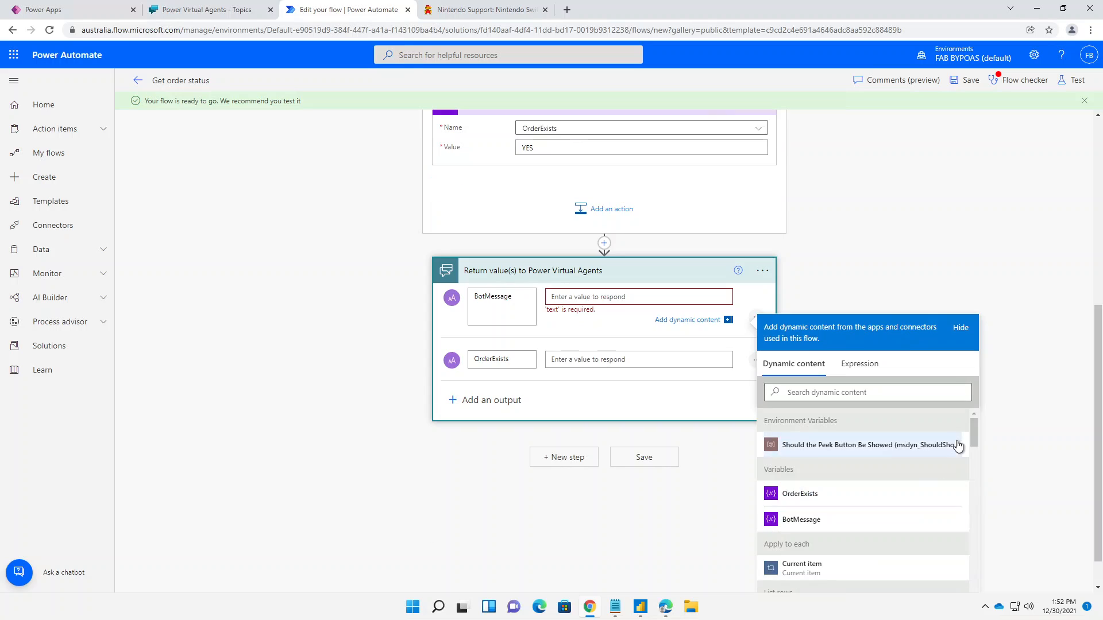
{"action": "left_click", "coordinate": [836, 522]}
{"action": "left_click", "coordinate": [615, 351]}
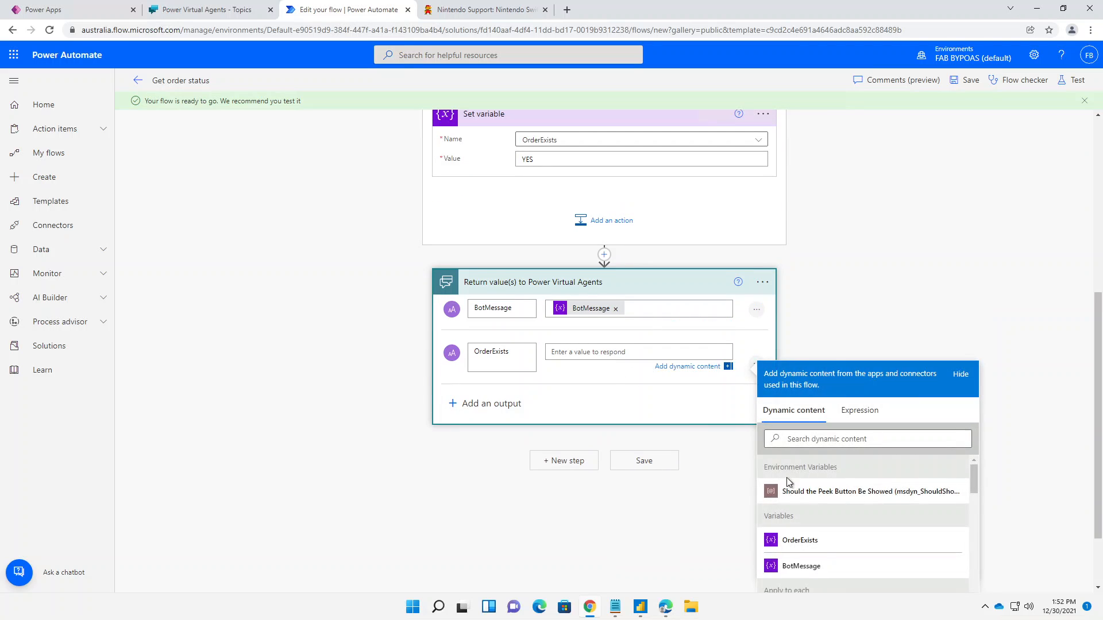
{"action": "left_click", "coordinate": [810, 542]}
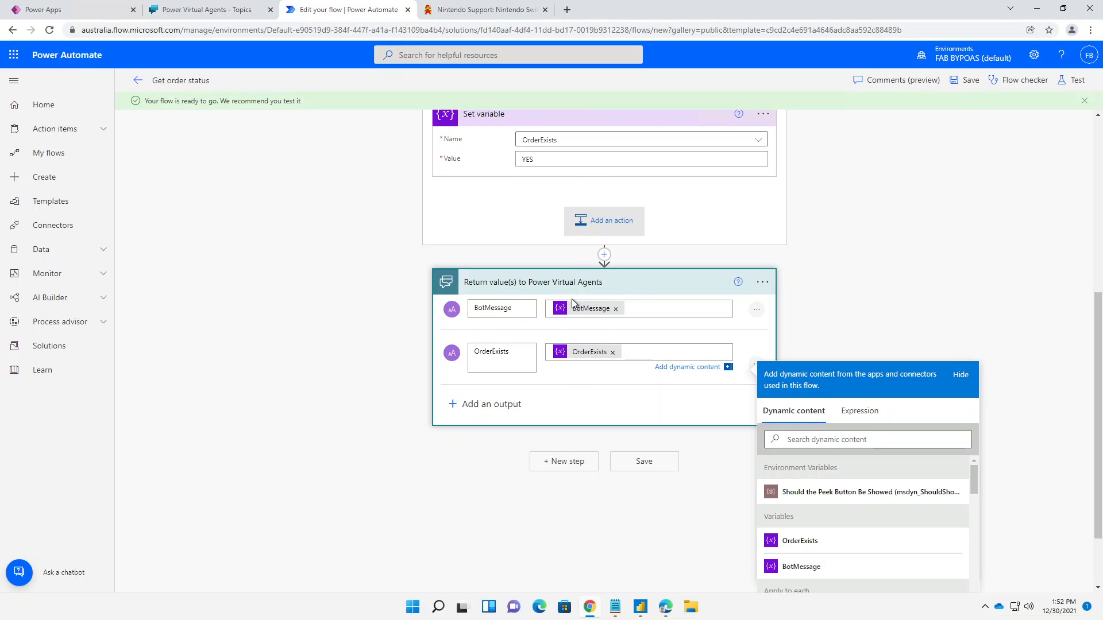
{"action": "key", "text": "alt+Tab"}
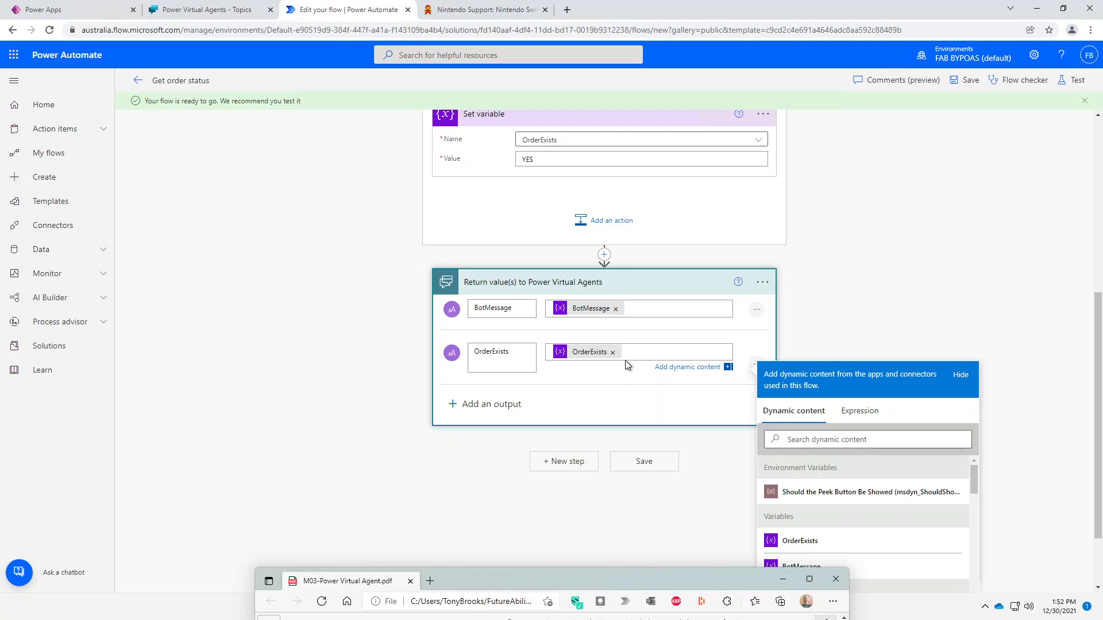
{"action": "left_click", "coordinate": [643, 464]}
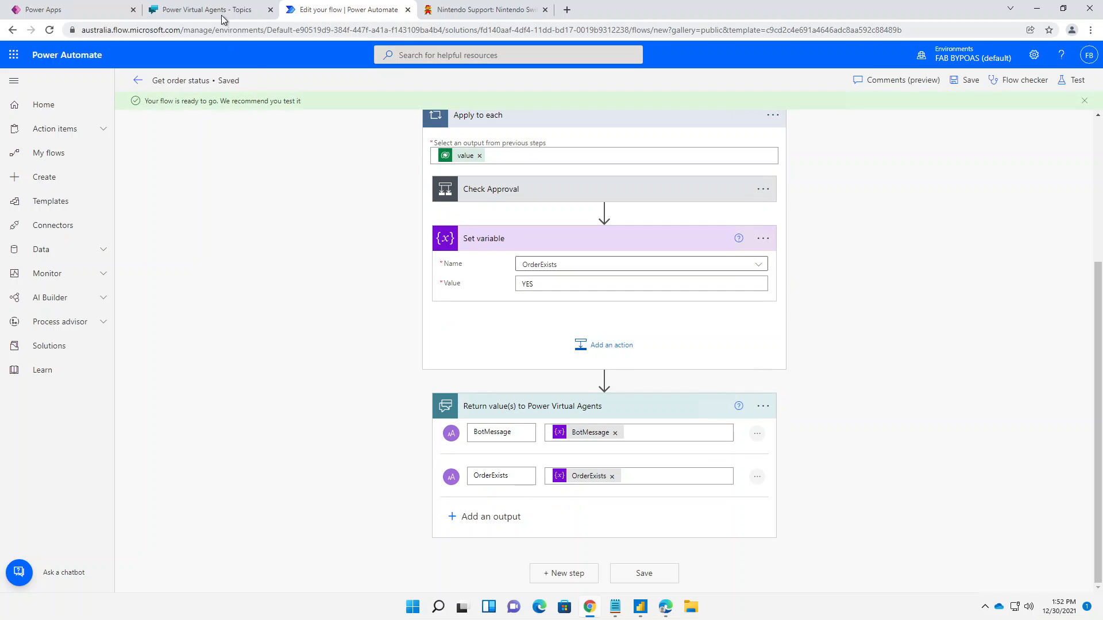
Step: Switch to Power Virtual Agents and call the Get order status flow under the Var1 equals Yes condition of the Order Status topic
{"action": "left_click", "coordinate": [222, 10]}
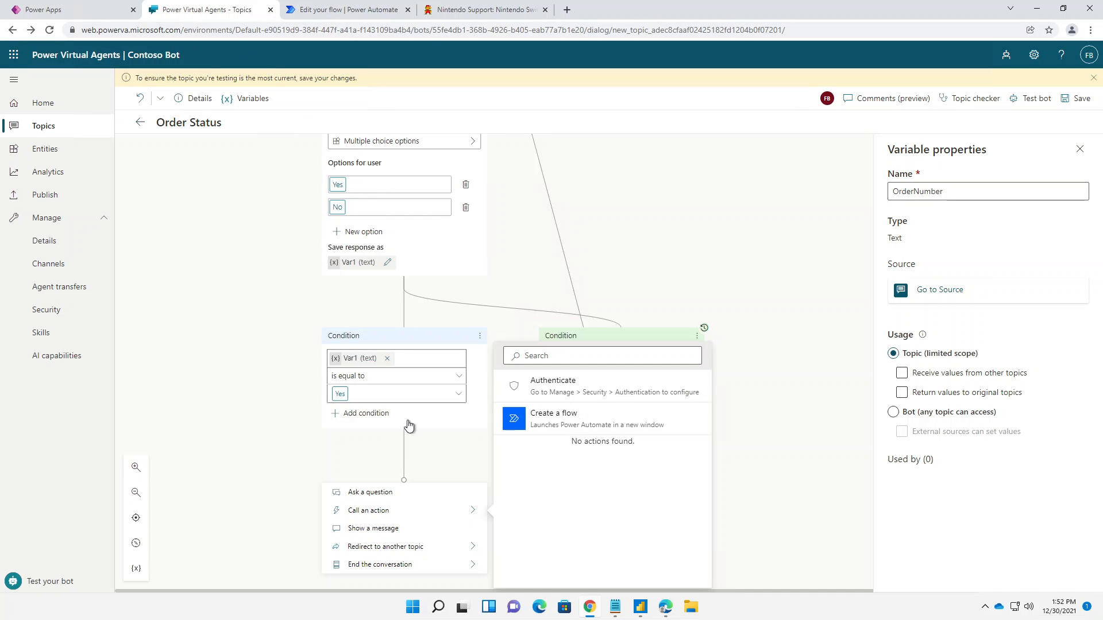
{"action": "left_click", "coordinate": [246, 464]}
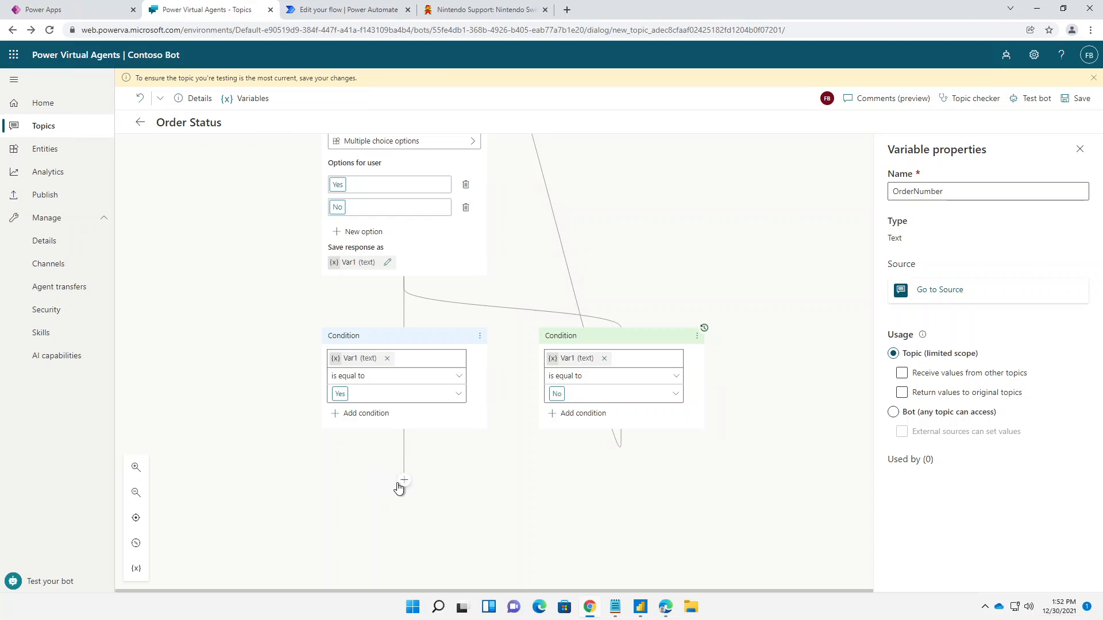
{"action": "left_click", "coordinate": [402, 483]}
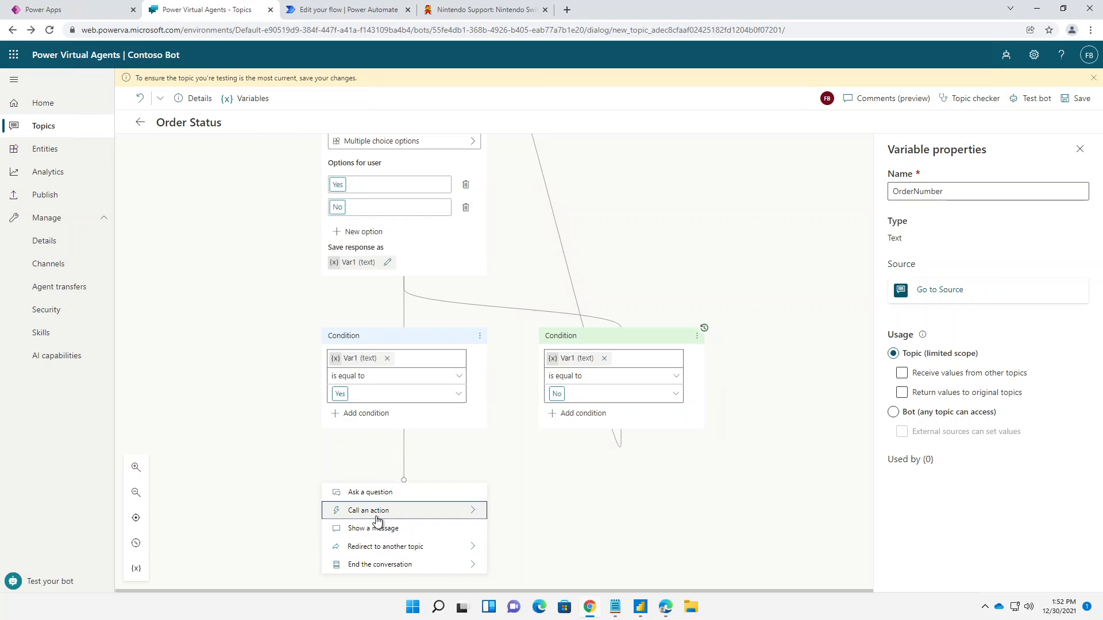
{"action": "mouse_move", "coordinate": [378, 520]}
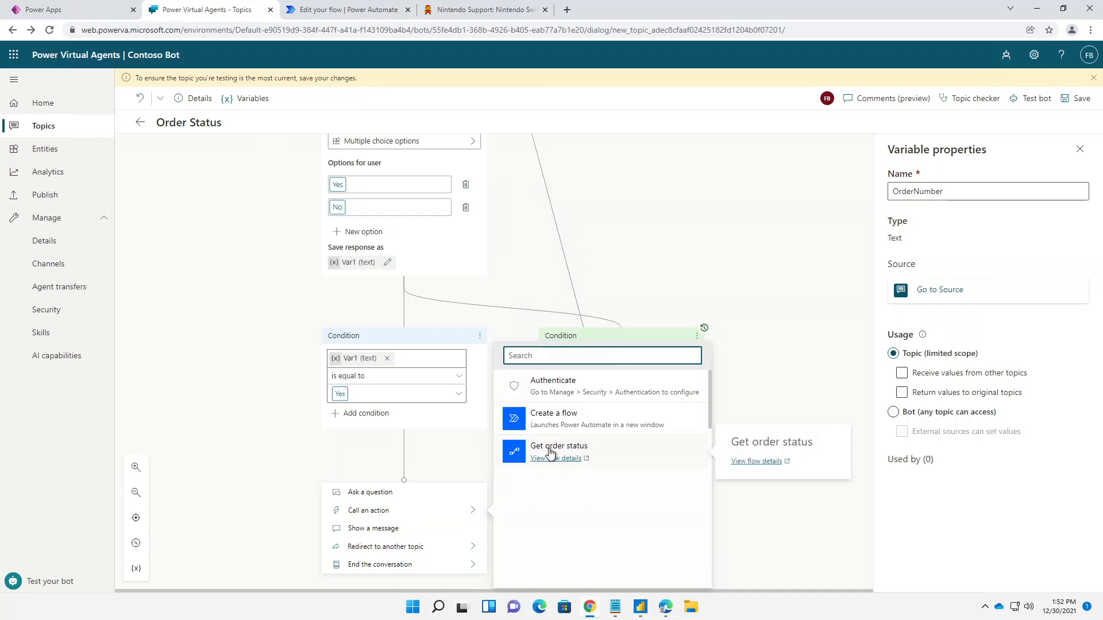
{"action": "left_click", "coordinate": [549, 449]}
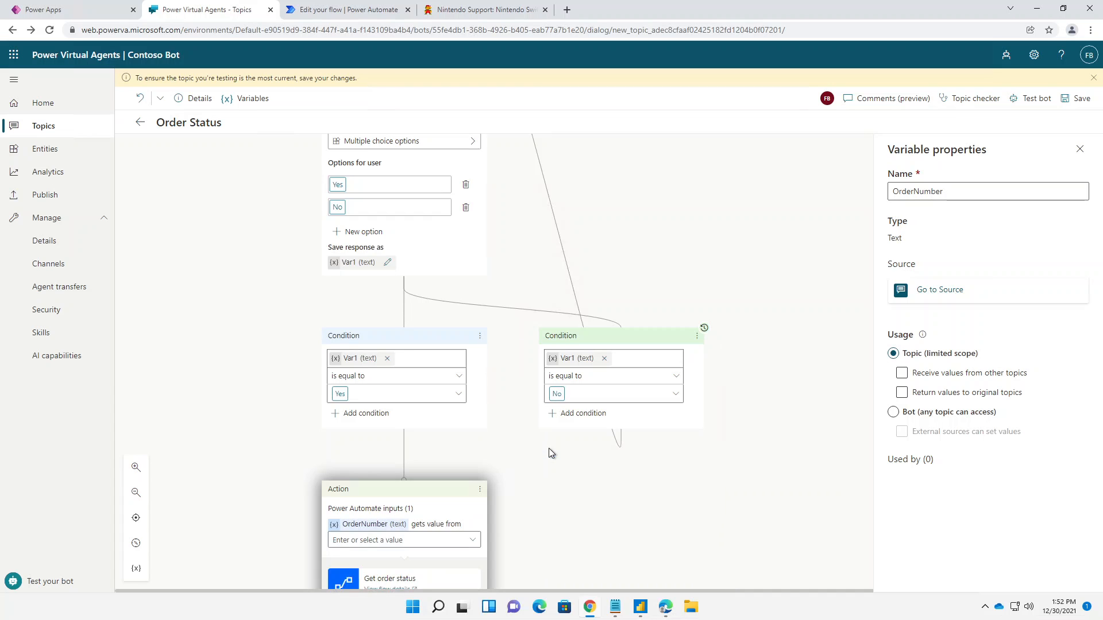
Step: Set the Get order status action's OrderNumber input to take its value from the topic's OrderNumber variable
{"action": "scroll", "coordinate": [549, 449], "scroll_direction": "down", "scroll_amount": 2}
{"action": "scroll", "coordinate": [546, 450], "scroll_direction": "down", "scroll_amount": 1}
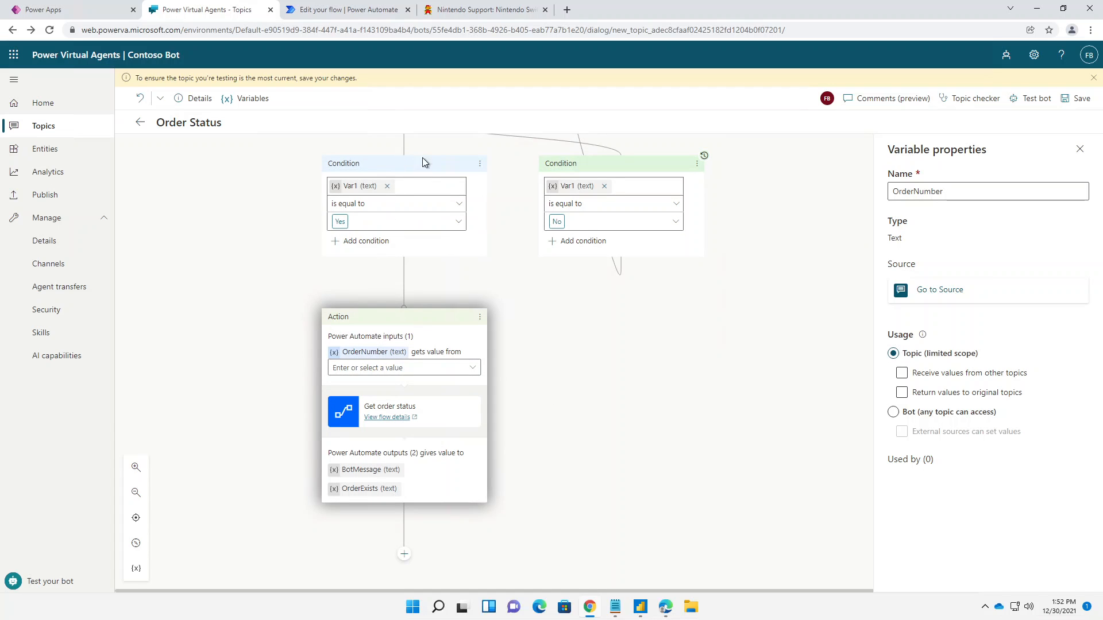
{"action": "left_click", "coordinate": [472, 368]}
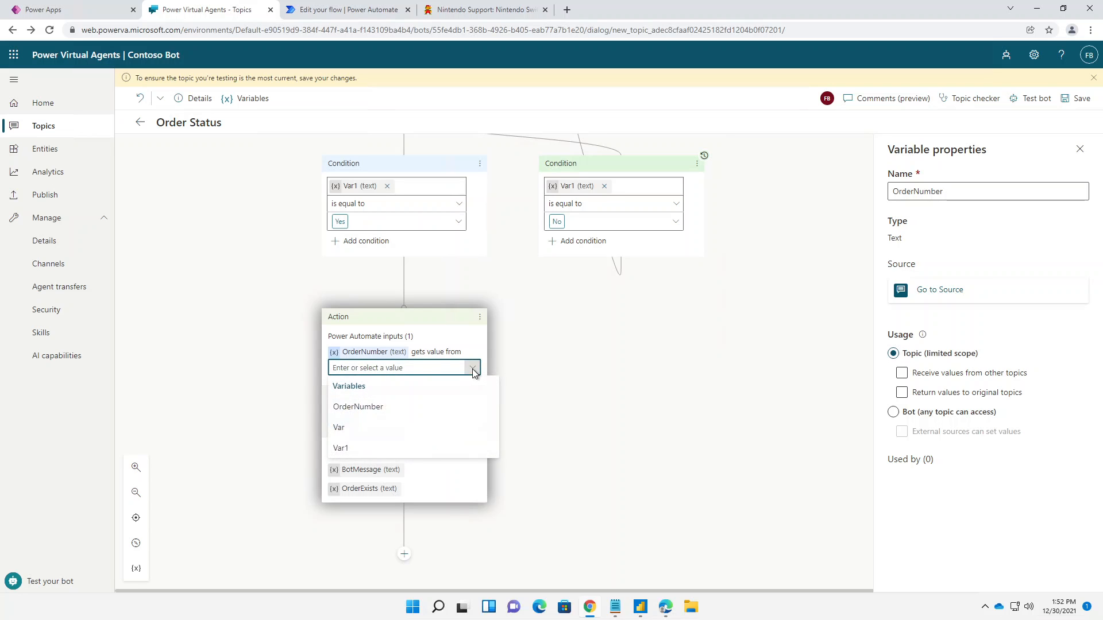
{"action": "left_click", "coordinate": [367, 408]}
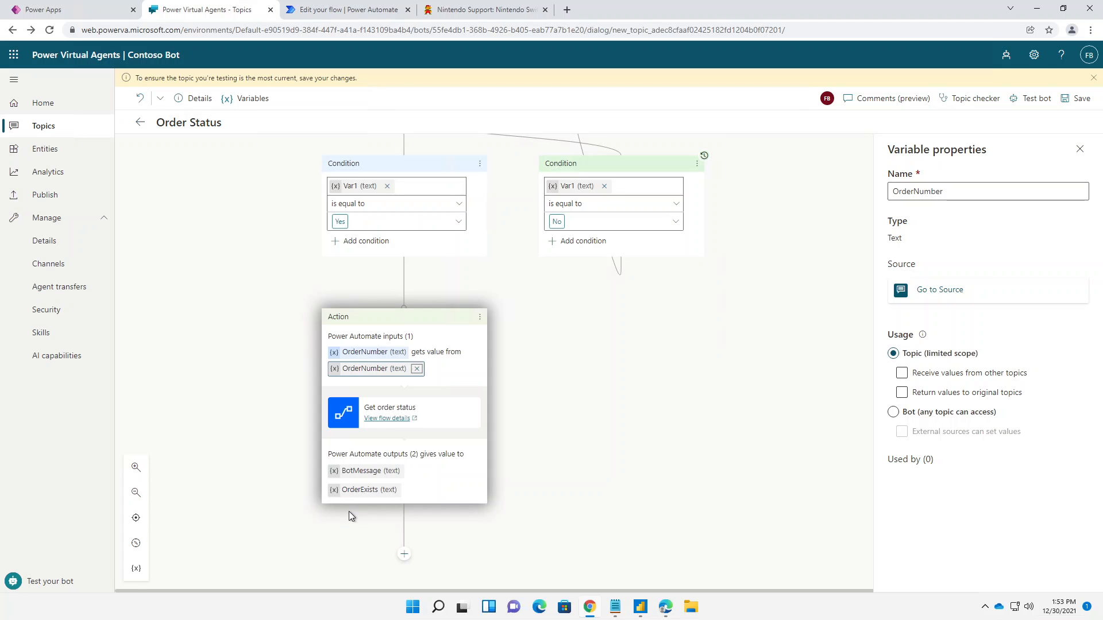
{"action": "left_click", "coordinate": [666, 607]}
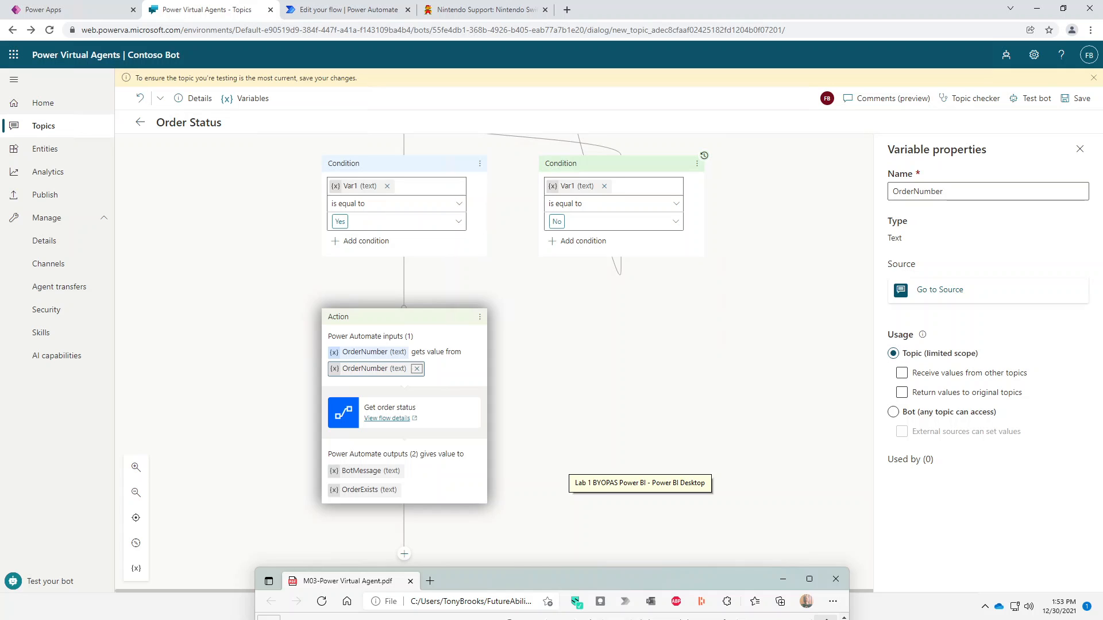
{"action": "left_click", "coordinate": [562, 467]}
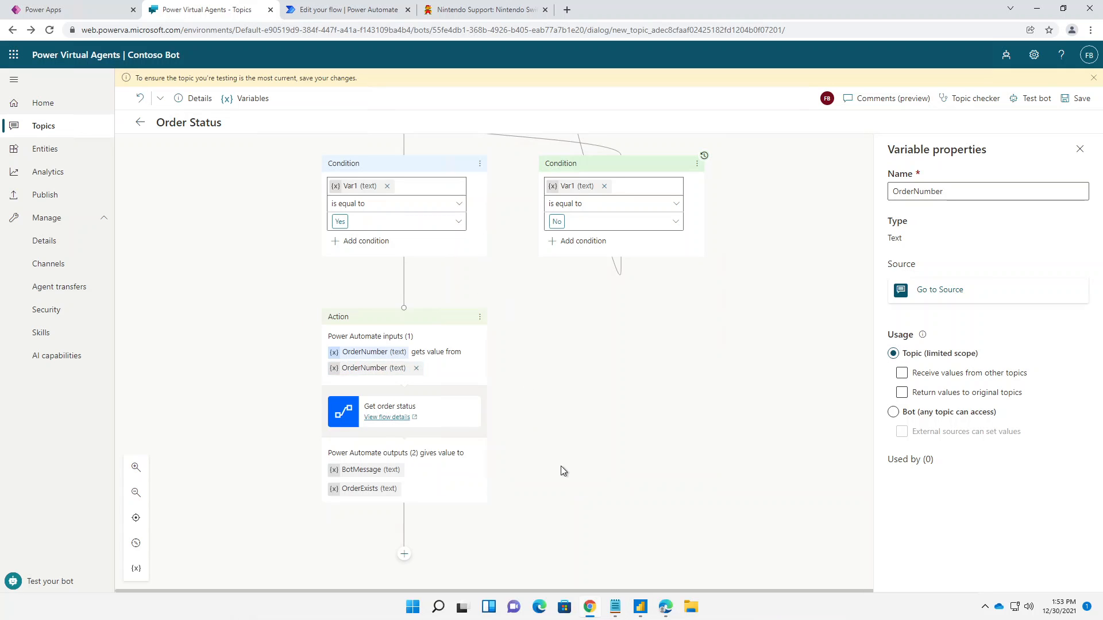
Step: Add a condition after the Get order status action checking that OrderExists is equal to YES, and save the topic
{"action": "scroll", "coordinate": [562, 467], "scroll_direction": "down", "scroll_amount": 3}
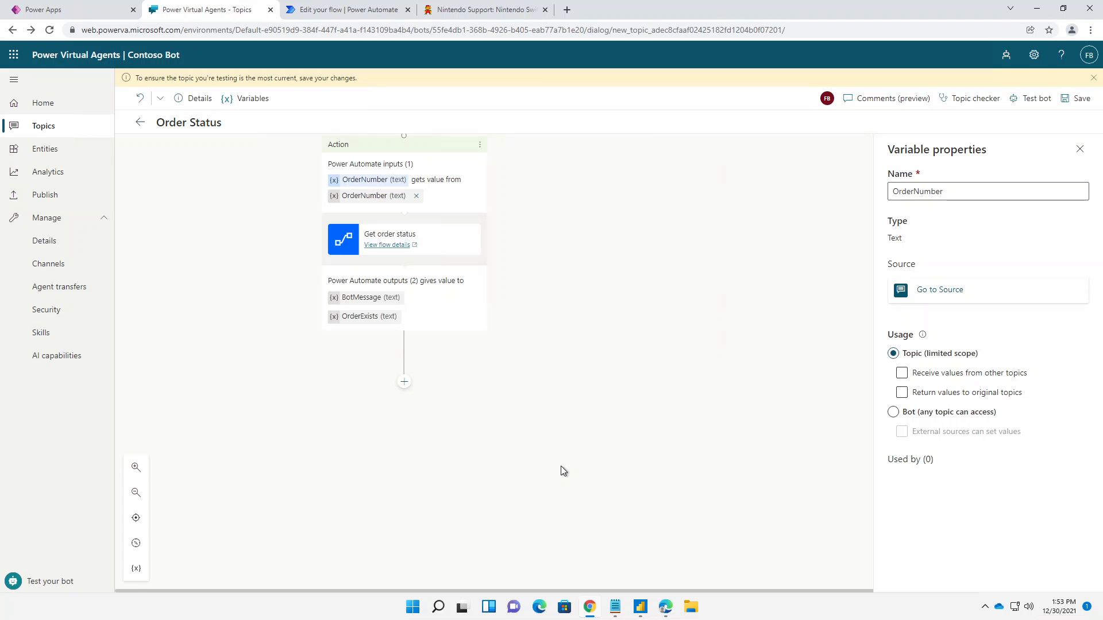
{"action": "left_click", "coordinate": [405, 381]}
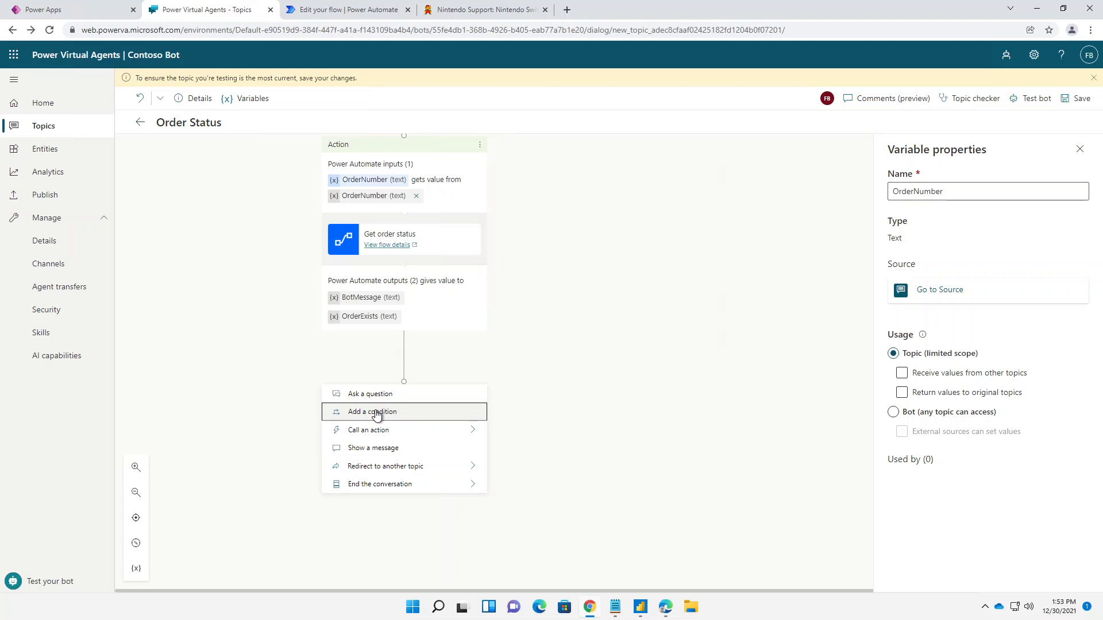
{"action": "left_click", "coordinate": [376, 412]}
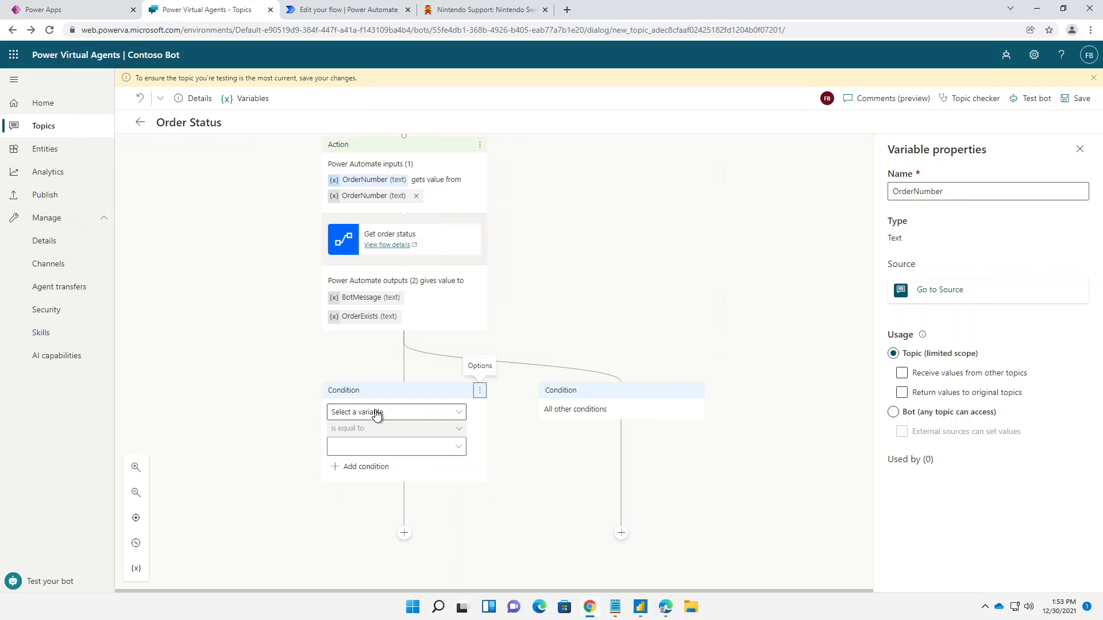
{"action": "left_click", "coordinate": [407, 413]}
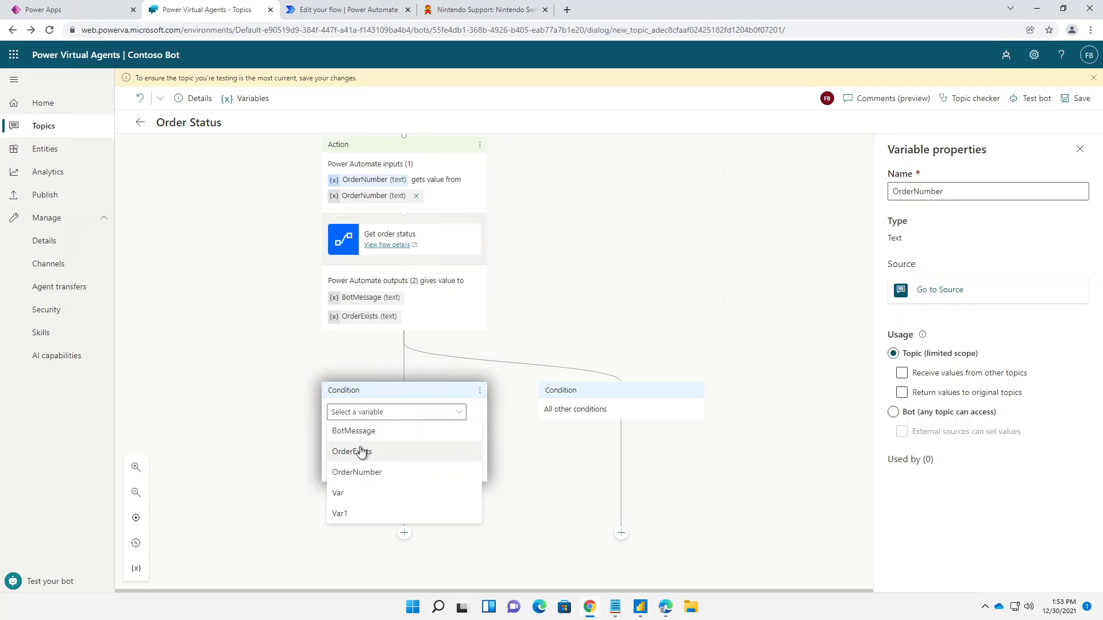
{"action": "left_click", "coordinate": [363, 450]}
{"action": "left_click", "coordinate": [364, 450]}
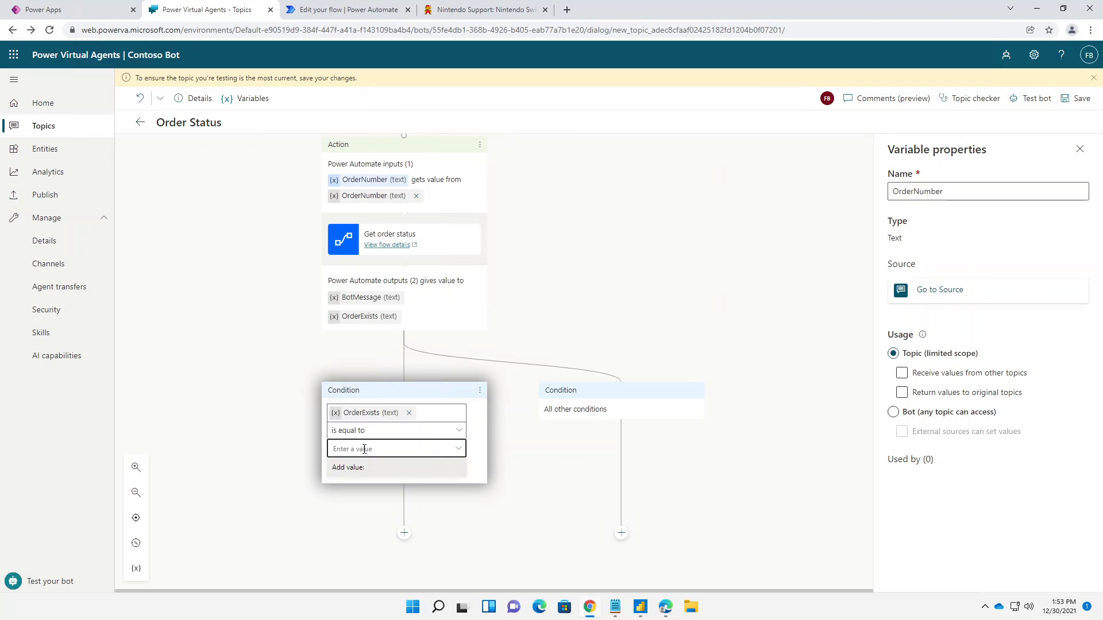
{"action": "type", "text": "YES"}
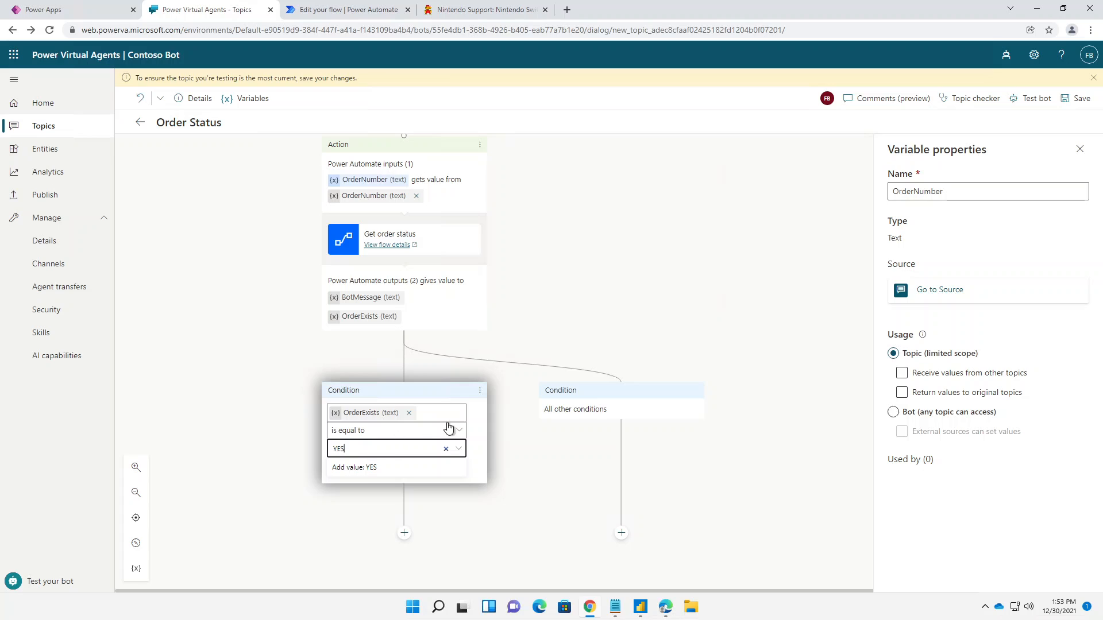
{"action": "left_click", "coordinate": [575, 407]}
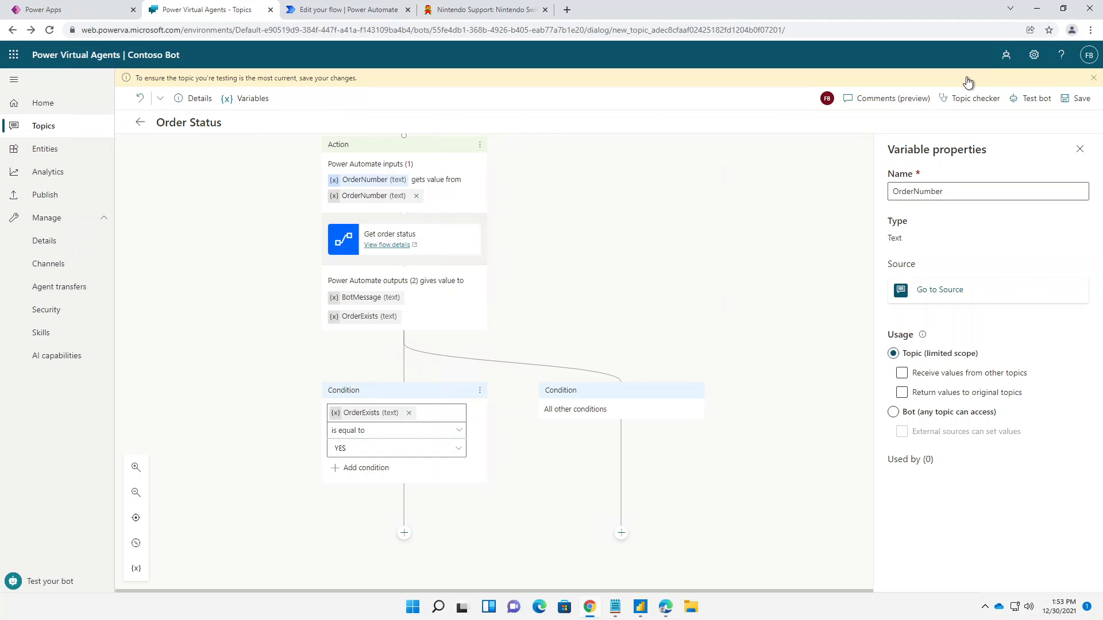
{"action": "left_click", "coordinate": [1070, 99]}
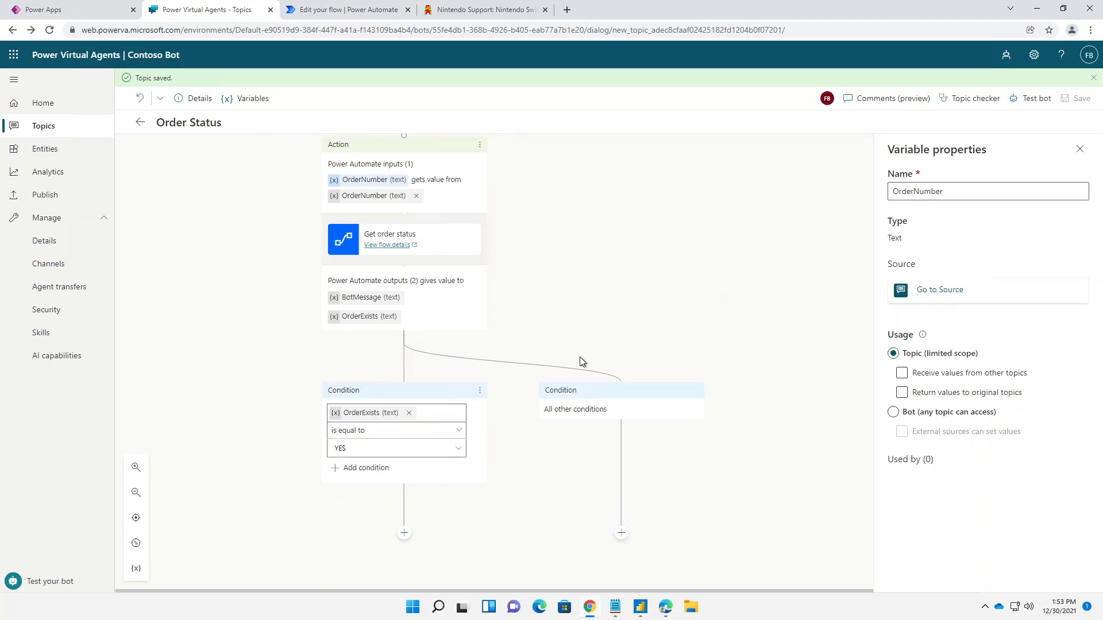
Step: Add a message under the All other conditions branch reading "There was no order for that number"
{"action": "scroll", "coordinate": [582, 360], "scroll_direction": "down", "scroll_amount": 2}
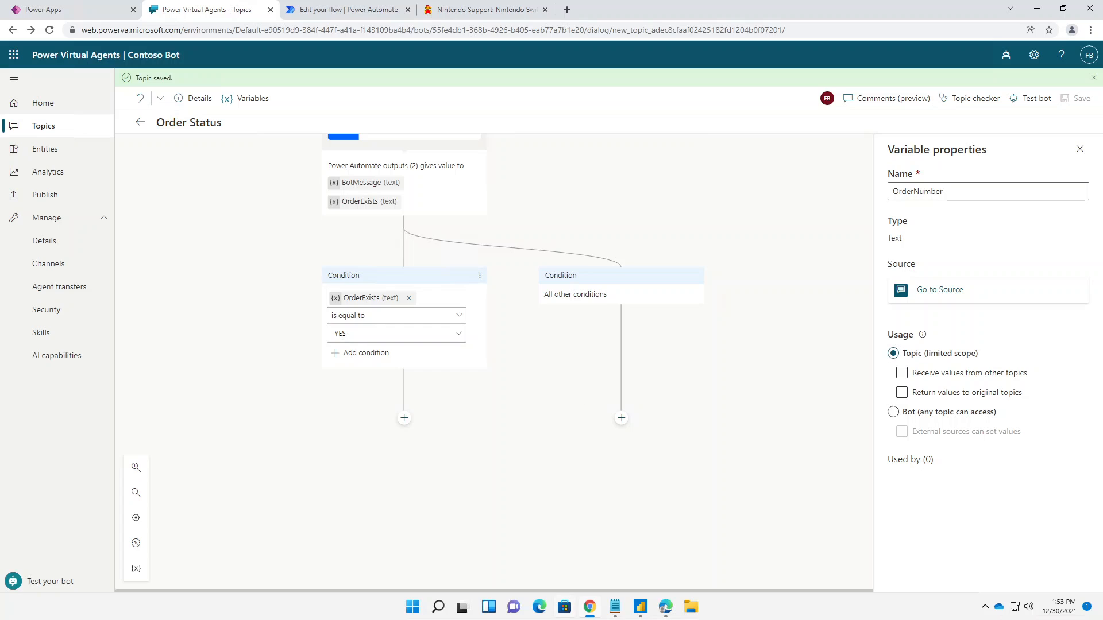
{"action": "key", "text": "alt+Tab"}
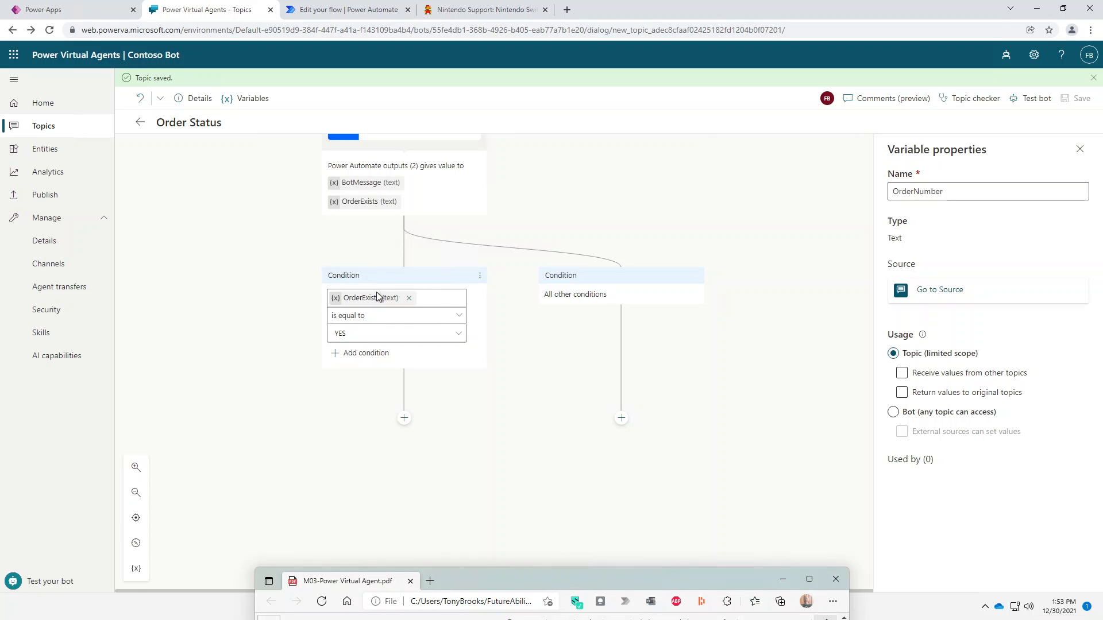
{"action": "left_click", "coordinate": [621, 419]}
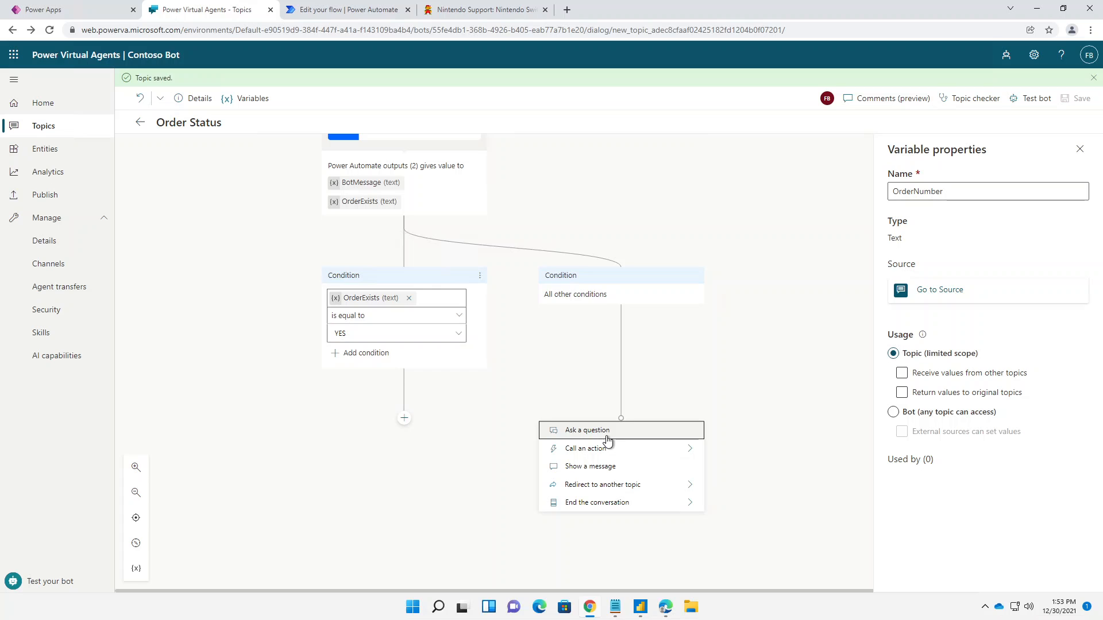
{"action": "left_click", "coordinate": [591, 474]}
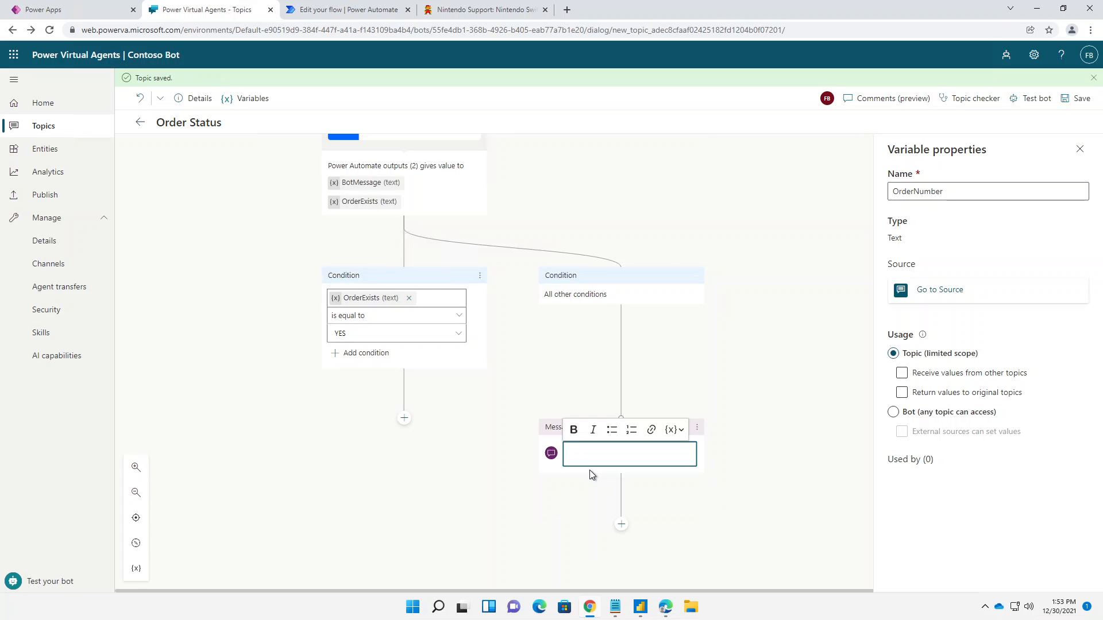
{"action": "type", "text": "Ther"}
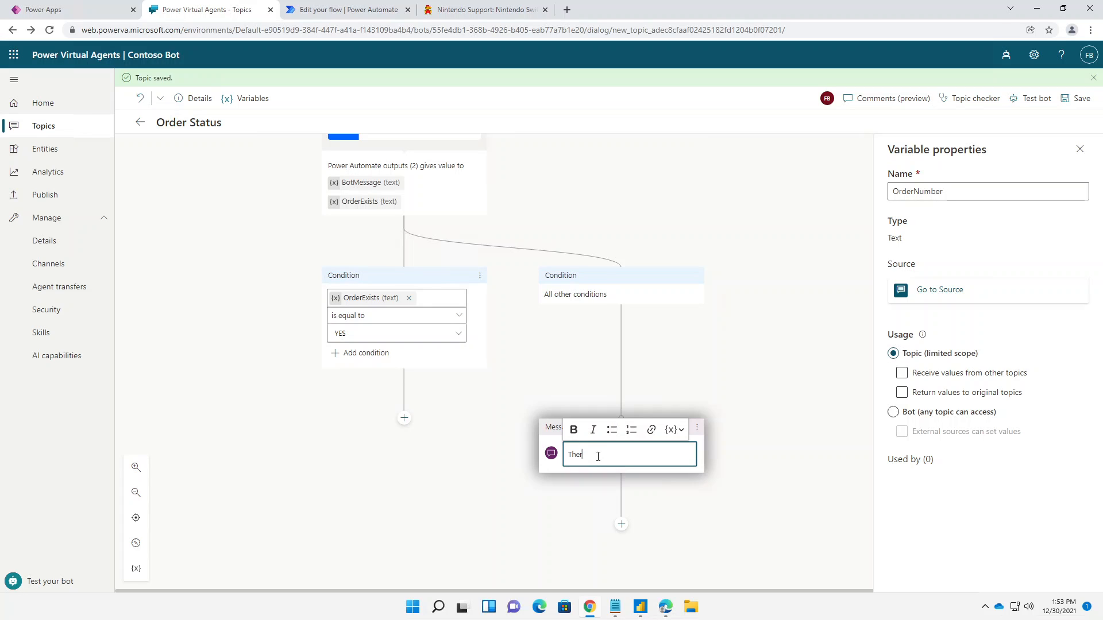
{"action": "type", "text": "e was no order for that numn"}
{"action": "key", "text": "BackSpace"}
{"action": "key", "text": "alt+Tab"}
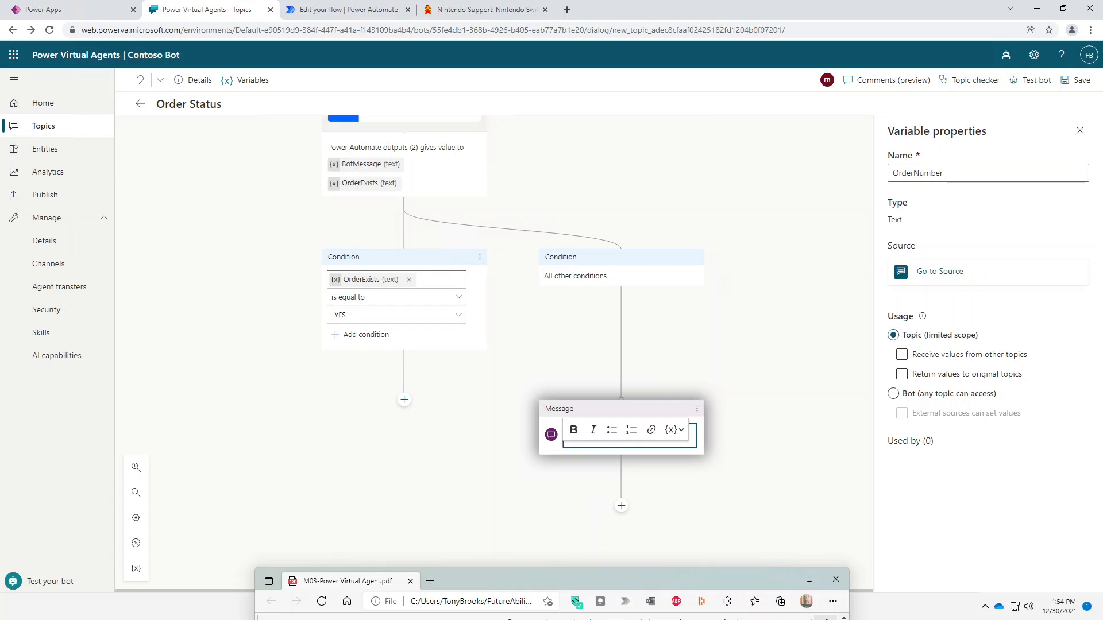
{"action": "left_click", "coordinate": [329, 433]}
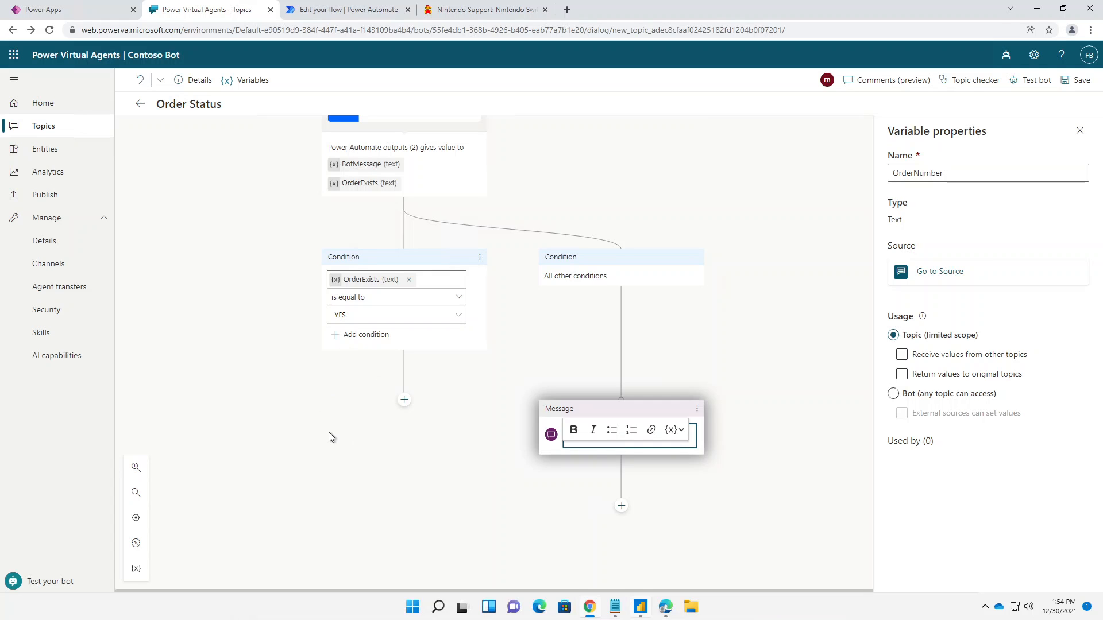
Step: Add a message under the OrderExists equals YES condition that shows the BotMessage variable
{"action": "left_click", "coordinate": [405, 401]}
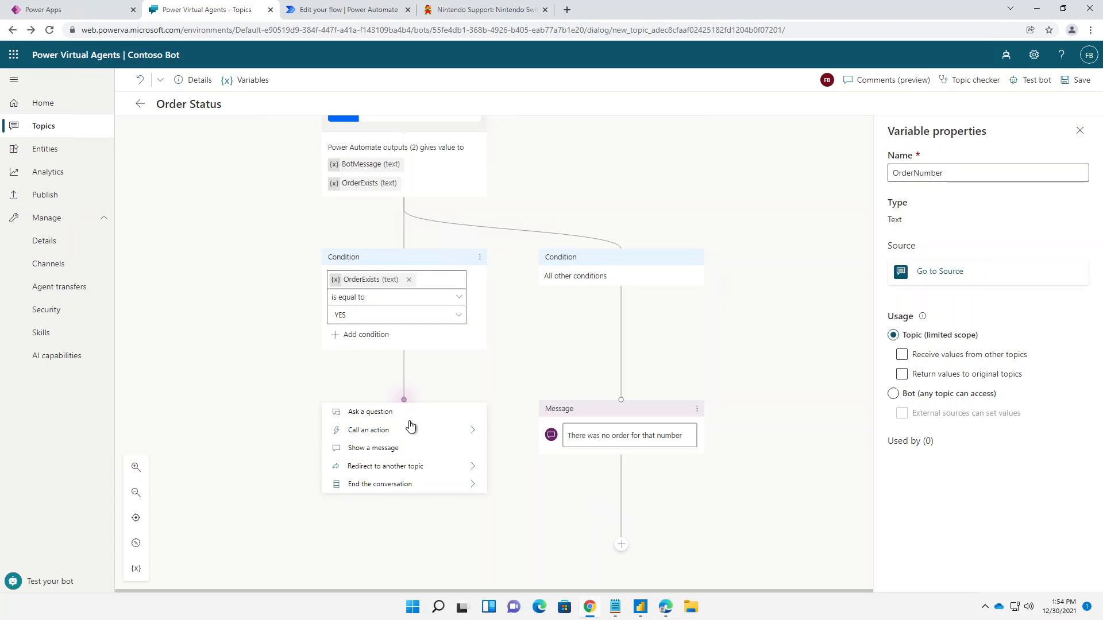
{"action": "left_click", "coordinate": [385, 453]}
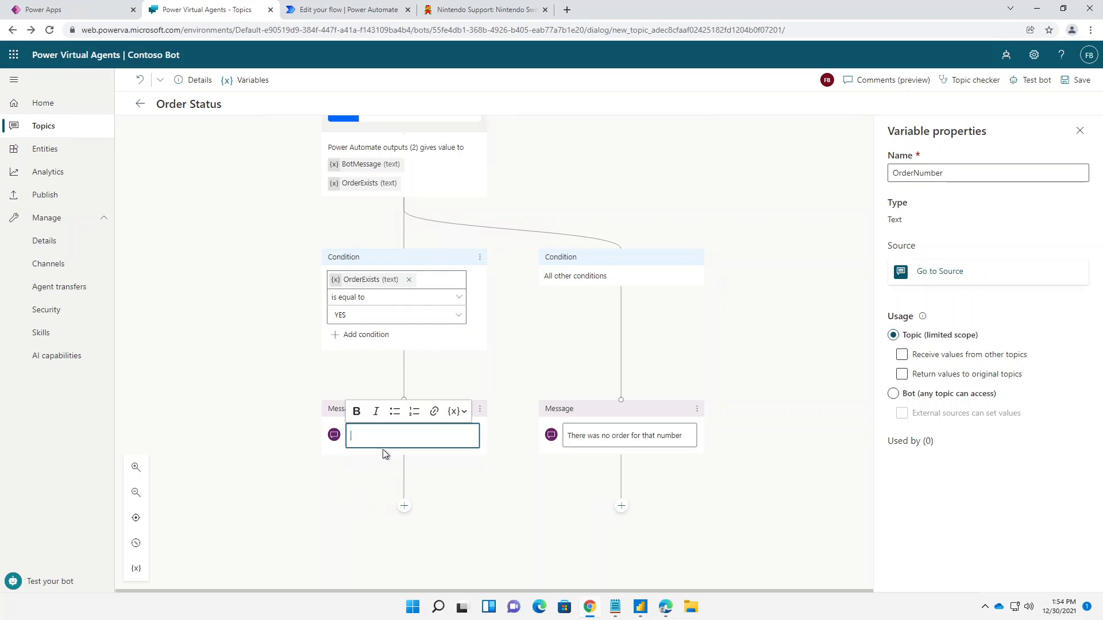
{"action": "left_click", "coordinate": [457, 412]}
{"action": "left_click", "coordinate": [464, 429]}
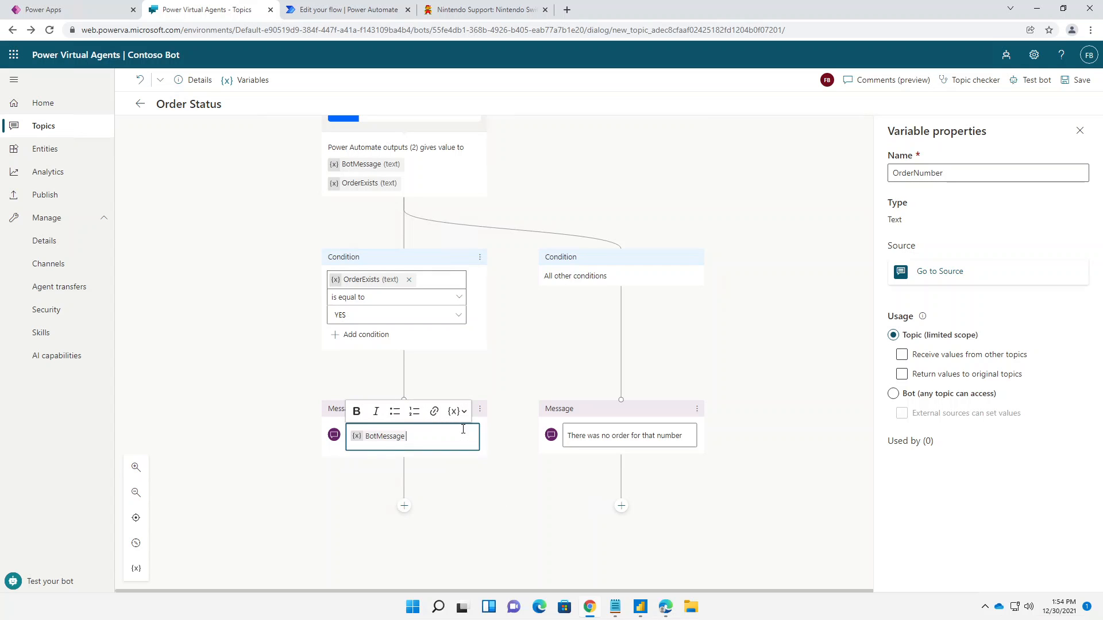
Step: End the conversation with a survey after the BotMessage message in the OrderExists equals YES branch
{"action": "key", "text": "alt+Tab"}
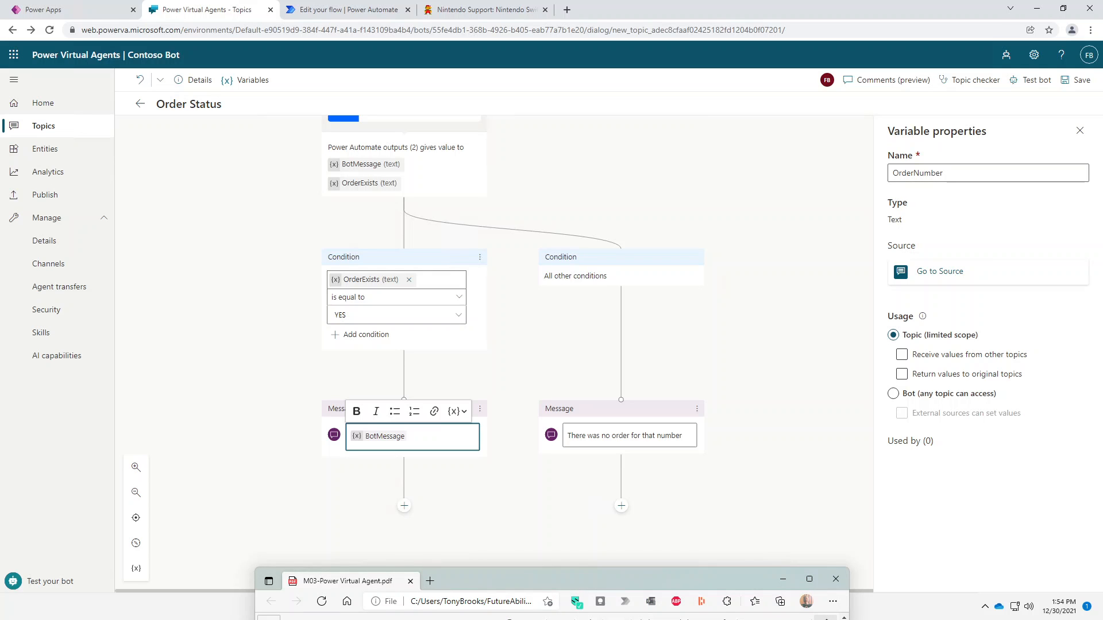
{"action": "left_click", "coordinate": [405, 506]}
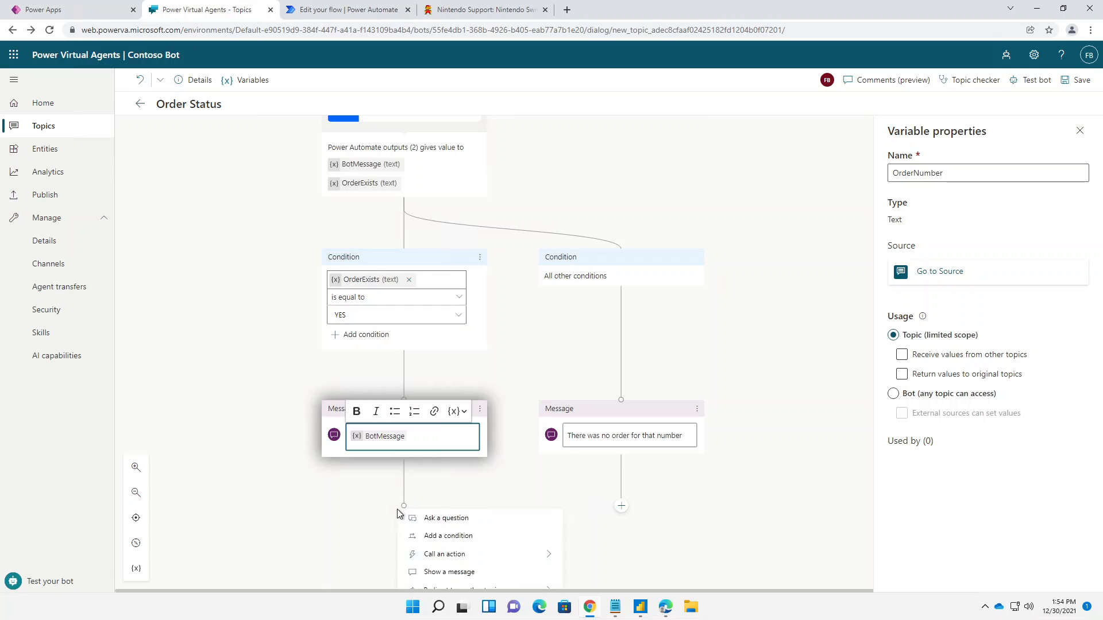
{"action": "left_click", "coordinate": [405, 507]}
{"action": "scroll", "coordinate": [409, 503], "scroll_direction": "down", "scroll_amount": 2}
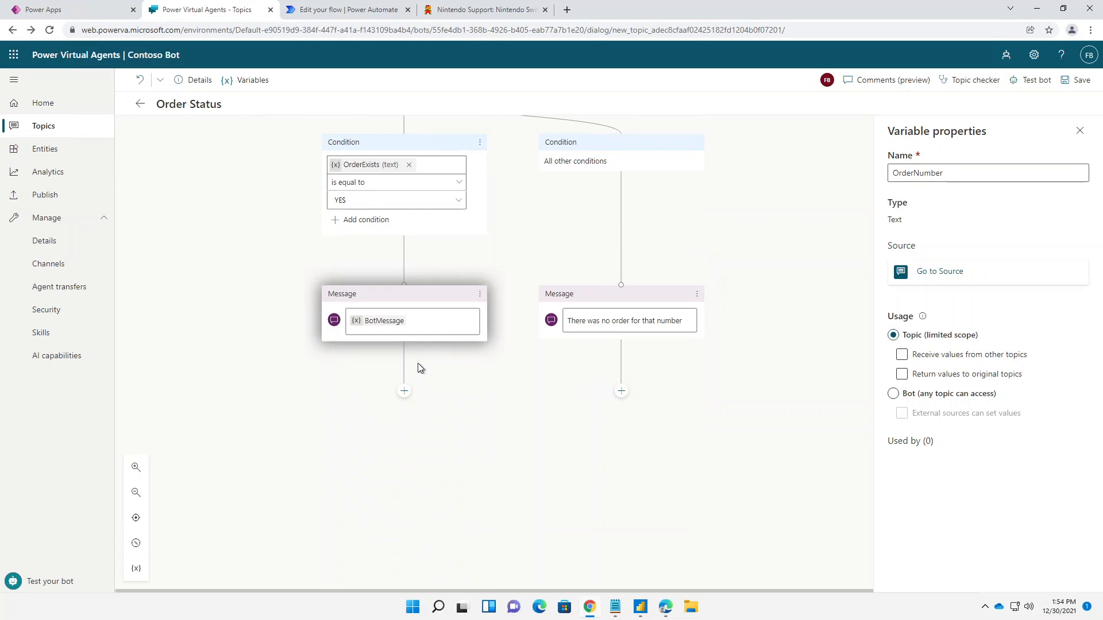
{"action": "left_click", "coordinate": [404, 392]}
{"action": "mouse_move", "coordinate": [387, 503]}
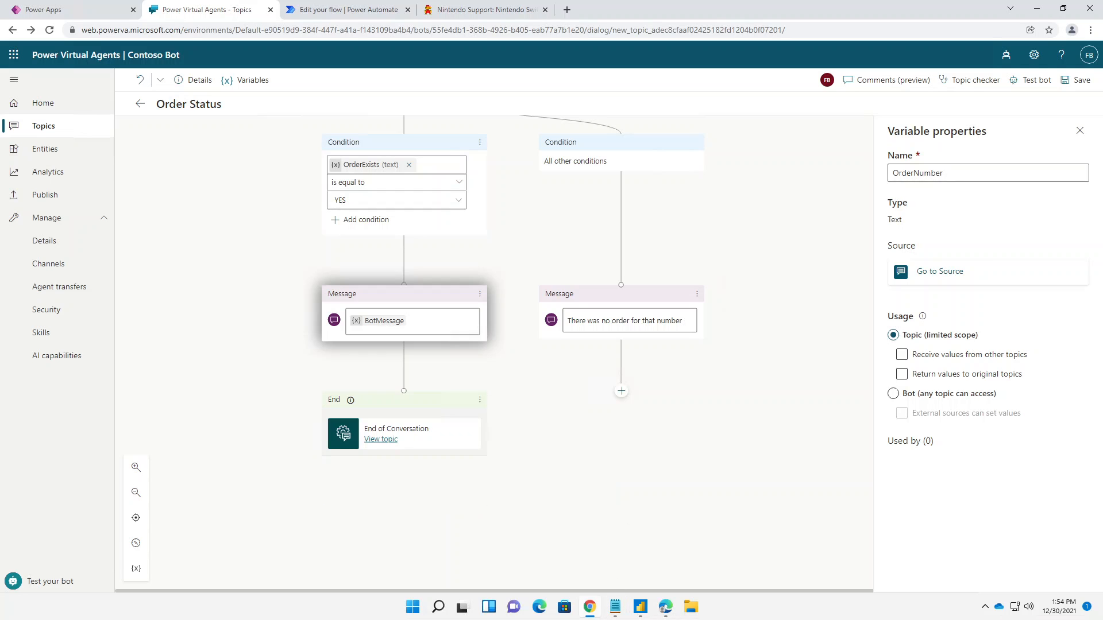
Step: Review M03-Power Virtual Agent.pdf from the BotMessage variable instructions through ending both topic branches to Exercise 5: Test bot
{"action": "key", "text": "alt+Tab"}
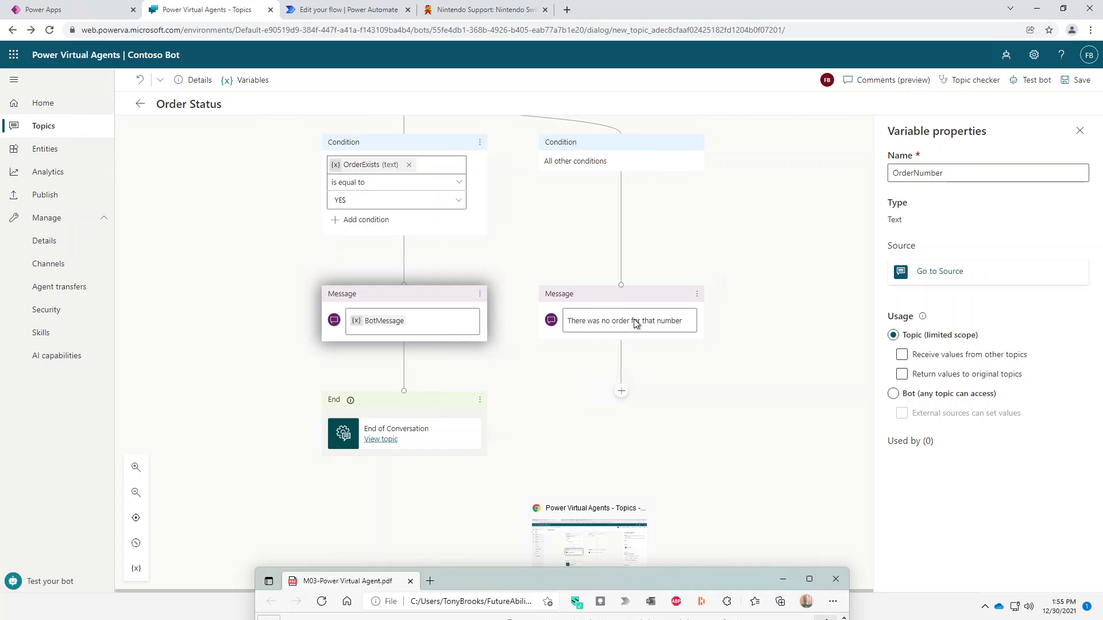
{"action": "left_click", "coordinate": [434, 332]}
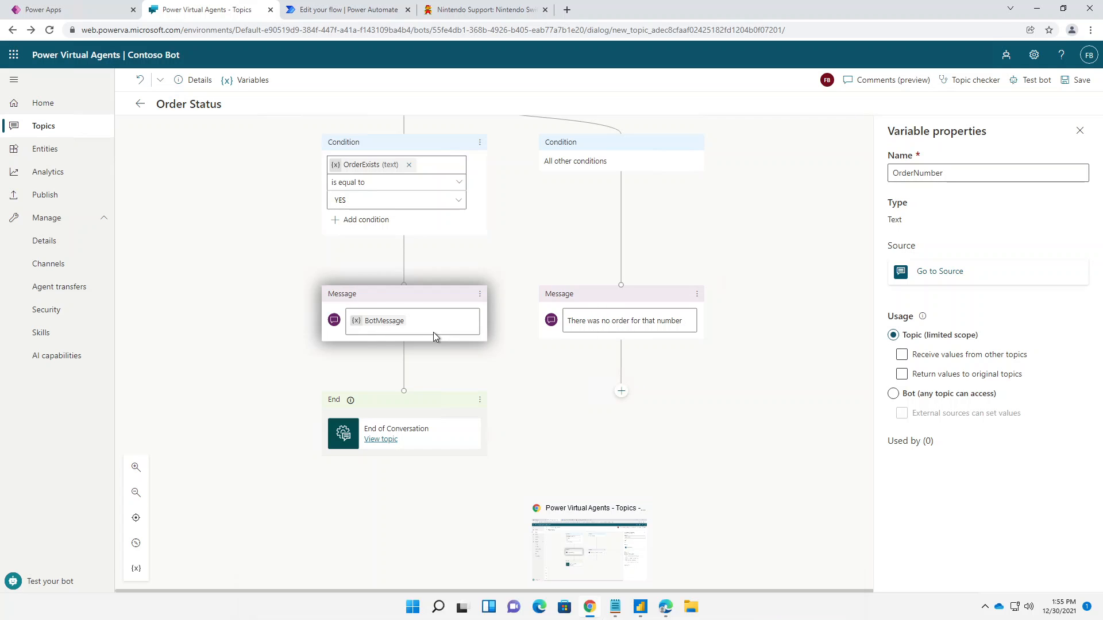
{"action": "left_click", "coordinate": [612, 333]}
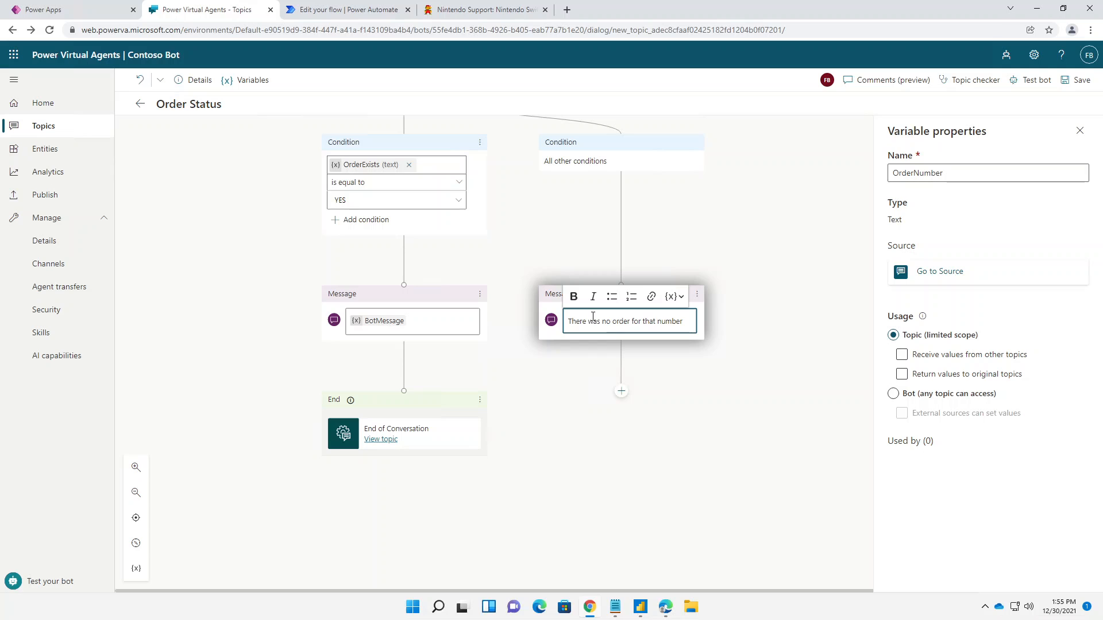
{"action": "key", "text": "alt+Tab"}
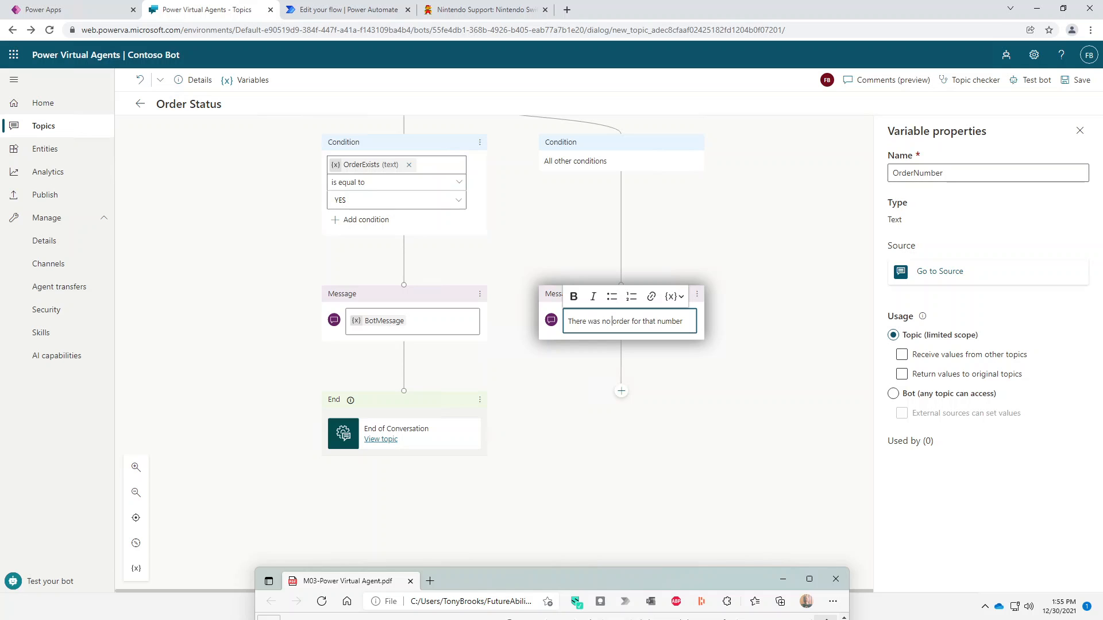
{"action": "left_click_drag", "start_coordinate": [457, 578], "coordinate": [472, 19]}
{"action": "scroll", "coordinate": [530, 231], "scroll_direction": "up", "scroll_amount": 20}
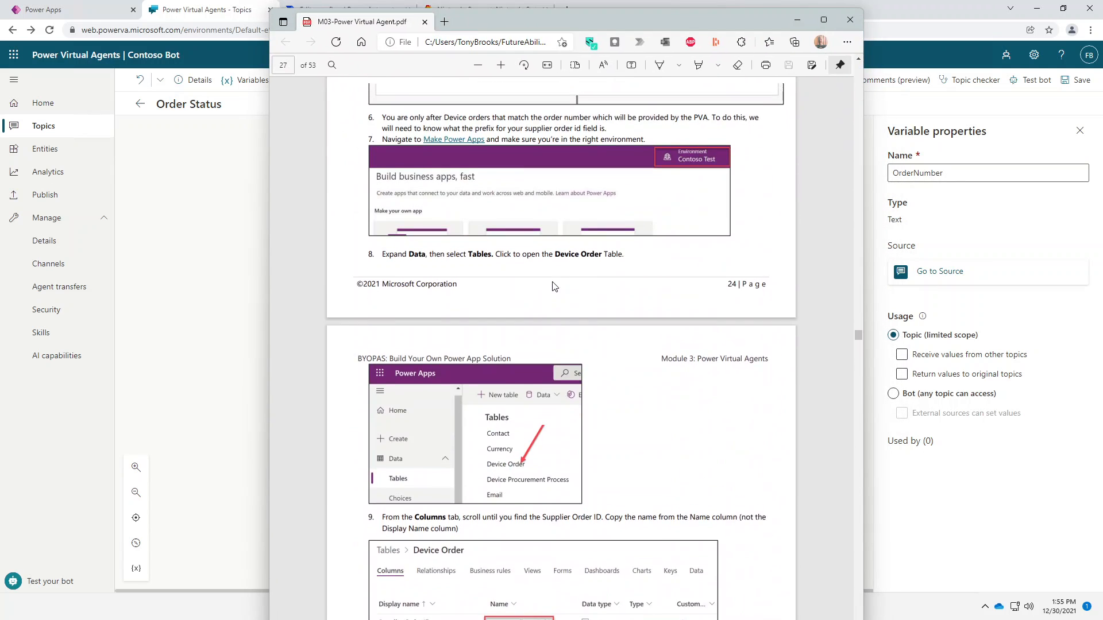
{"action": "scroll", "coordinate": [555, 286], "scroll_direction": "up", "scroll_amount": 15}
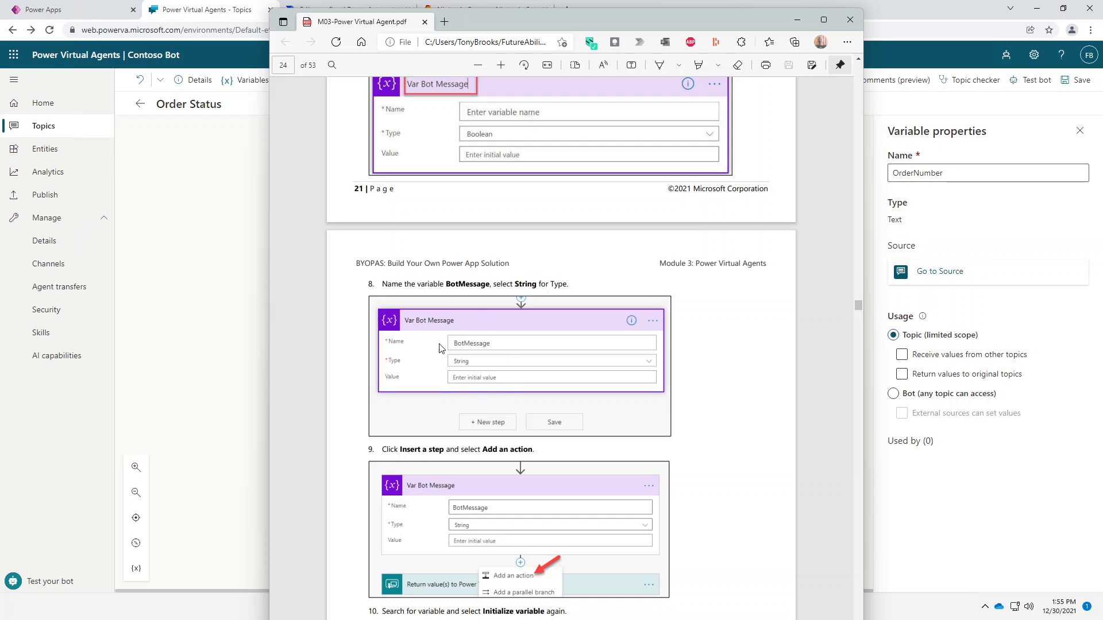
{"action": "scroll", "coordinate": [463, 382], "scroll_direction": "down", "scroll_amount": 3}
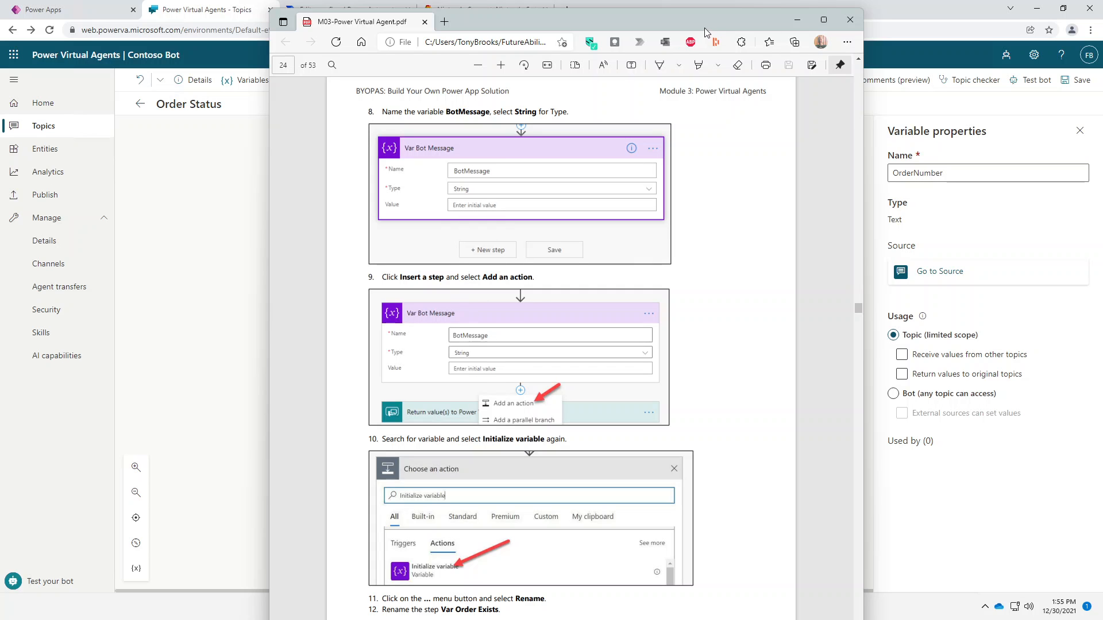
{"action": "left_click_drag", "start_coordinate": [705, 28], "coordinate": [680, 121]}
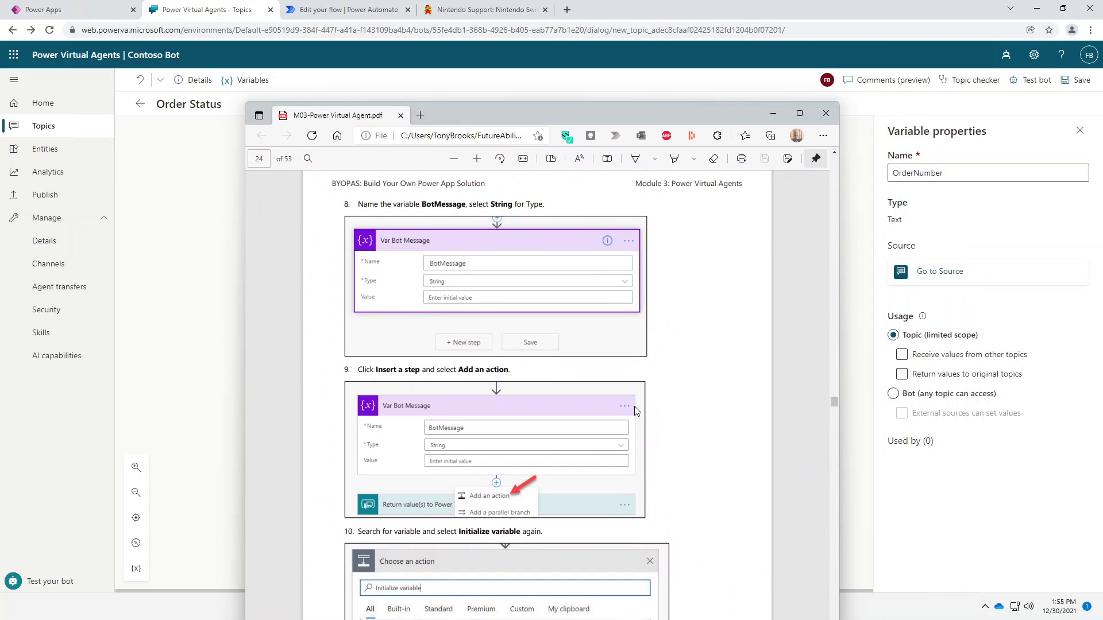
{"action": "scroll", "coordinate": [636, 412], "scroll_direction": "down", "scroll_amount": 20}
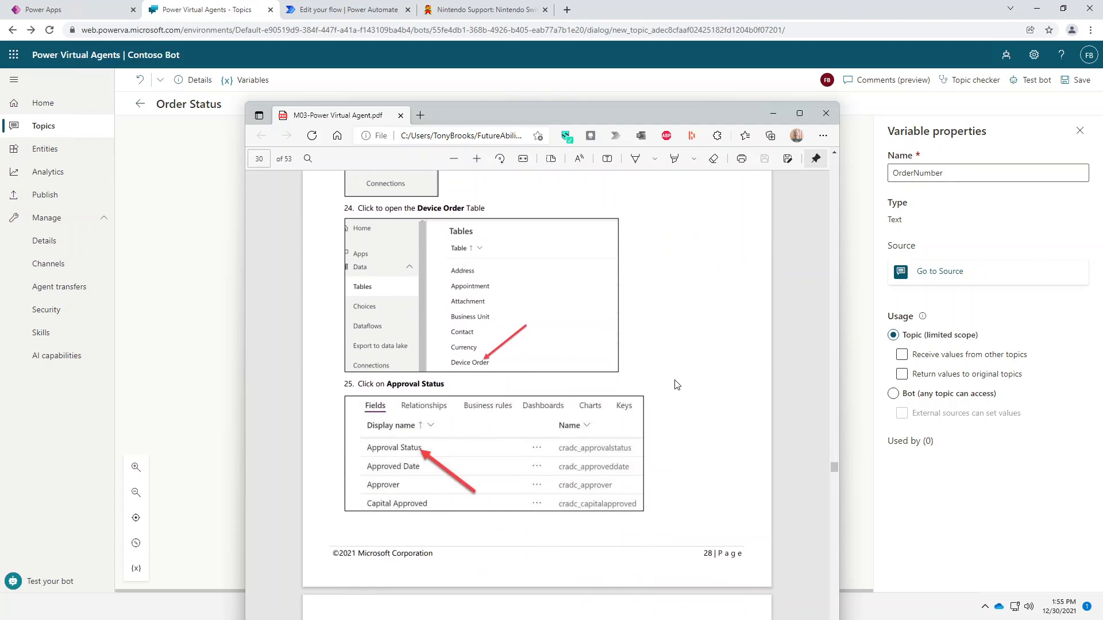
{"action": "scroll", "coordinate": [677, 385], "scroll_direction": "down", "scroll_amount": 15}
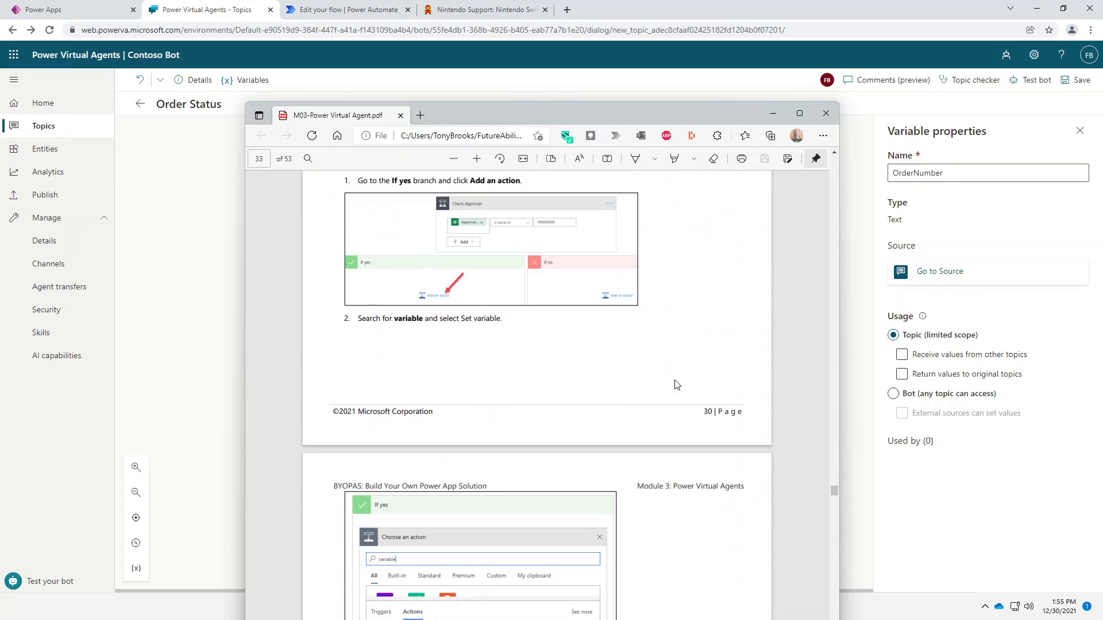
{"action": "scroll", "coordinate": [677, 385], "scroll_direction": "down", "scroll_amount": 12}
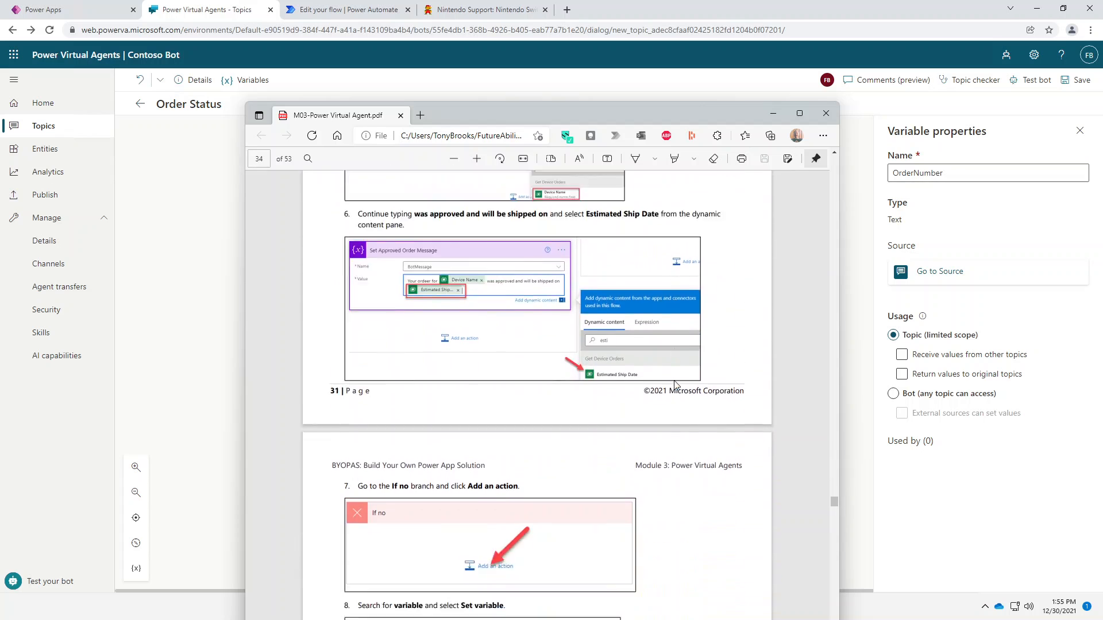
{"action": "scroll", "coordinate": [676, 385], "scroll_direction": "down", "scroll_amount": 15}
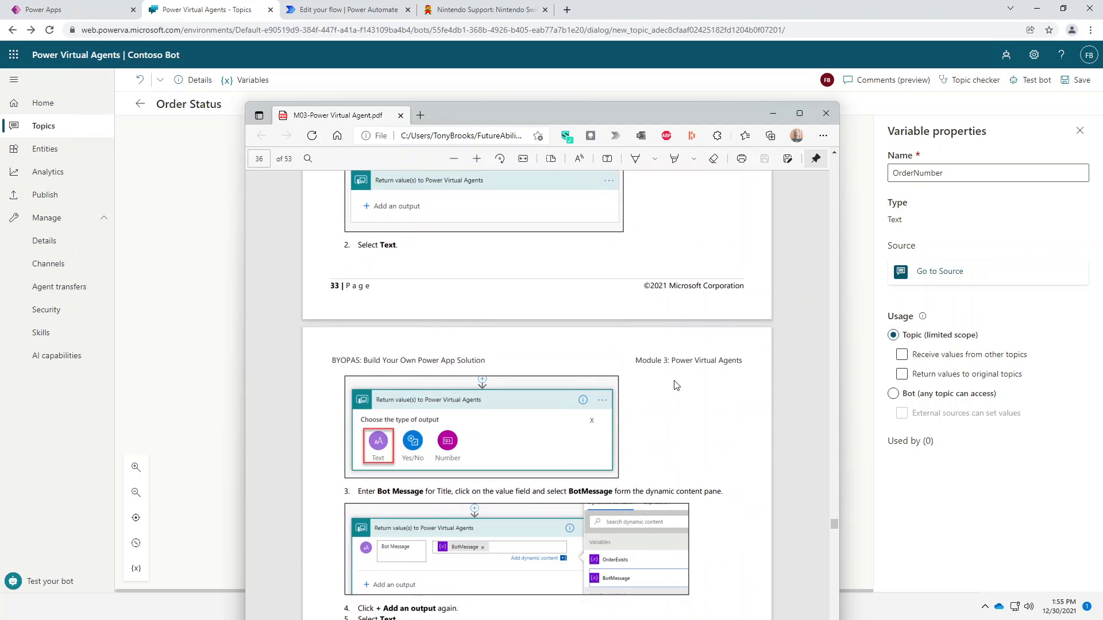
{"action": "scroll", "coordinate": [675, 385], "scroll_direction": "down", "scroll_amount": 15}
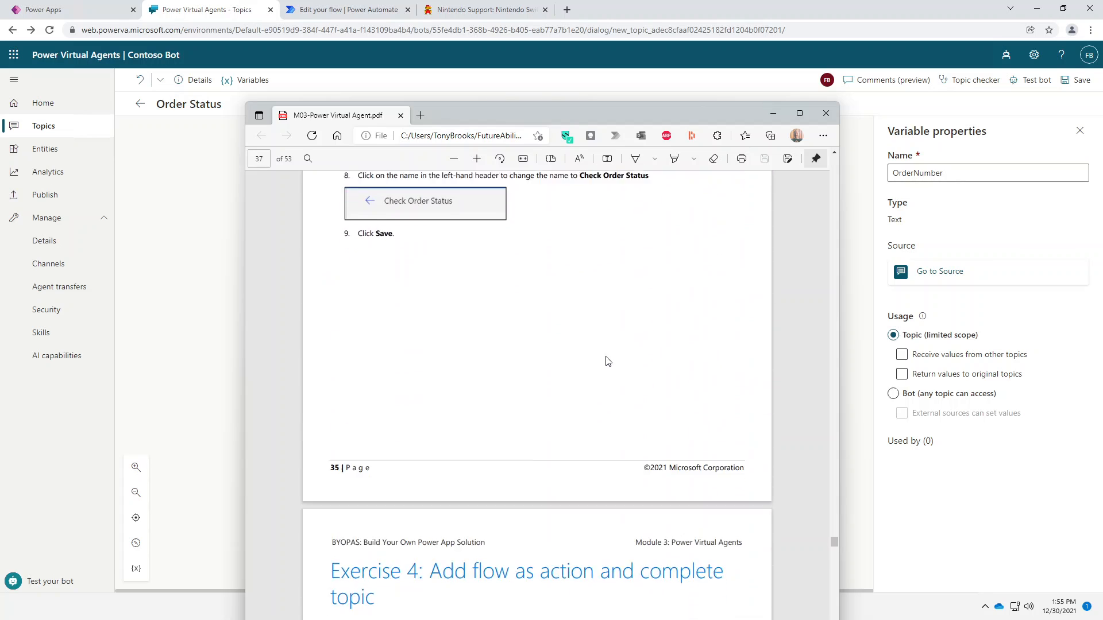
{"action": "scroll", "coordinate": [609, 362], "scroll_direction": "down", "scroll_amount": 15}
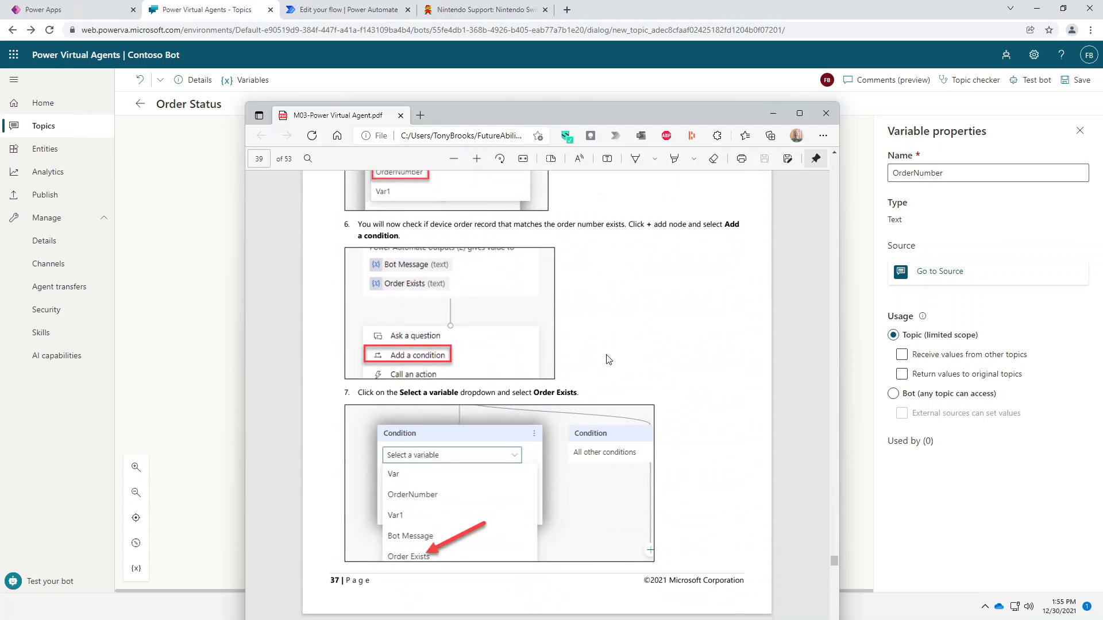
{"action": "scroll", "coordinate": [608, 360], "scroll_direction": "down", "scroll_amount": 15}
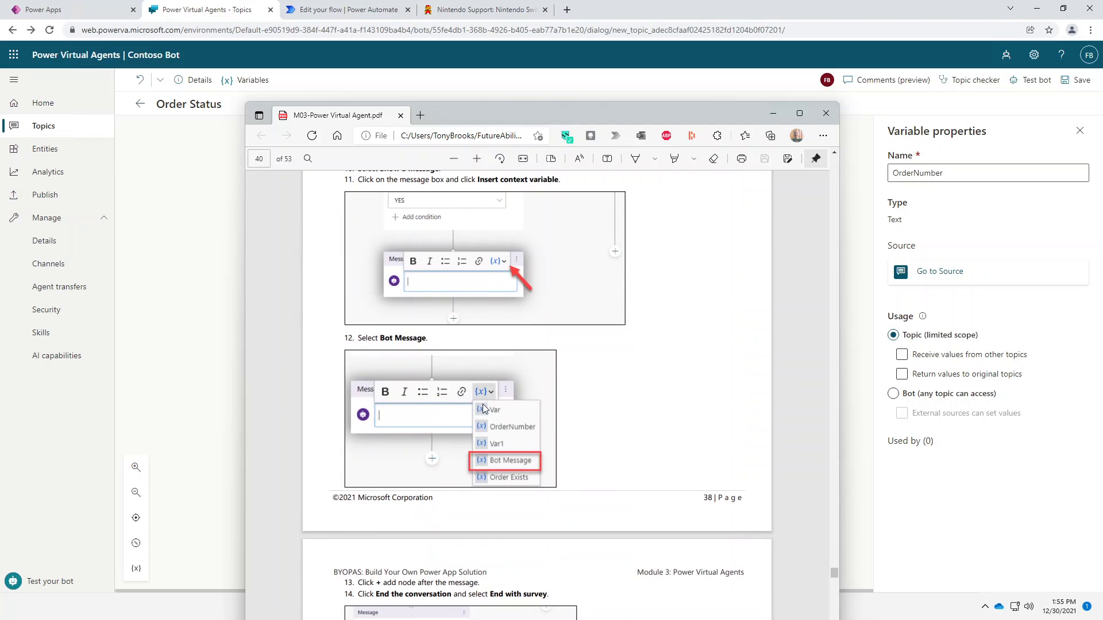
{"action": "scroll", "coordinate": [663, 360], "scroll_direction": "down", "scroll_amount": 12}
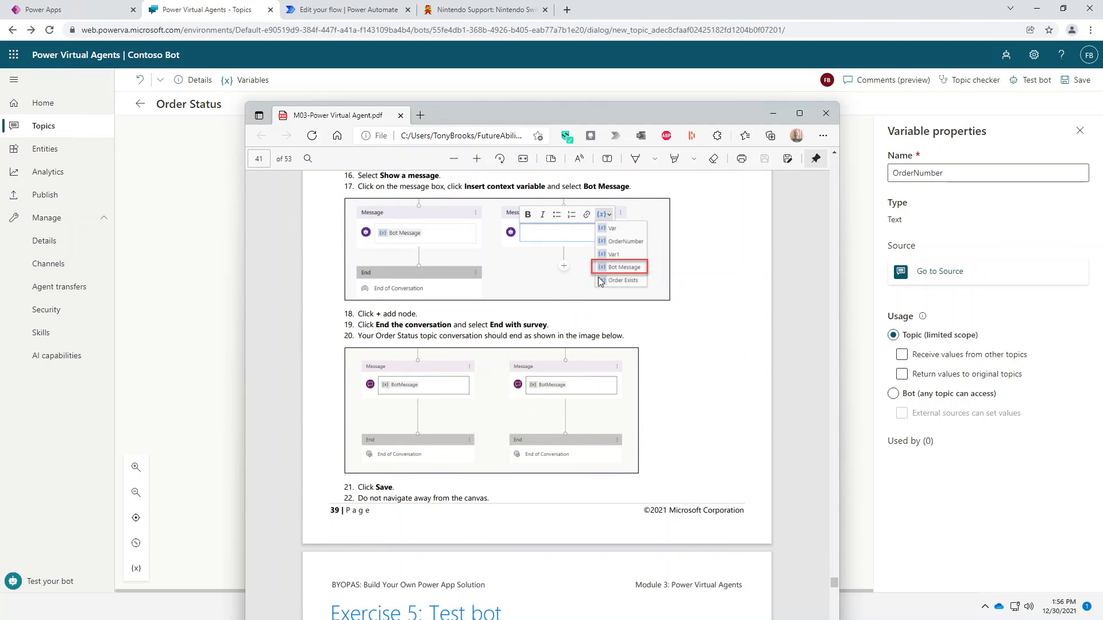
{"action": "scroll", "coordinate": [562, 310], "scroll_direction": "down", "scroll_amount": 10}
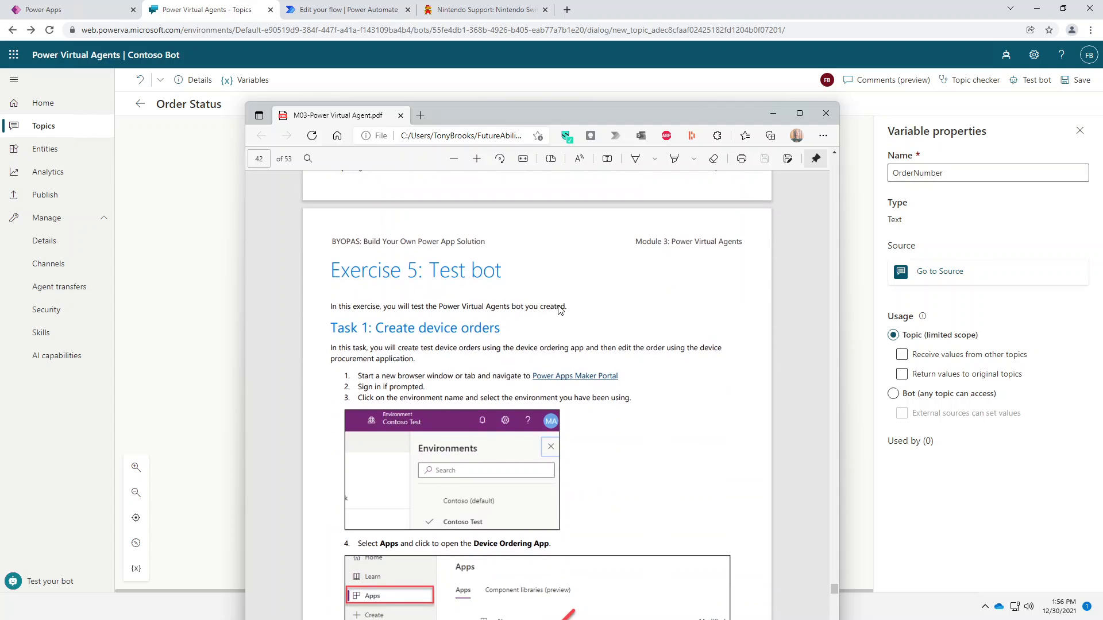
{"action": "left_click", "coordinate": [773, 113]}
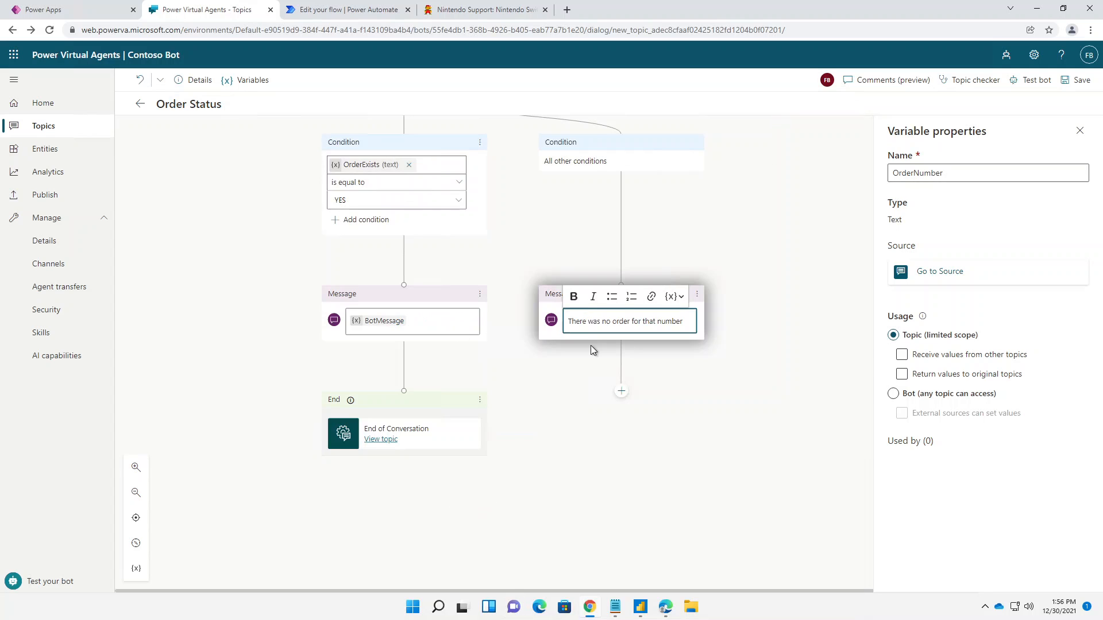
Step: Connect the "There was no order for that number" message to the existing End of Conversation node
{"action": "left_click", "coordinate": [725, 384]}
{"action": "left_click", "coordinate": [623, 392]}
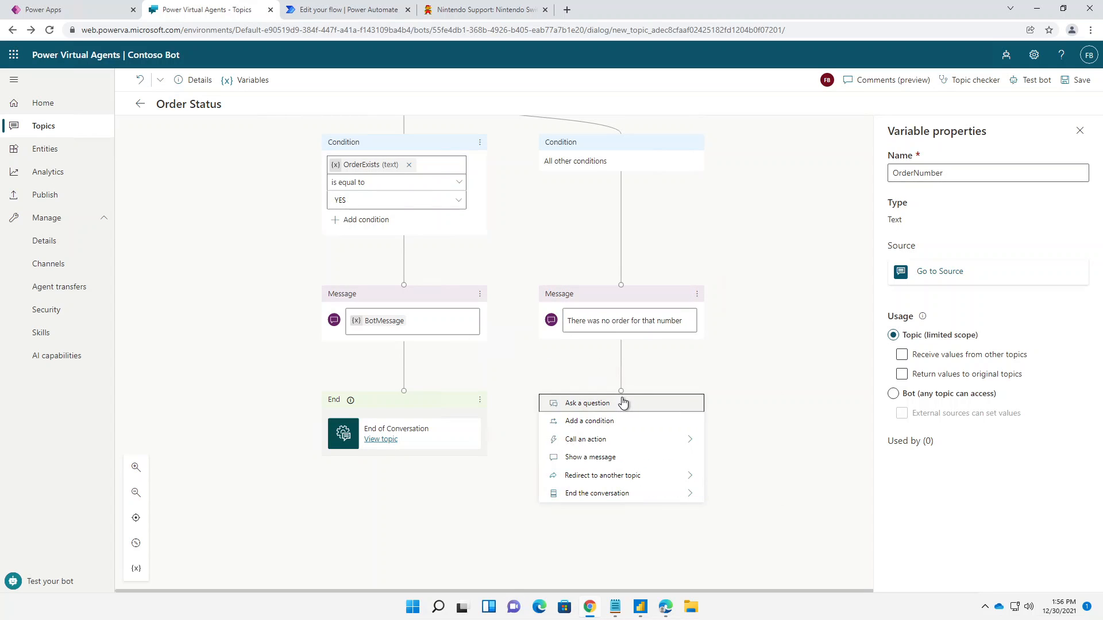
{"action": "left_click", "coordinate": [555, 374]}
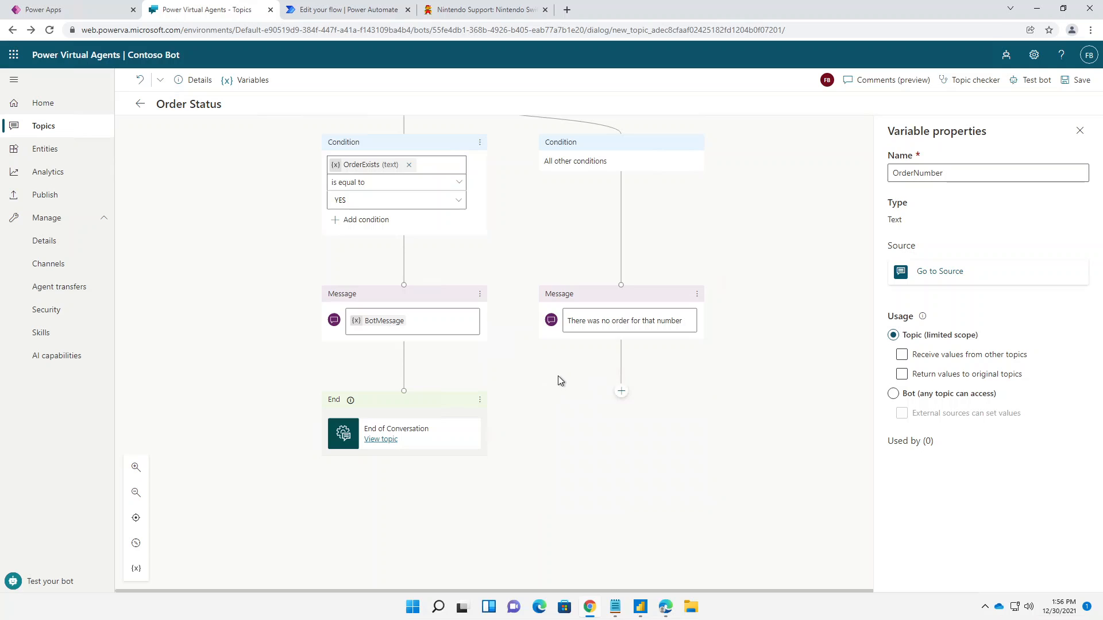
{"action": "left_click", "coordinate": [621, 392]}
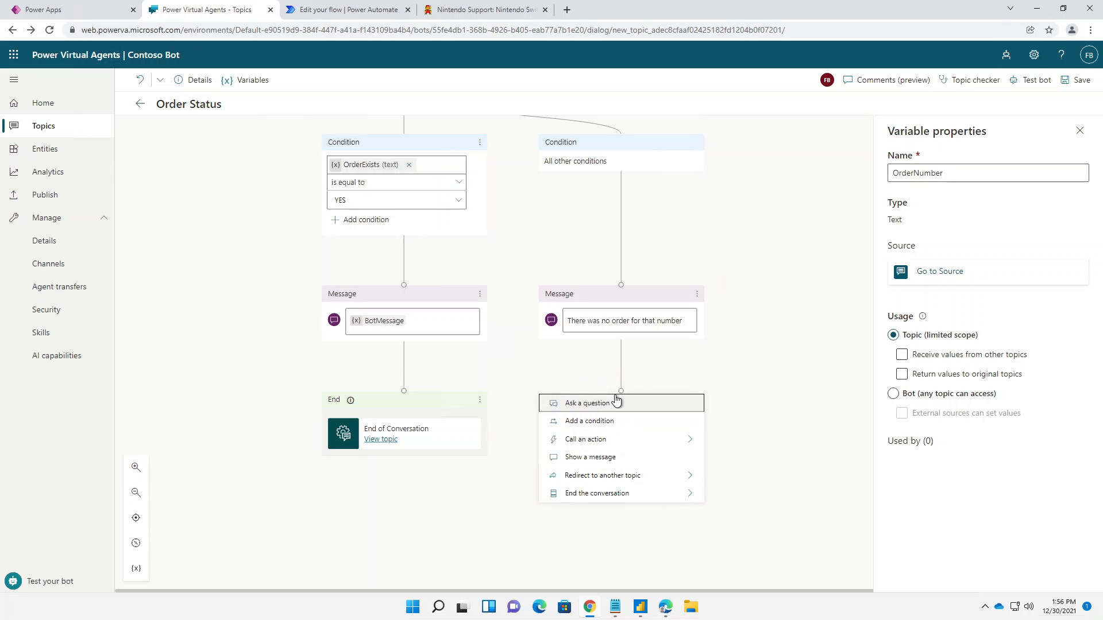
{"action": "left_click_drag", "start_coordinate": [622, 391], "coordinate": [407, 393]}
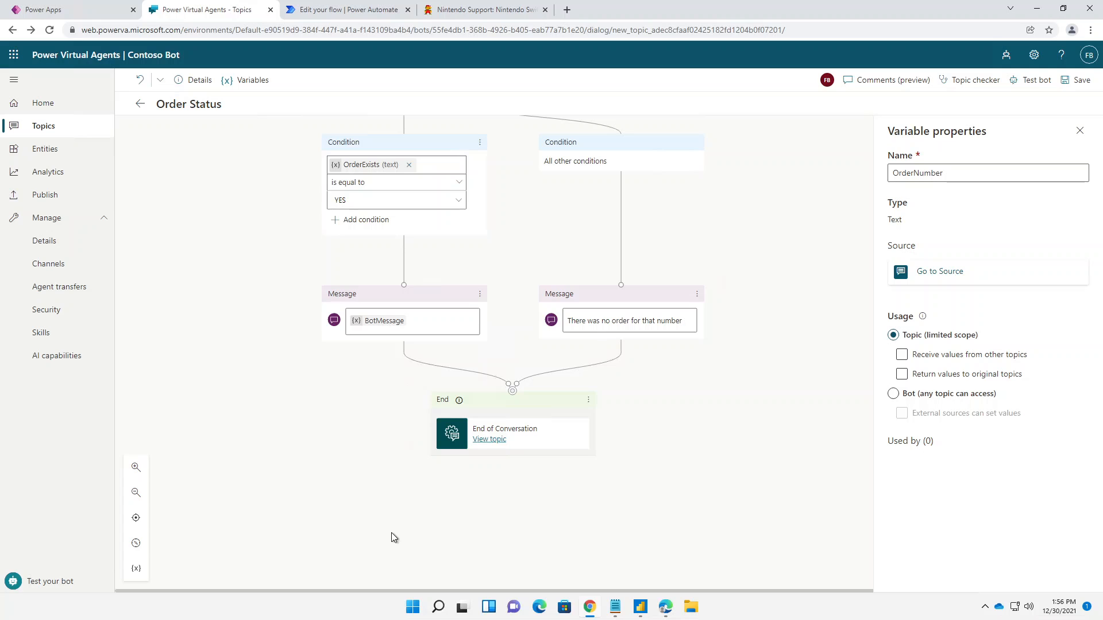
Step: Switch to Power Apps, close the Approval Status column properties, and display the Device Order table's records
{"action": "mouse_move", "coordinate": [438, 607]}
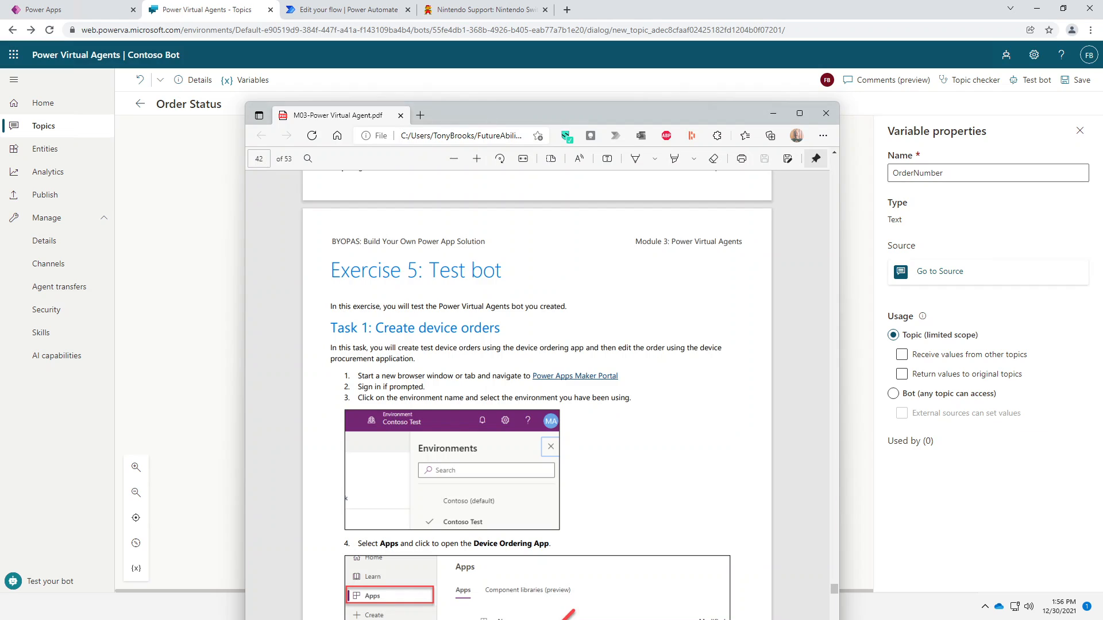
{"action": "scroll", "coordinate": [588, 387], "scroll_direction": "down", "scroll_amount": 10}
{"action": "scroll", "coordinate": [588, 387], "scroll_direction": "down", "scroll_amount": 5}
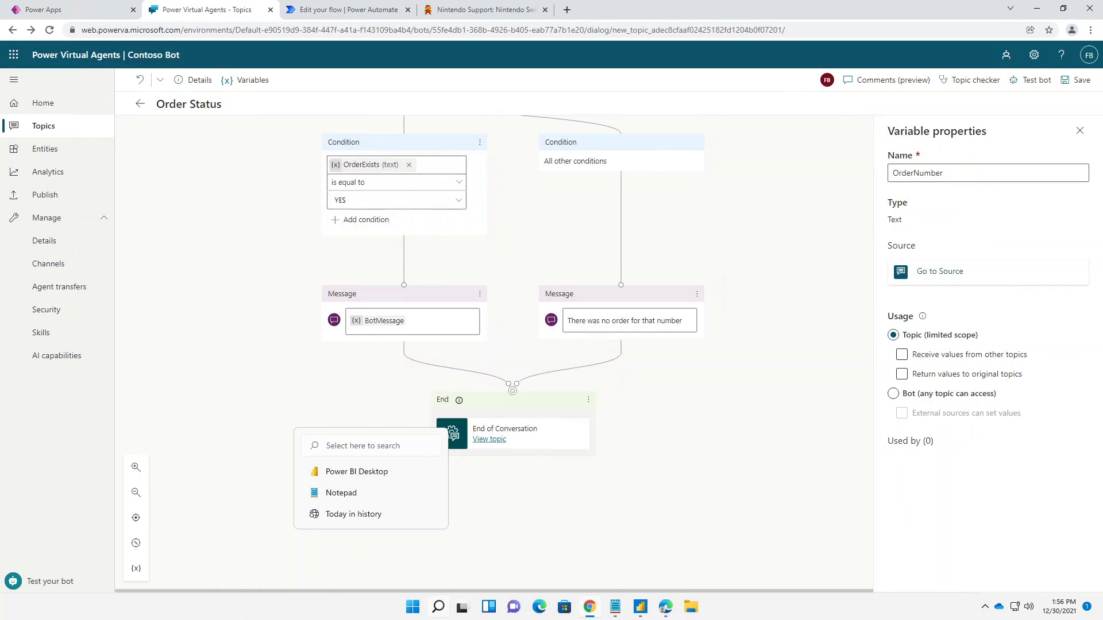
{"action": "left_click", "coordinate": [52, 10]}
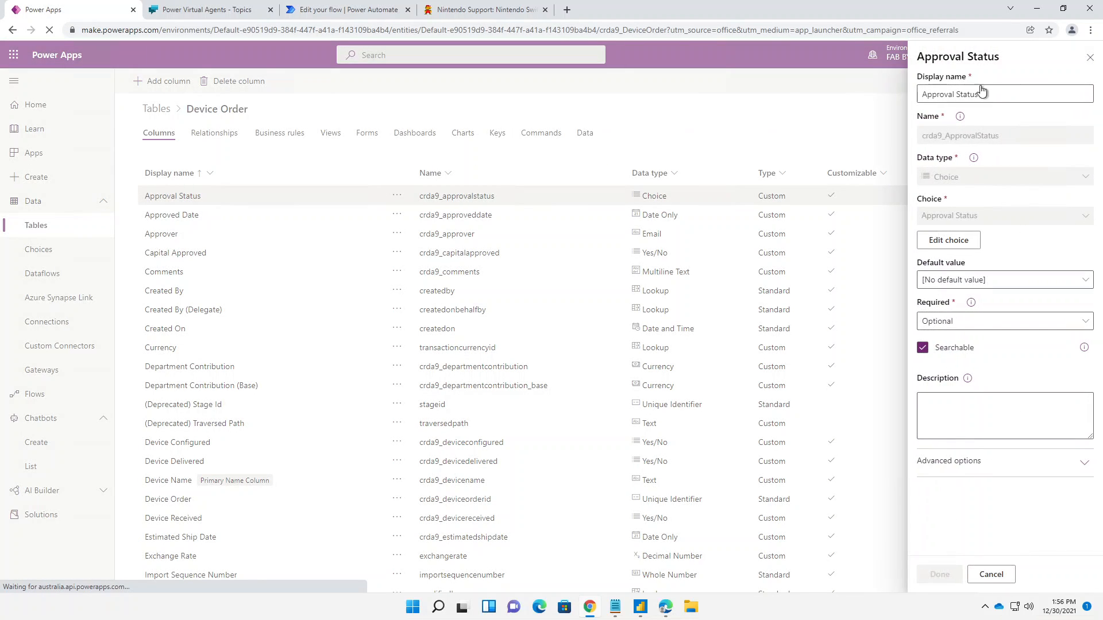
{"action": "left_click", "coordinate": [1090, 57]}
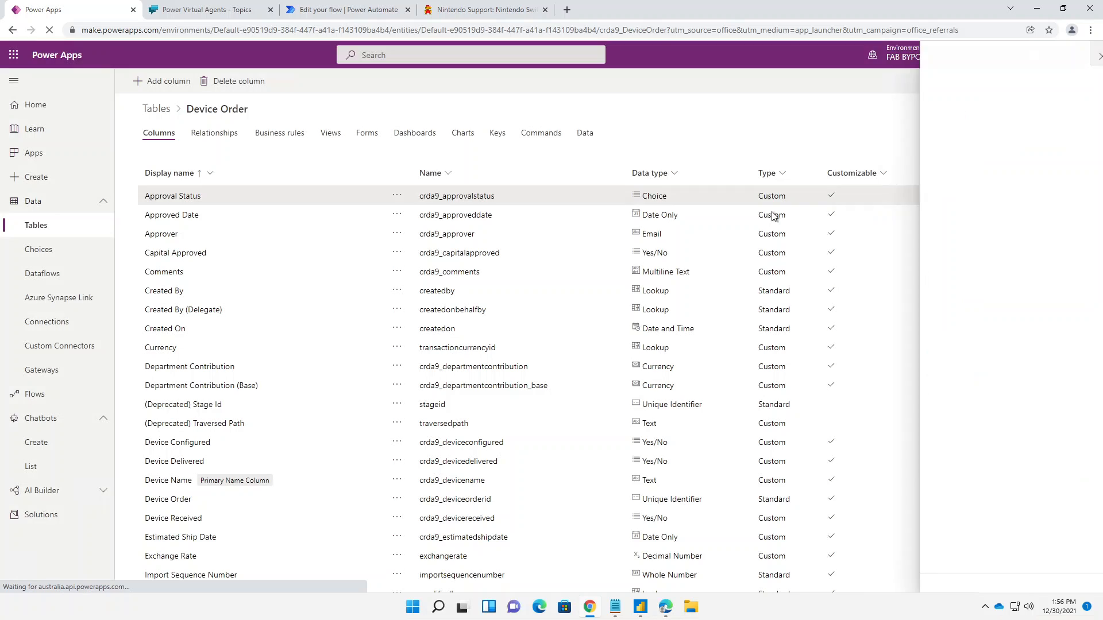
{"action": "left_click", "coordinate": [586, 139]}
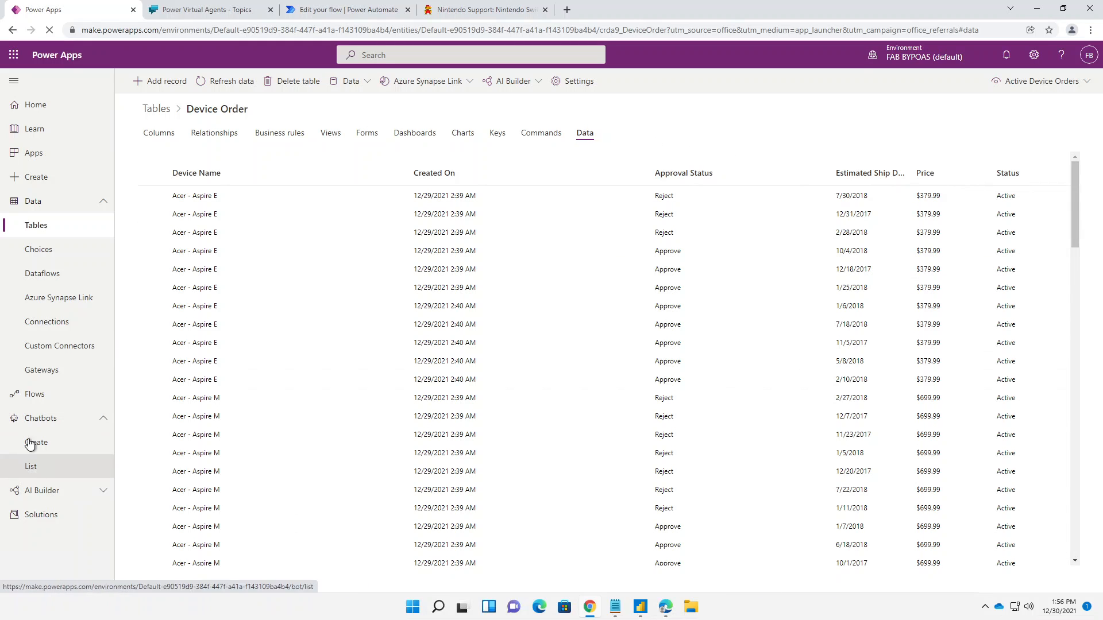
{"action": "left_click", "coordinate": [57, 272]}
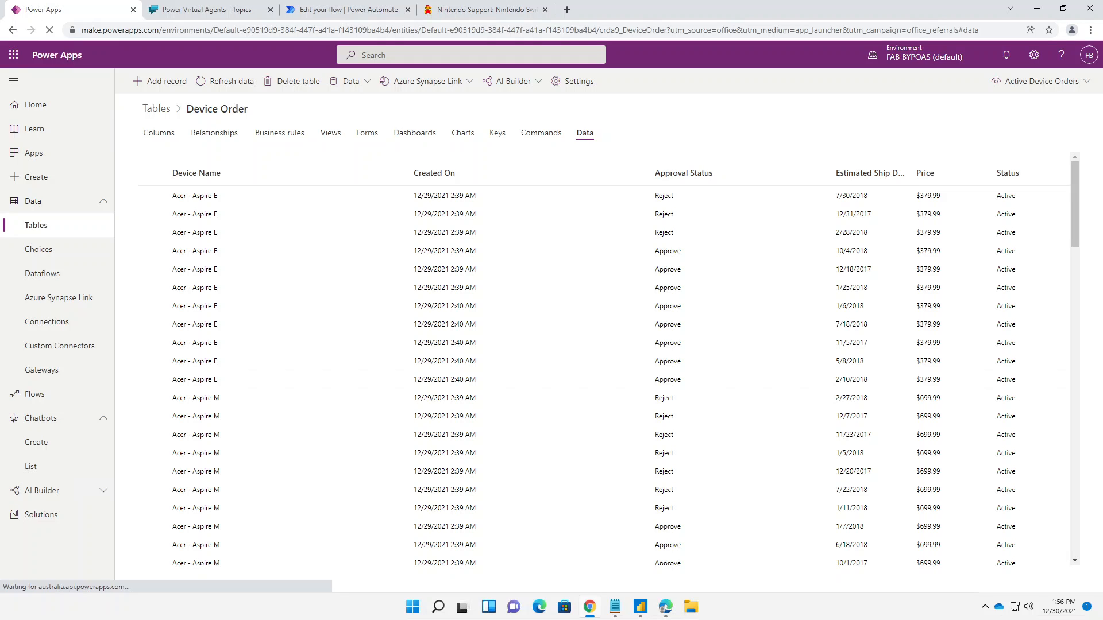
{"action": "left_click", "coordinate": [160, 131]}
{"action": "left_click", "coordinate": [581, 136]}
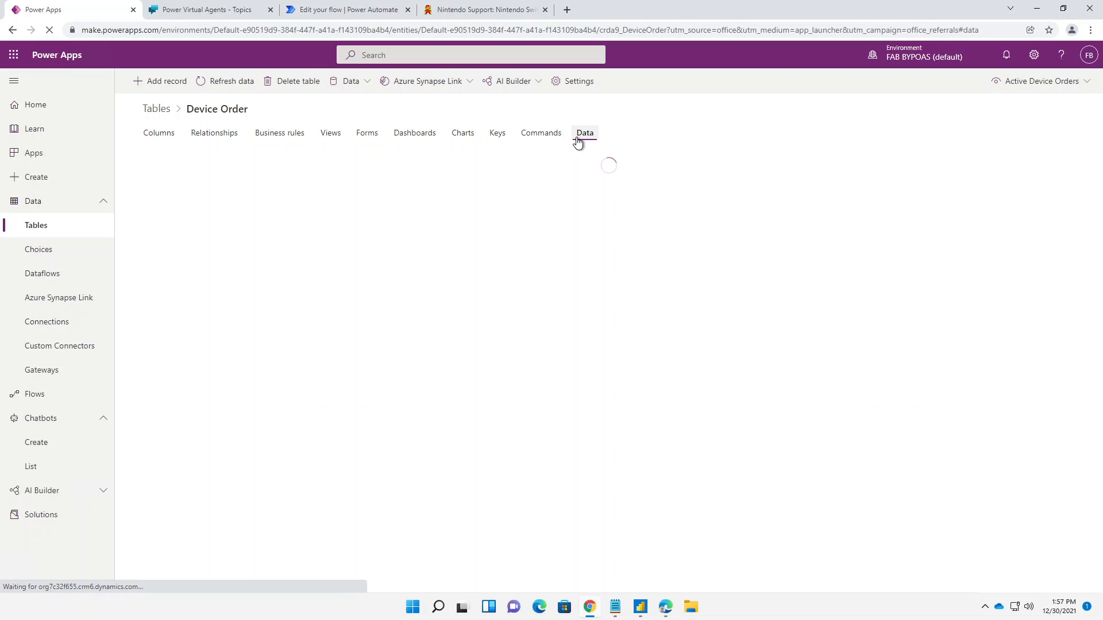
Step: Show all columns of the Device Order data and examine the Supplier Order ID column
{"action": "left_click", "coordinate": [1046, 81]}
{"action": "left_click", "coordinate": [992, 105]}
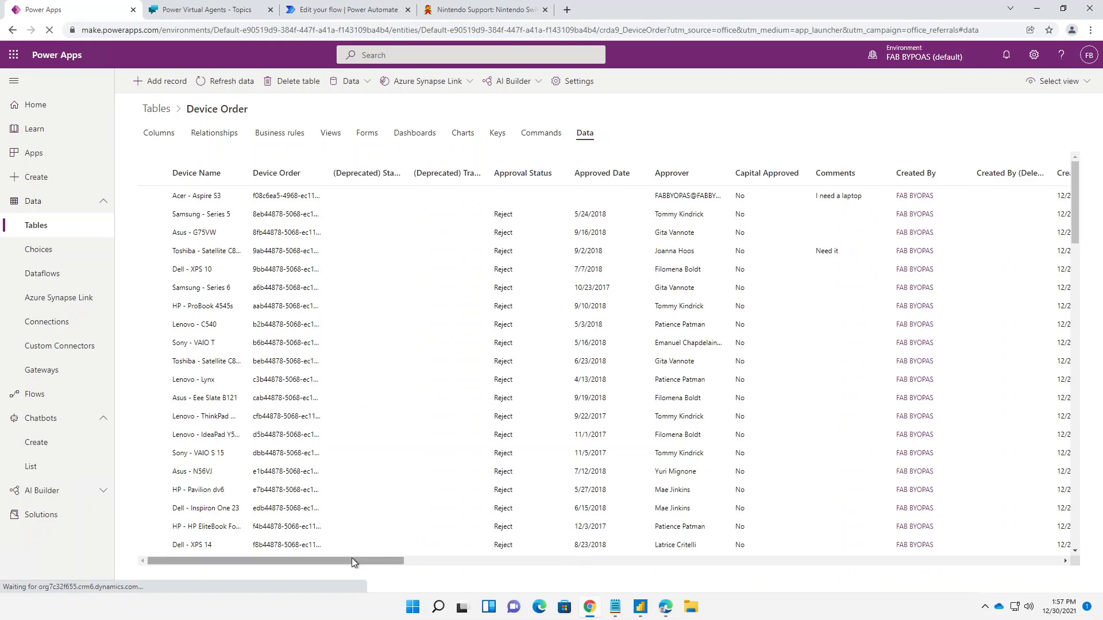
{"action": "left_click_drag", "start_coordinate": [353, 558], "coordinate": [1066, 610]}
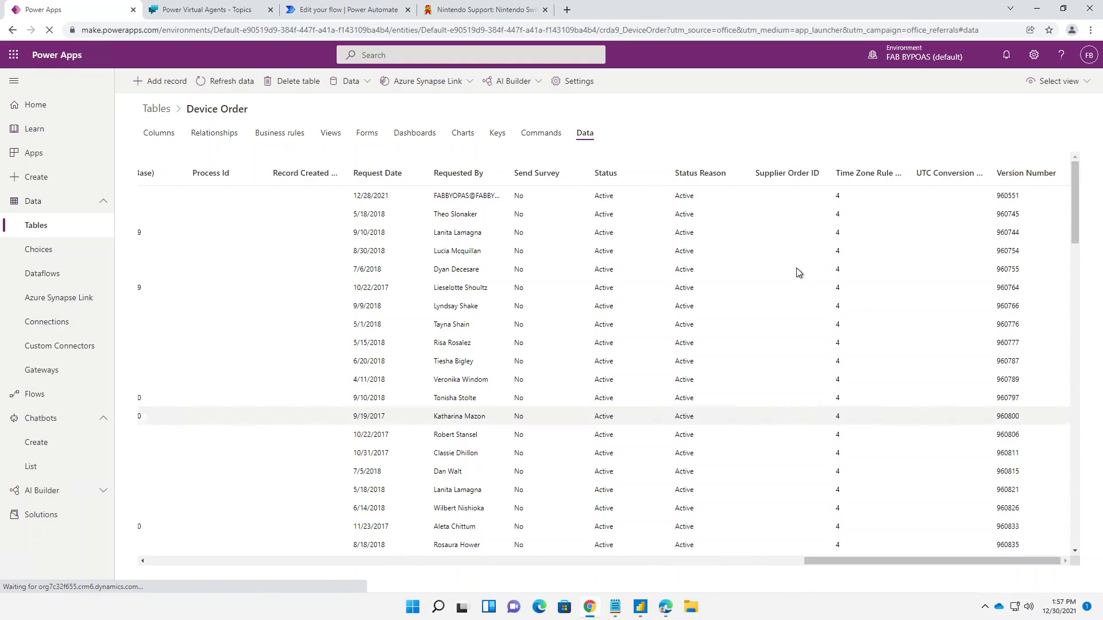
Step: Check the Supplier Order ID column through the remaining Device Order records, then launch the Device Ordering App
{"action": "scroll", "coordinate": [790, 288], "scroll_direction": "down", "scroll_amount": 10}
{"action": "scroll", "coordinate": [788, 415], "scroll_direction": "down", "scroll_amount": 10}
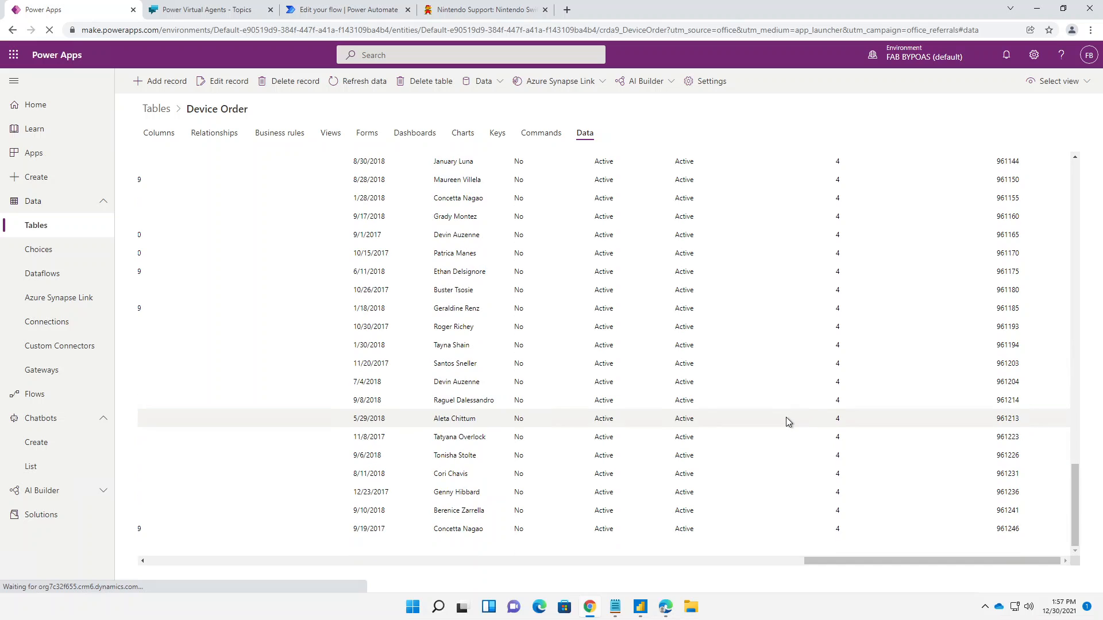
{"action": "left_click", "coordinate": [38, 153]}
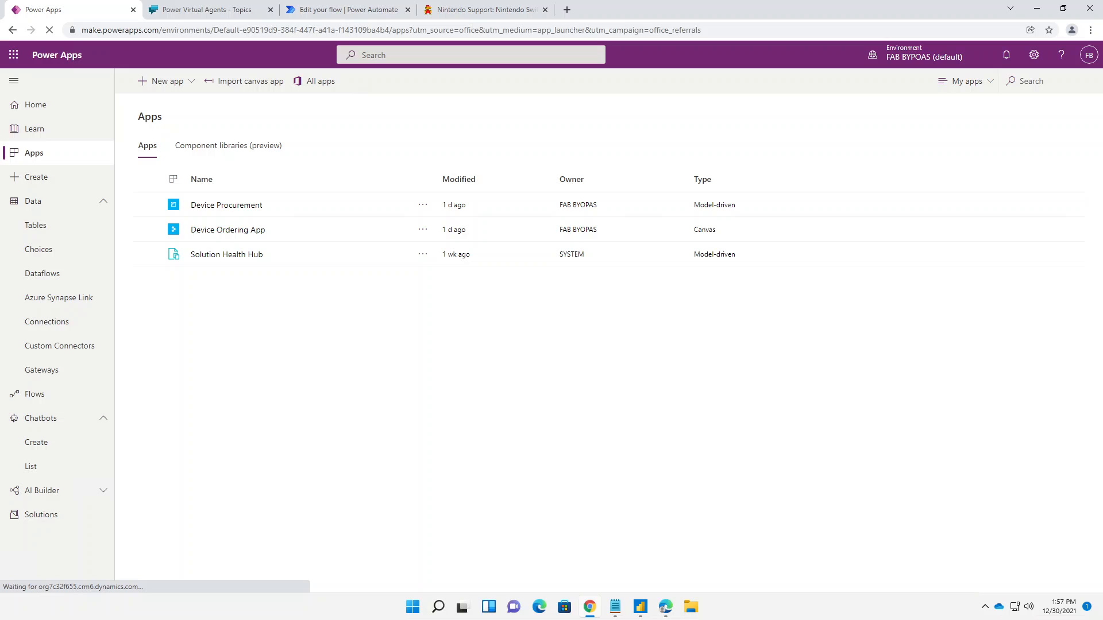
{"action": "left_click", "coordinate": [233, 232]}
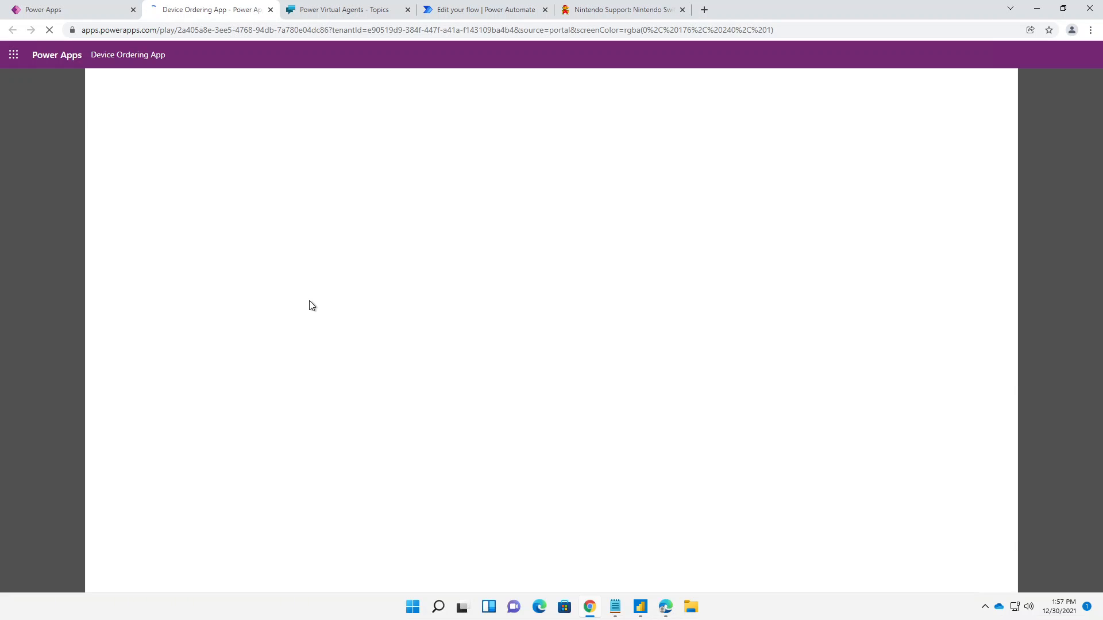
Step: Choose the Aspire M for comparison and submit a device request for it with the comment "Need the machine"
{"action": "left_click", "coordinate": [516, 520]}
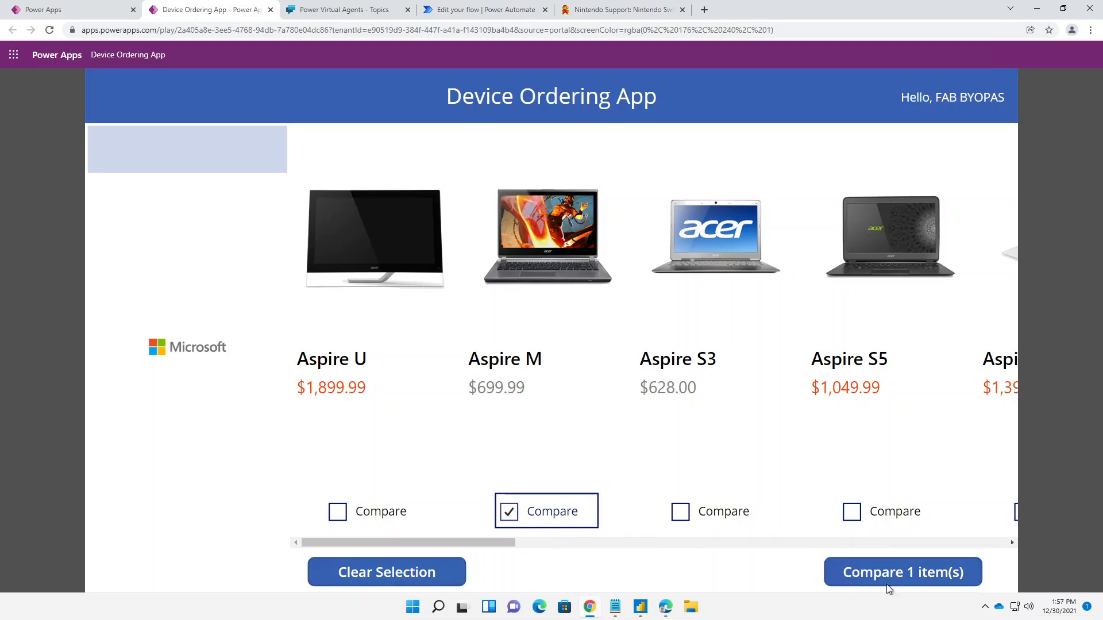
{"action": "left_click", "coordinate": [889, 586]}
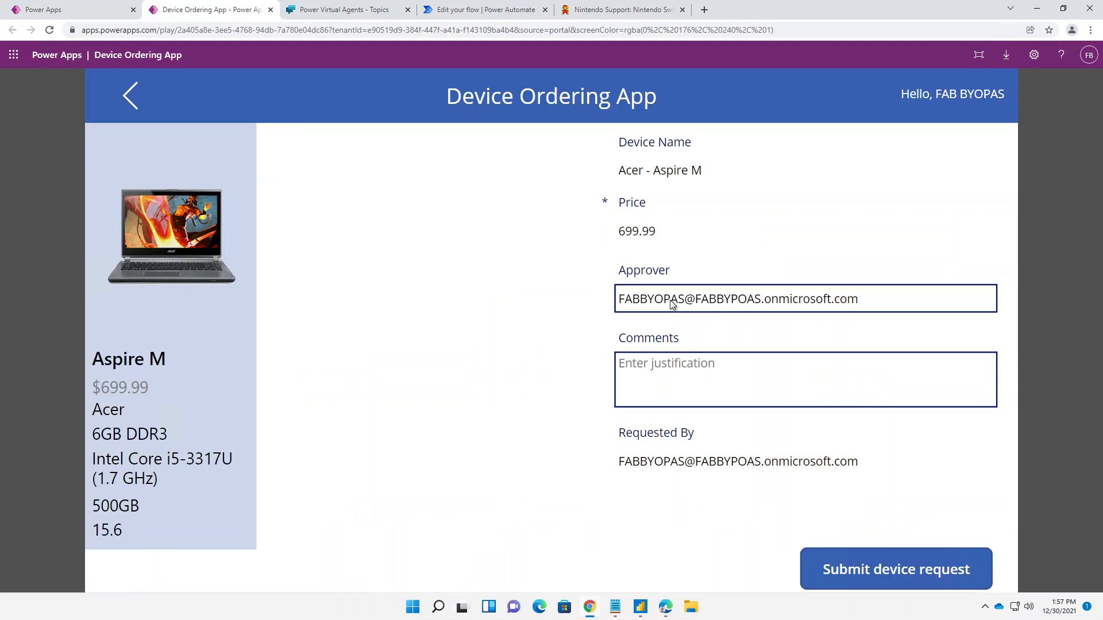
{"action": "left_click", "coordinate": [667, 387]}
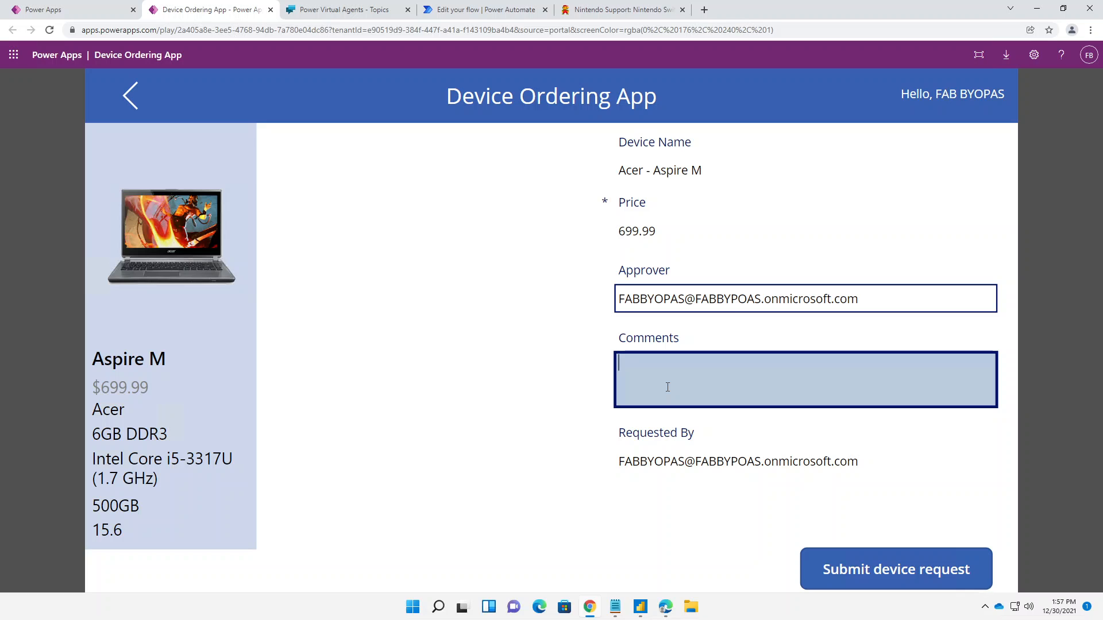
{"action": "type", "text": "Need the machine"}
{"action": "left_click", "coordinate": [885, 566]}
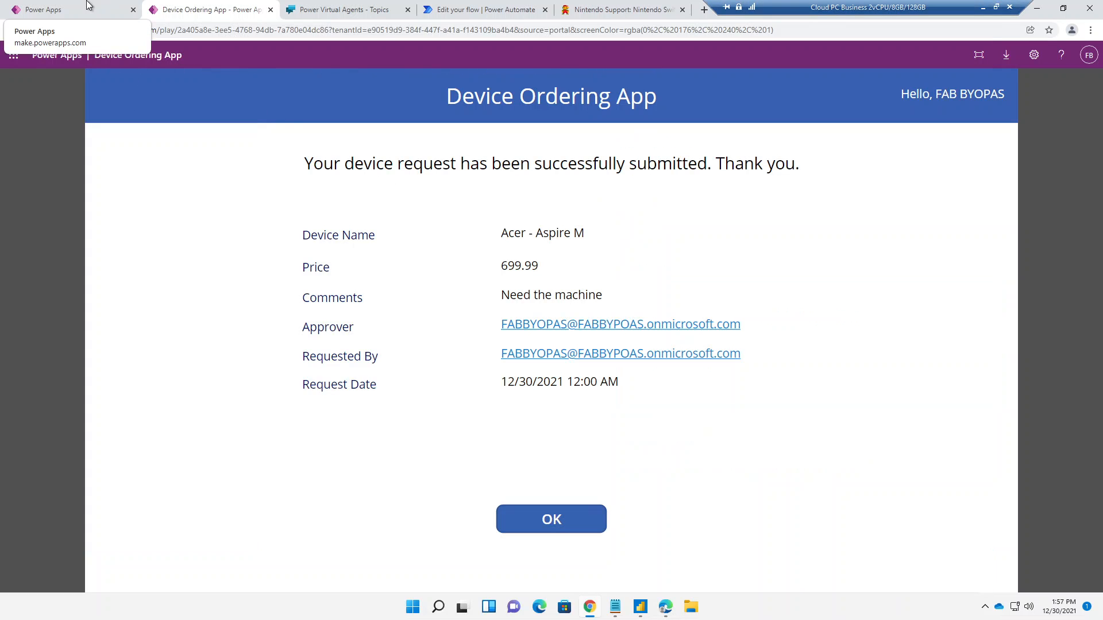
{"action": "left_click", "coordinate": [523, 514]}
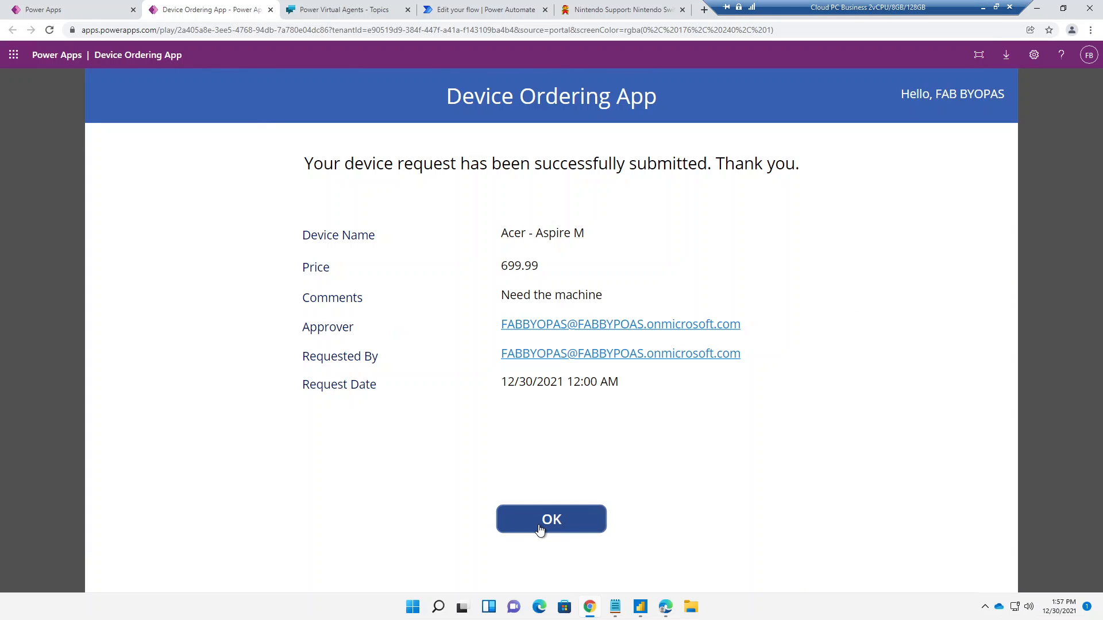
Step: Open the Device Procurement app and sort the active device orders by Created On from newer to older
{"action": "left_click", "coordinate": [56, 13]}
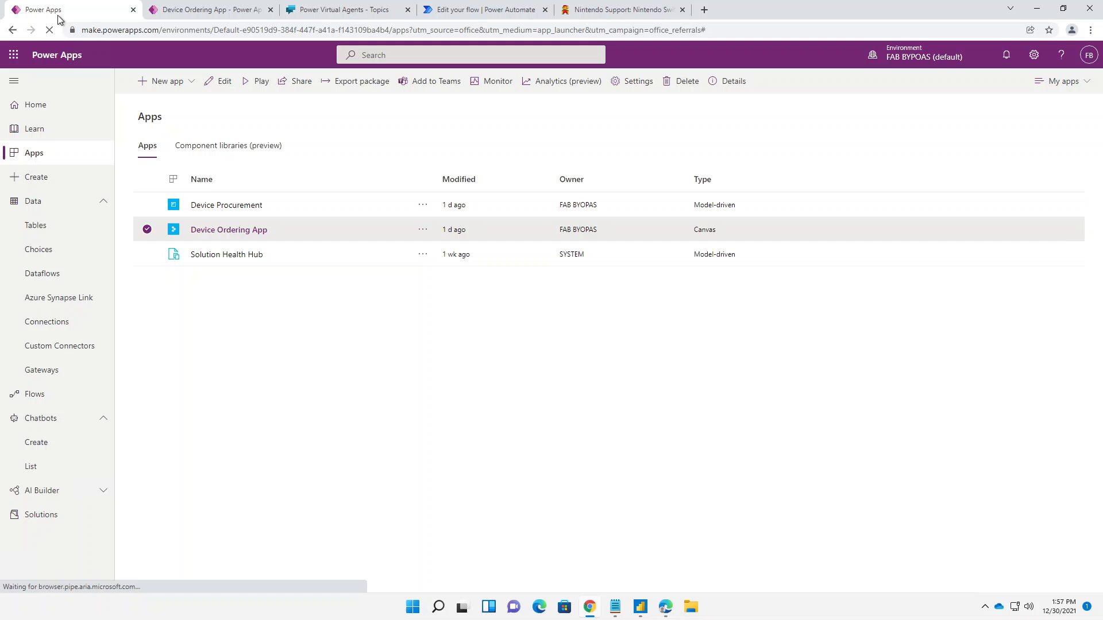
{"action": "left_click", "coordinate": [213, 205]}
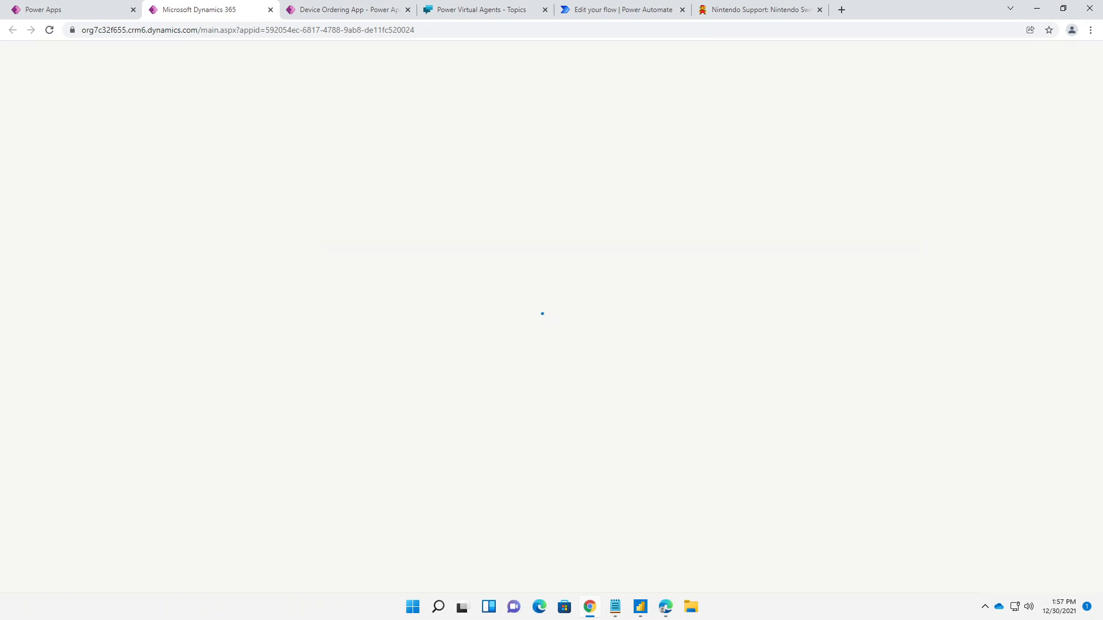
{"action": "mouse_move", "coordinate": [462, 606]}
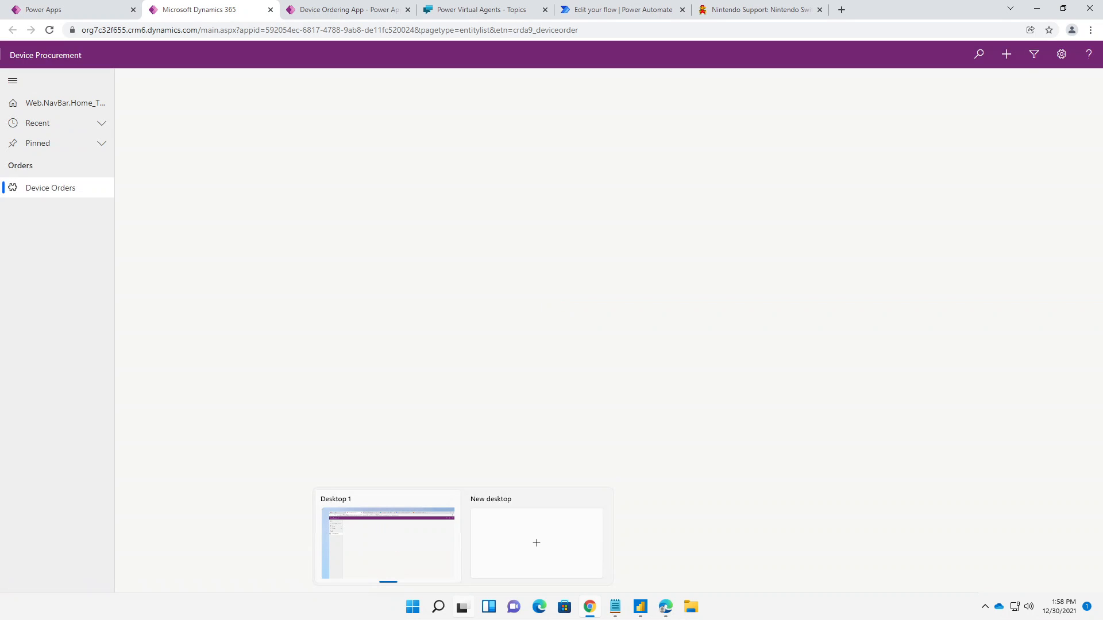
{"action": "left_click", "coordinate": [400, 286]}
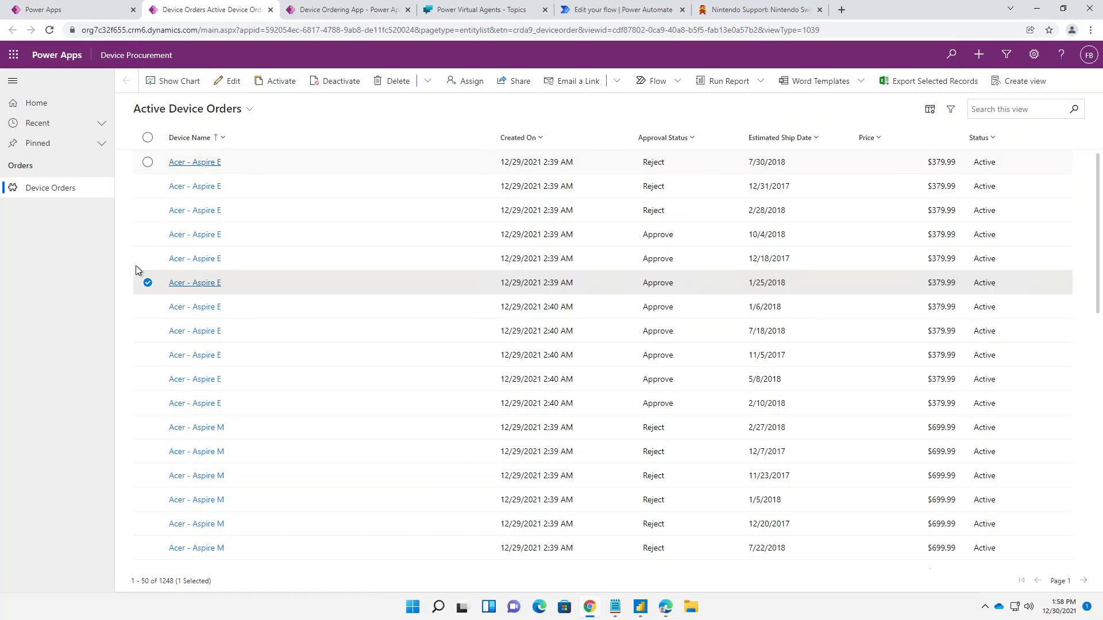
{"action": "left_click", "coordinate": [148, 282]}
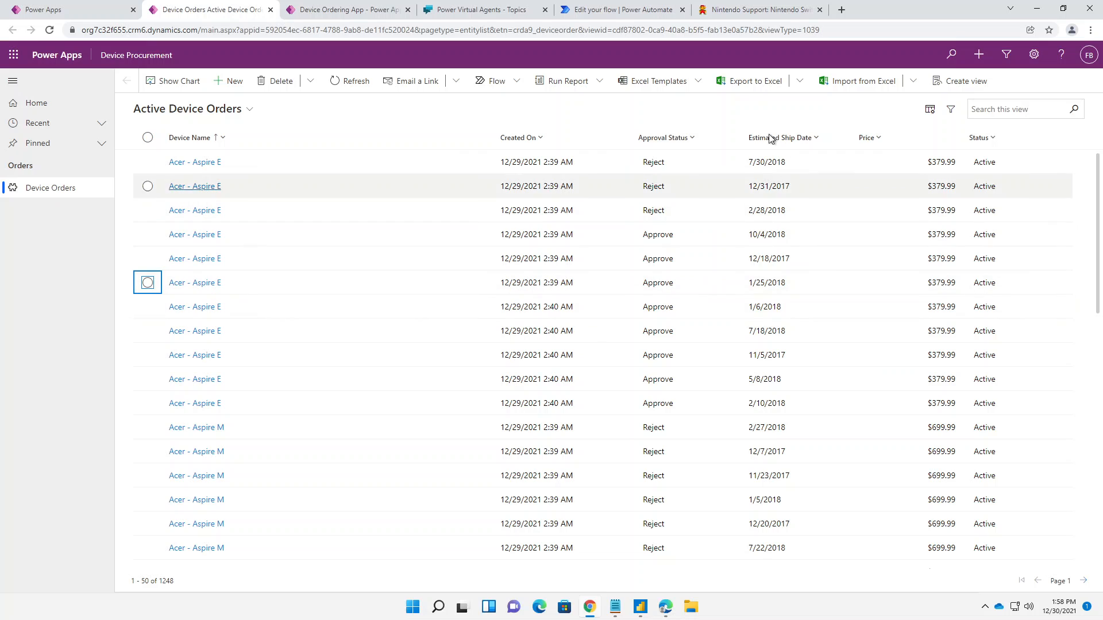
{"action": "left_click", "coordinate": [532, 142]}
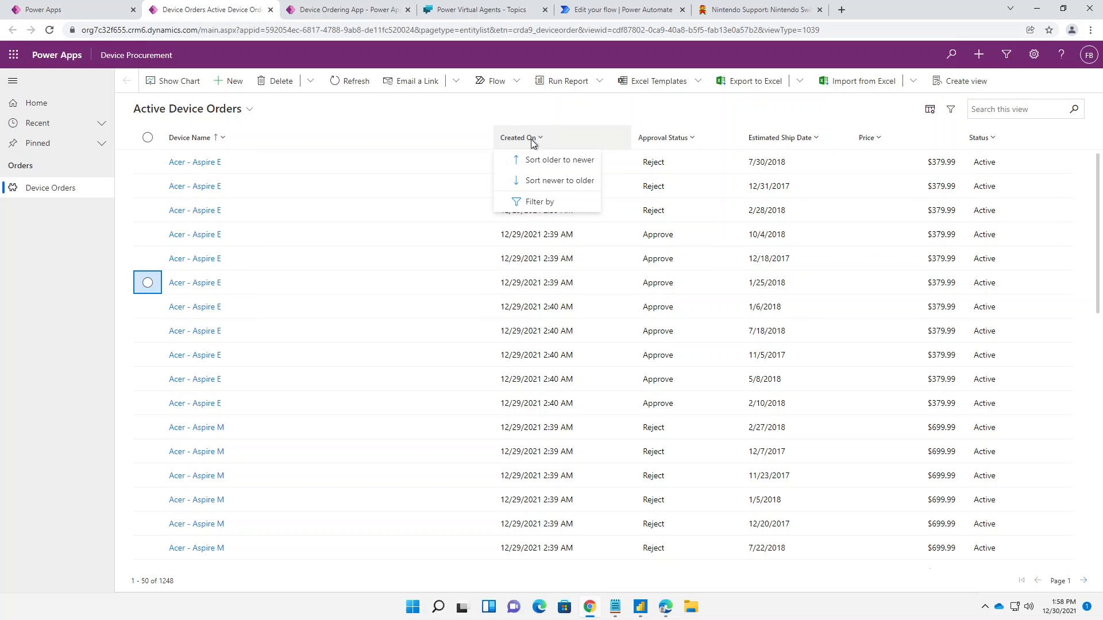
{"action": "left_click", "coordinate": [541, 181]}
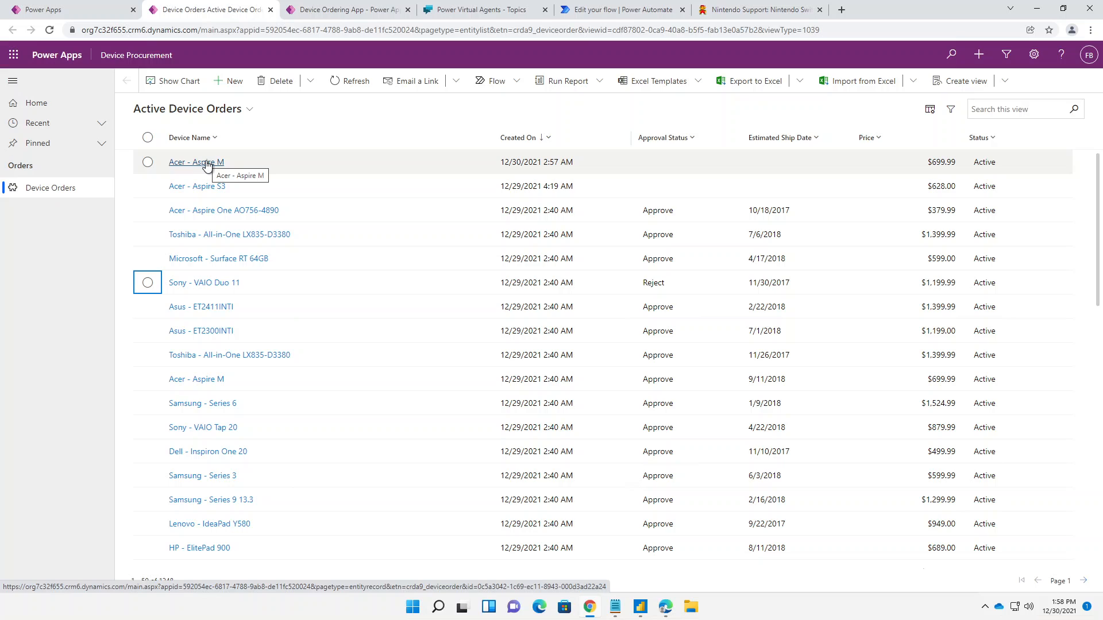
Step: Open the newest Acer - Aspire M order and advance its process from Device Requested to Place Order
{"action": "left_click", "coordinate": [207, 164]}
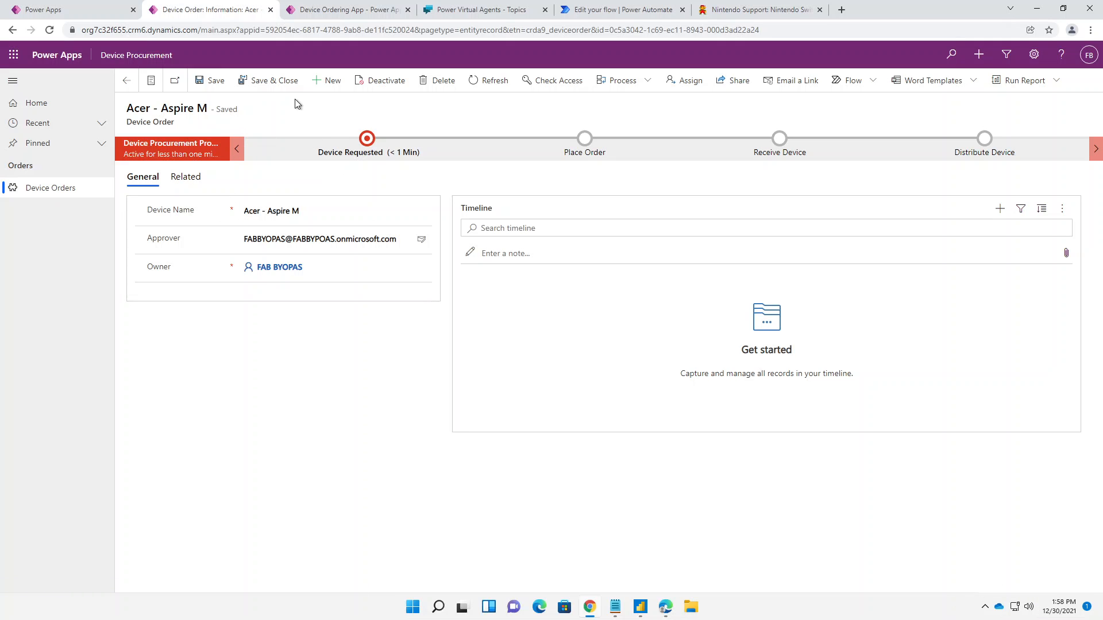
{"action": "left_click", "coordinate": [366, 152]}
{"action": "left_click", "coordinate": [397, 291]}
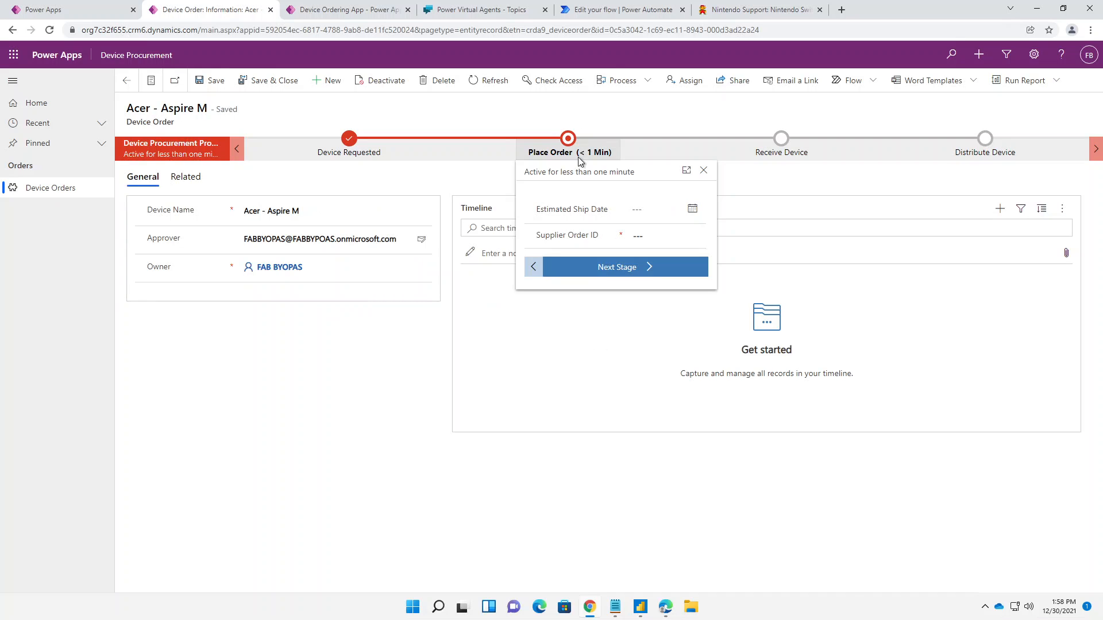
Step: Set the Estimated Ship Date to 1/19/2022, enter the supplier order ID, and advance the order to Receive Device
{"action": "left_click", "coordinate": [658, 216]}
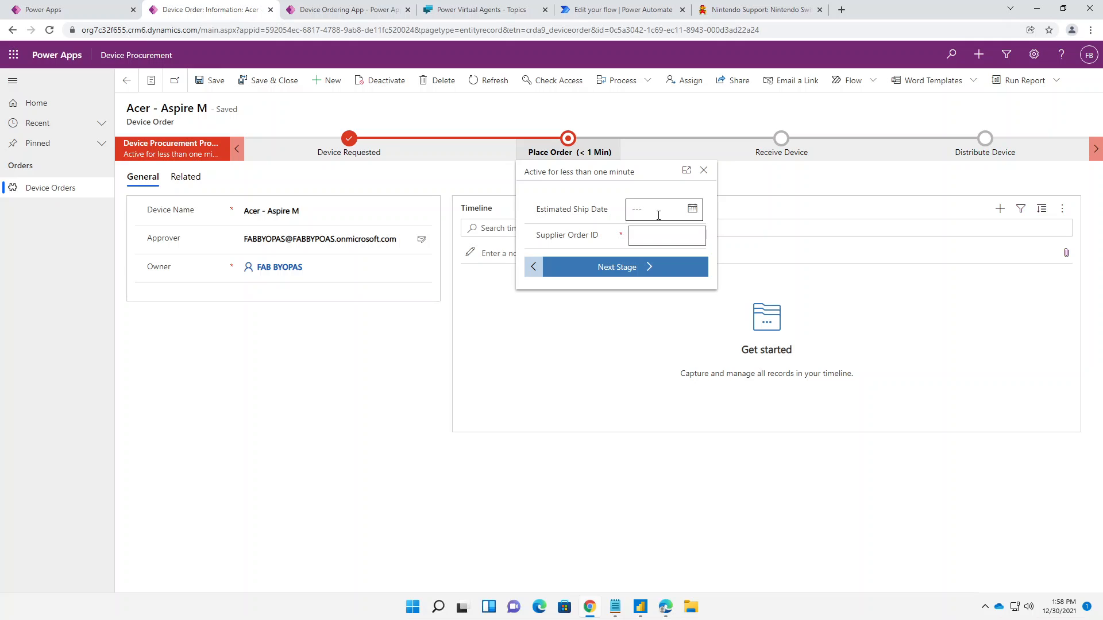
{"action": "left_click", "coordinate": [692, 209]}
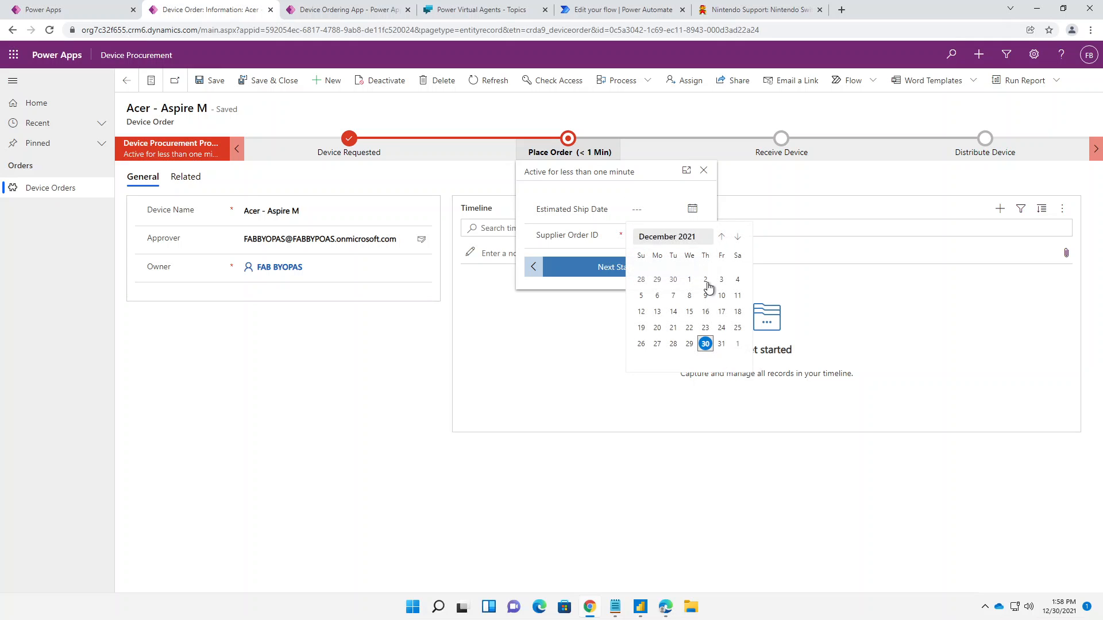
{"action": "left_click", "coordinate": [738, 236]}
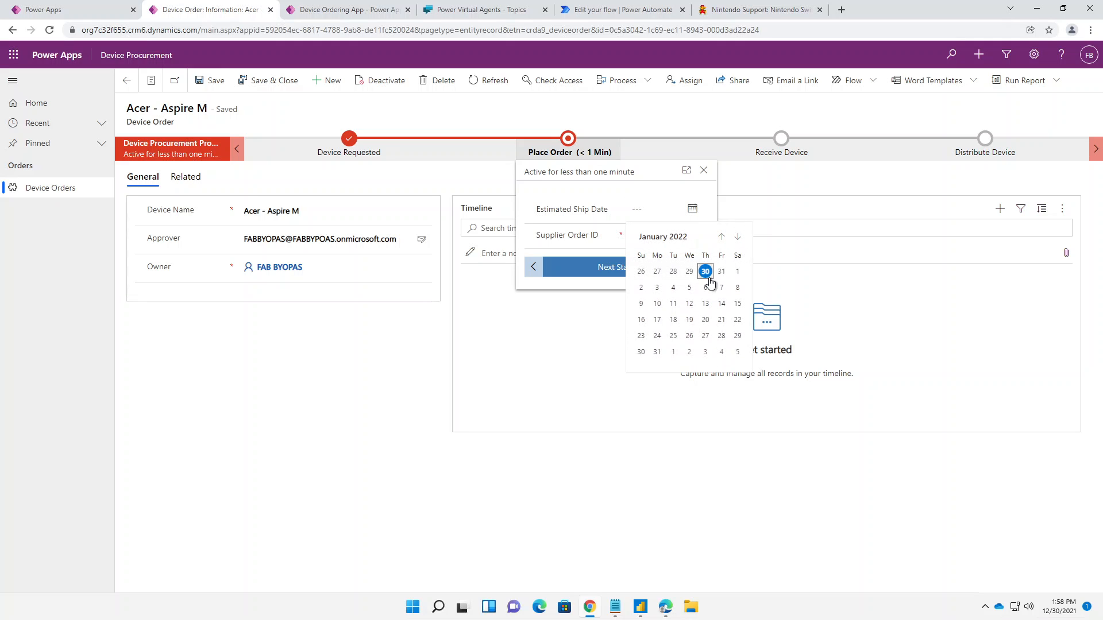
{"action": "left_click", "coordinate": [690, 327]}
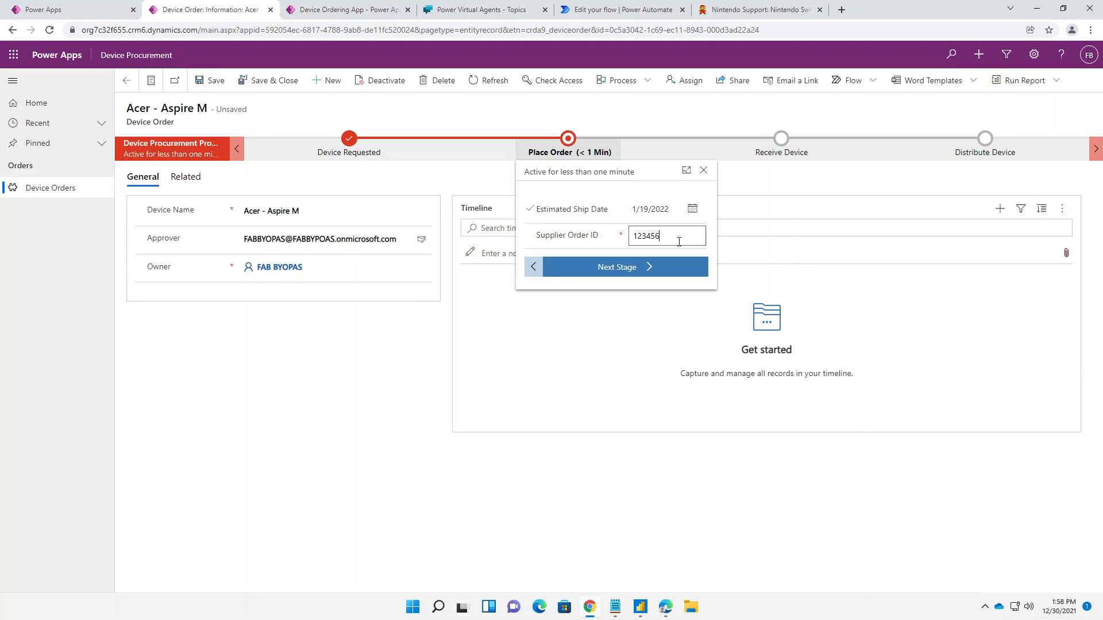
{"action": "left_click", "coordinate": [661, 267]}
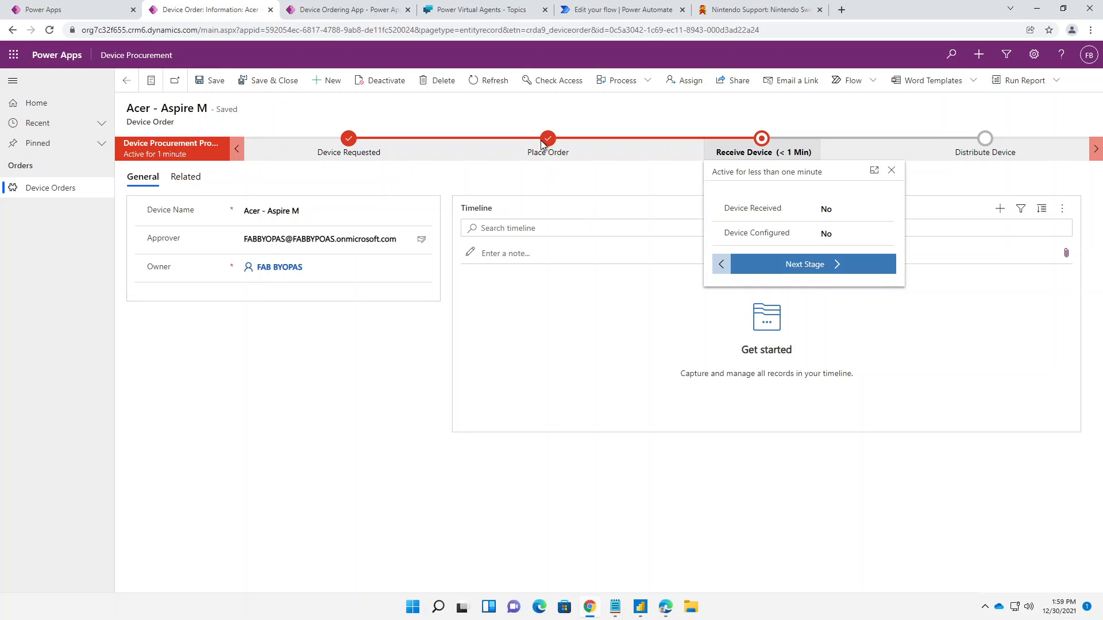
Step: Switch to Power Virtual Agents, open the test chat for the Order Status topic, and ask "Where is my order?"
{"action": "left_click", "coordinate": [481, 10]}
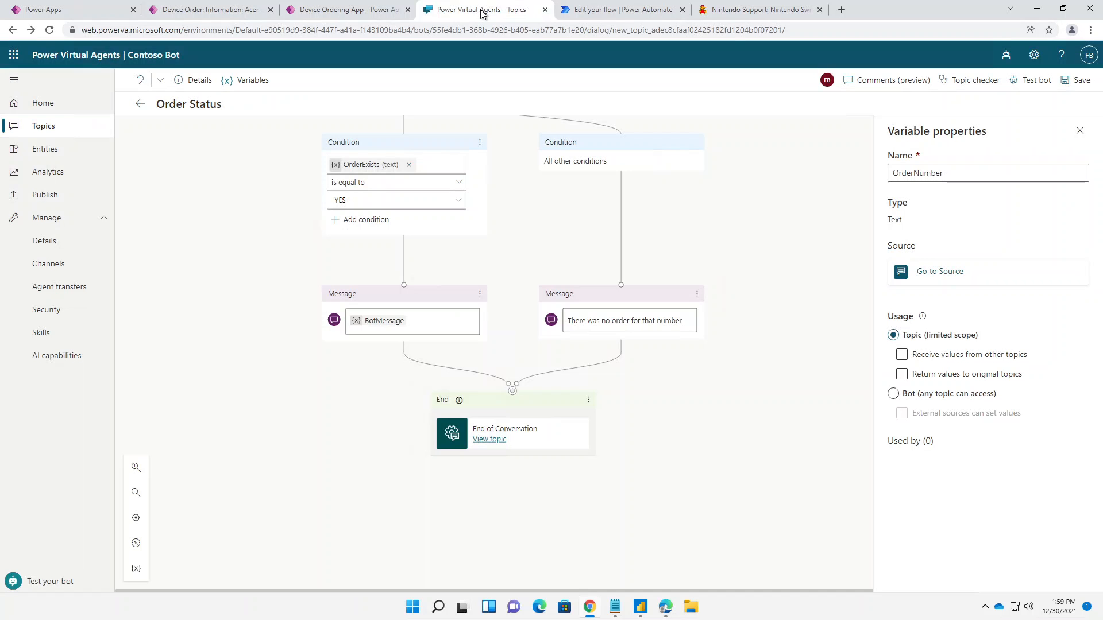
{"action": "left_click", "coordinate": [52, 581]}
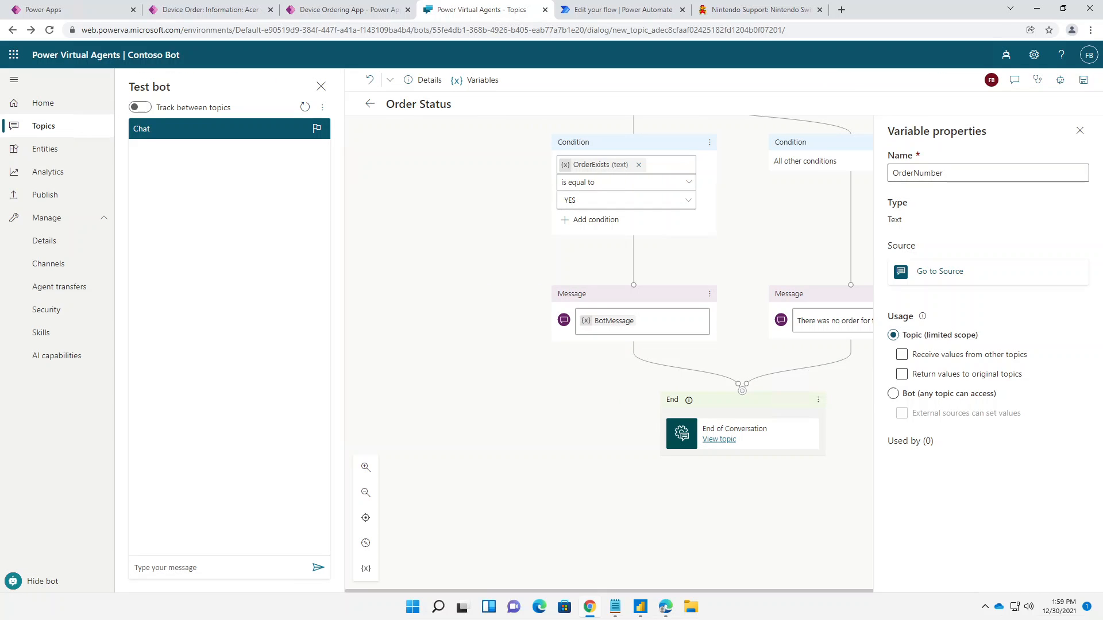
{"action": "left_click", "coordinate": [190, 567]}
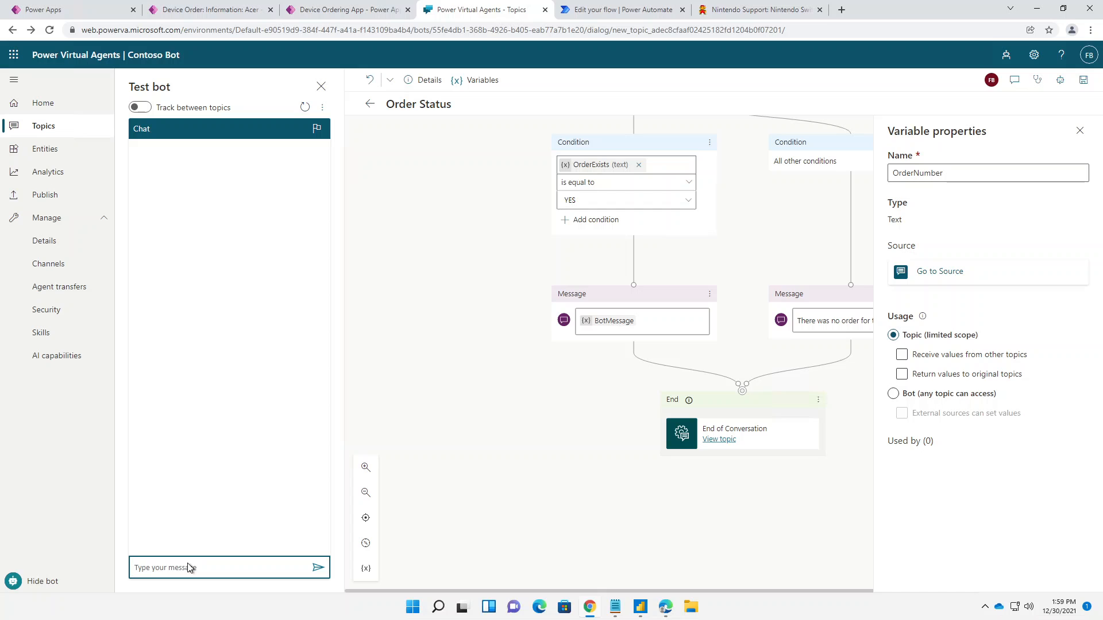
{"action": "type", "text": "Where is my order?"}
{"action": "key", "text": "Return"}
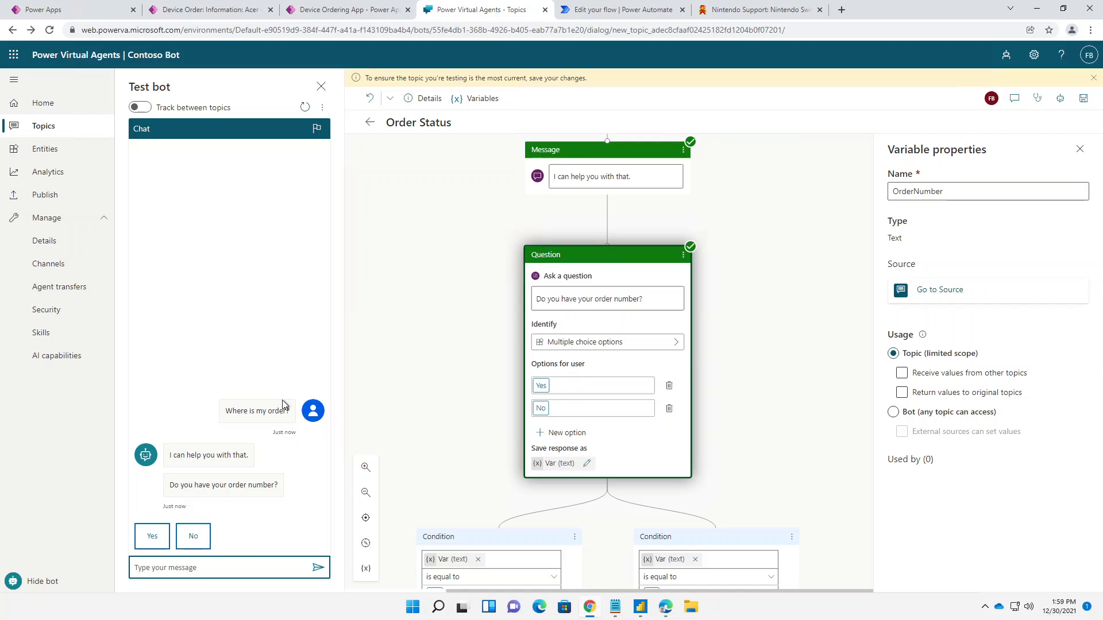
Step: Restart the test chat with tracking between topics enabled, send "Hey", and stay on the page to keep the unsaved changes
{"action": "left_click", "coordinate": [305, 108]}
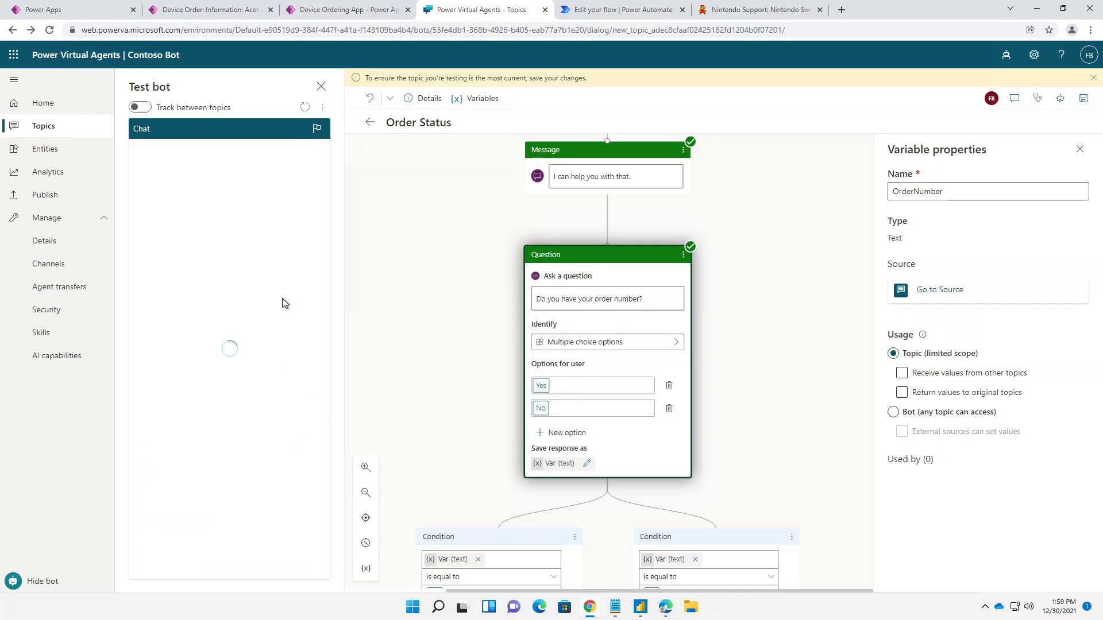
{"action": "left_click", "coordinate": [140, 107]}
{"action": "left_click", "coordinate": [206, 567]}
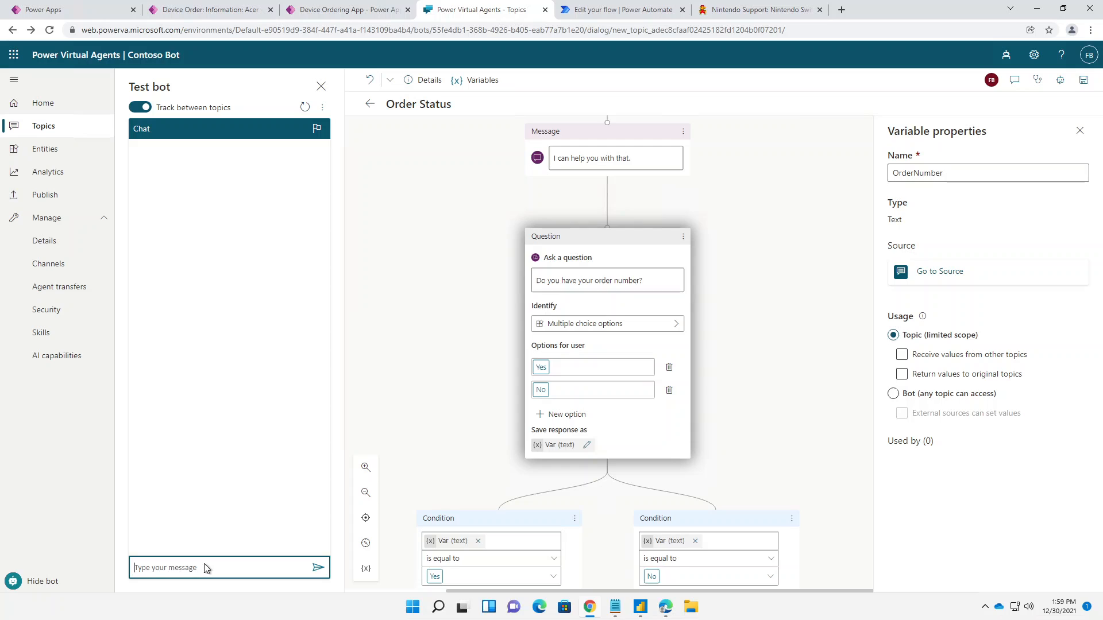
{"action": "type", "text": "Hey"}
{"action": "key", "text": "Return"}
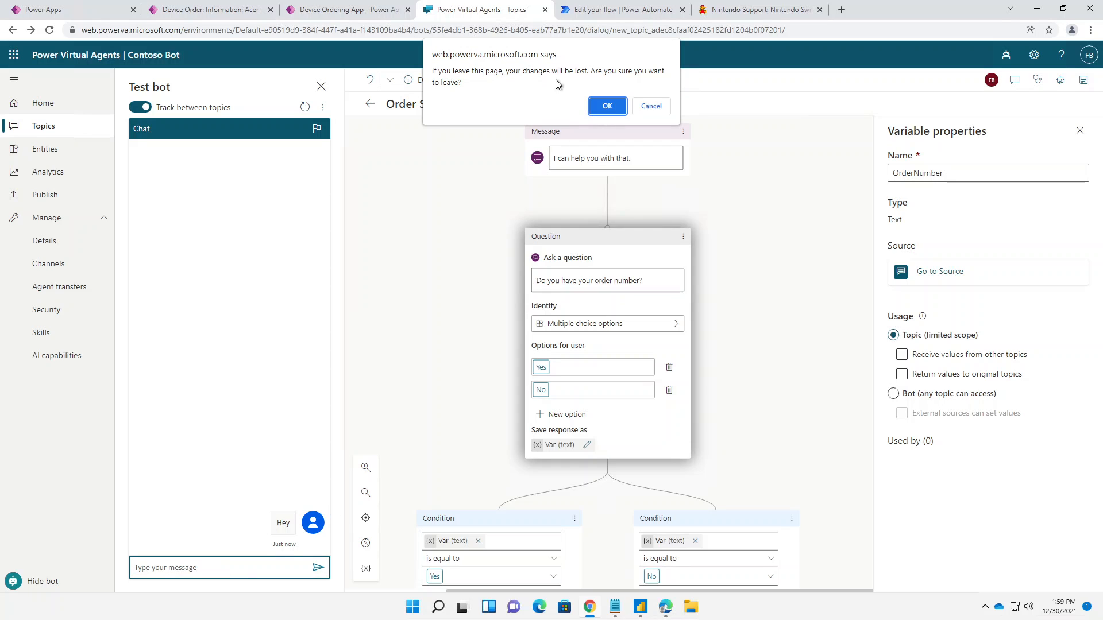
{"action": "left_click", "coordinate": [652, 107]}
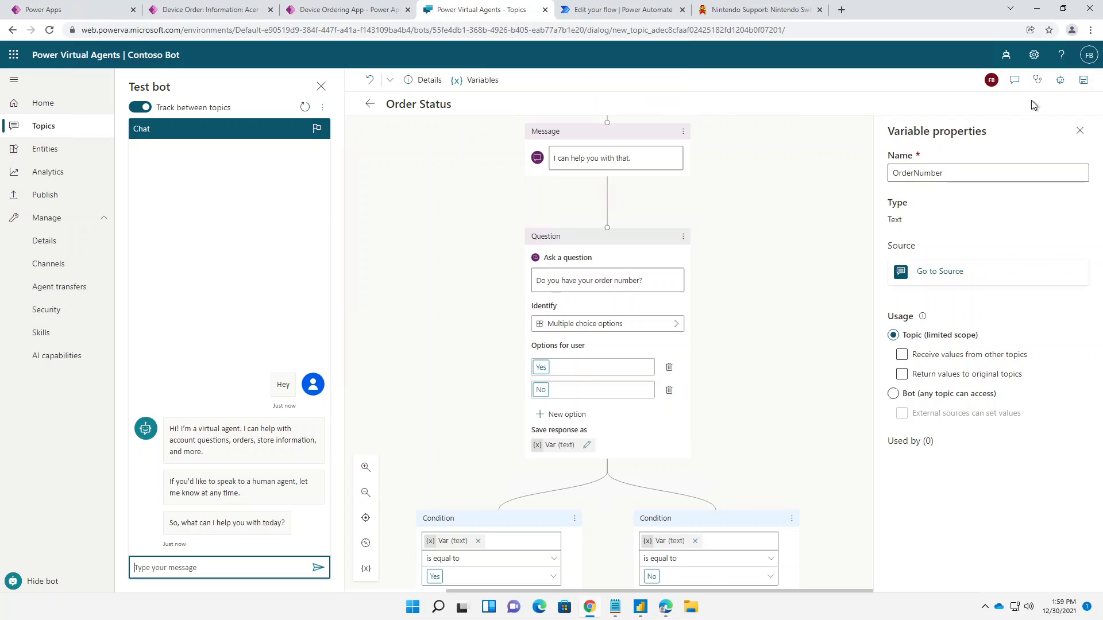
Step: Save the Order Status topic and start a new test conversation with "Hey there"
{"action": "left_click", "coordinate": [1083, 80]}
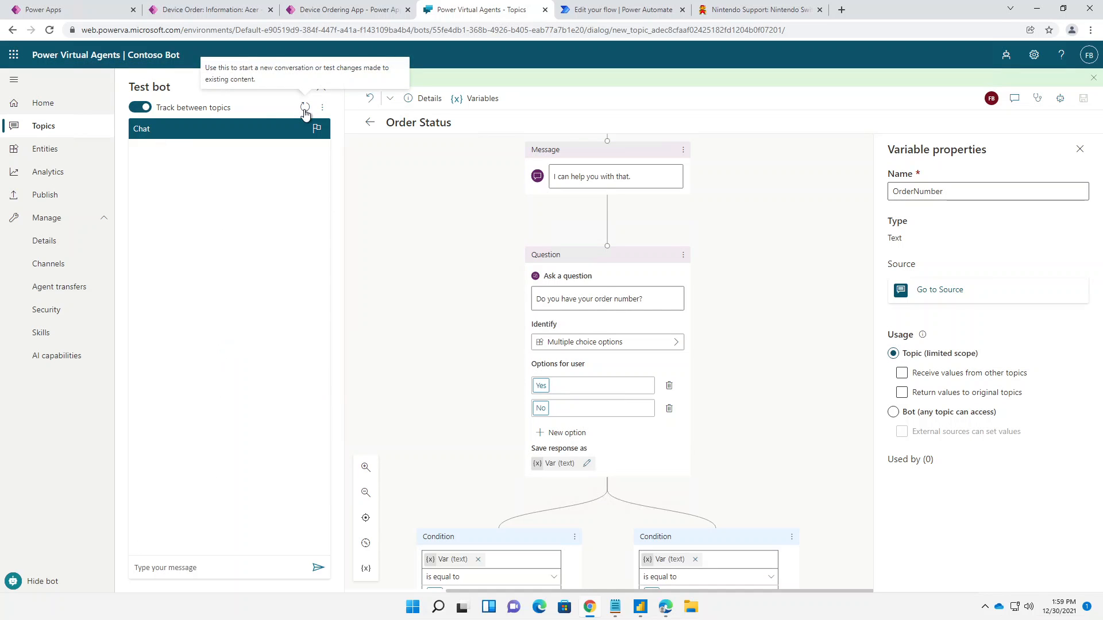
{"action": "left_click", "coordinate": [184, 569]}
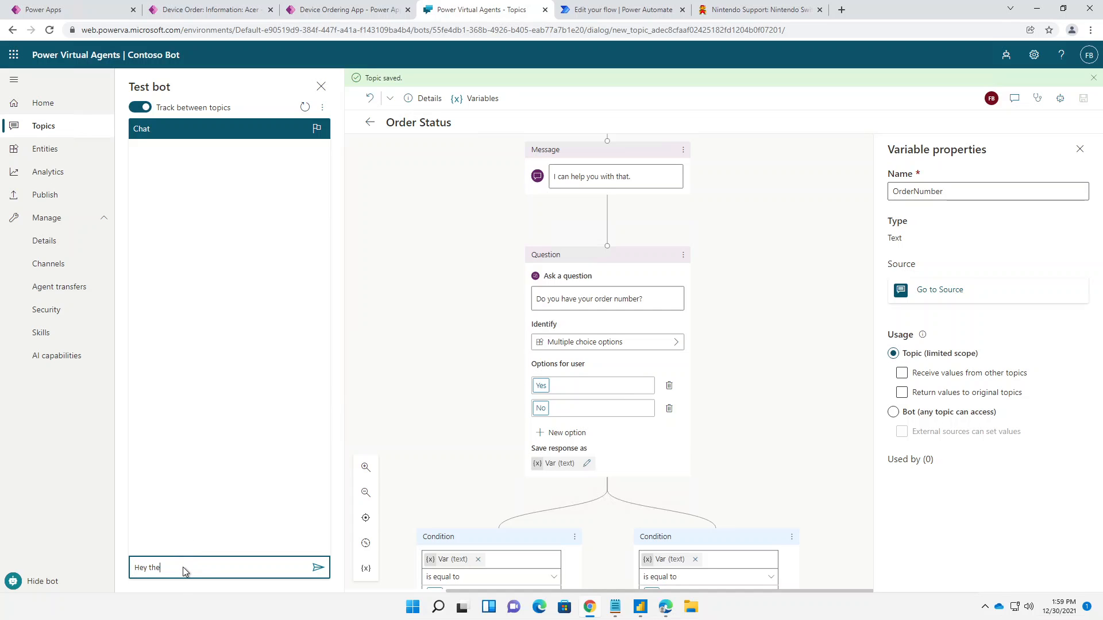
{"action": "type", "text": "re"}
{"action": "key", "text": "Return"}
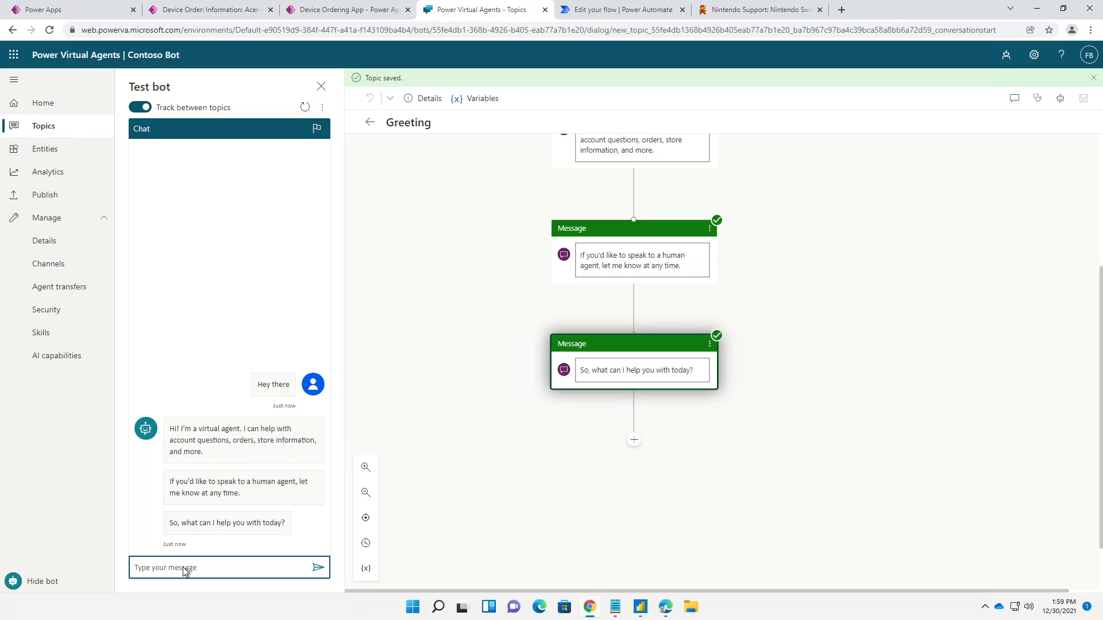
Step: Ask the bot "Order?" and answer Yes to having an order number
{"action": "type", "text": "Order?"}
{"action": "key", "text": "Return"}
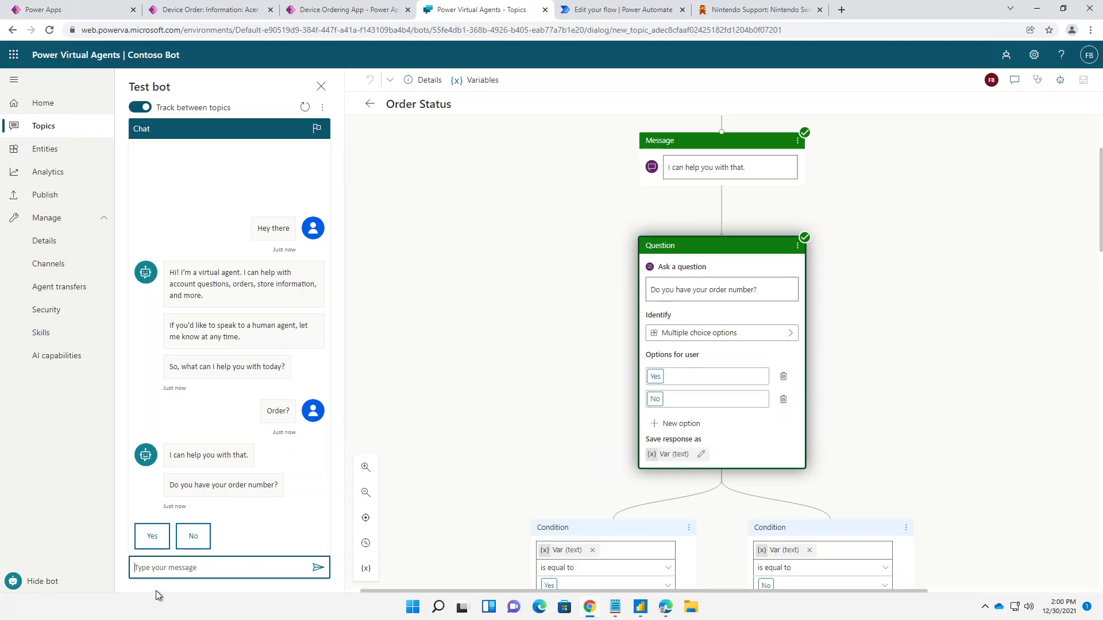
{"action": "left_click", "coordinate": [151, 537]}
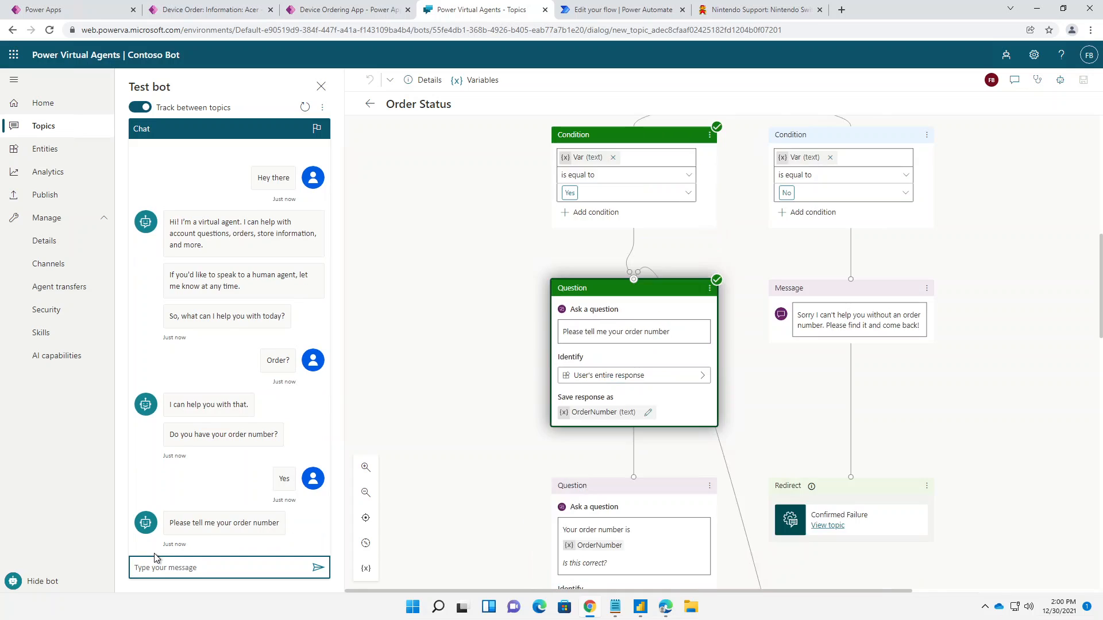
Step: Give the bot an order number, reject it with No, then supply the correct order number and confirm it with Yes
{"action": "type", "text": "99999"}
{"action": "key", "text": "Return"}
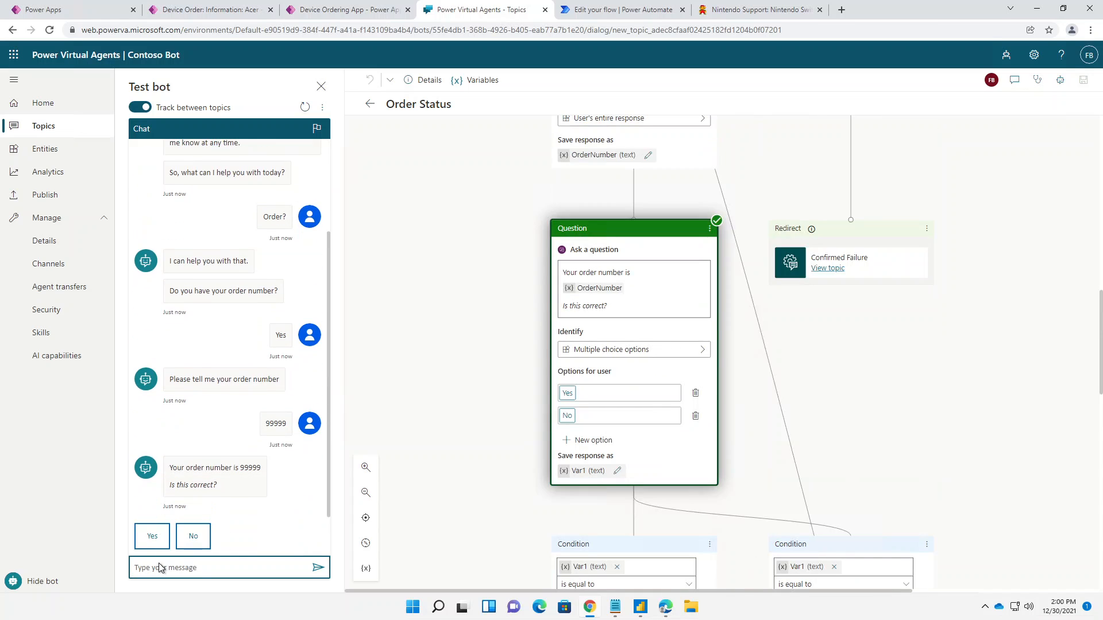
{"action": "left_click", "coordinate": [194, 542]}
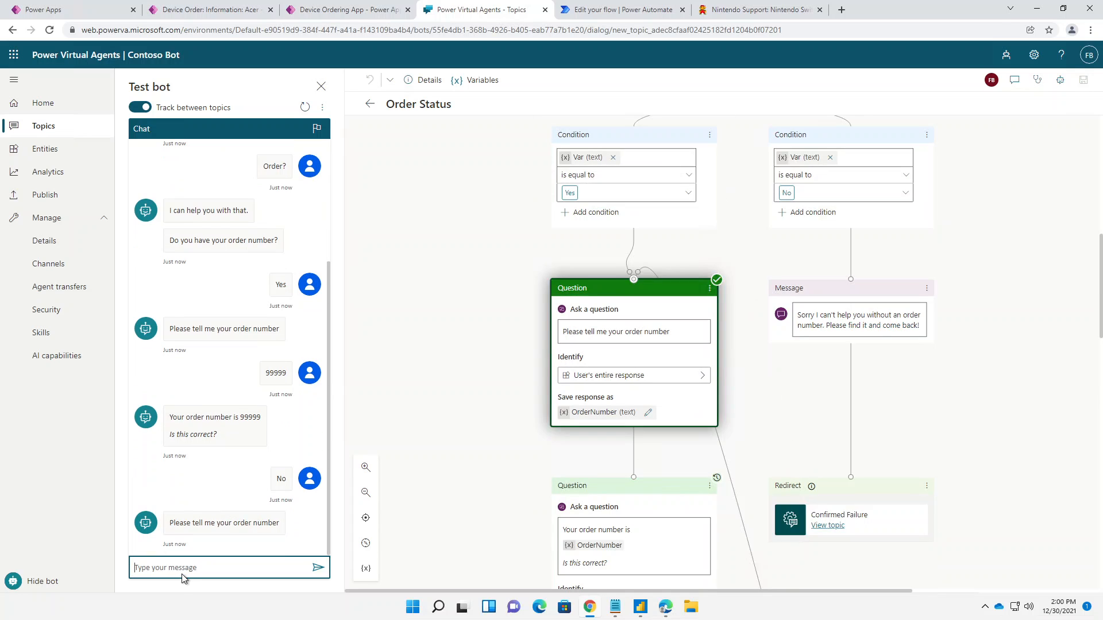
{"action": "type", "text": "123456"}
{"action": "key", "text": "Return"}
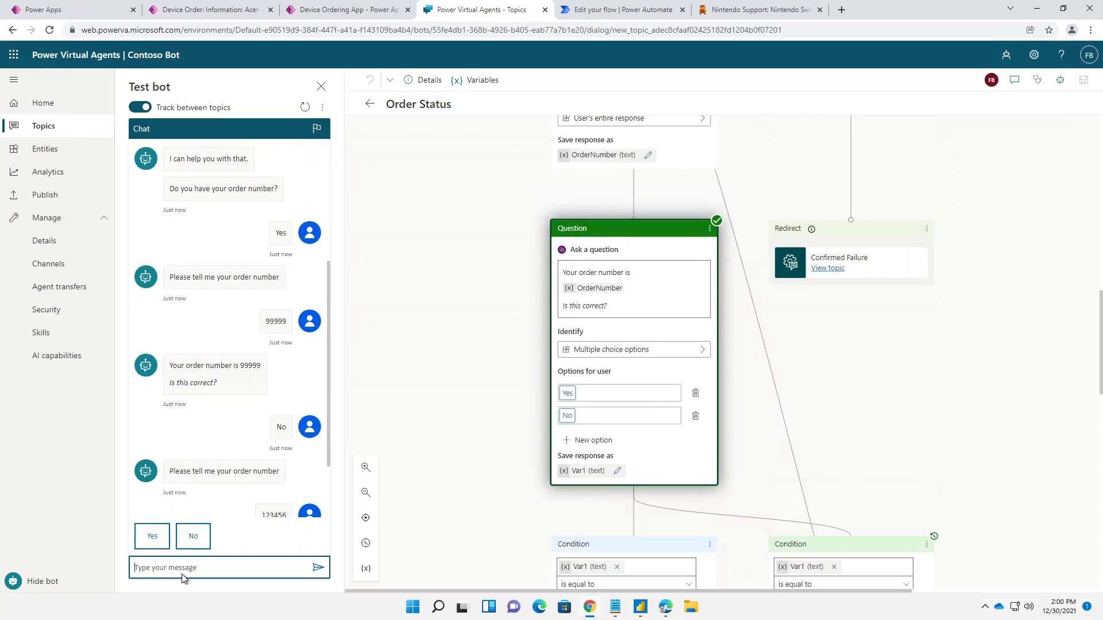
{"action": "left_click", "coordinate": [152, 536]}
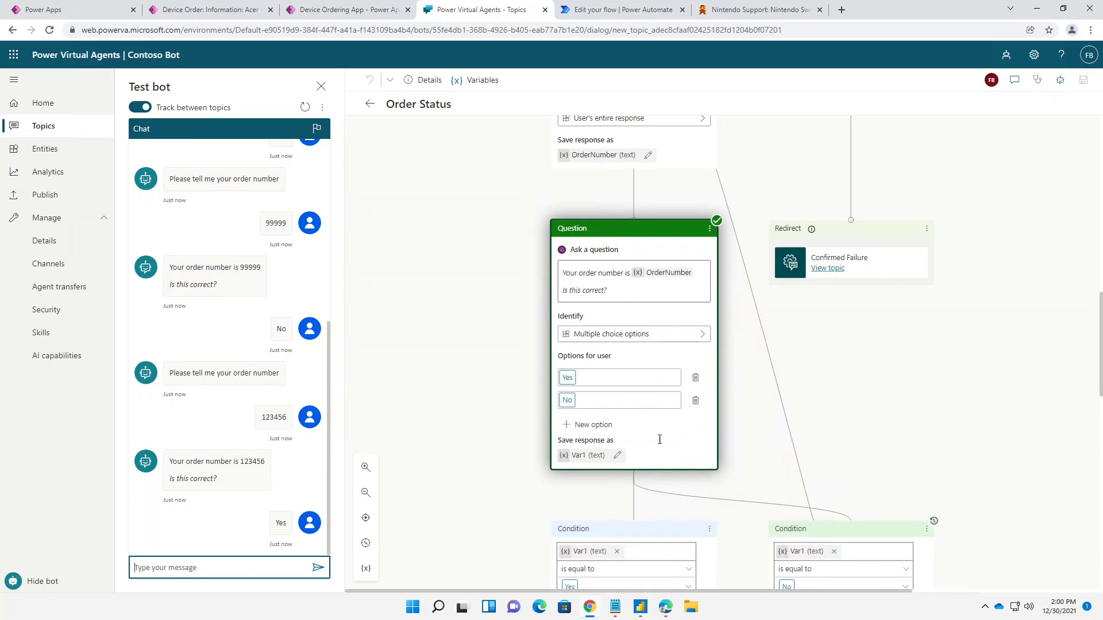
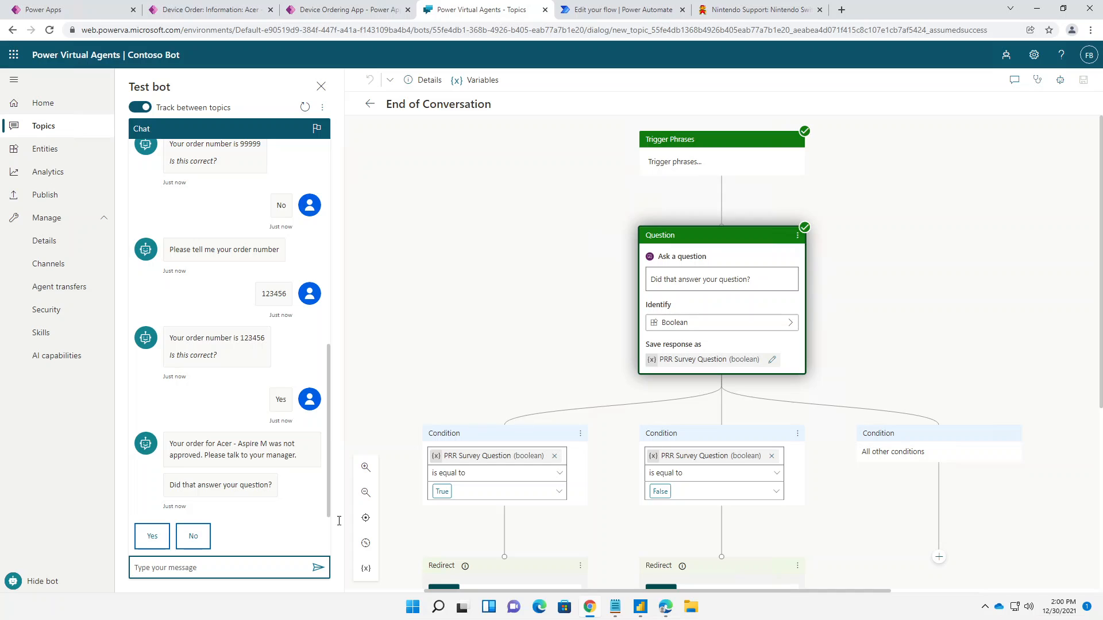
Step: View the topic variable values for End of Conversation and return to the Order Status topic's setup page
{"action": "left_click", "coordinate": [366, 569]}
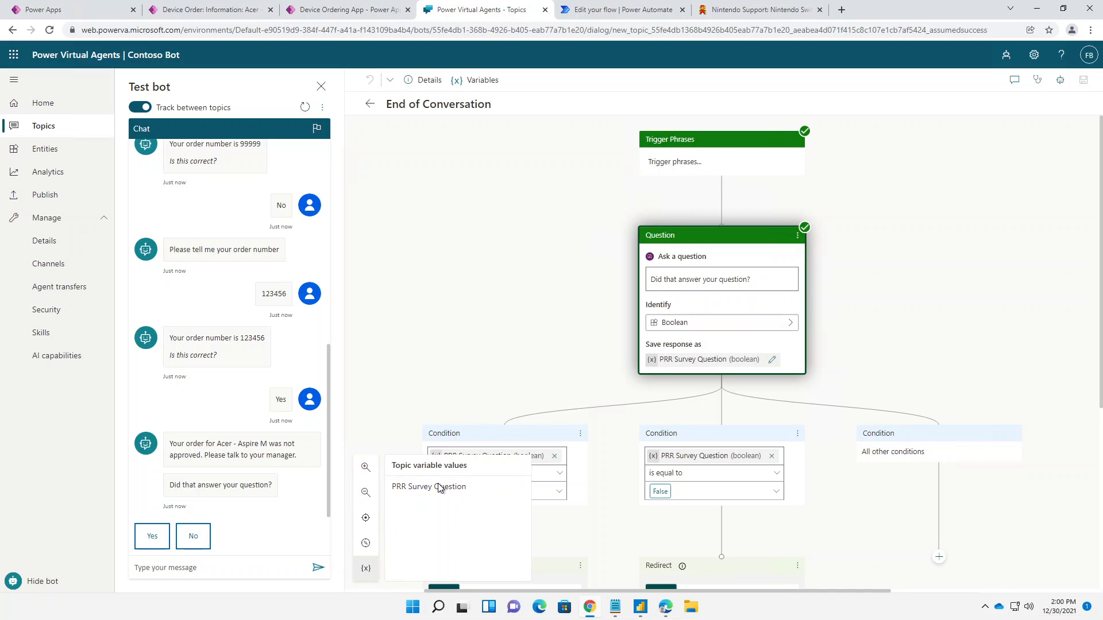
{"action": "left_click", "coordinate": [463, 389]}
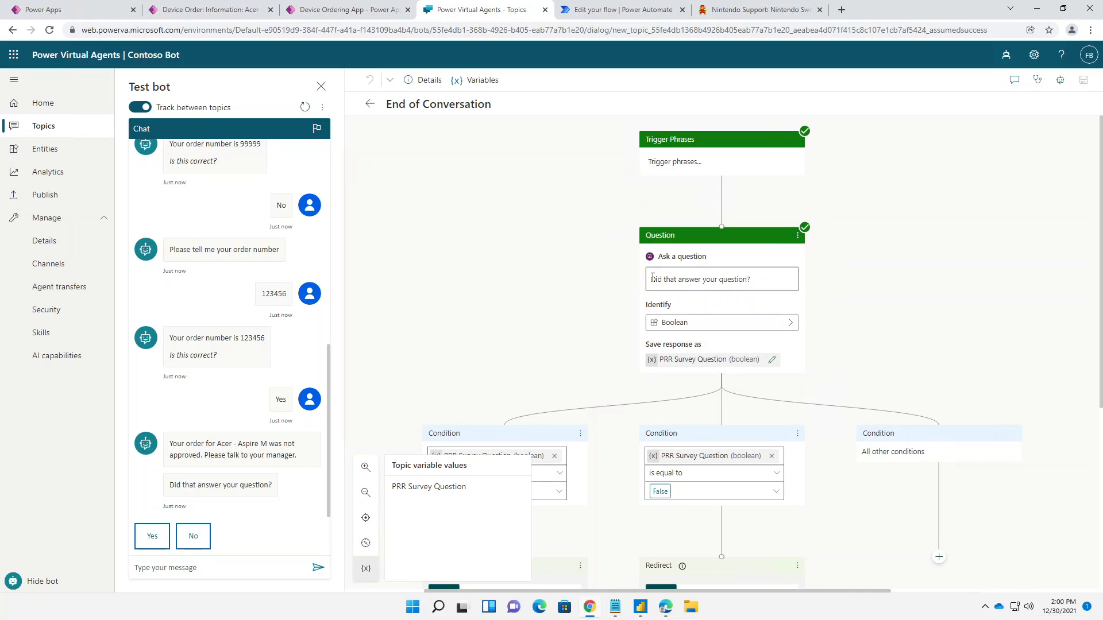
{"action": "left_click", "coordinate": [371, 105]}
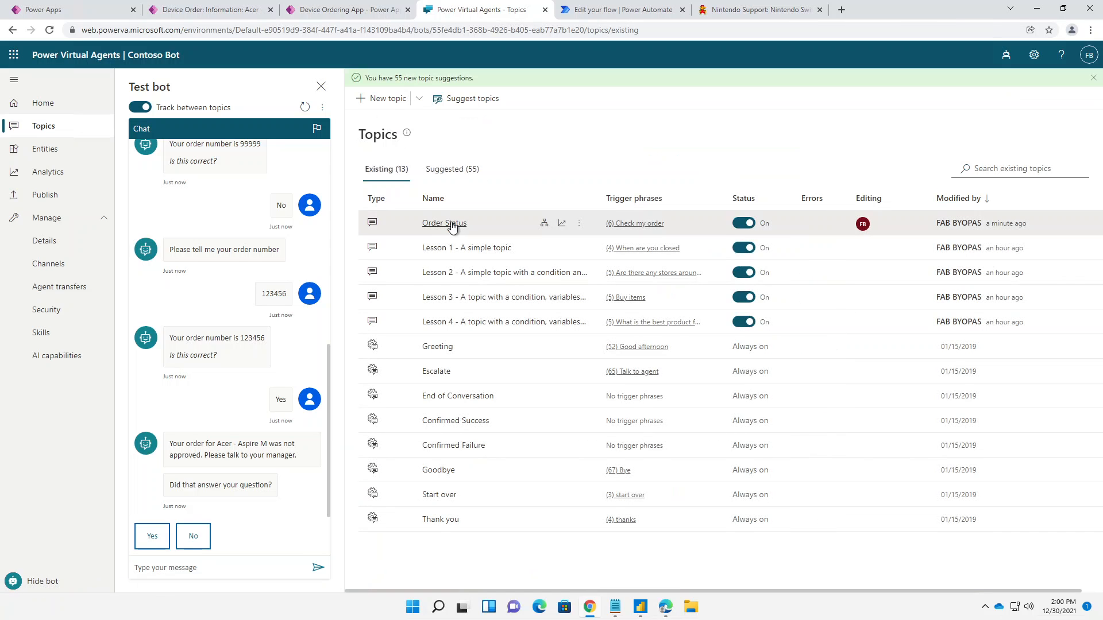
{"action": "left_click", "coordinate": [451, 224]}
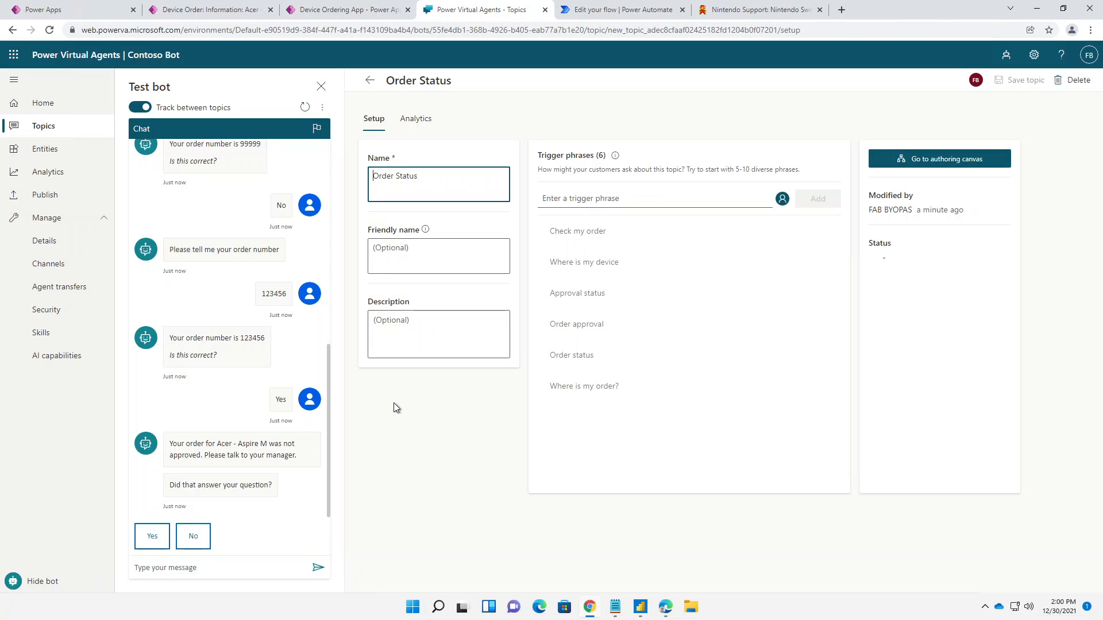
{"action": "left_click", "coordinate": [220, 343]}
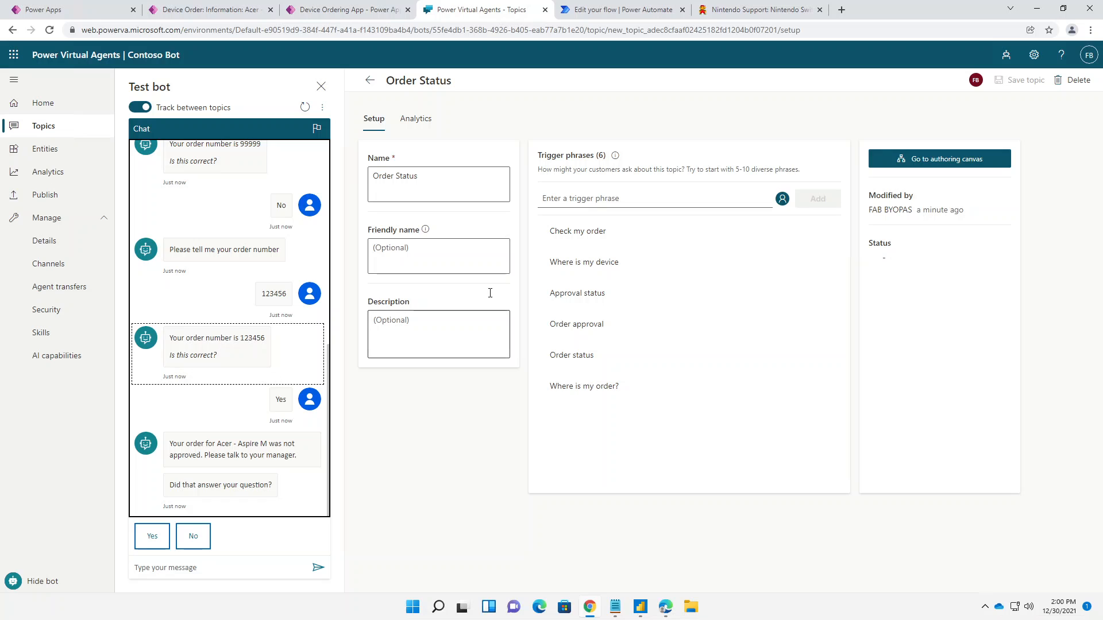
Step: Restart the test conversation, ask the bot "order status", and answer Yes to having an order number
{"action": "left_click", "coordinate": [305, 107]}
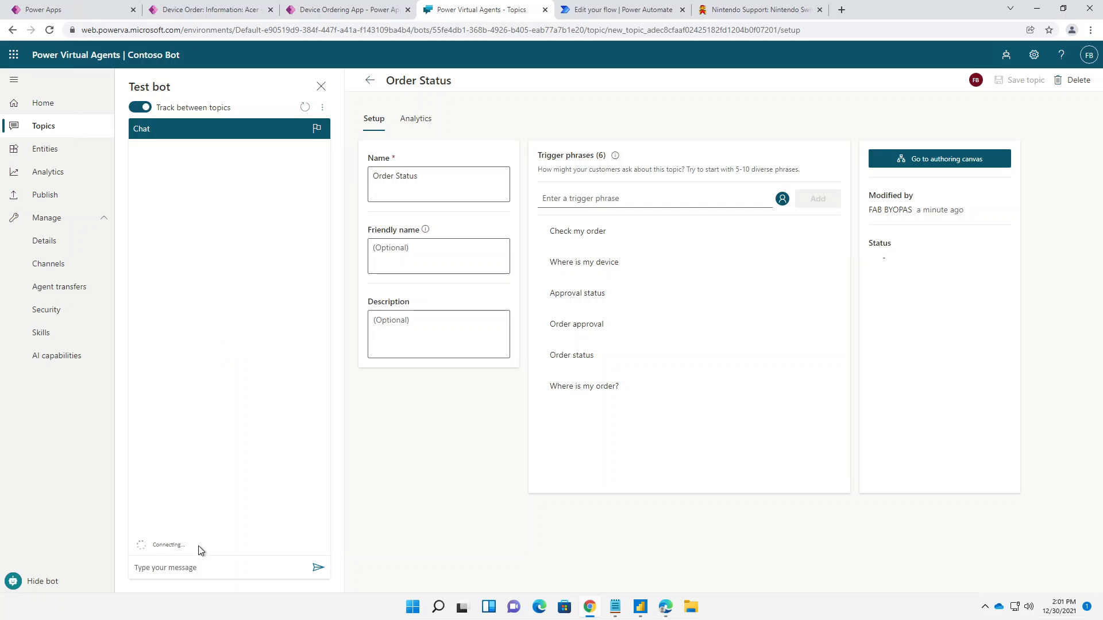
{"action": "left_click", "coordinate": [165, 567]}
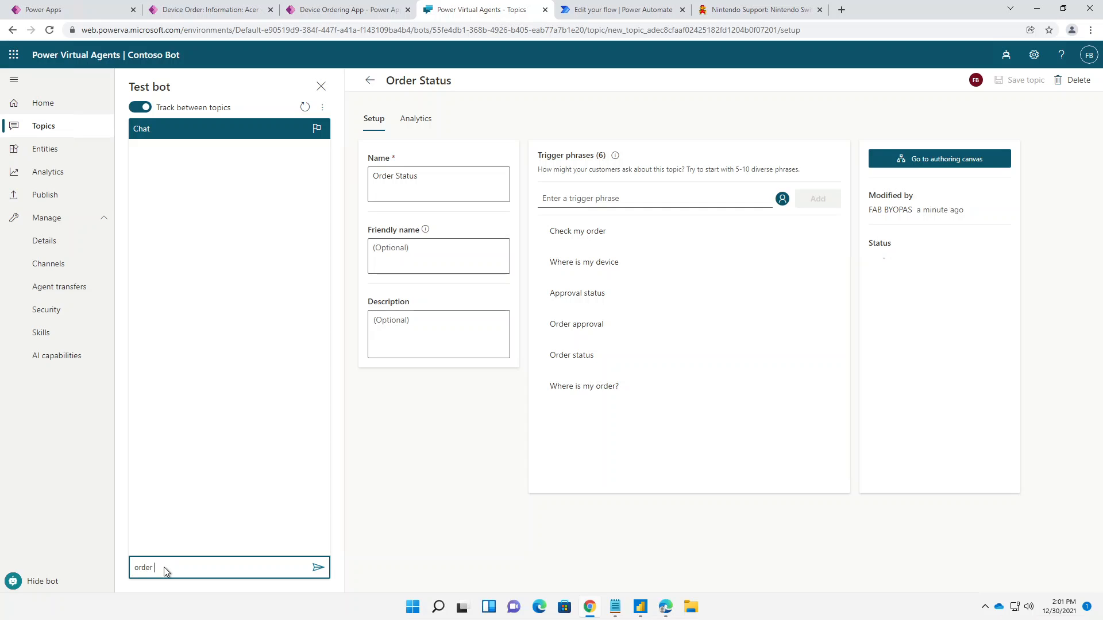
{"action": "type", "text": "order status"}
{"action": "key", "text": "Return"}
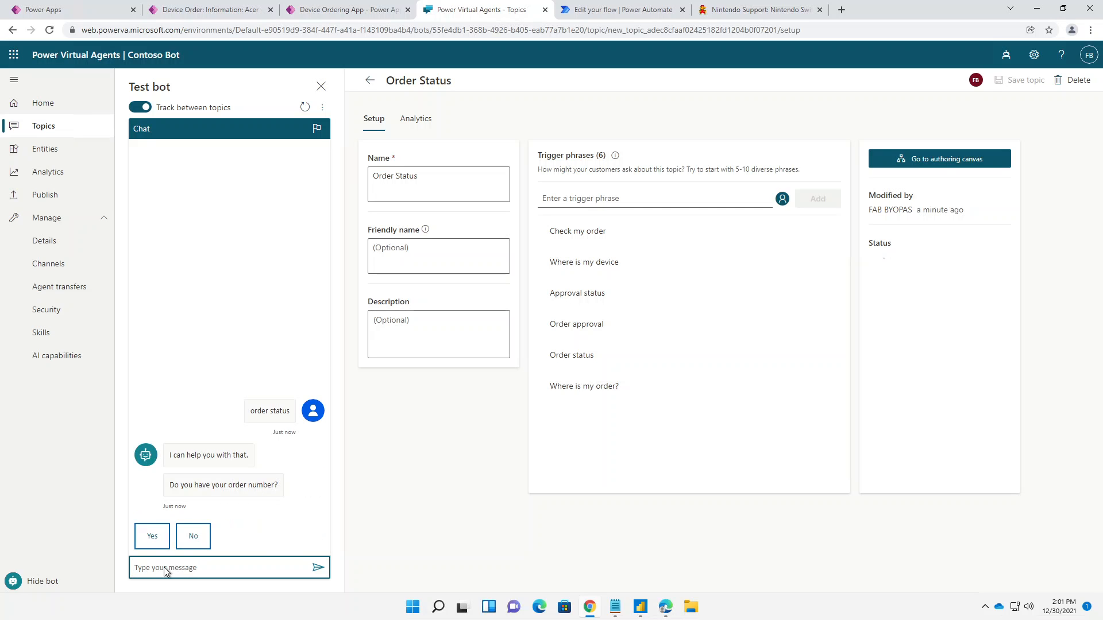
{"action": "left_click", "coordinate": [156, 538]}
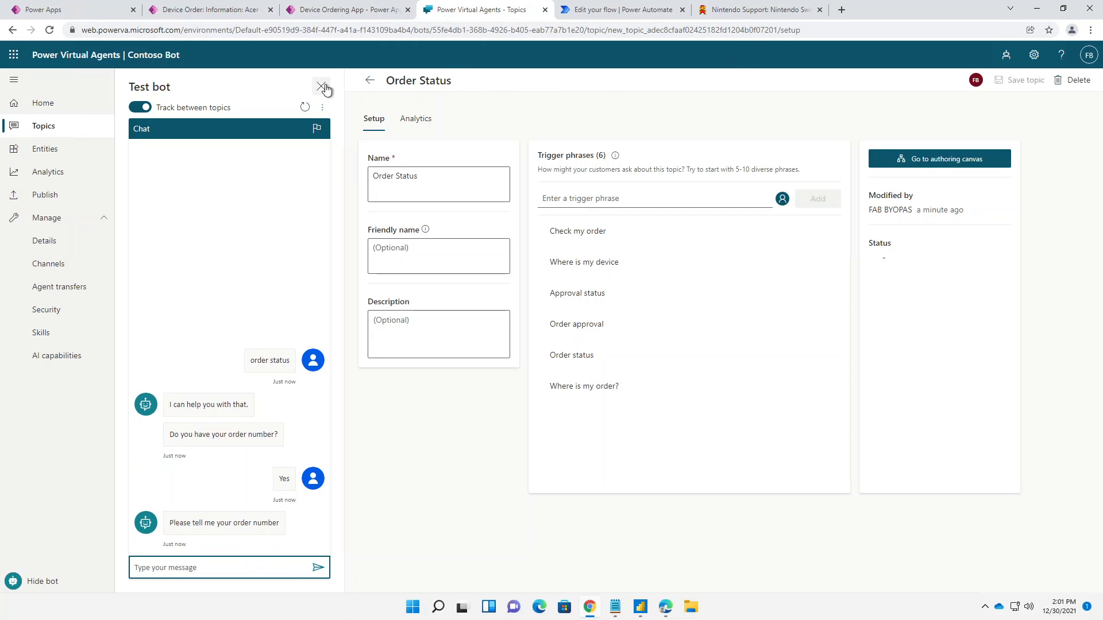
Step: Open the Order Status topic's authoring canvas and display its topic variable values
{"action": "left_click", "coordinate": [366, 87]}
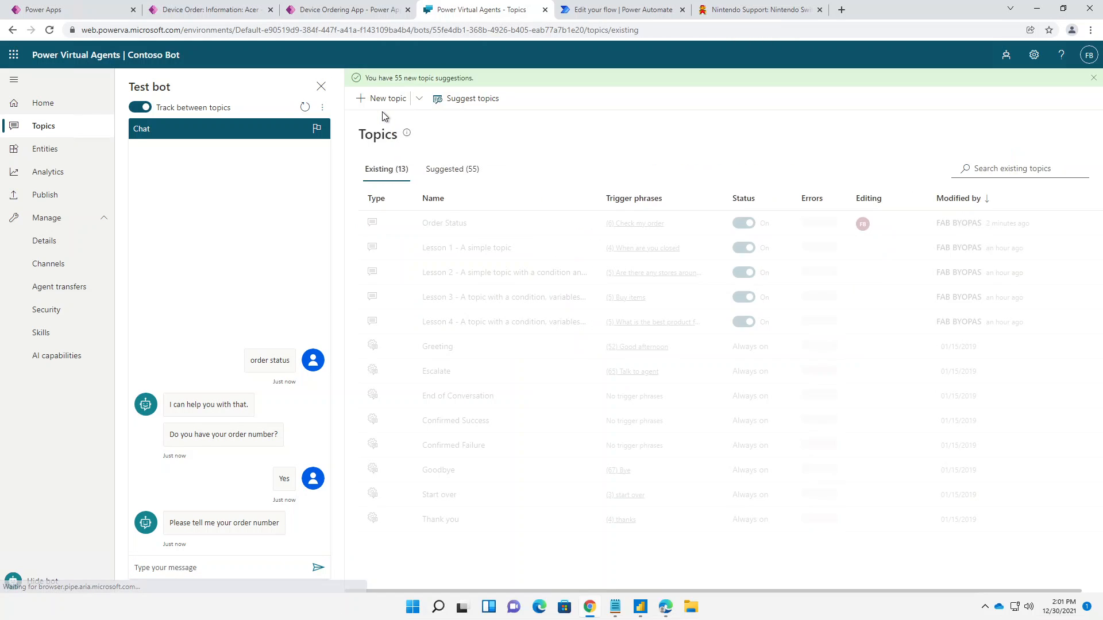
{"action": "left_click", "coordinate": [443, 224]}
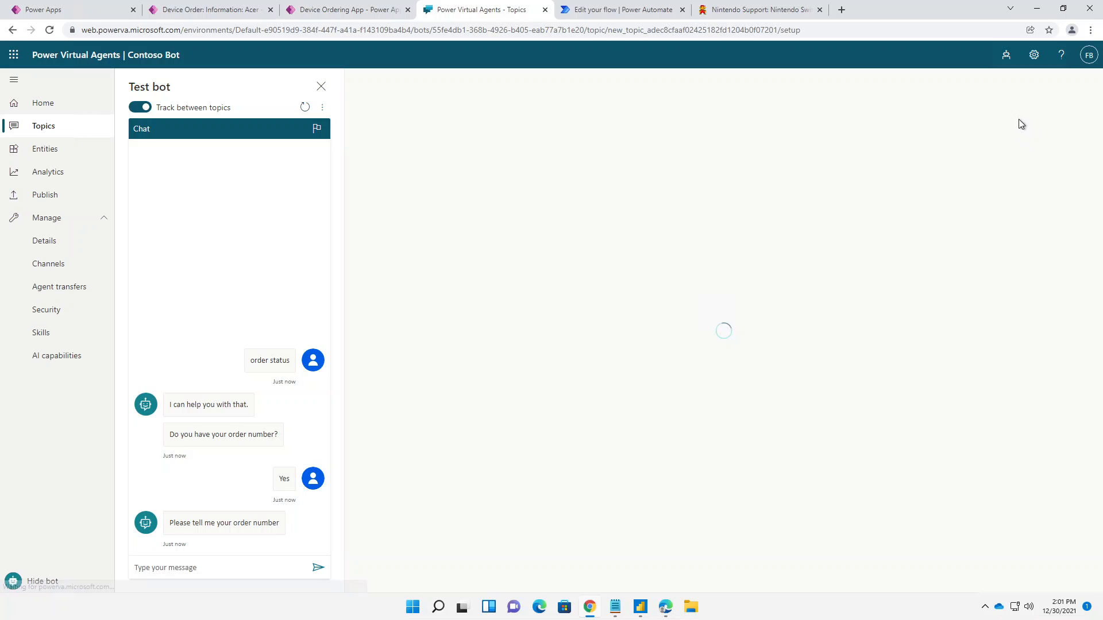
{"action": "left_click", "coordinate": [984, 159]}
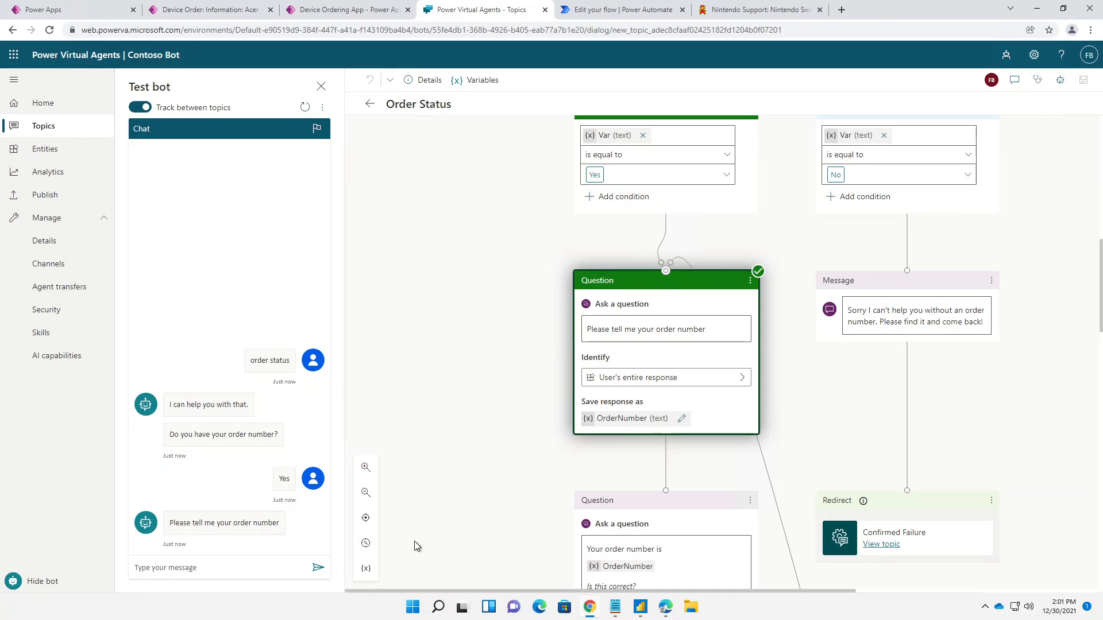
{"action": "left_click", "coordinate": [368, 570]}
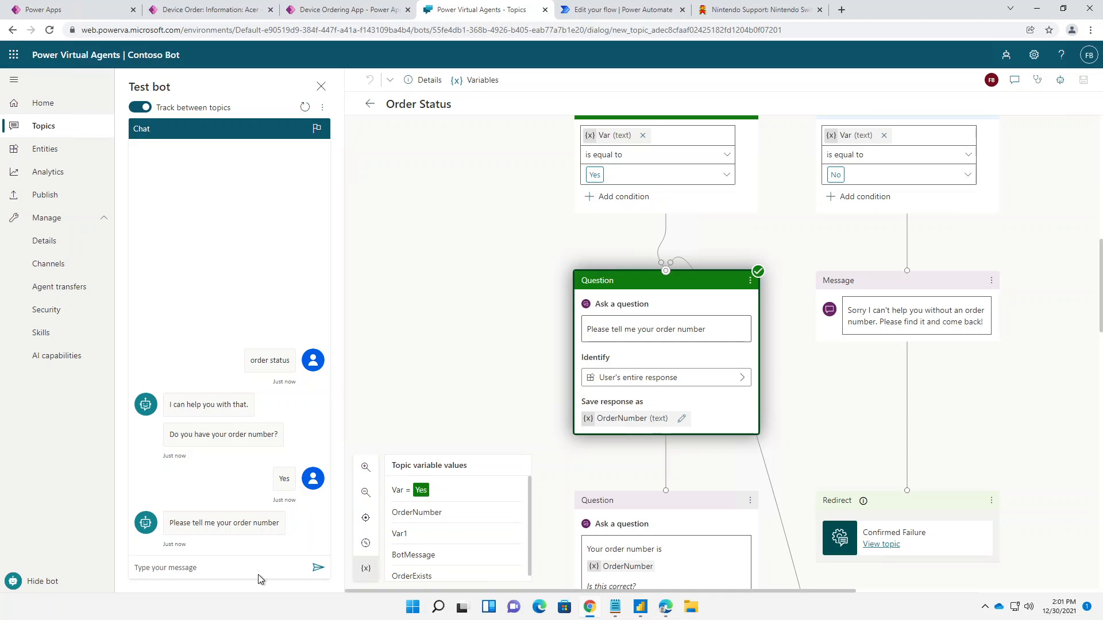
Step: Send the bot the device order's order number and confirm with Yes that it is correct
{"action": "left_click", "coordinate": [171, 573]}
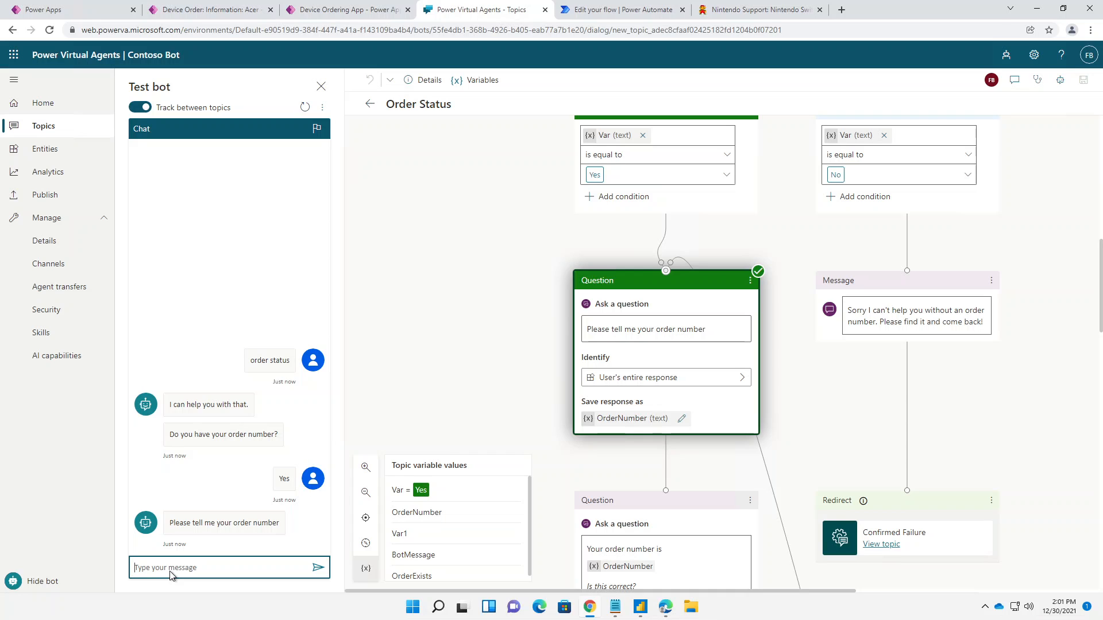
{"action": "type", "text": "23456"}
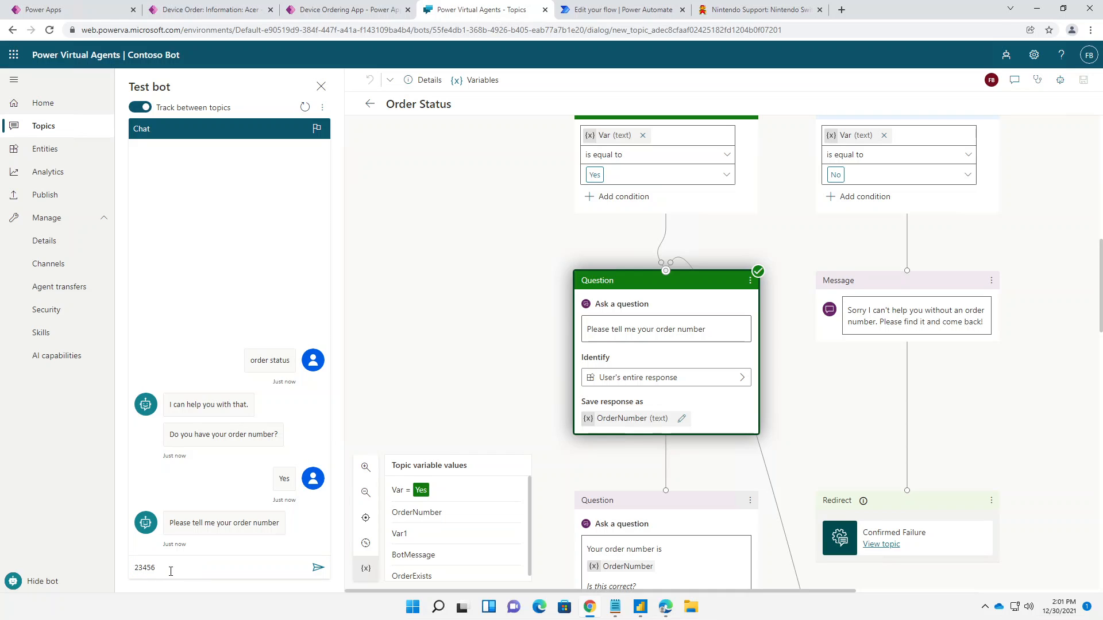
{"action": "left_click", "coordinate": [170, 573]}
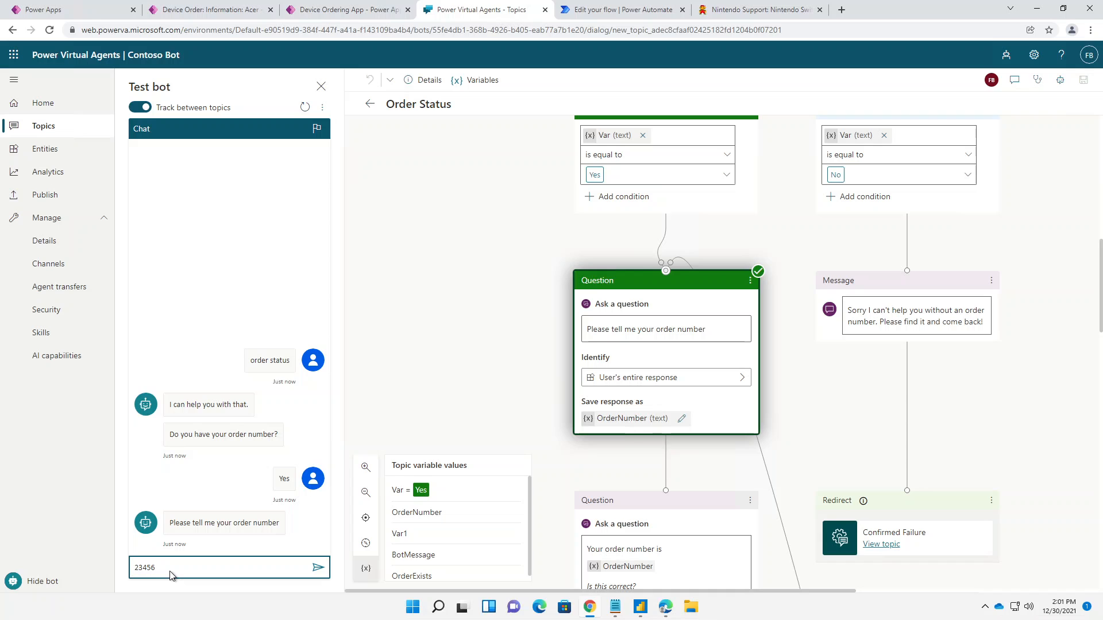
{"action": "type", "text": "1"}
{"action": "key", "text": "Return"}
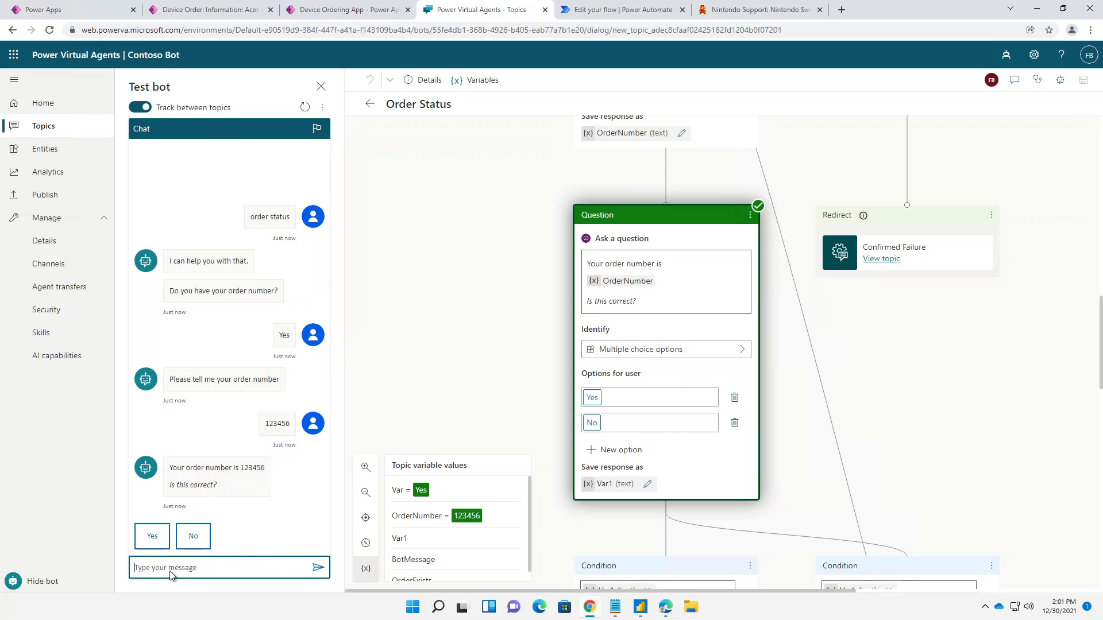
{"action": "left_click", "coordinate": [162, 535]}
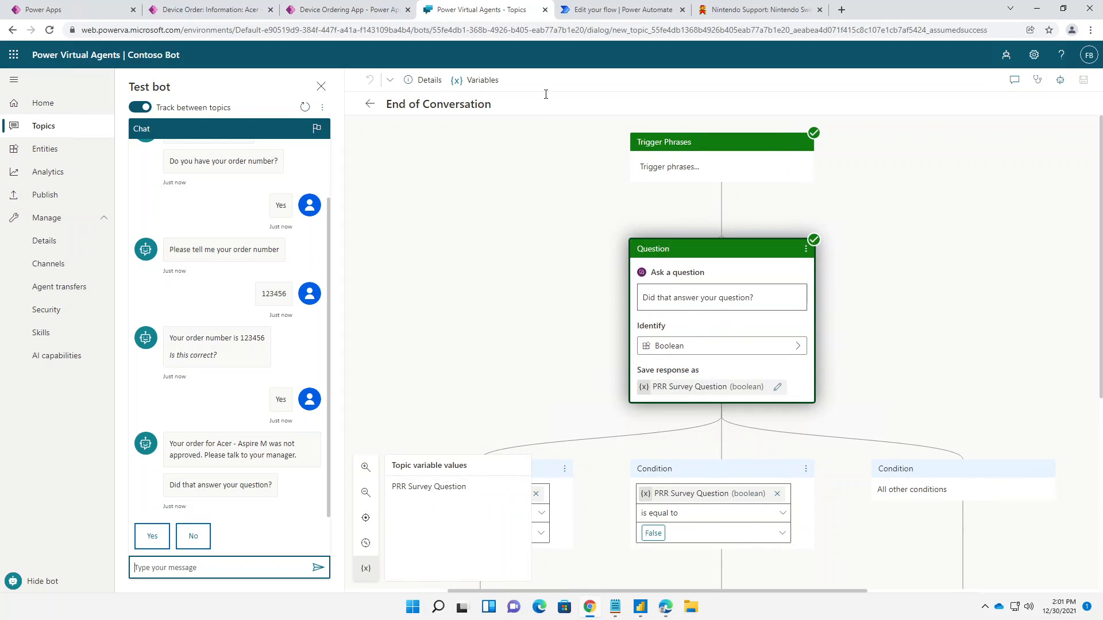
Step: In the Device Procurement app, set the Acer - Aspire M order's Approval Status to Approve and make the Device Requested stage active
{"action": "left_click", "coordinate": [225, 13]}
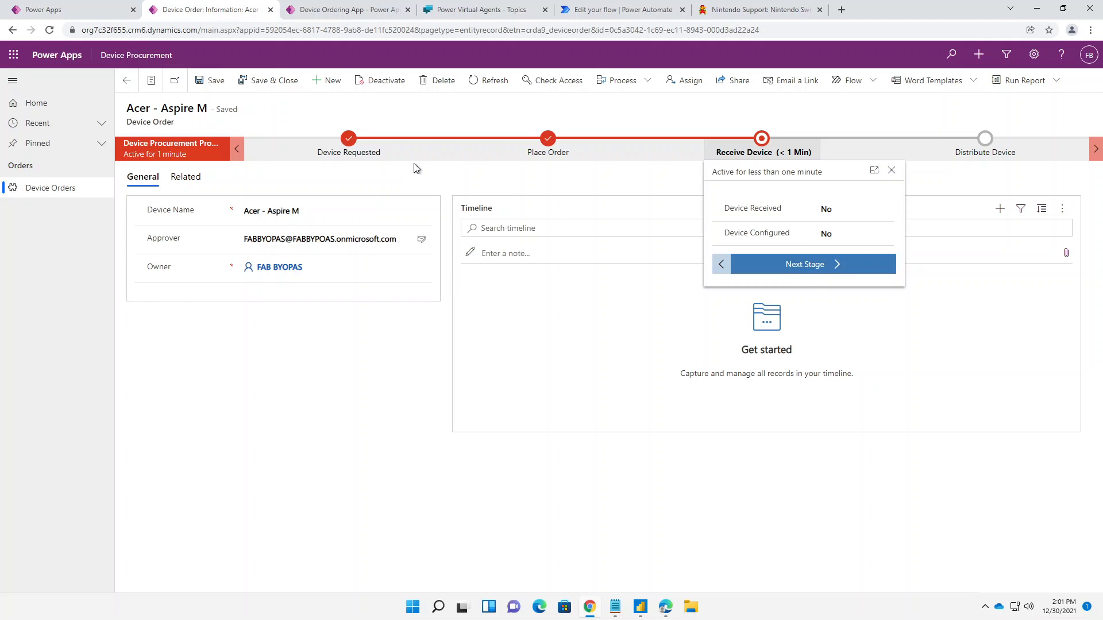
{"action": "left_click", "coordinate": [342, 160]}
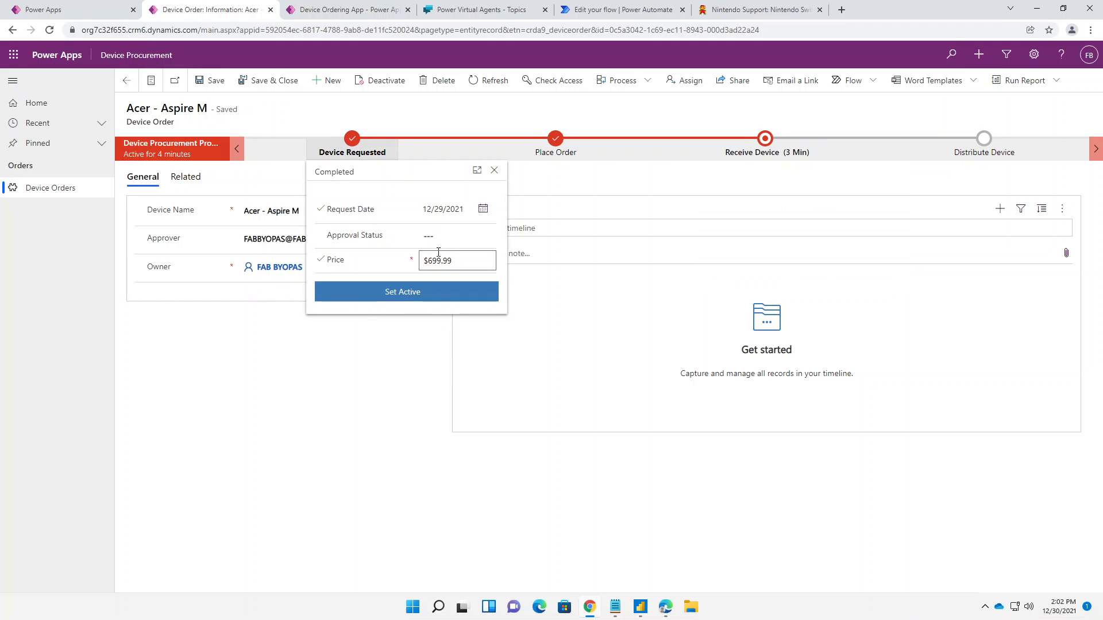
{"action": "left_click", "coordinate": [455, 236]}
{"action": "left_click", "coordinate": [457, 261]}
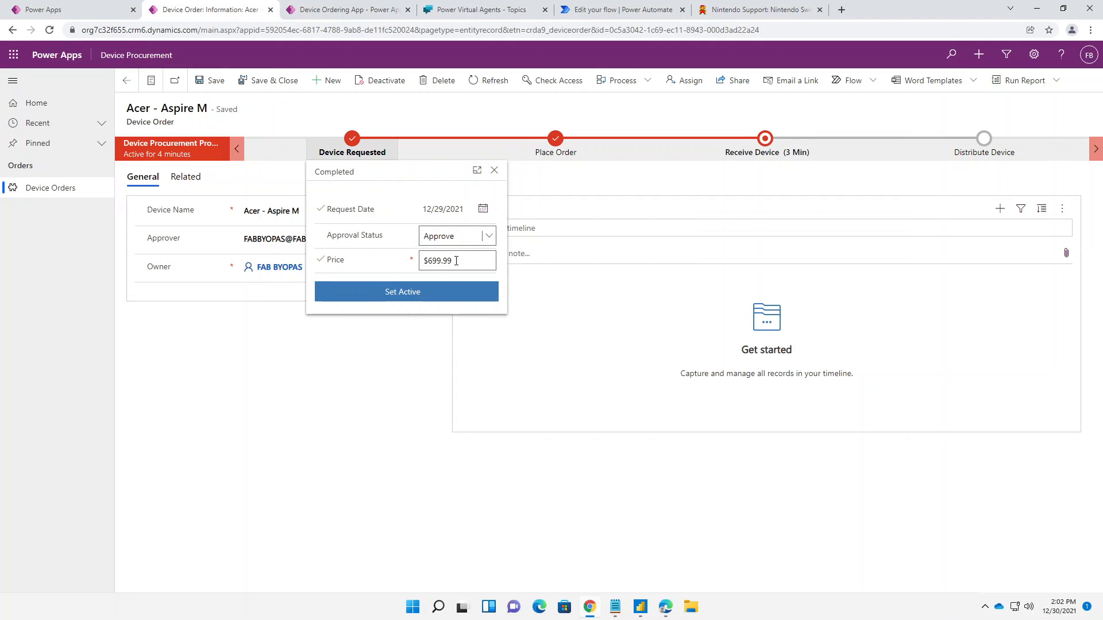
{"action": "left_click", "coordinate": [415, 295]}
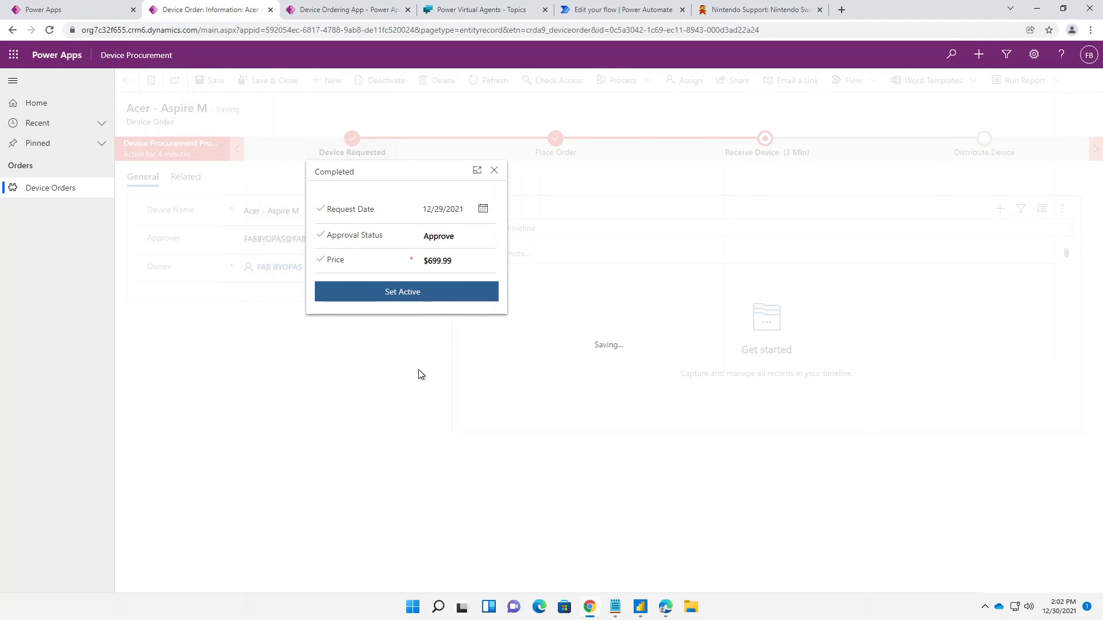
Step: Switch back to Power Virtual Agents, restart the test conversation with "locate my order please", and answer Yes to having an order number
{"action": "left_click", "coordinate": [371, 12]}
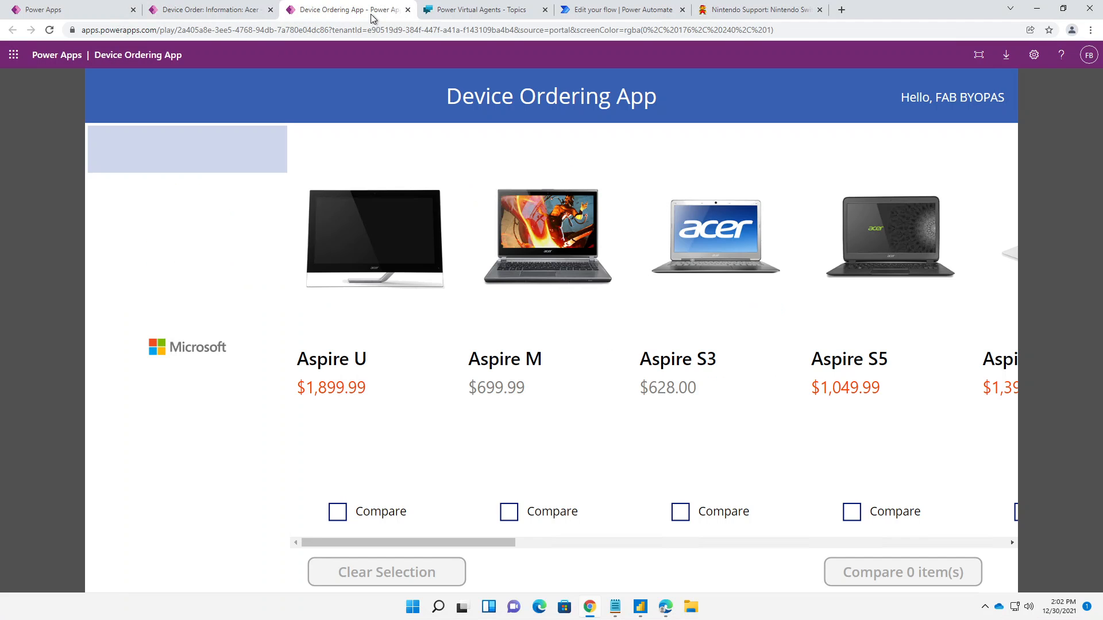
{"action": "left_click", "coordinate": [107, 13]}
{"action": "left_click", "coordinate": [487, 12]}
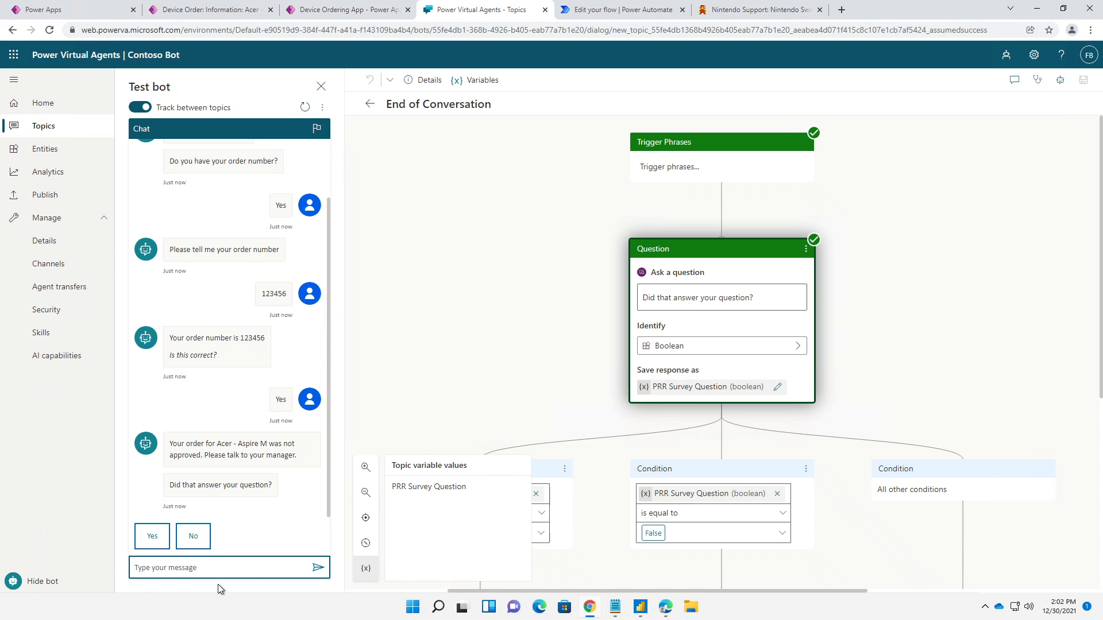
{"action": "left_click", "coordinate": [301, 108]}
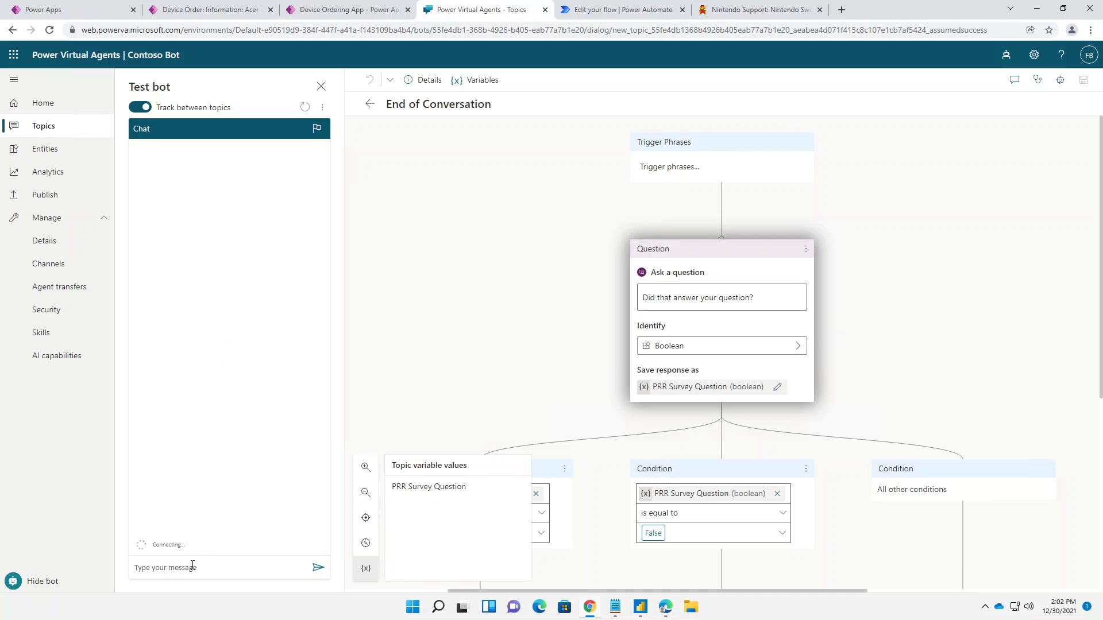
{"action": "left_click", "coordinate": [191, 568]}
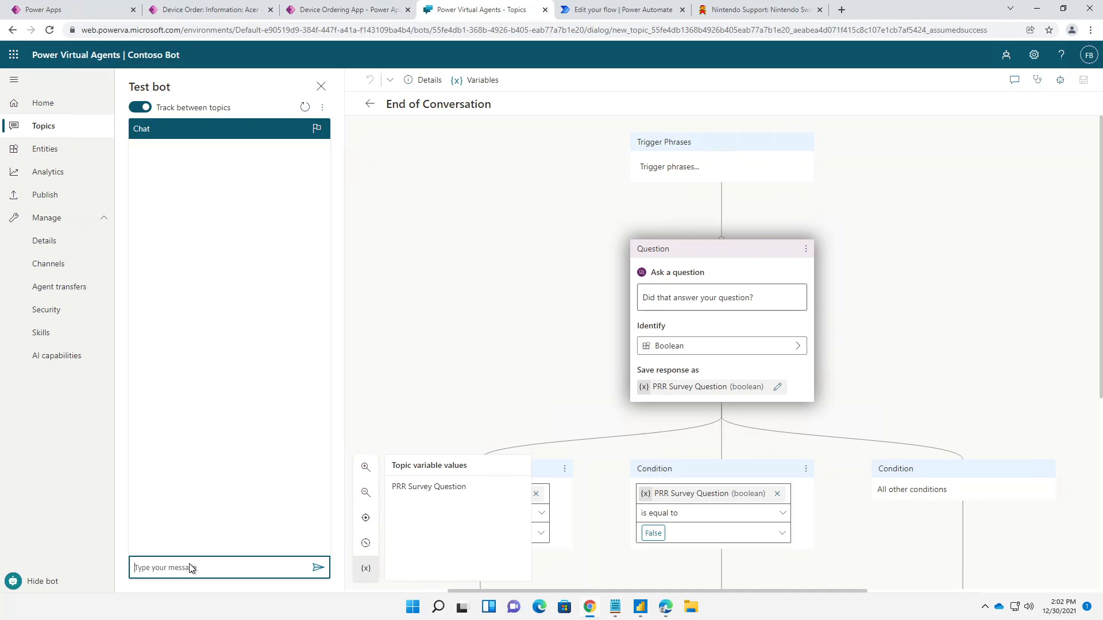
{"action": "type", "text": "locate my order please"}
{"action": "key", "text": "Return"}
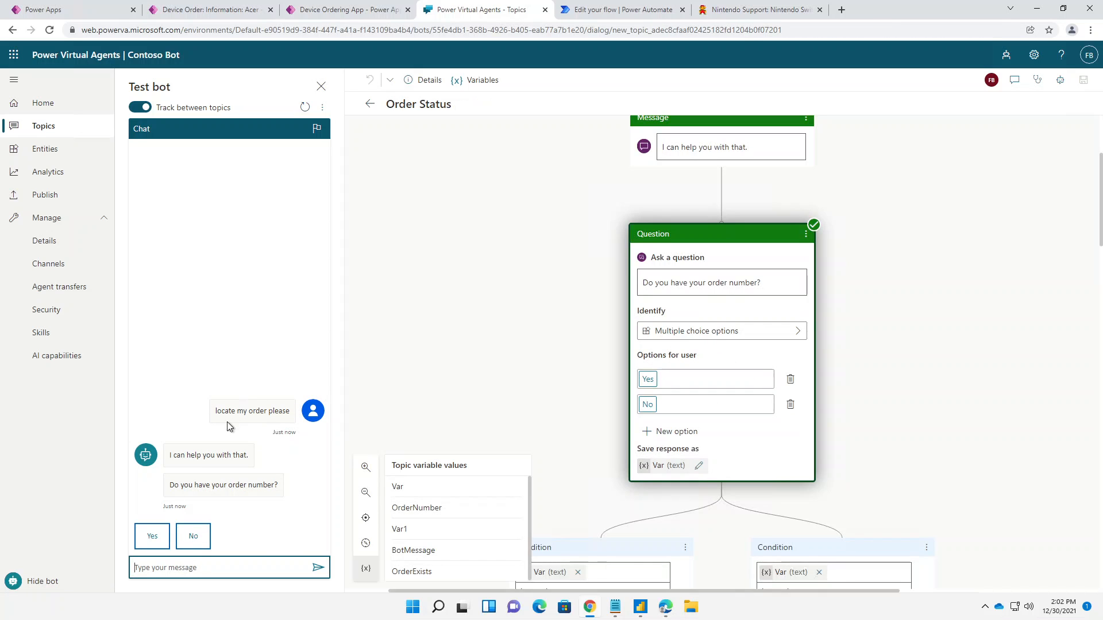
{"action": "left_click", "coordinate": [153, 540]}
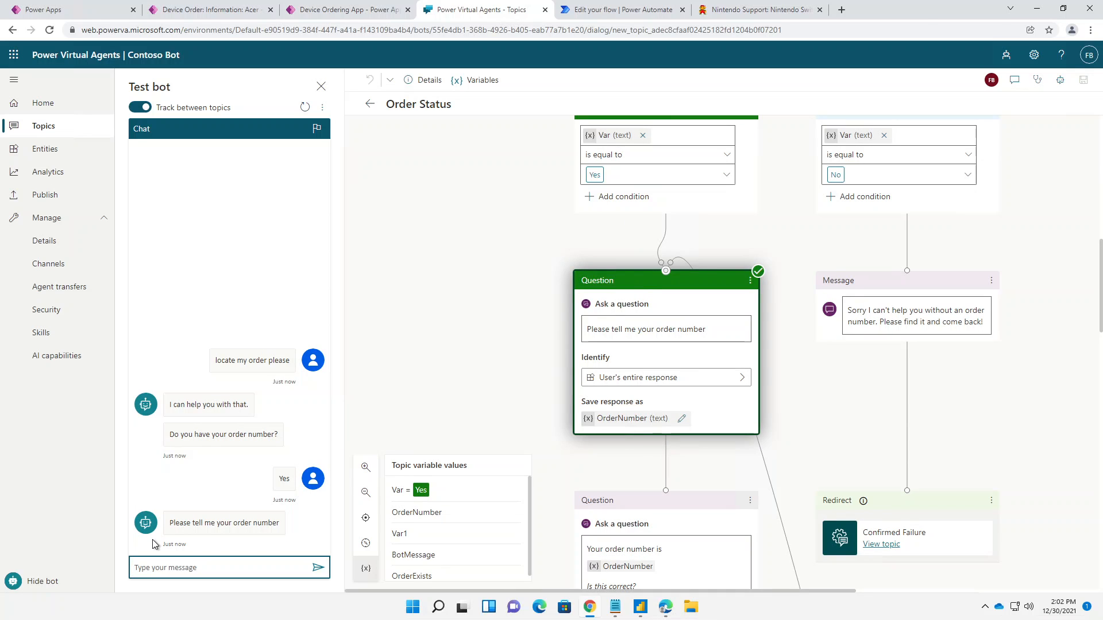
Step: Send the approved device order's order number to the bot
{"action": "type", "text": "123456"}
{"action": "left_click", "coordinate": [320, 567]}
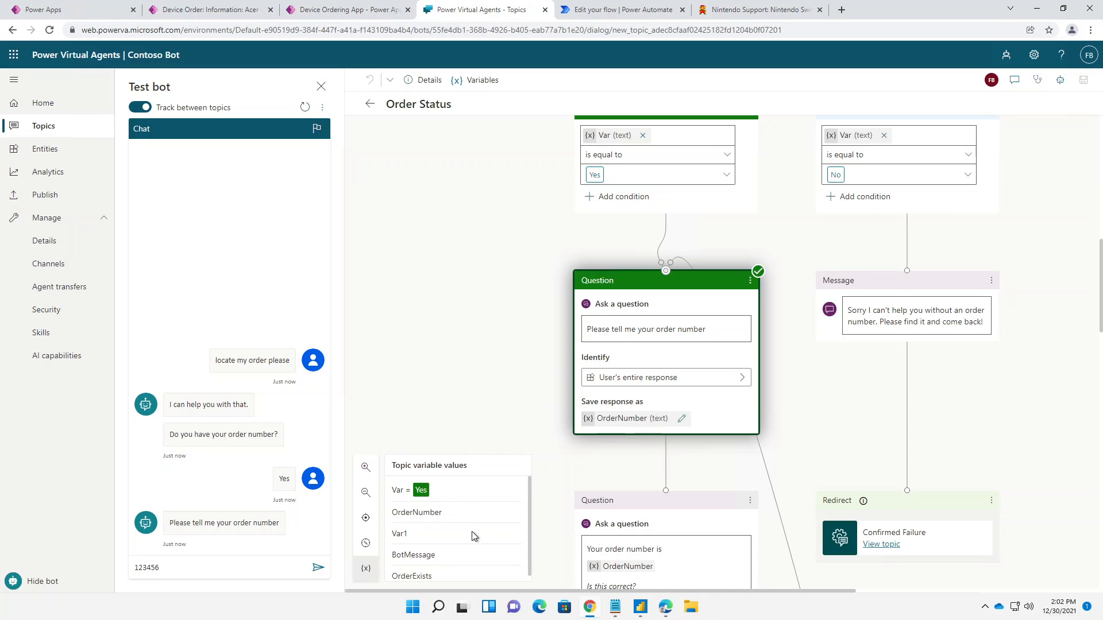
{"action": "left_click", "coordinate": [318, 567]}
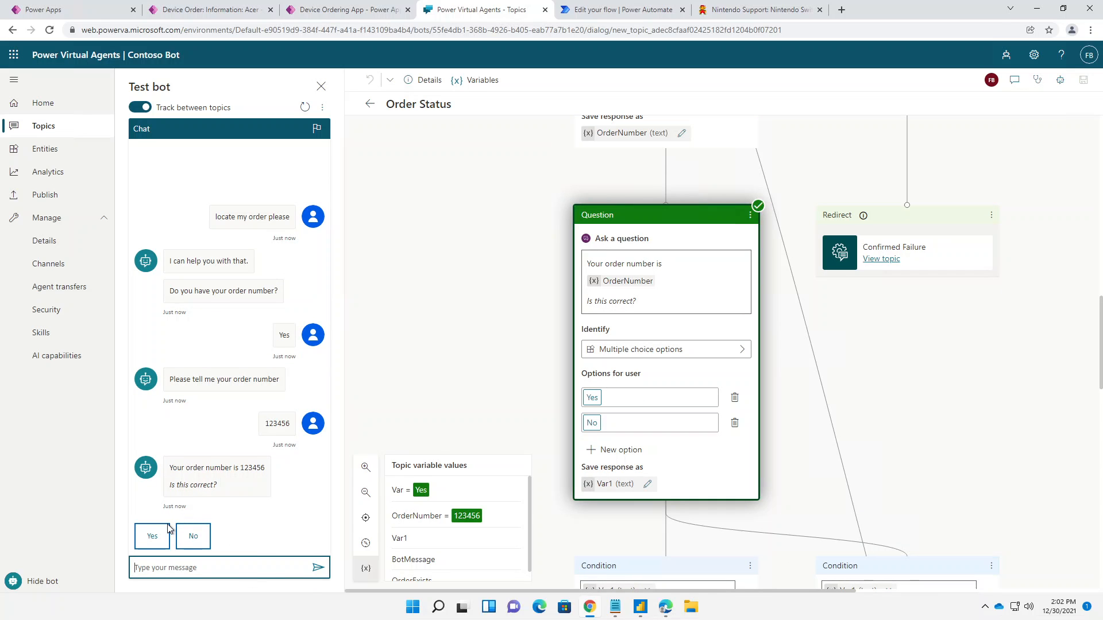
Step: Answer Yes to both the order number check and the bot's follow-up question, and rate the experience 5 stars
{"action": "left_click", "coordinate": [151, 544]}
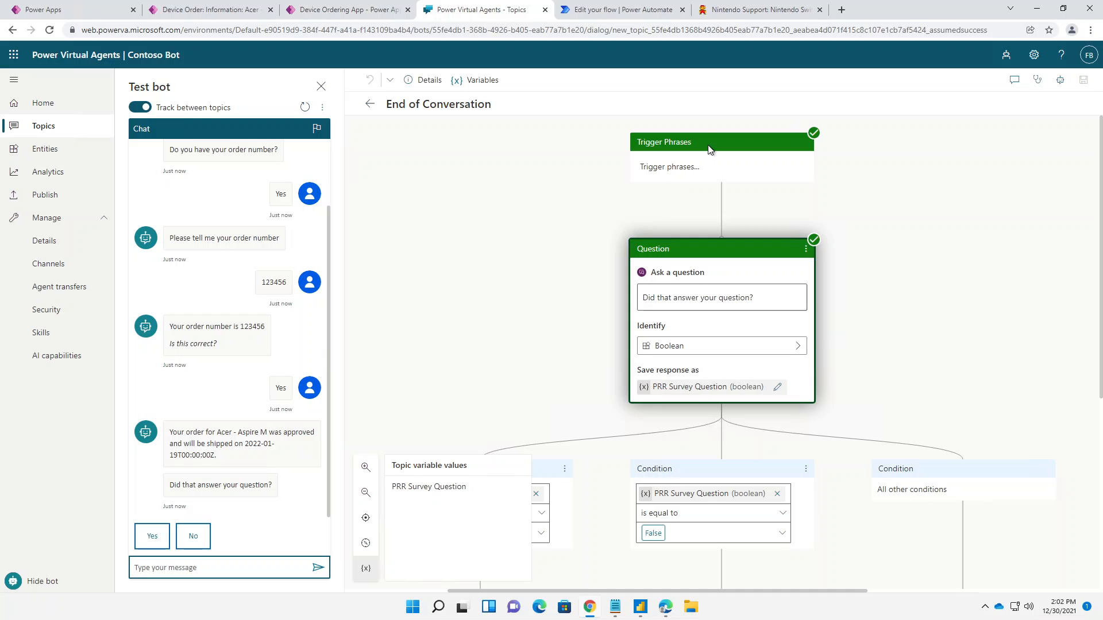
{"action": "left_click", "coordinate": [144, 529]}
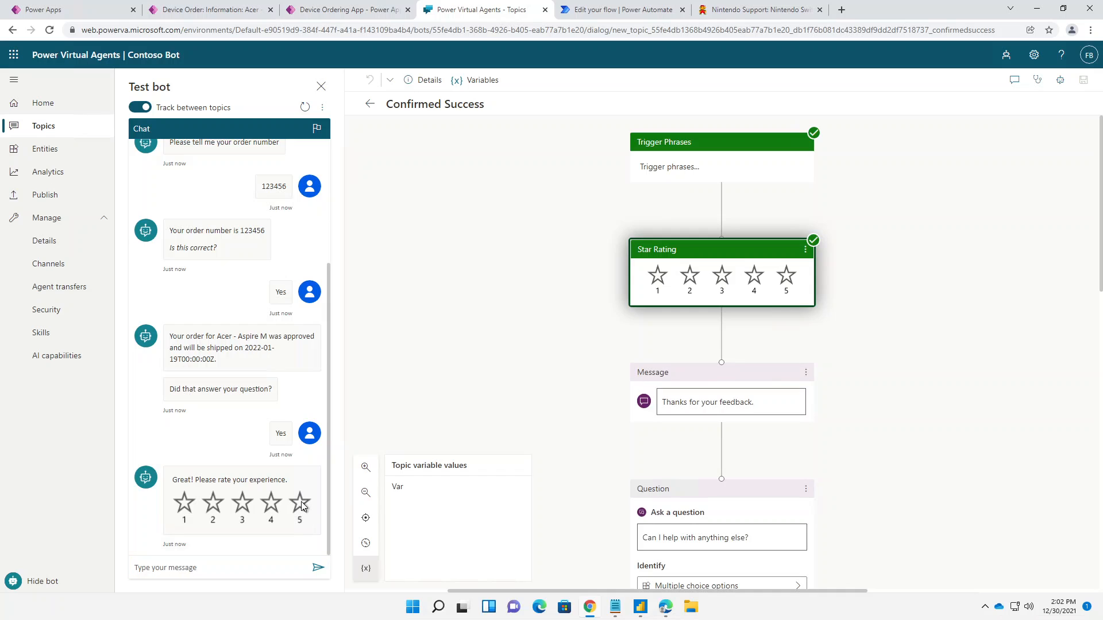
{"action": "left_click", "coordinate": [300, 504]}
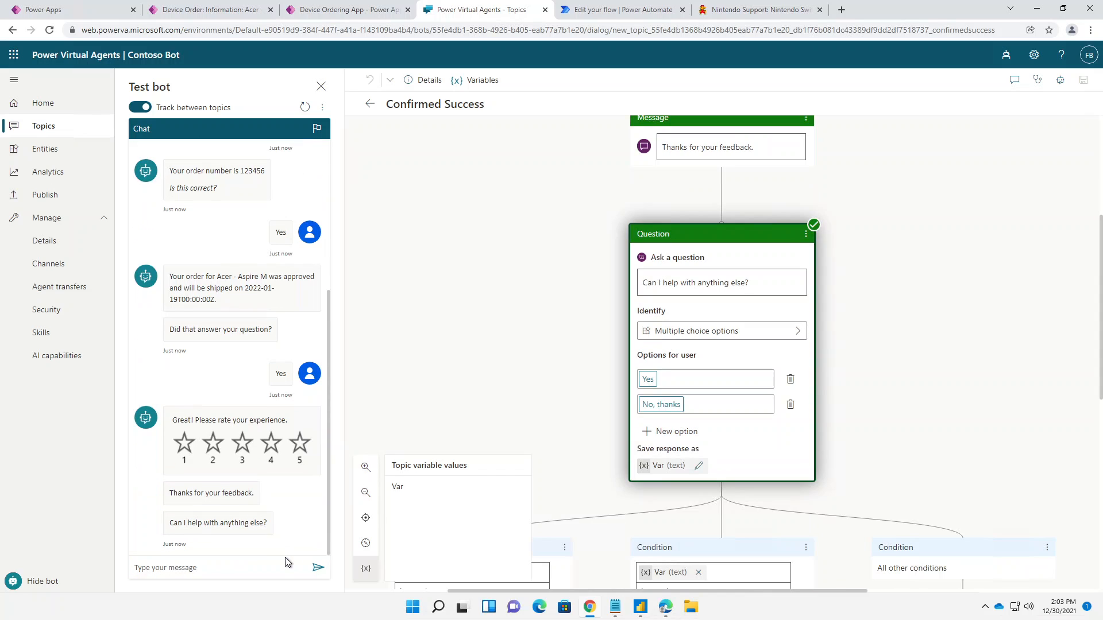
Step: End the test conversation by sending the bot the message "Goodbye"
{"action": "left_click", "coordinate": [257, 577]}
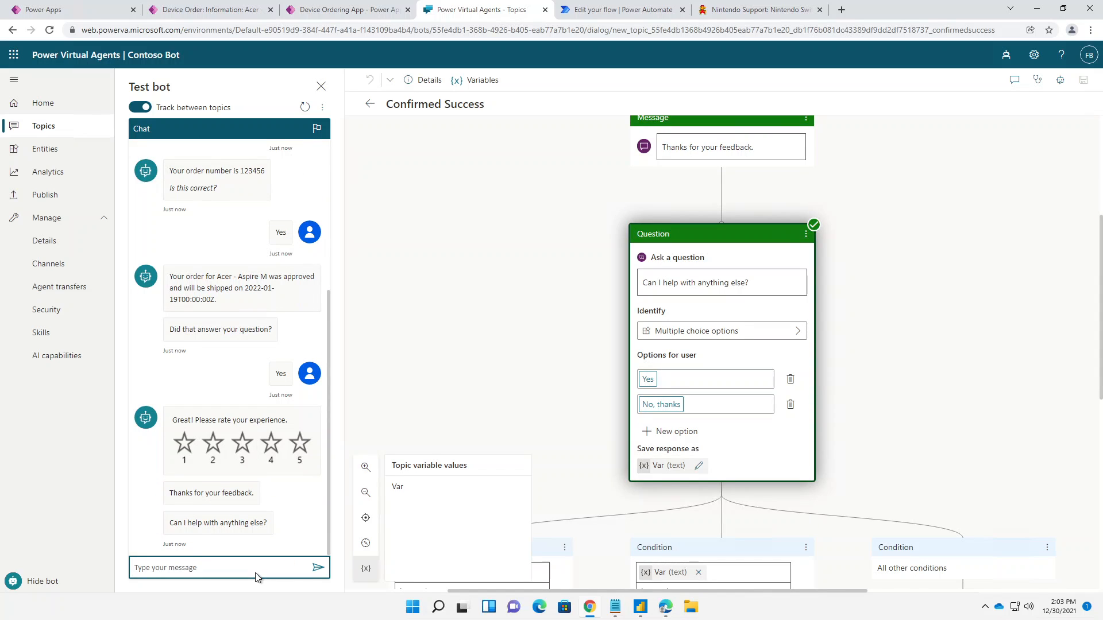
{"action": "type", "text": "Goodbyw"}
{"action": "key", "text": "Return"}
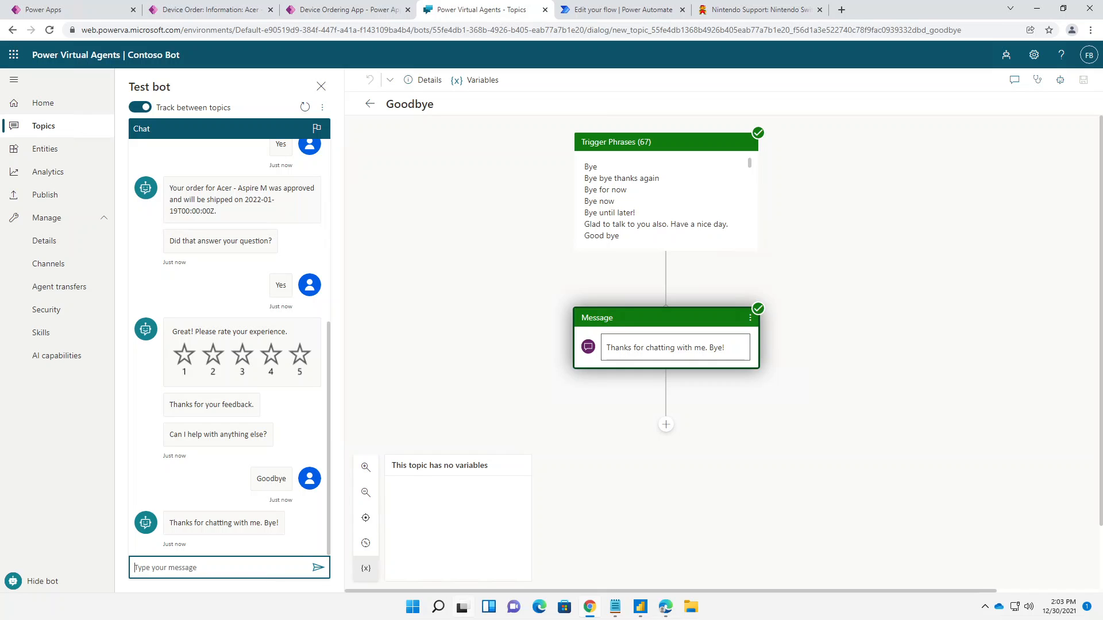
Step: Minimize the Chrome and Power BI Desktop windows and bring up the preview of the open M03-Power Virtual document
{"action": "mouse_move", "coordinate": [463, 607]}
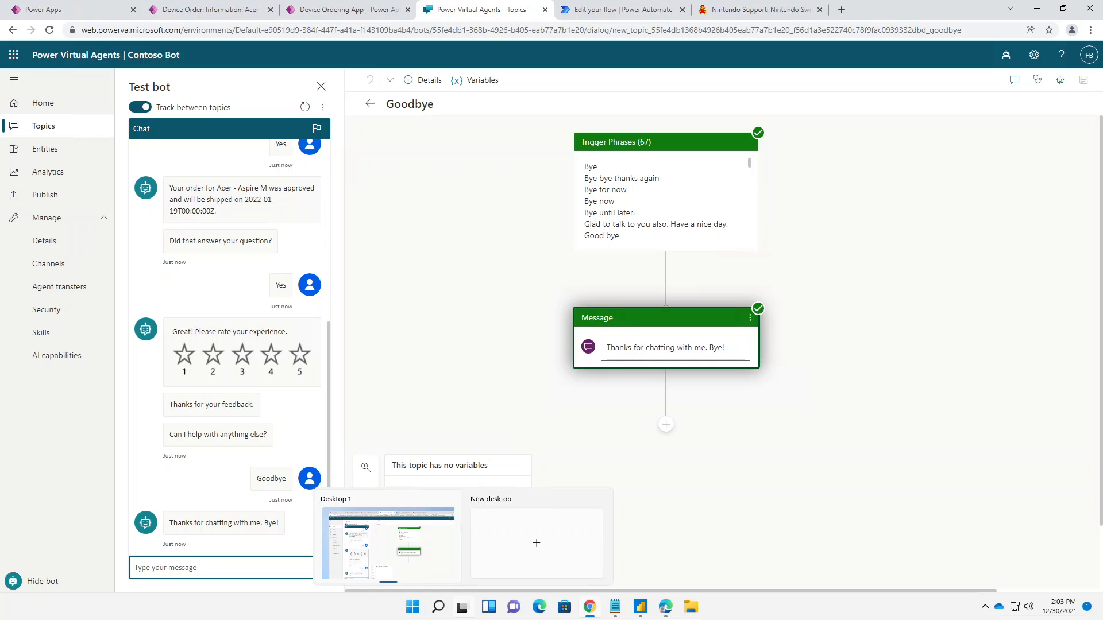
{"action": "left_click", "coordinate": [1037, 12]}
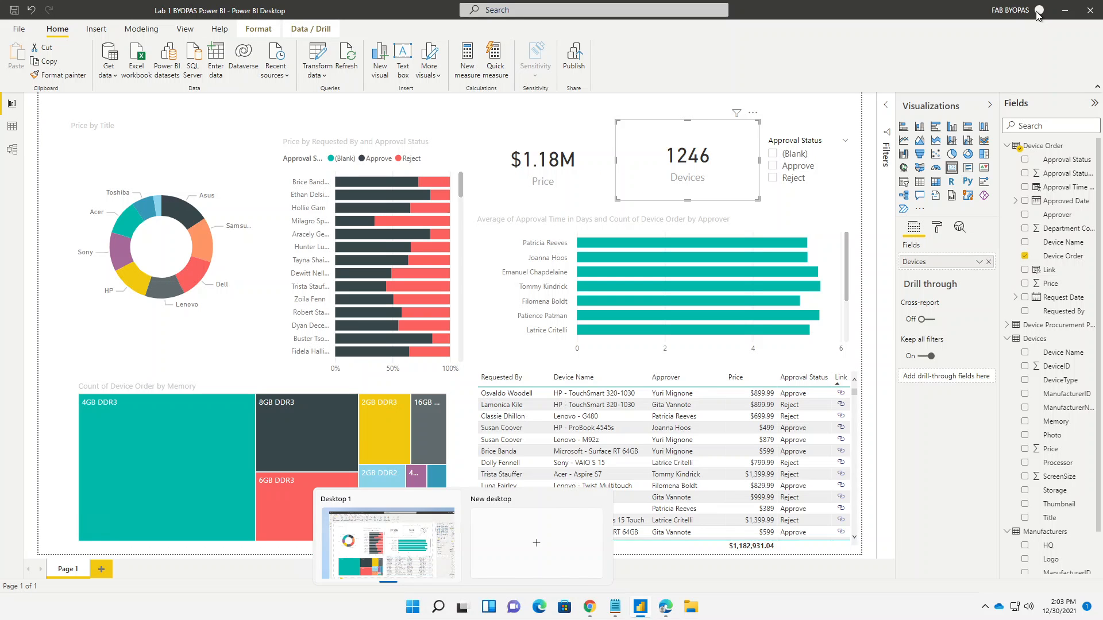
{"action": "left_click", "coordinate": [1065, 13]}
{"action": "mouse_move", "coordinate": [665, 609]}
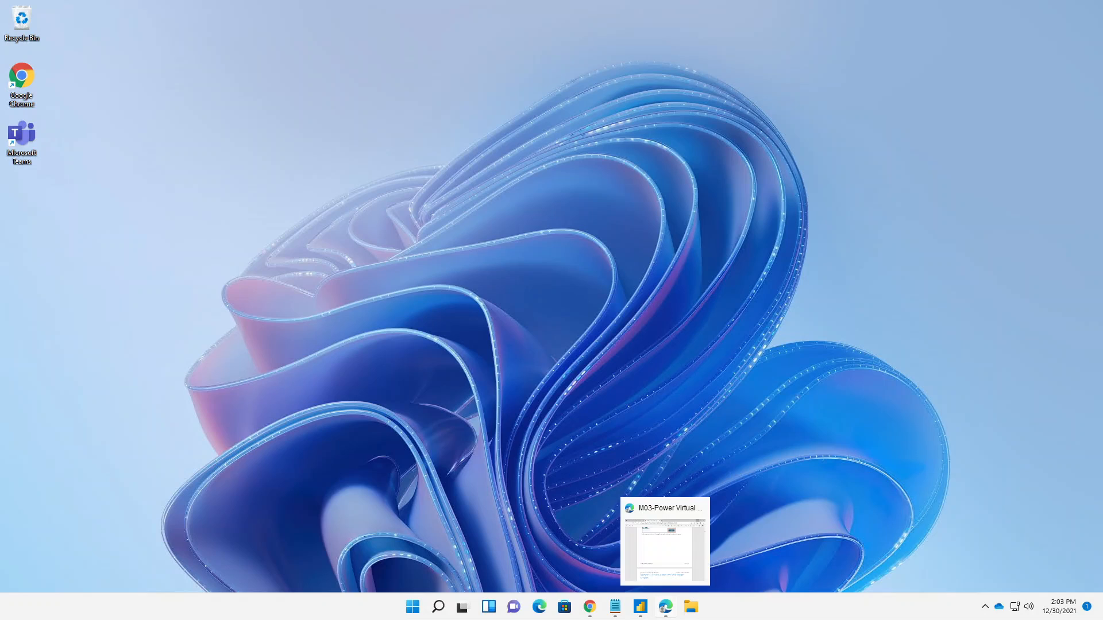